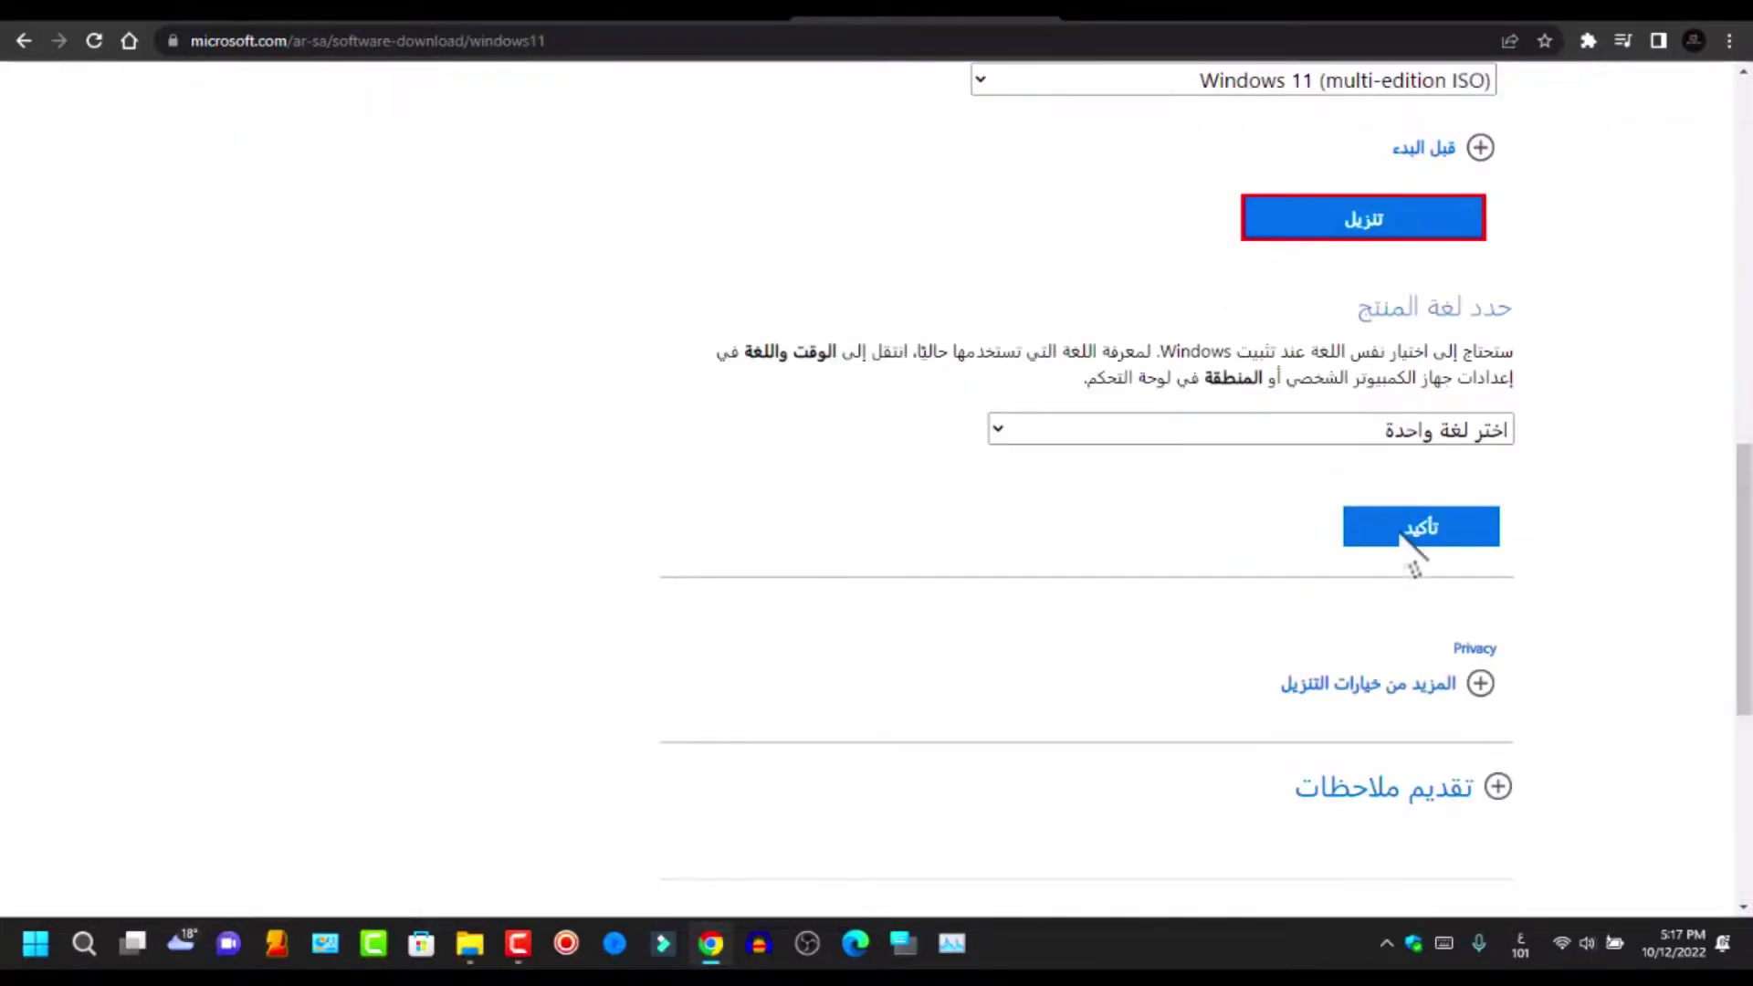
Step: Choose Arabic (العربية) as the Windows 11 product language and confirm the choice
left_click(1406, 425)
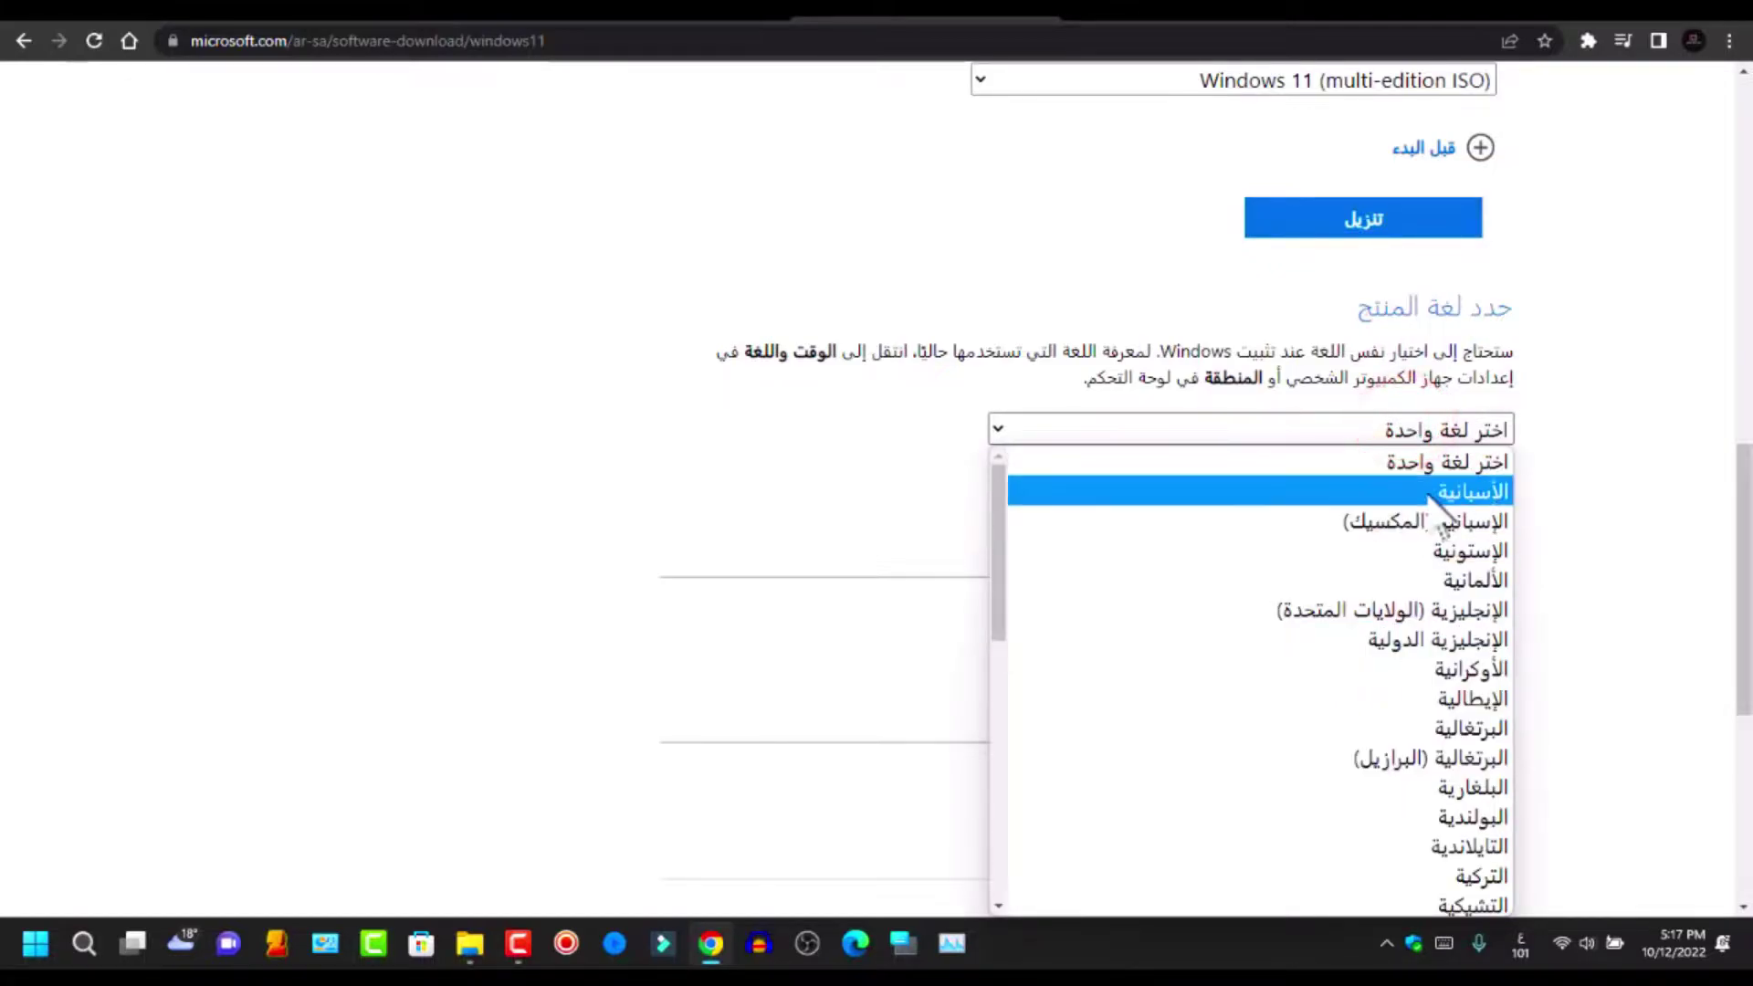
scroll(1459, 647, "down", 5)
left_click(1459, 647)
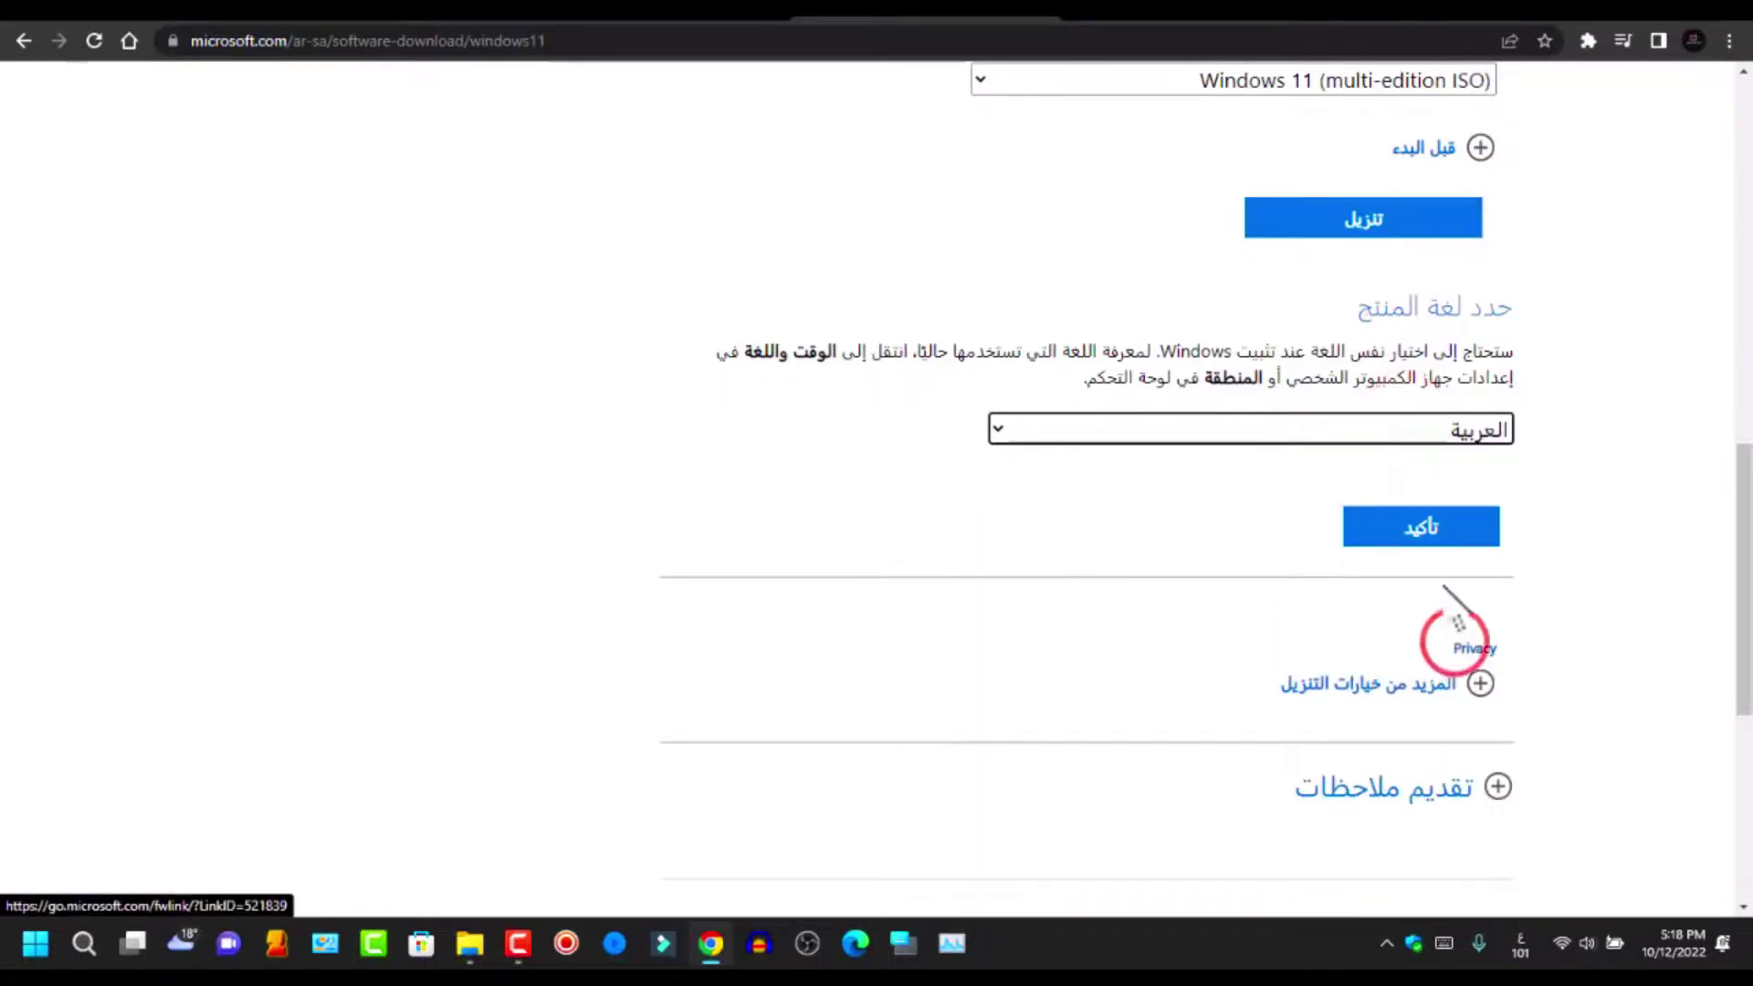
left_click(1433, 532)
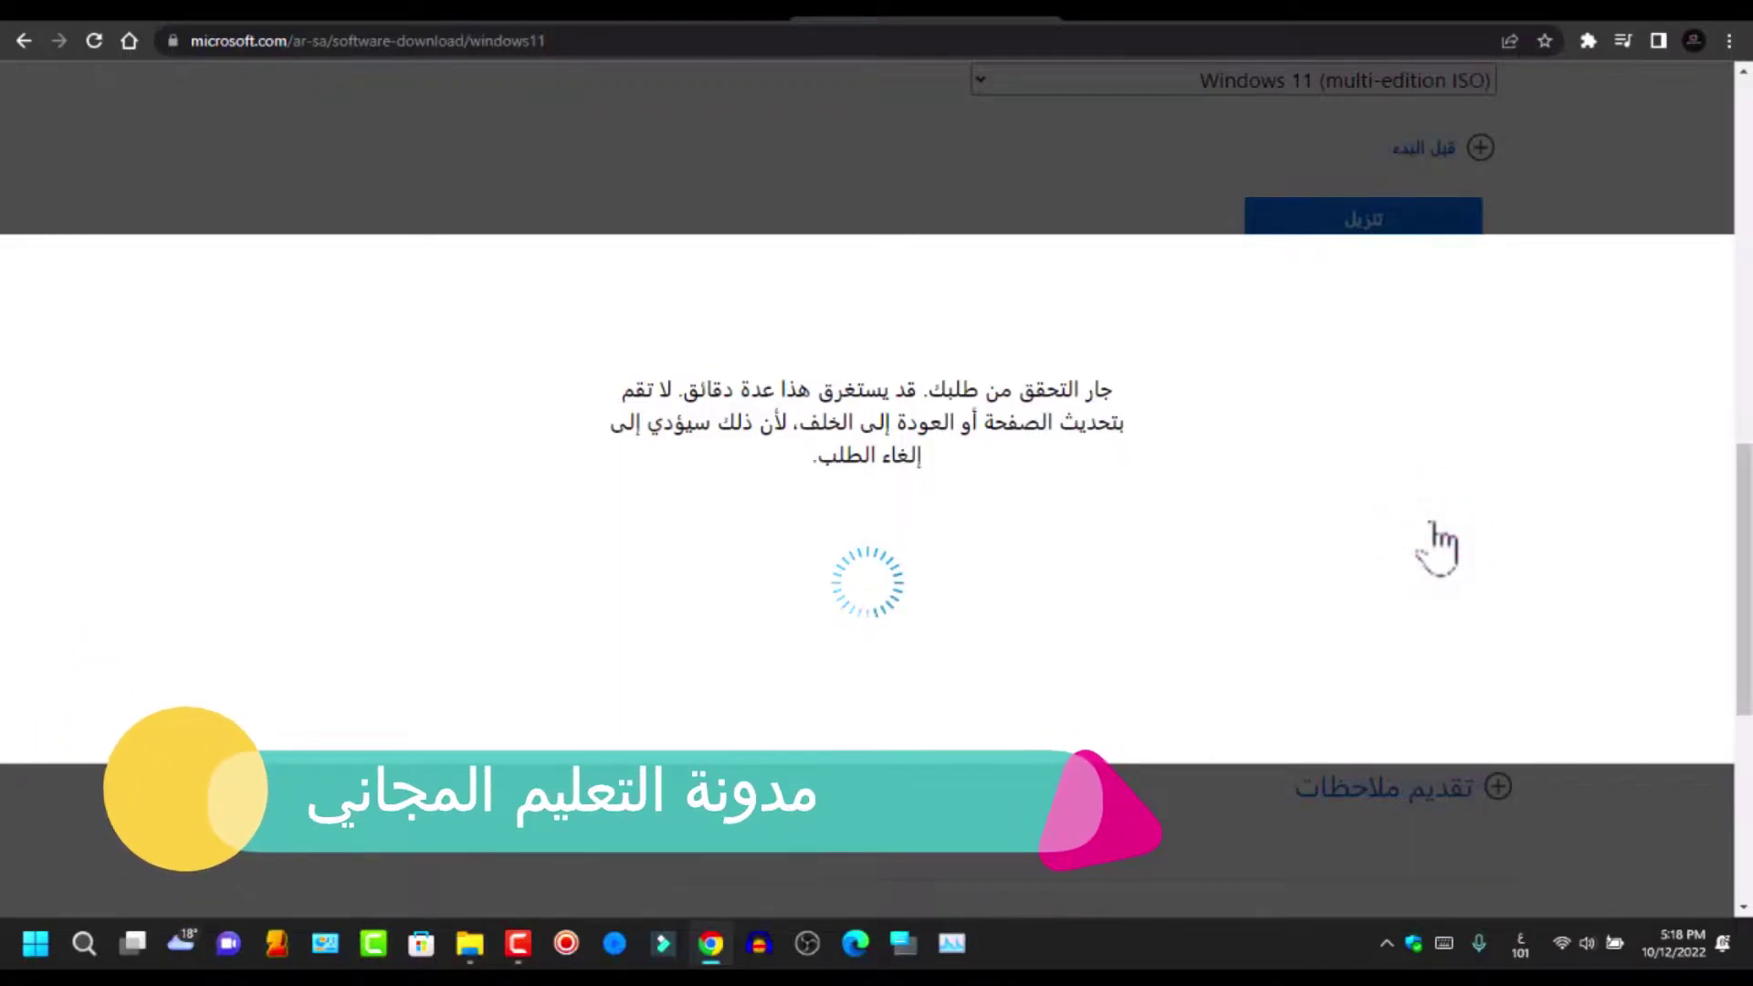
Step: Start the 64-bit download of the Arabic Windows 11 ISO and cancel it
scroll(1436, 544, "down", 2)
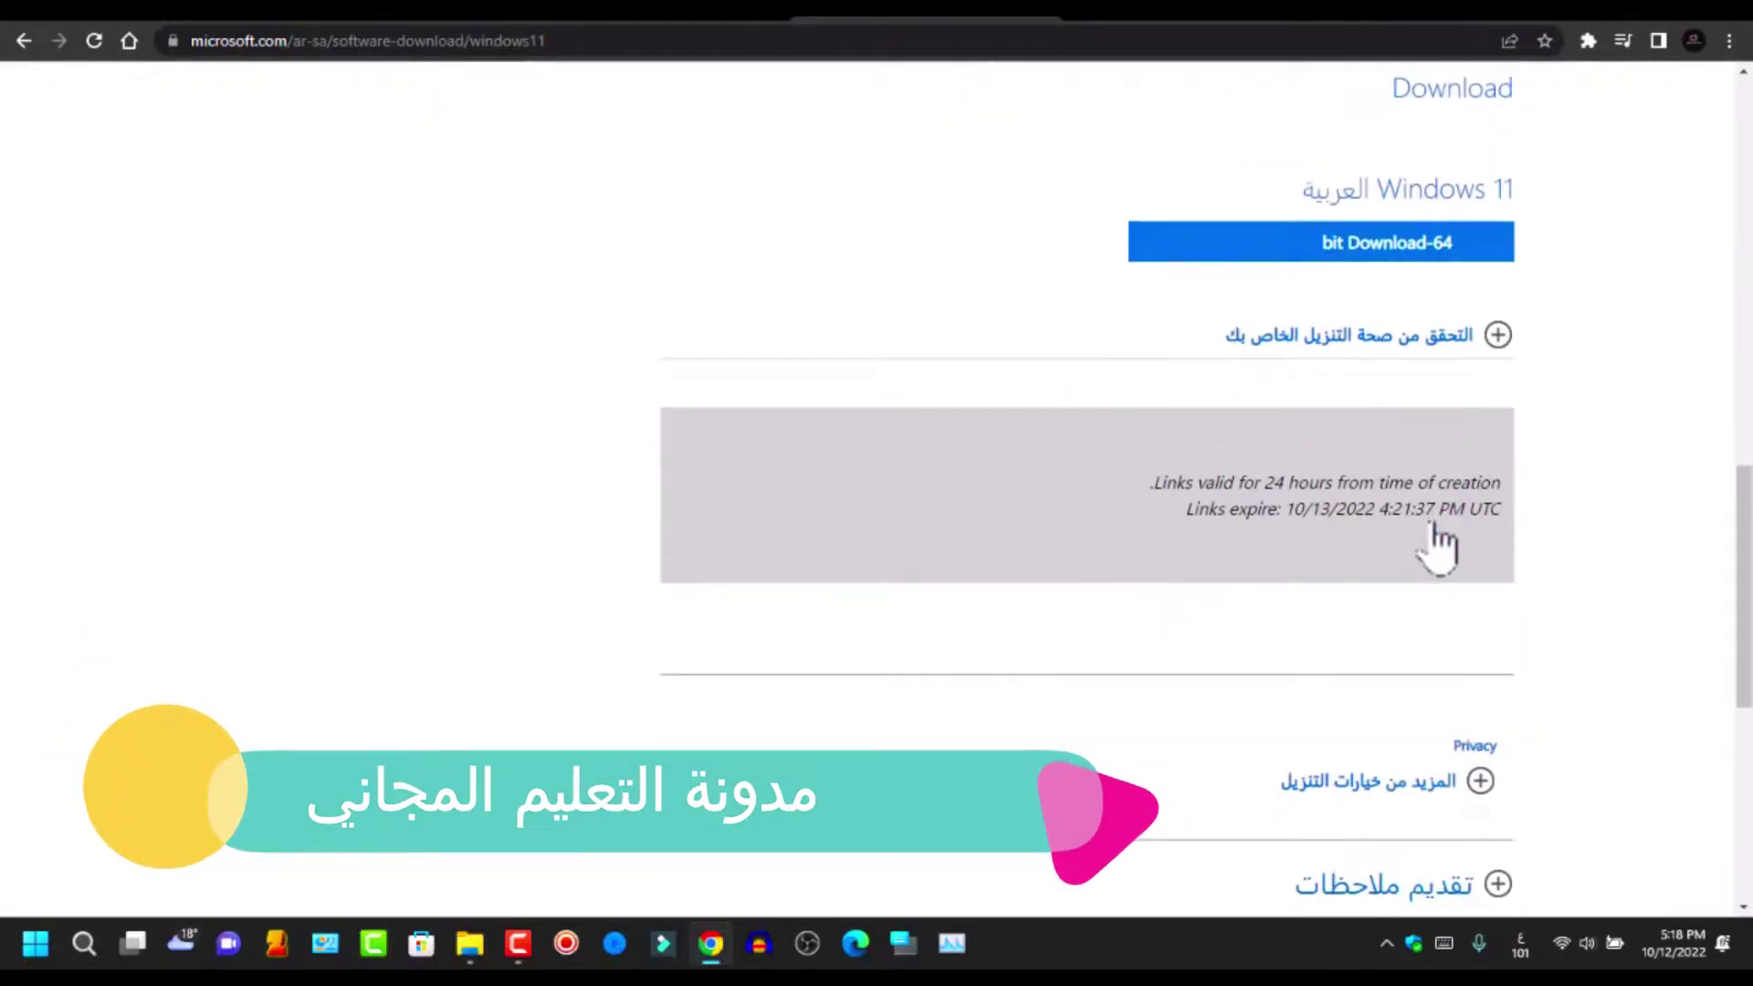
scroll(1347, 347, "up", 1)
left_click(1395, 379)
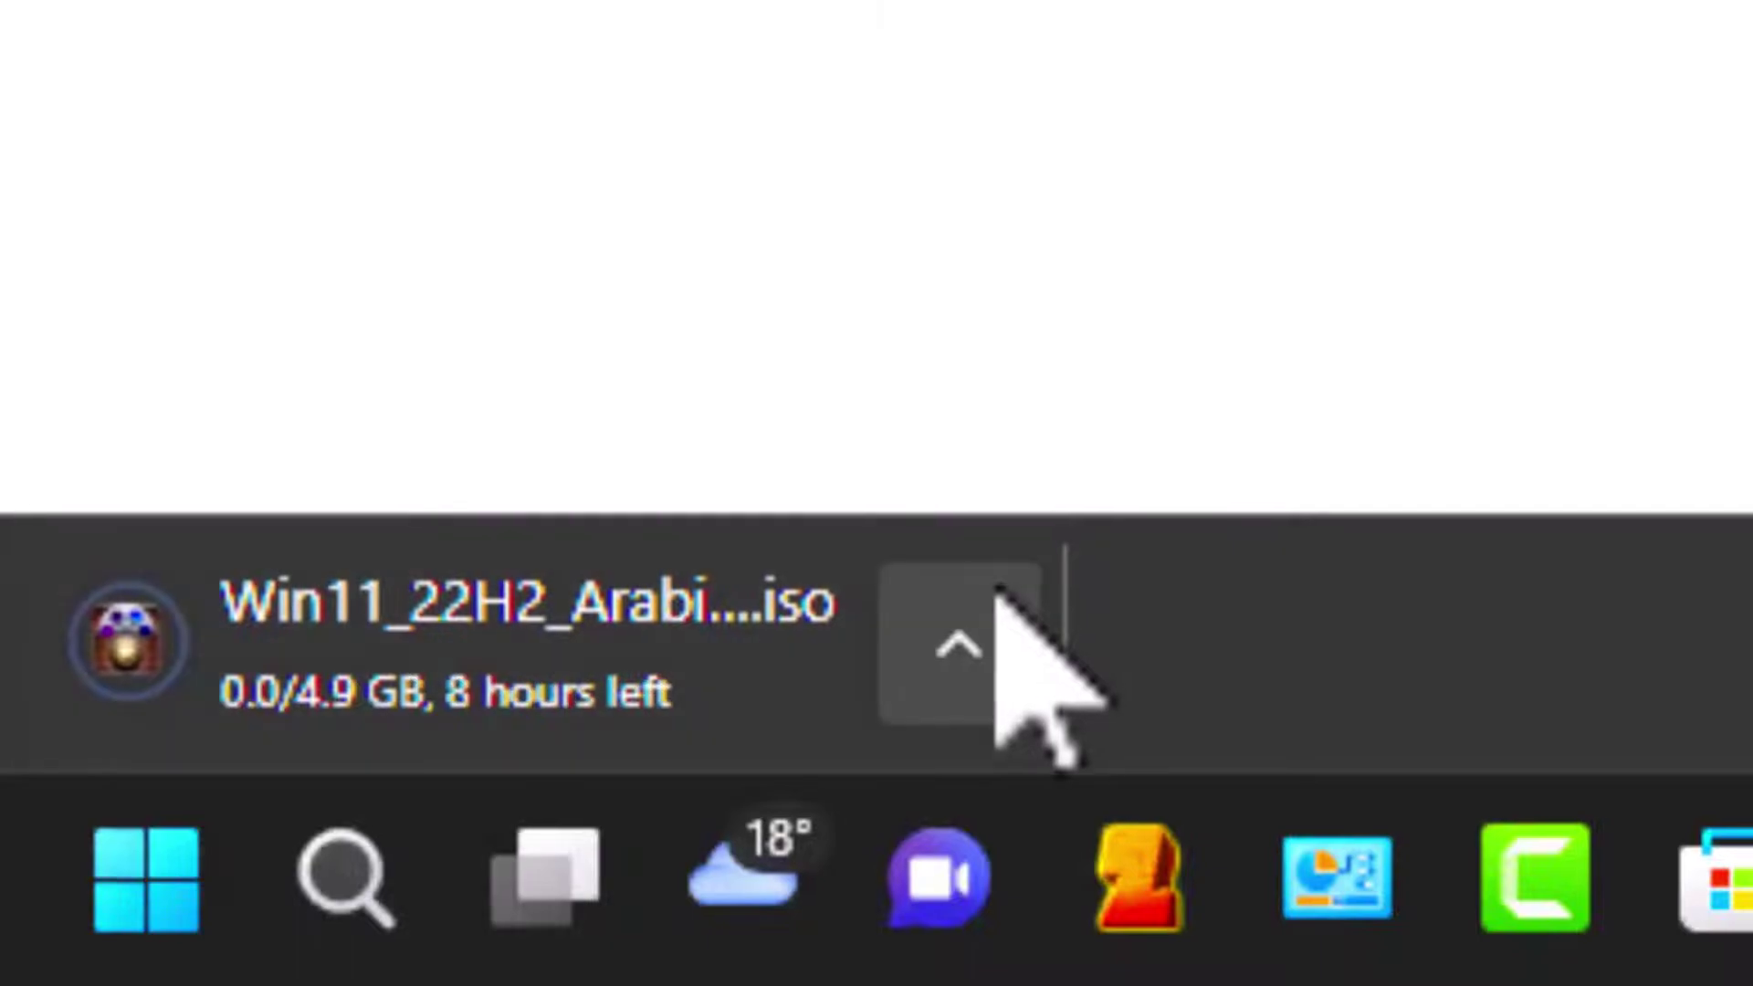
left_click(897, 645)
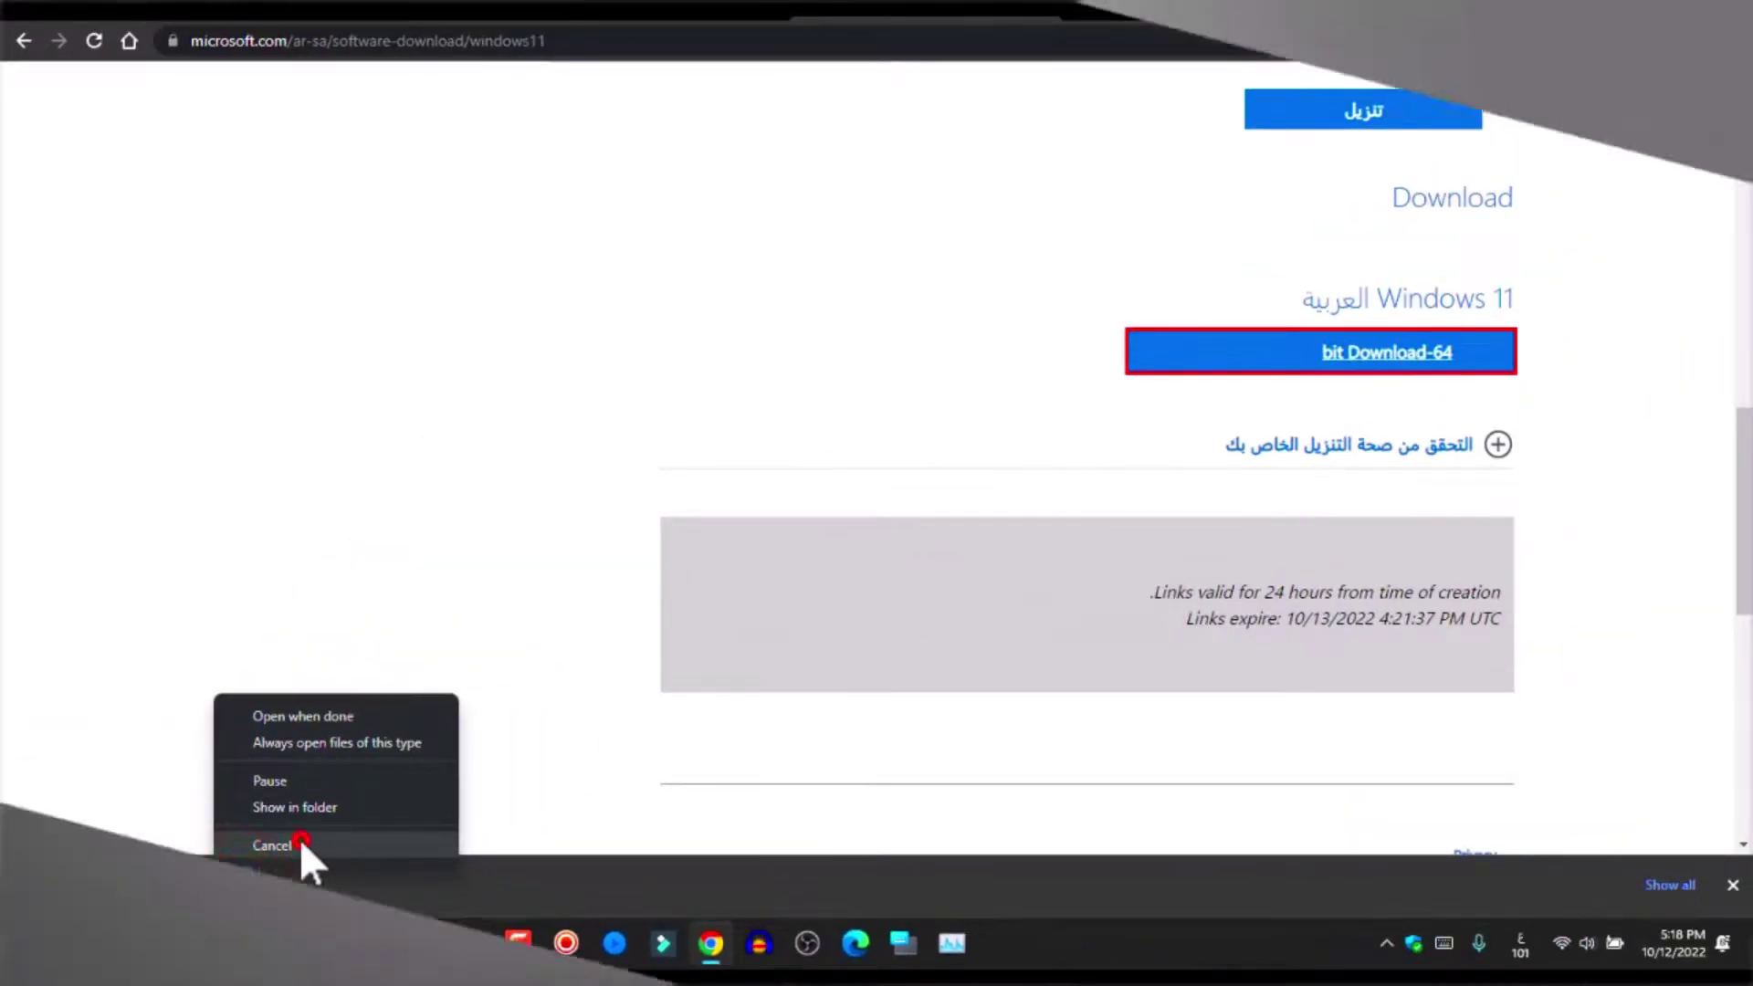
left_click(301, 845)
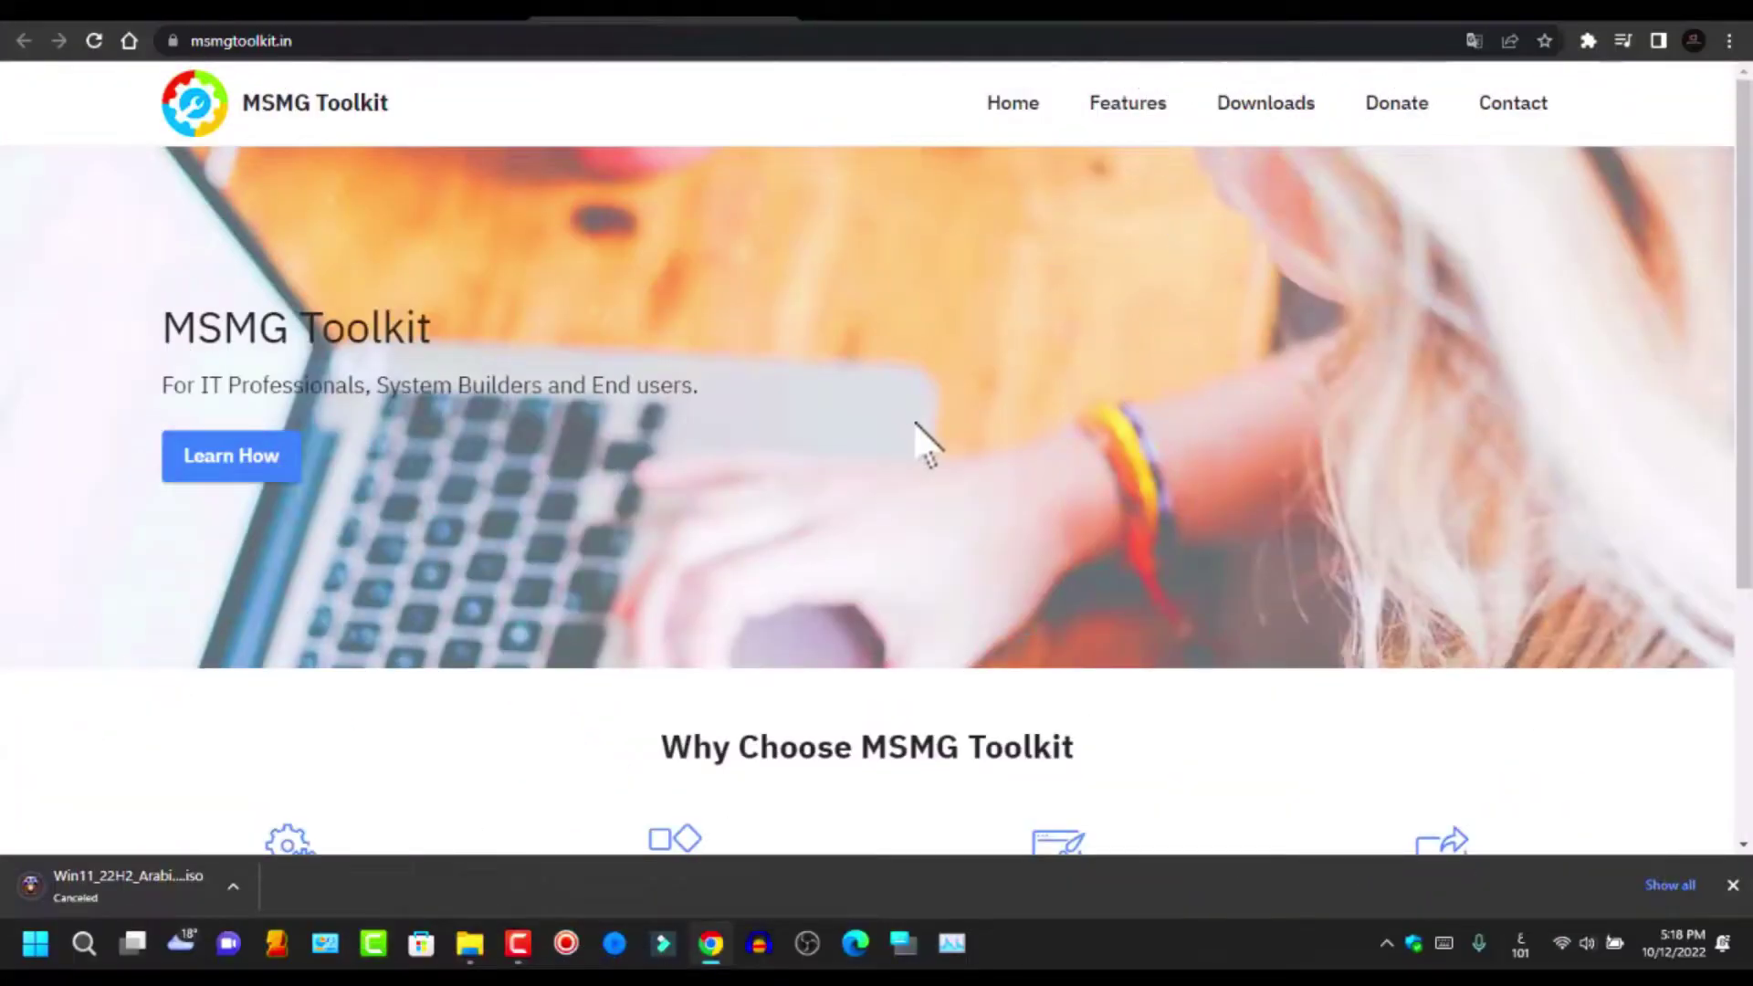
Step: Dismiss the download bar and open the MSMG Toolkit v12.8 file listing from the MSMG Toolkit site's downloads page
scroll(922, 438, "down", 3)
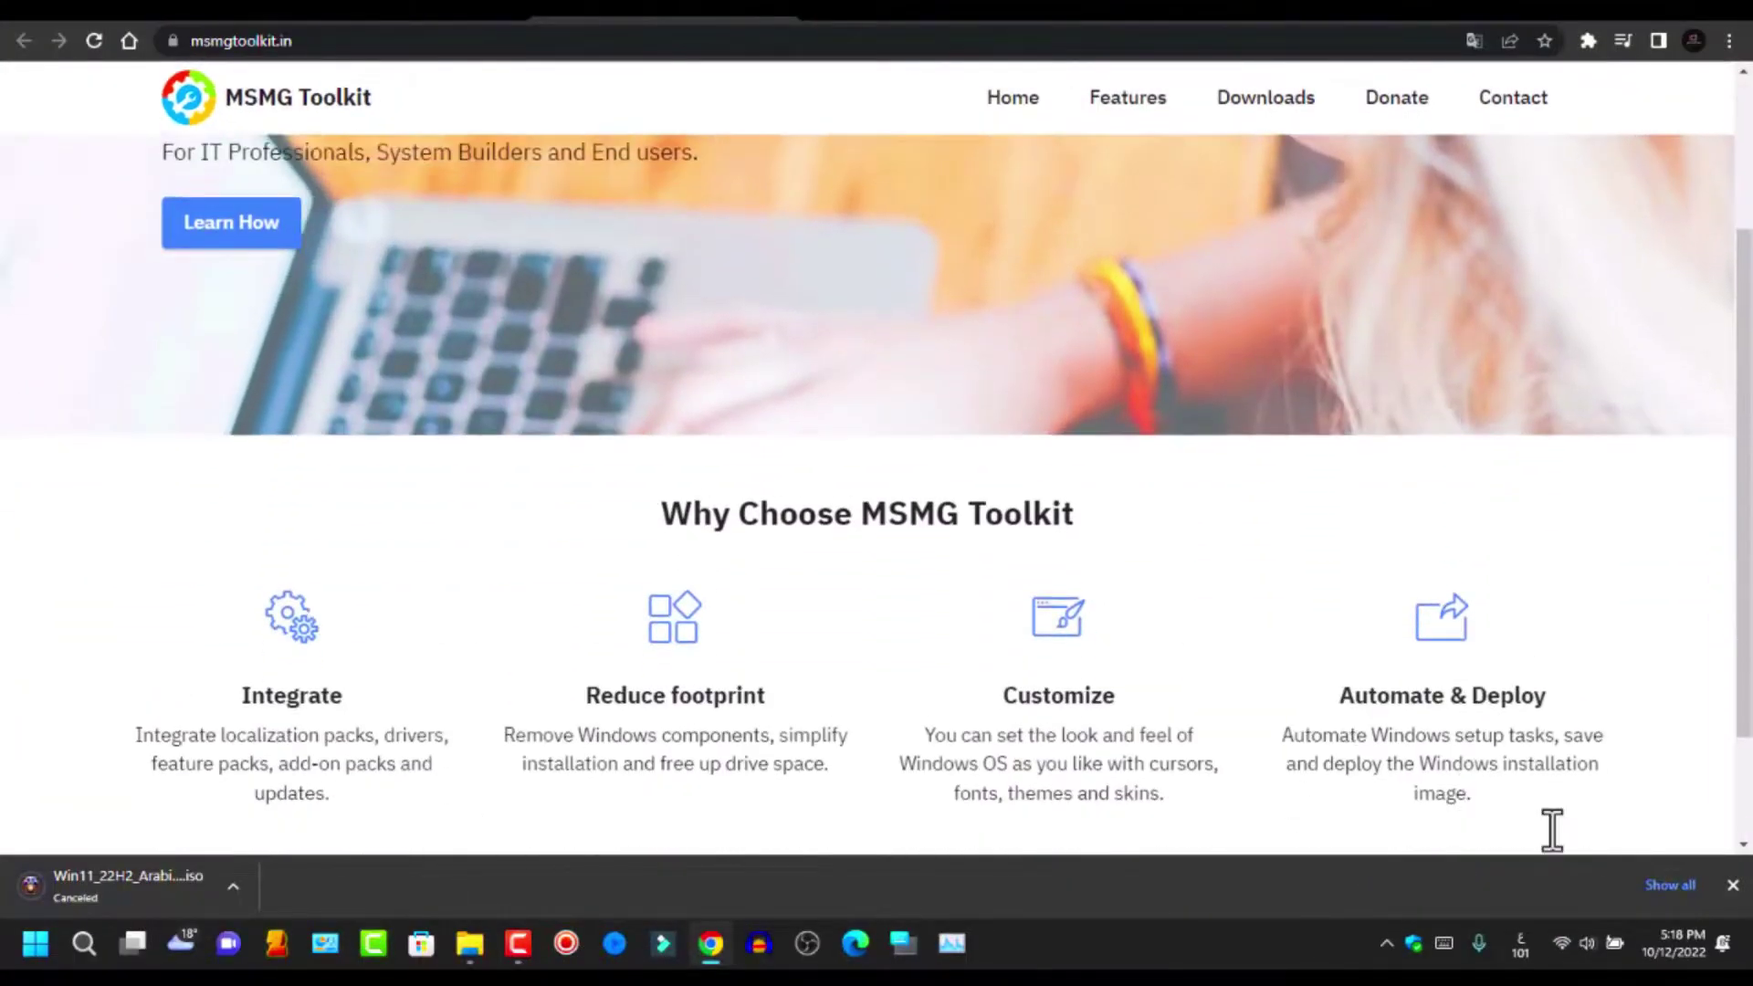
left_click(1735, 879)
scroll(1416, 627, "up", 4)
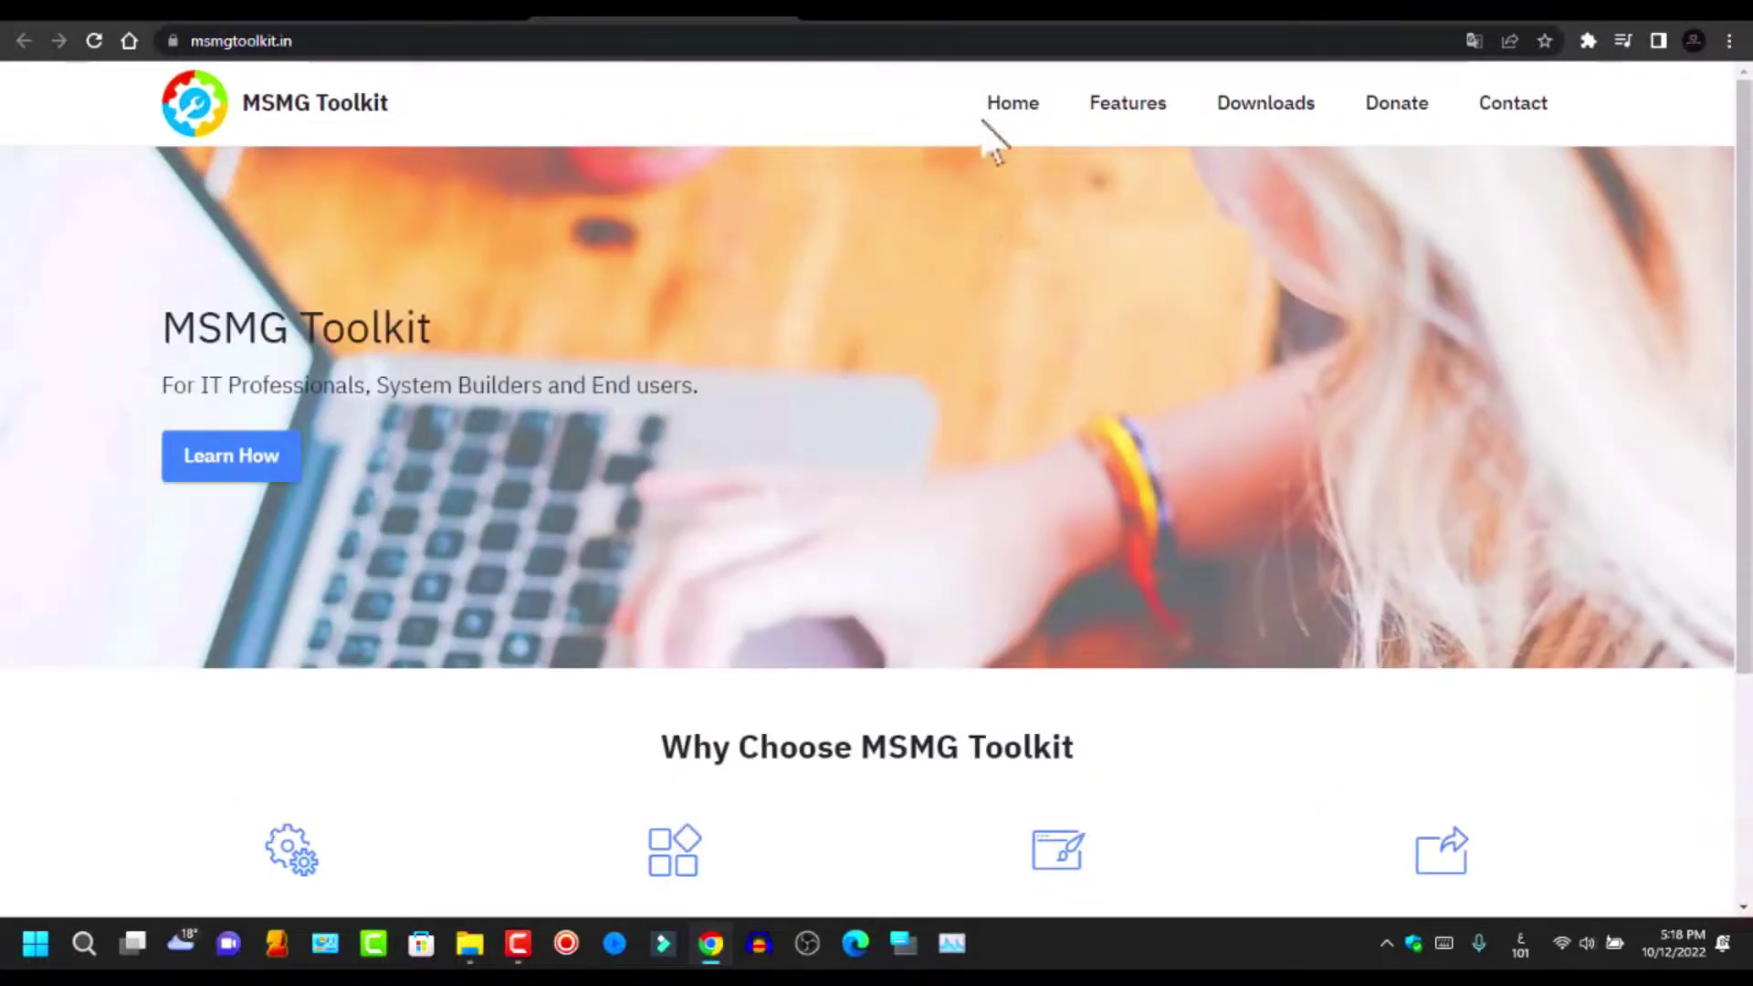
left_click(1281, 110)
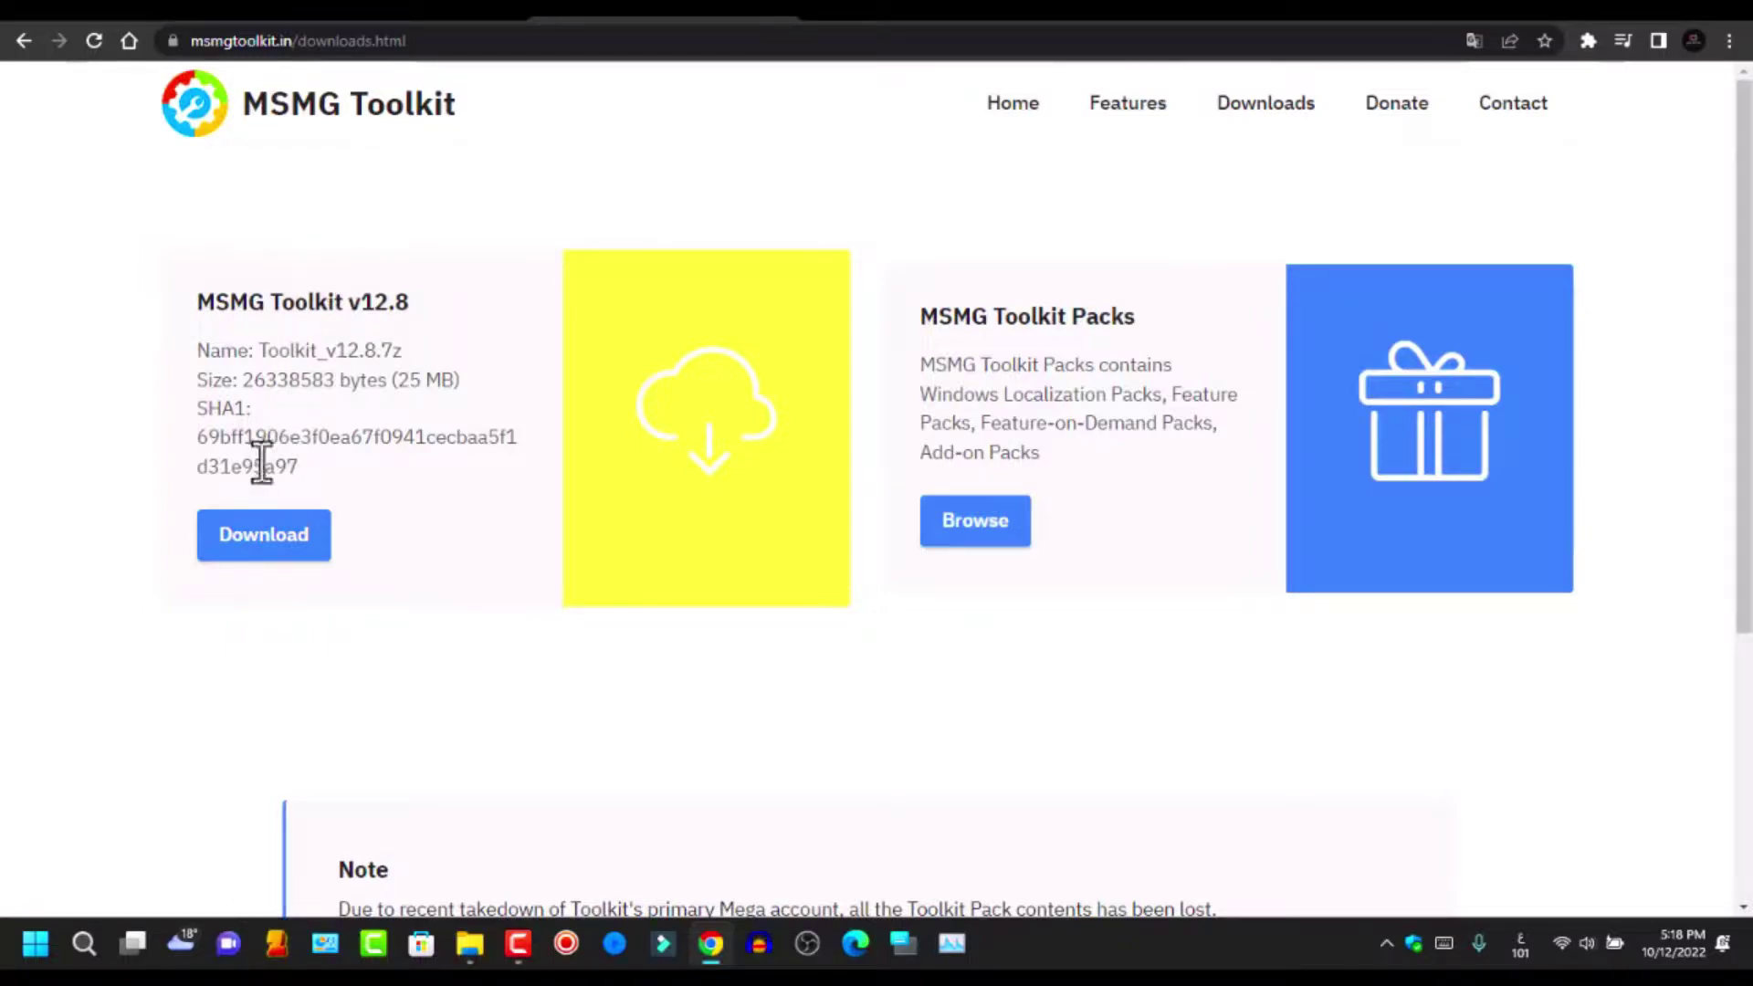
left_click(267, 537)
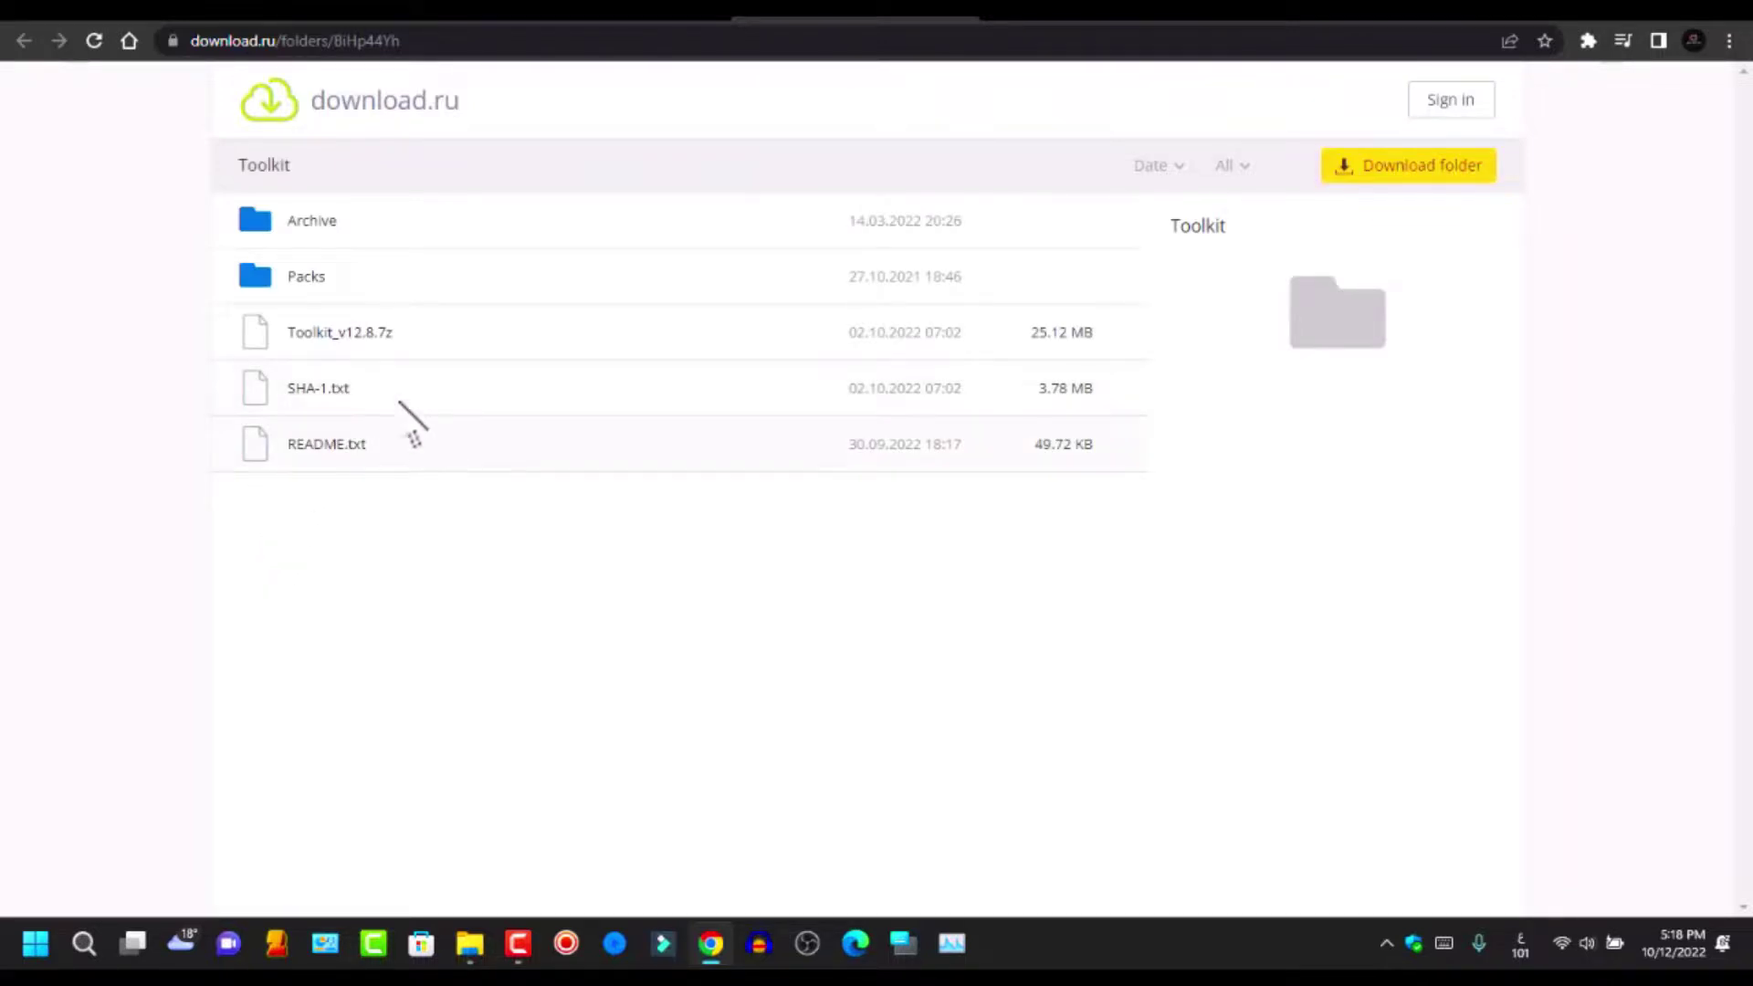
Step: Start downloading Toolkit_v12.8.7z from the shared Toolkit folder and cancel the download
left_click(330, 332)
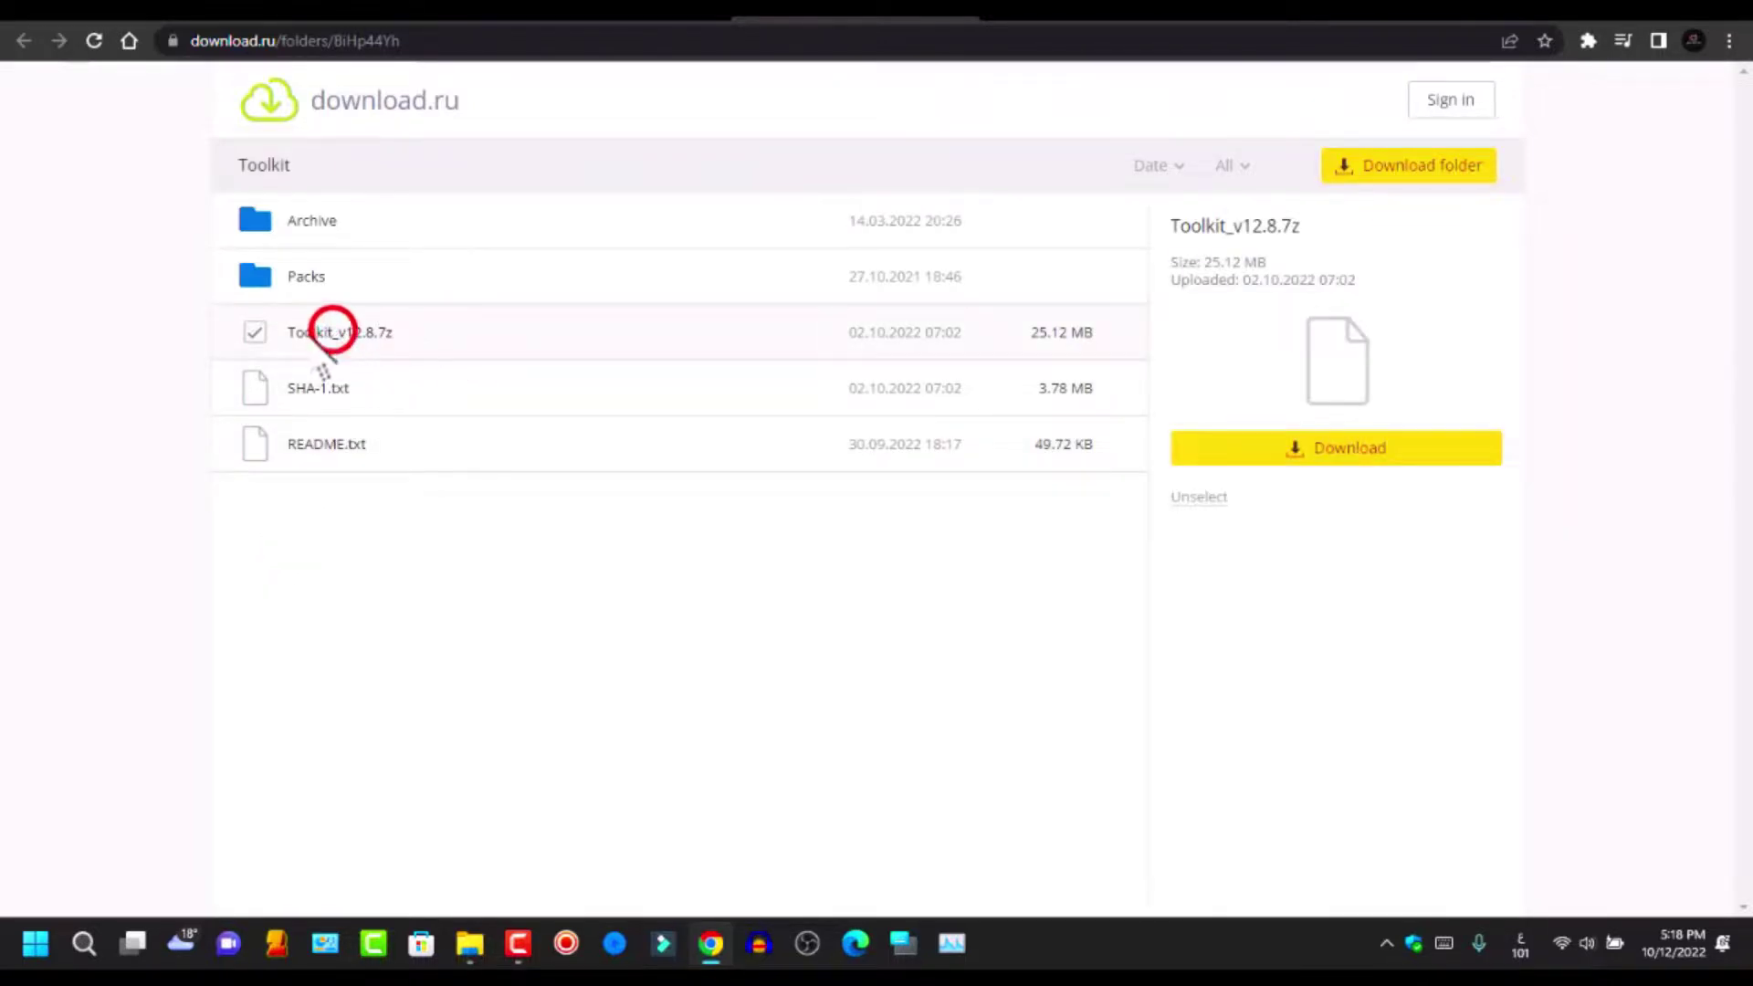
left_click(1329, 449)
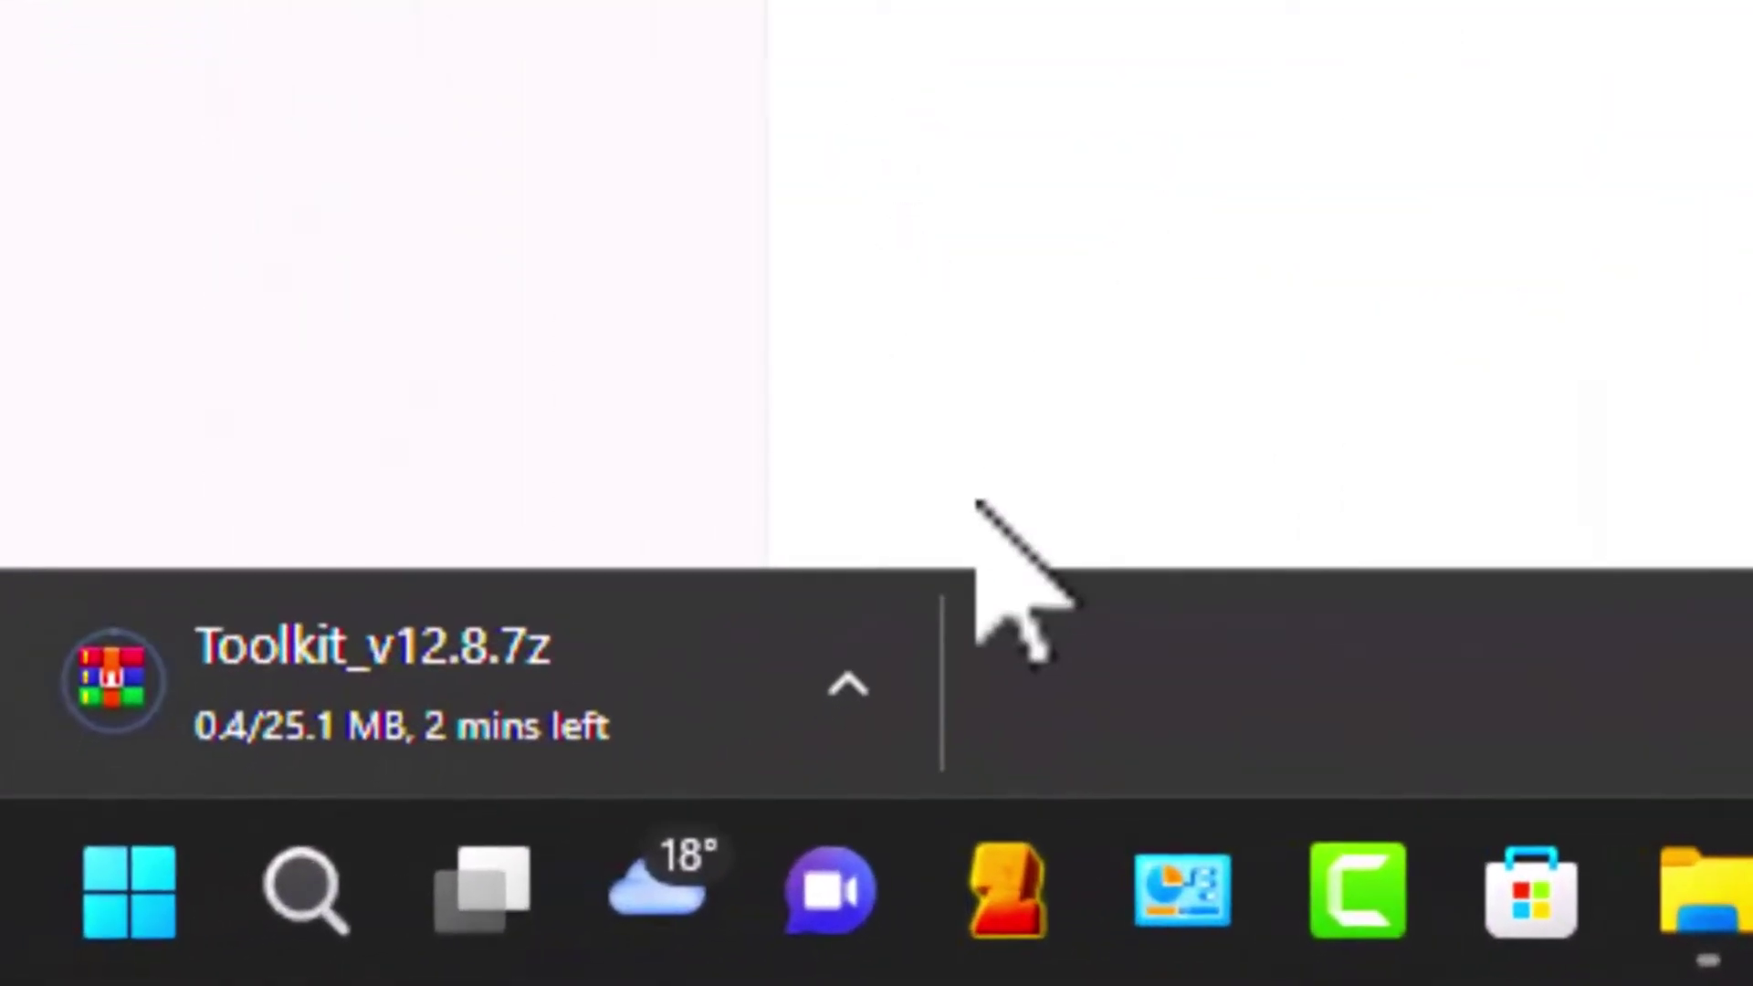
left_click(449, 793)
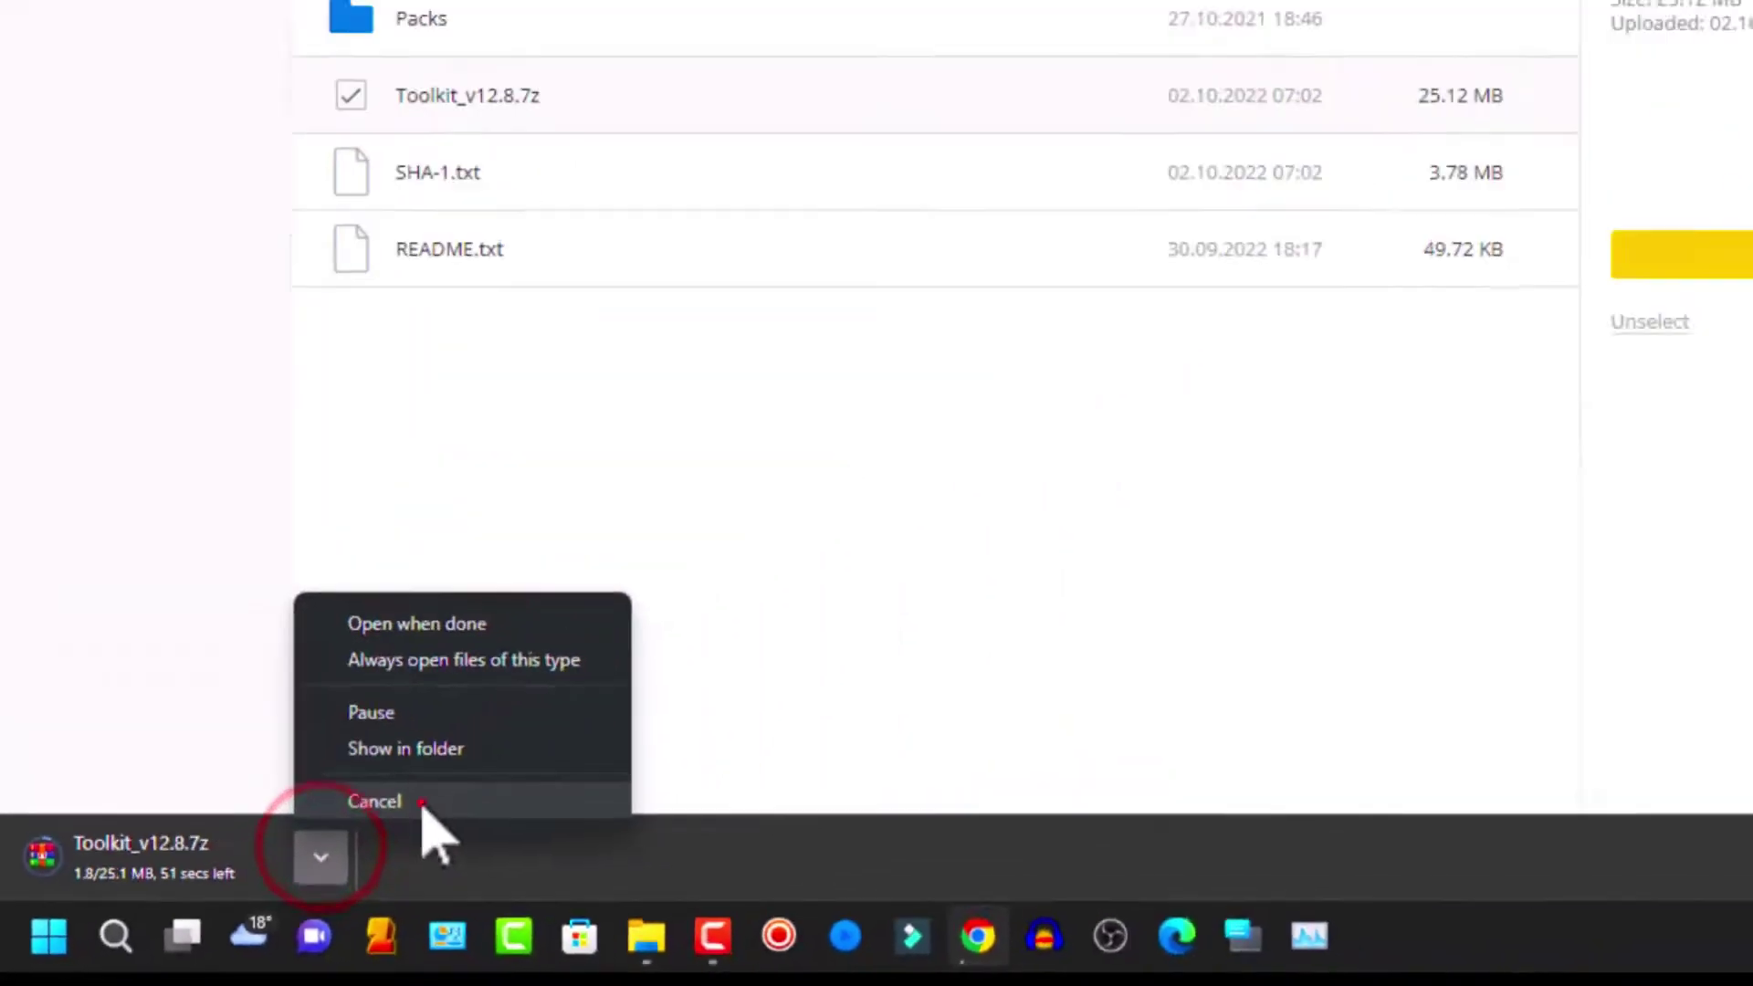
left_click(980, 535)
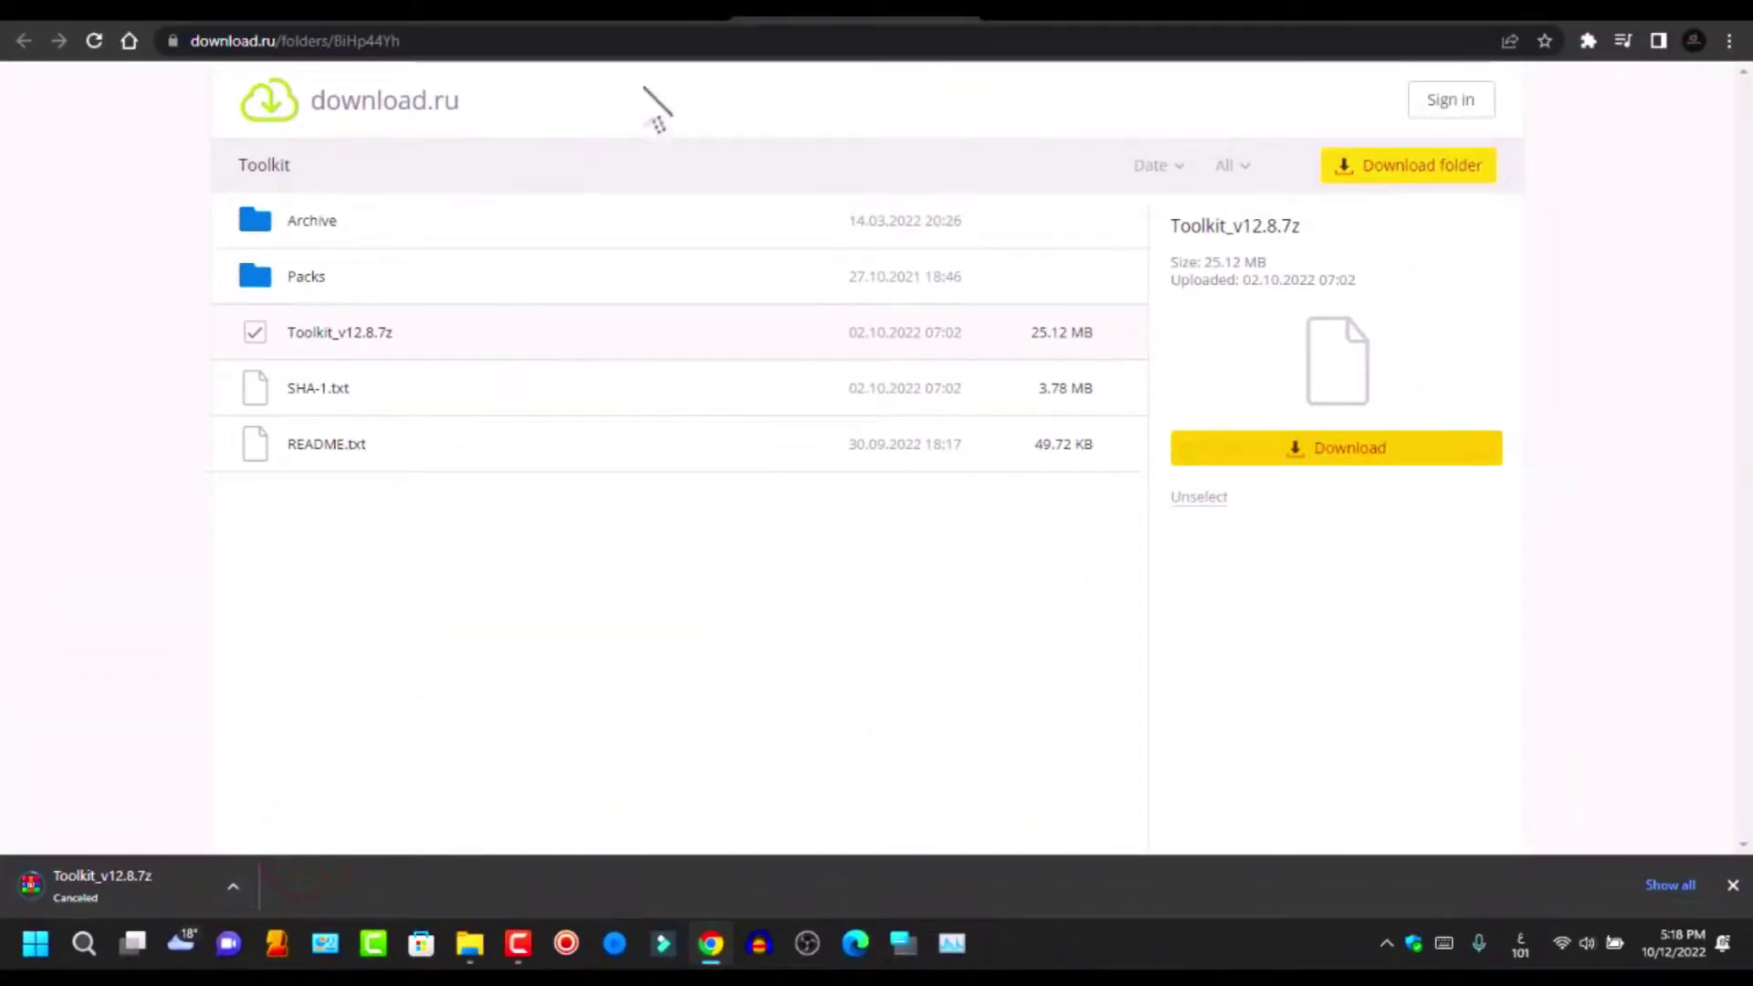
left_click(128, 427)
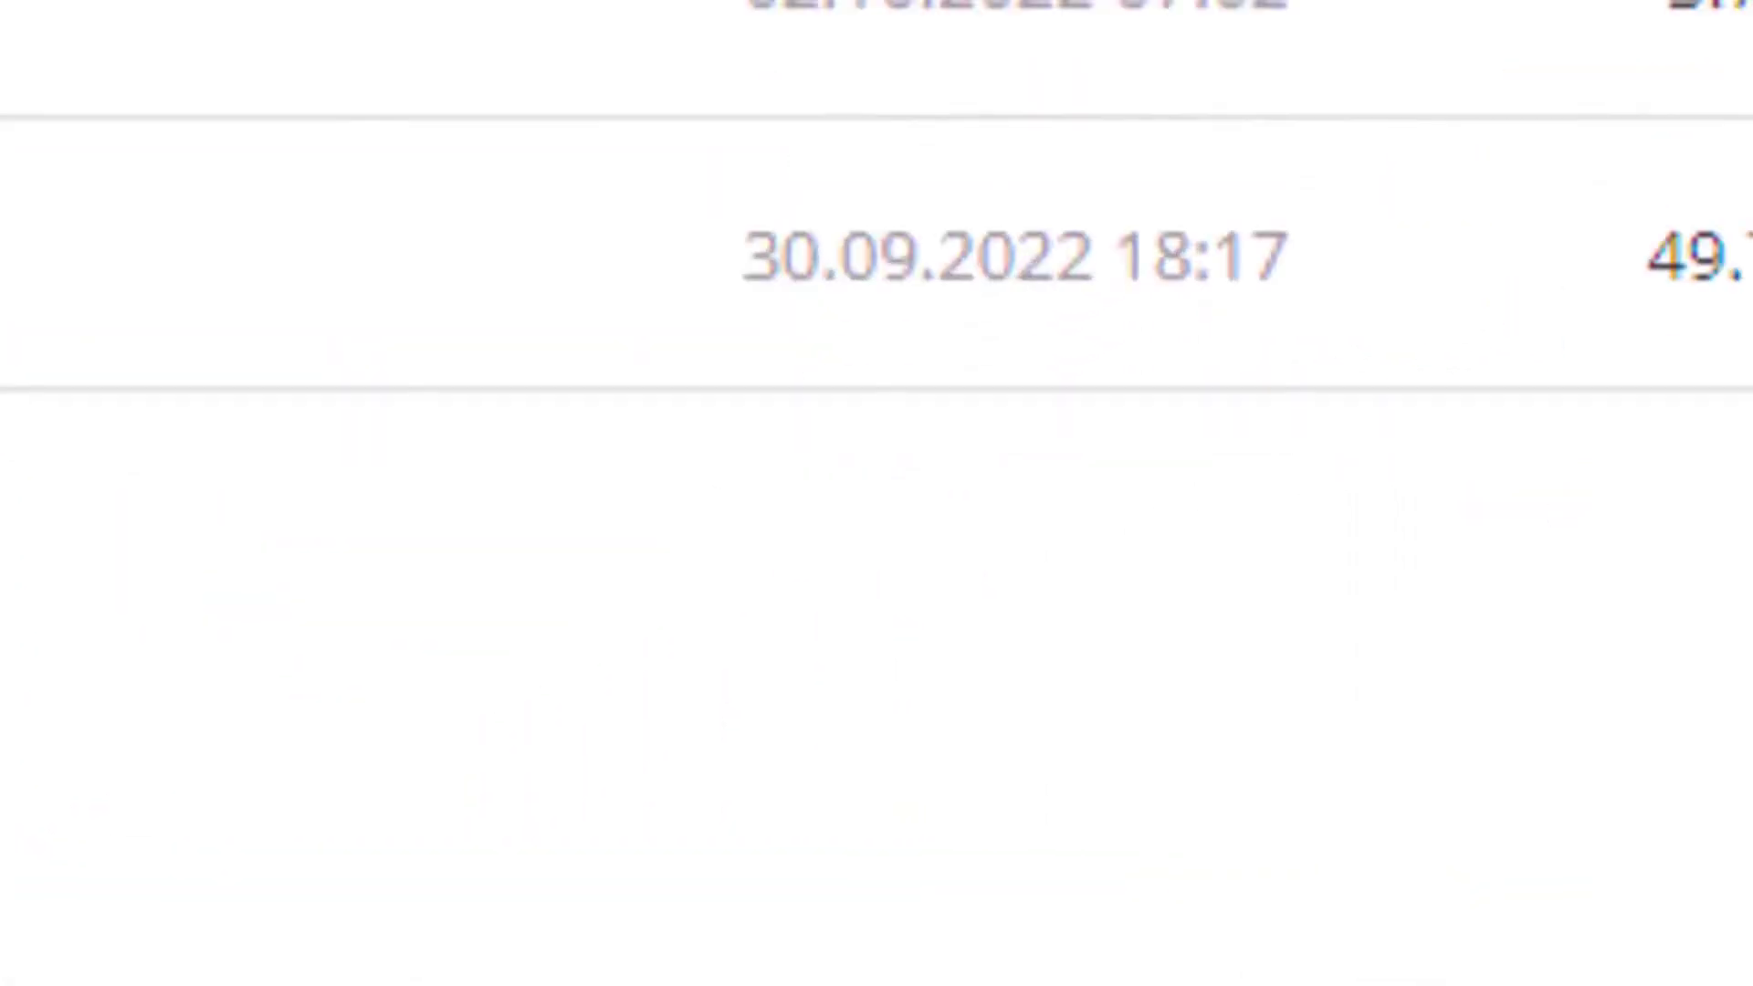
Step: Switch to File Explorer, open the jik folder inside Downloads and select the Win11_22H2_English_x64 image
left_click(471, 943)
left_click(514, 959)
left_click(362, 207)
left_click(484, 603)
left_click(273, 400)
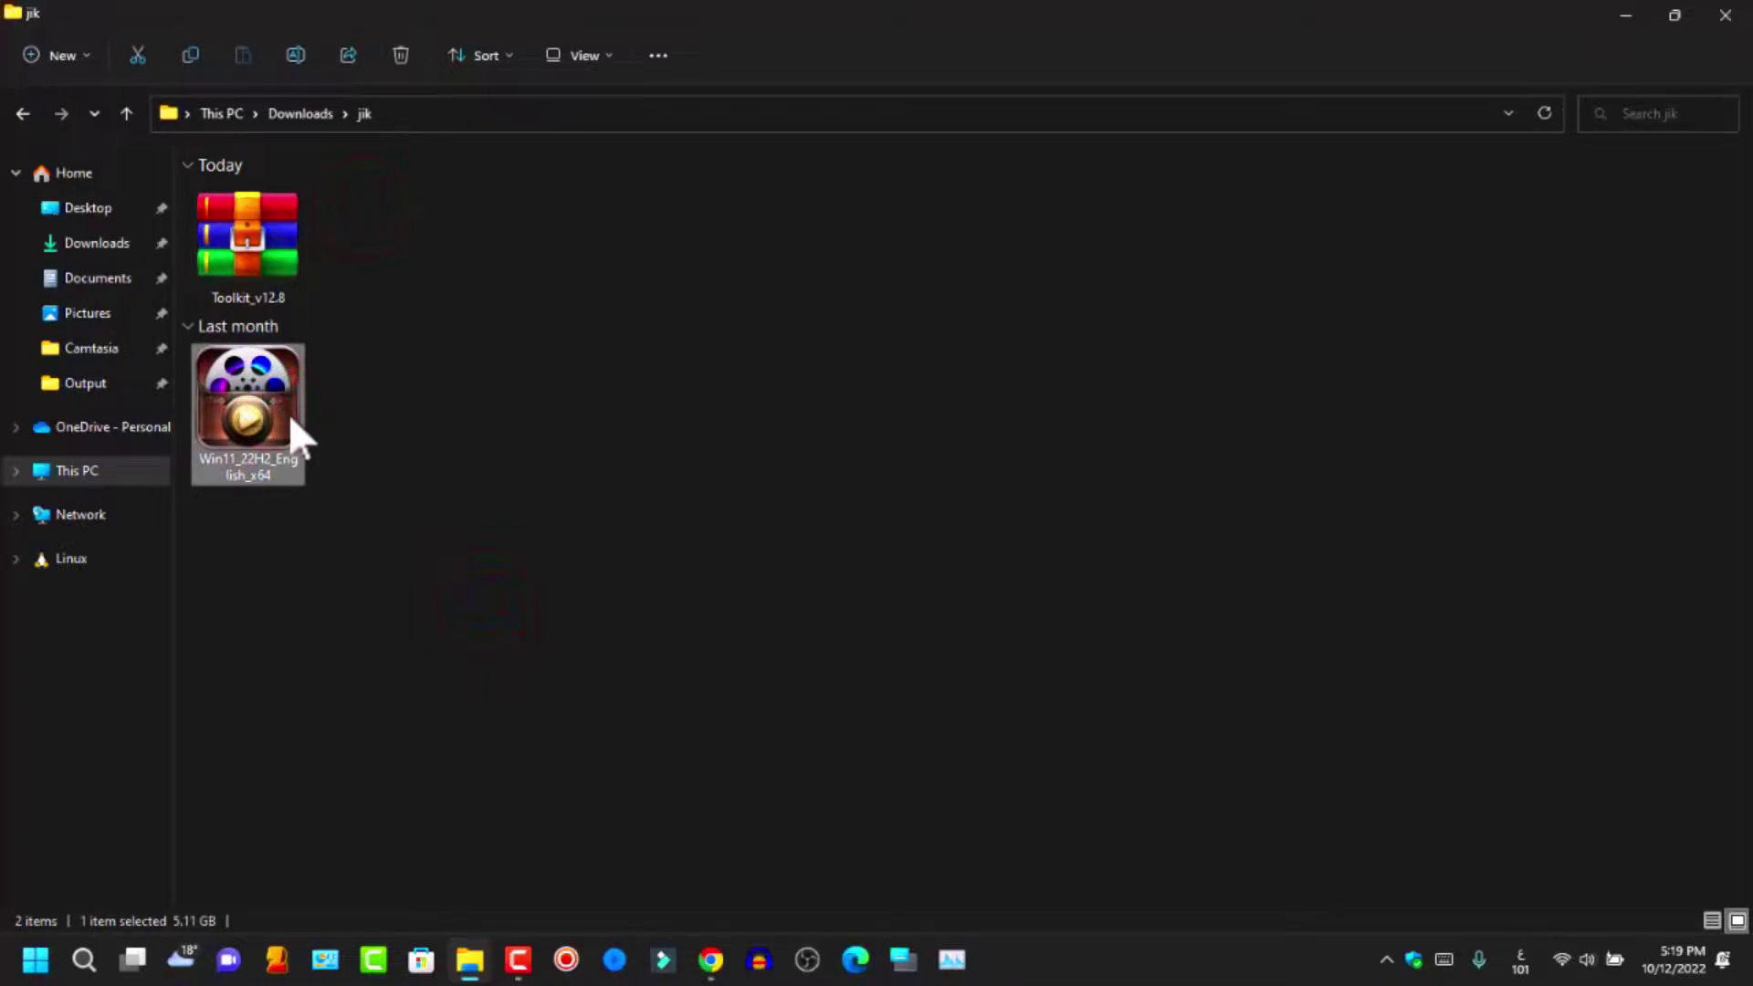
Step: Extract the Toolkit_v12.8 archive with WinRAR into a Toolkit_v12.8 folder and open that folder
left_click(262, 256)
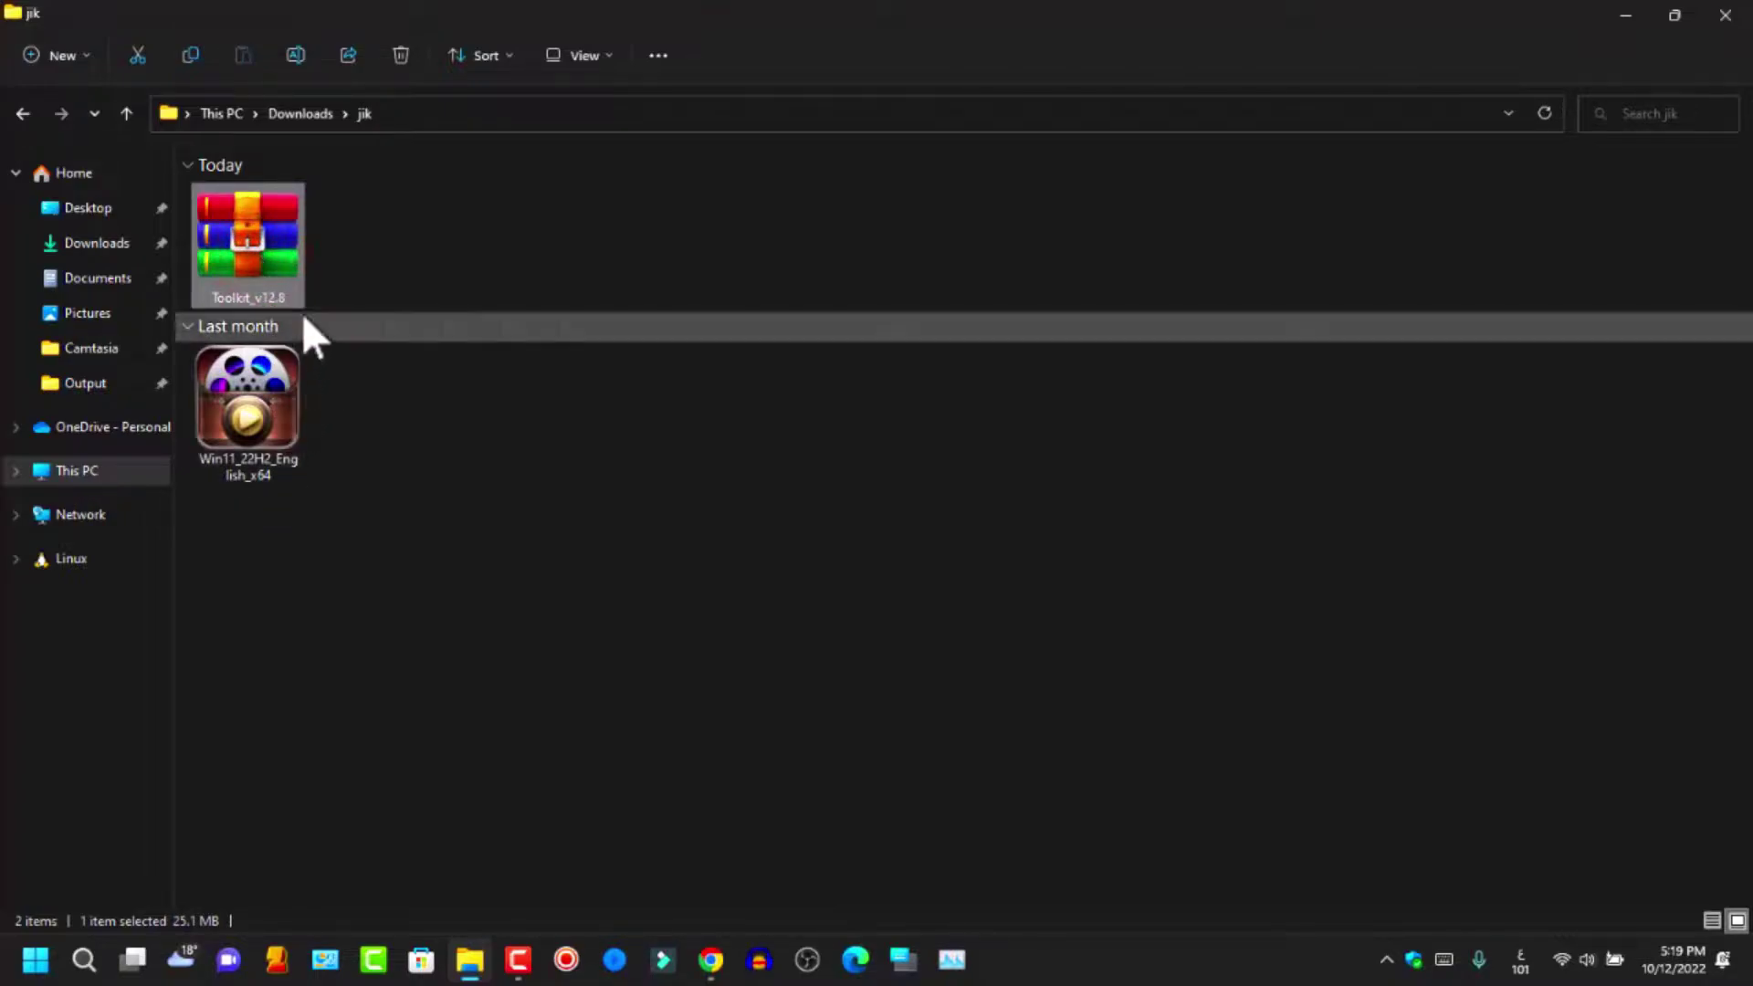
right_click(261, 217)
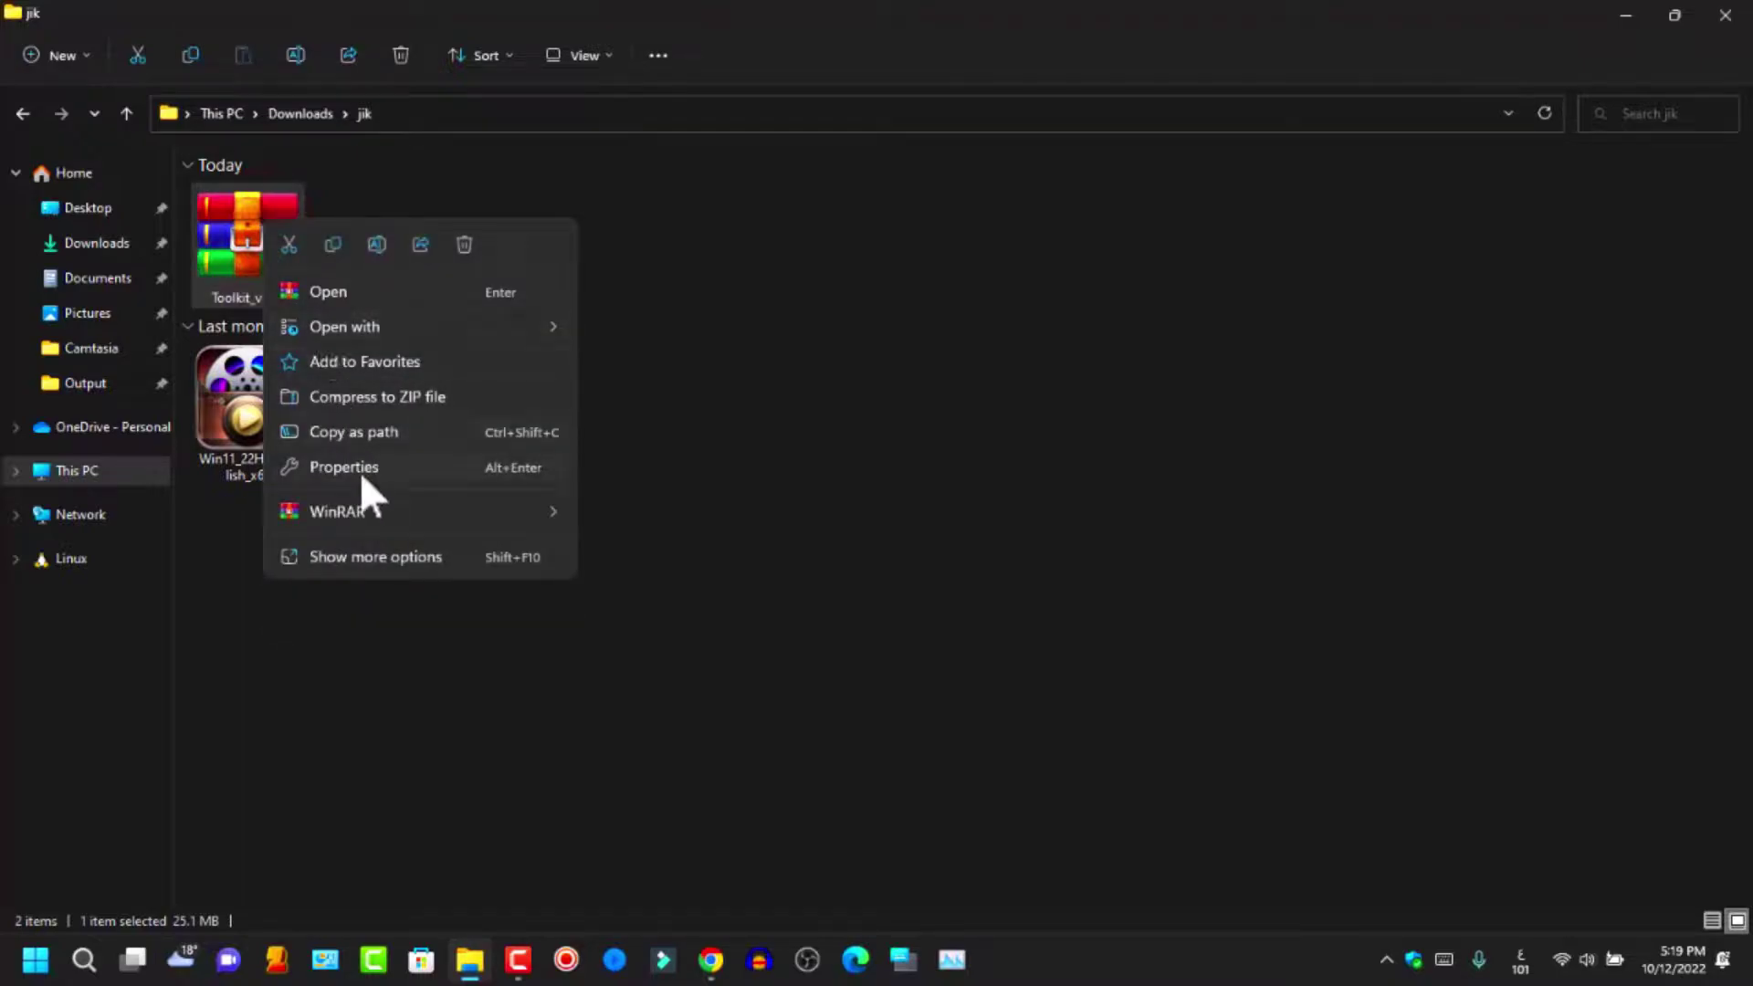
mouse_move(367, 504)
left_click(665, 579)
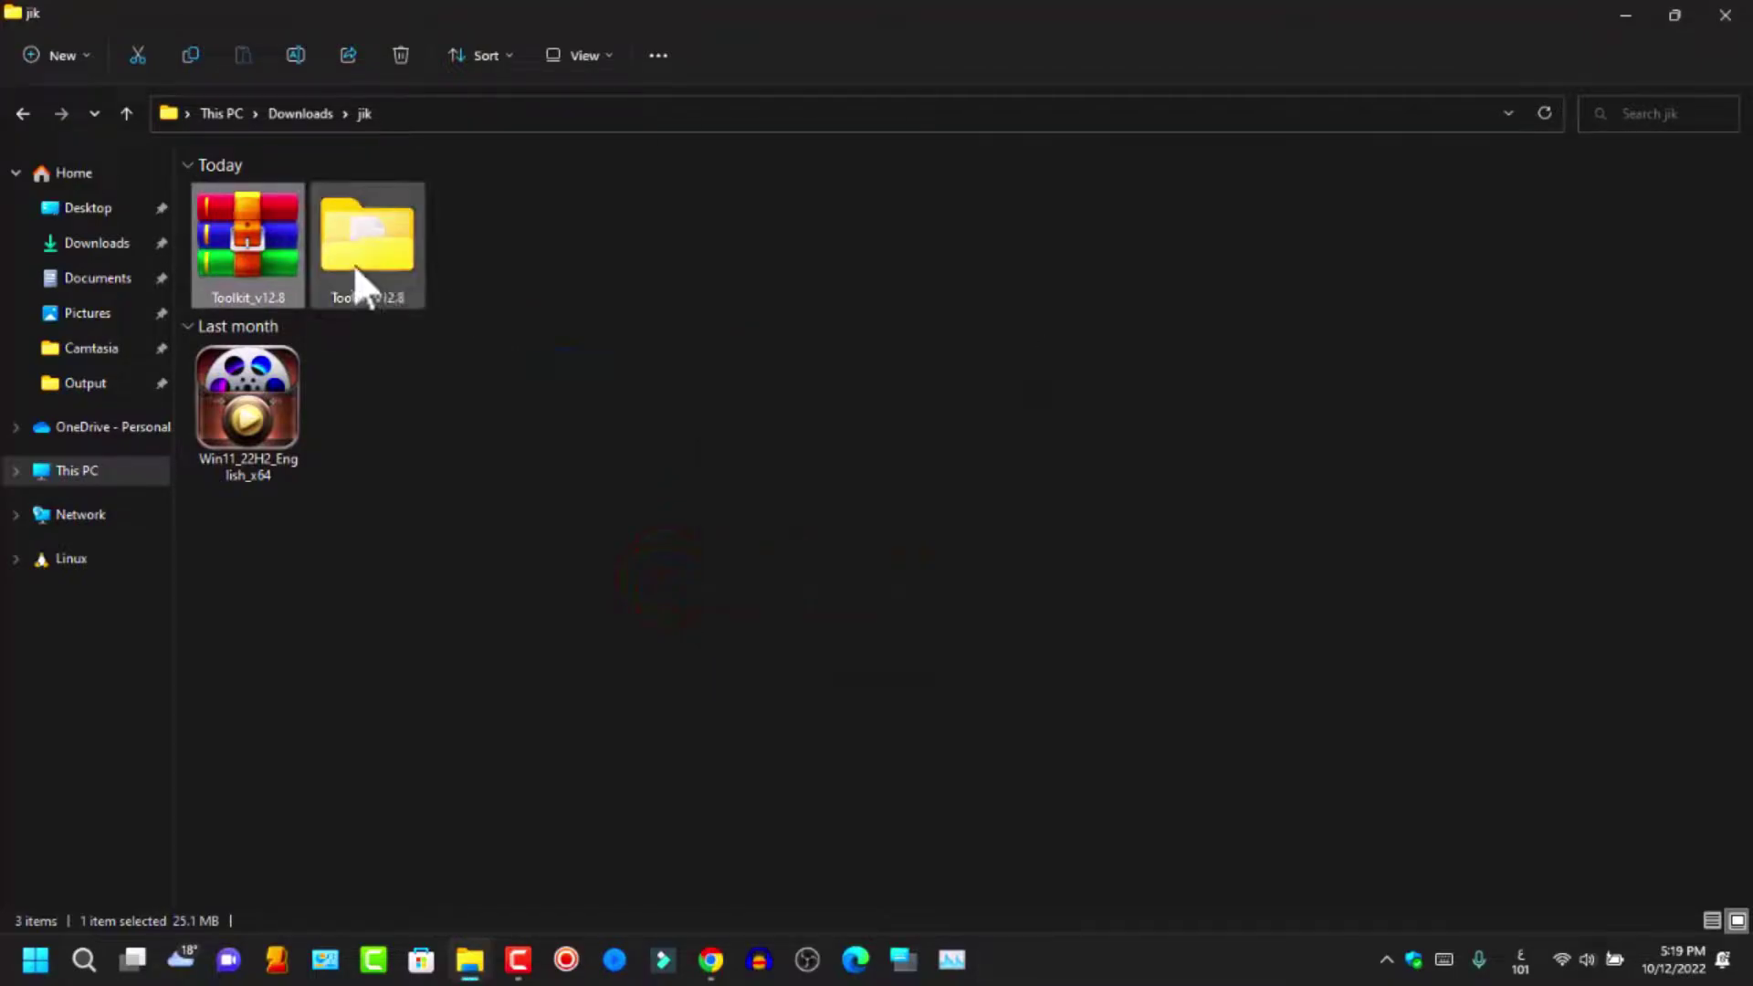
double_click(356, 267)
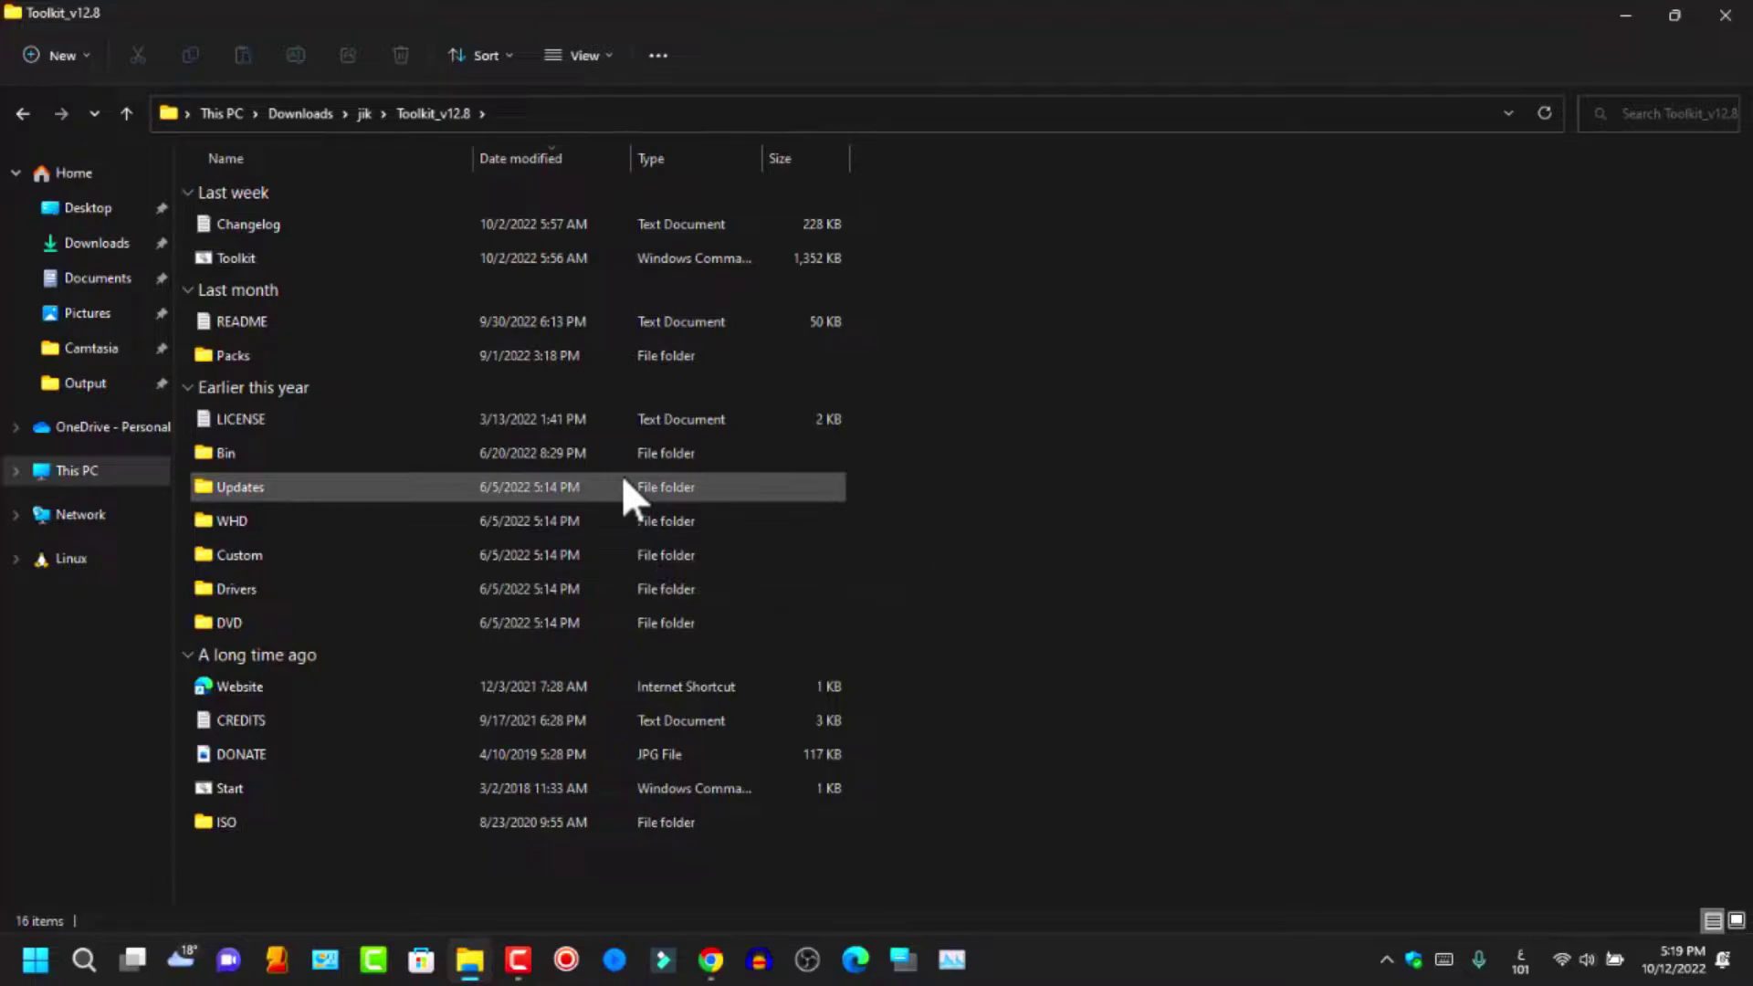
Step: Return to the jik folder and delete the Toolkit_v12.8 archive, keeping the extracted folder
left_click(18, 113)
left_click(268, 239)
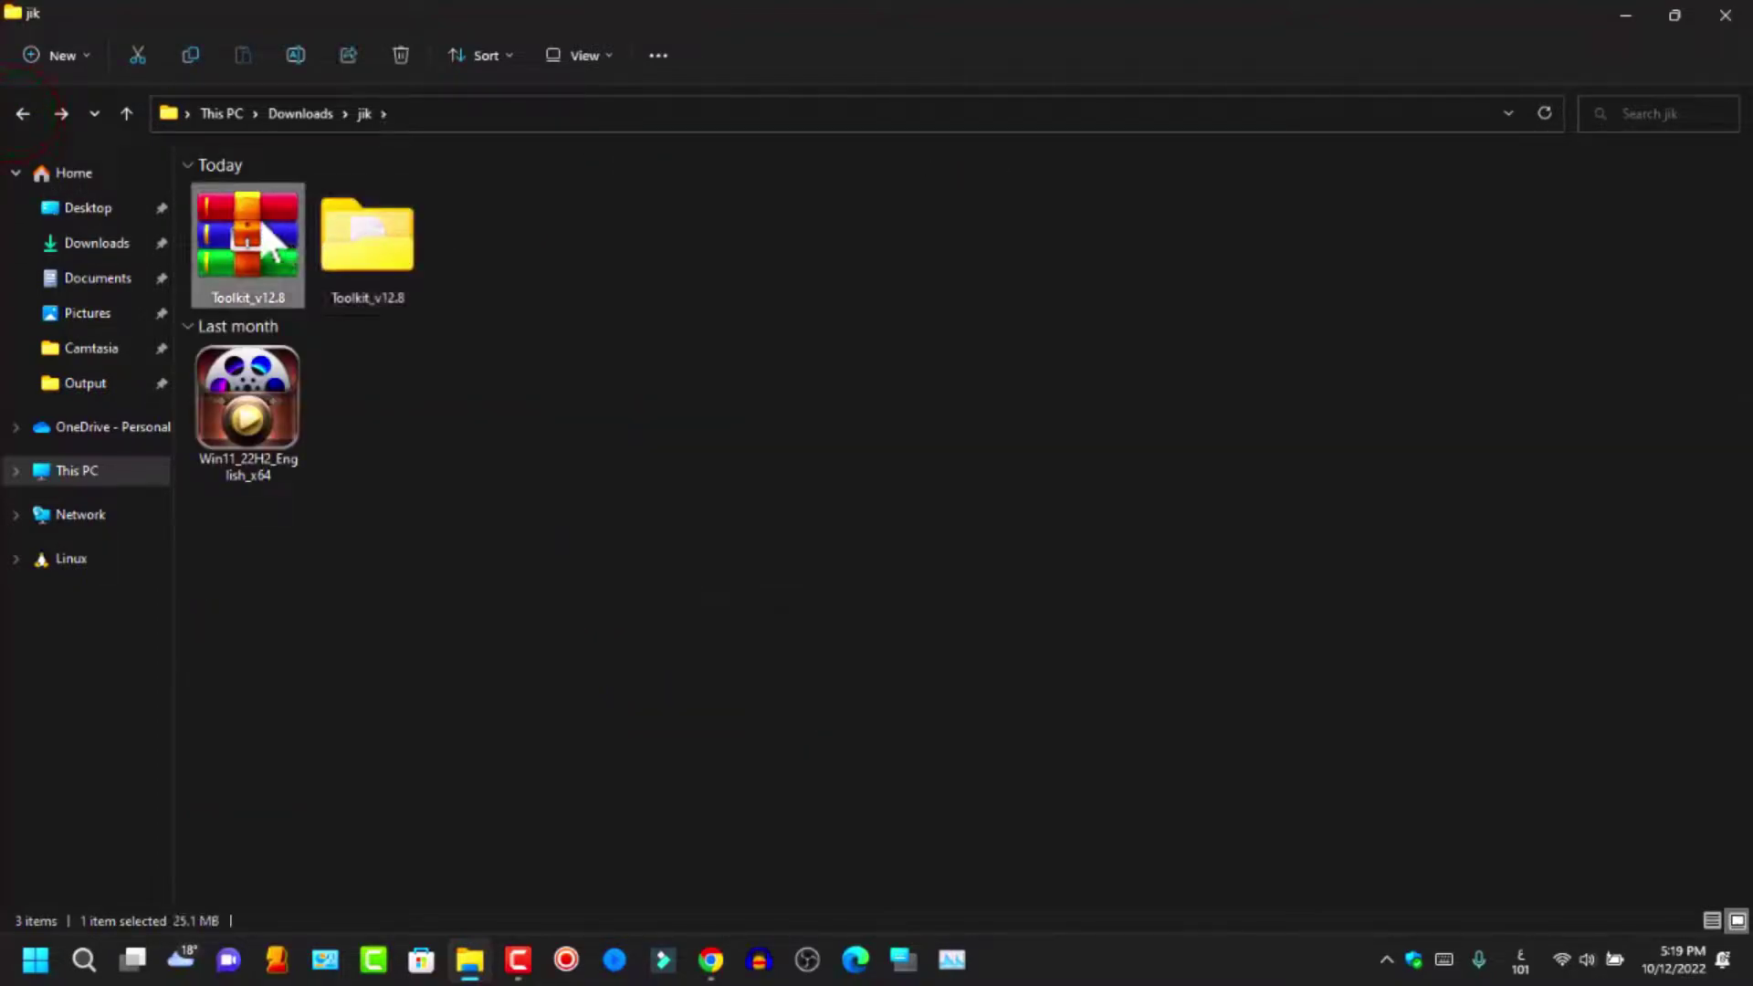
right_click(302, 256)
left_click(459, 244)
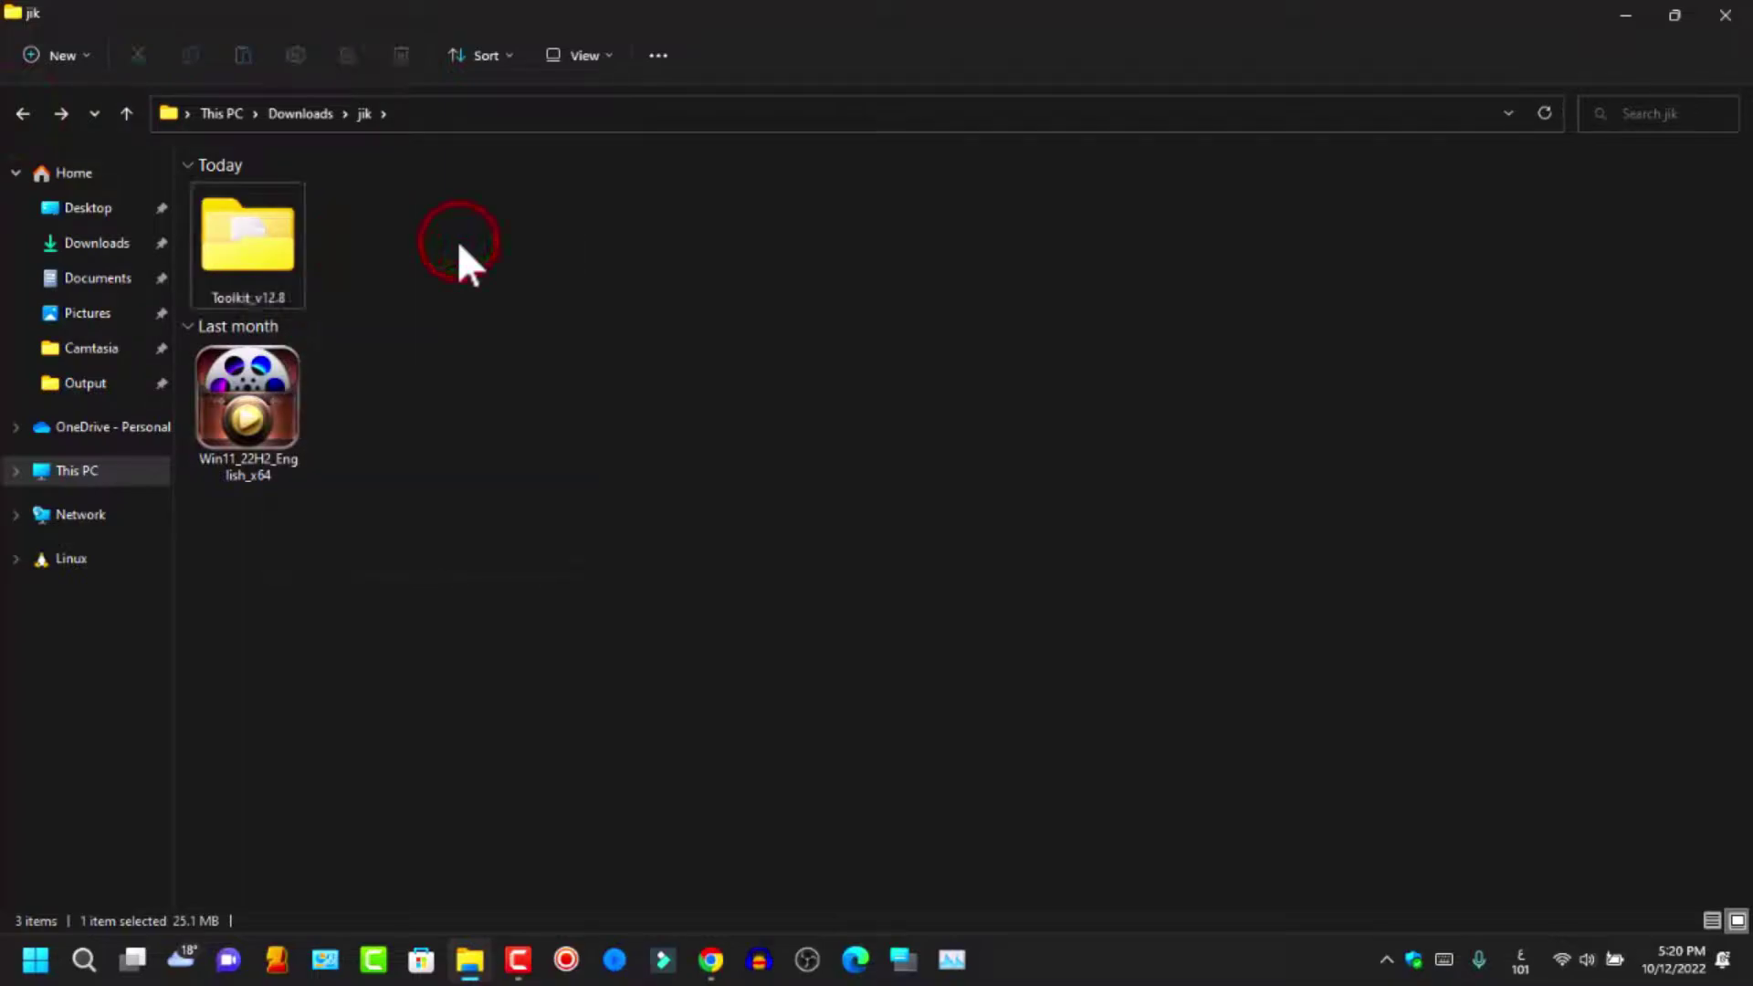
Step: Extract the Win11_22H2_English_x64 ISO with WinRAR into a folder of the same name
left_click(272, 402)
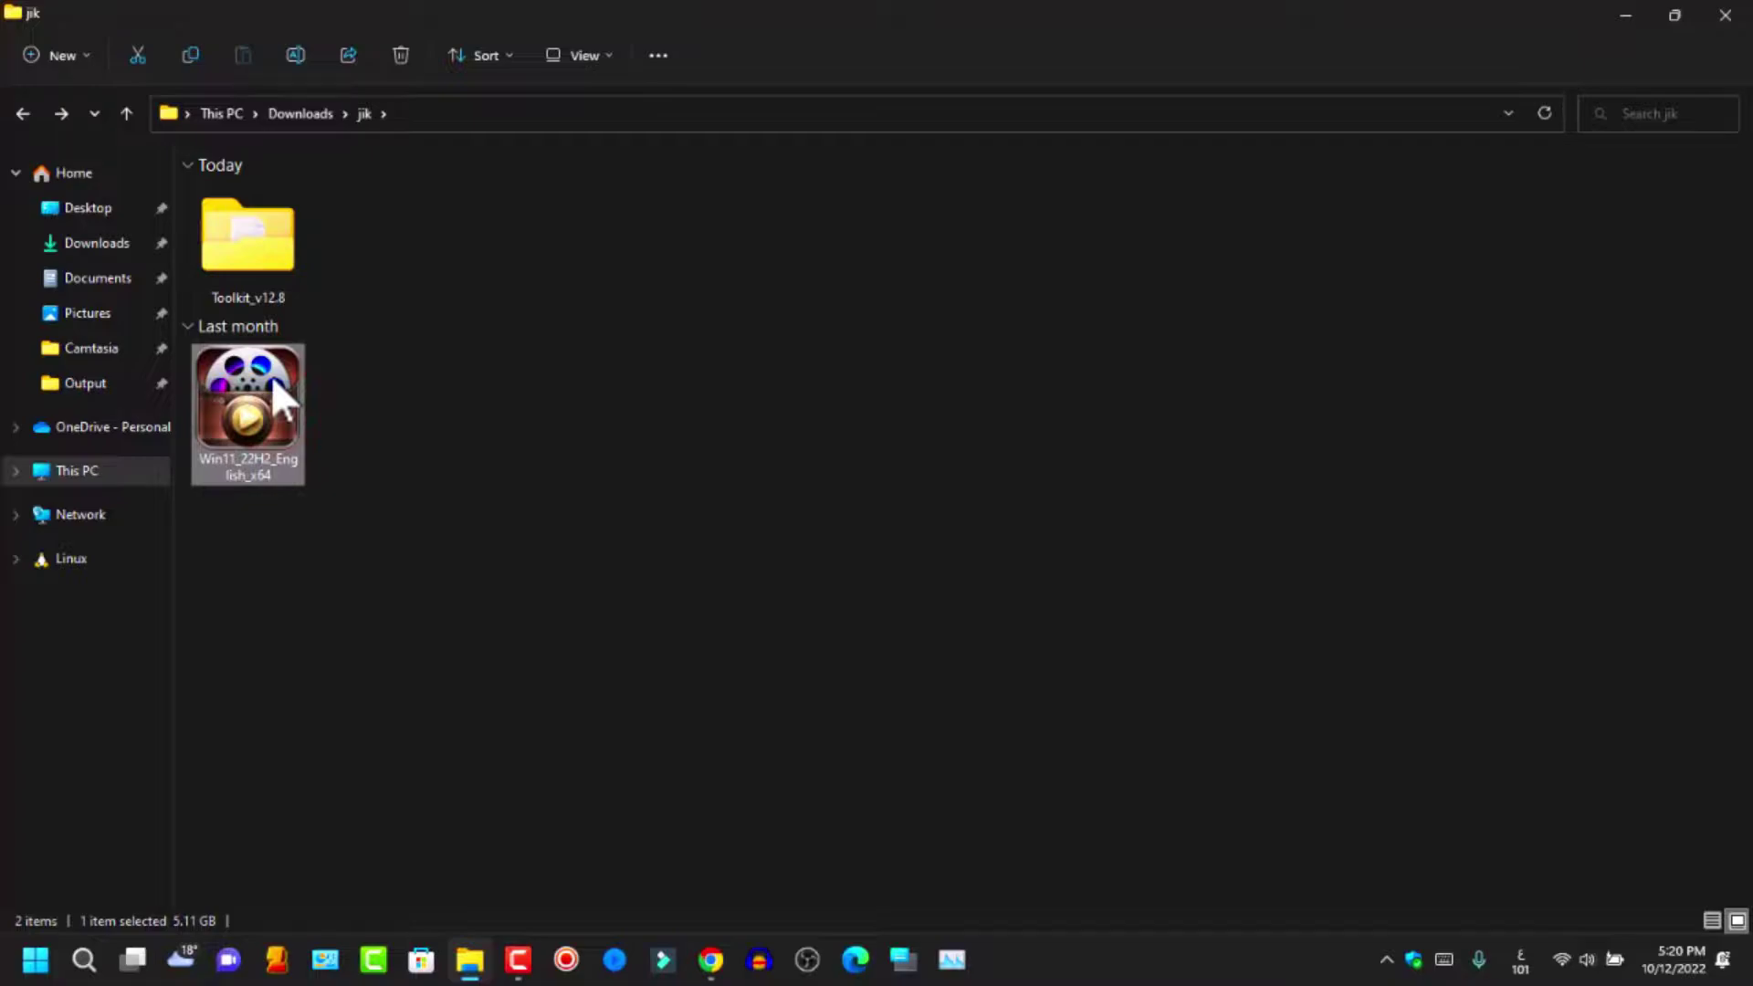
right_click(273, 380)
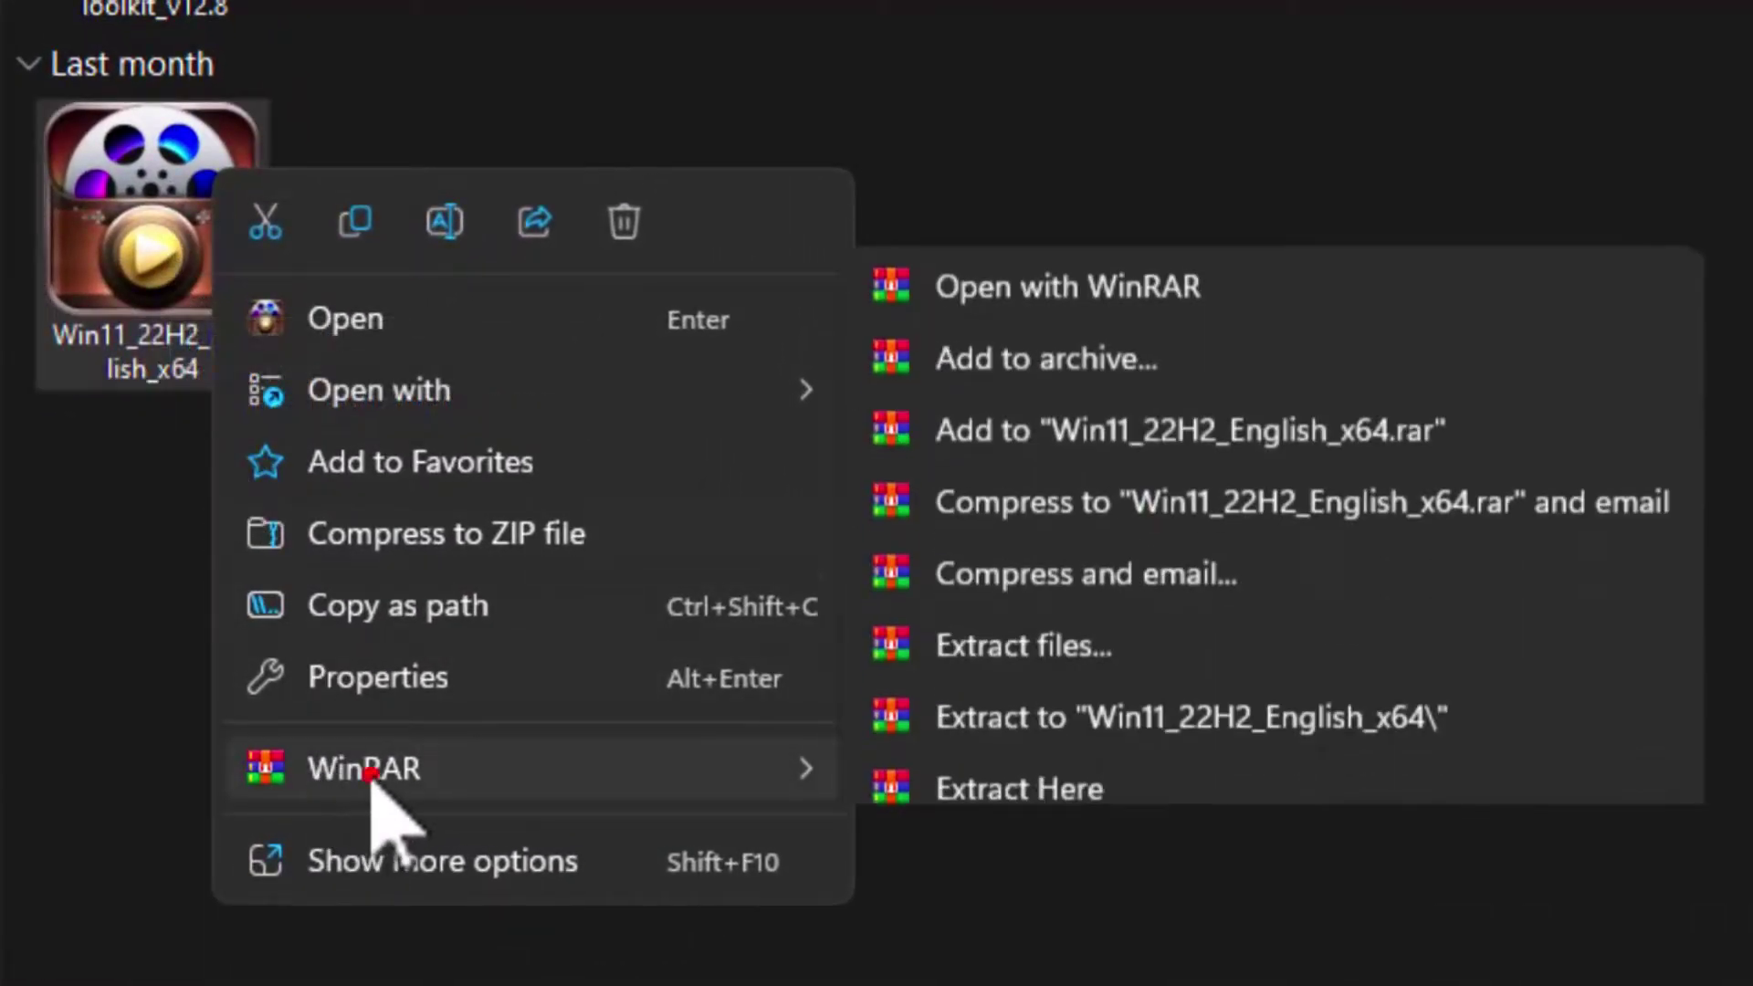
left_click(370, 771)
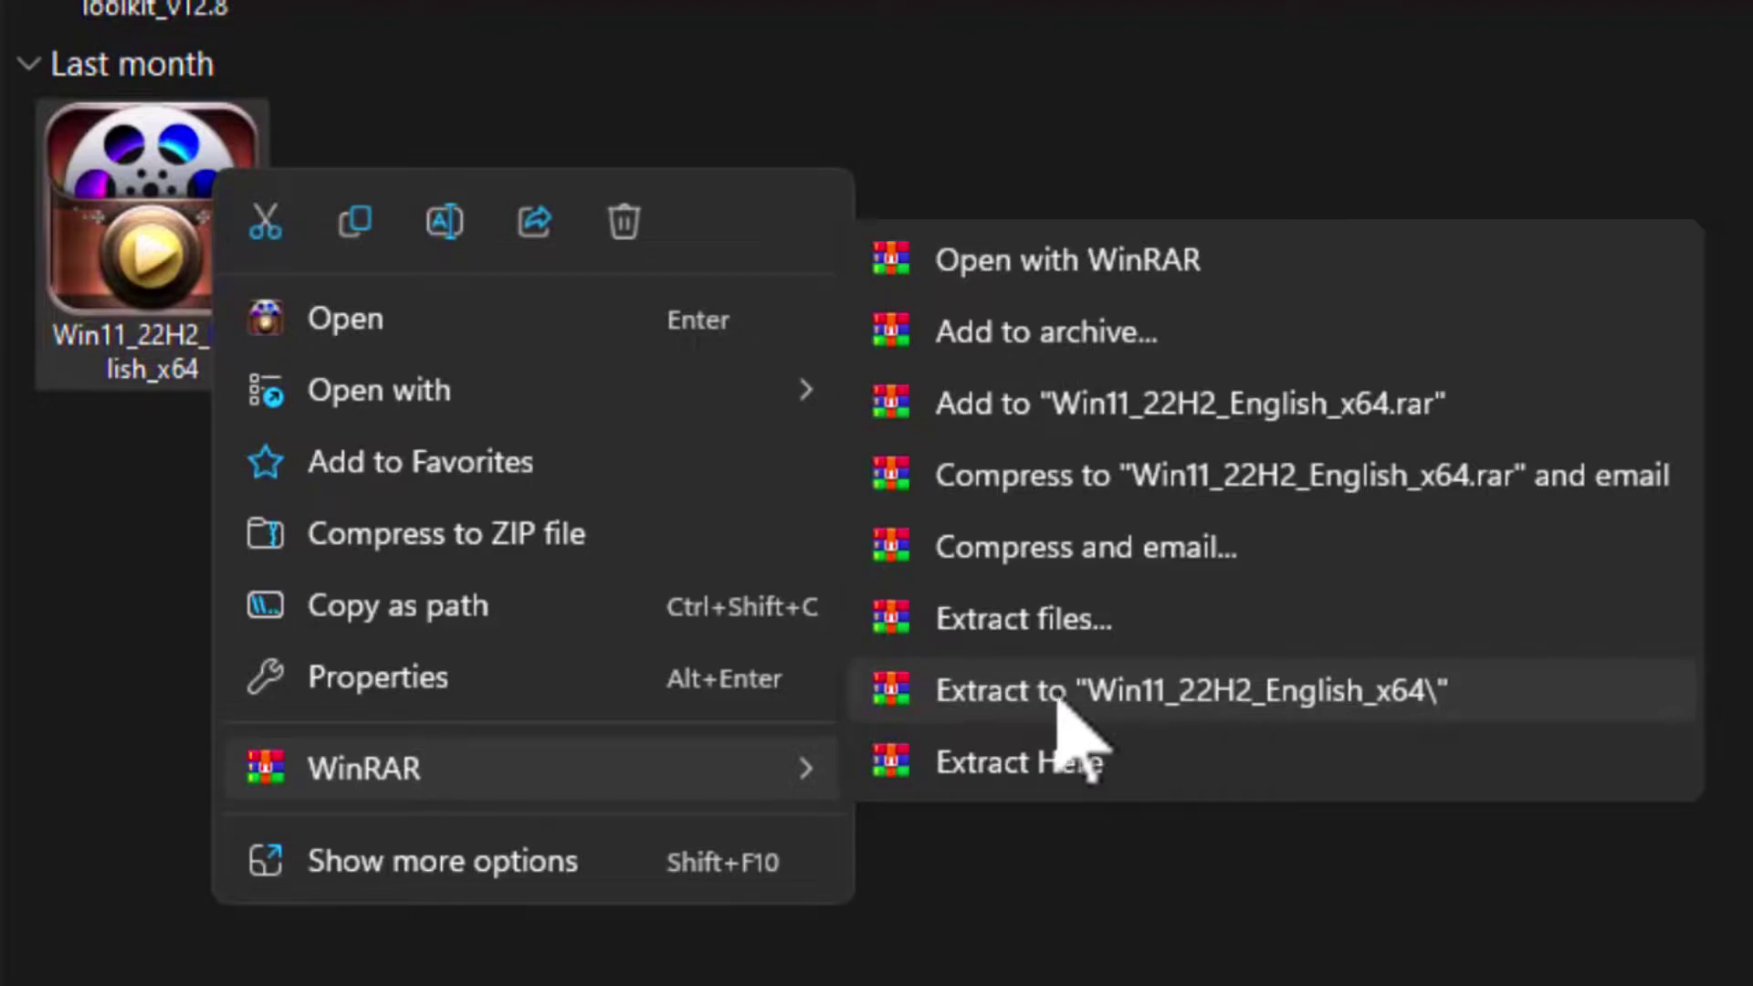
left_click(1000, 696)
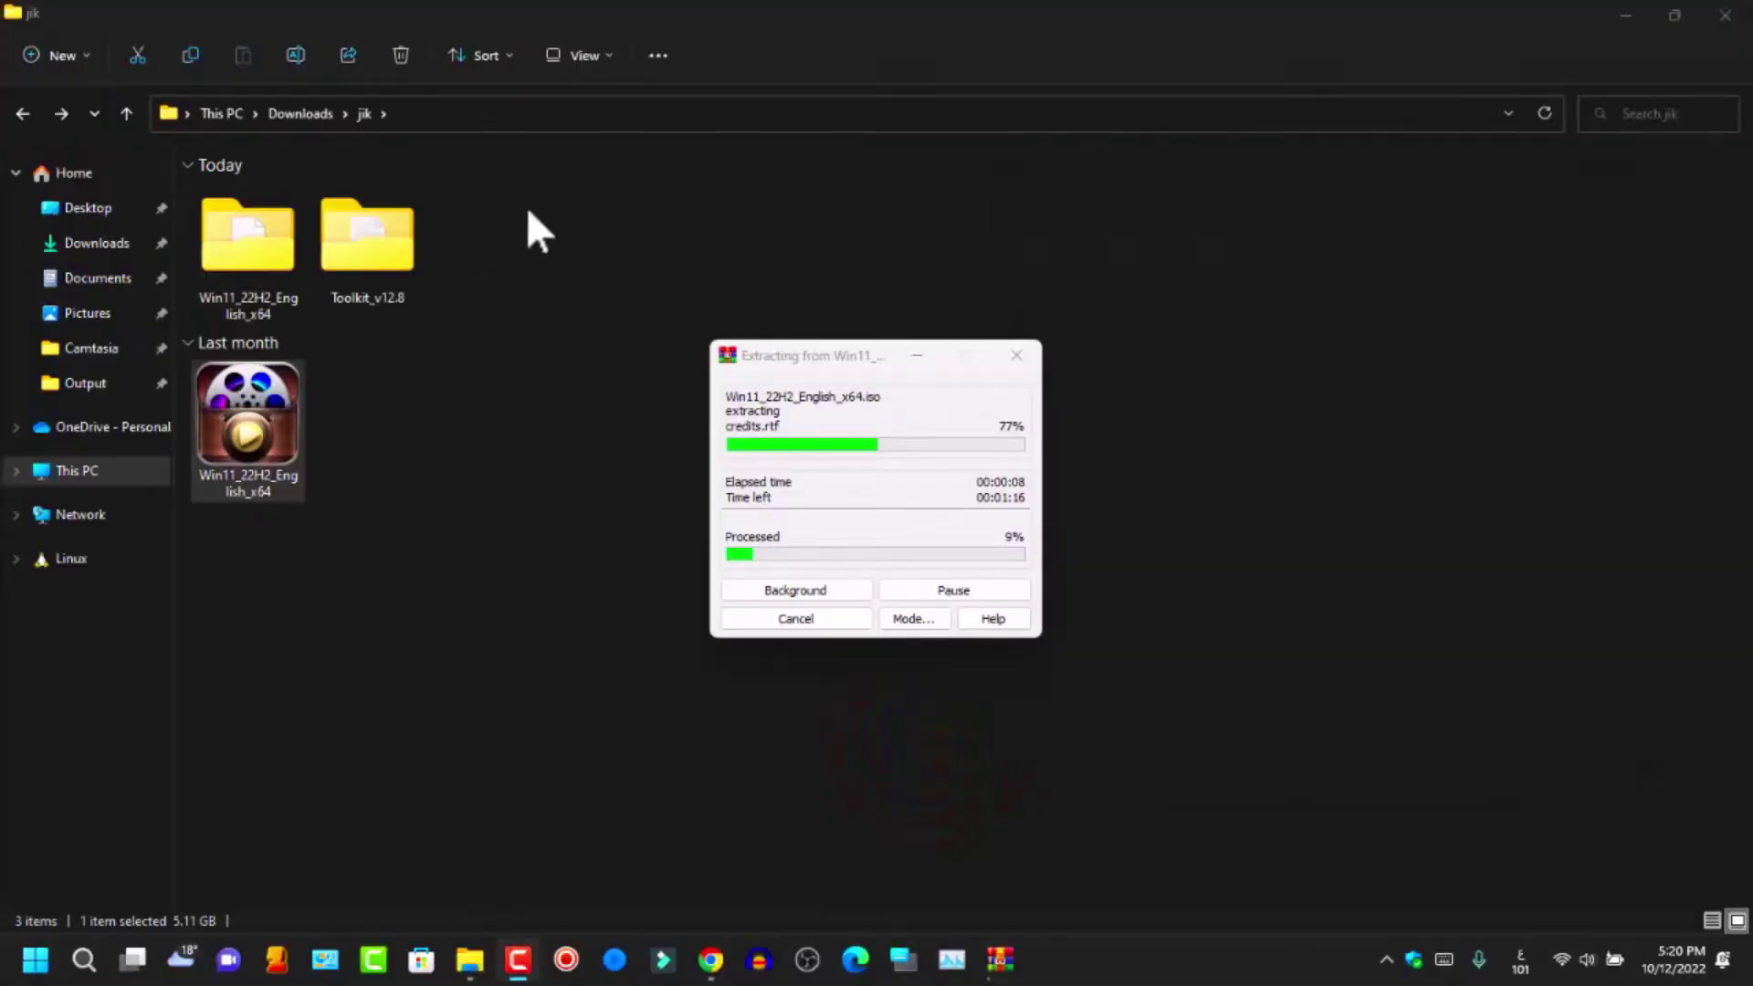
left_click(687, 0)
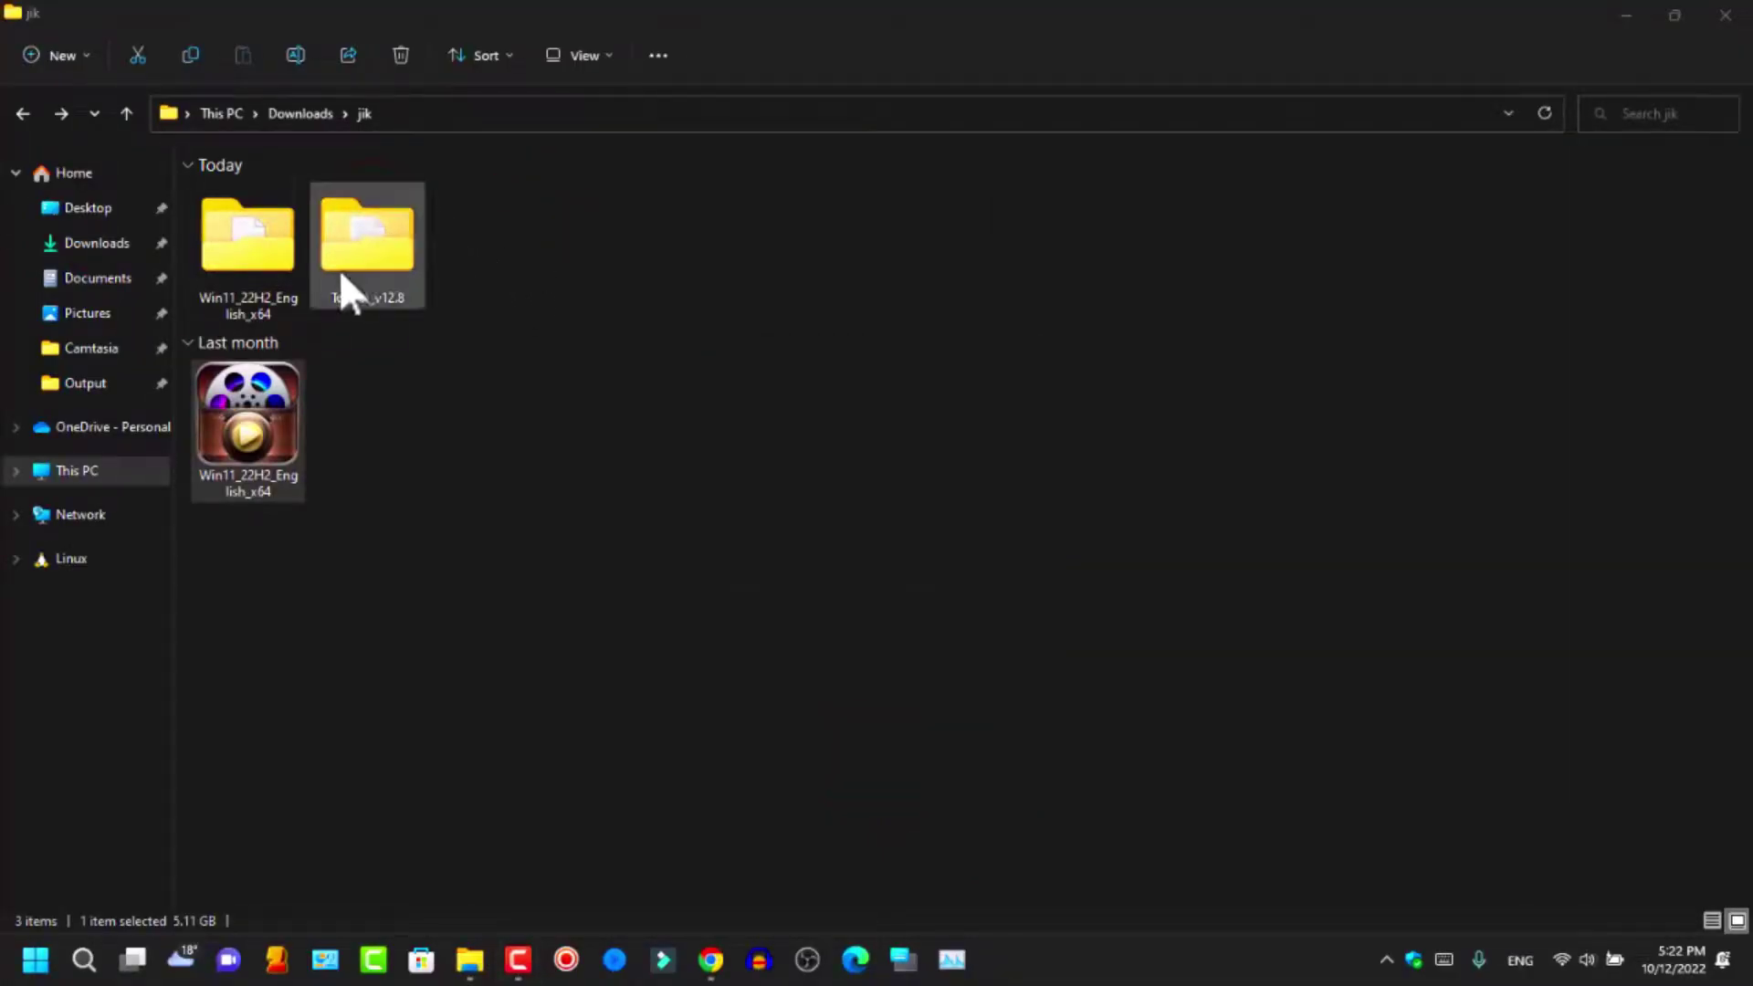
Step: Open the extracted Win11_22H2_English_x64 folder and copy all of its files and folders
left_click(239, 274)
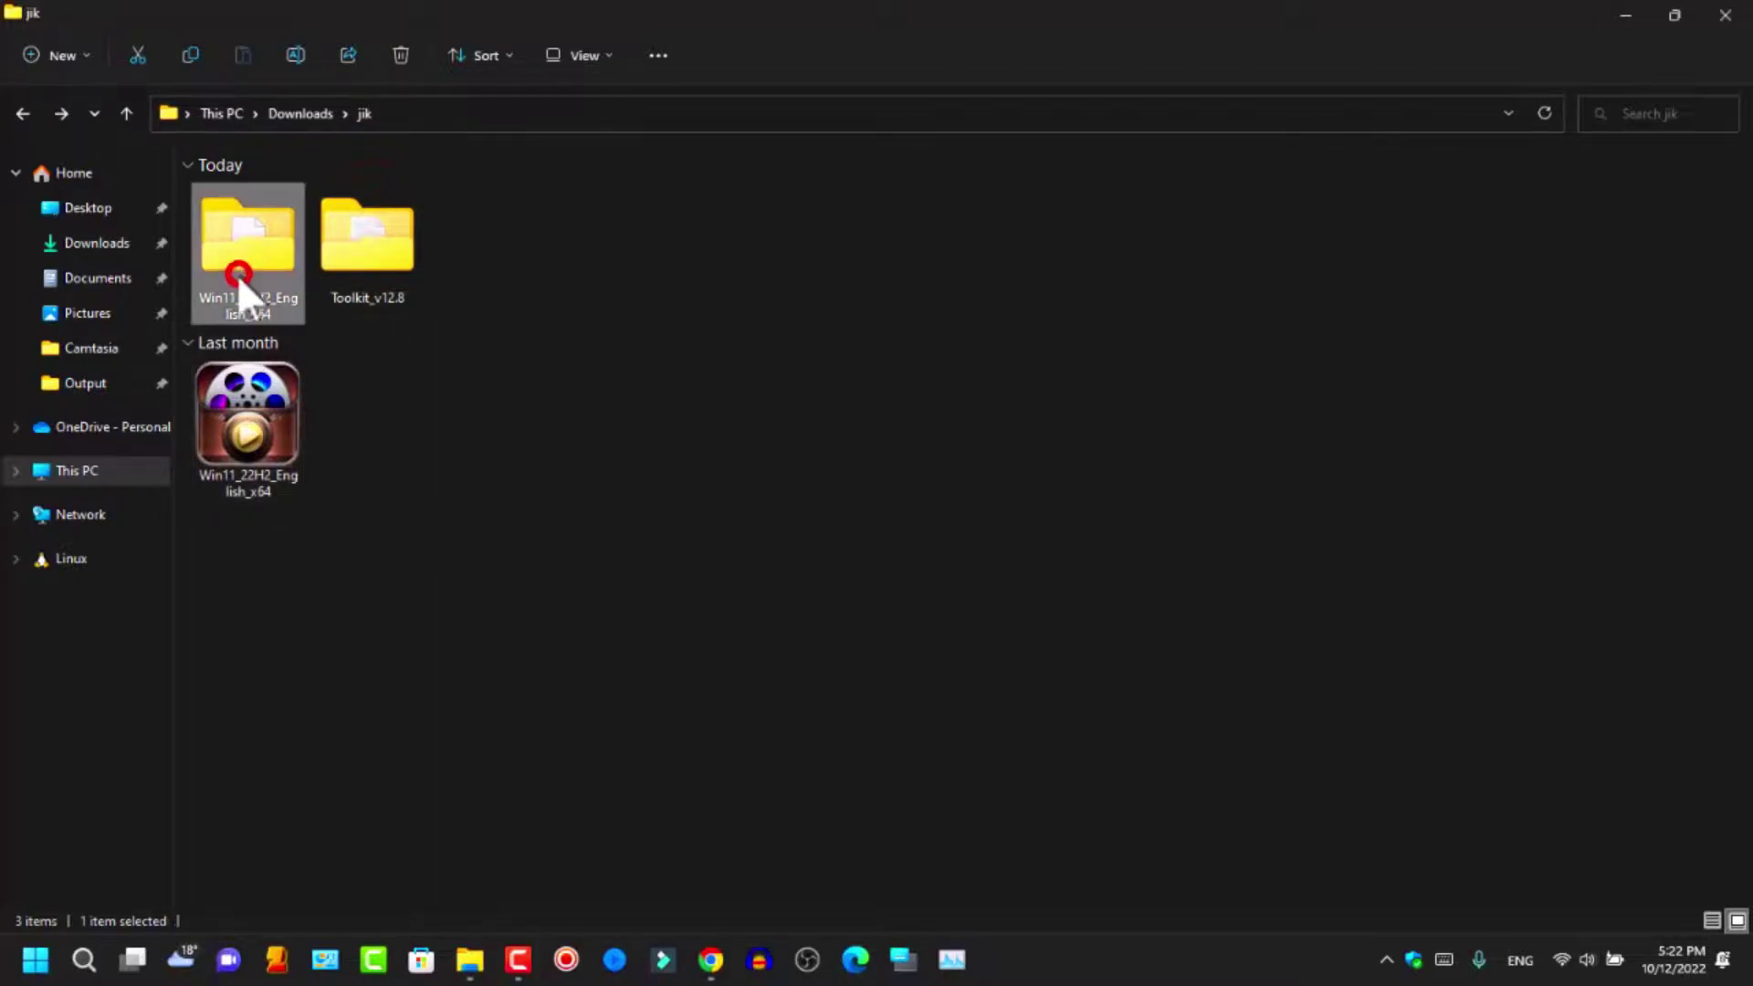
double_click(240, 274)
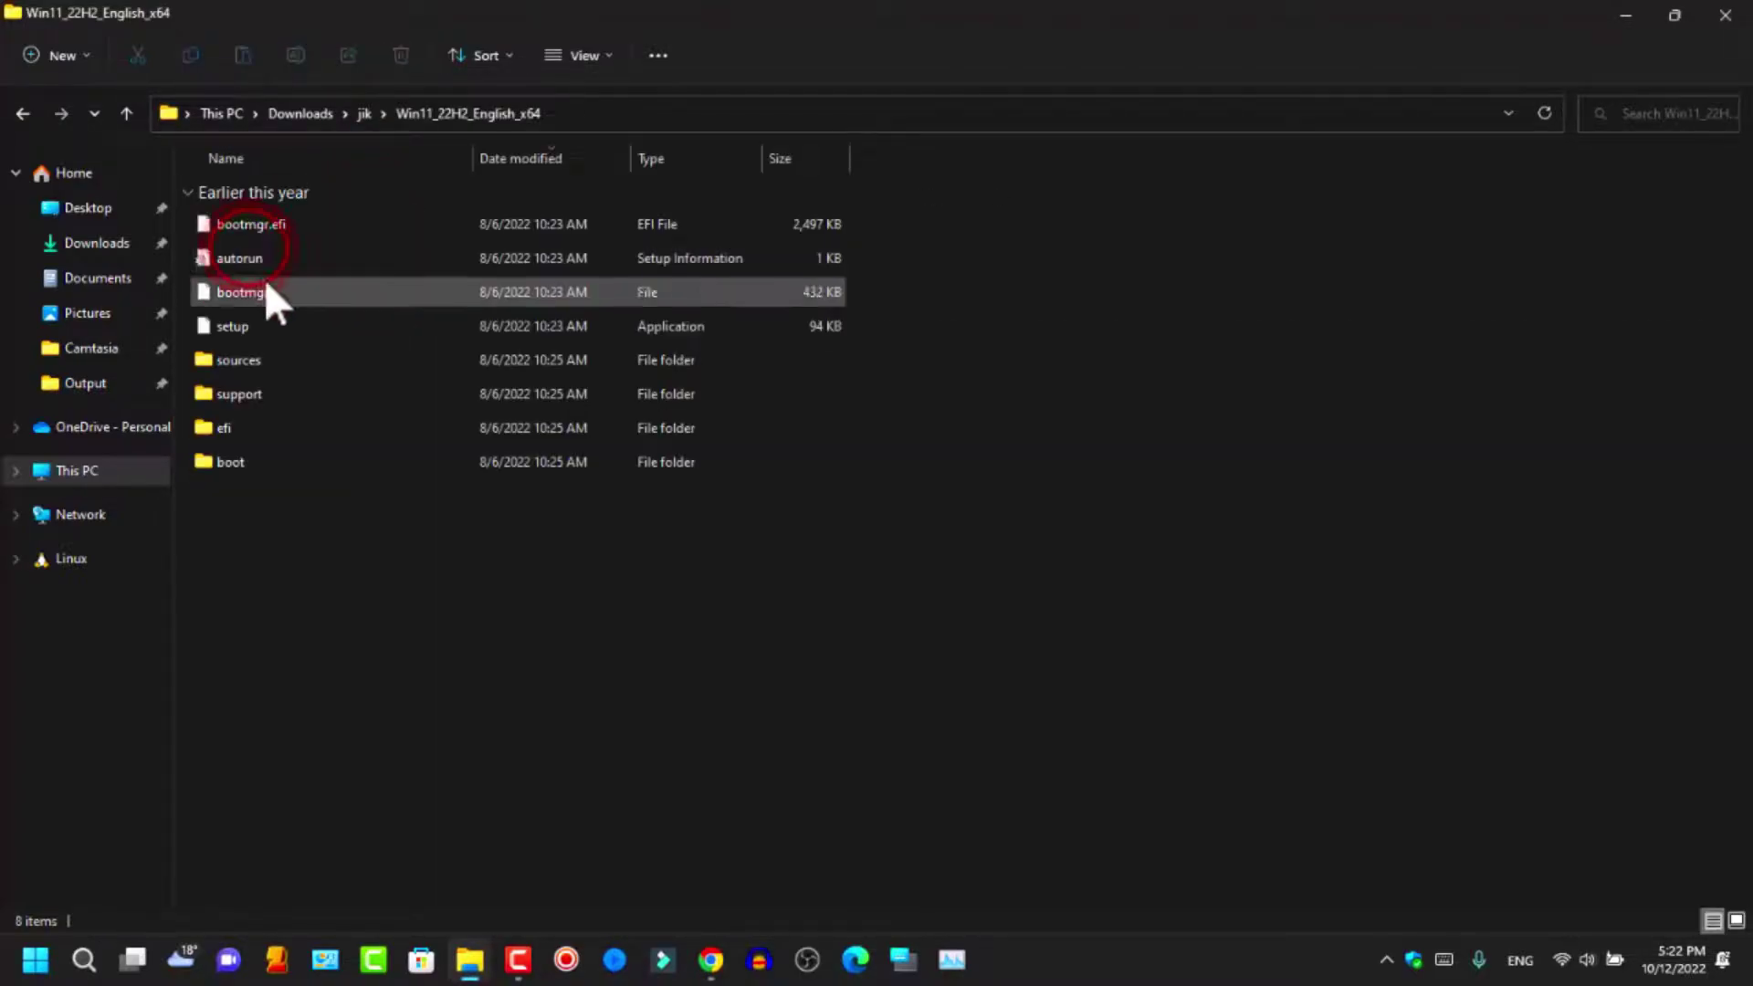
left_click_drag(320, 543, 219, 215)
left_click(333, 571)
left_click_drag(321, 577, 310, 240)
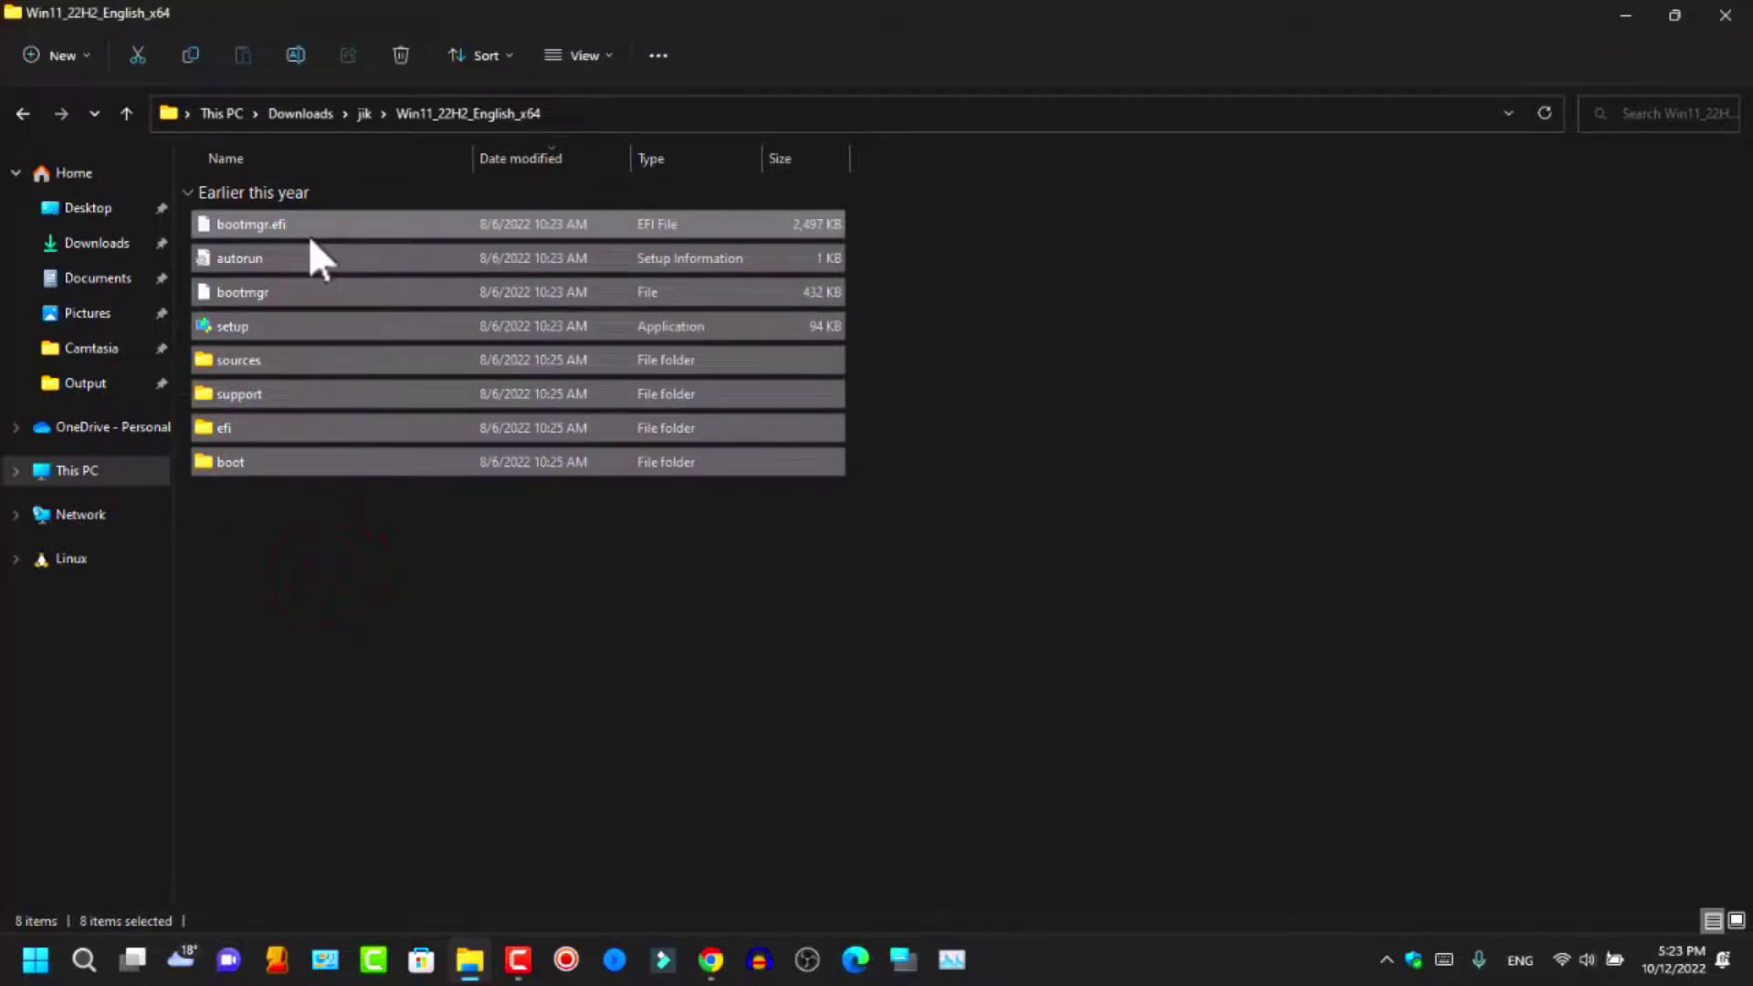
right_click(310, 234)
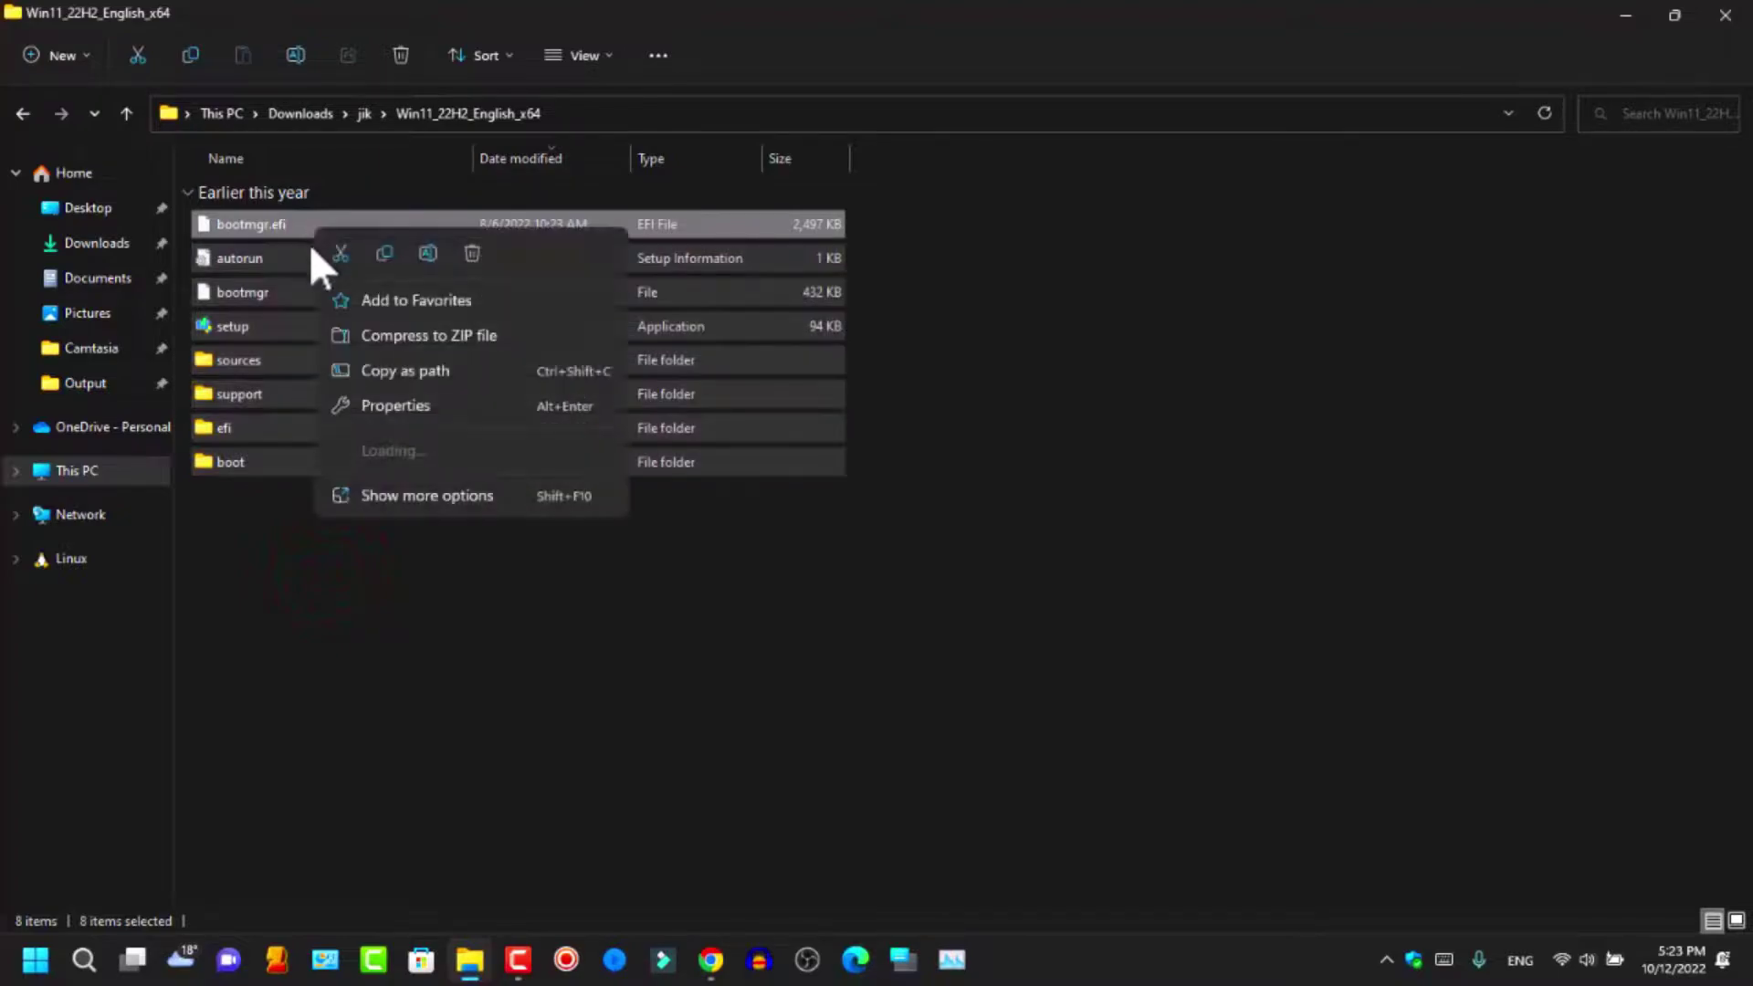
left_click(384, 254)
Step: Go back to the jik folder and open the Toolkit_v12.8 folder
left_click(22, 113)
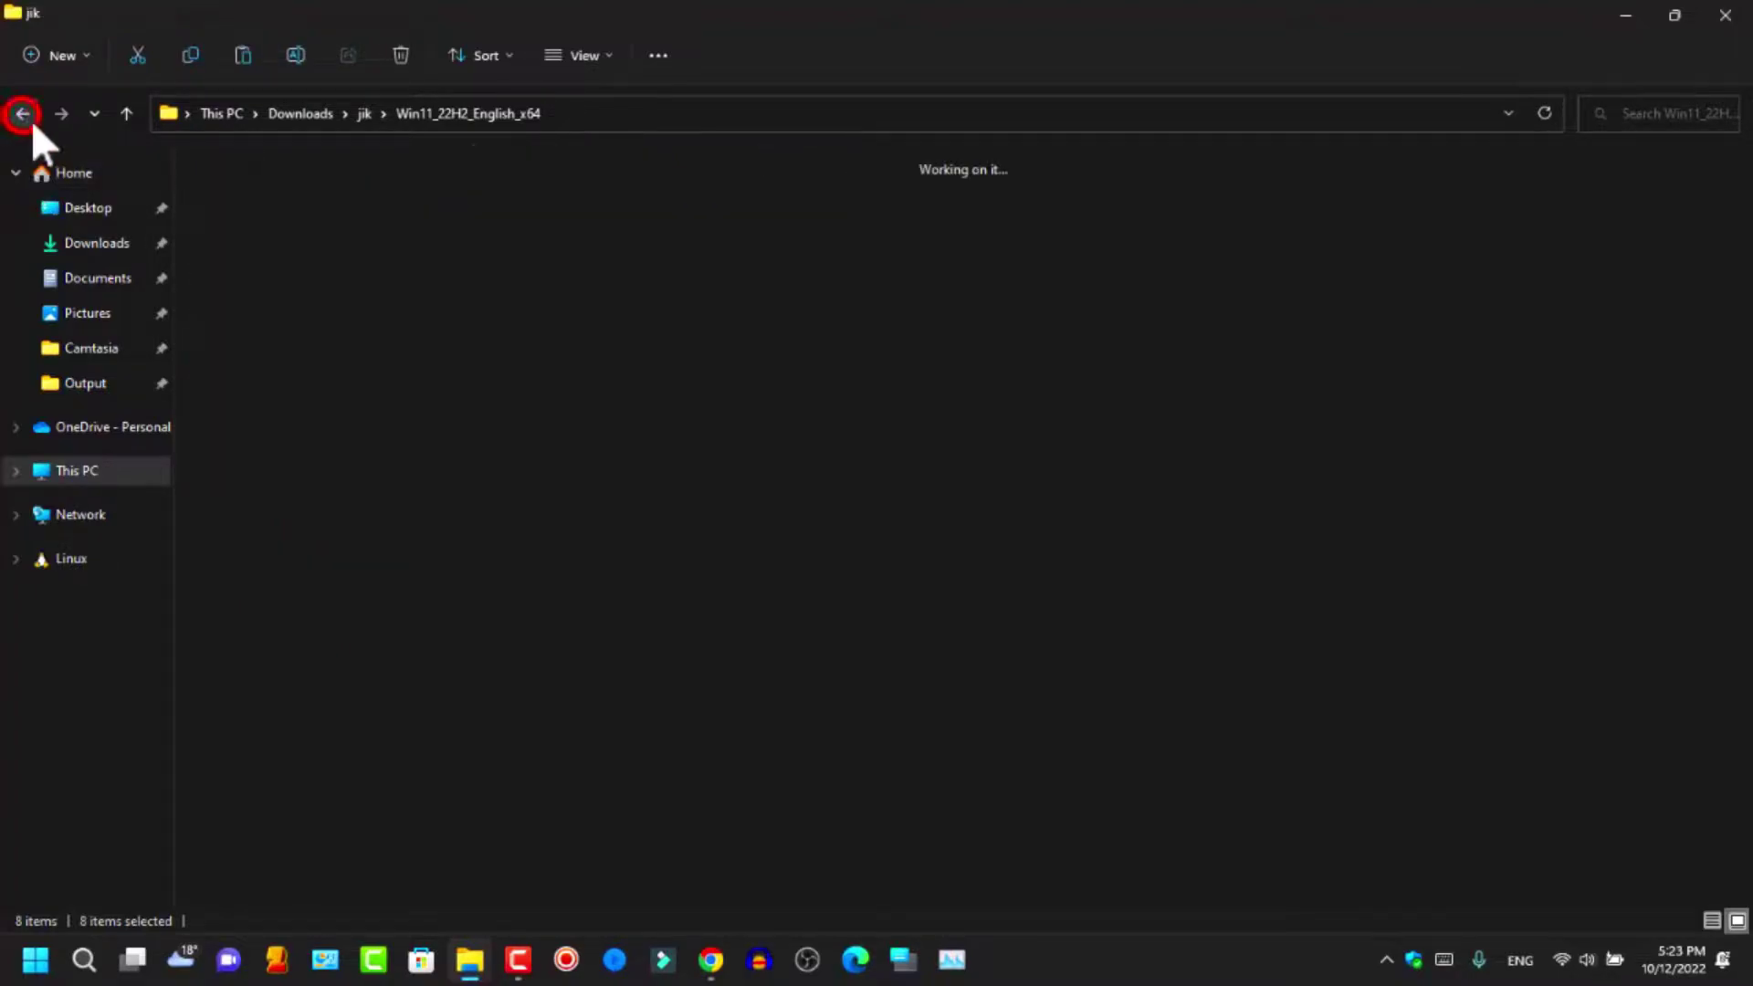
left_click(370, 248)
left_click(373, 237)
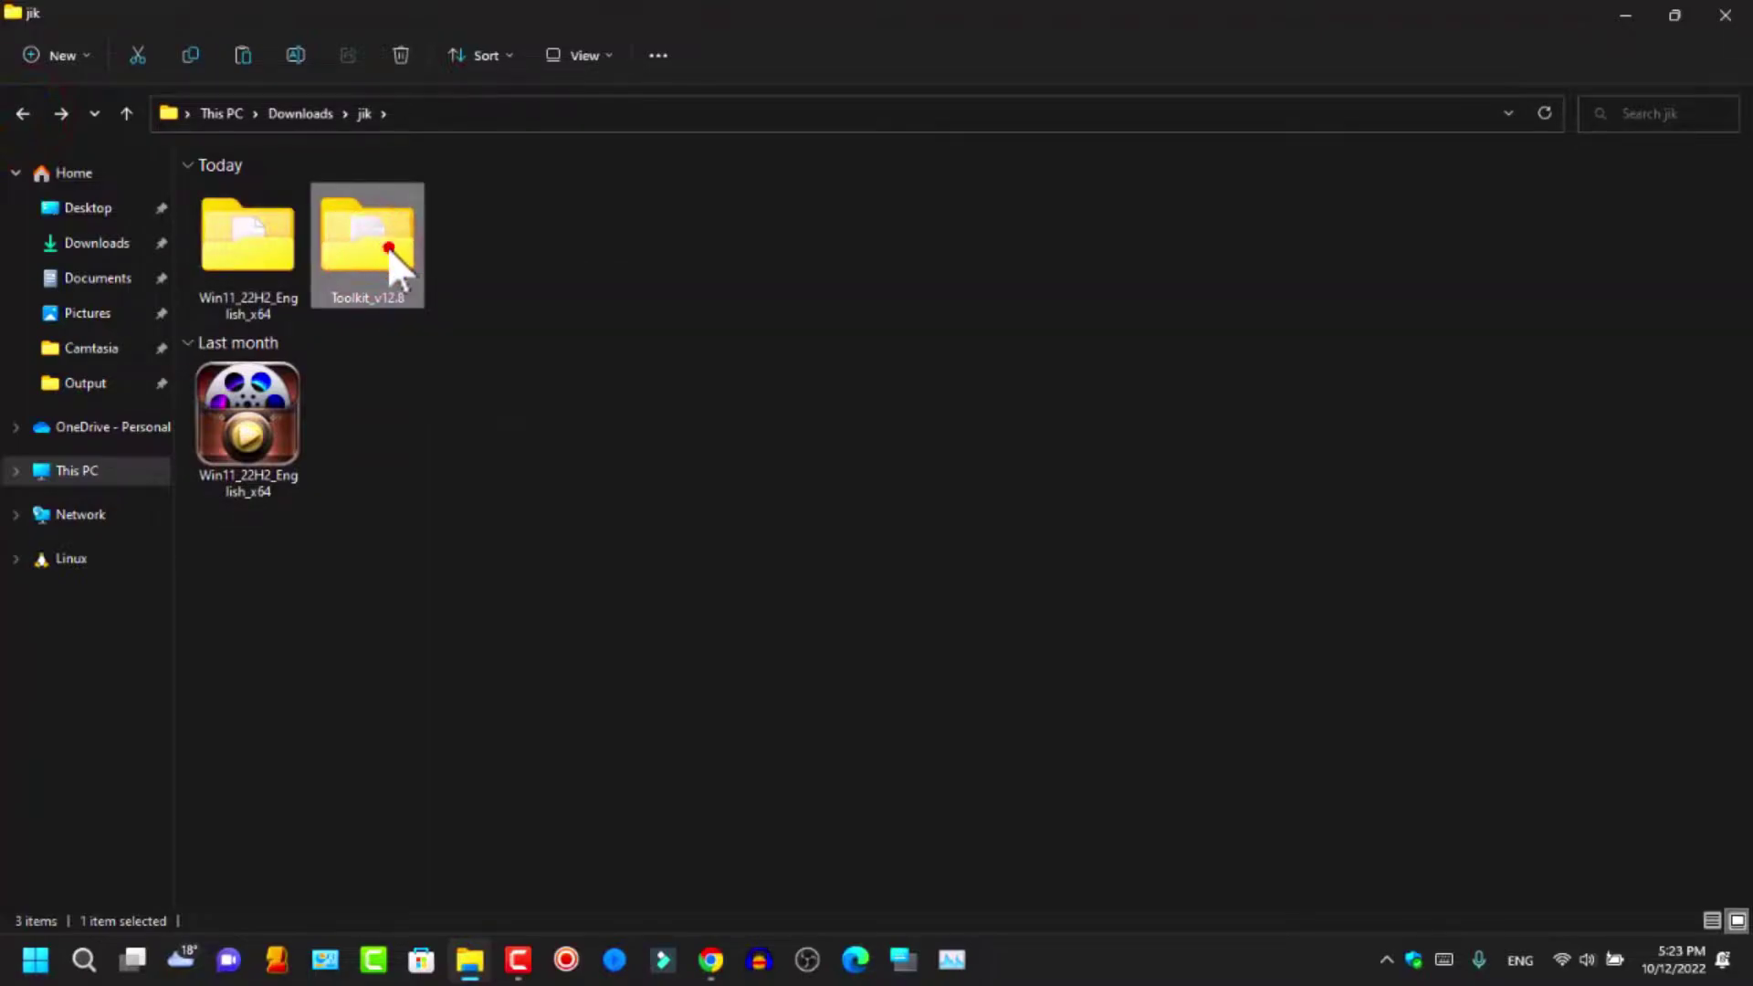
double_click(387, 247)
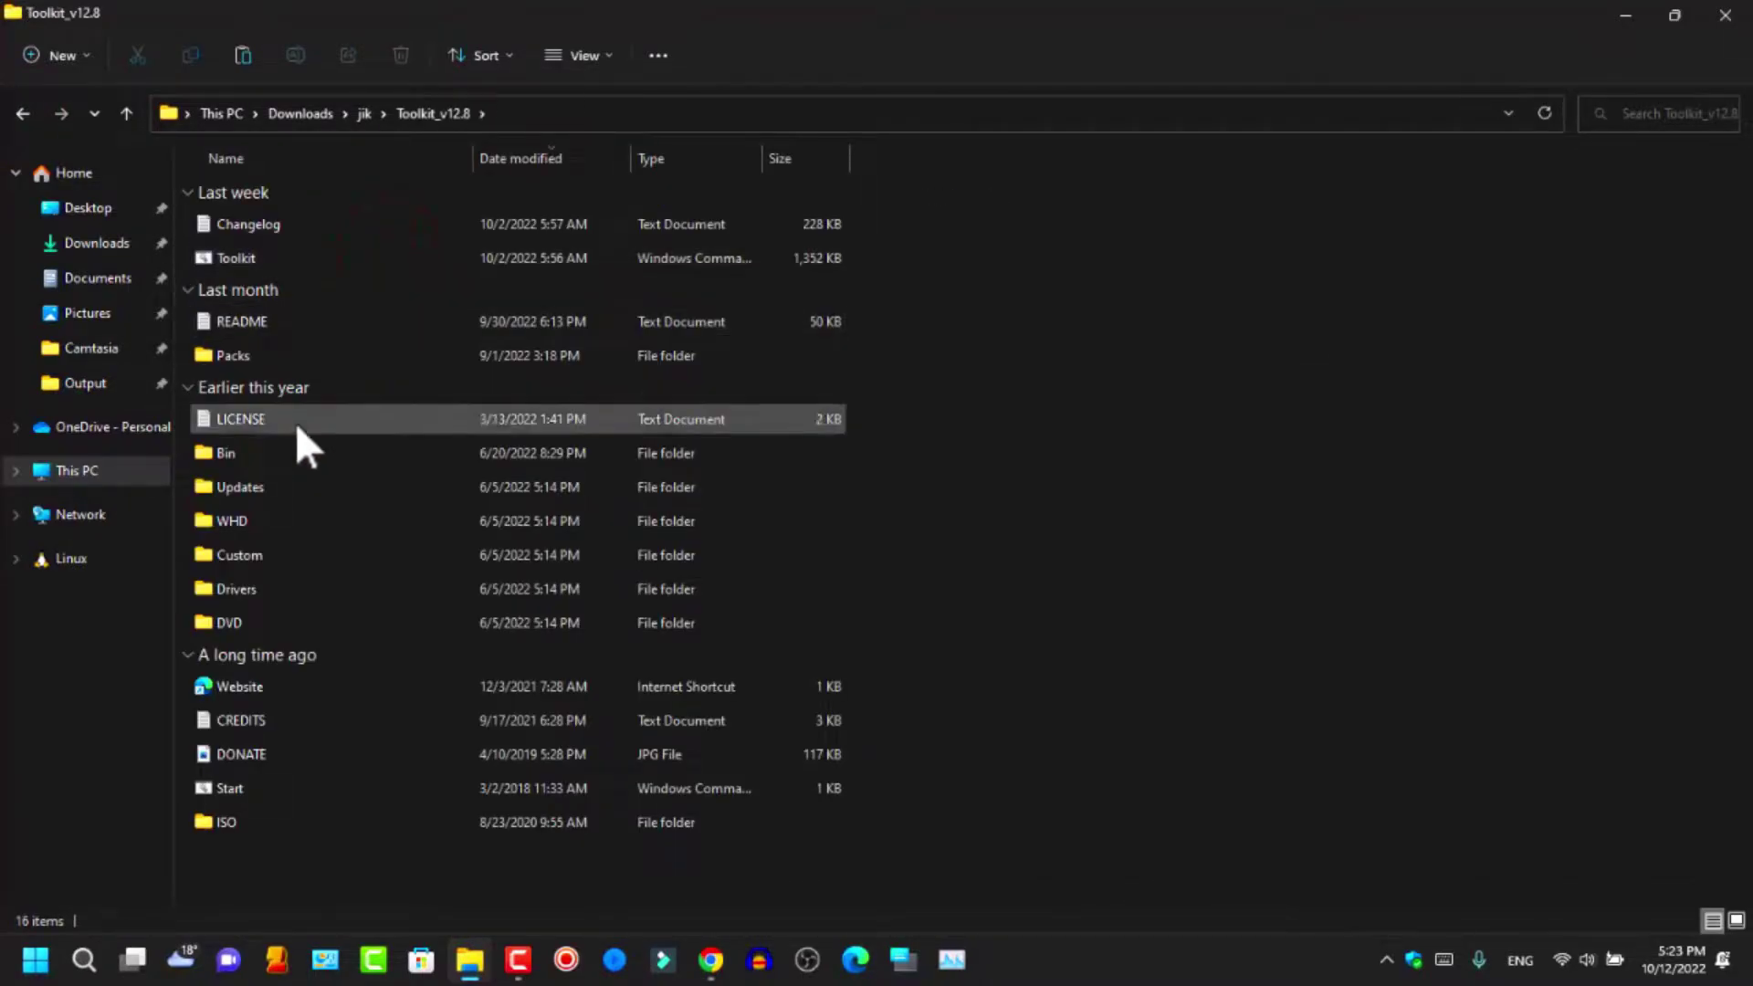
Step: Paste the copied Windows files and folders into the toolkit's DVD folder and clear the selection
left_click(248, 619)
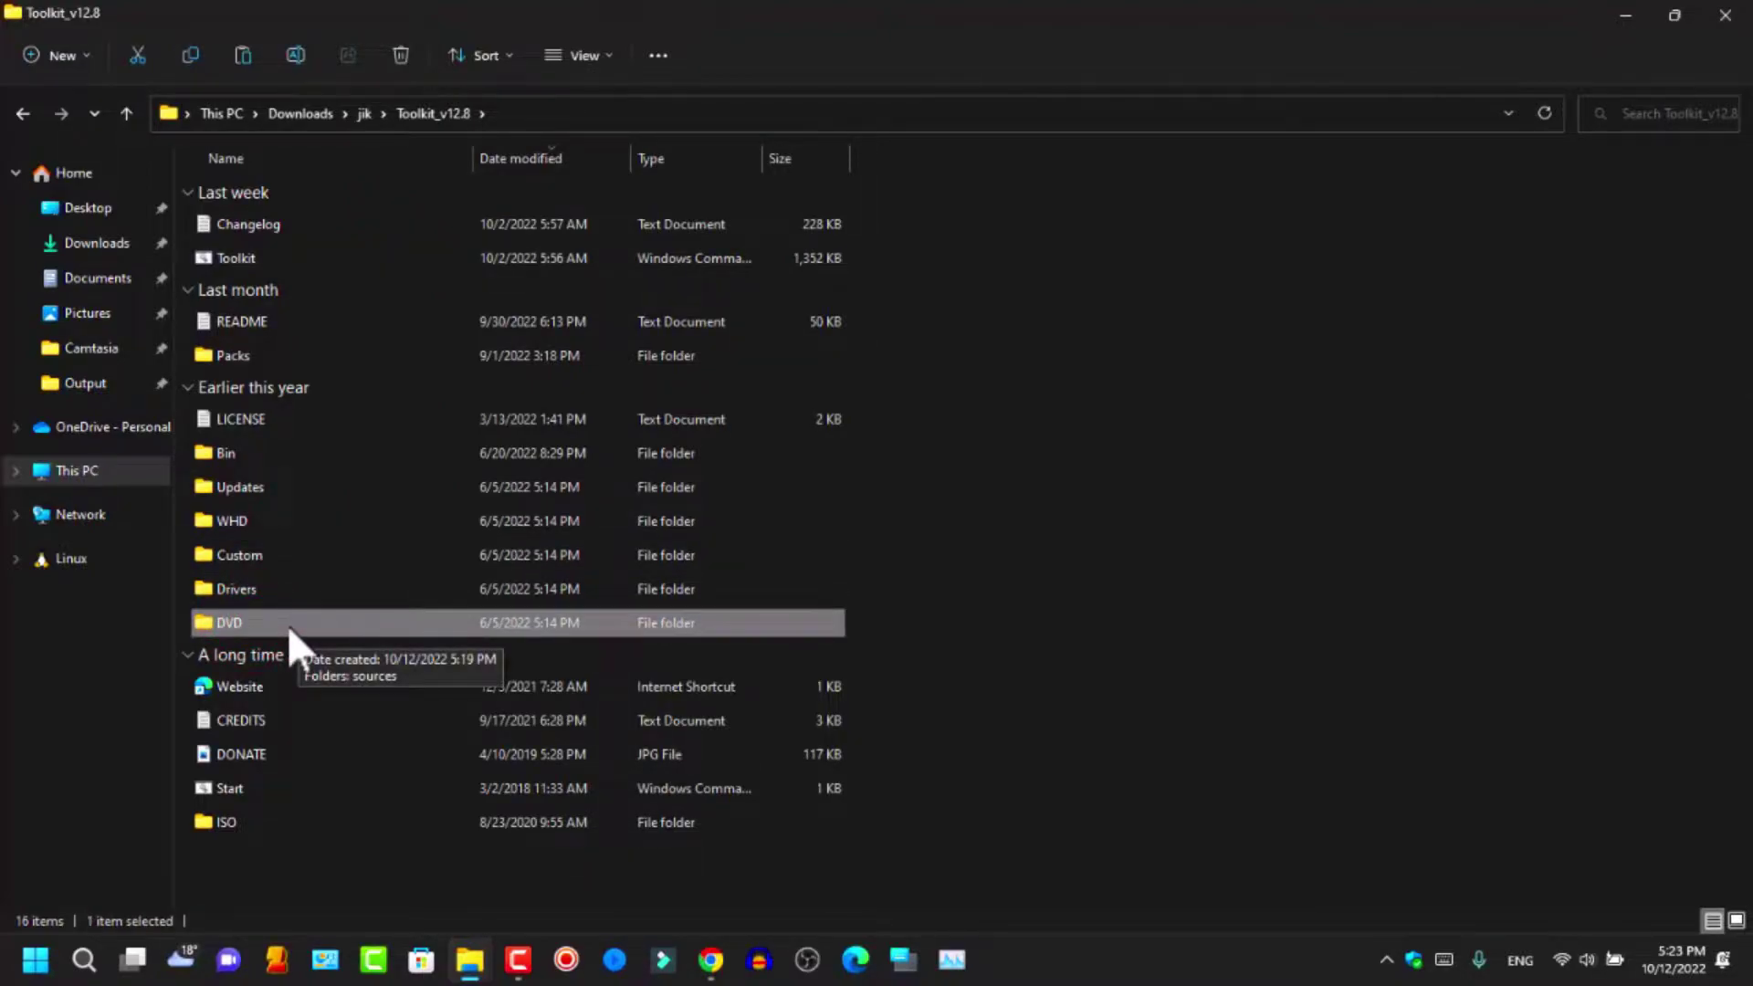
double_click(289, 624)
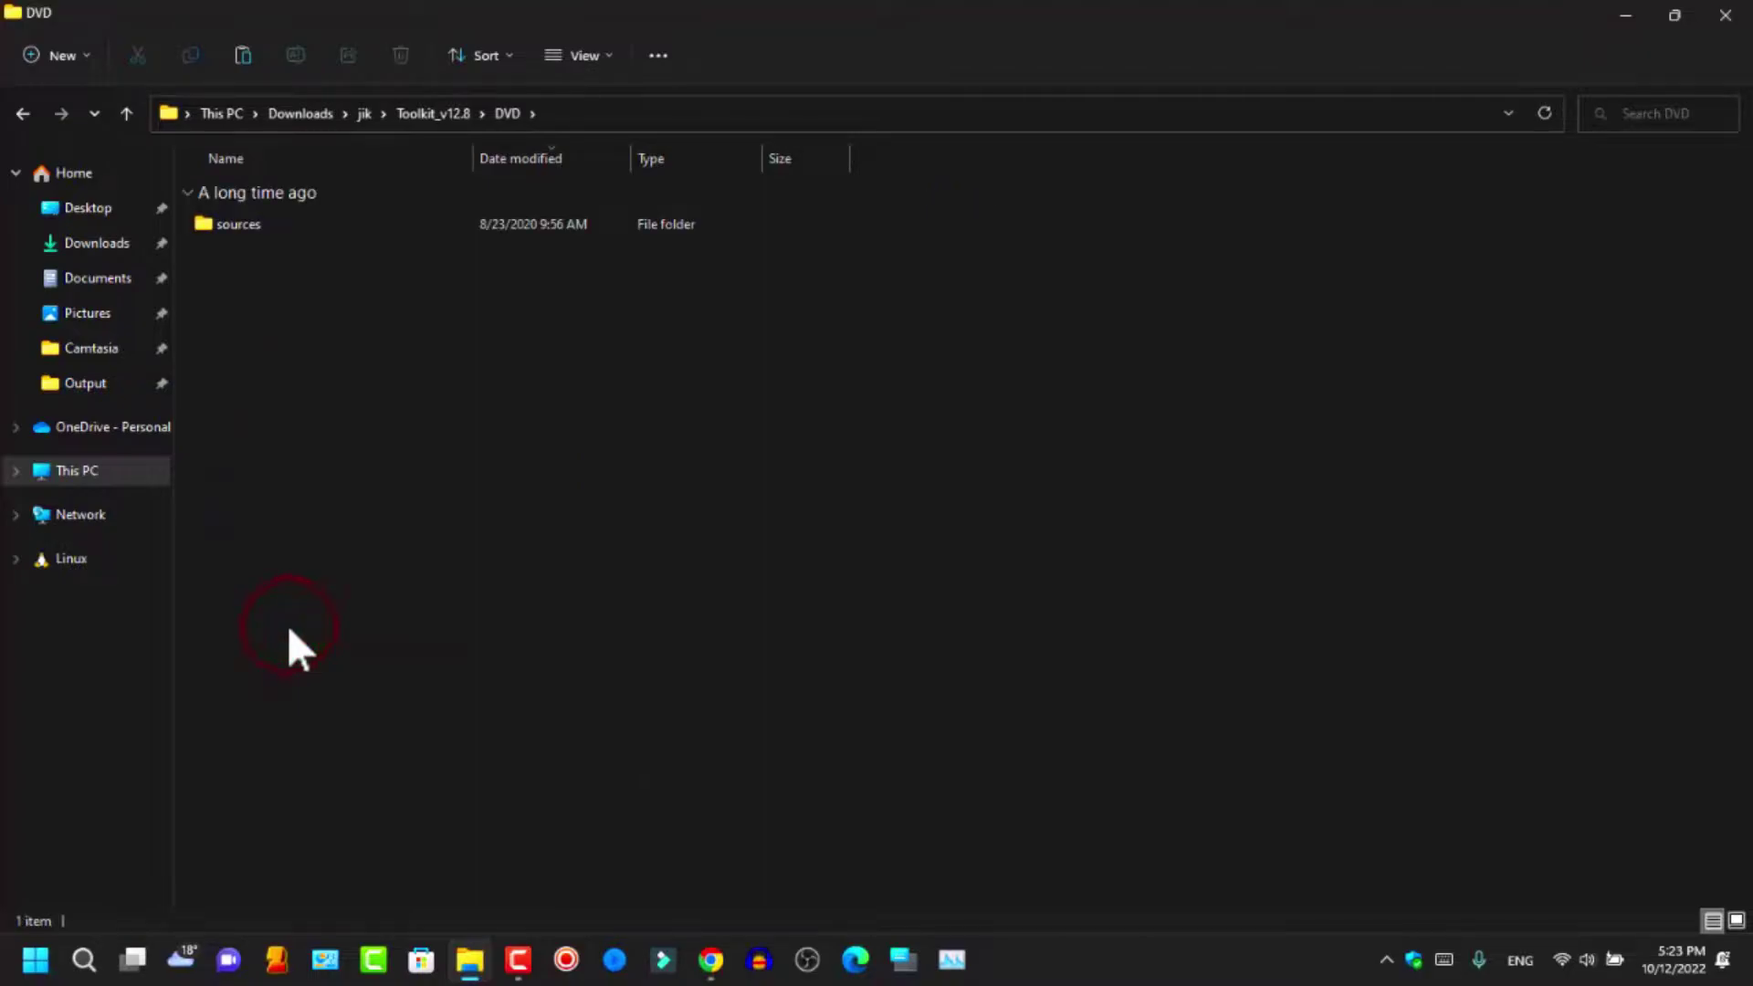
right_click(298, 343)
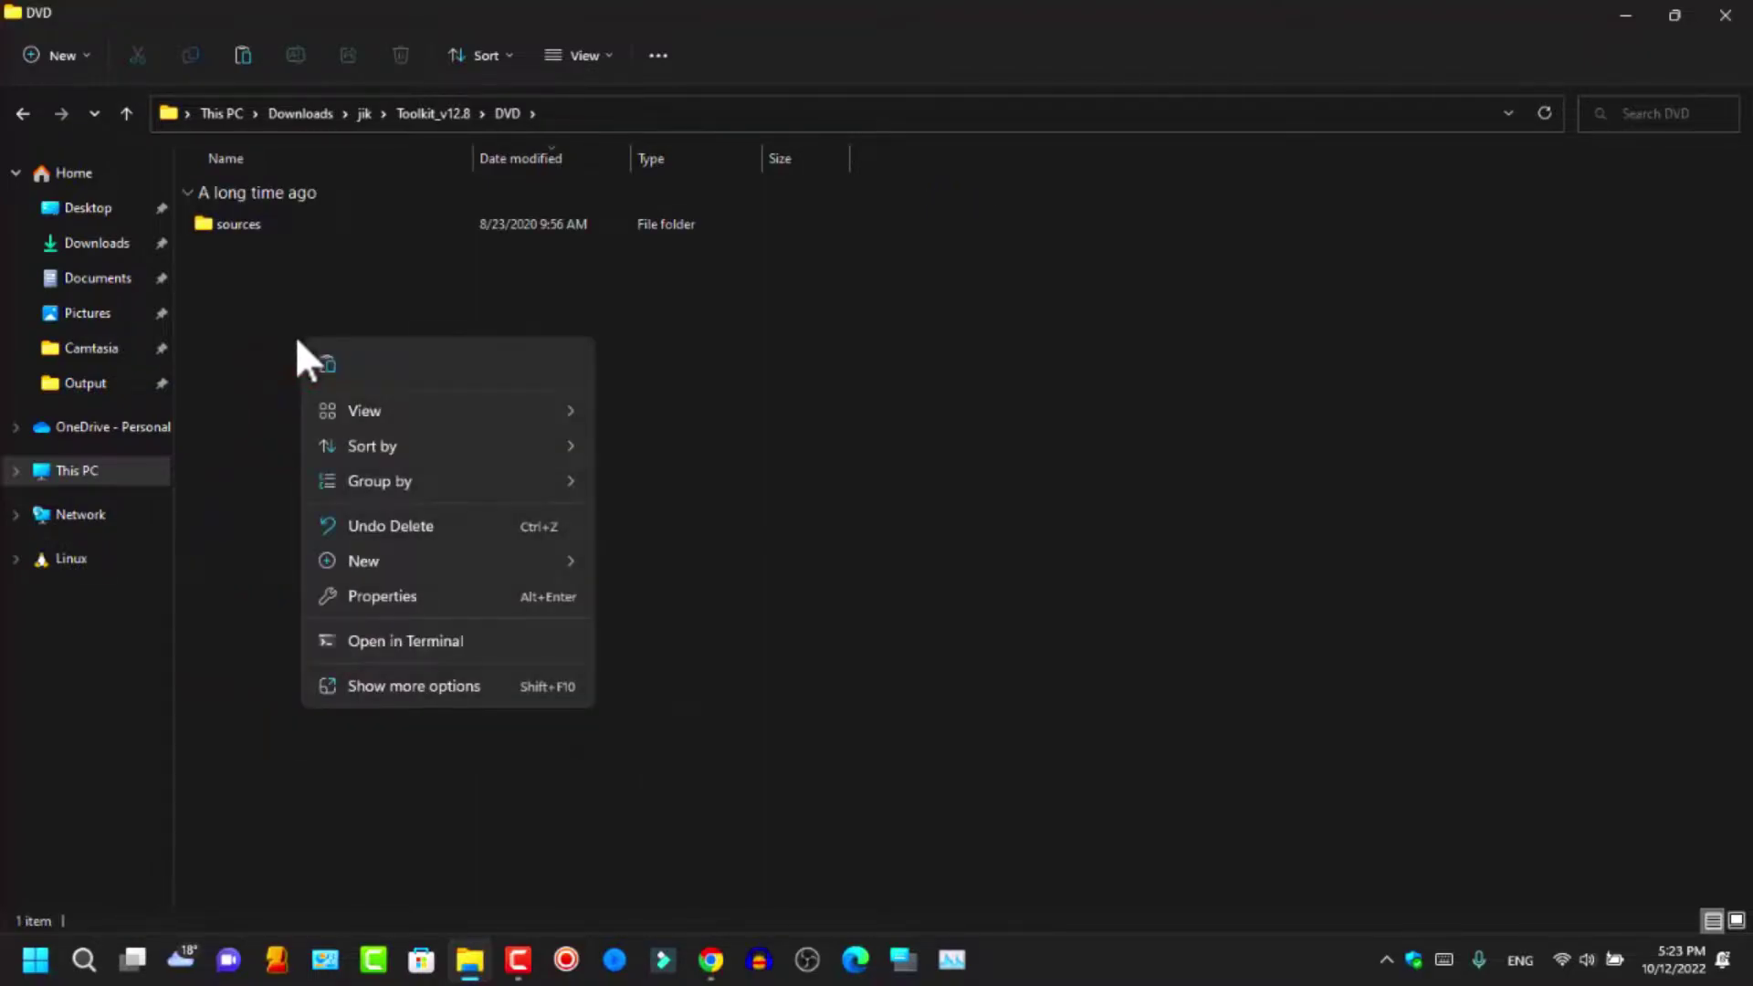
left_click(319, 367)
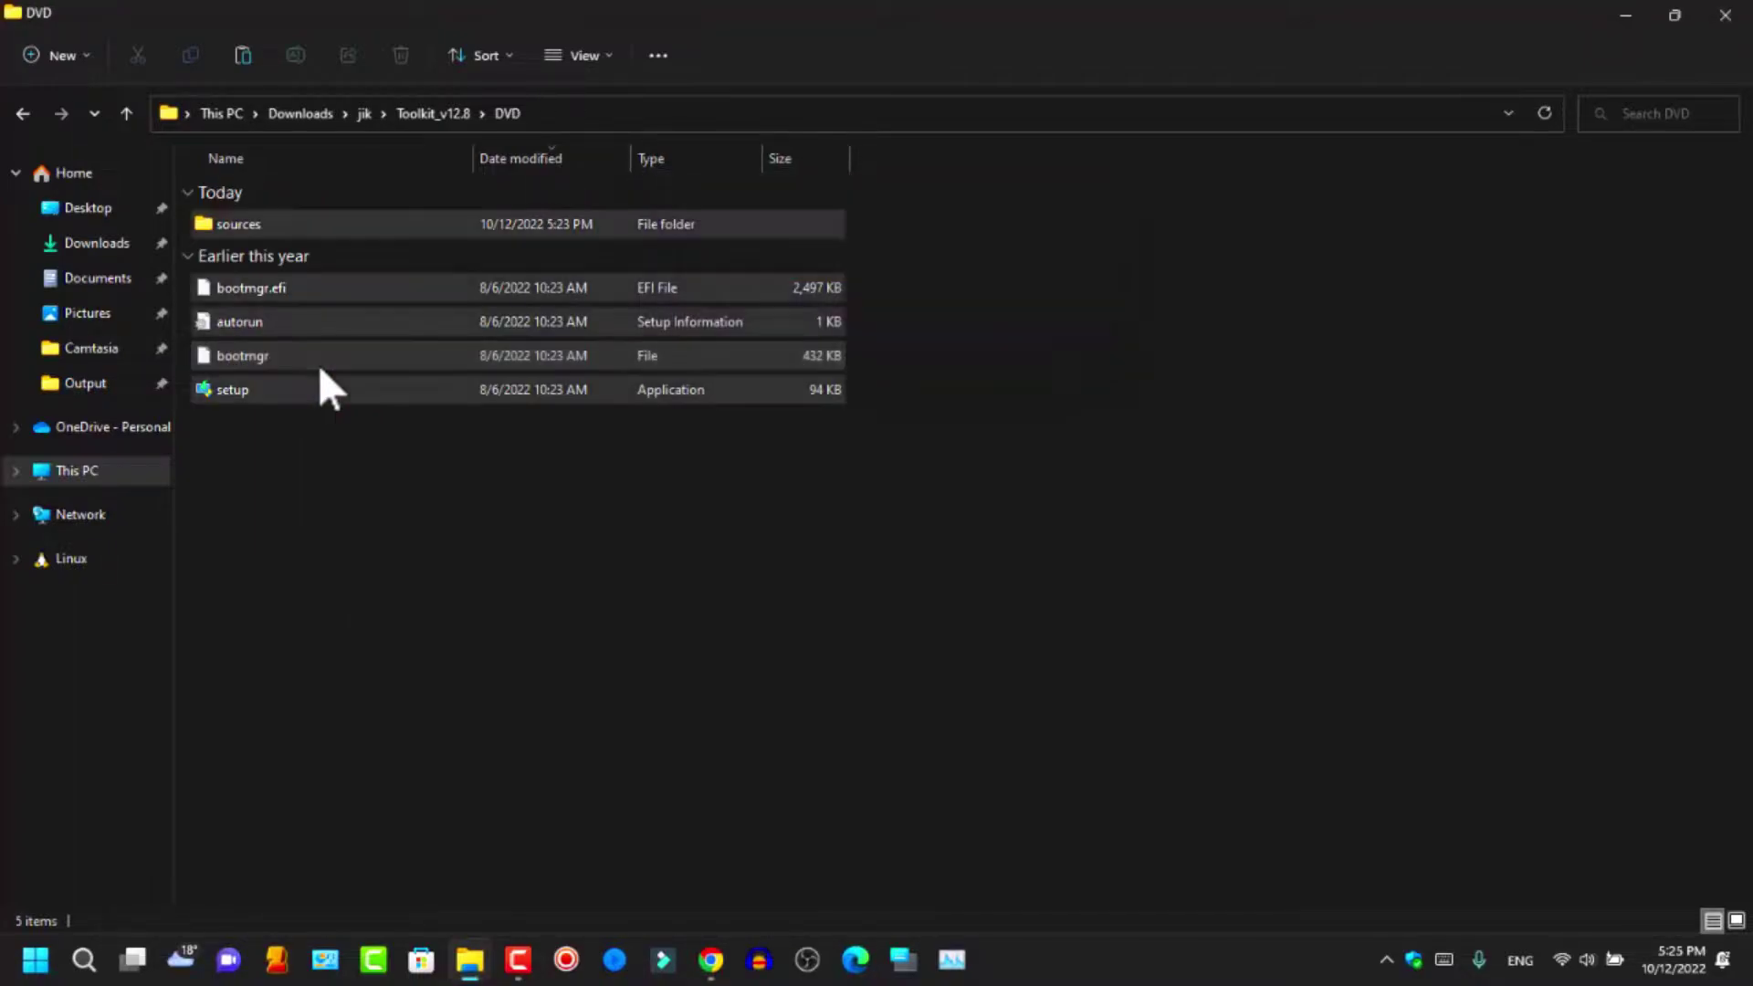
left_click(395, 630)
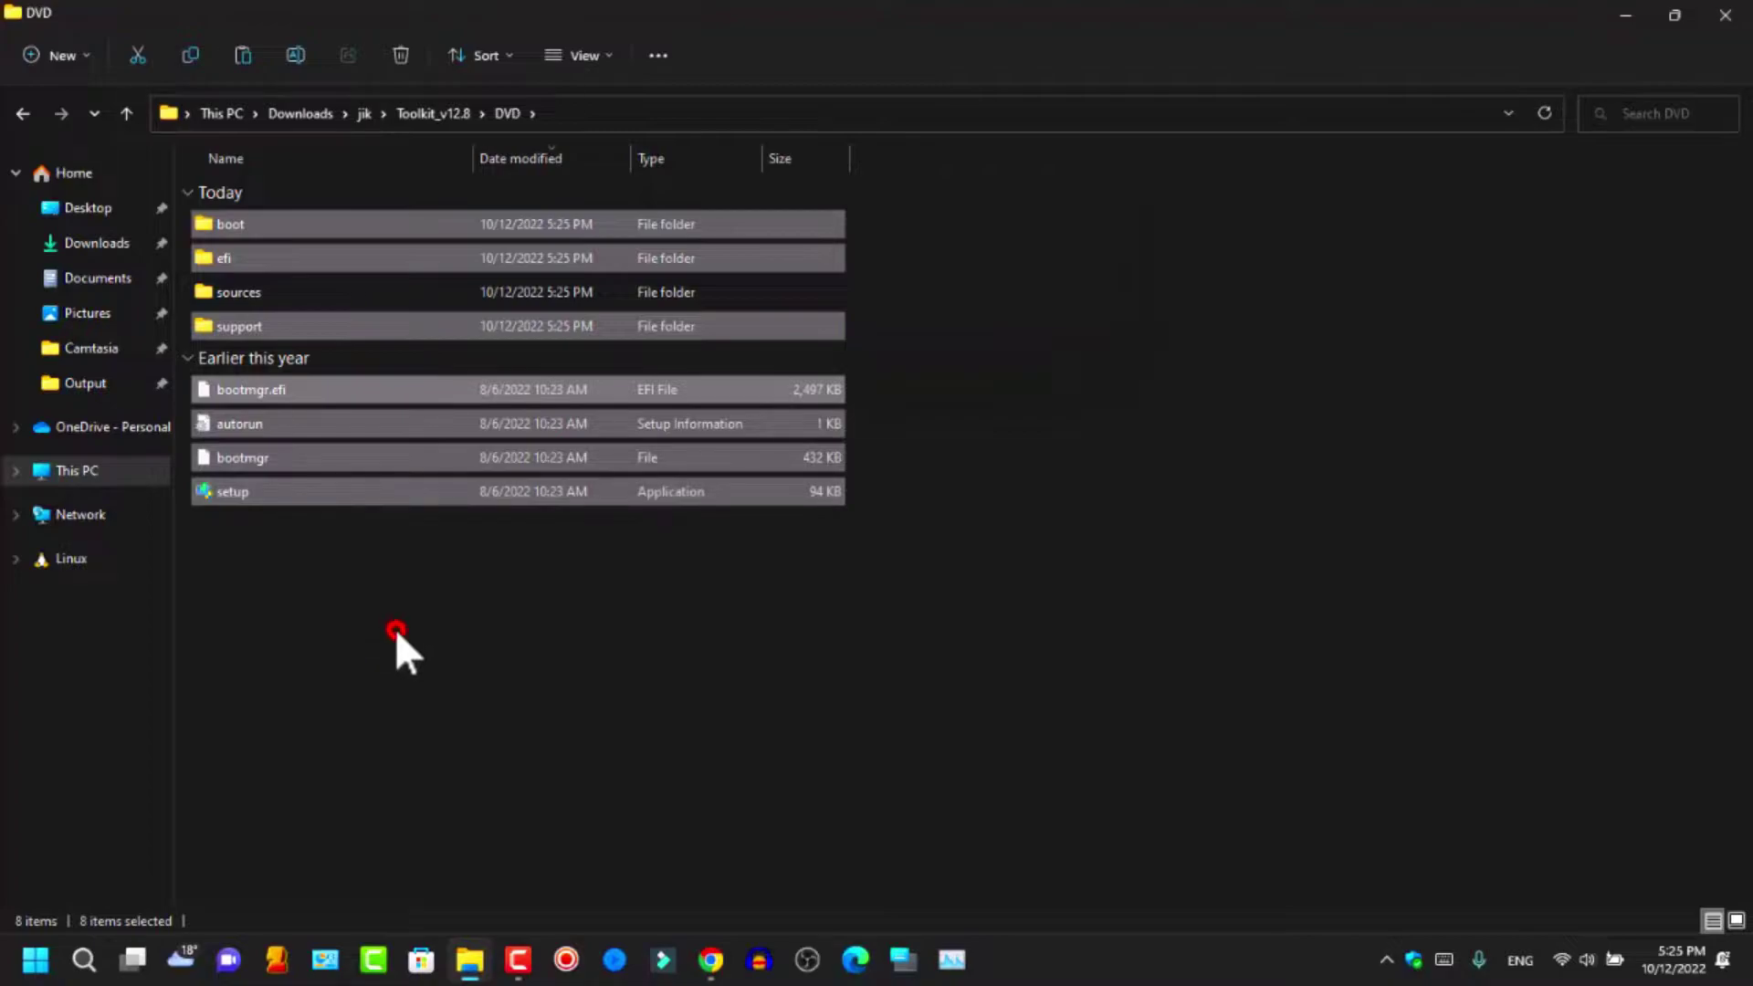
left_click(473, 638)
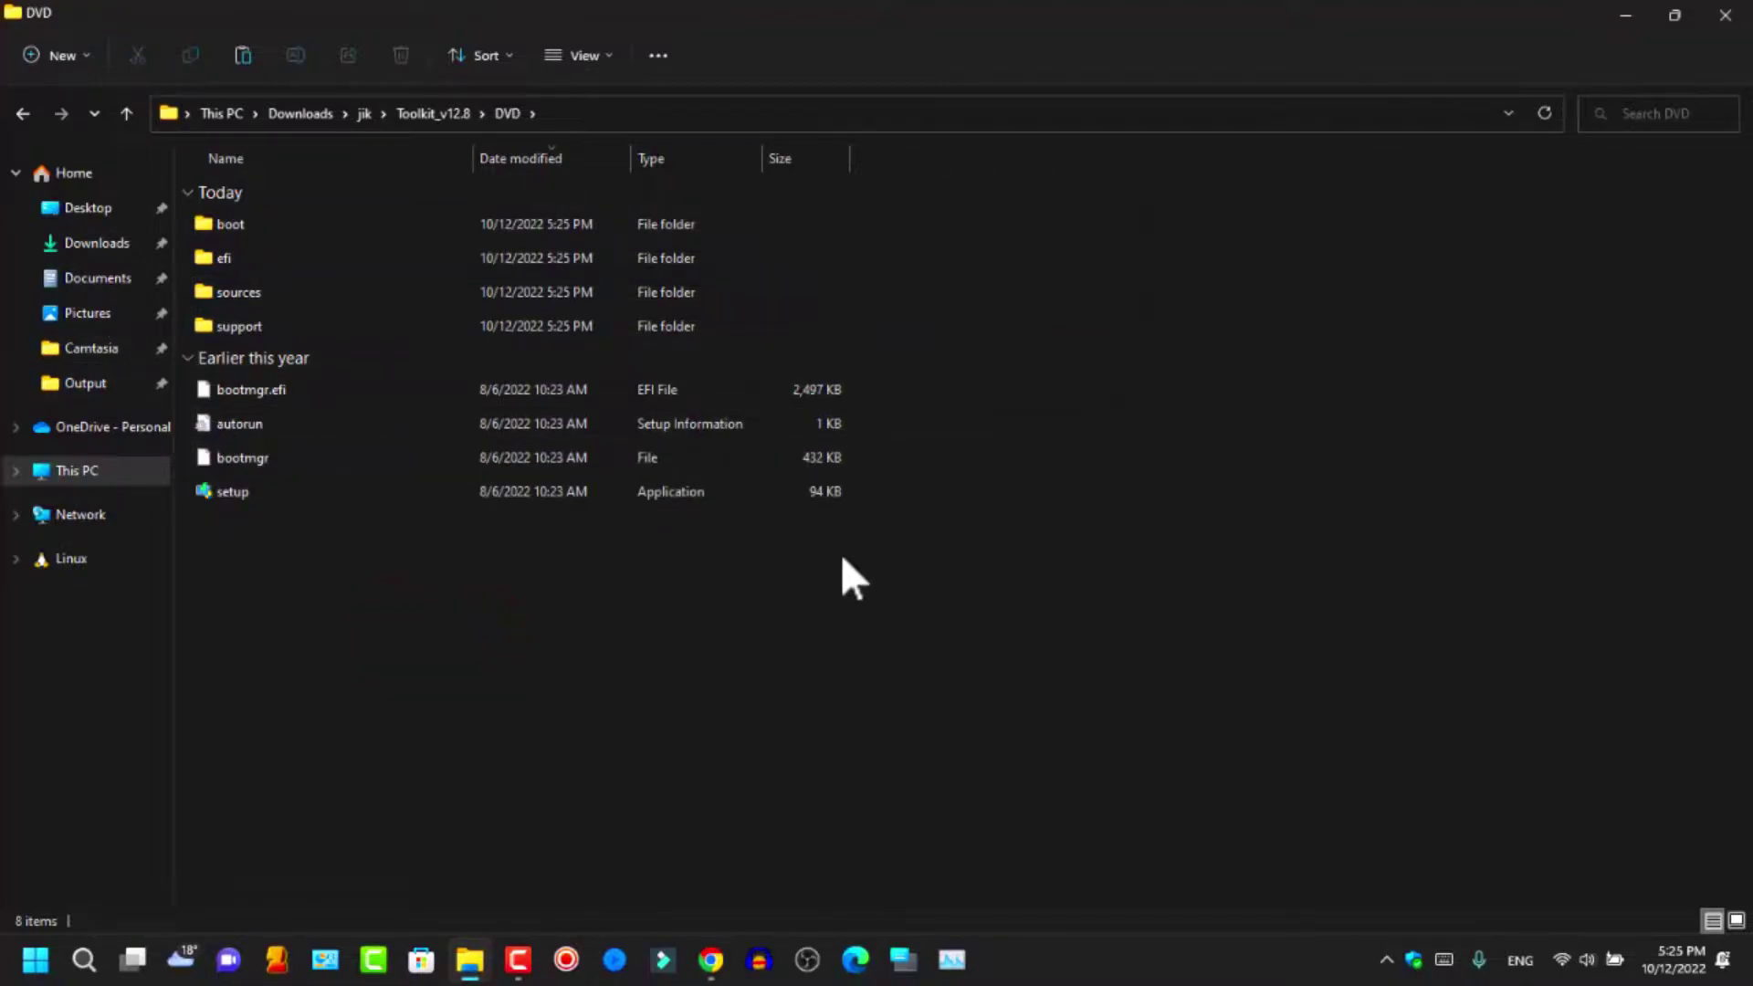
left_click(1054, 204)
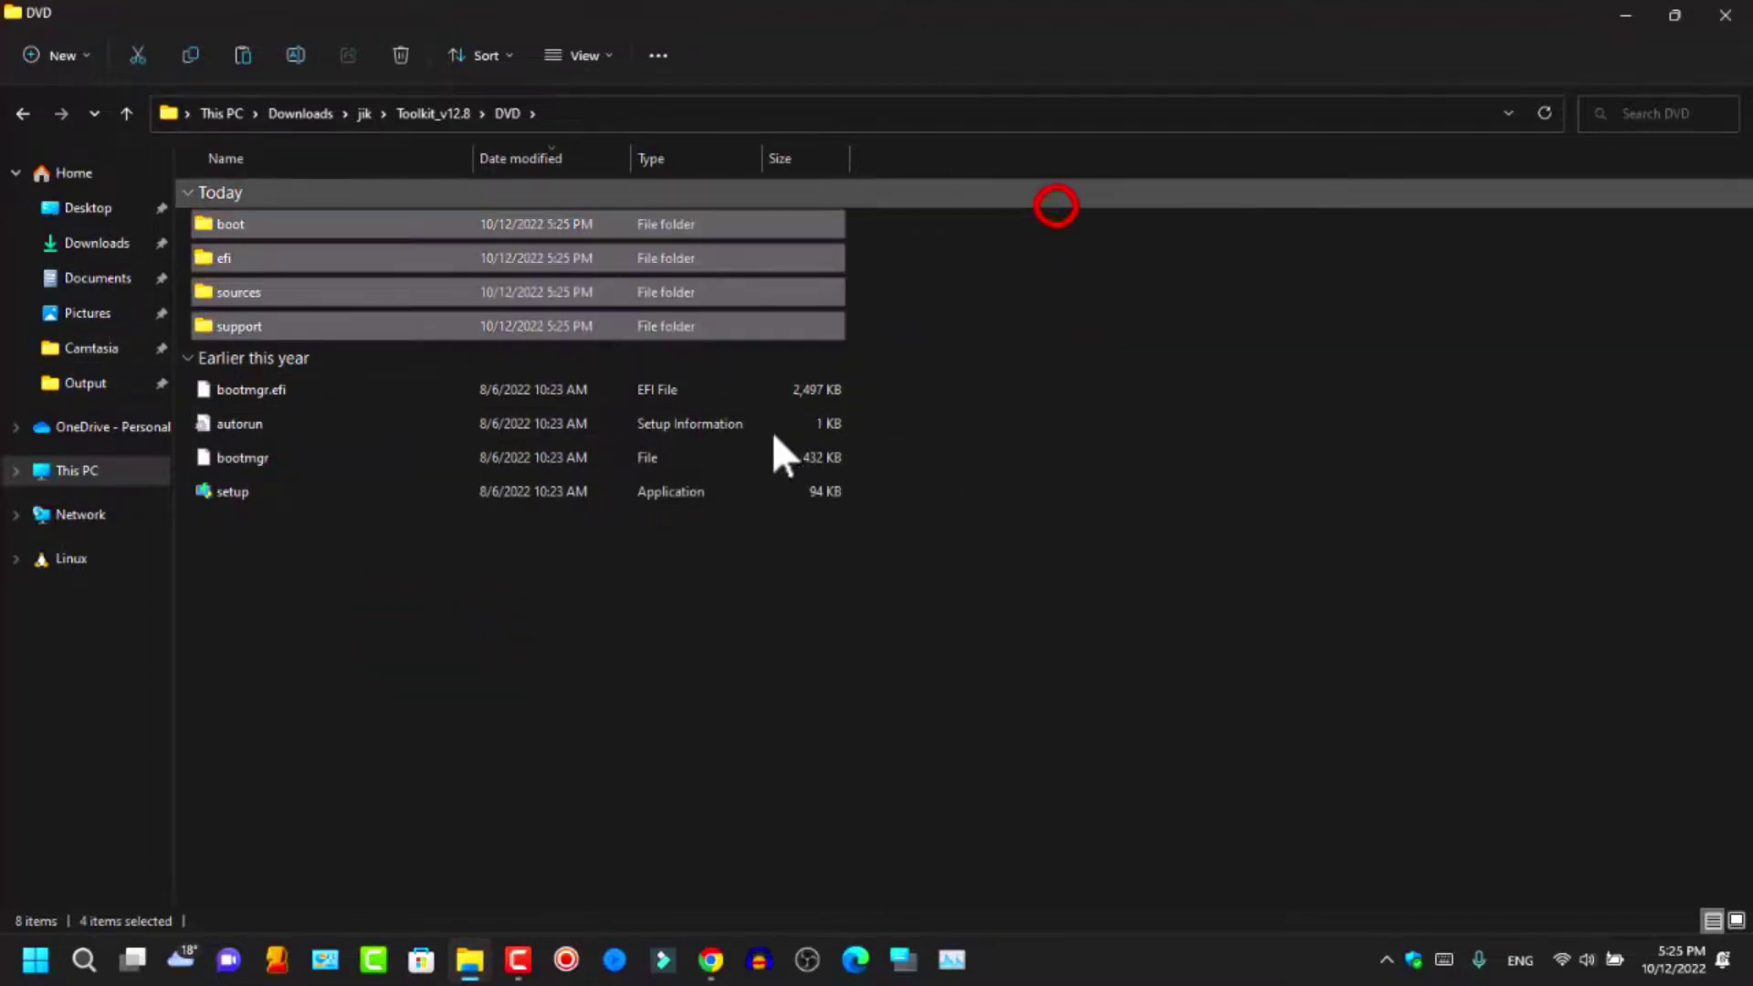
left_click(674, 577)
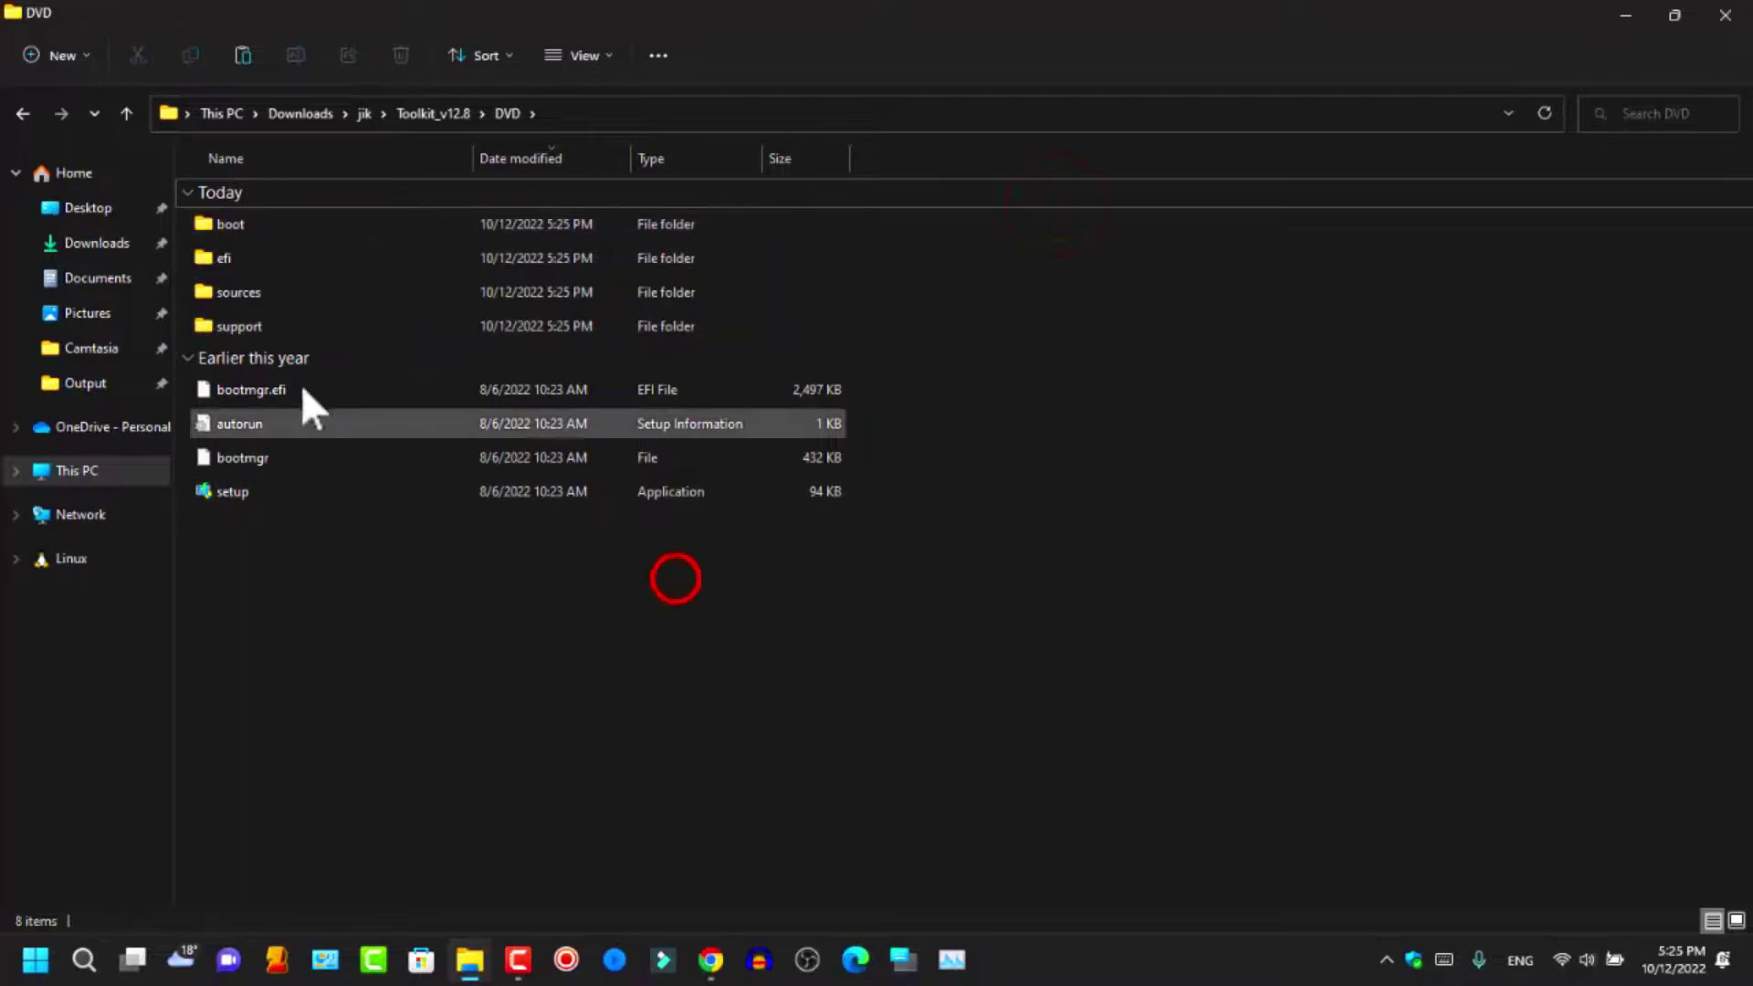
Step: Return to the Toolkit_v12.8 folder and run the Start script as administrator, approving the elevation request
left_click(25, 110)
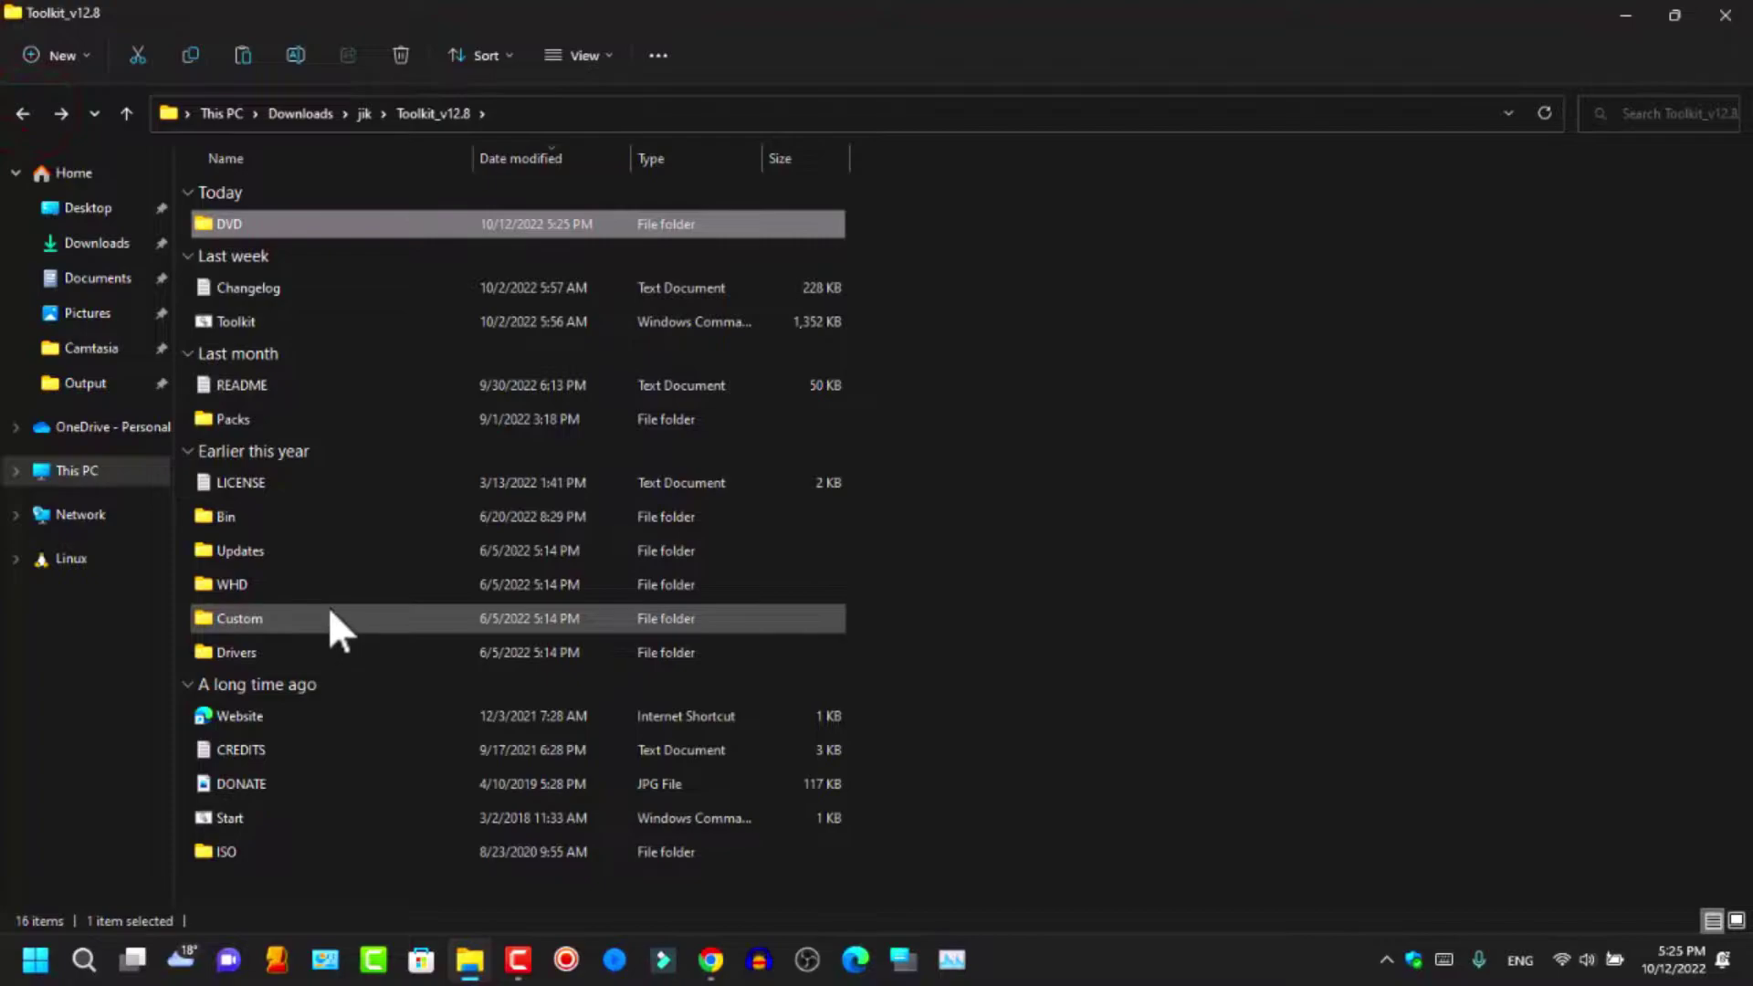
mouse_move(329, 609)
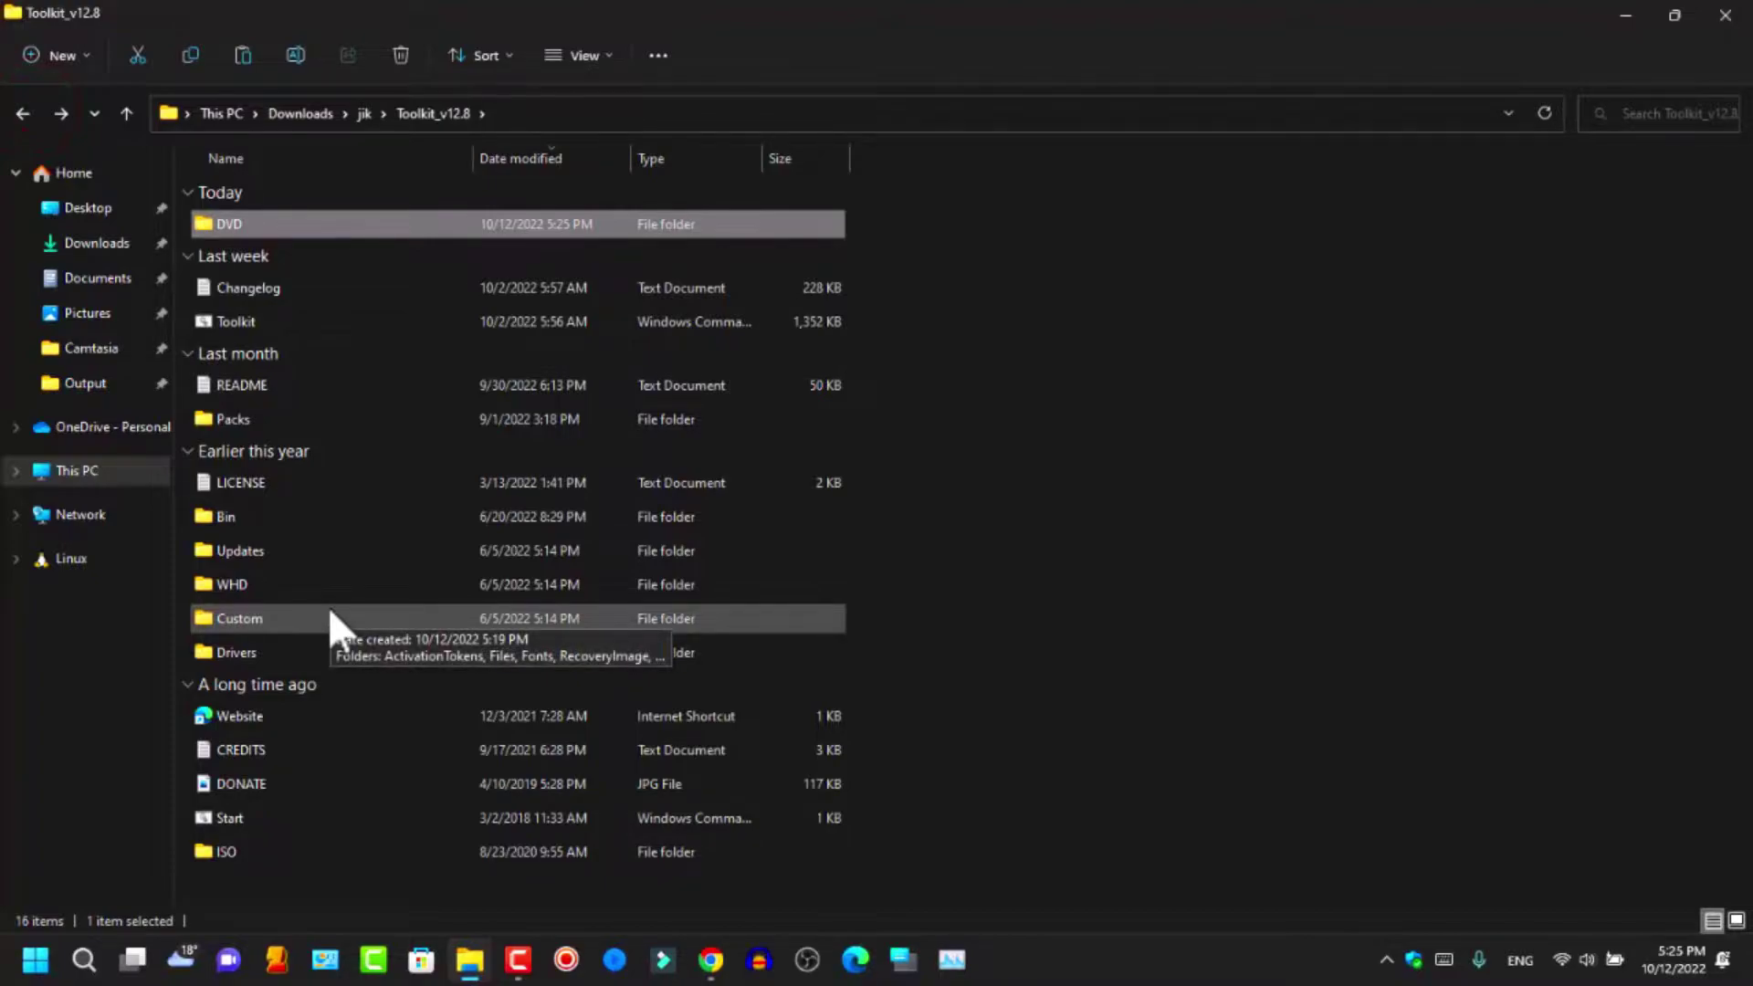
mouse_move(301, 549)
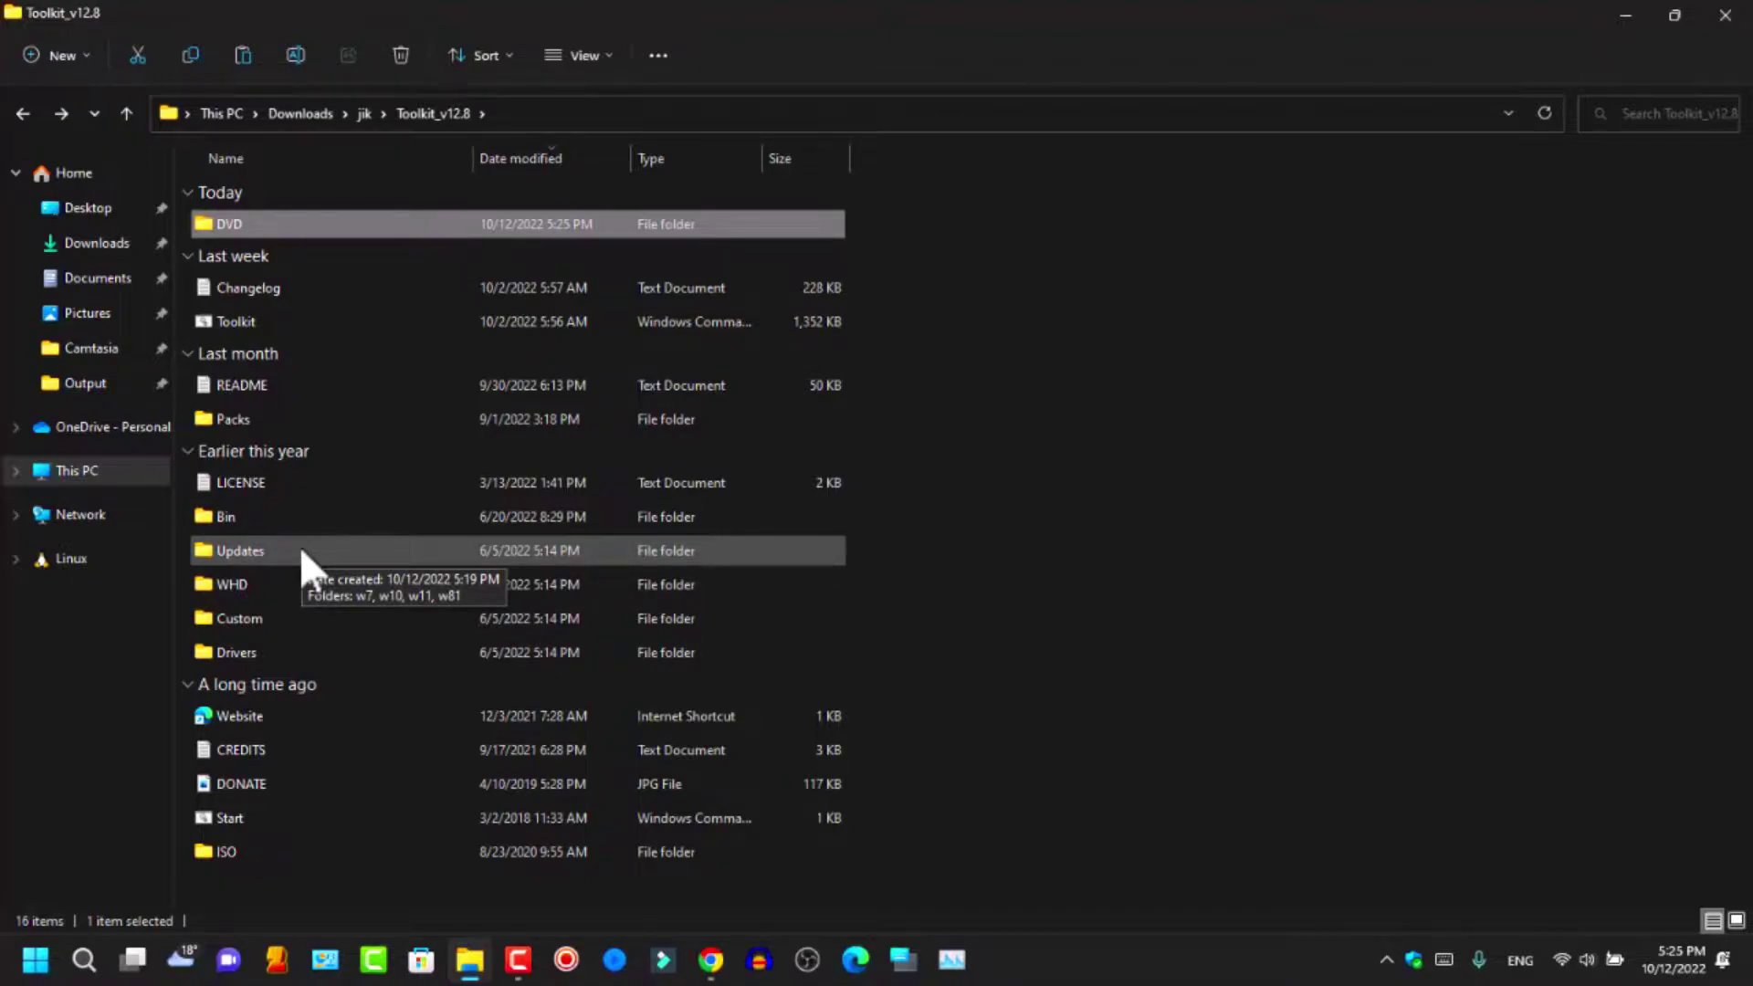
left_click(269, 810)
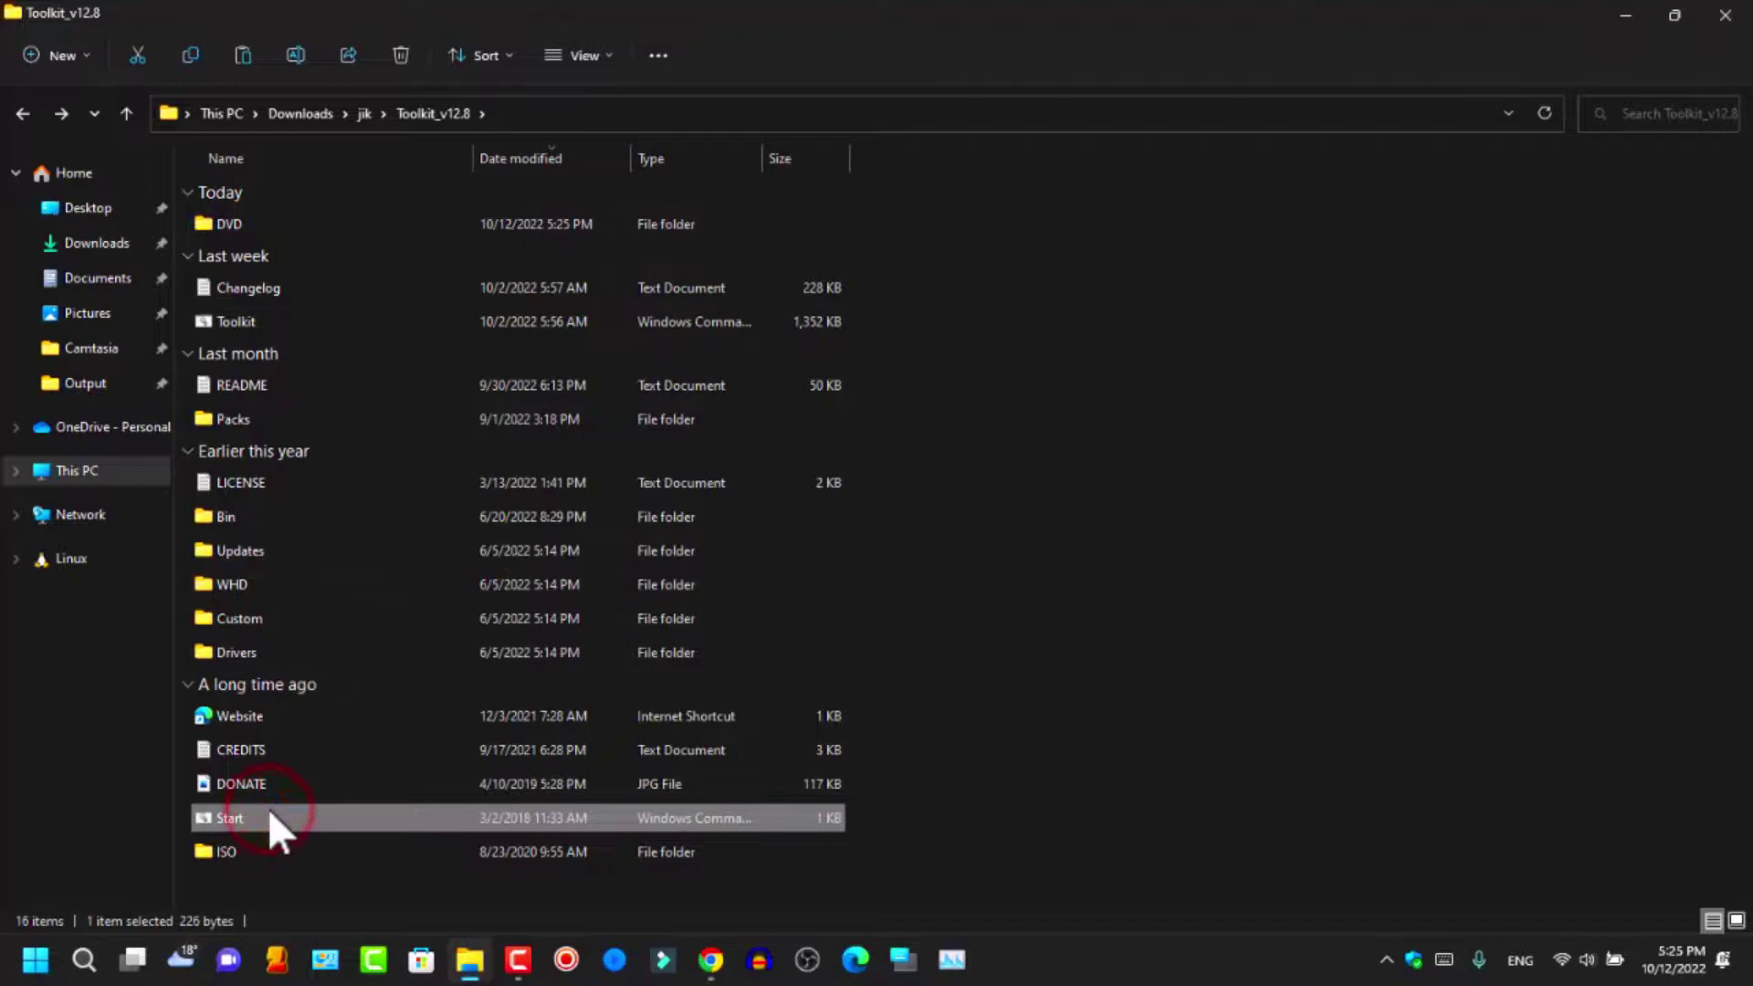
right_click(269, 811)
left_click(337, 560)
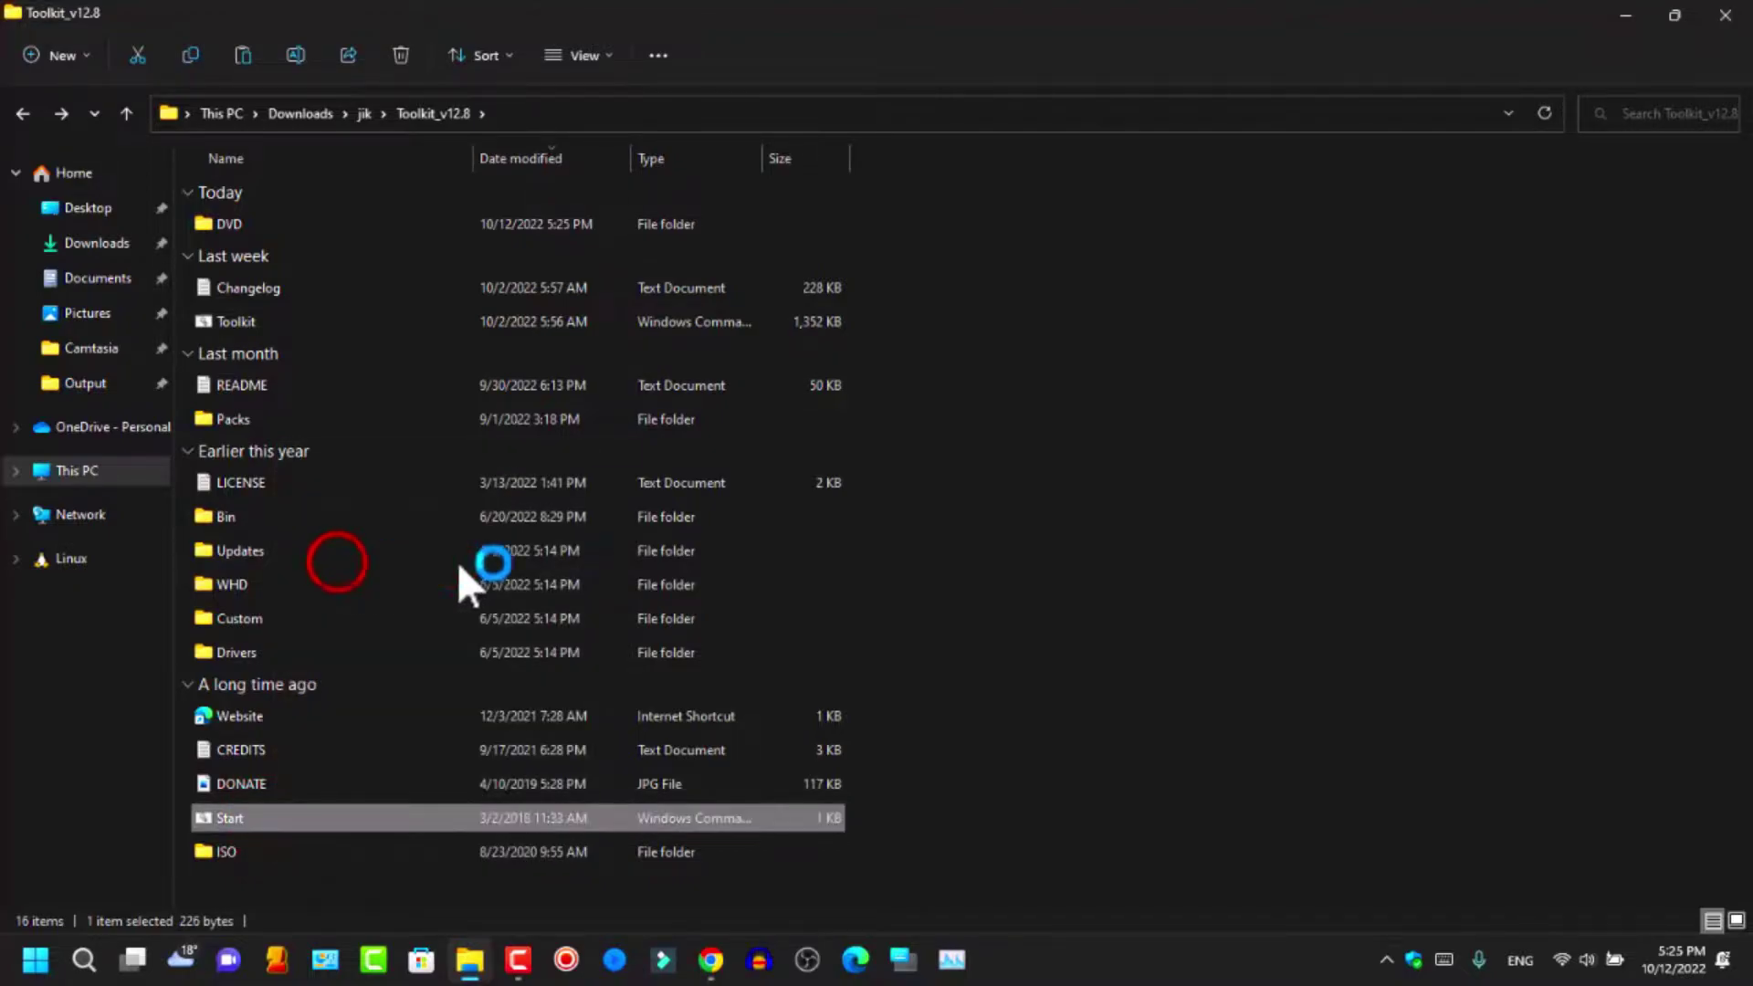
left_click(690, 563)
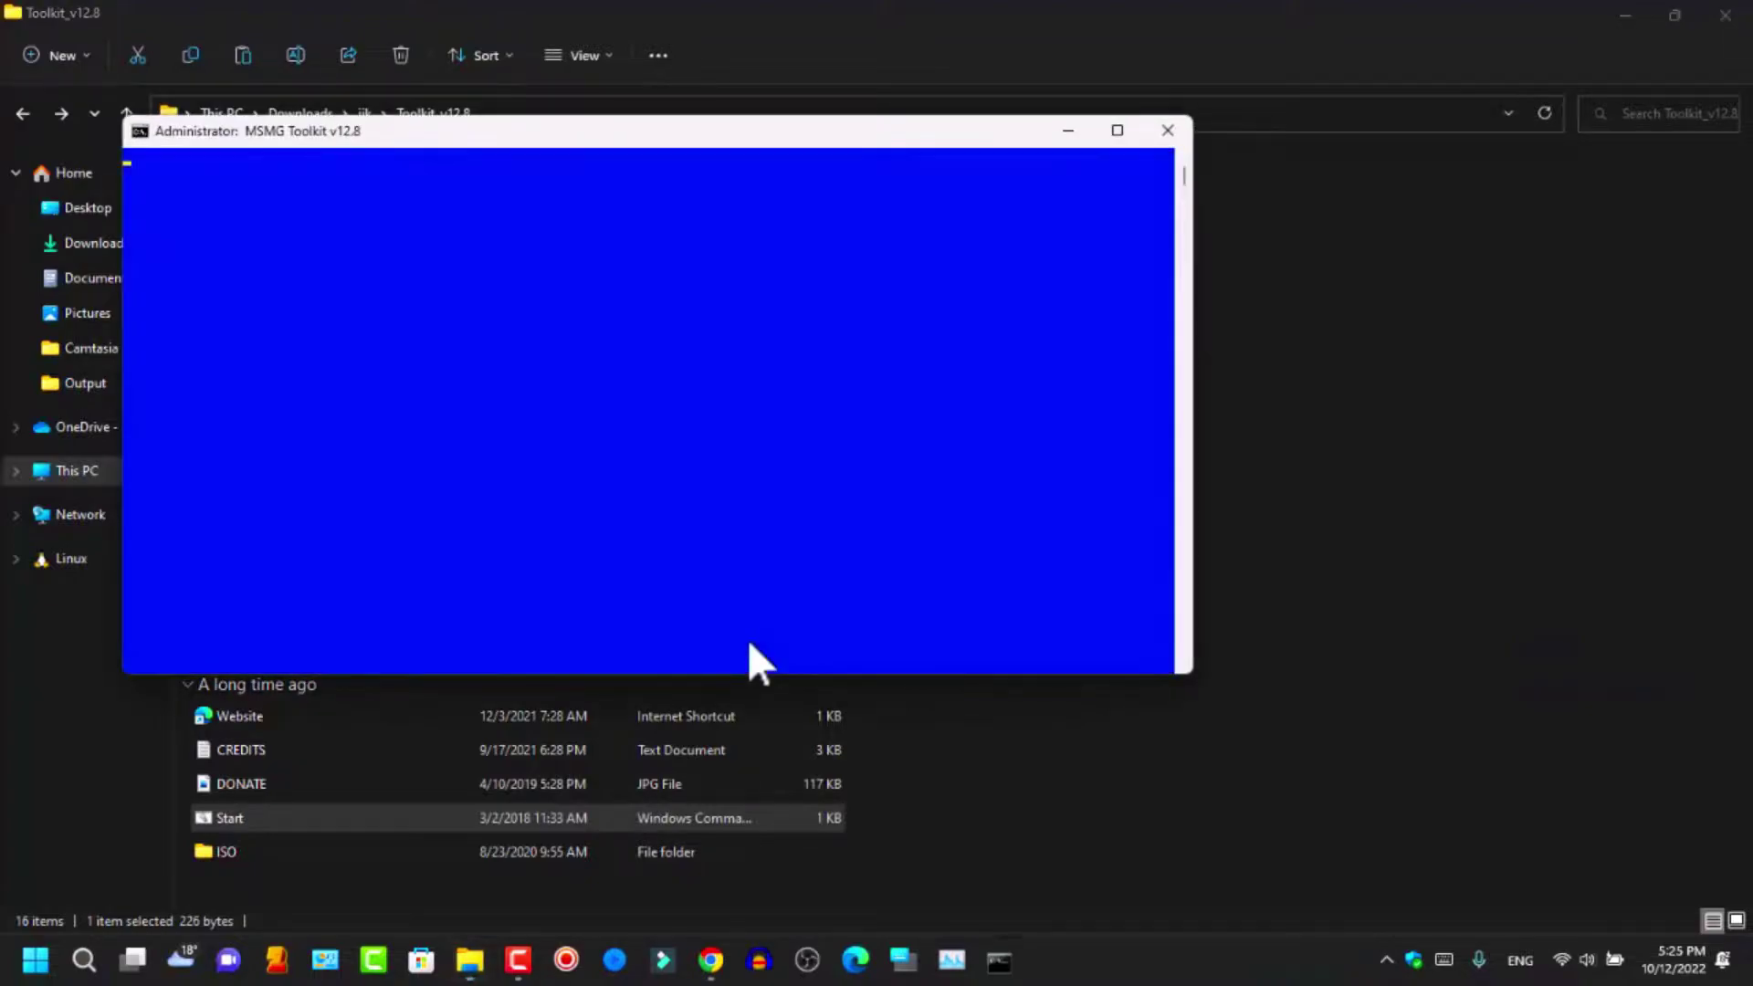
Step: Accept the MSMG Toolkit EULA and continue past the startup information to the main menu
left_click(633, 137)
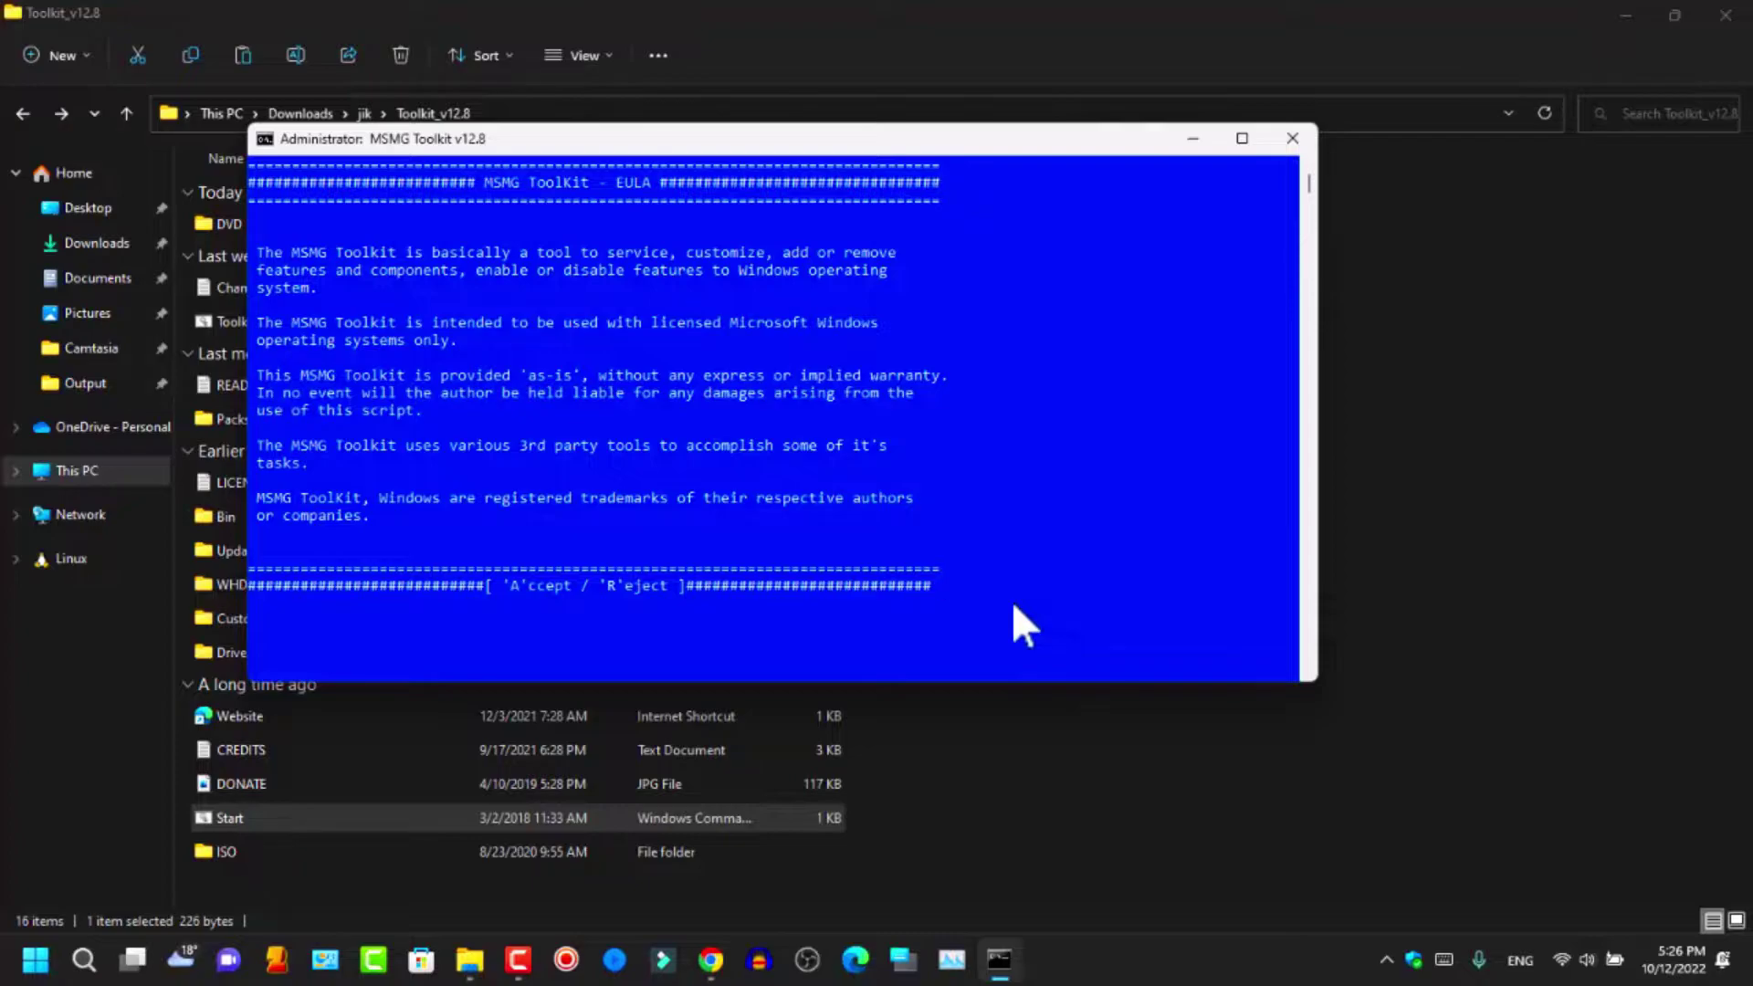
key("a")
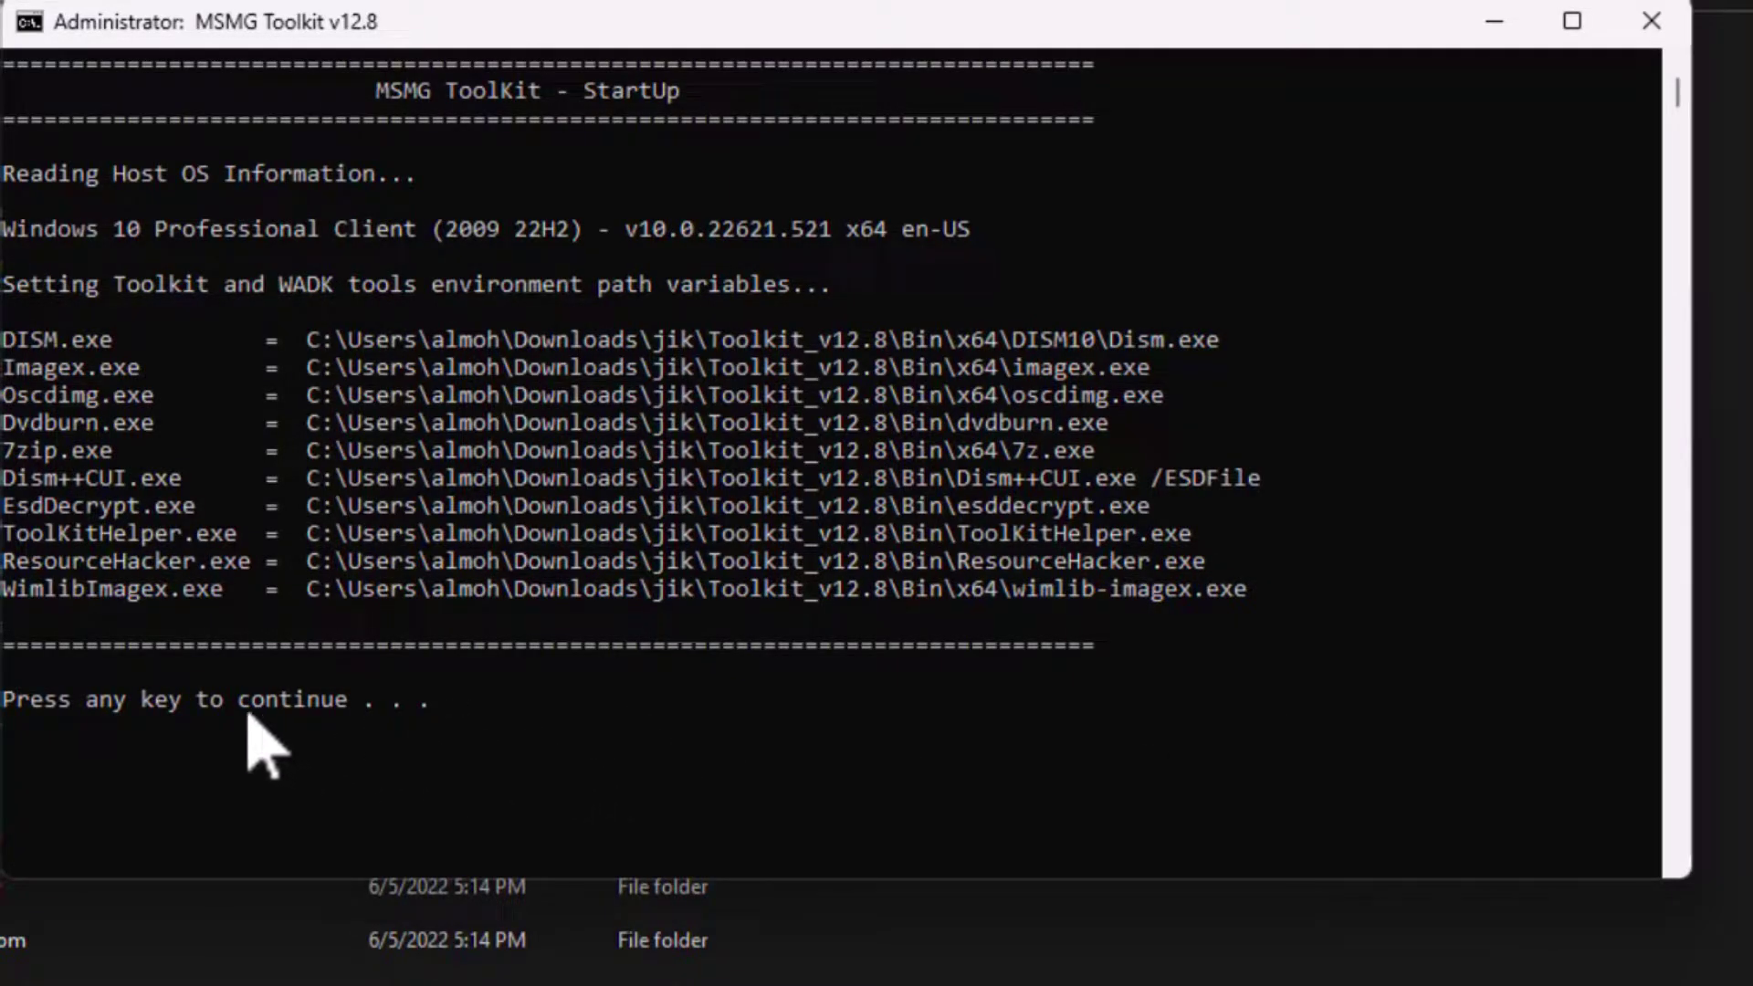
left_click(520, 726)
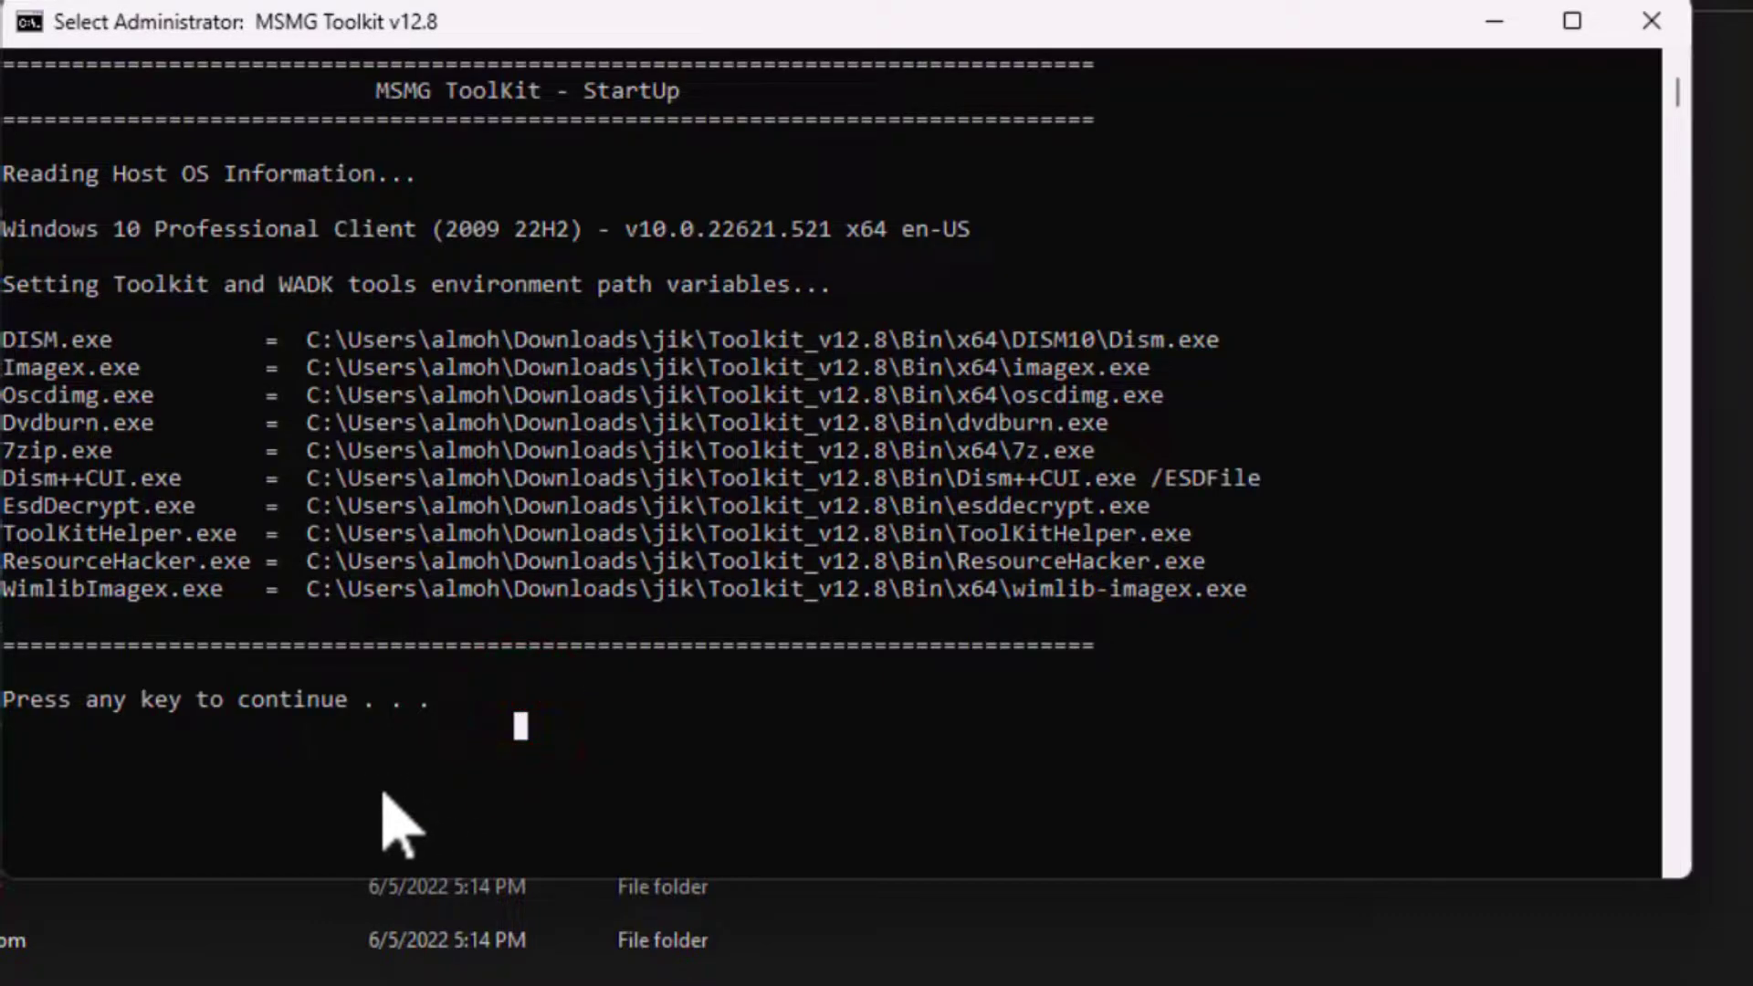
key("Return")
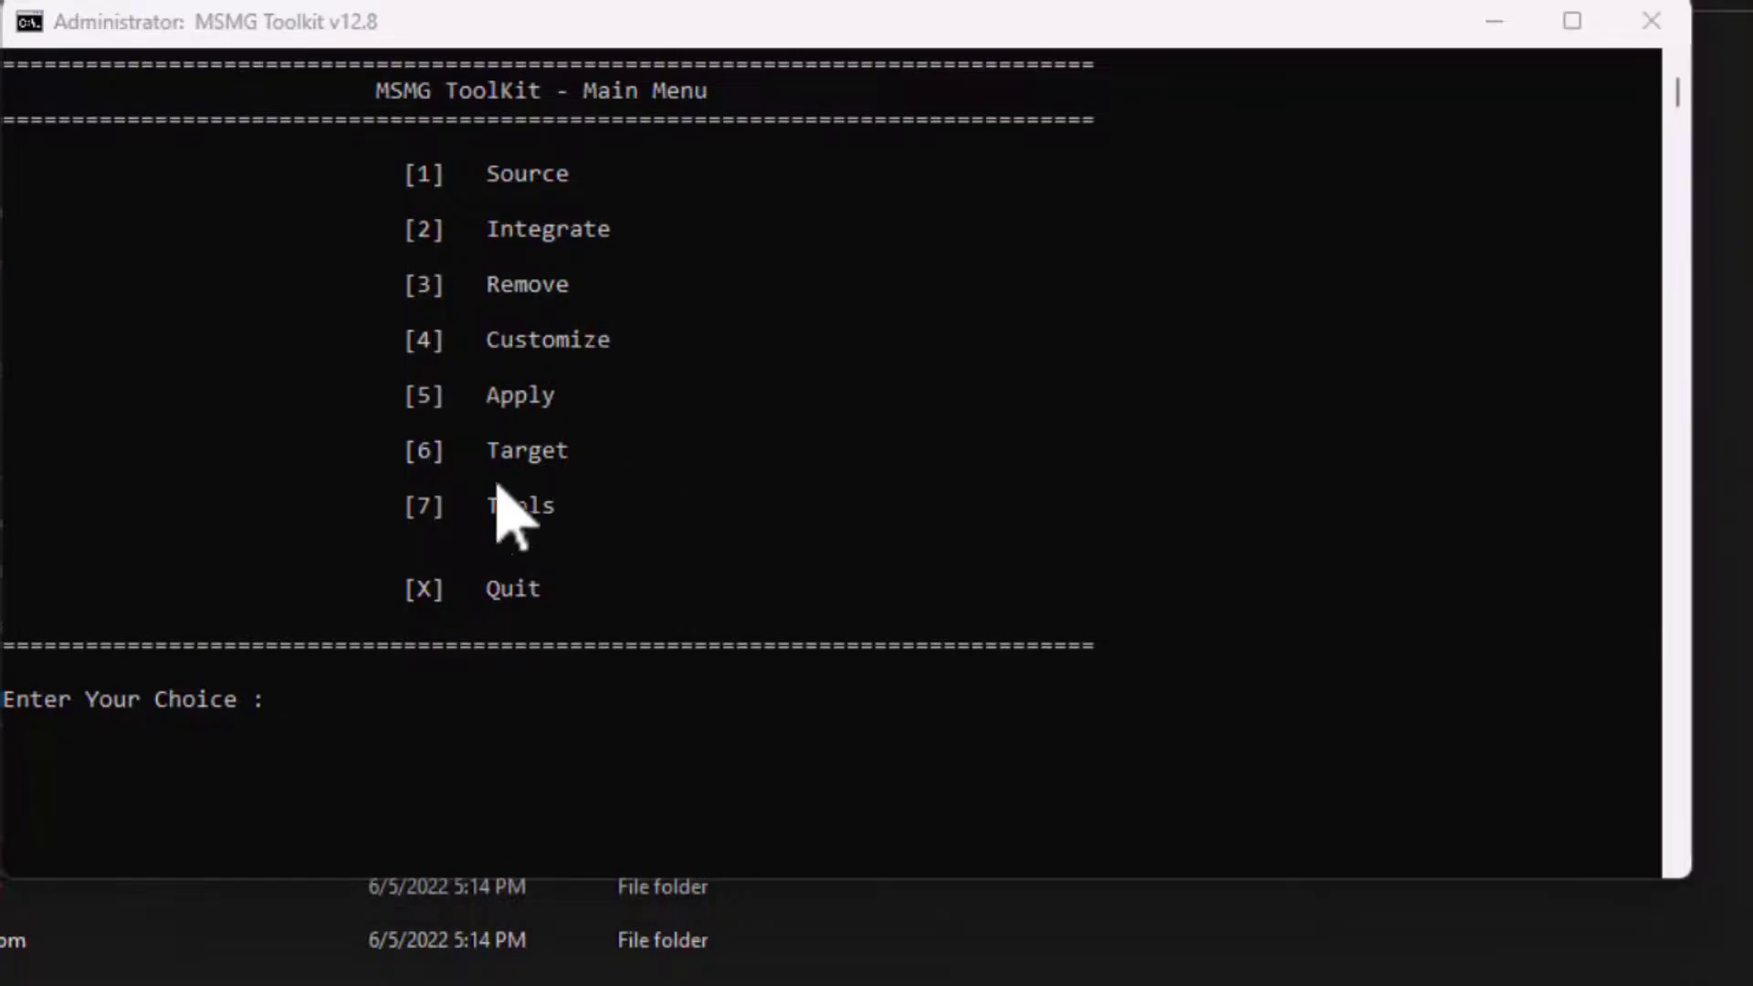
Step: Choose Source from the main menu and select the source from the <DVD> folder
left_click(447, 137)
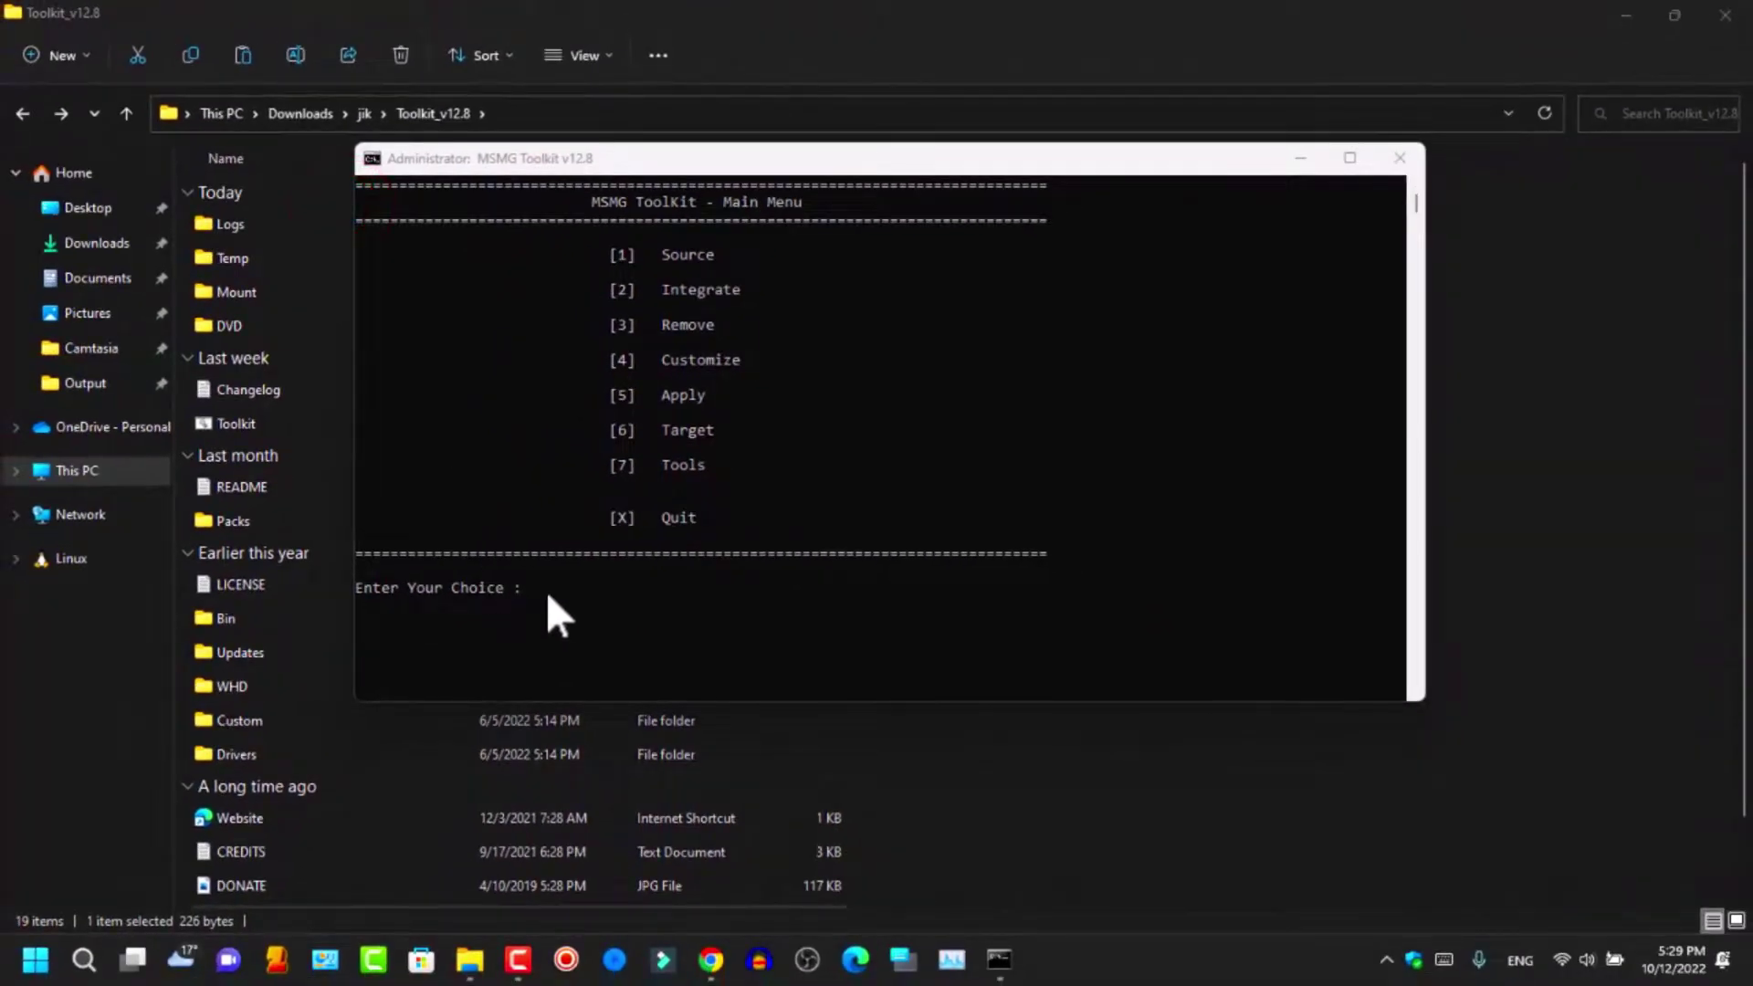
left_click(546, 592)
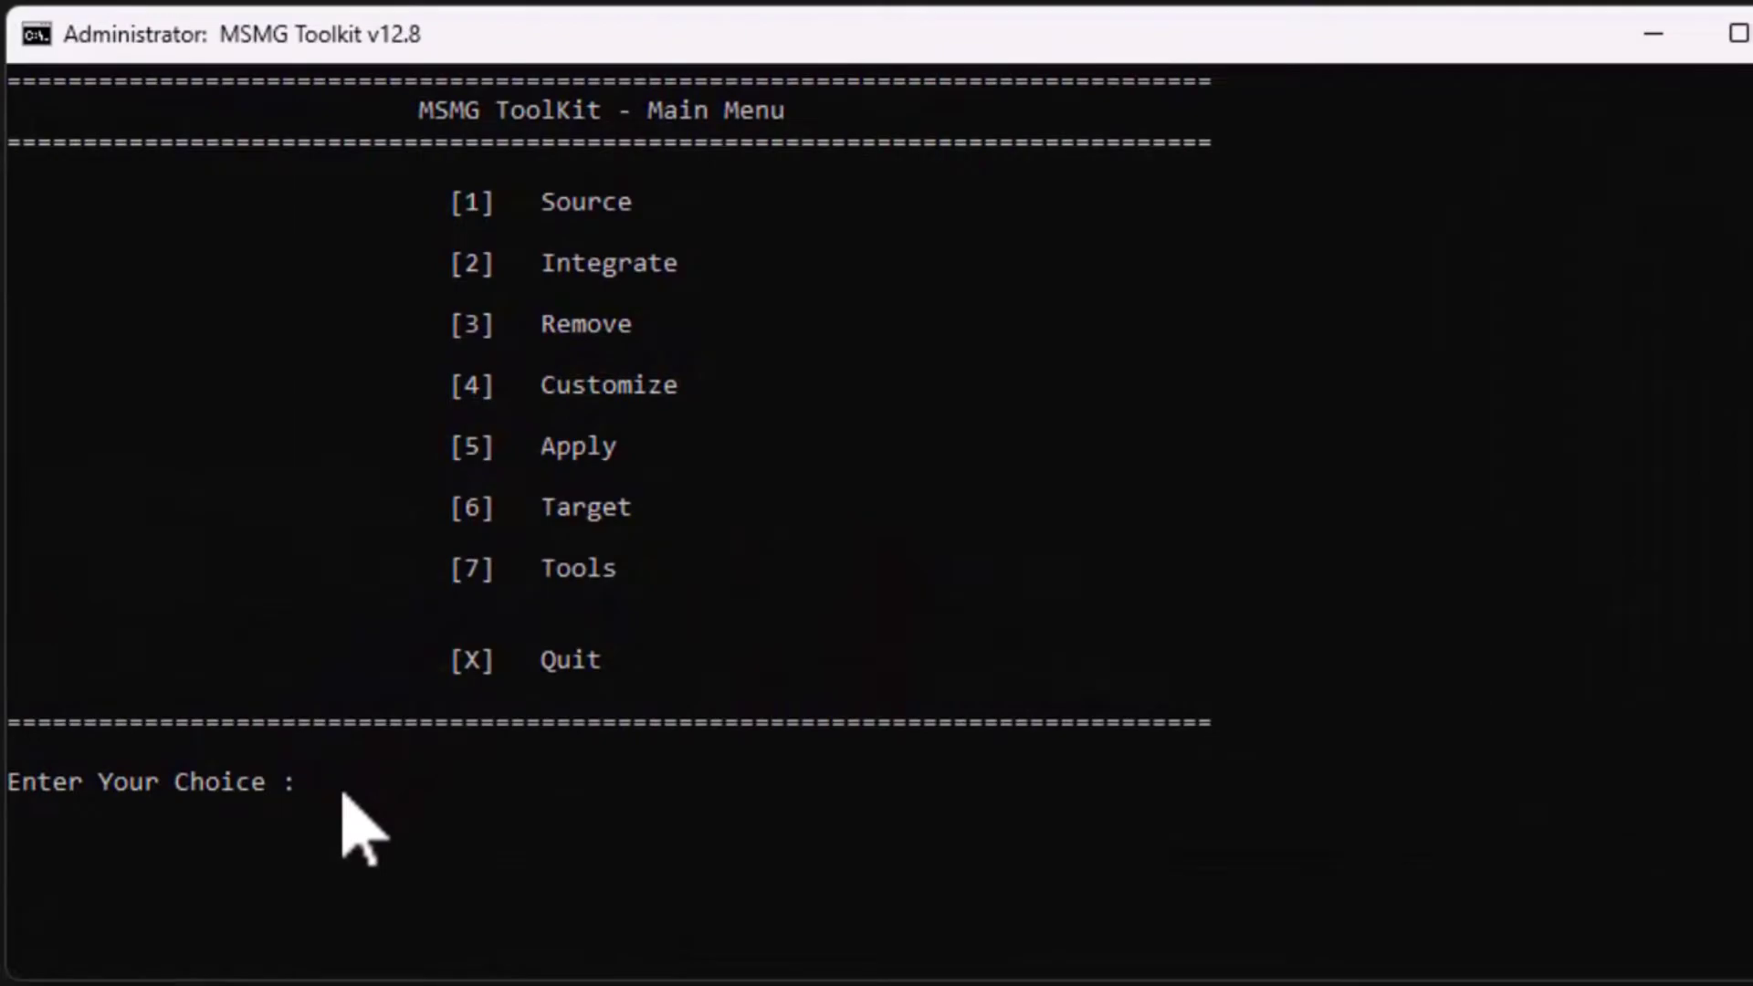
key("1")
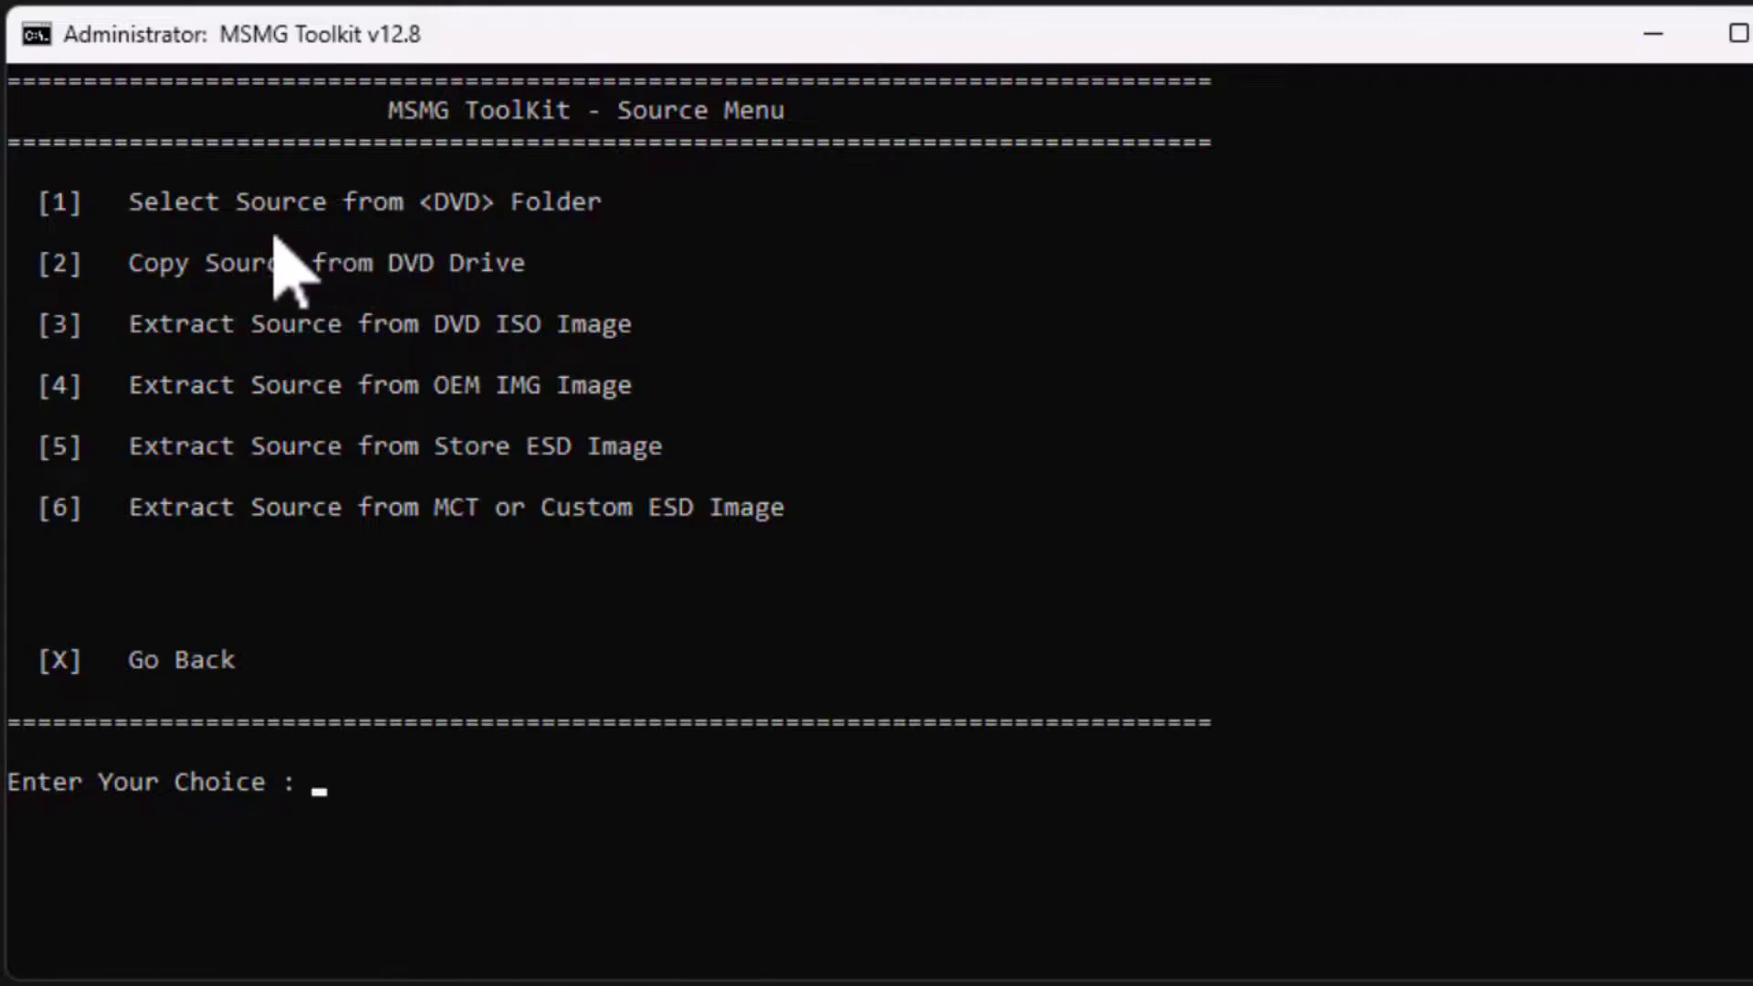
left_click_drag(593, 203, 130, 202)
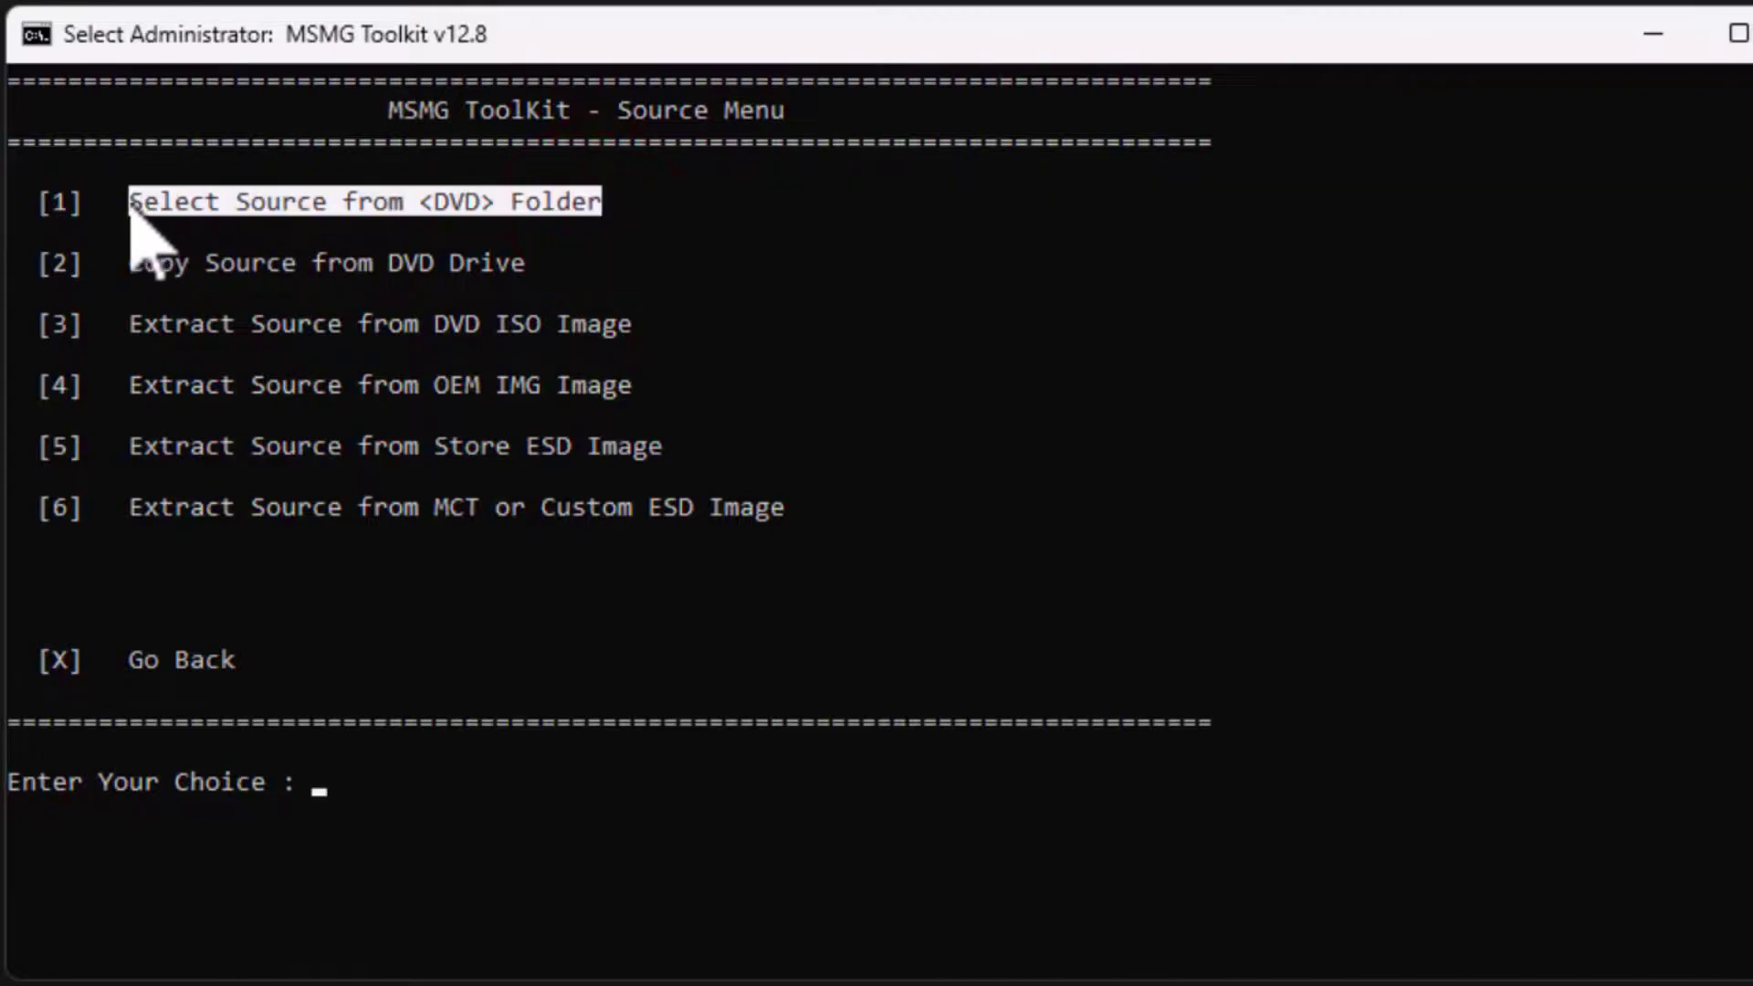
left_click(360, 802)
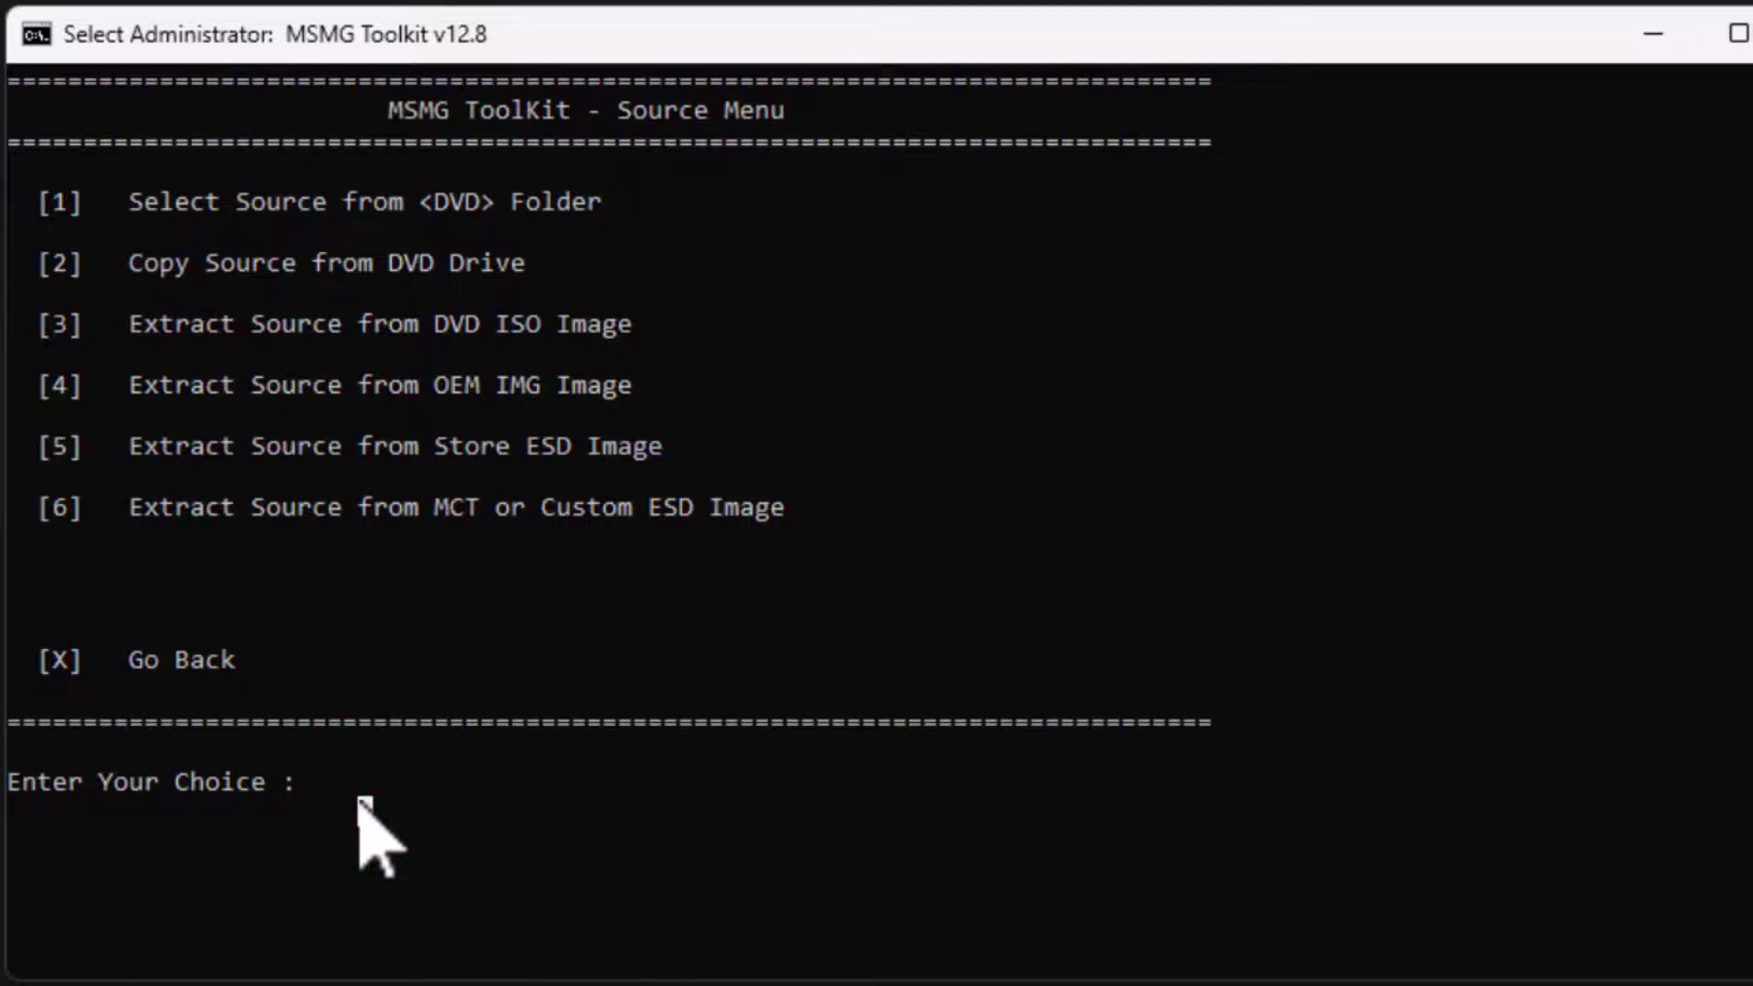
left_click(313, 781)
type("1")
key("Return")
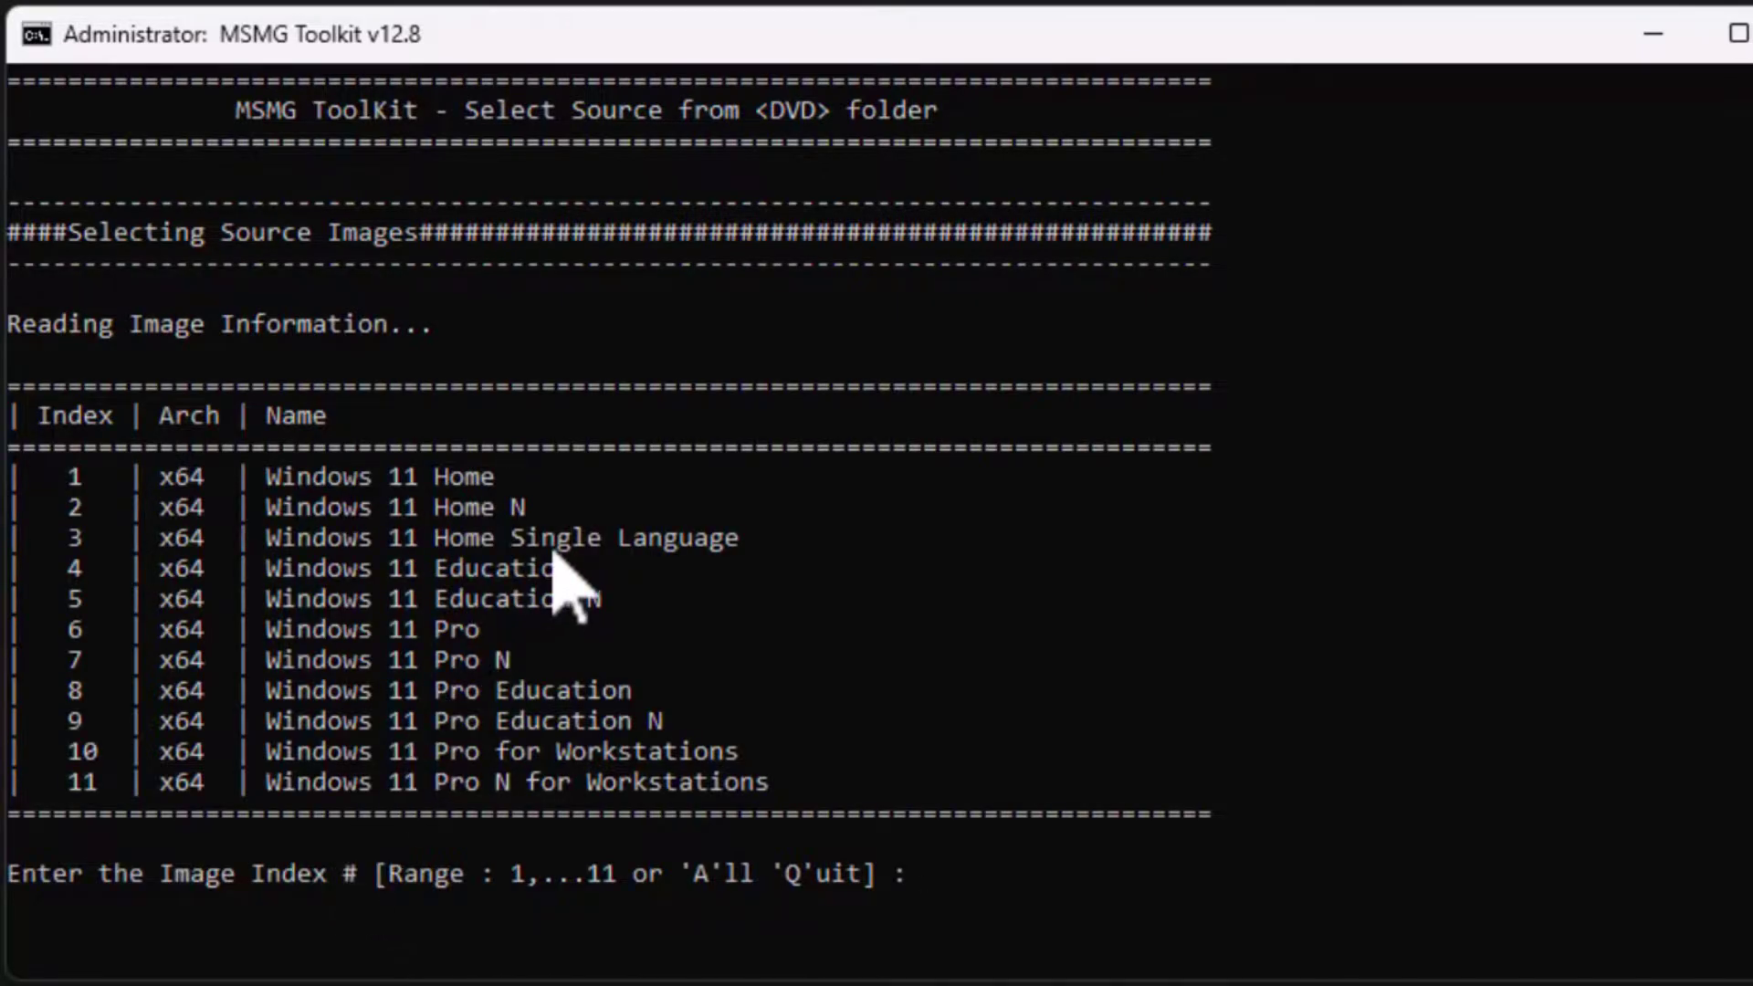
Step: Select image index 6 (Windows 11 Pro) and agree to mount both the Windows Setup boot image and the Windows recovery image
left_click_drag(397, 476, 59, 500)
left_click(166, 537)
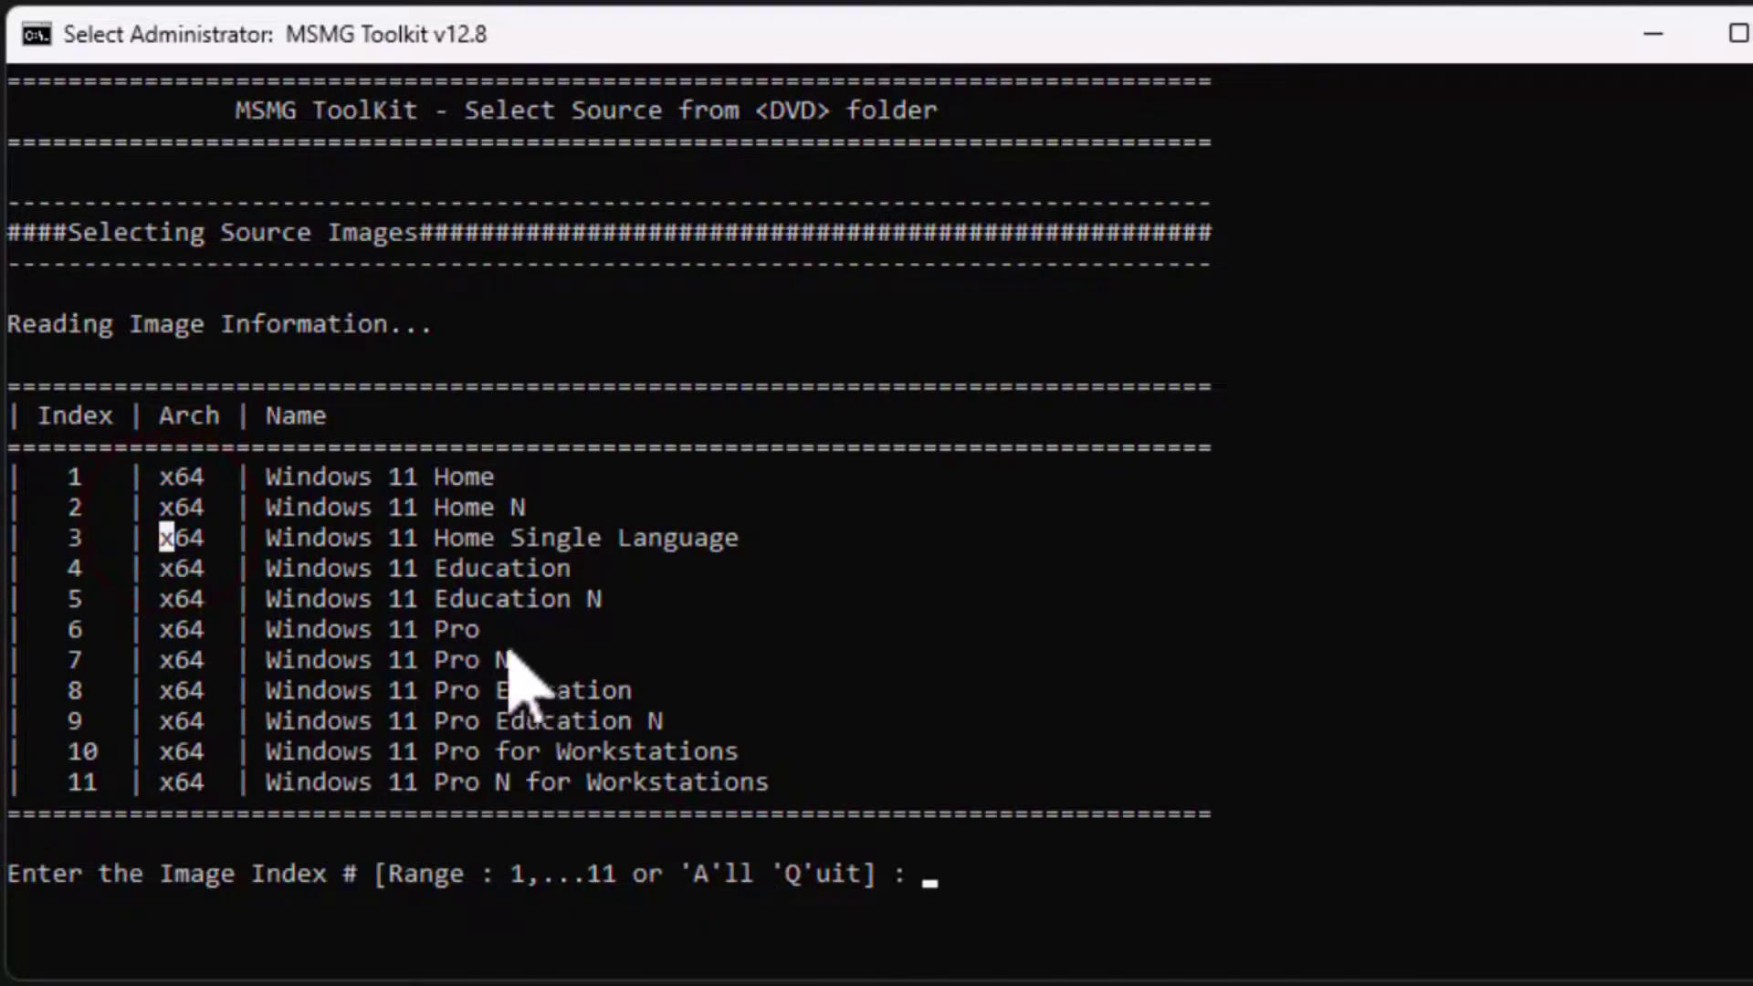
left_click_drag(491, 632, 46, 636)
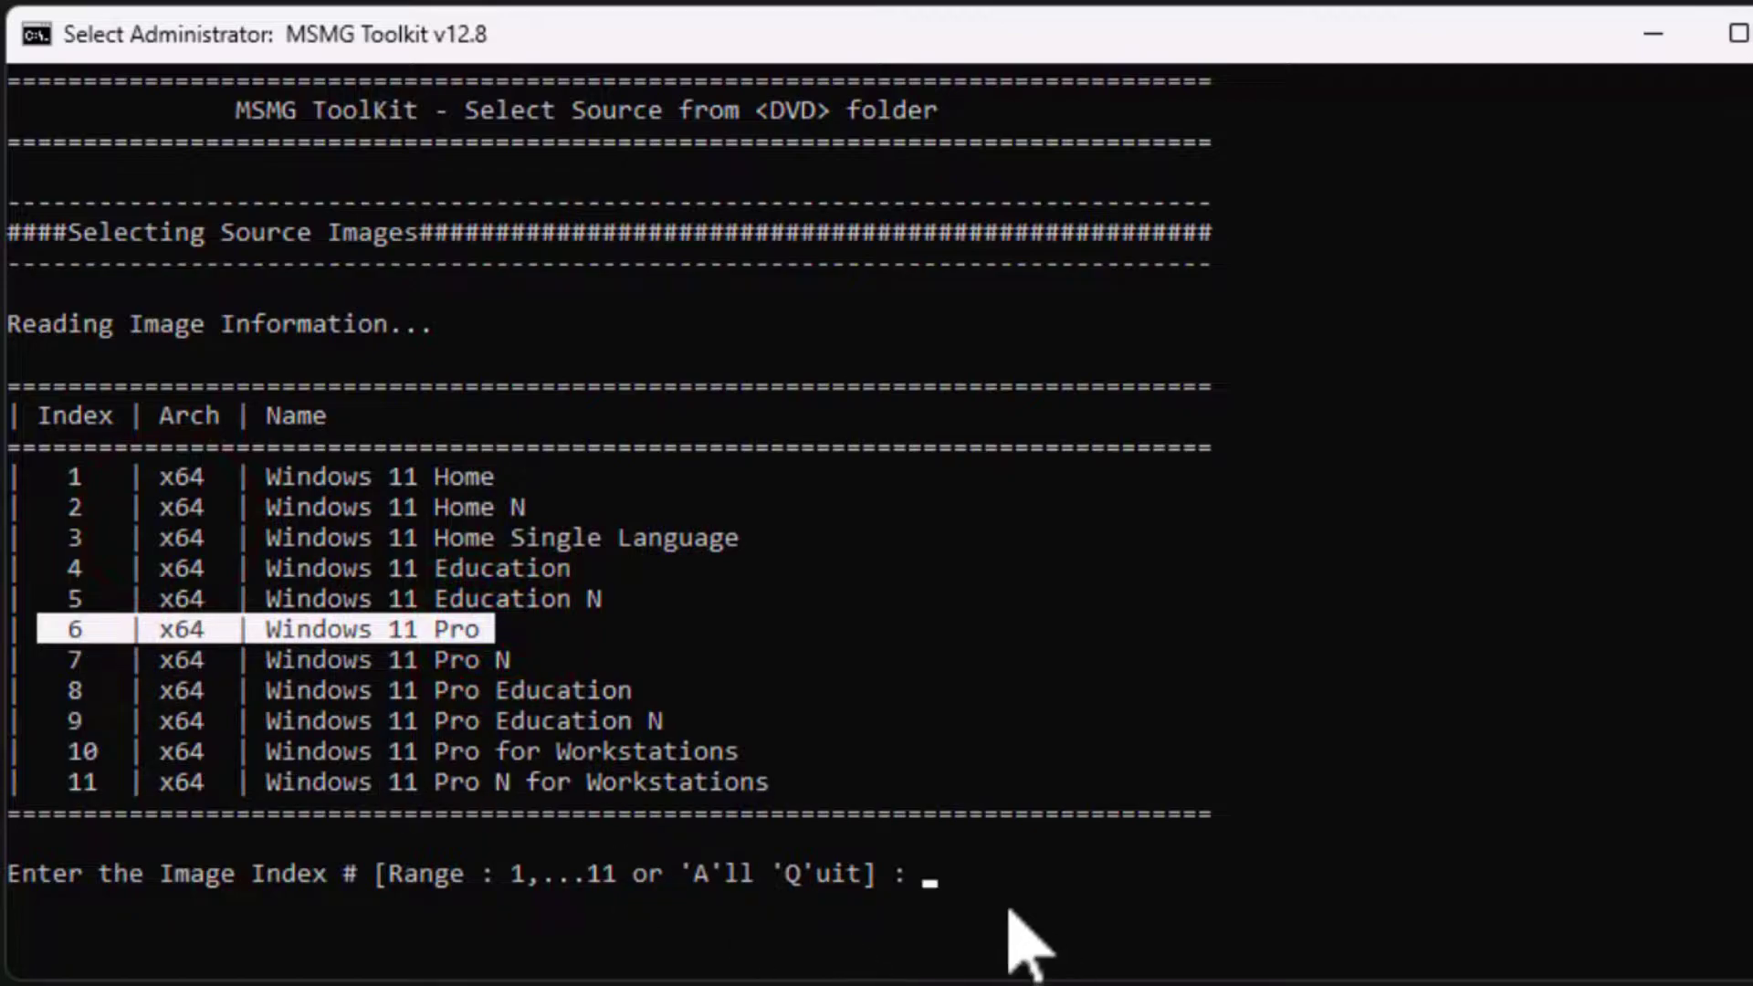
left_click(953, 882)
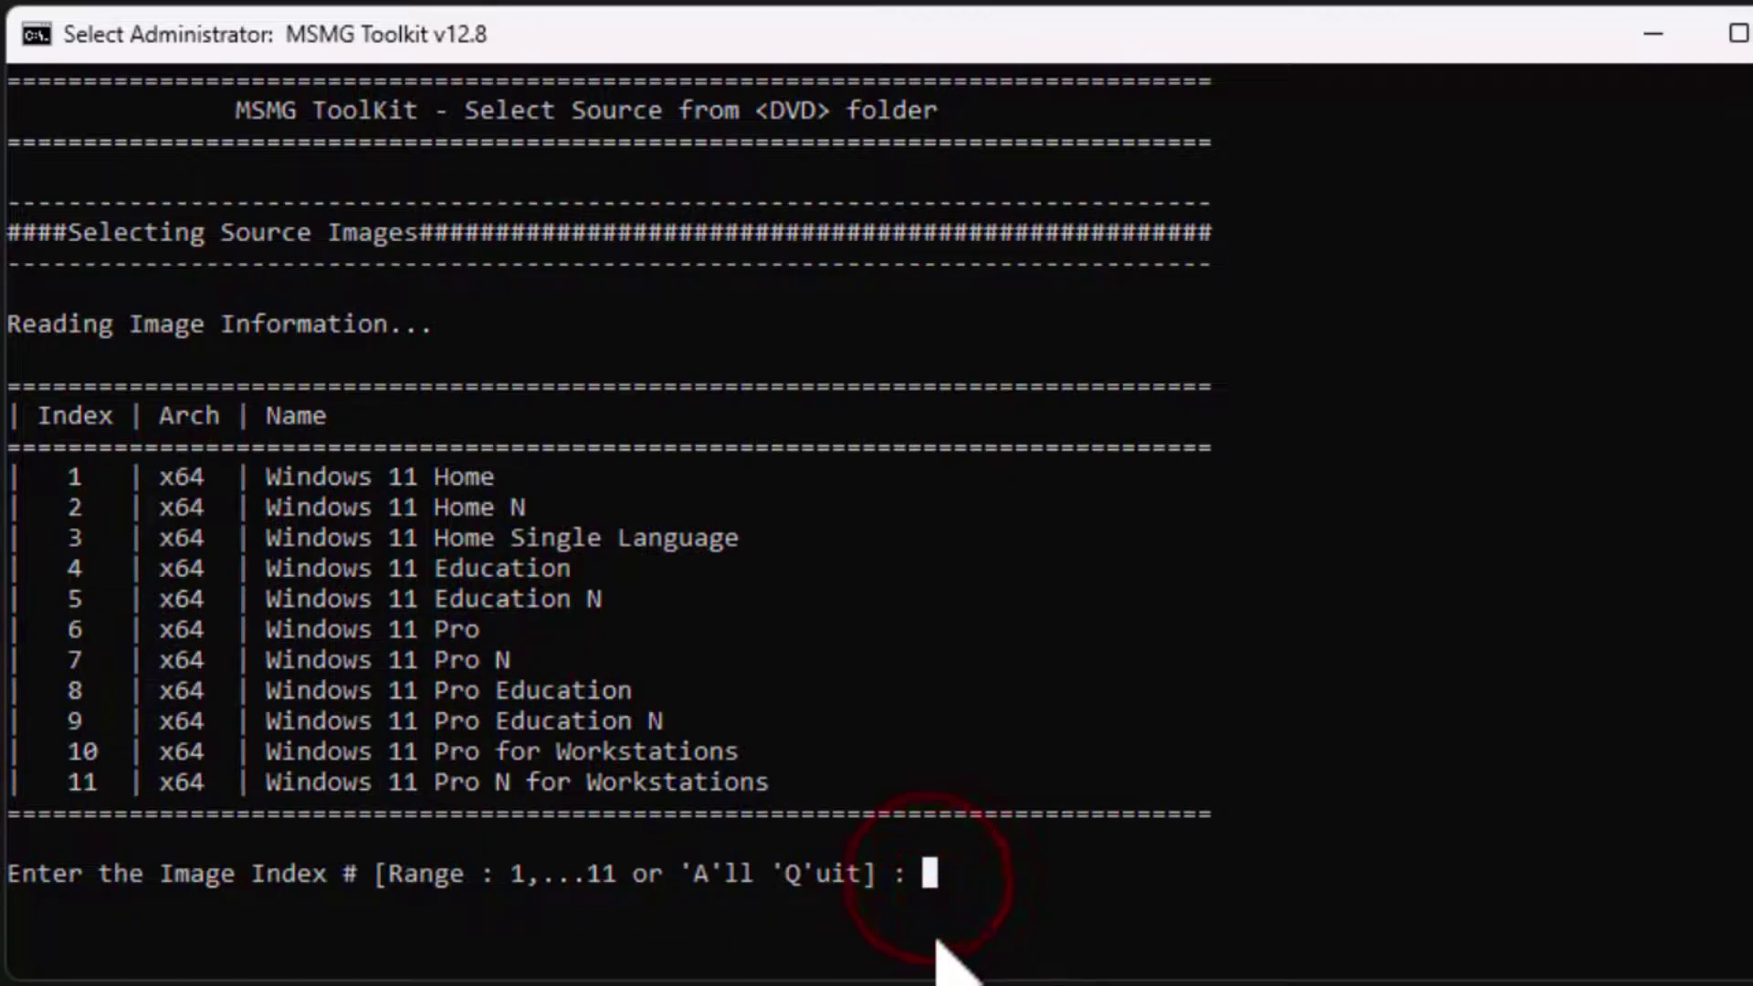
type("6")
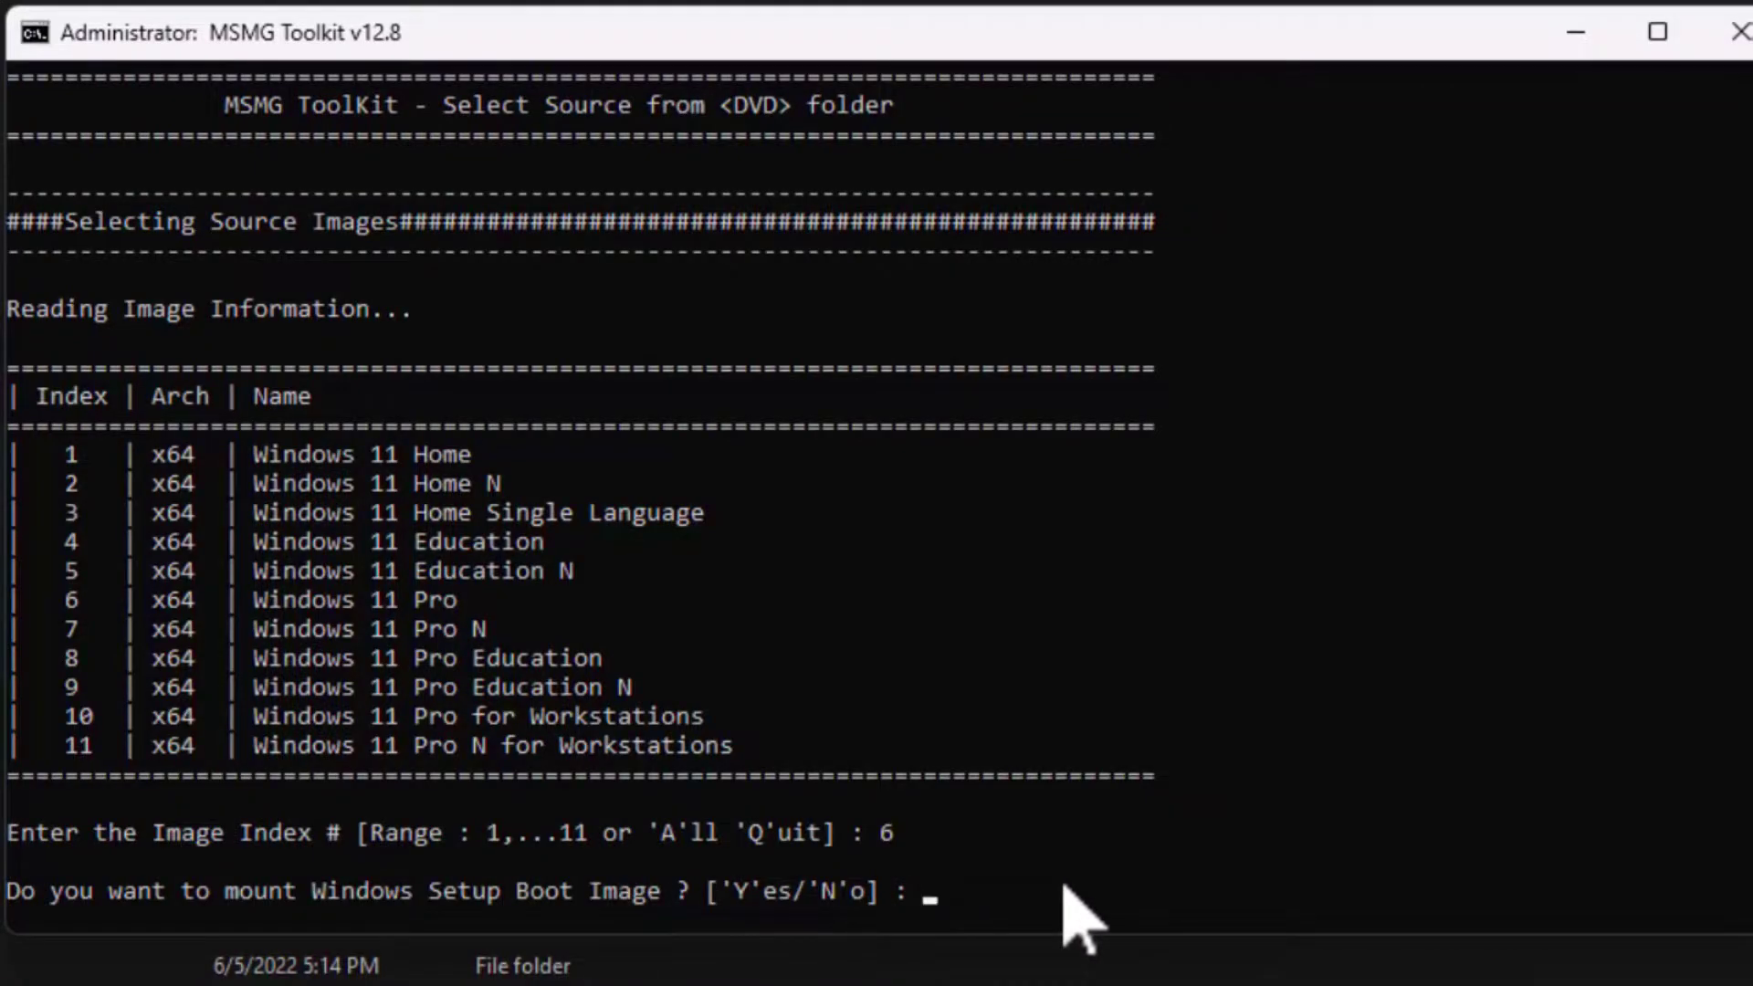
type("Y")
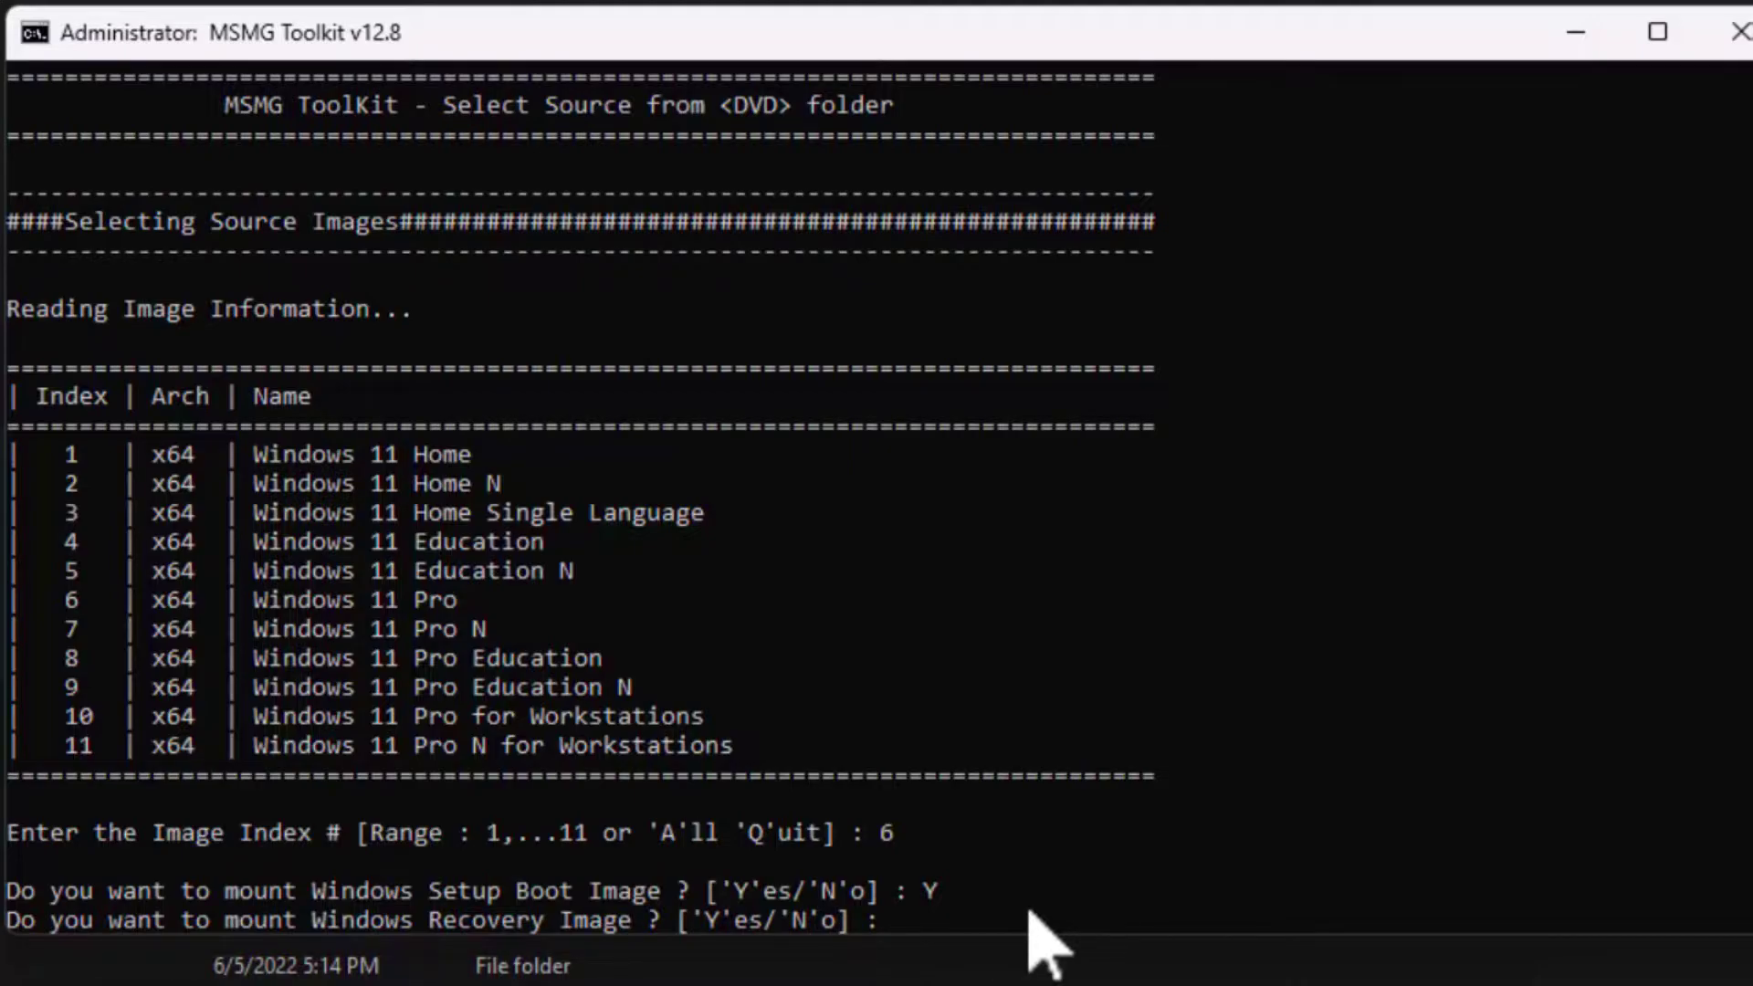
type("Y")
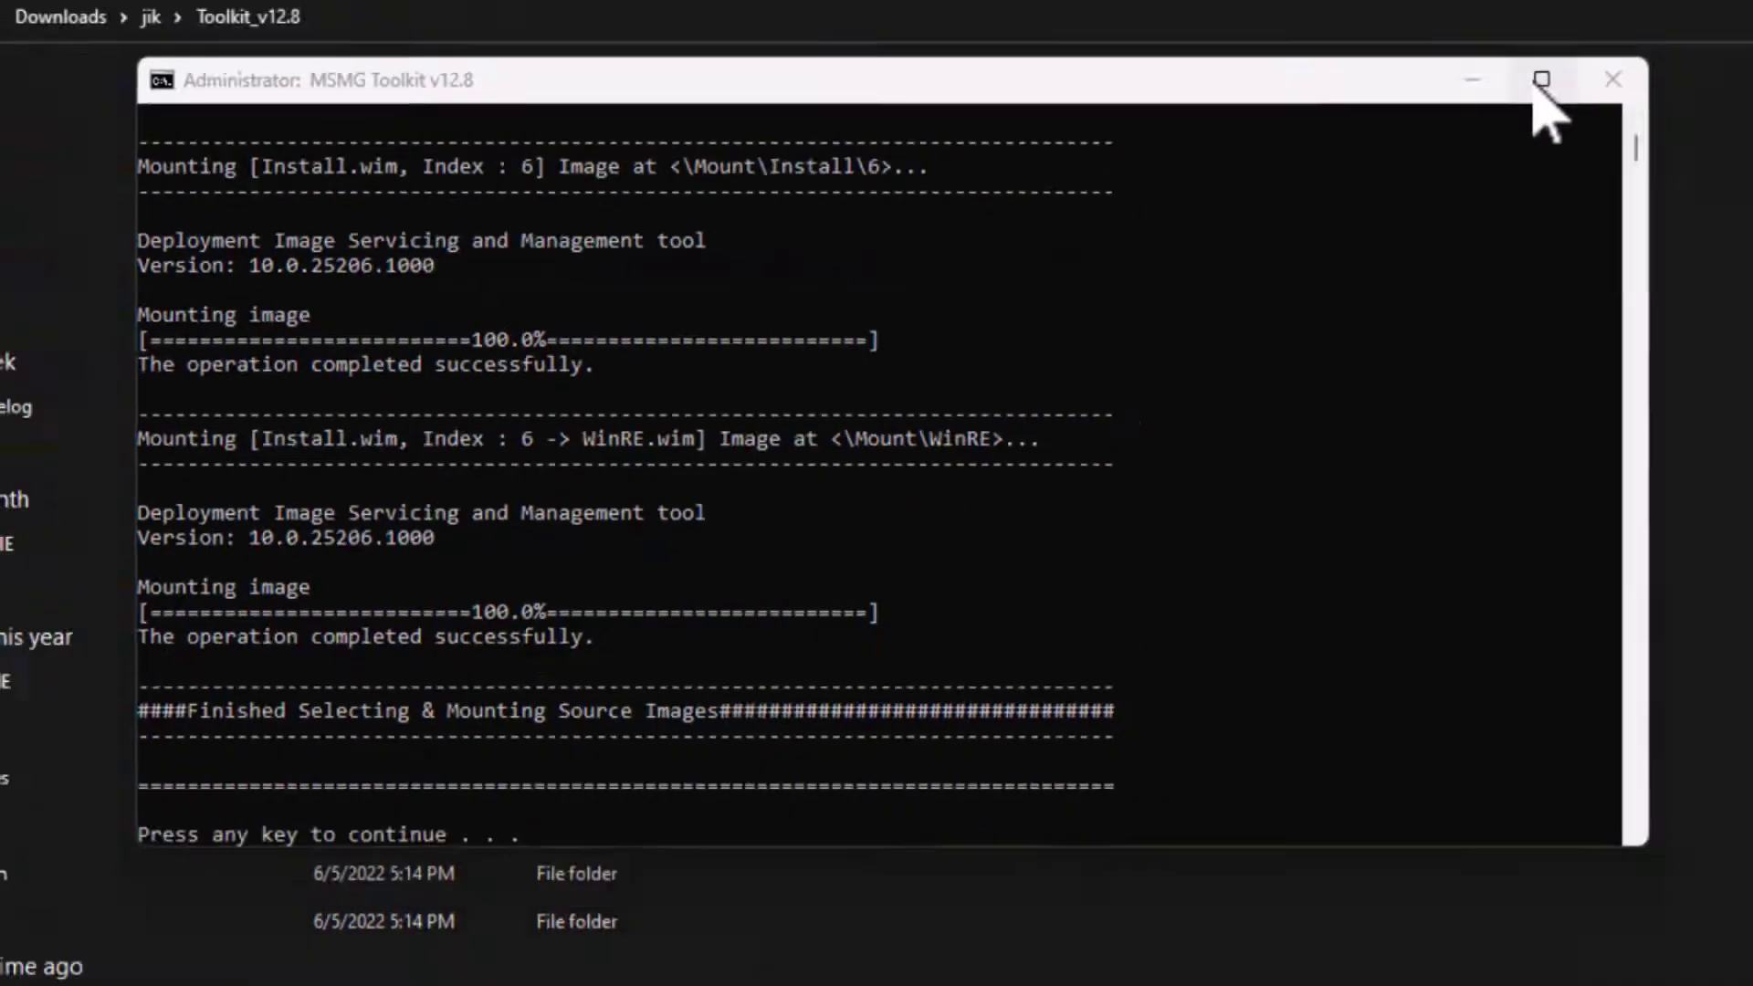
Step: Maximize the toolkit window and continue from the finished image mounting to the main menu
left_click(1657, 32)
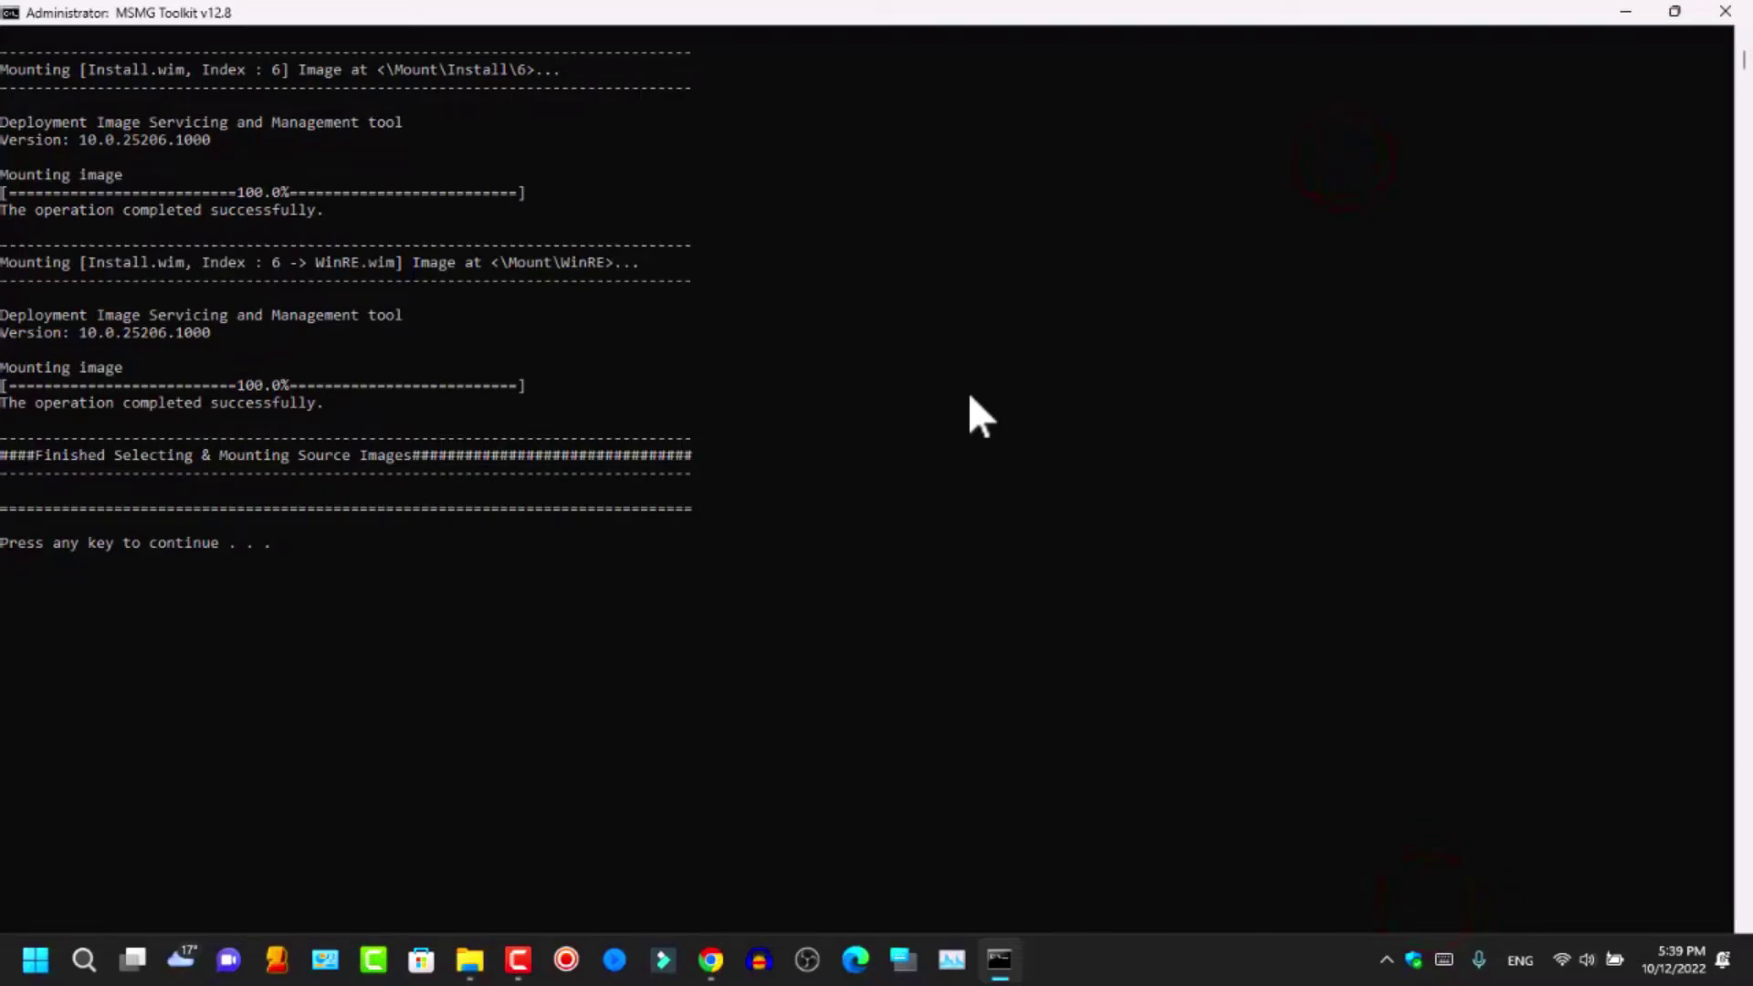
left_click(756, 971)
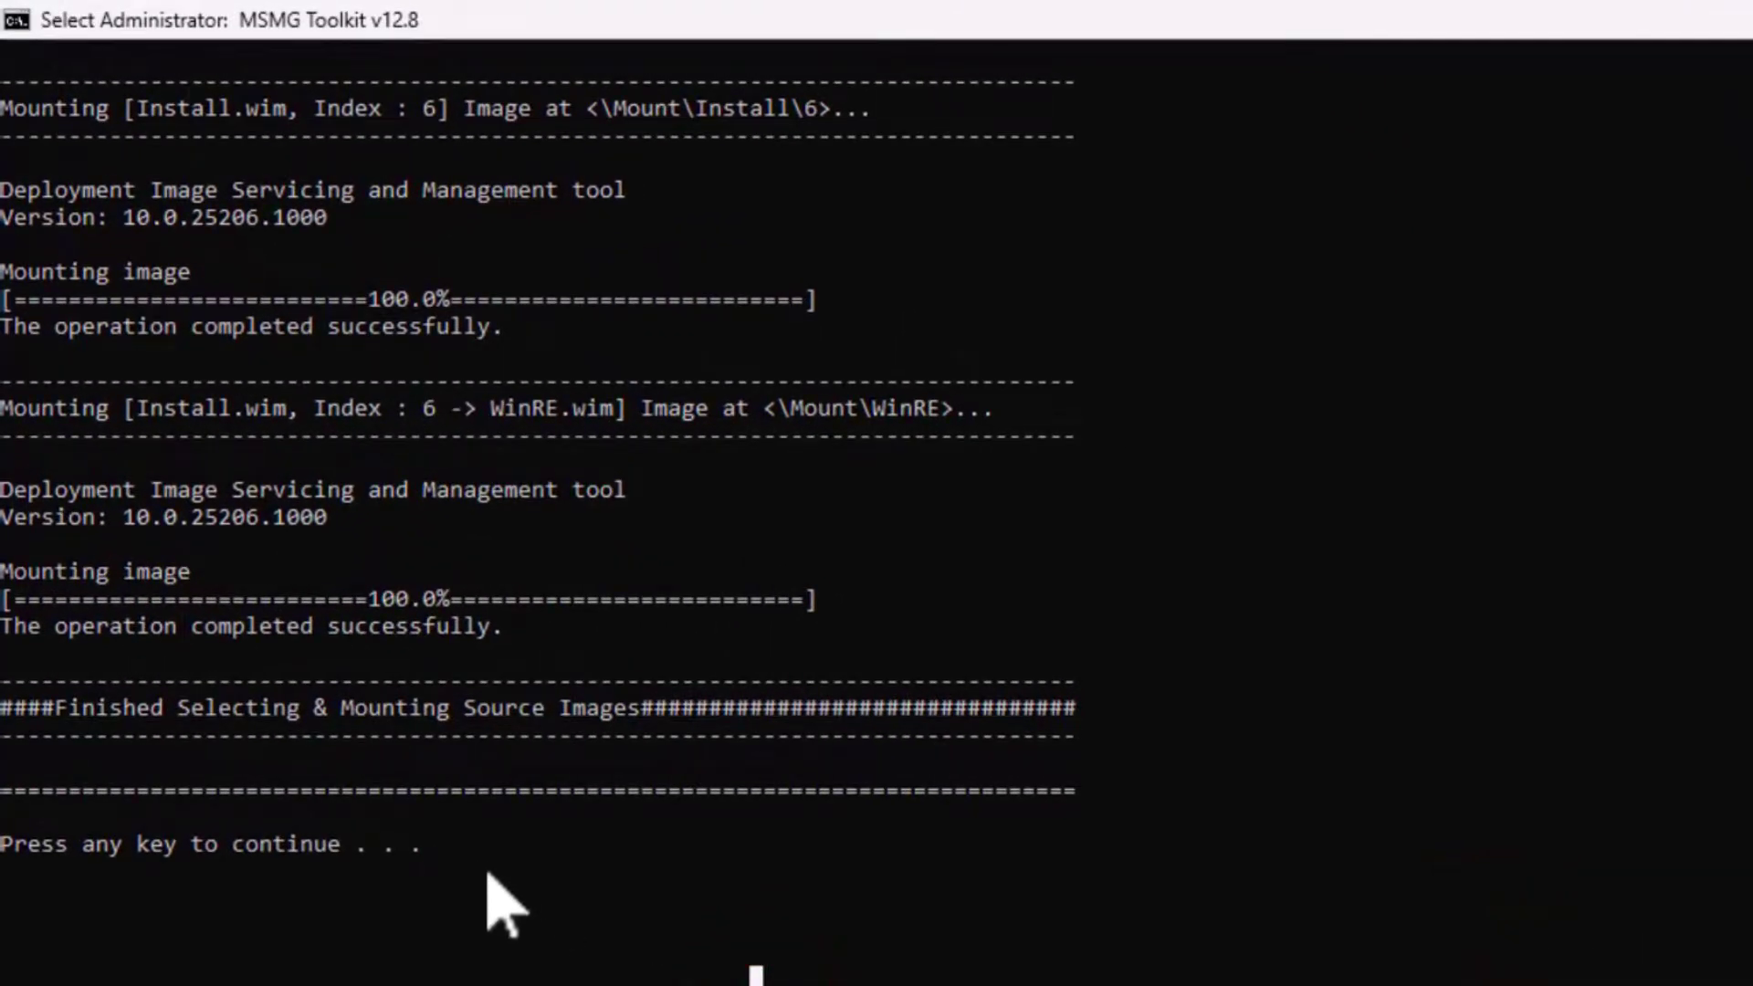
left_click(442, 841)
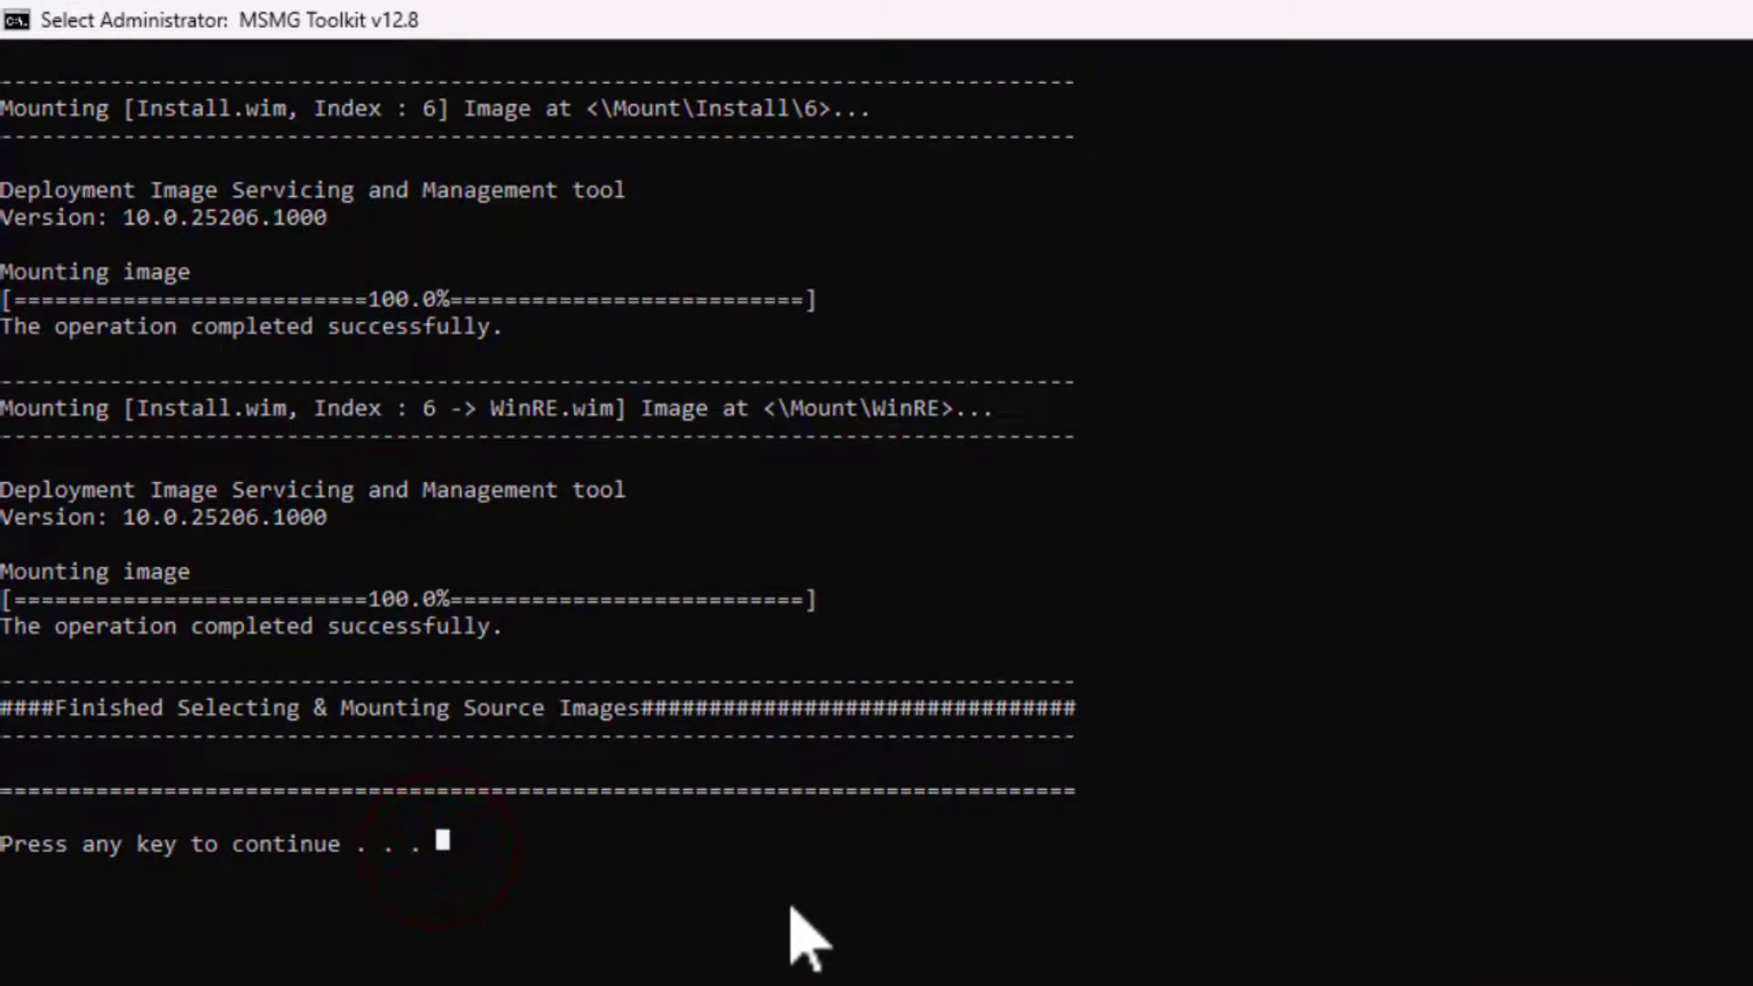
key("Return")
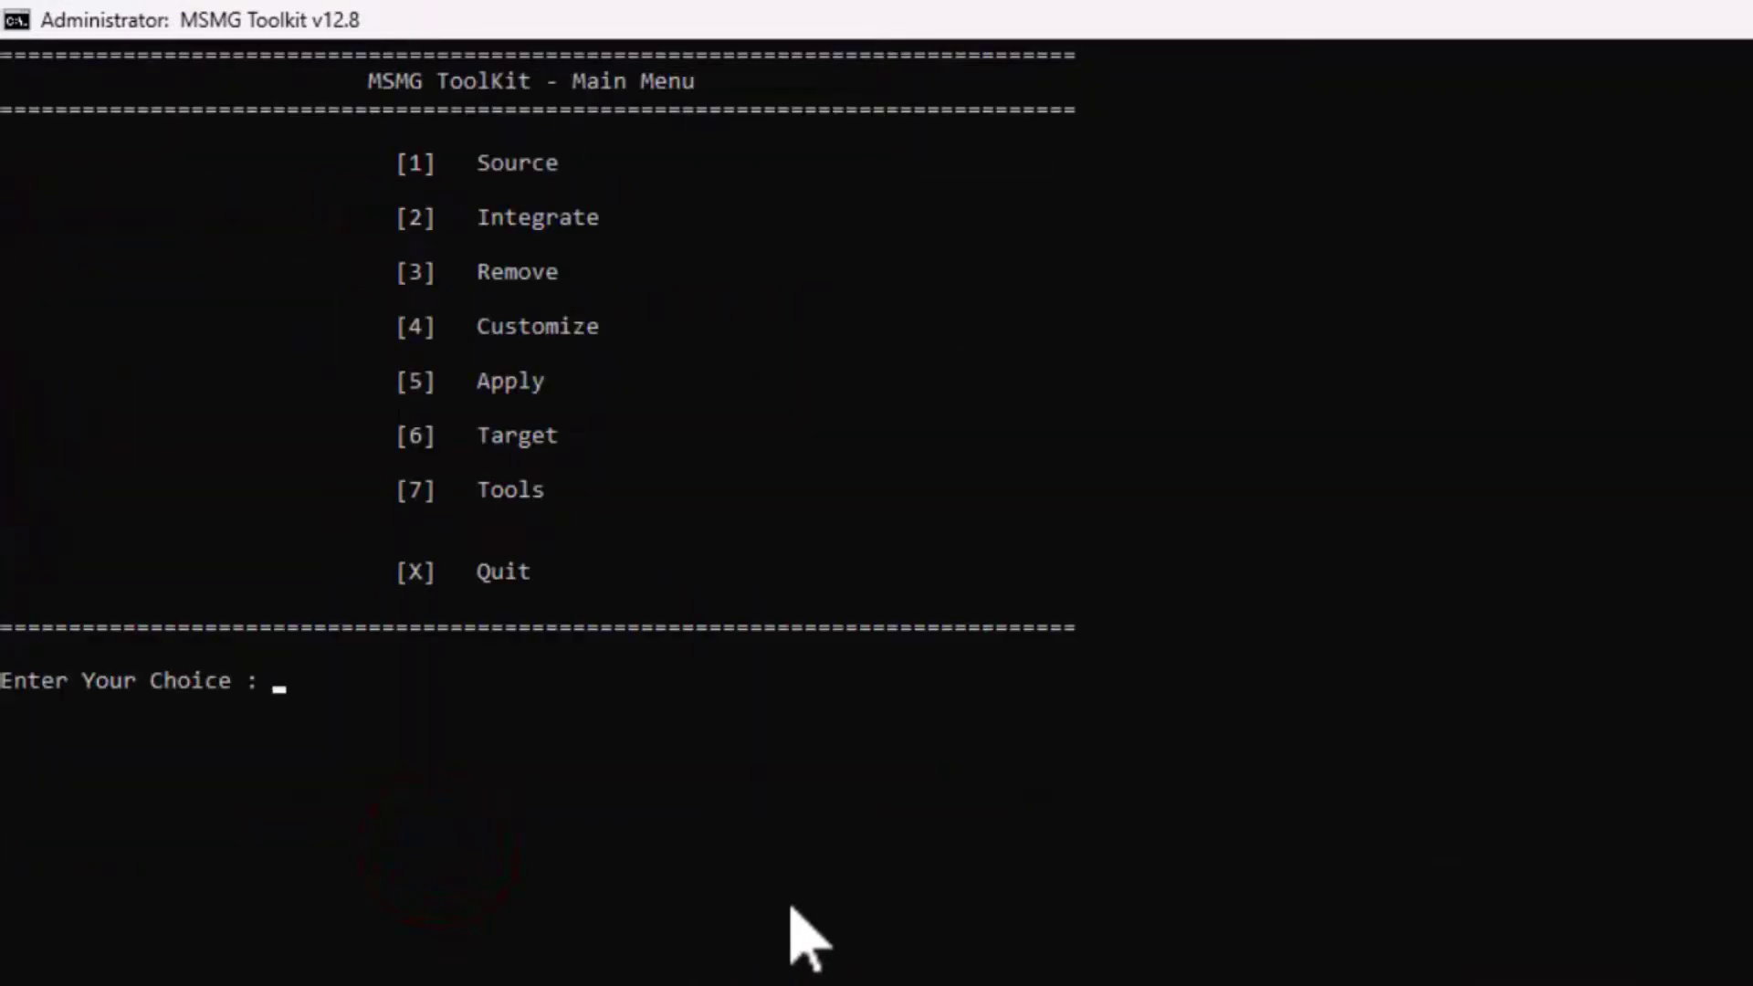
left_click_drag(416, 161, 571, 169)
left_click(496, 215)
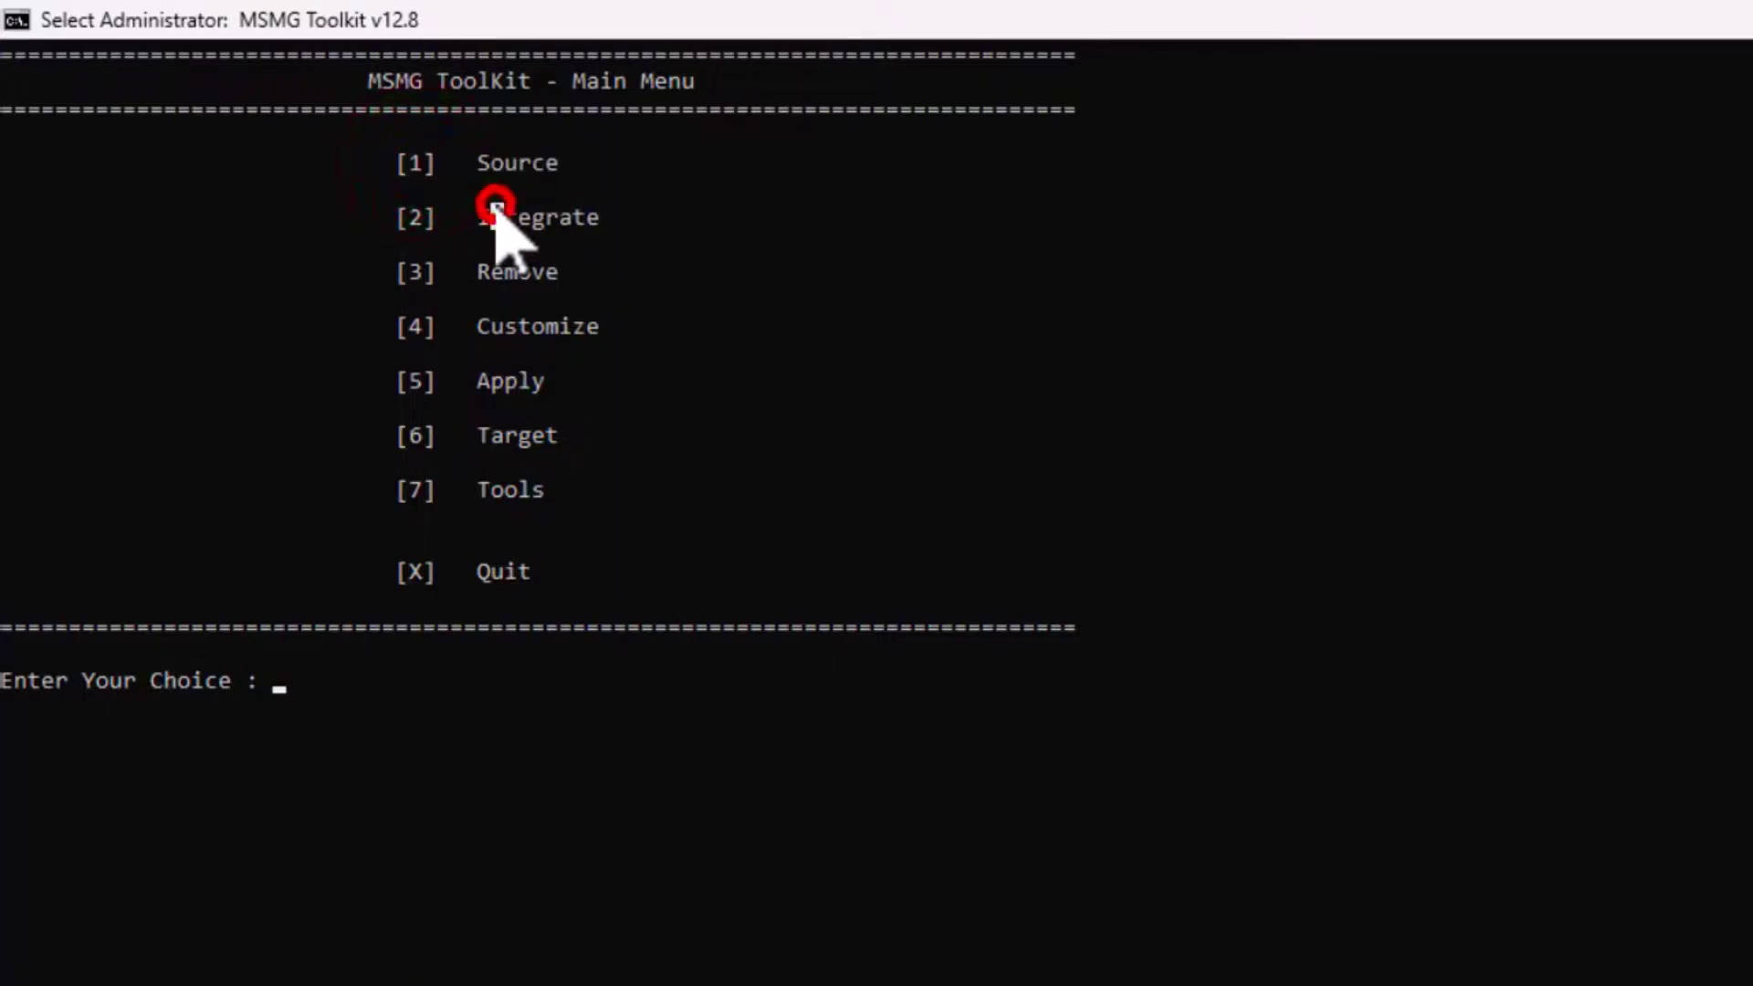
Step: Open the Integrate menu and check the Windows Language Packs option, declining to continue with the integration
left_click_drag(519, 224, 622, 227)
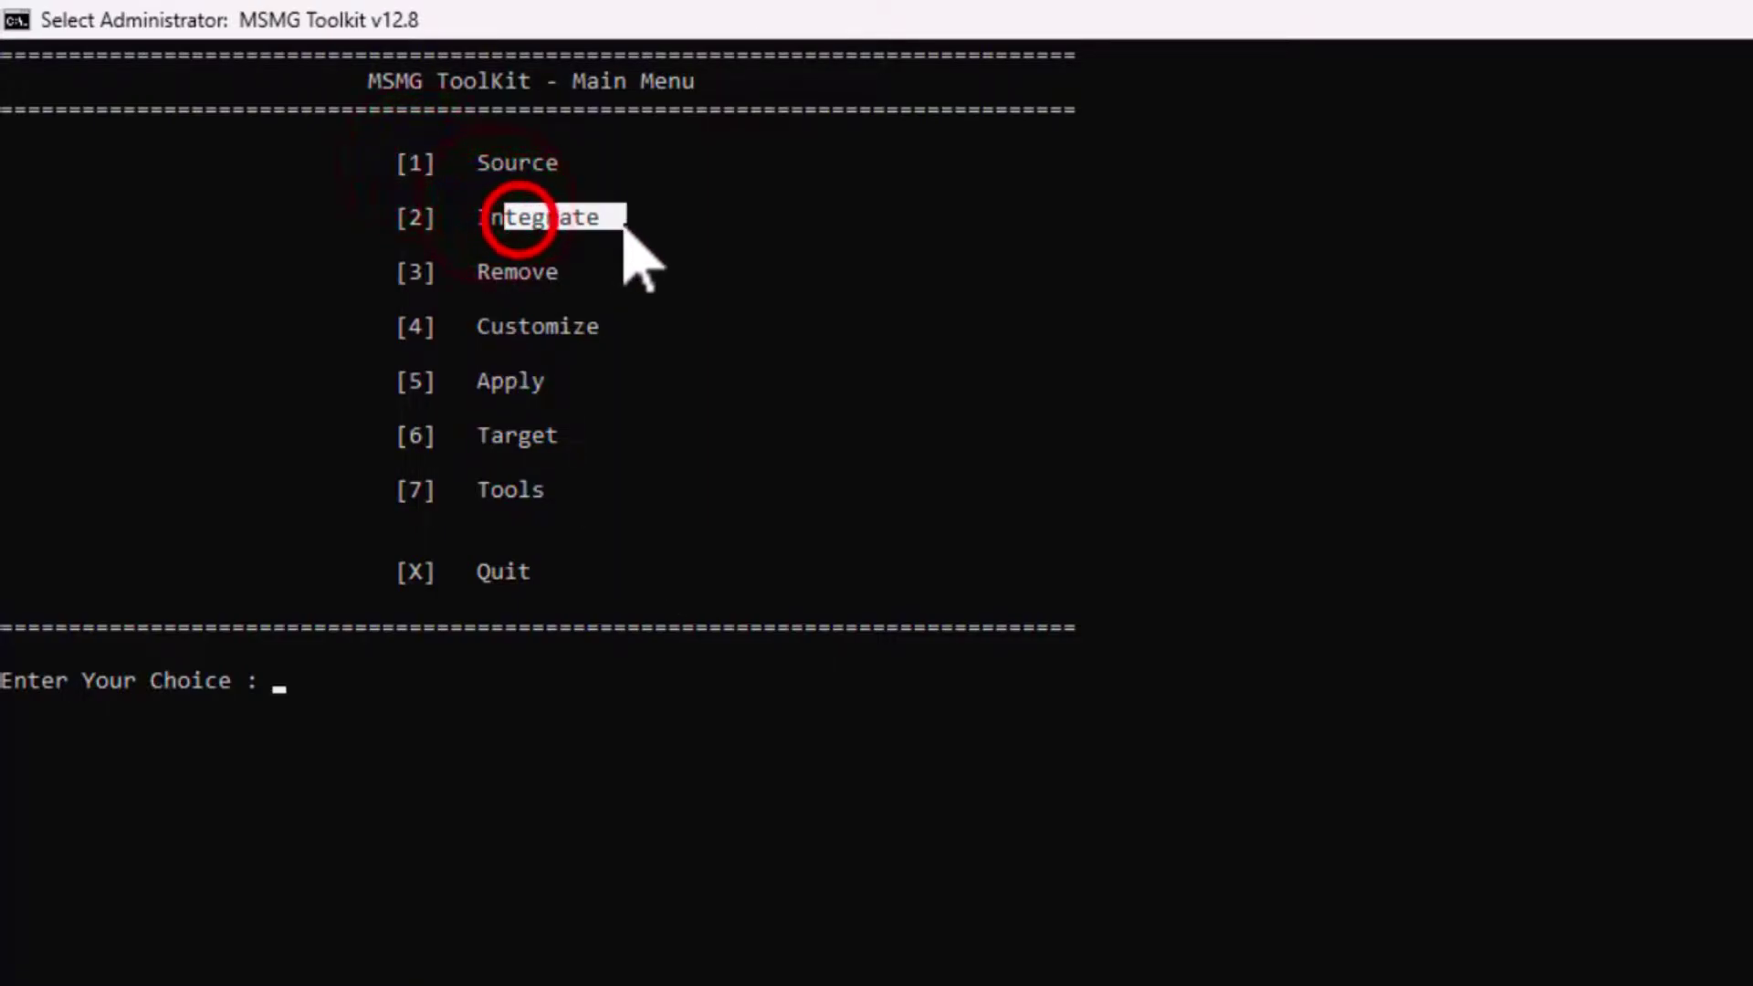
left_click(274, 683)
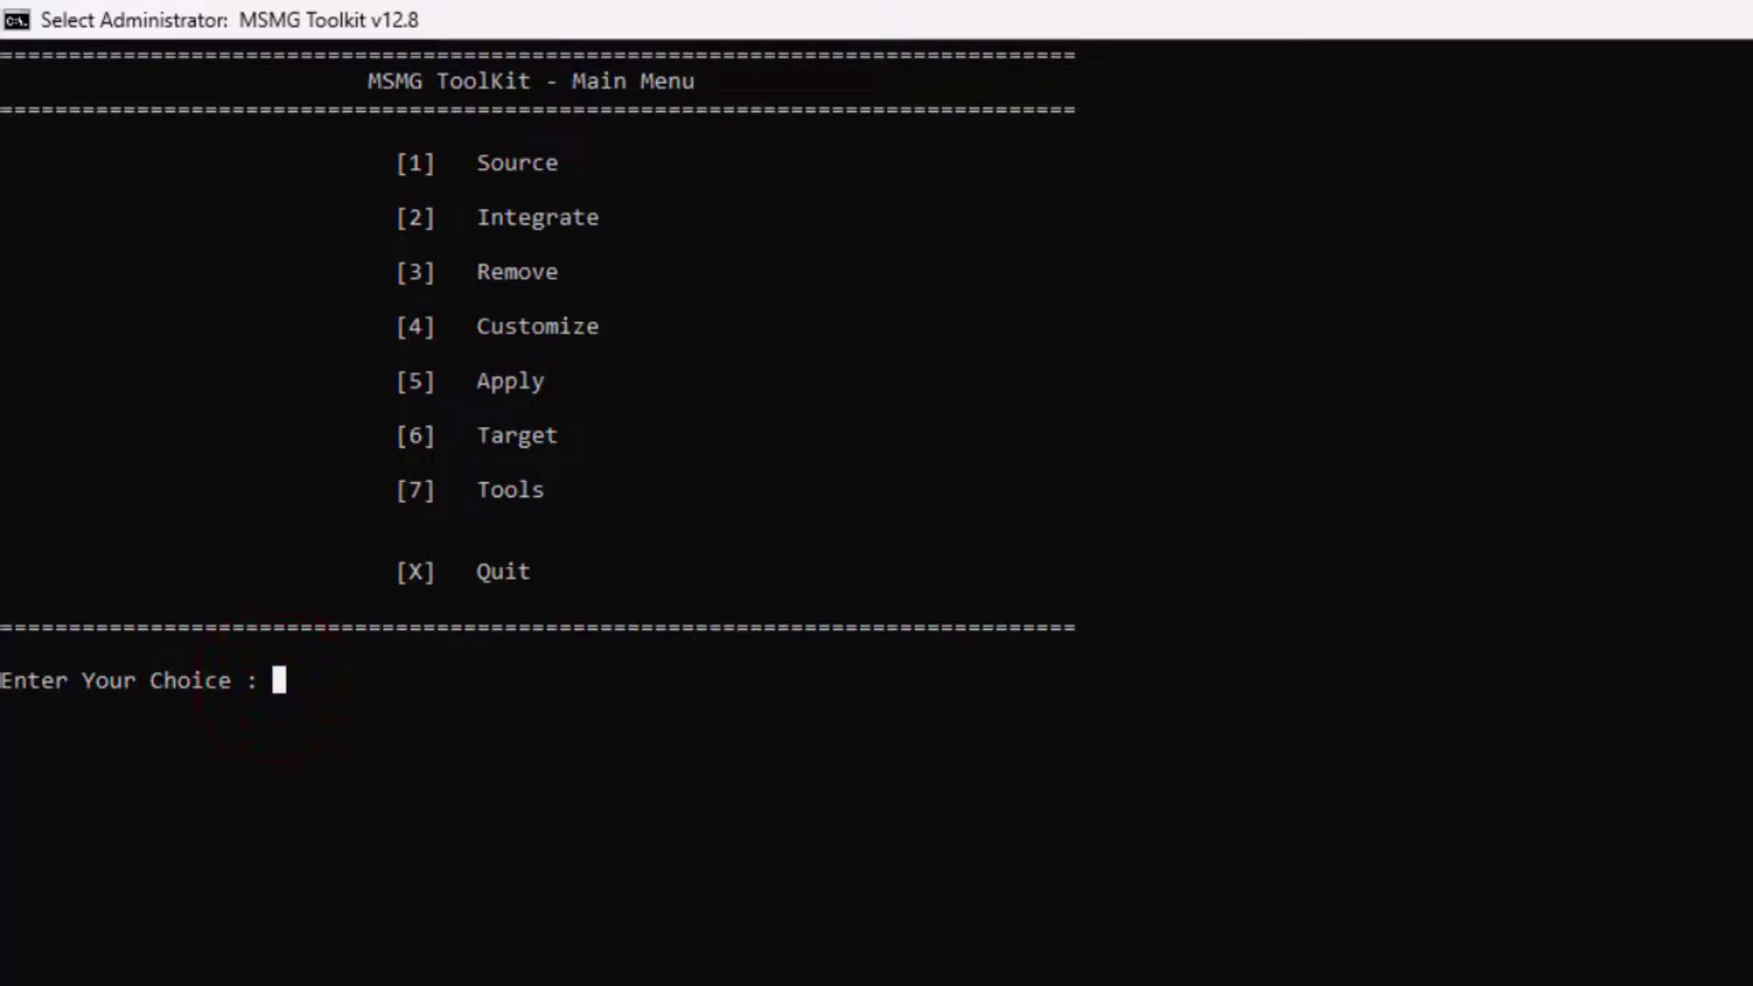
key("Escape")
type("2")
key("Return")
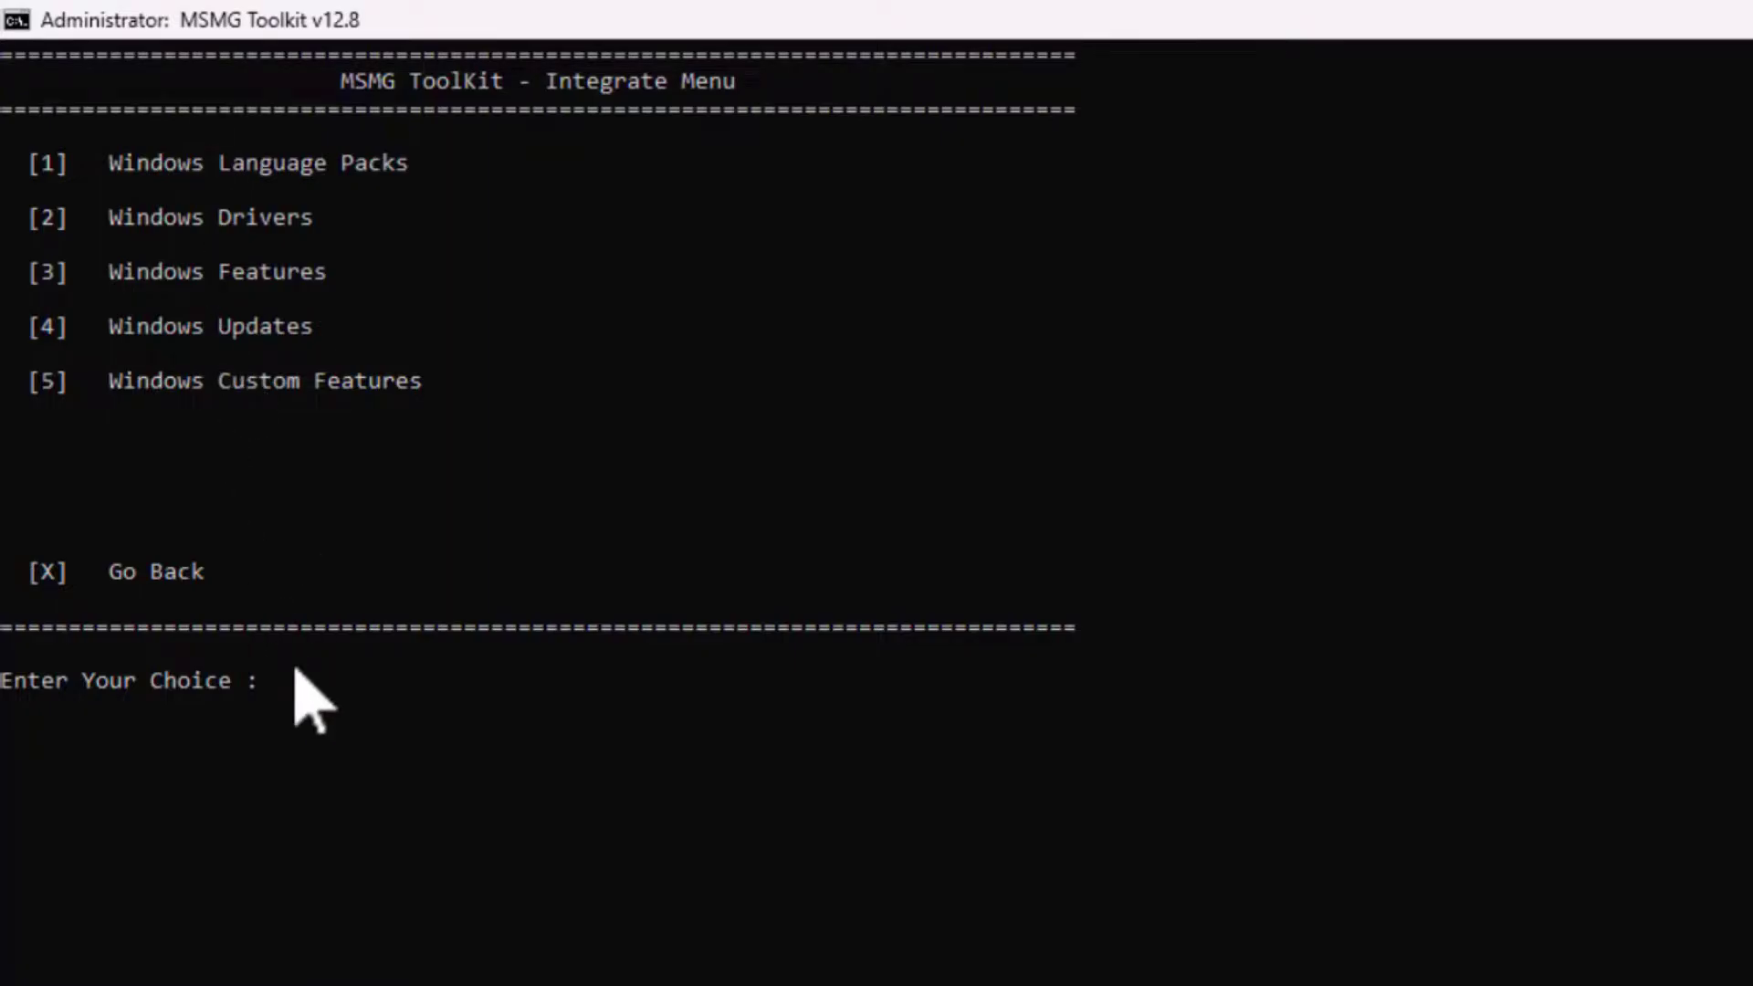
type("1")
key("Return")
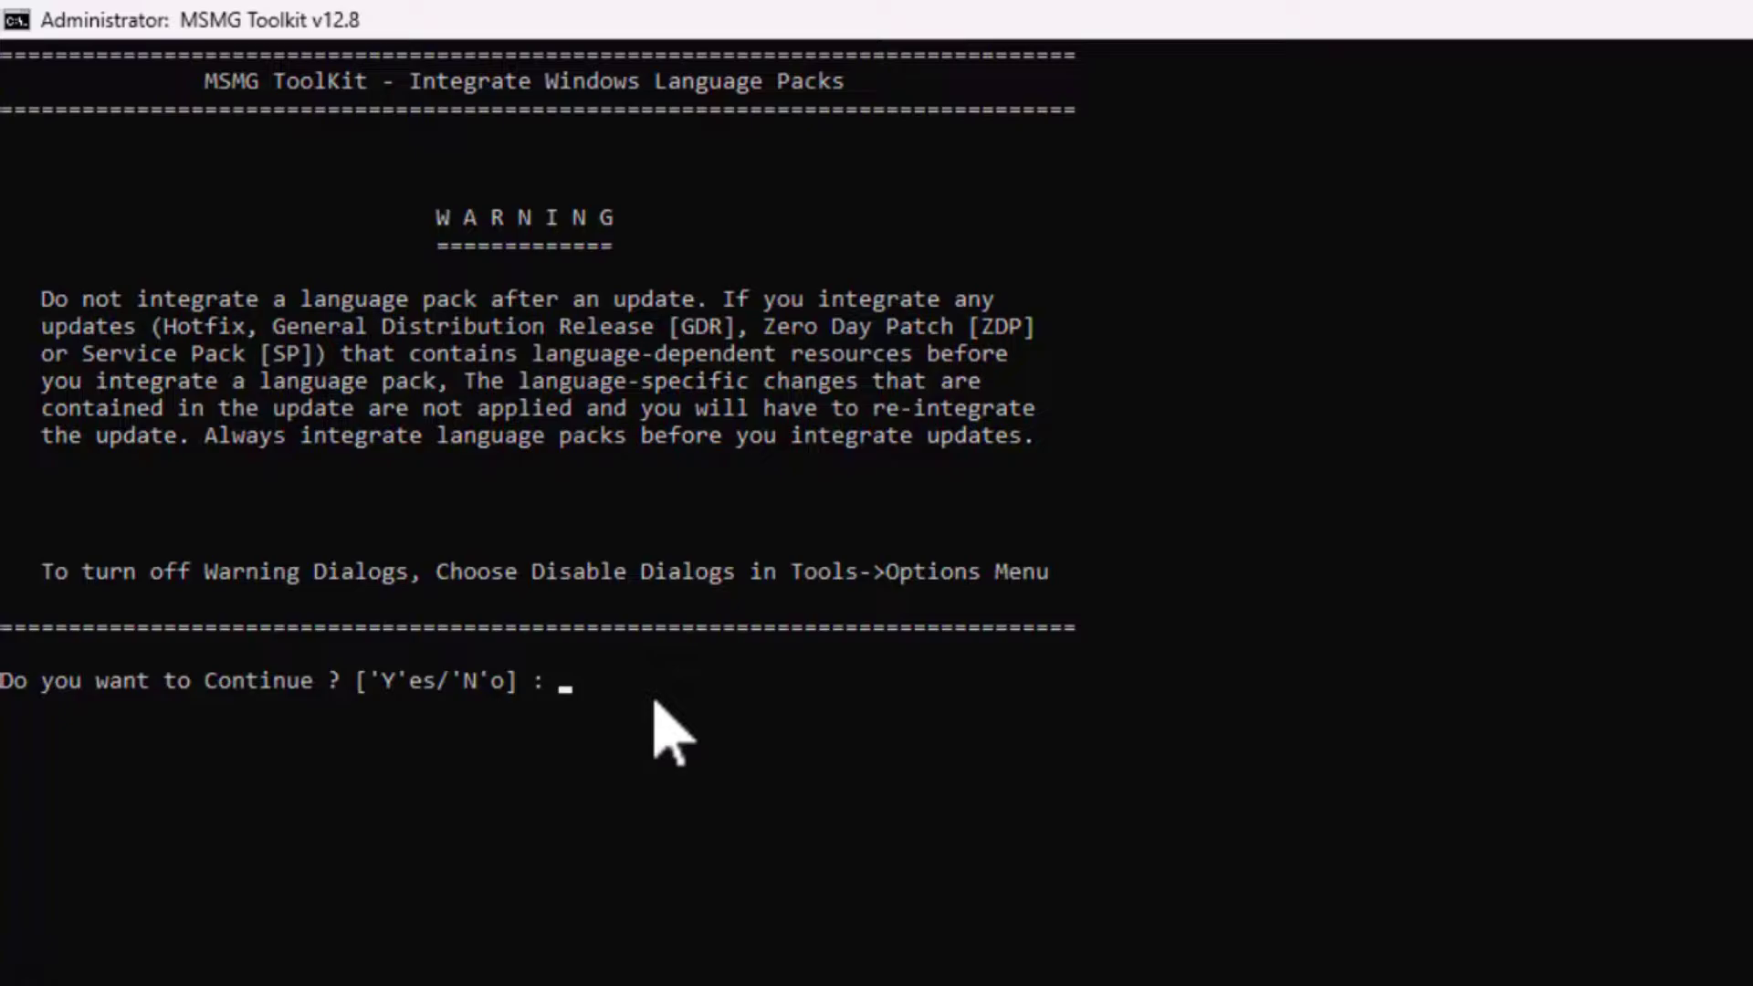
type("n")
key("Return")
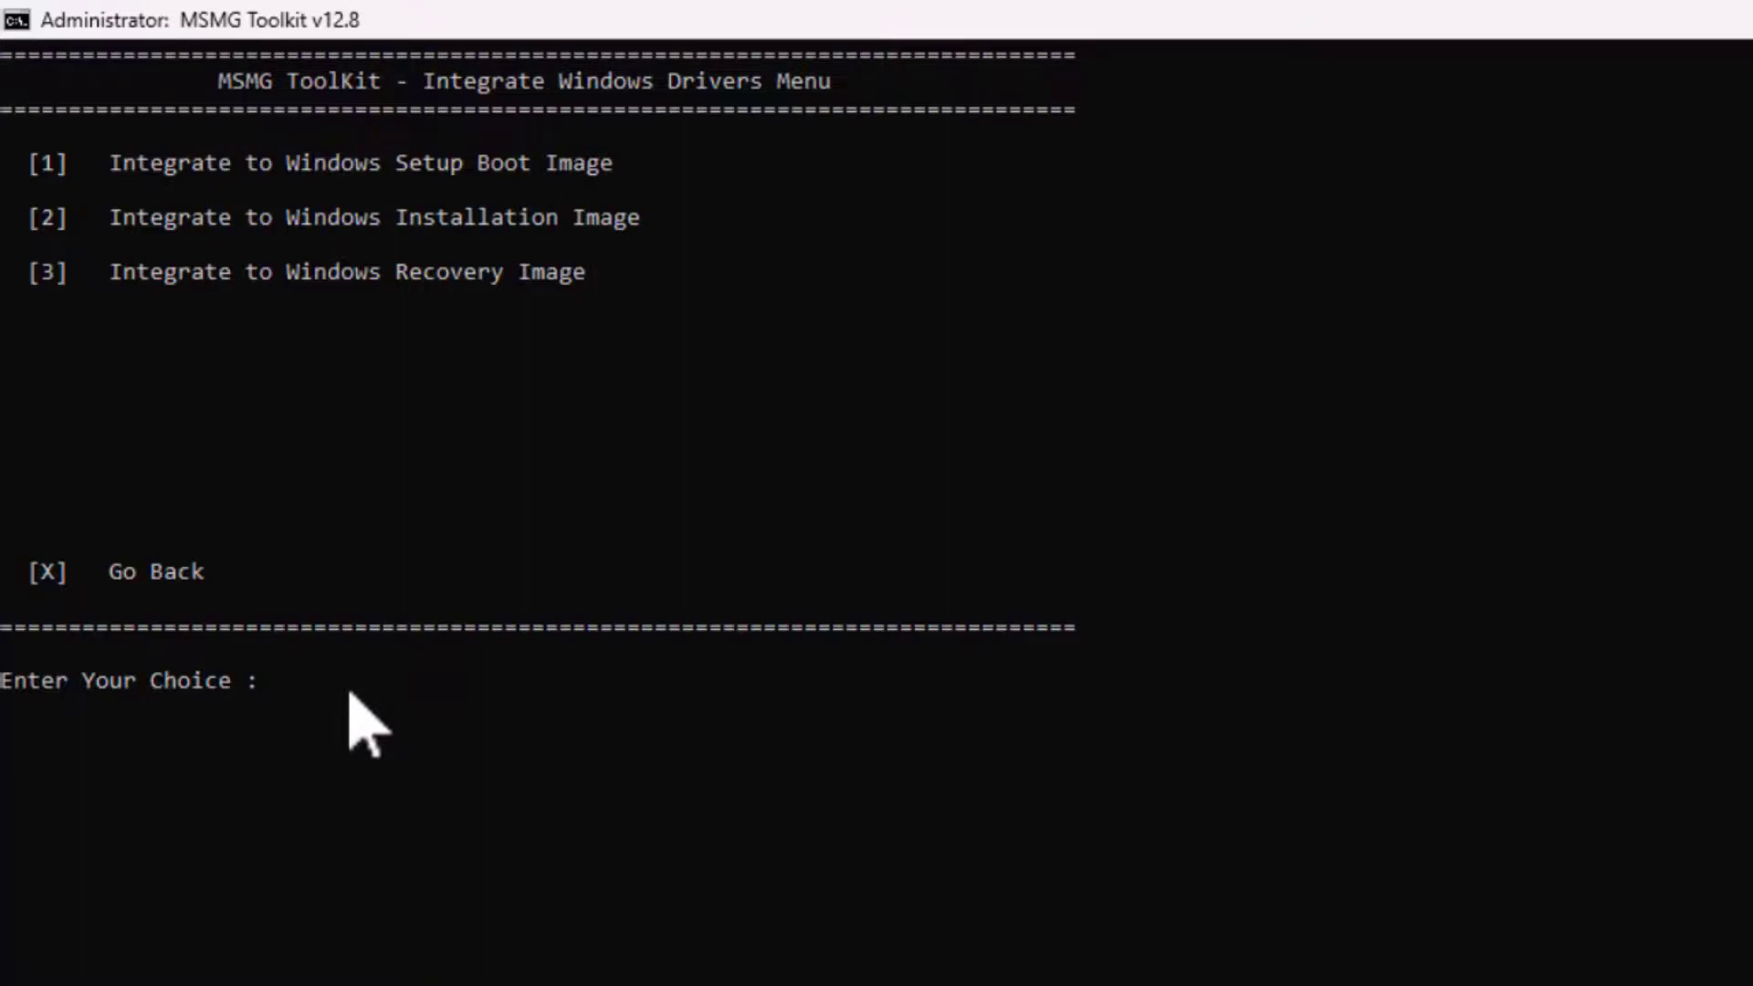
Step: Review the Windows Drivers, Windows Features and Windows Updates integration options without integrating anything
type("x")
key("Return")
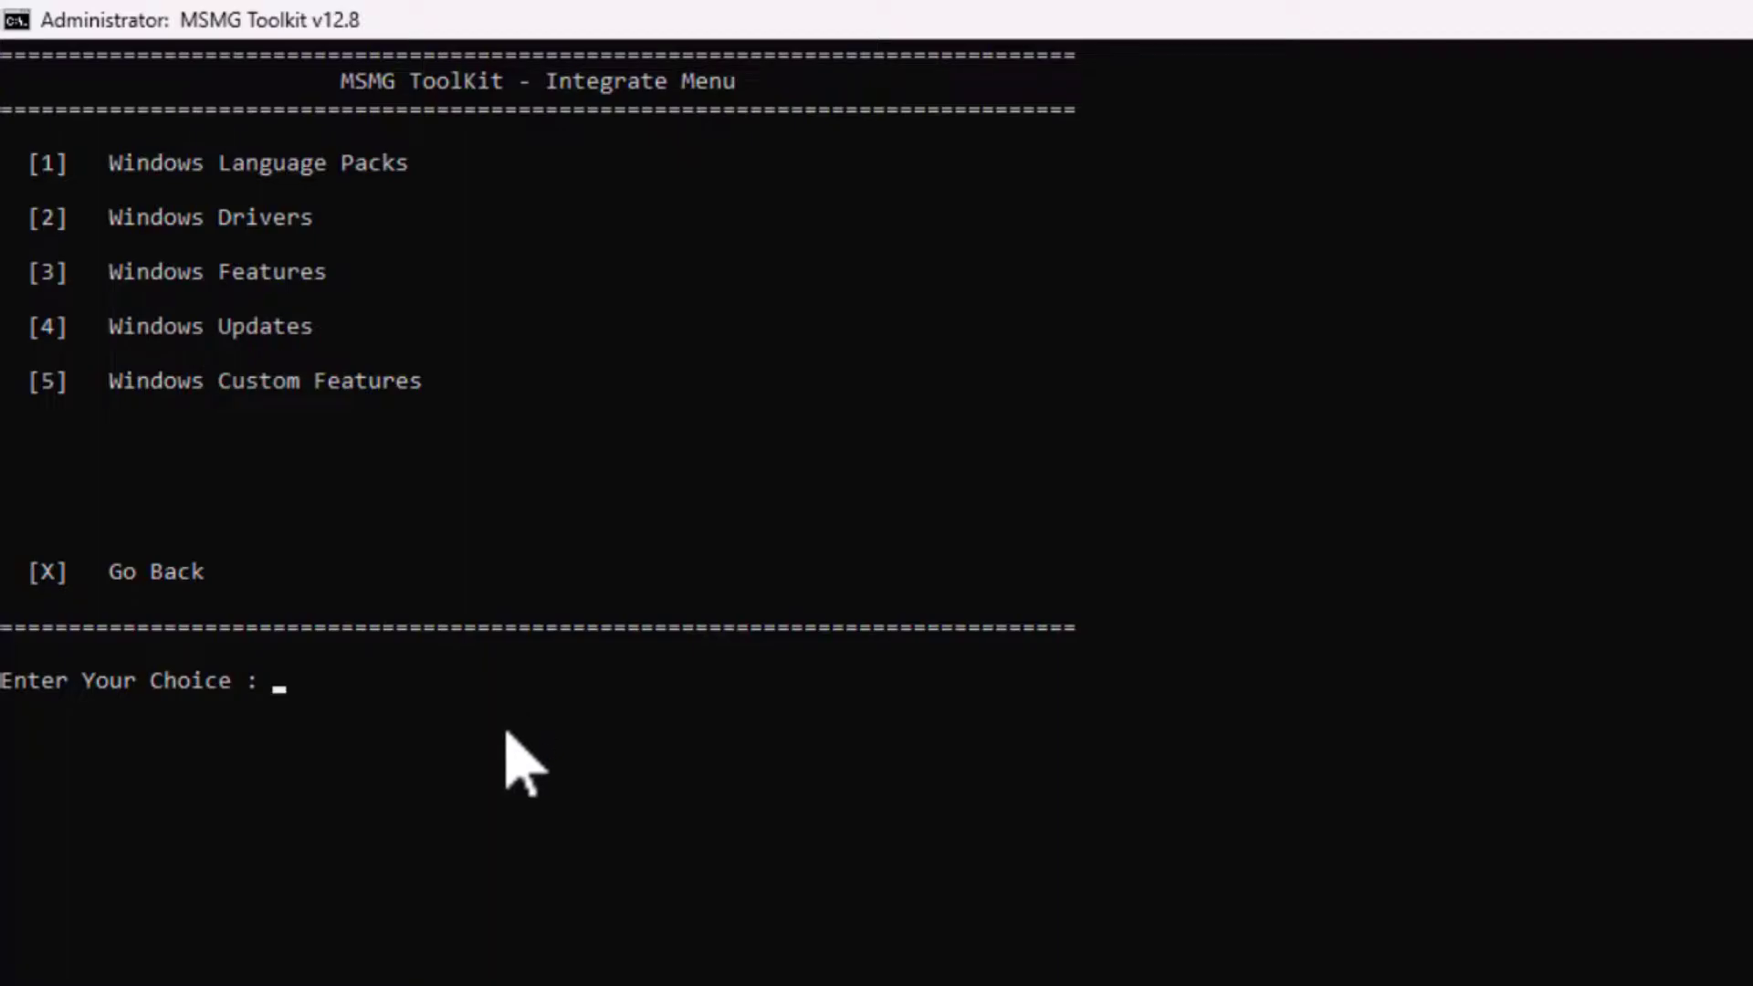
type("3")
key("Return")
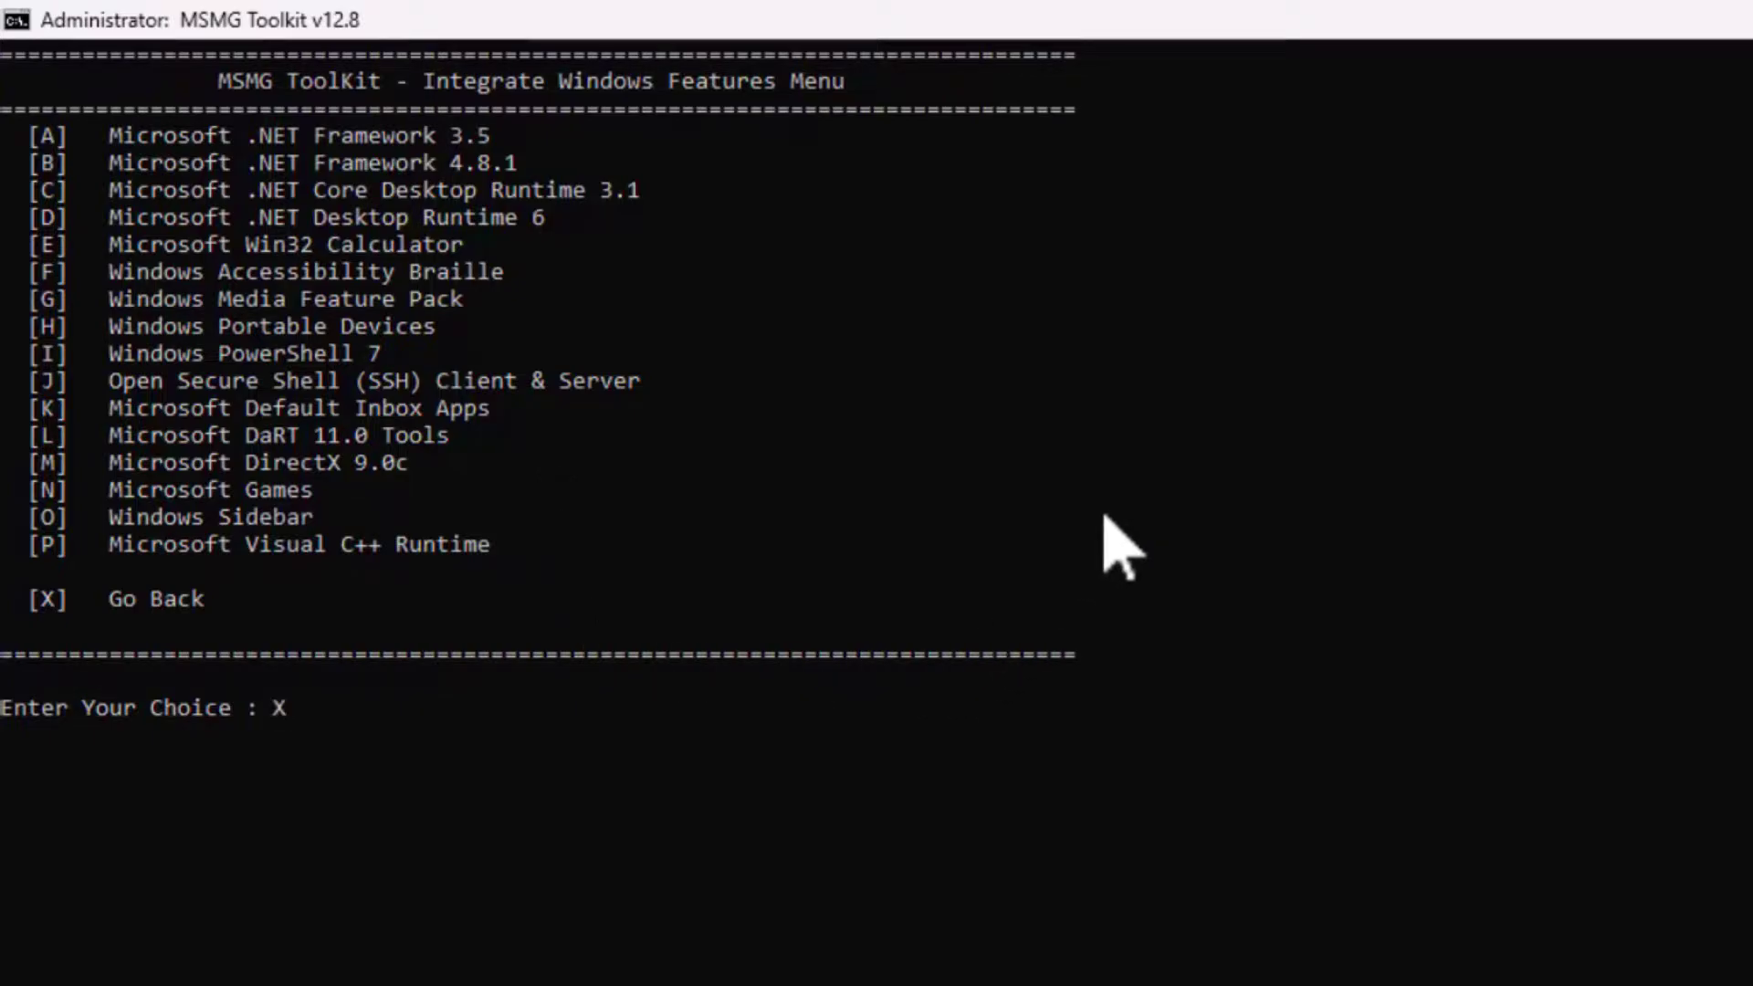
key("Return")
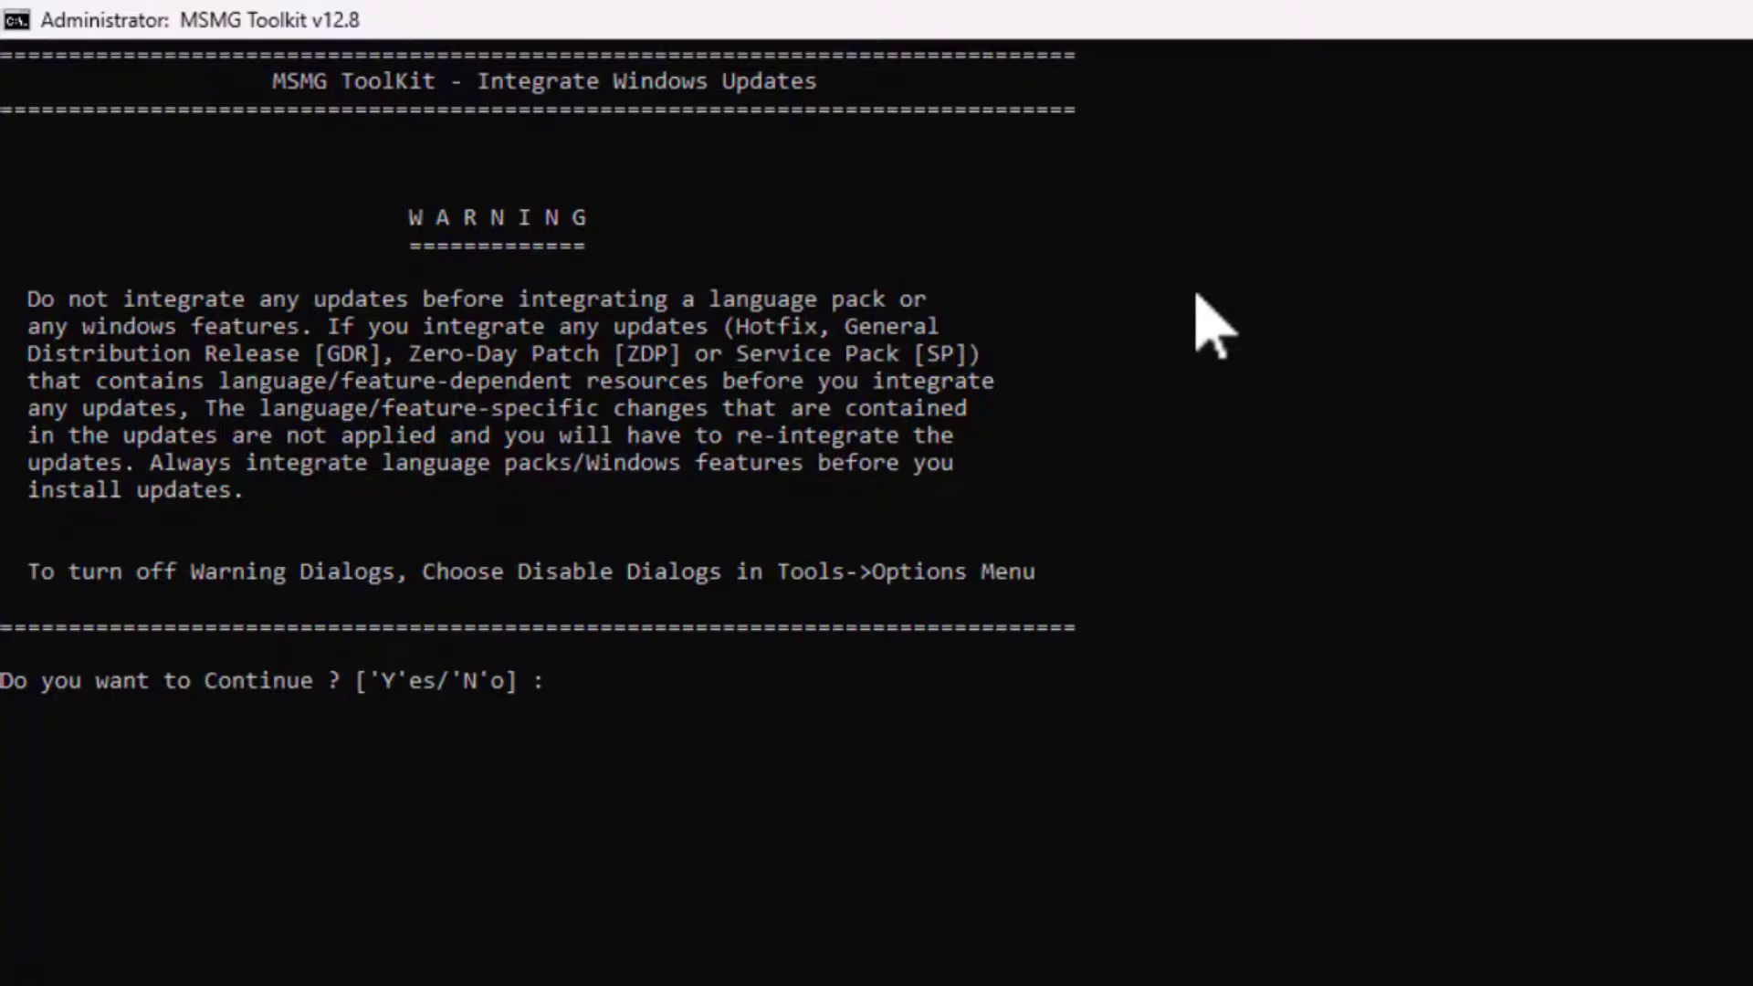
key("n")
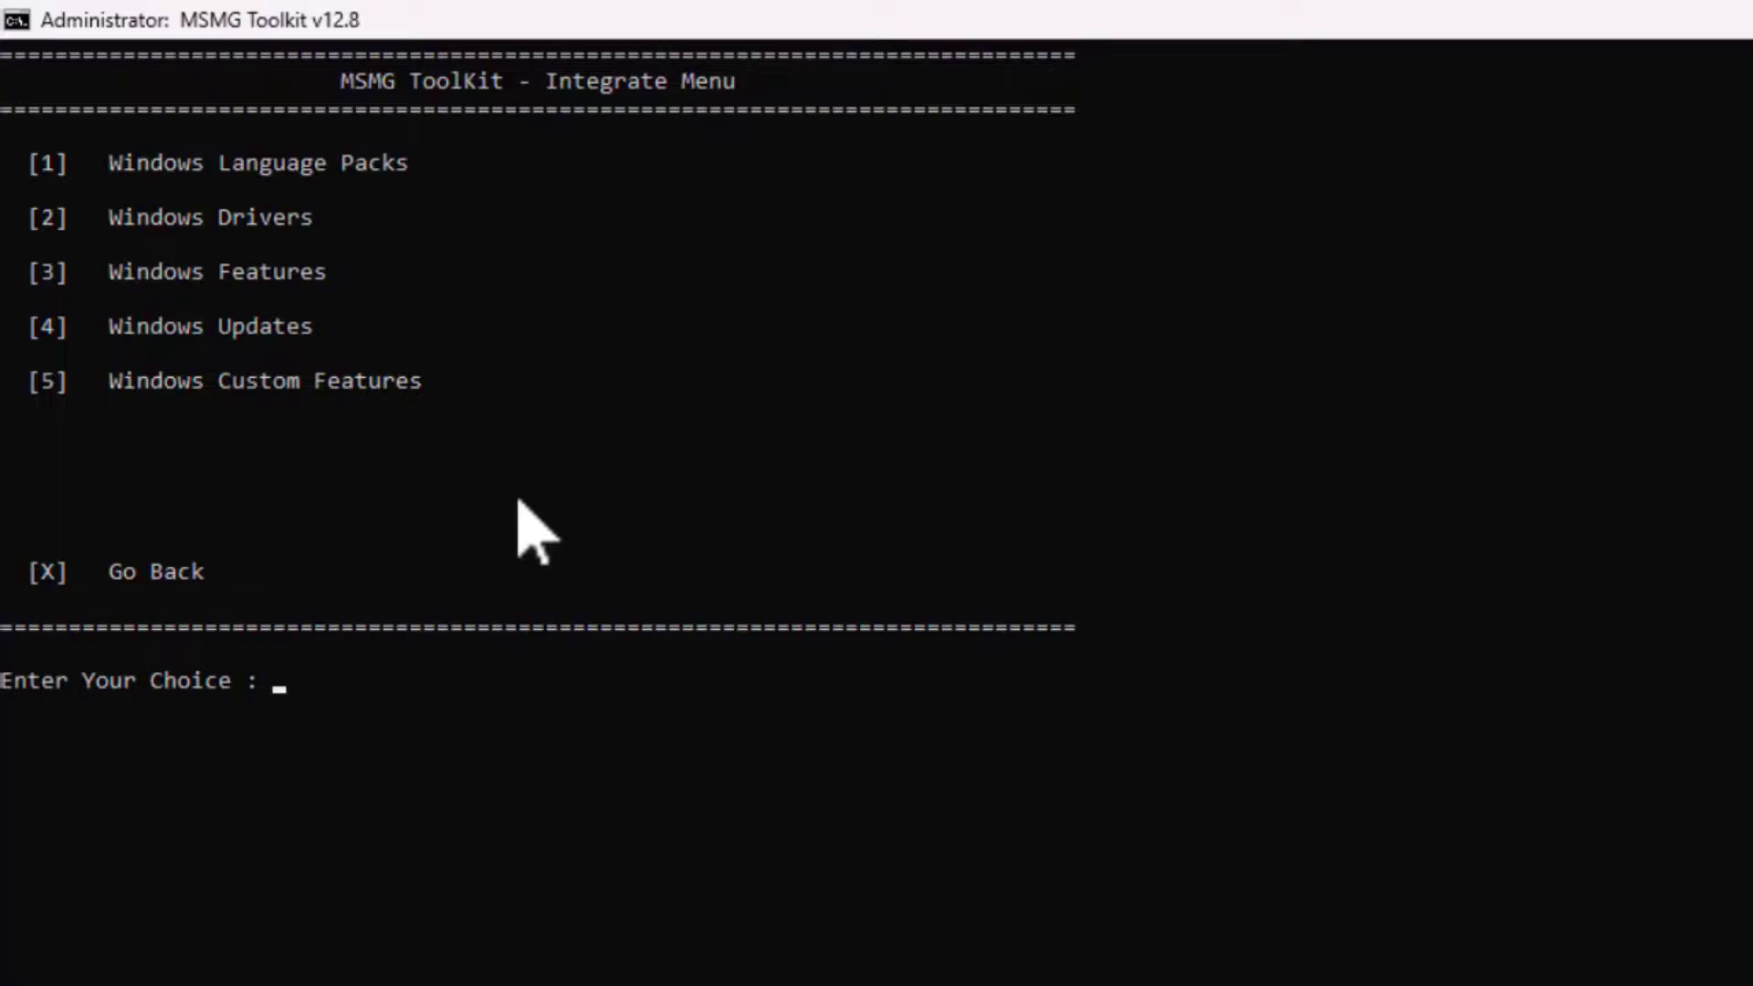
Step: Return from the Integrate menu to the main menu and open the Remove menu
type("x")
key("Return")
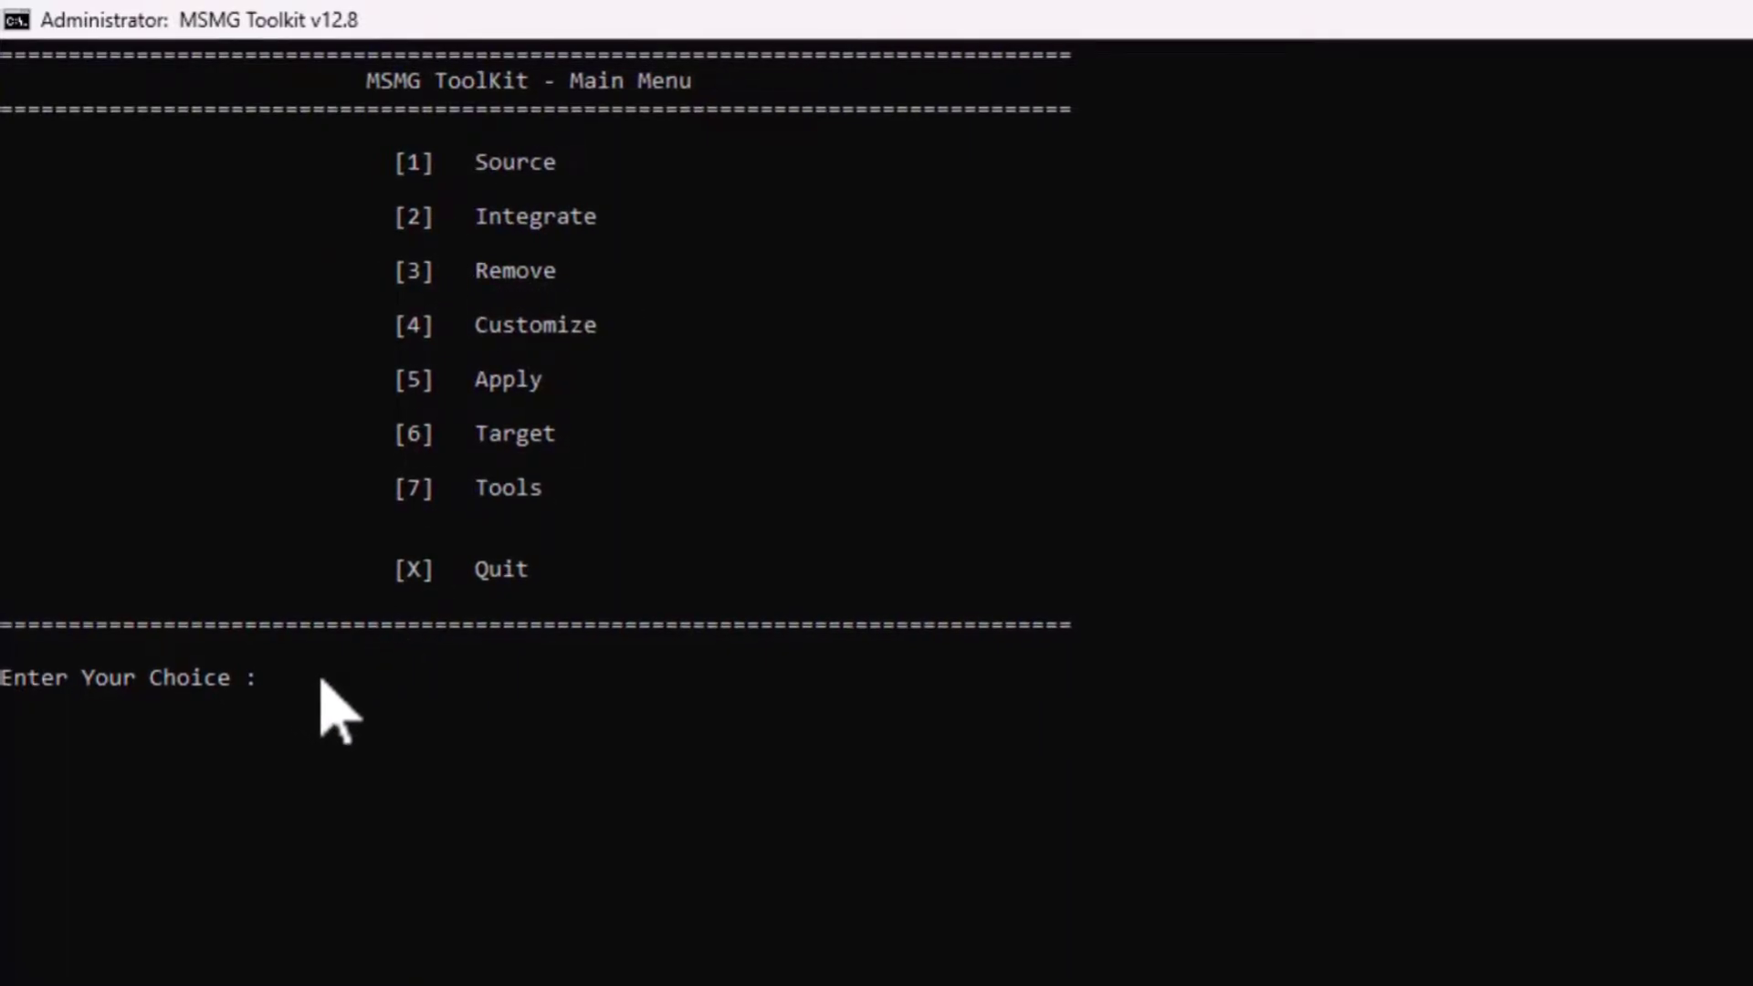
type("3")
key("Return")
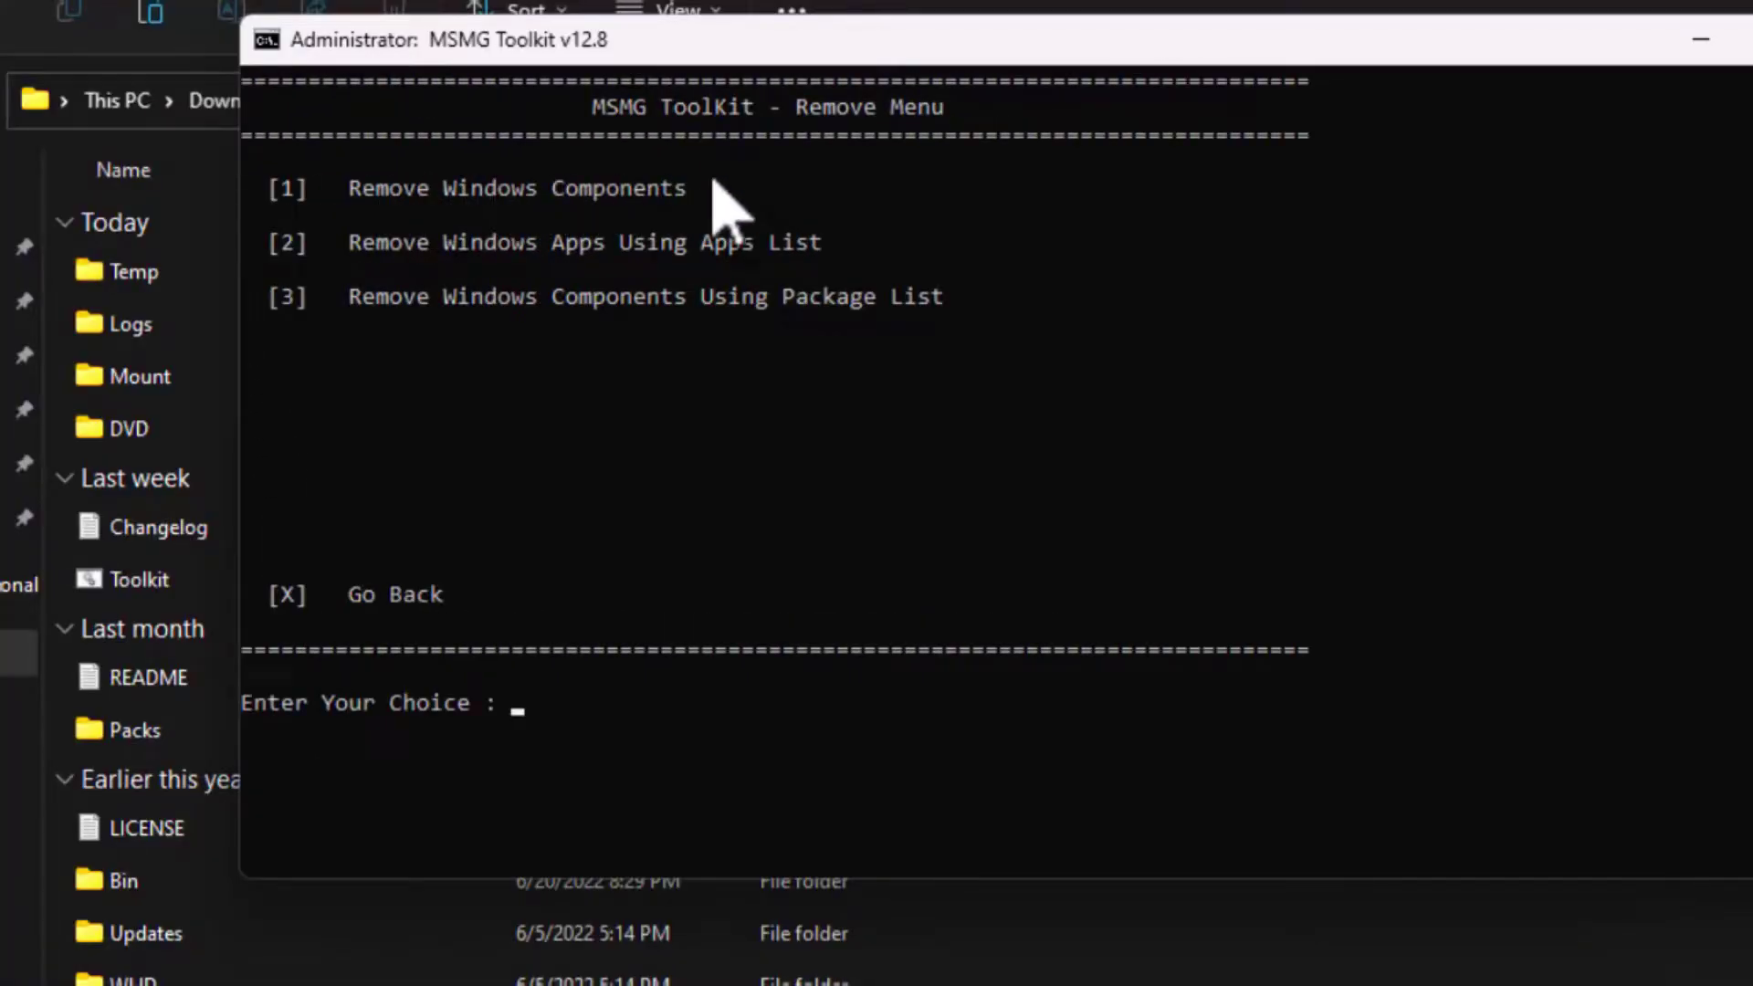
Step: Examine the options for removing Windows apps using an apps list and Windows components using a package list
left_click(796, 240)
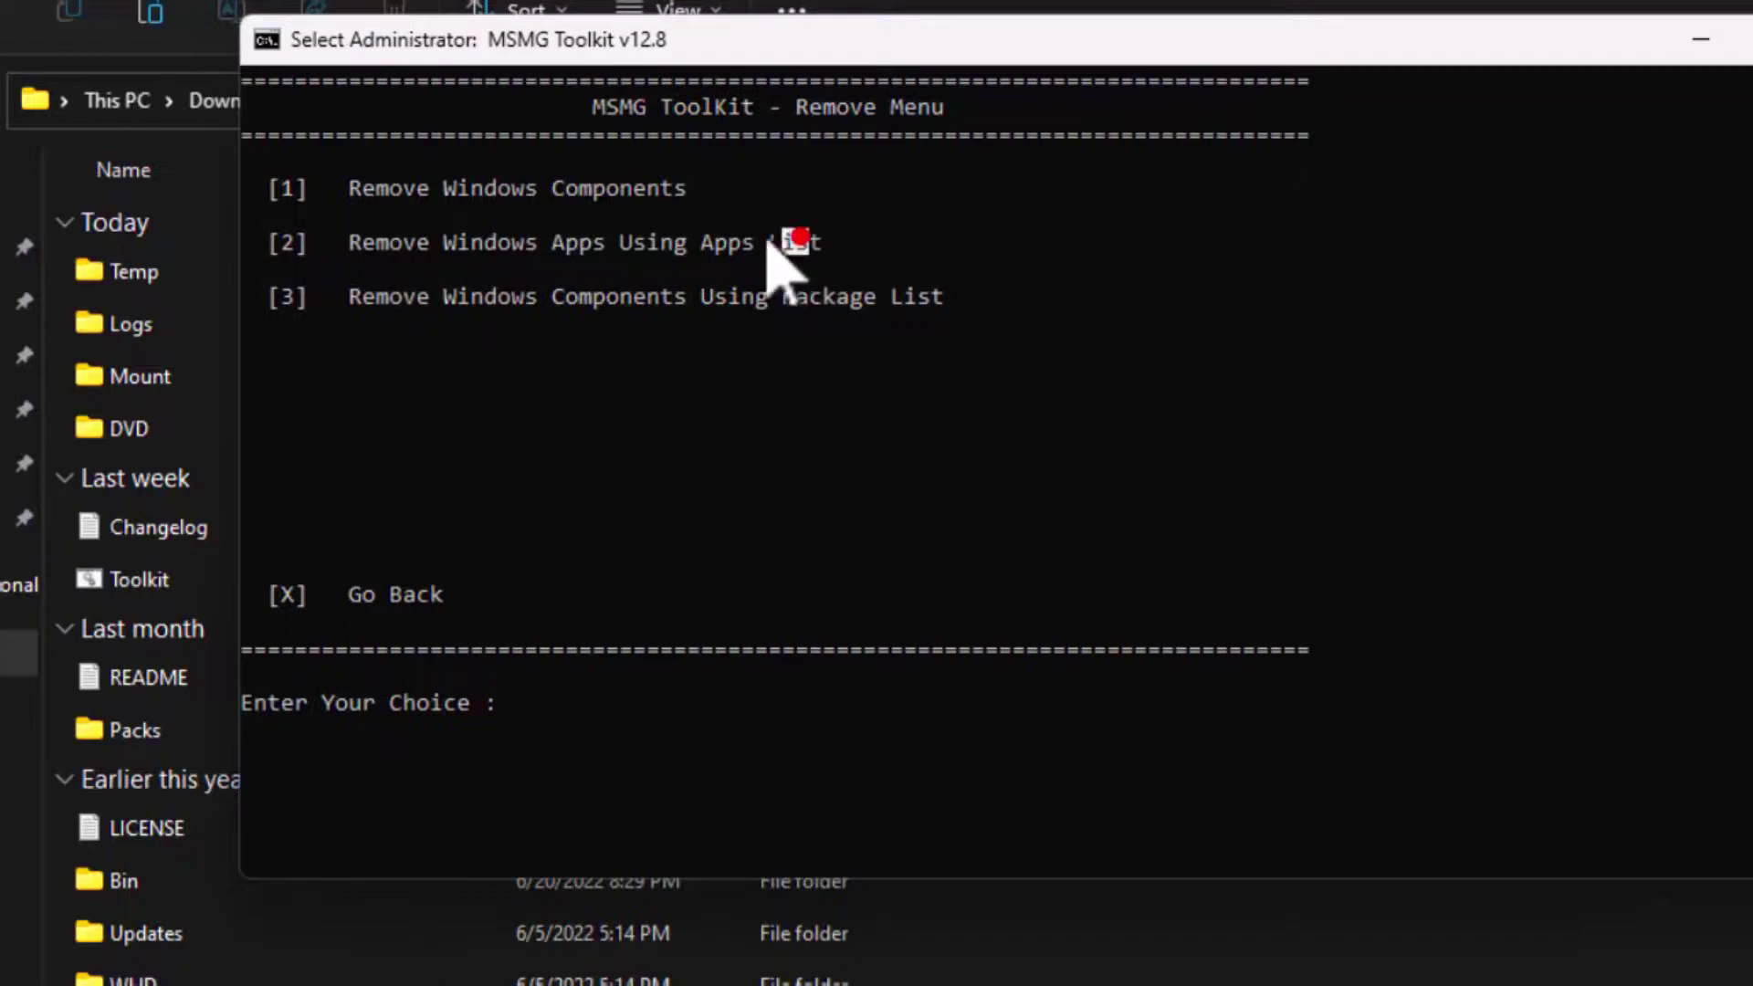
left_click_drag(796, 240, 485, 237)
left_click_drag(897, 288, 376, 301)
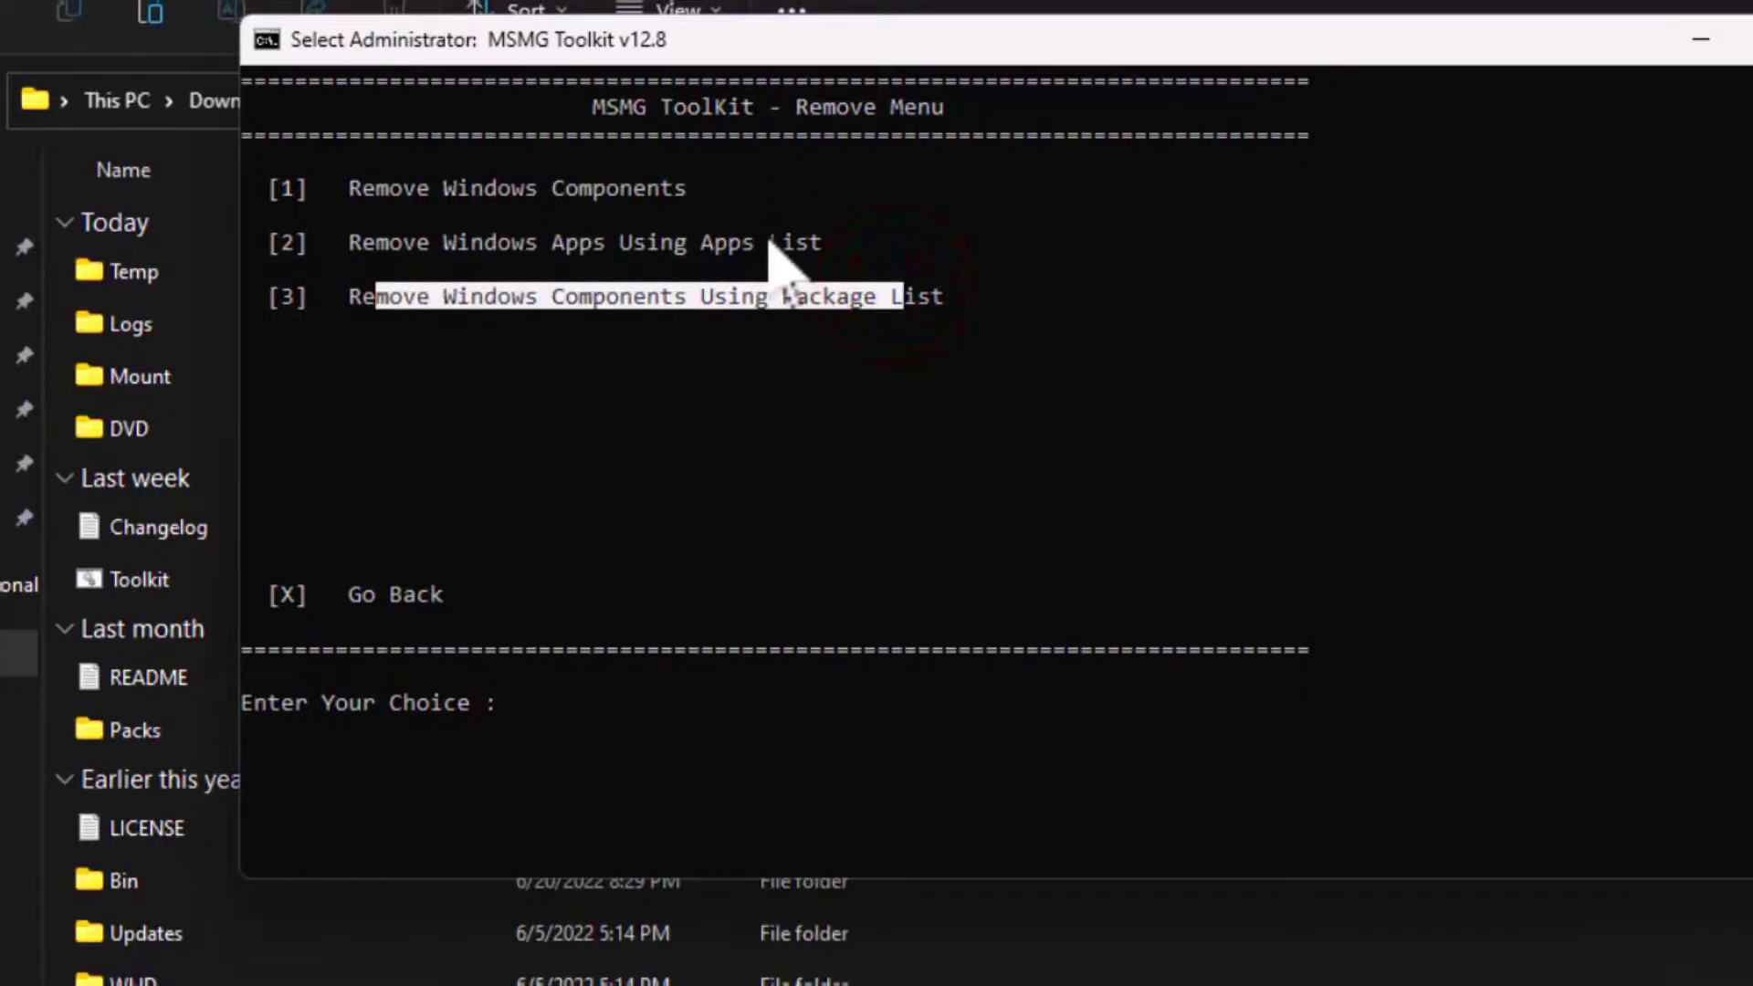
left_click(837, 60)
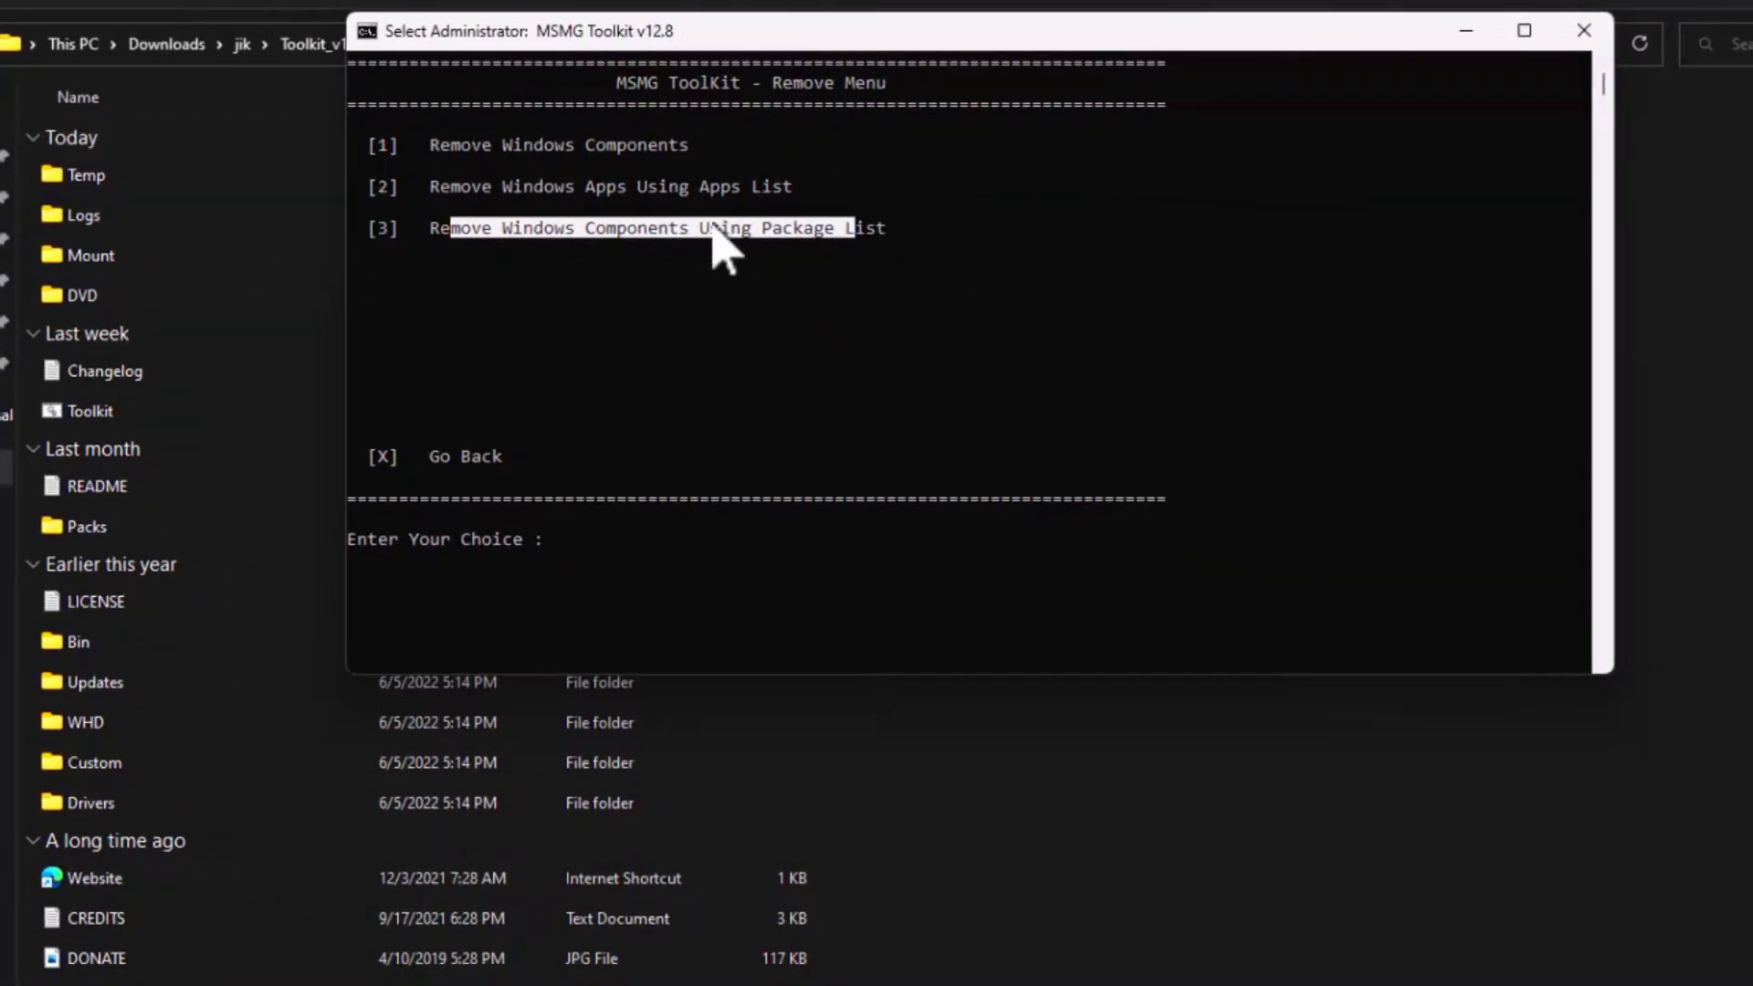
Step: Switch to File Explorer and open the Lists folder inside the Bin folder of Toolkit_v12.8
left_click(100, 651)
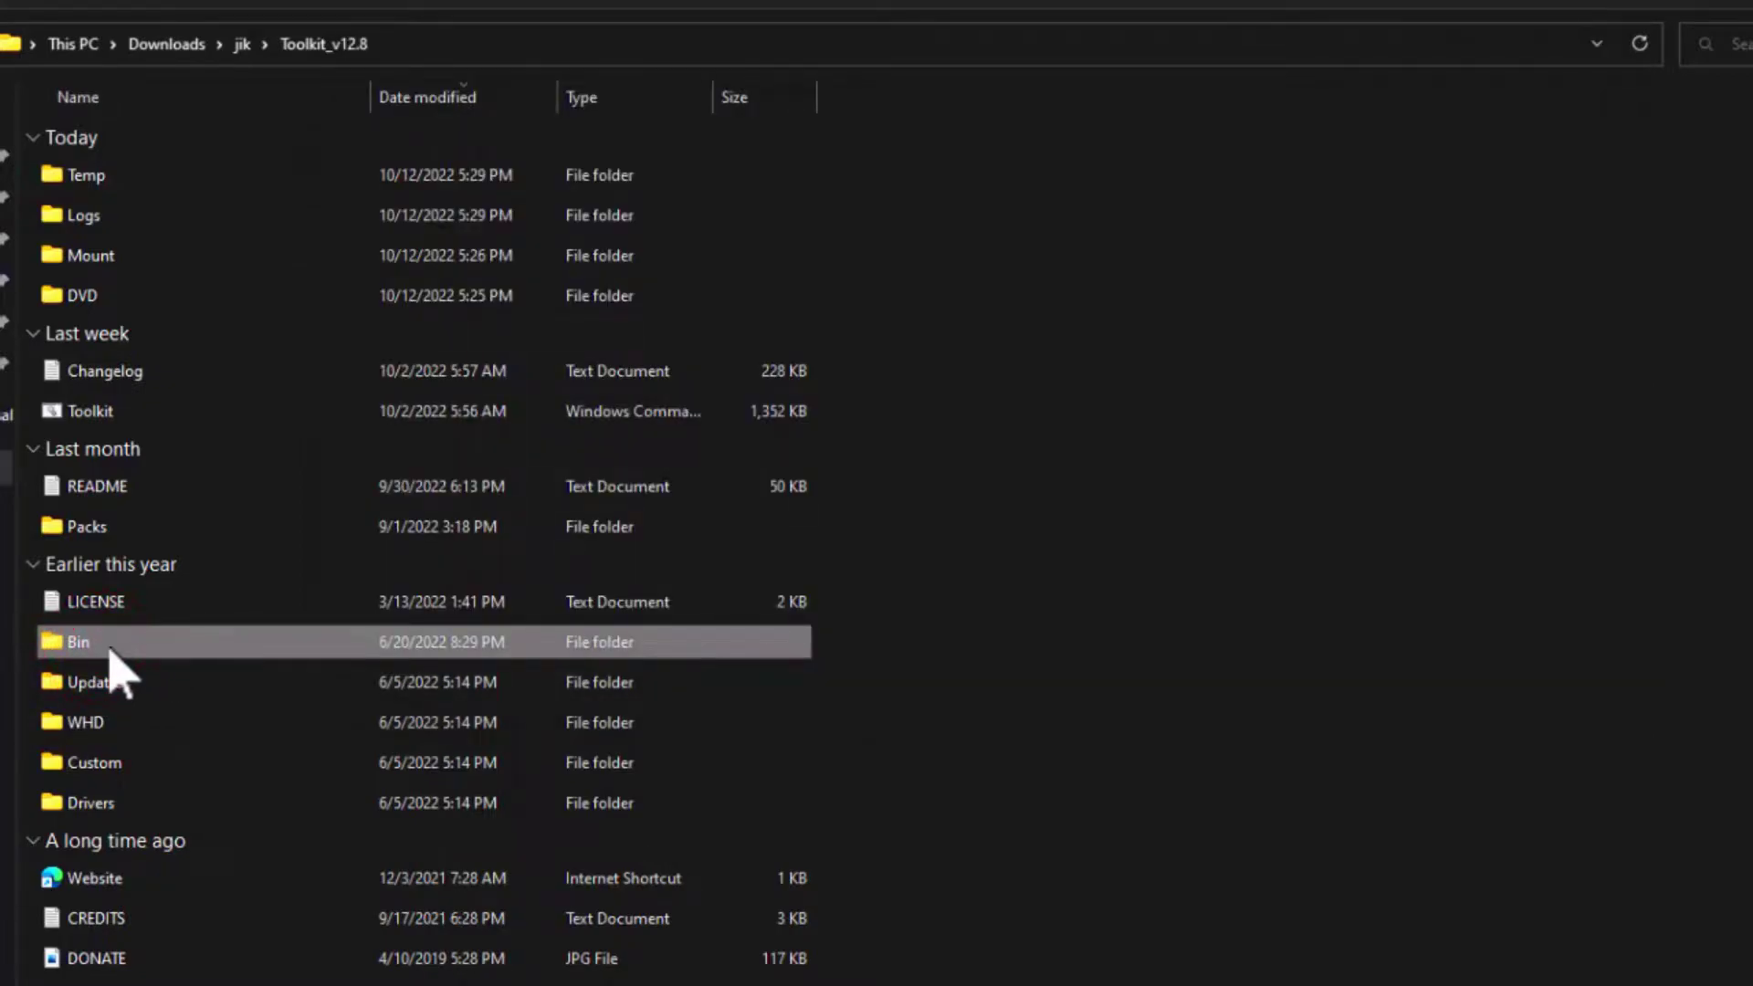
double_click(109, 647)
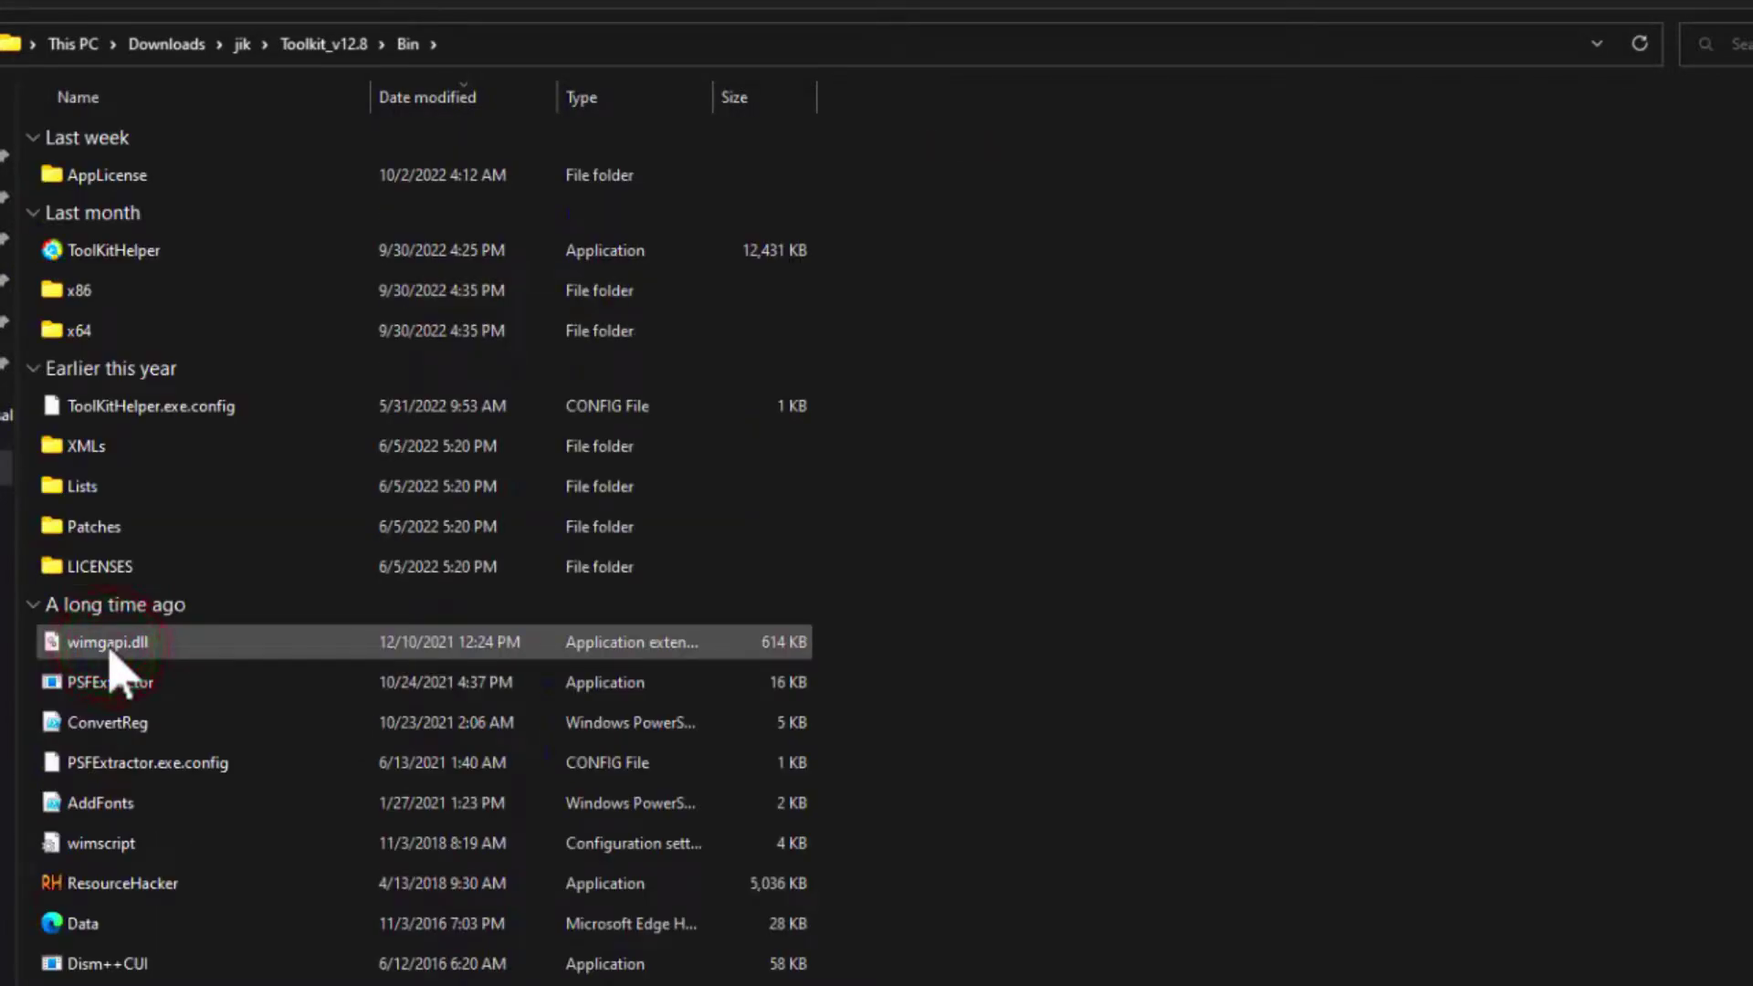
left_click(137, 498)
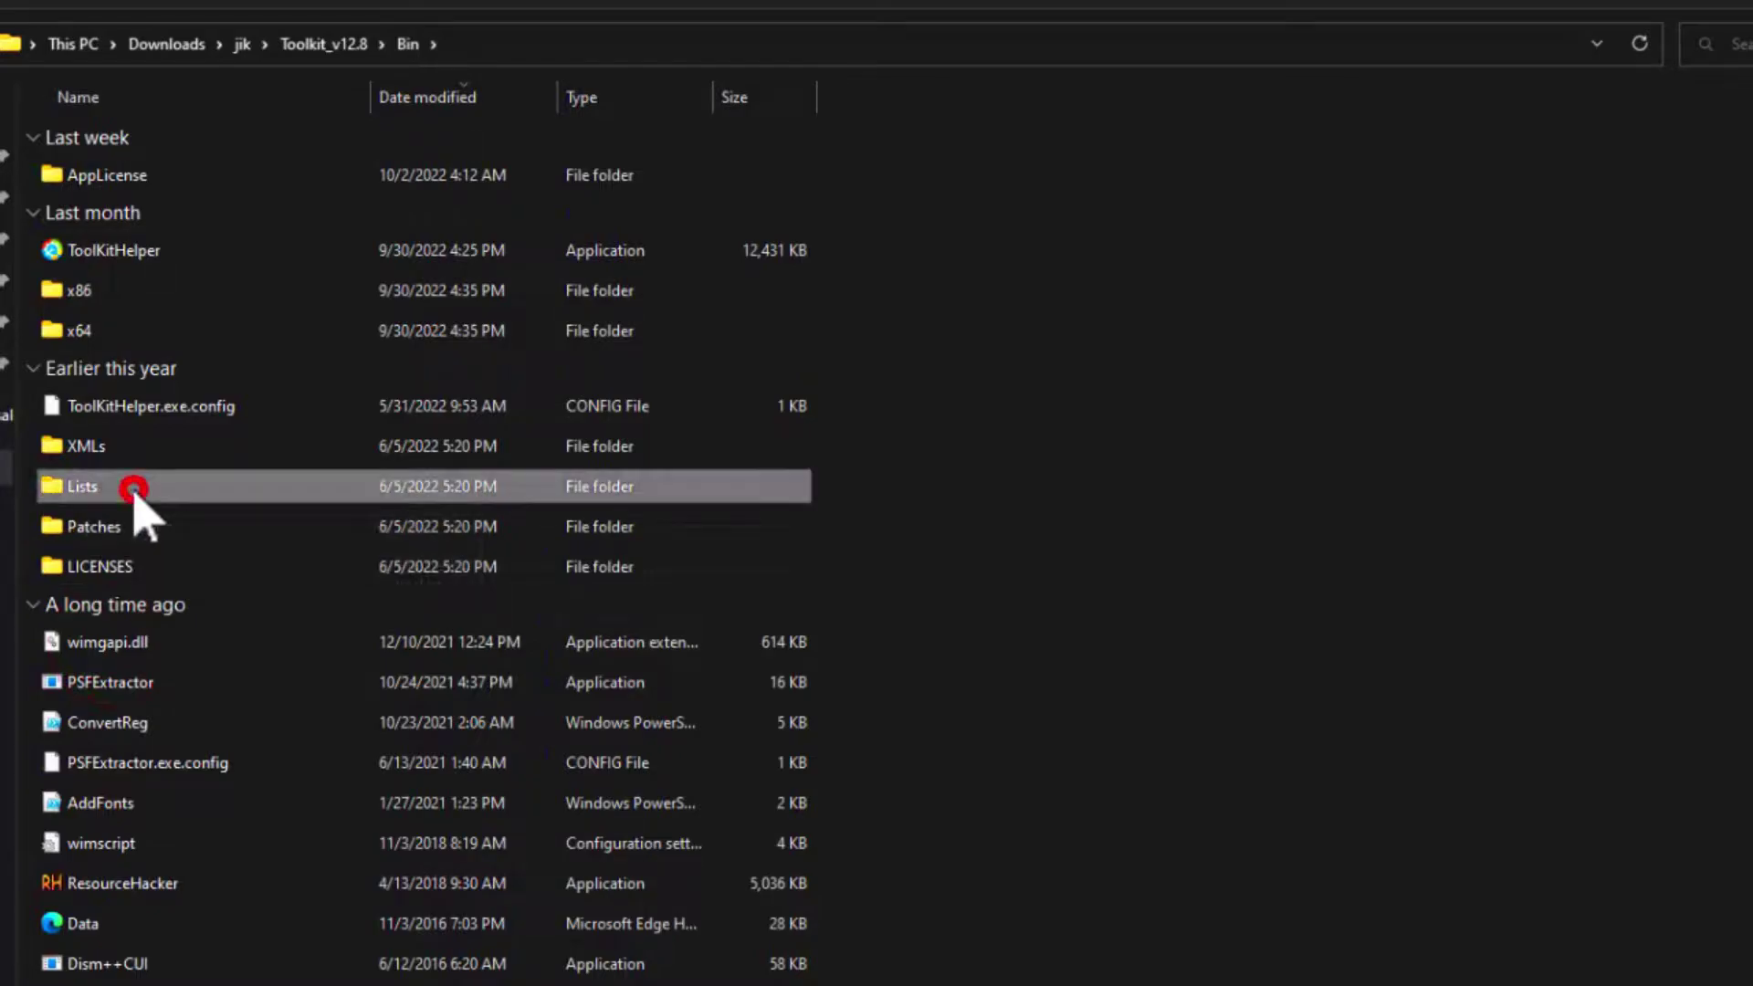
double_click(111, 490)
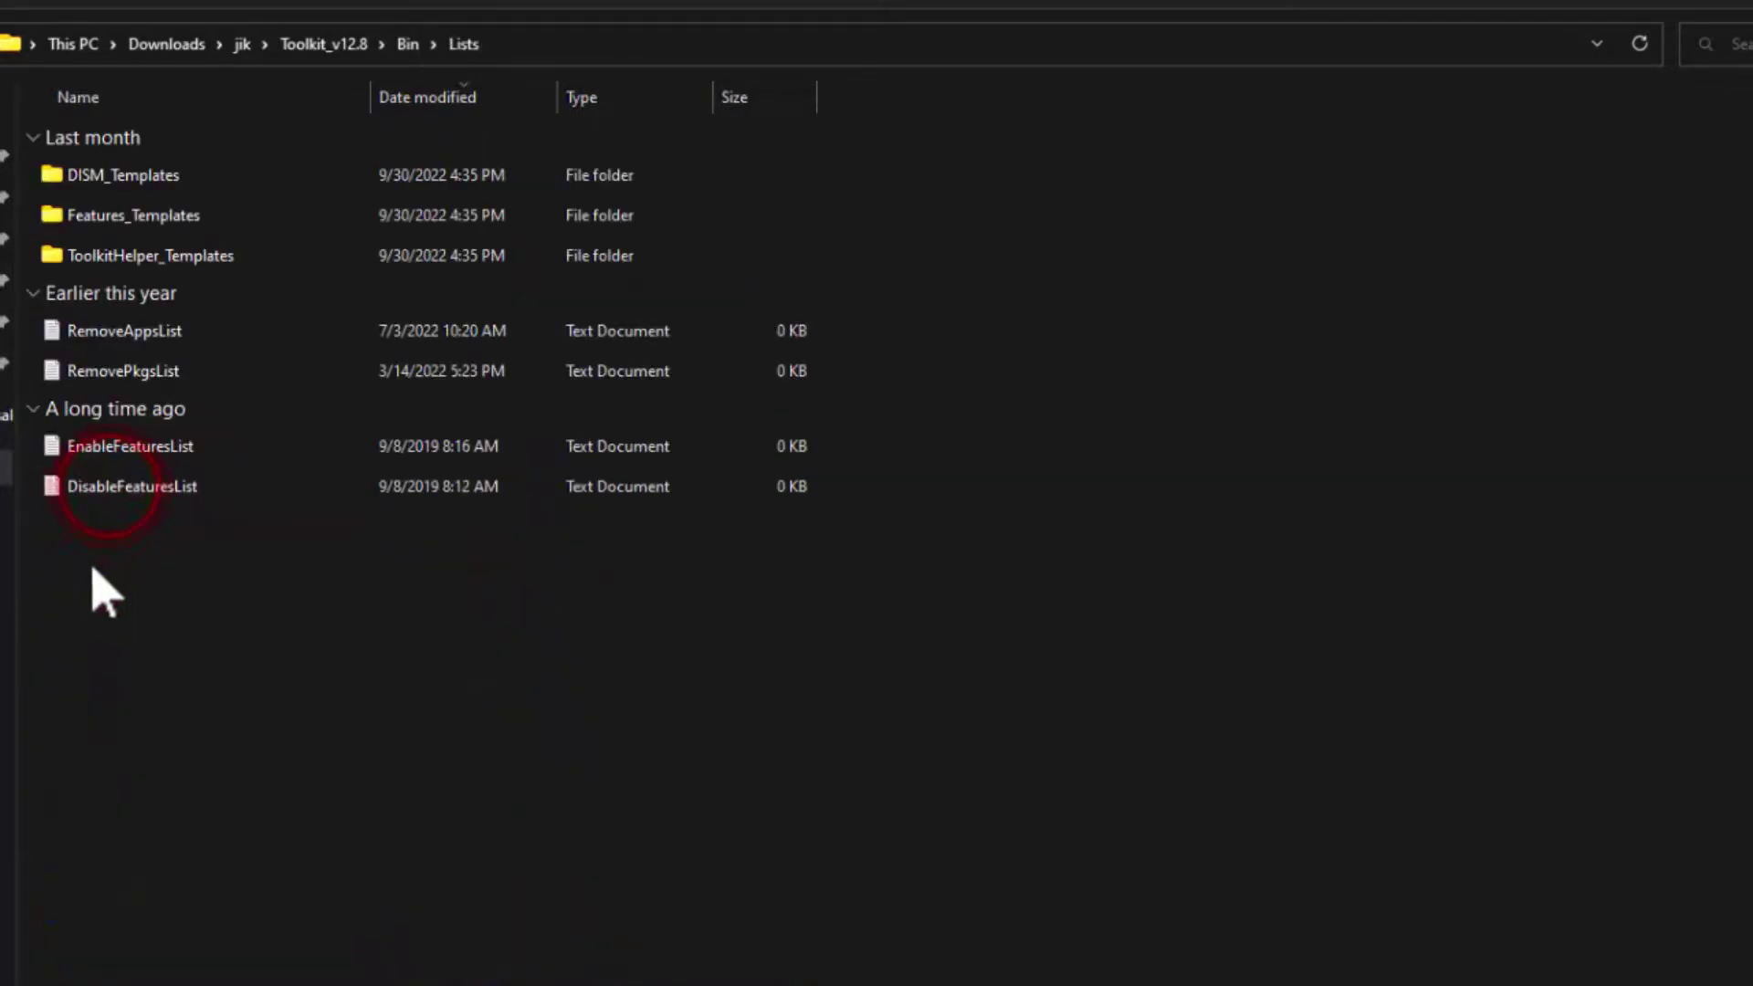
Step: Open the RemoveAppsList text file in Notepad to view its contents, and close it without changes
left_click(126, 450)
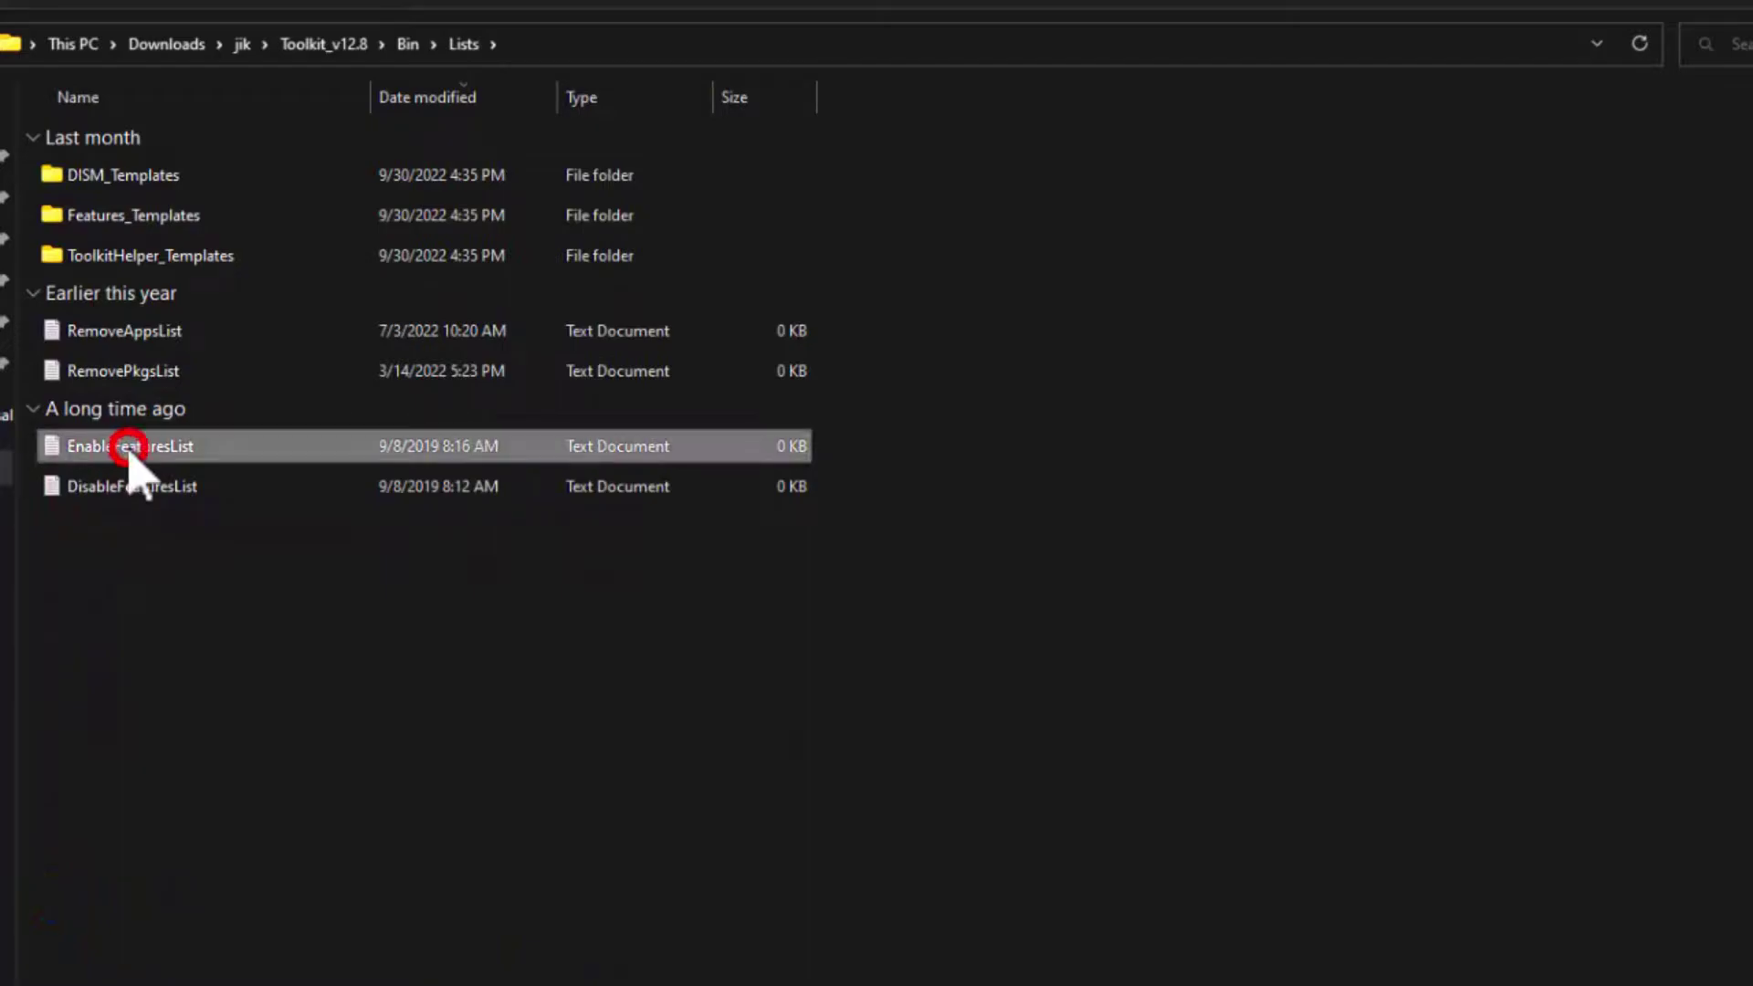
left_click(96, 335)
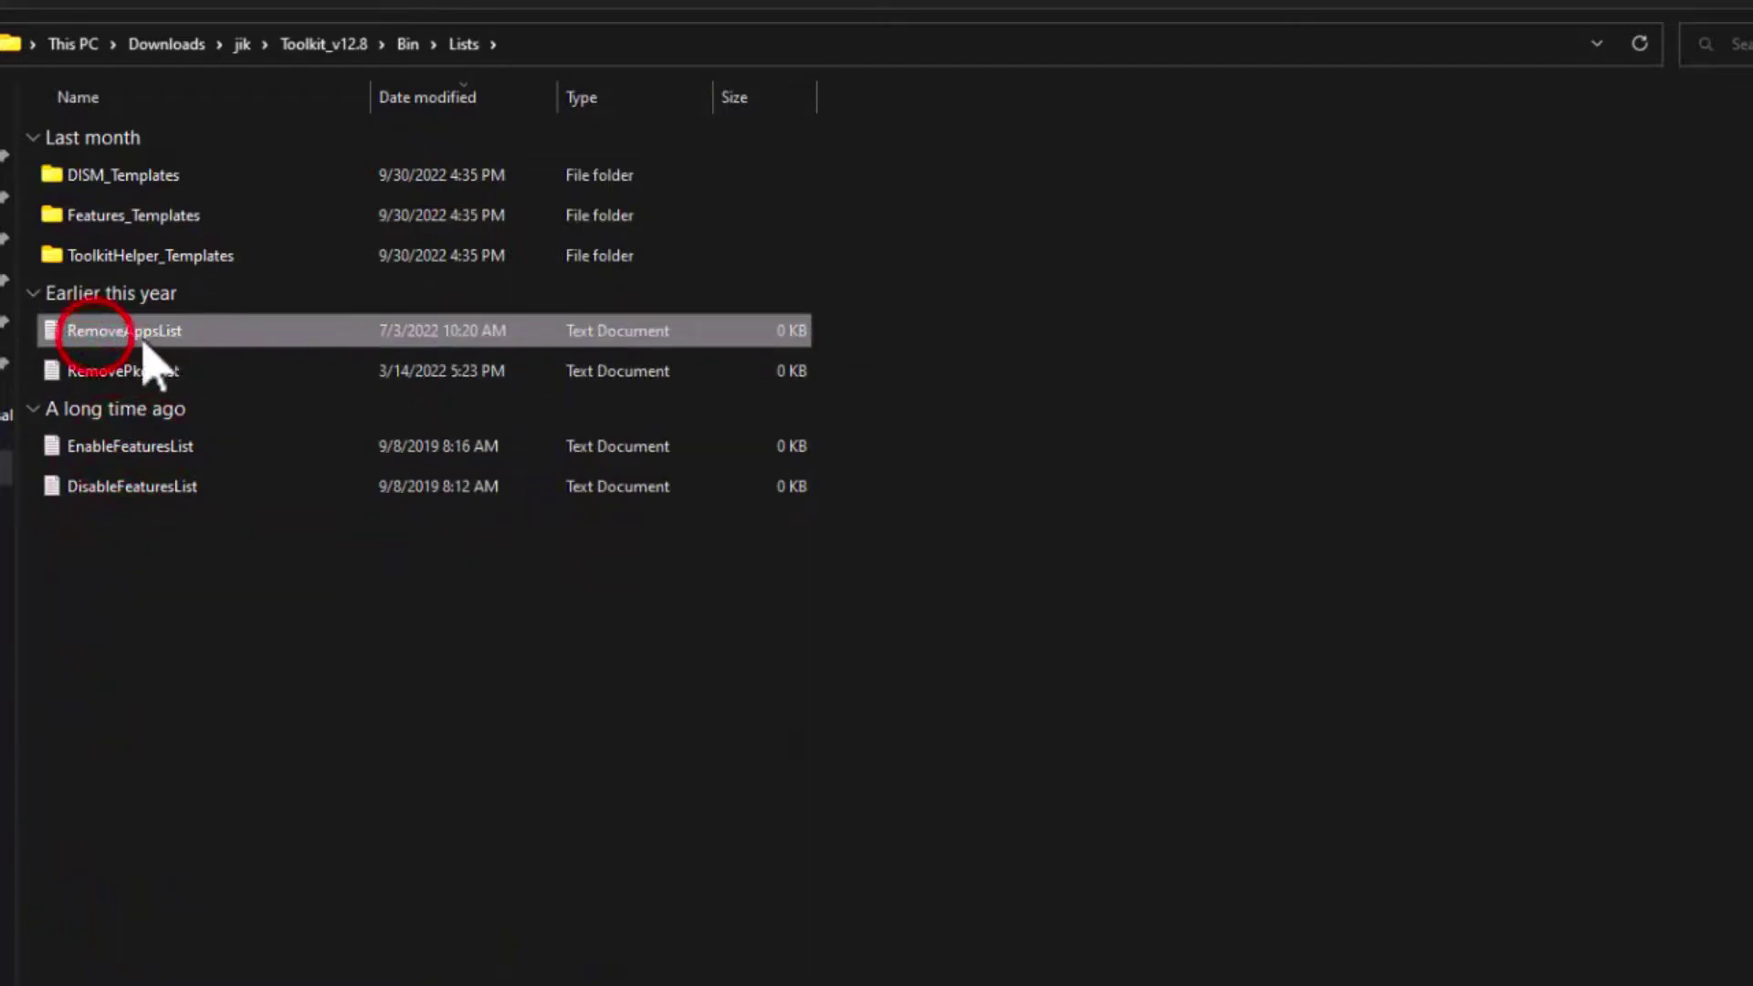
left_click(123, 375)
double_click(87, 335)
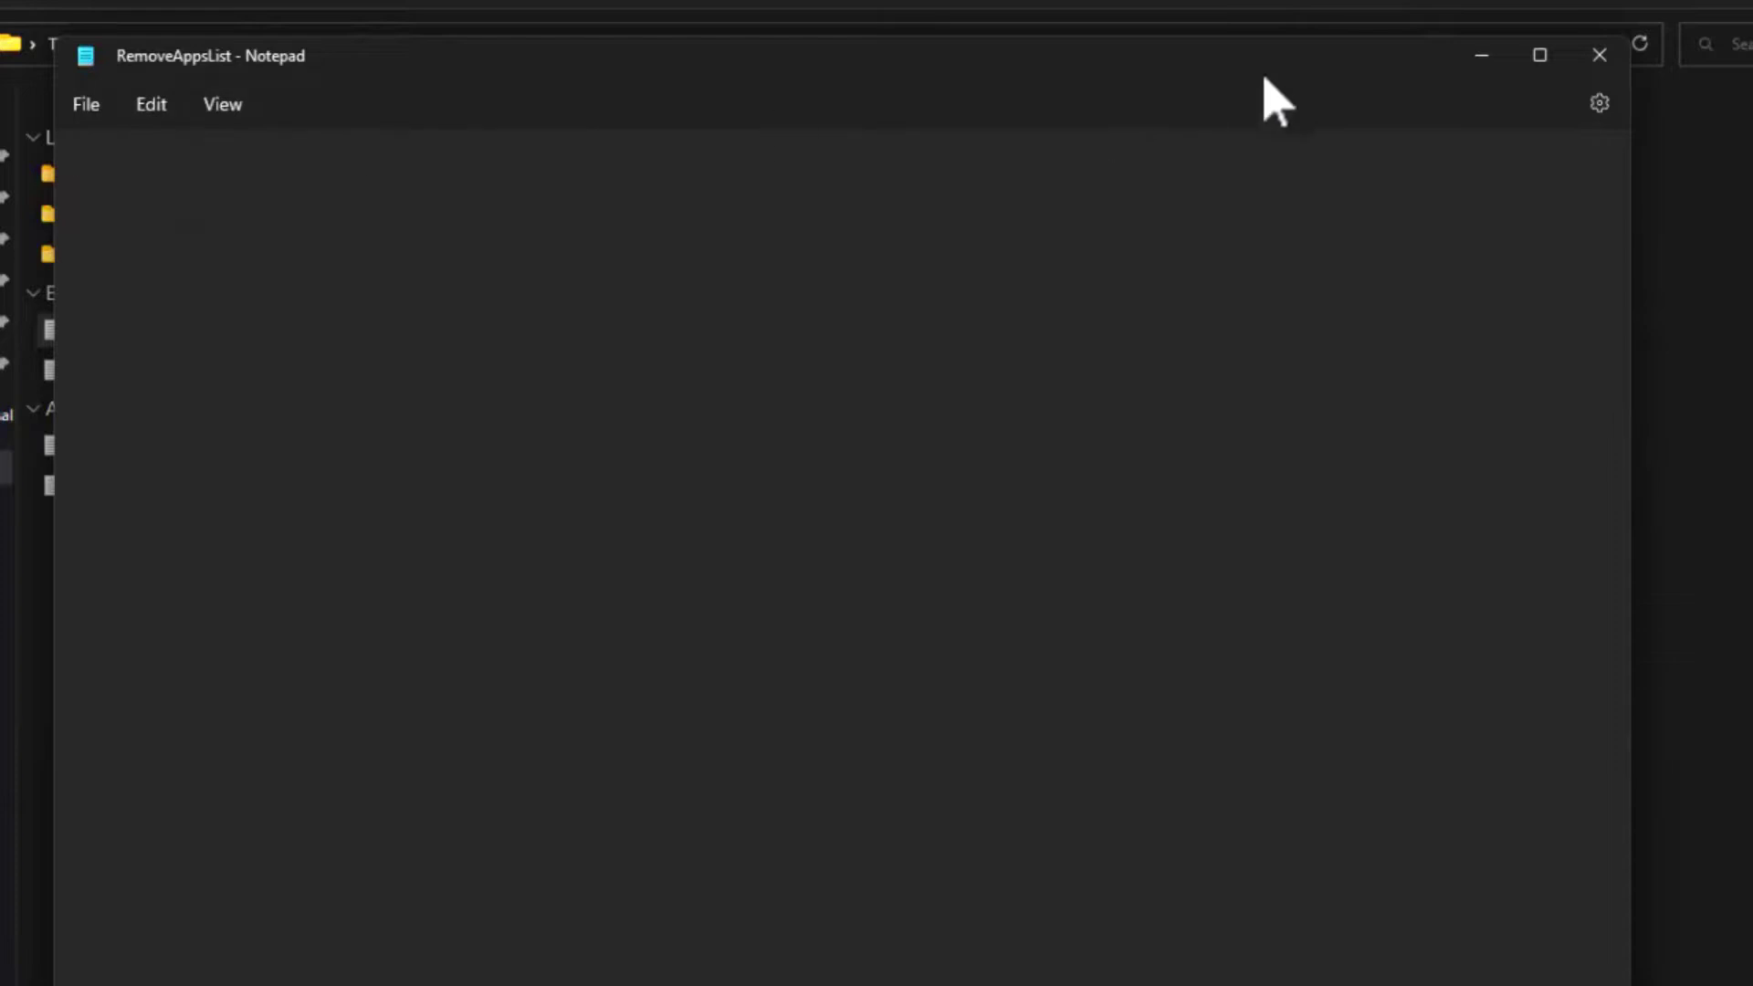
left_click(192, 525)
left_click(1594, 55)
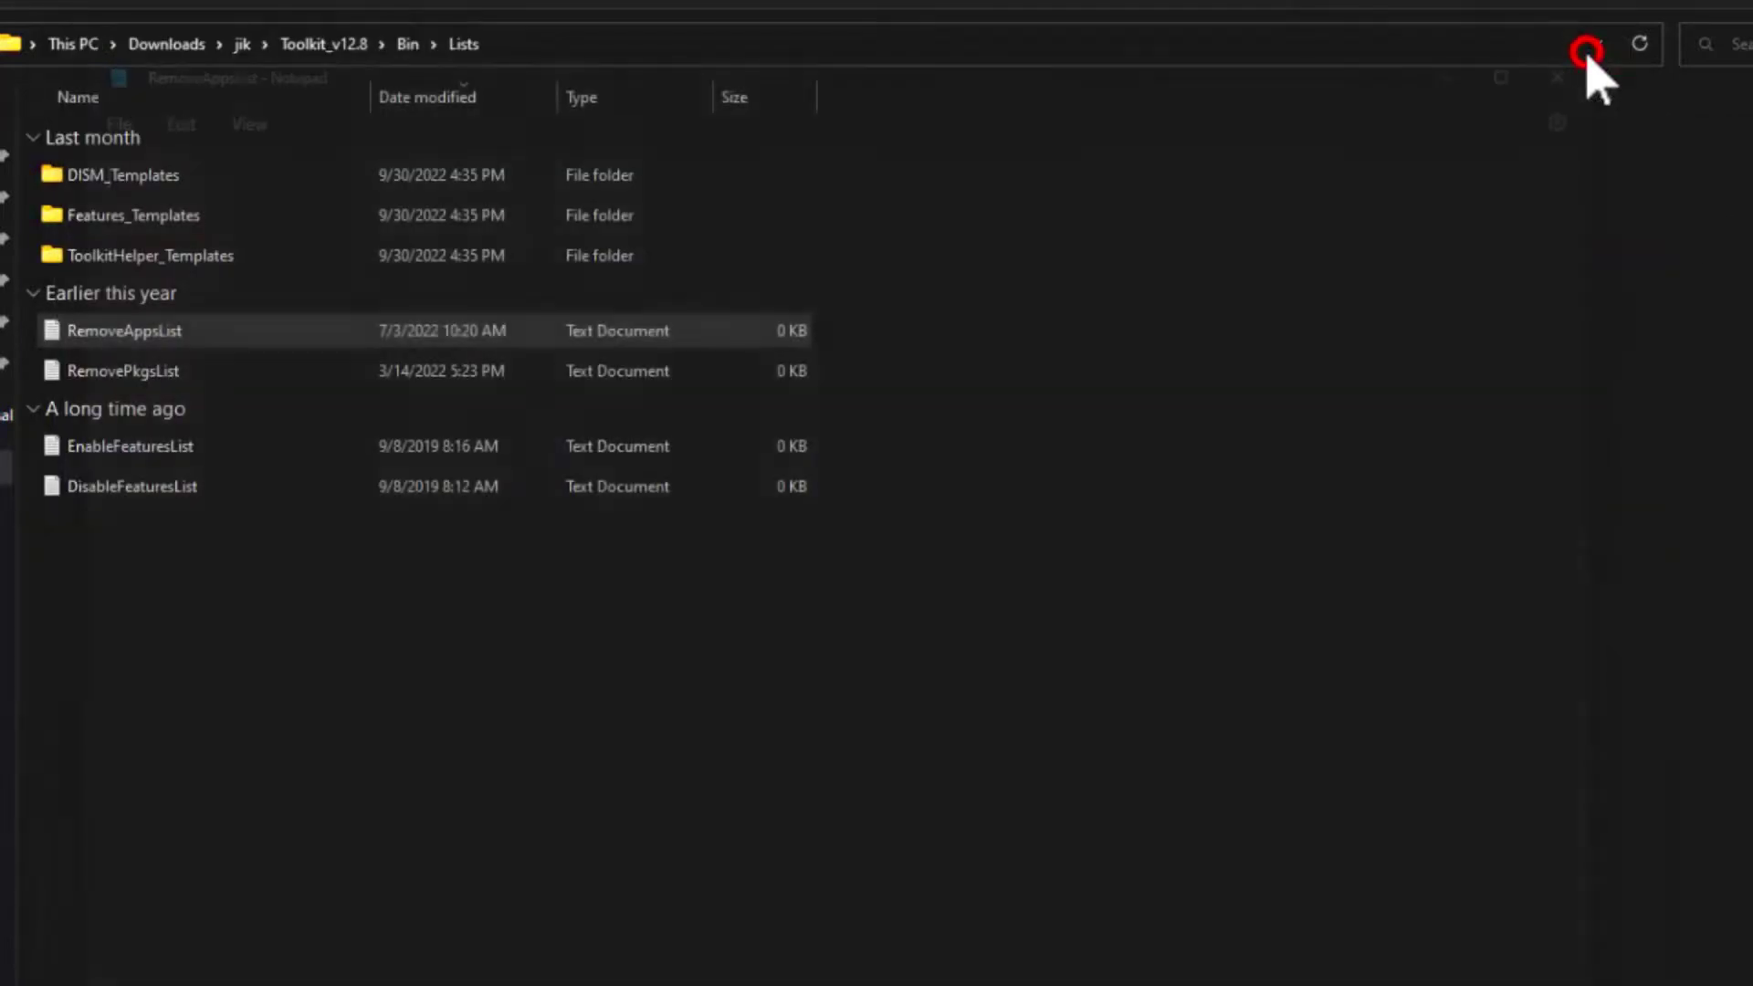
Step: Return to the Toolkit_v12.8 folder, and switch back to the MSMG Toolkit window and maximize it
key("BackSpace")
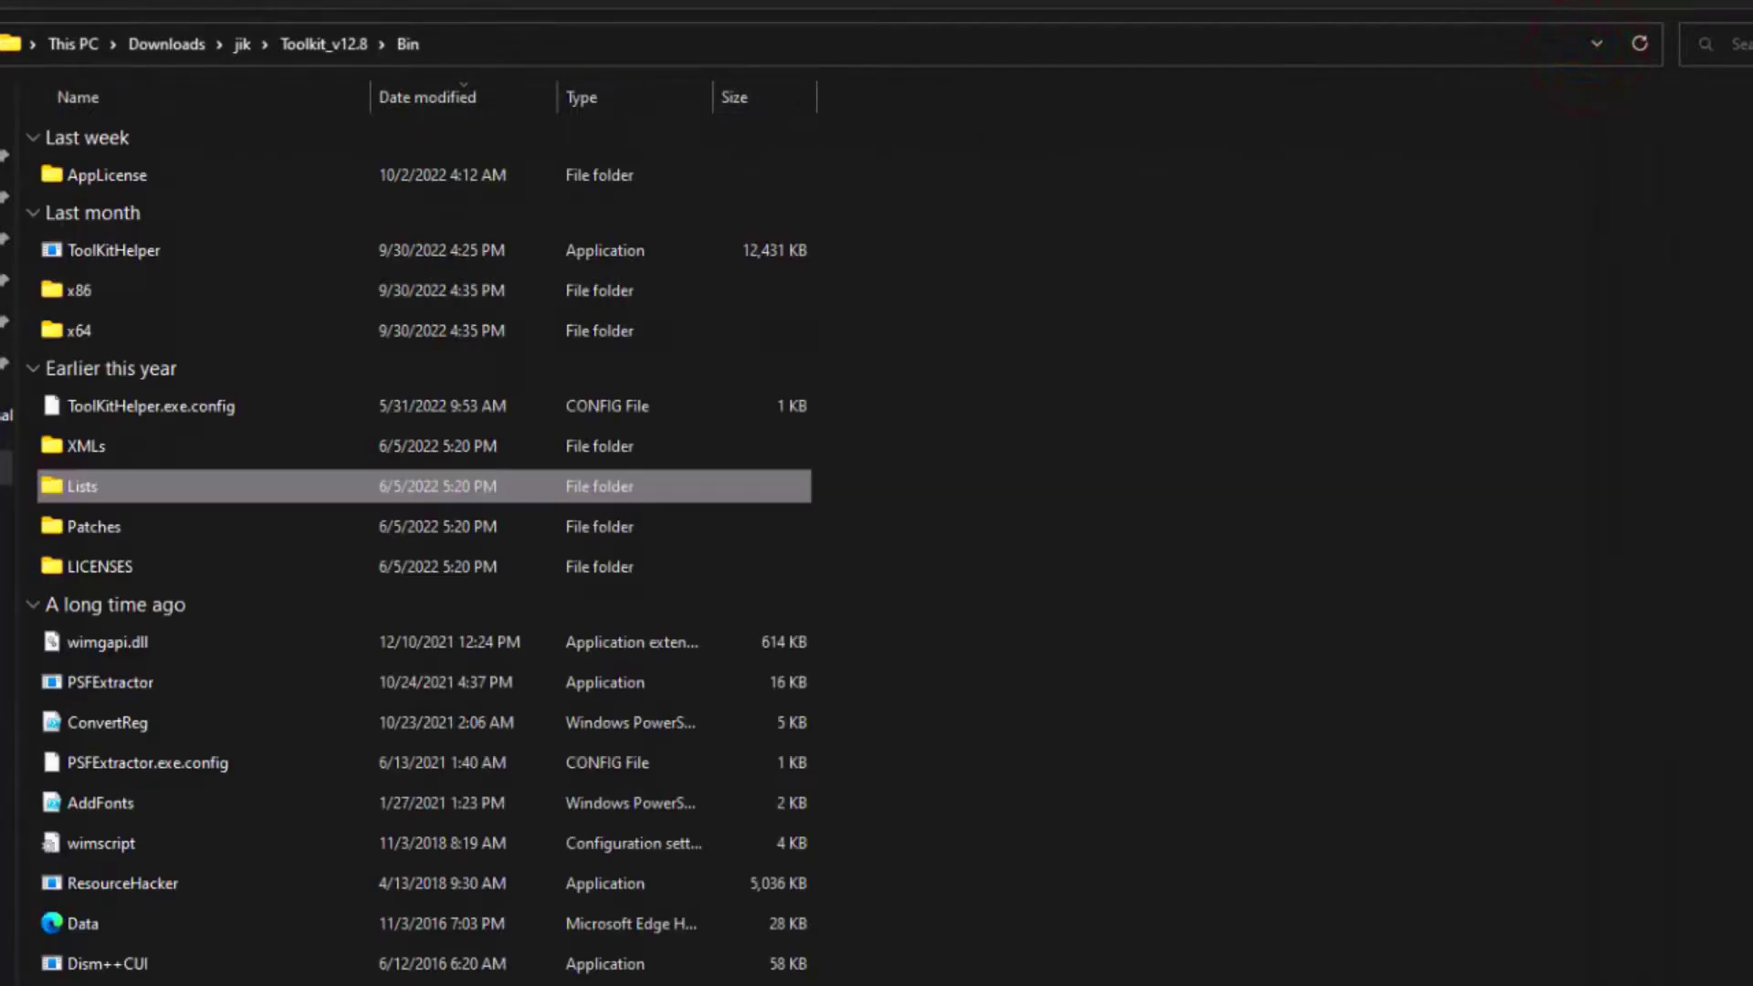
key("BackSpace")
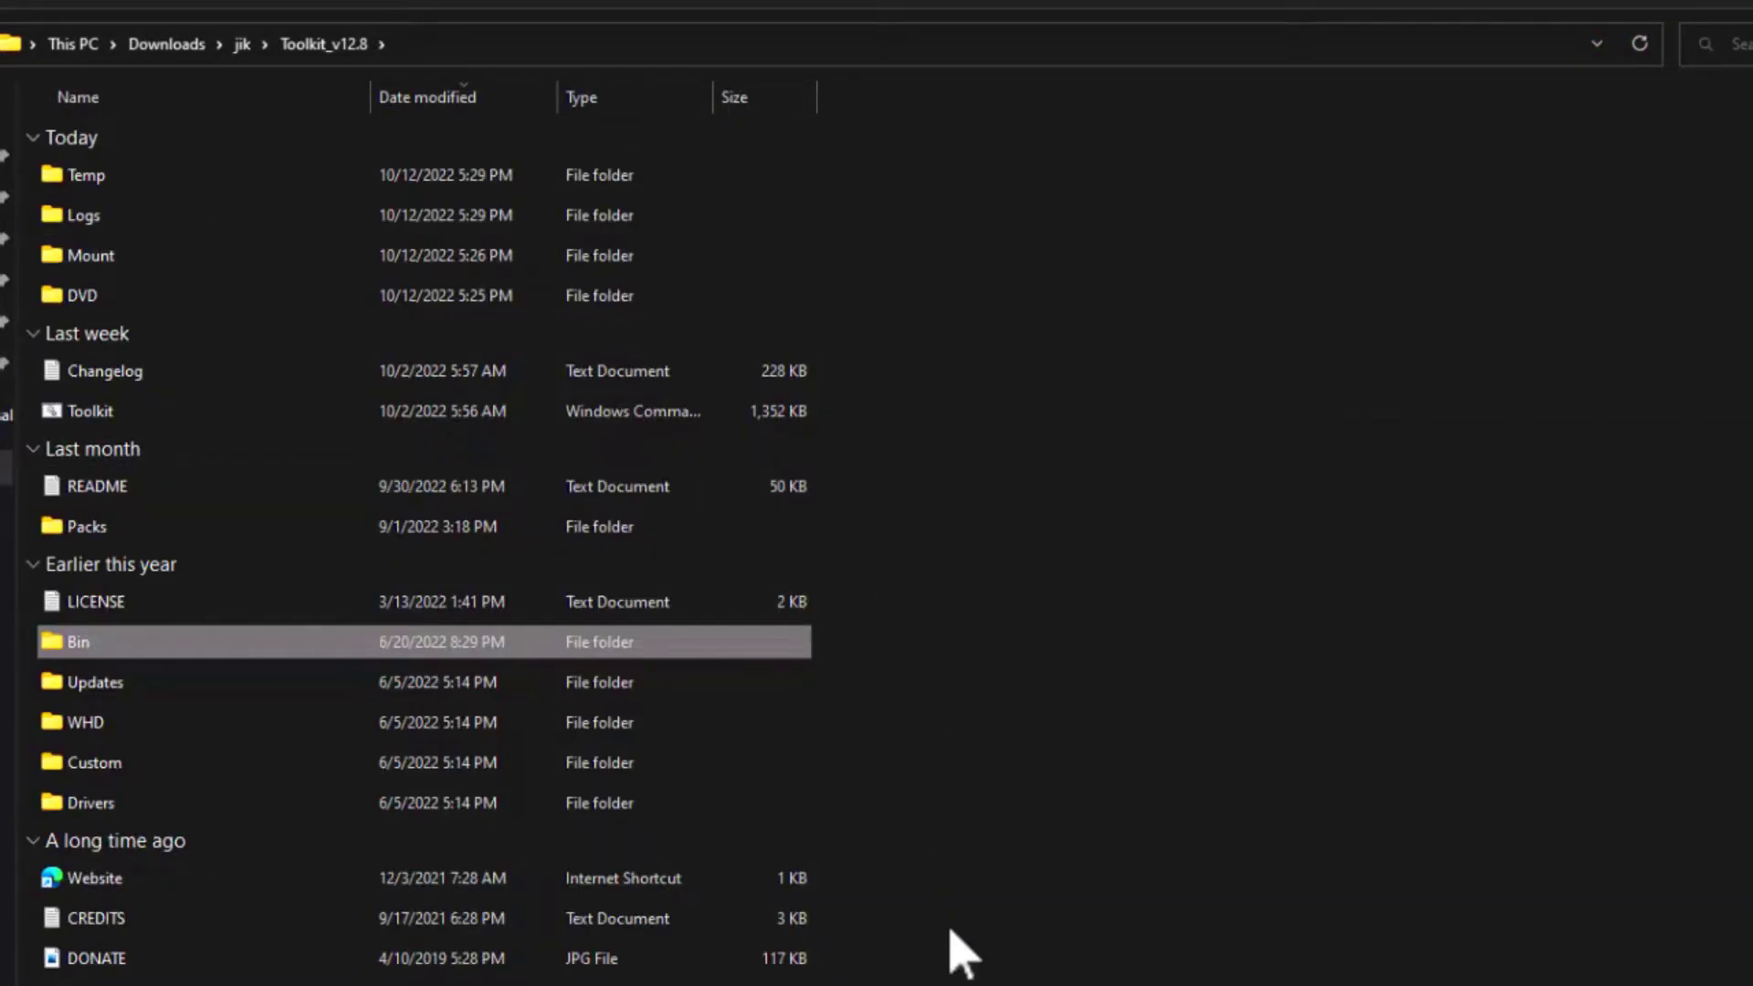
key("alt+Tab")
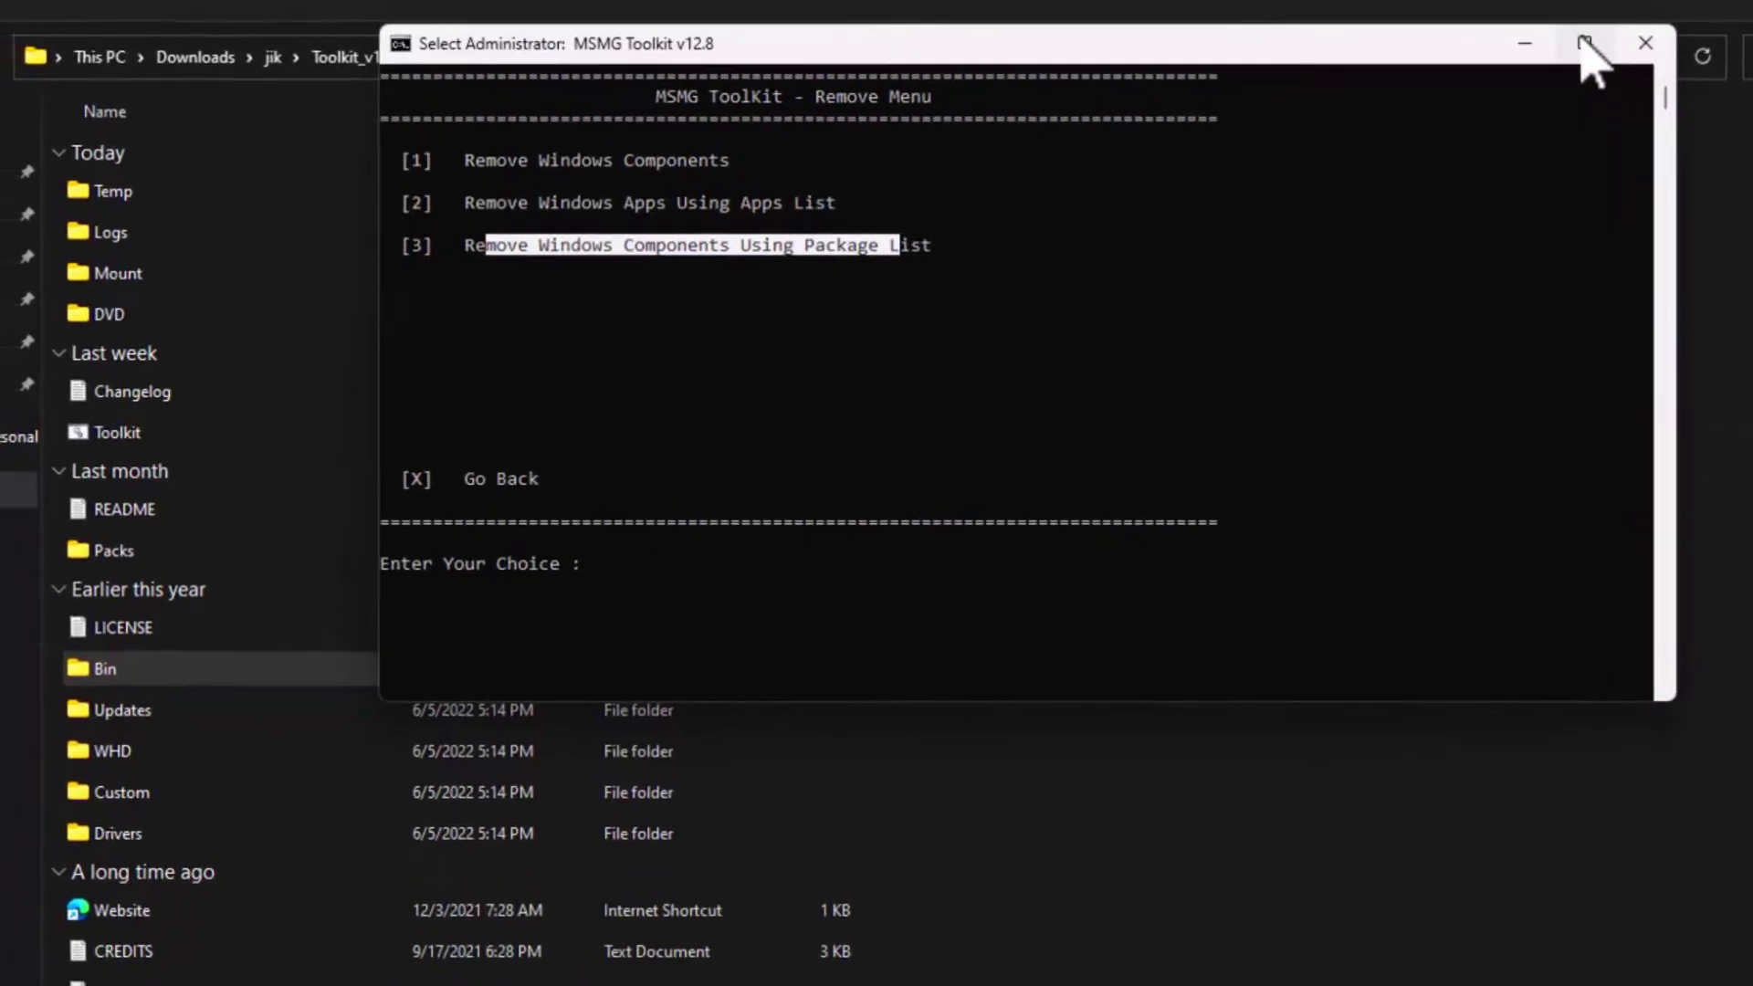
left_click(1524, 30)
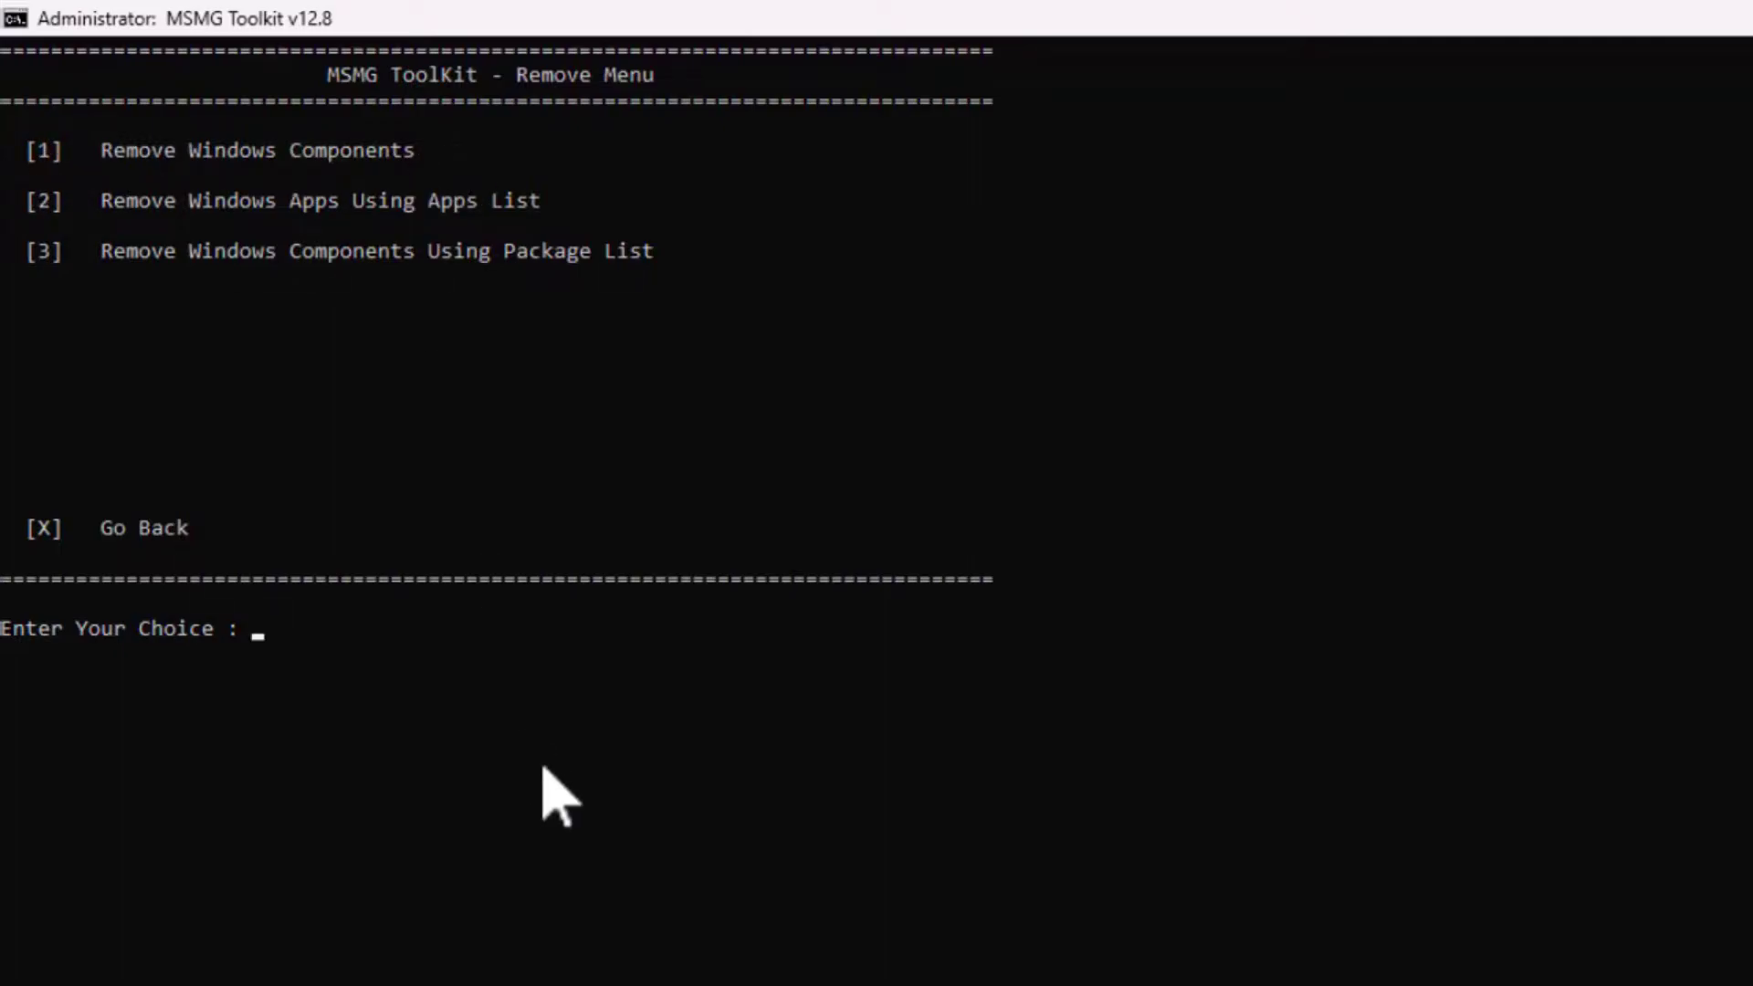
Step: Open the Windows component selection, go through the Internet components and return to the component categories
key("Return")
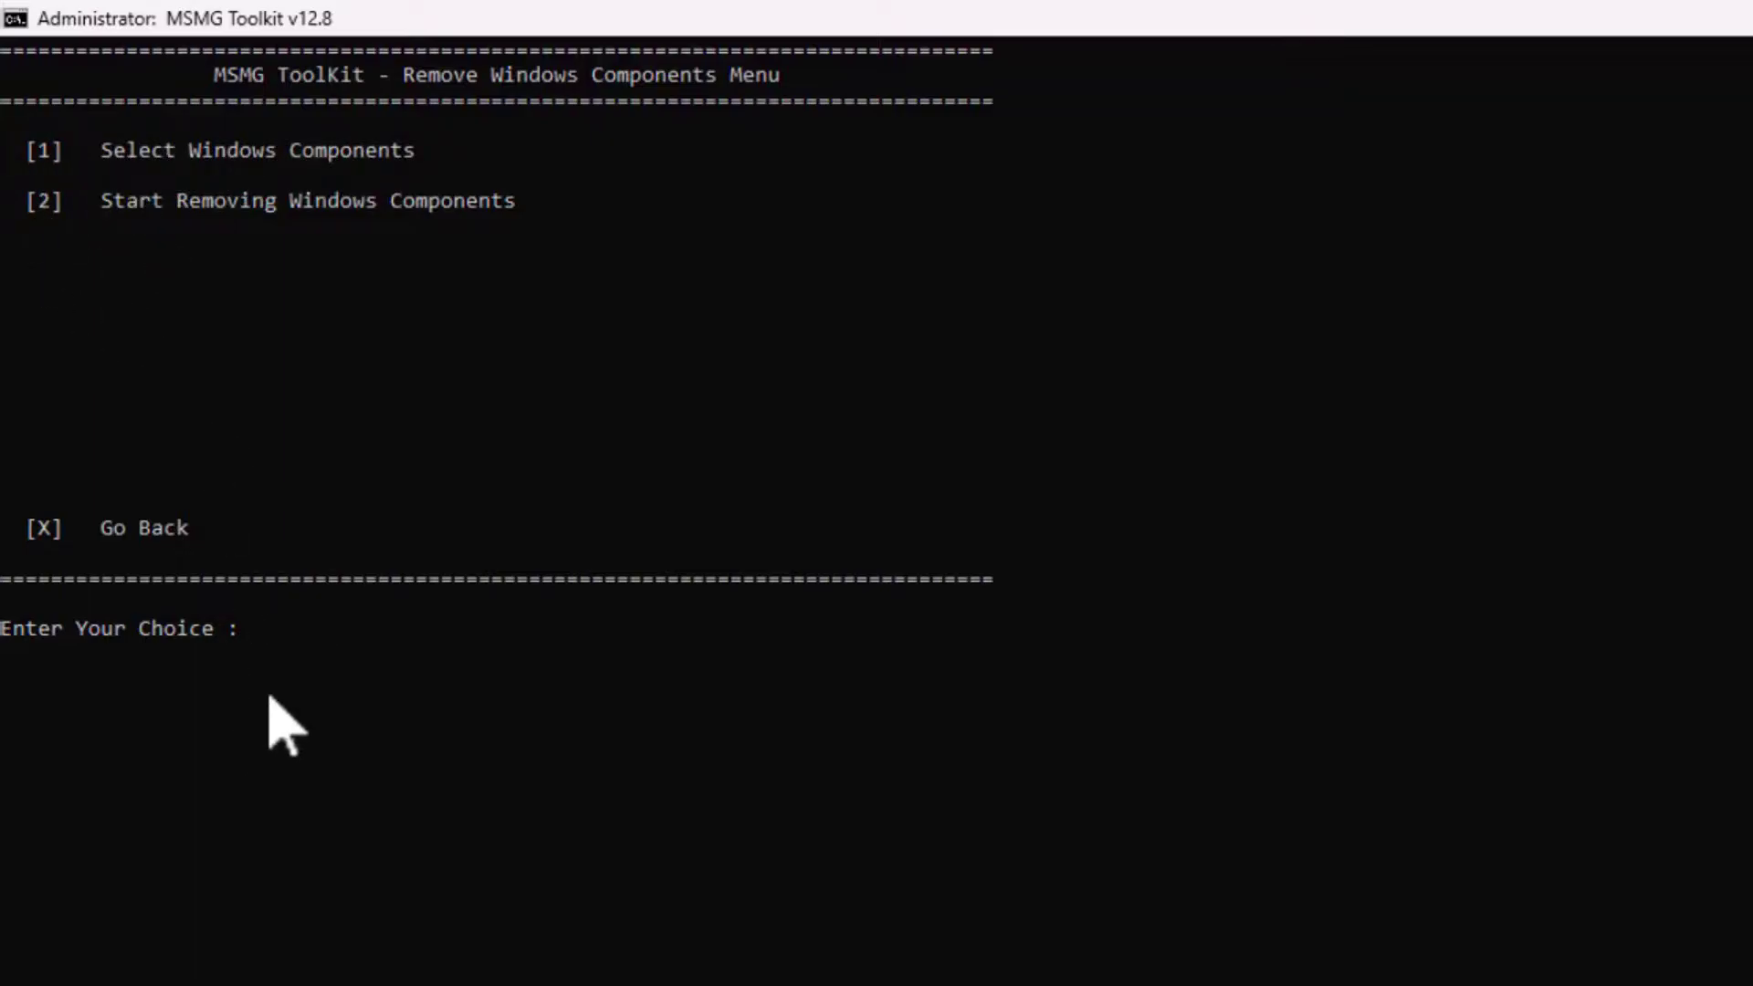
key("1")
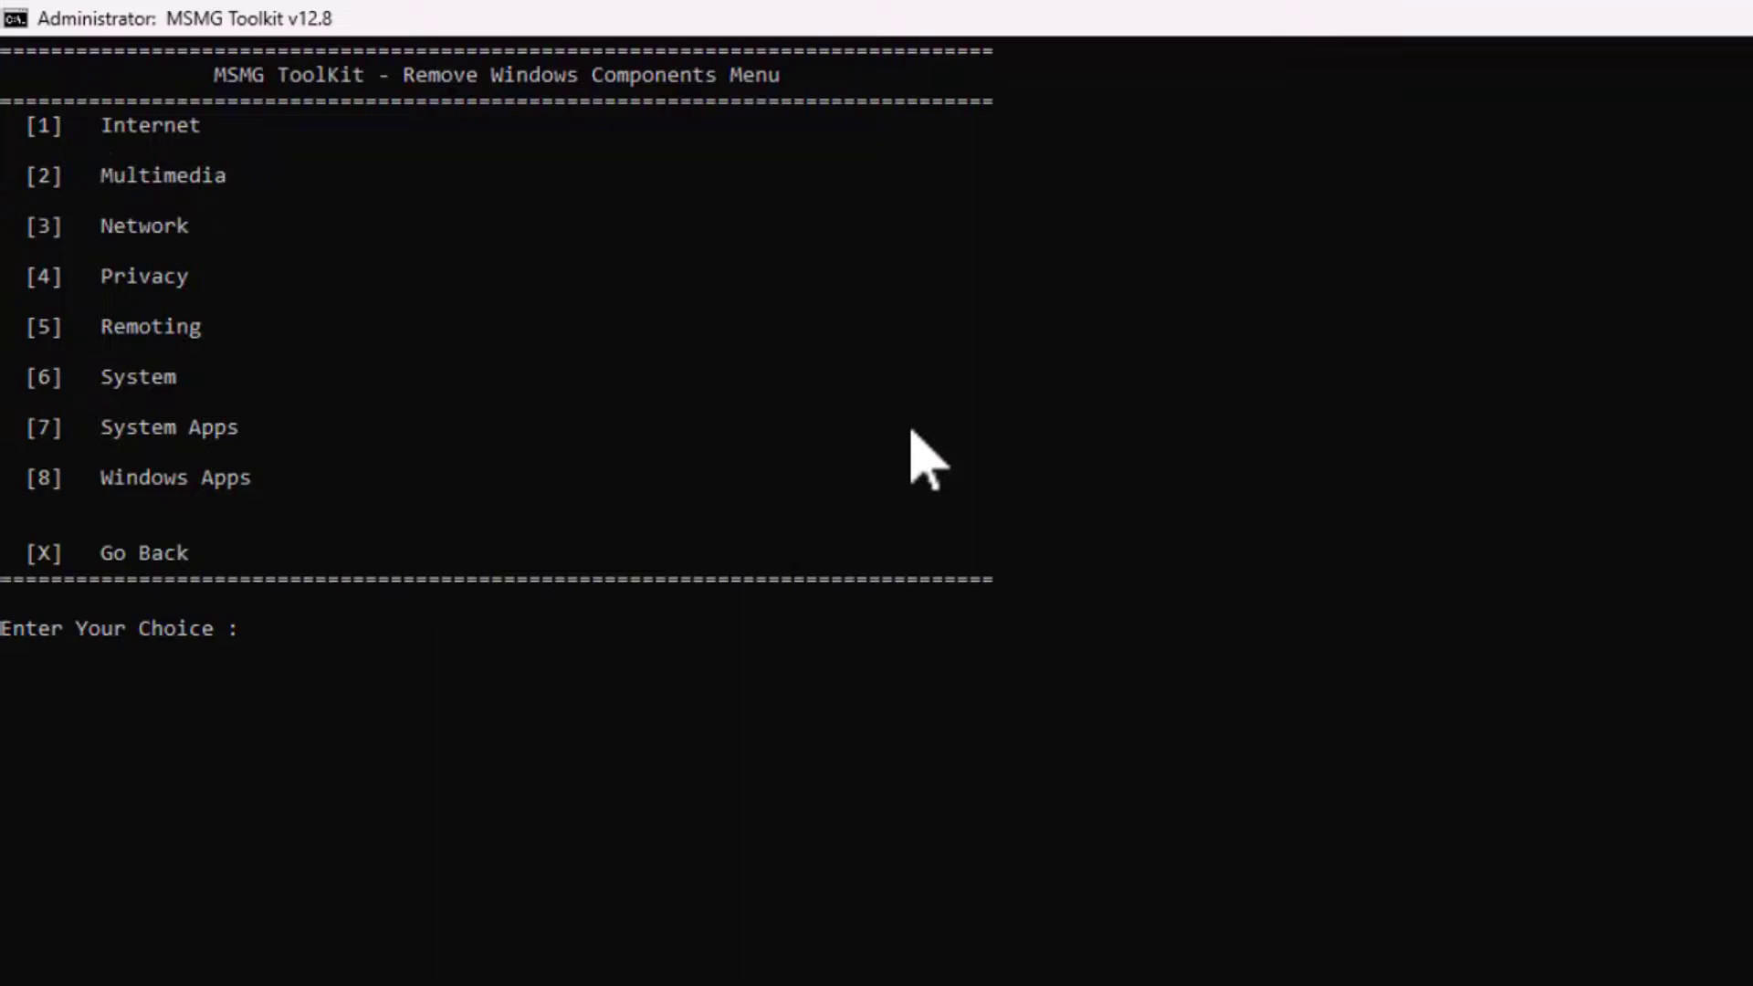
key("1")
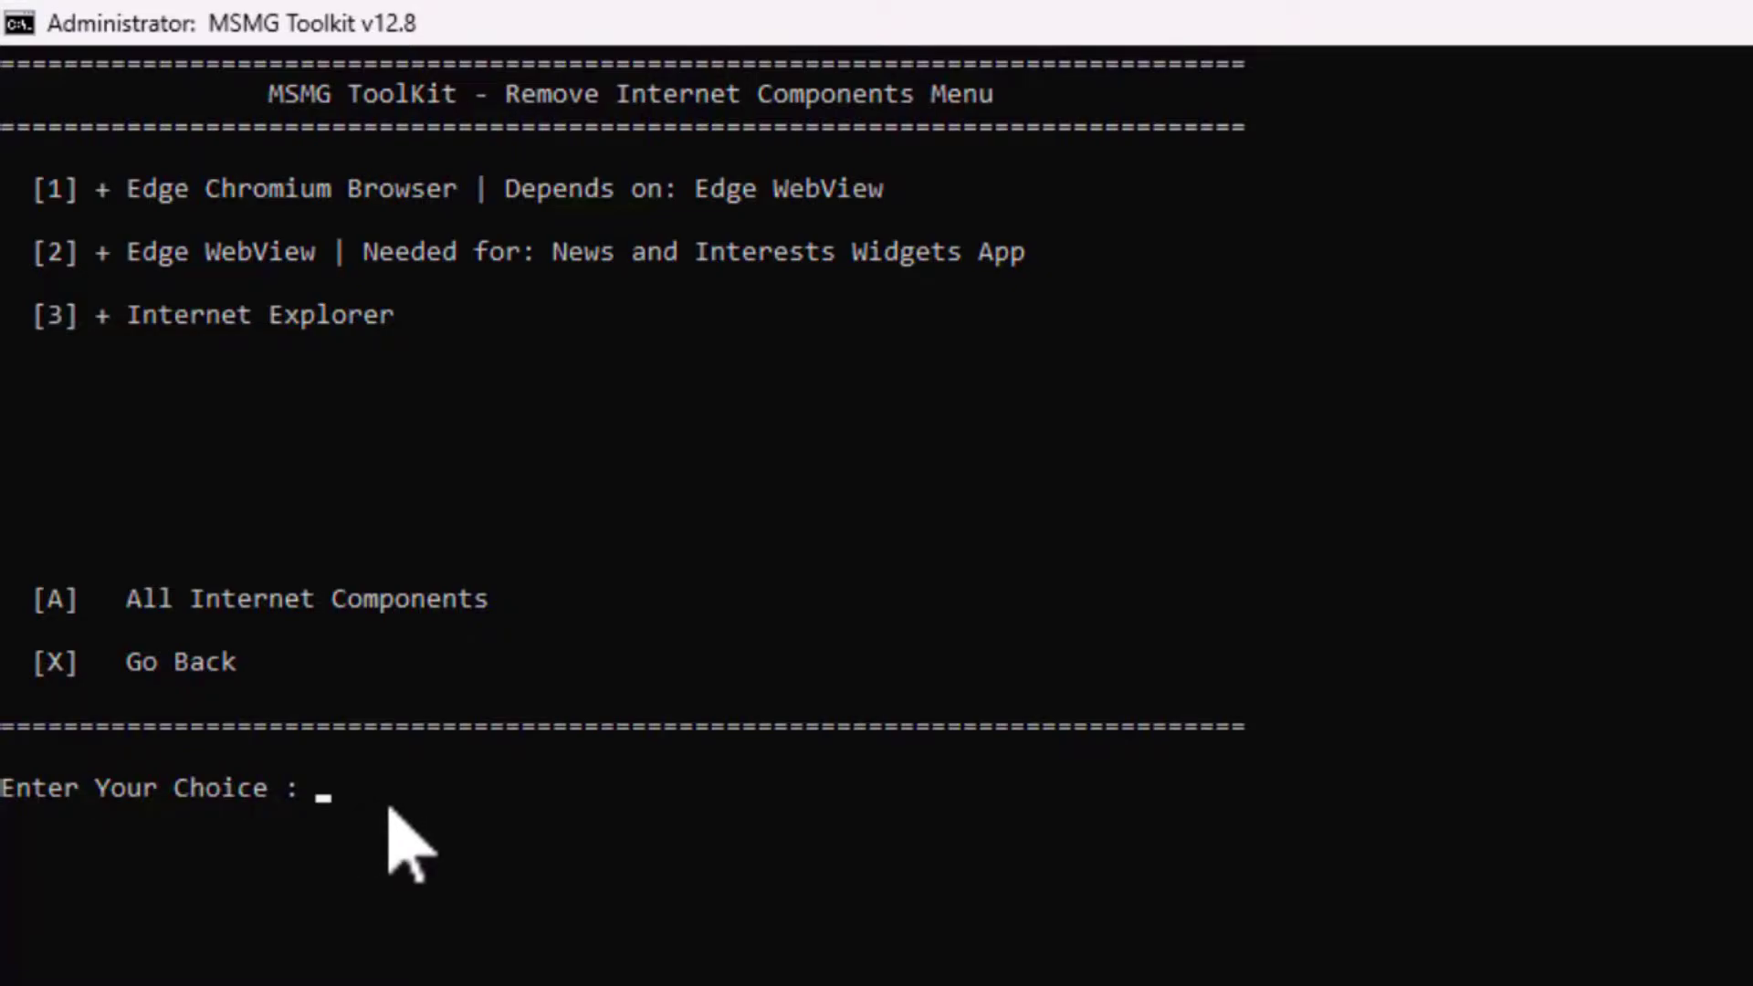
key("Return")
key("Return")
type("X")
key("Return")
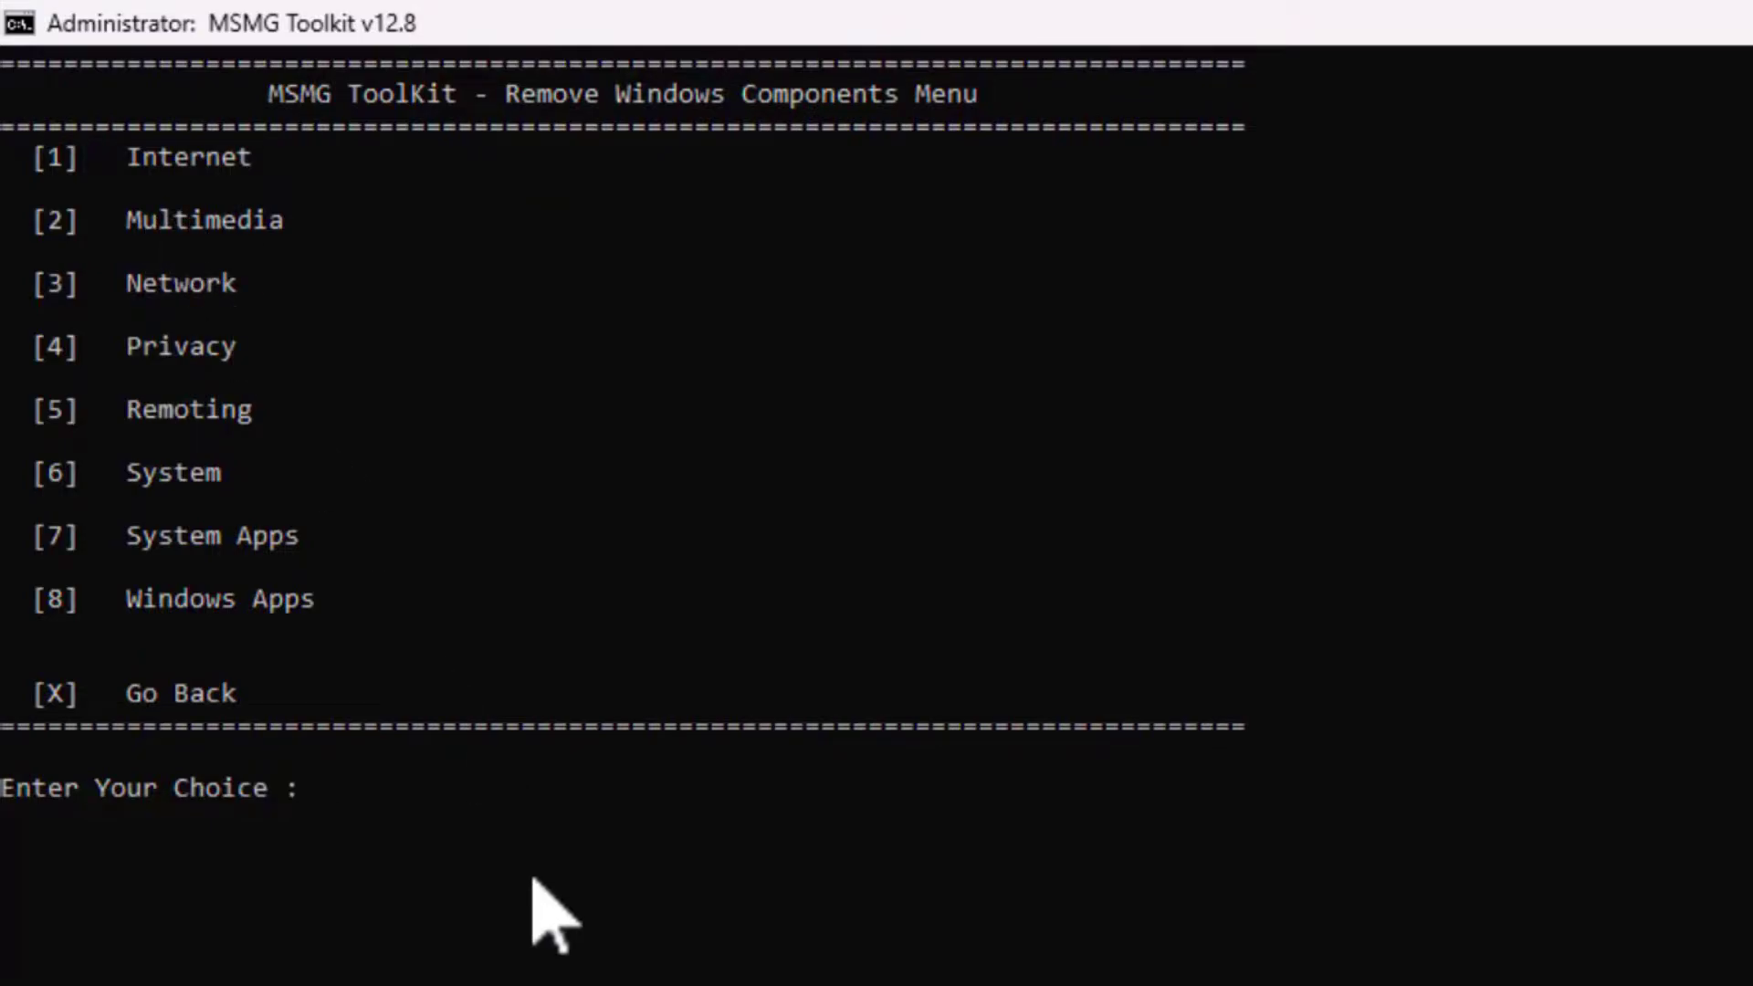
Step: Mark First Logon Animation and Game Explorer for removal in the Multimedia components, and return to the component categories
type("2")
key("Return")
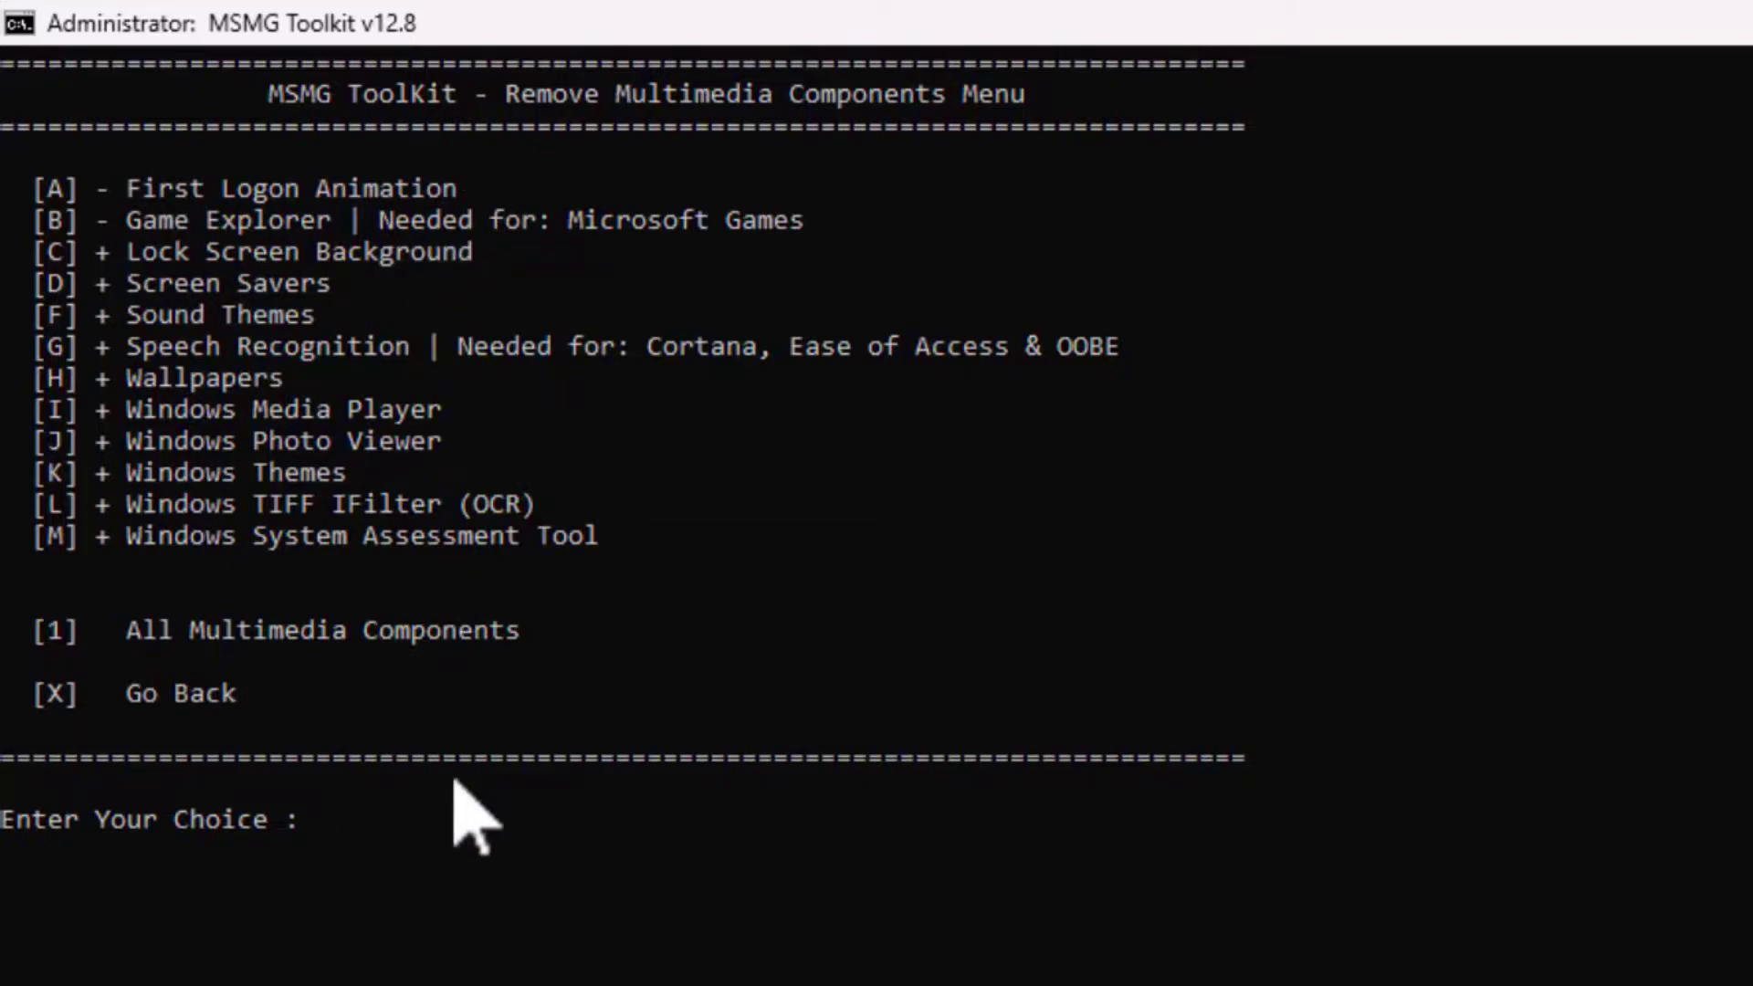
type("x")
key("Return")
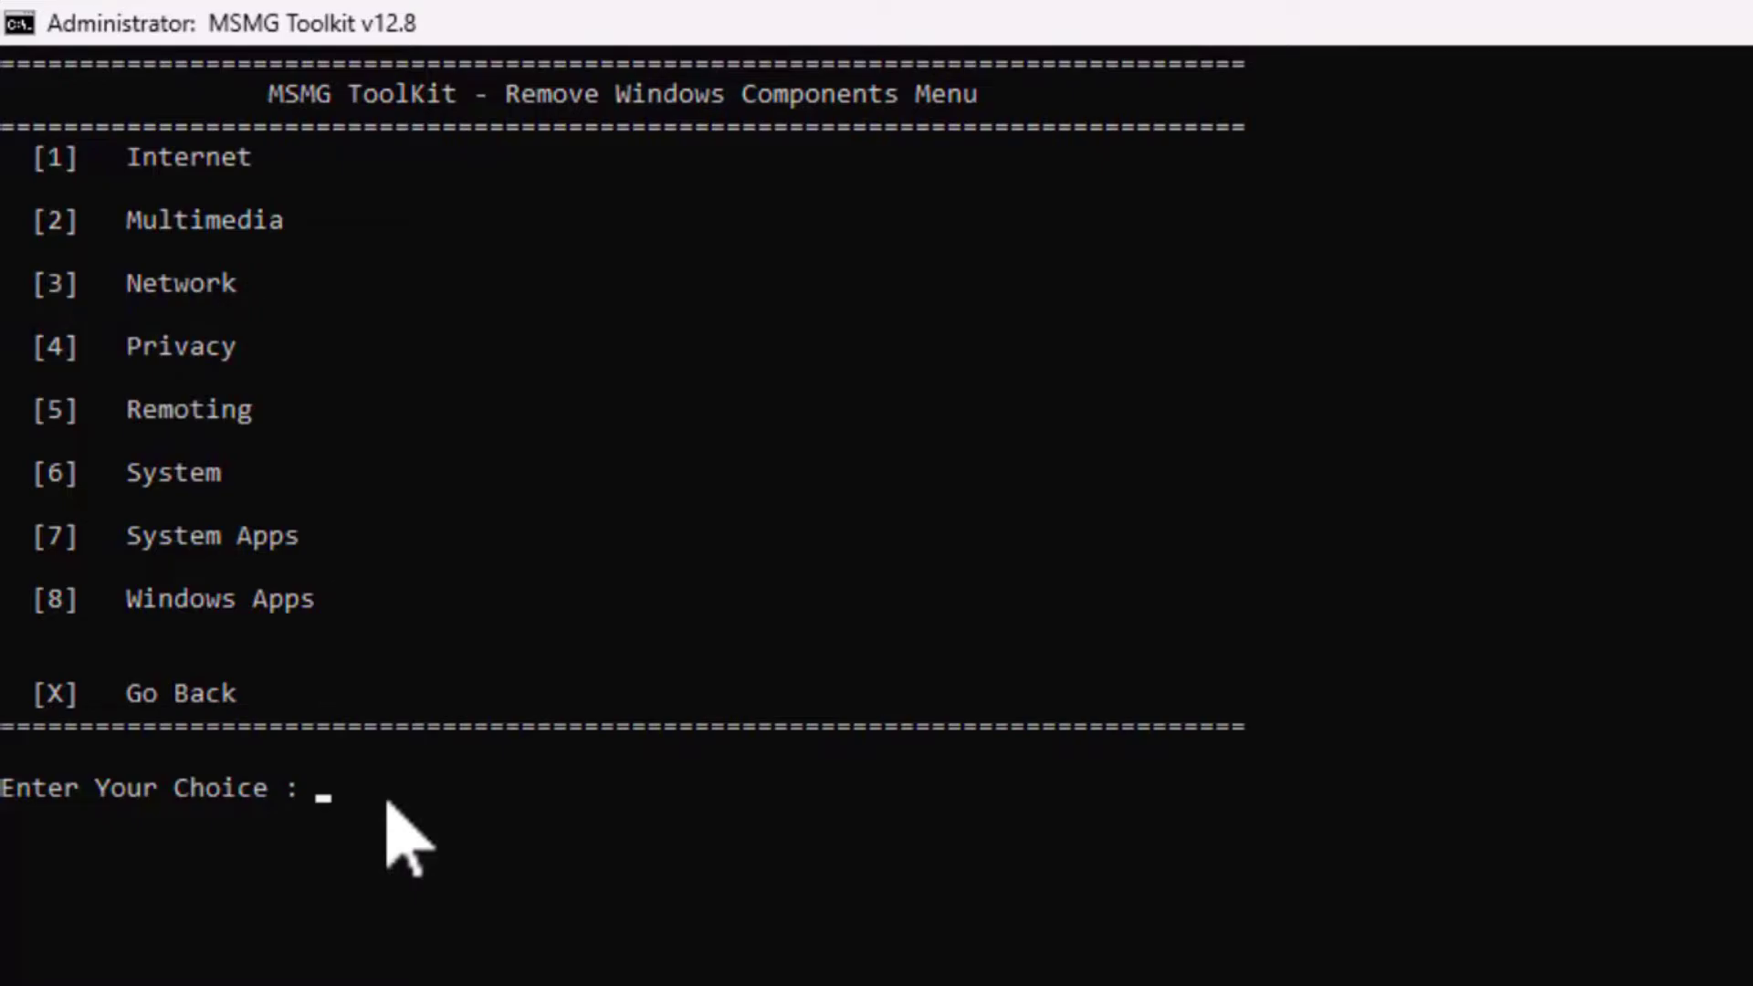
Step: Mark all Network components except Offline Files for removal, and return to the component categories
type("3")
key("Return")
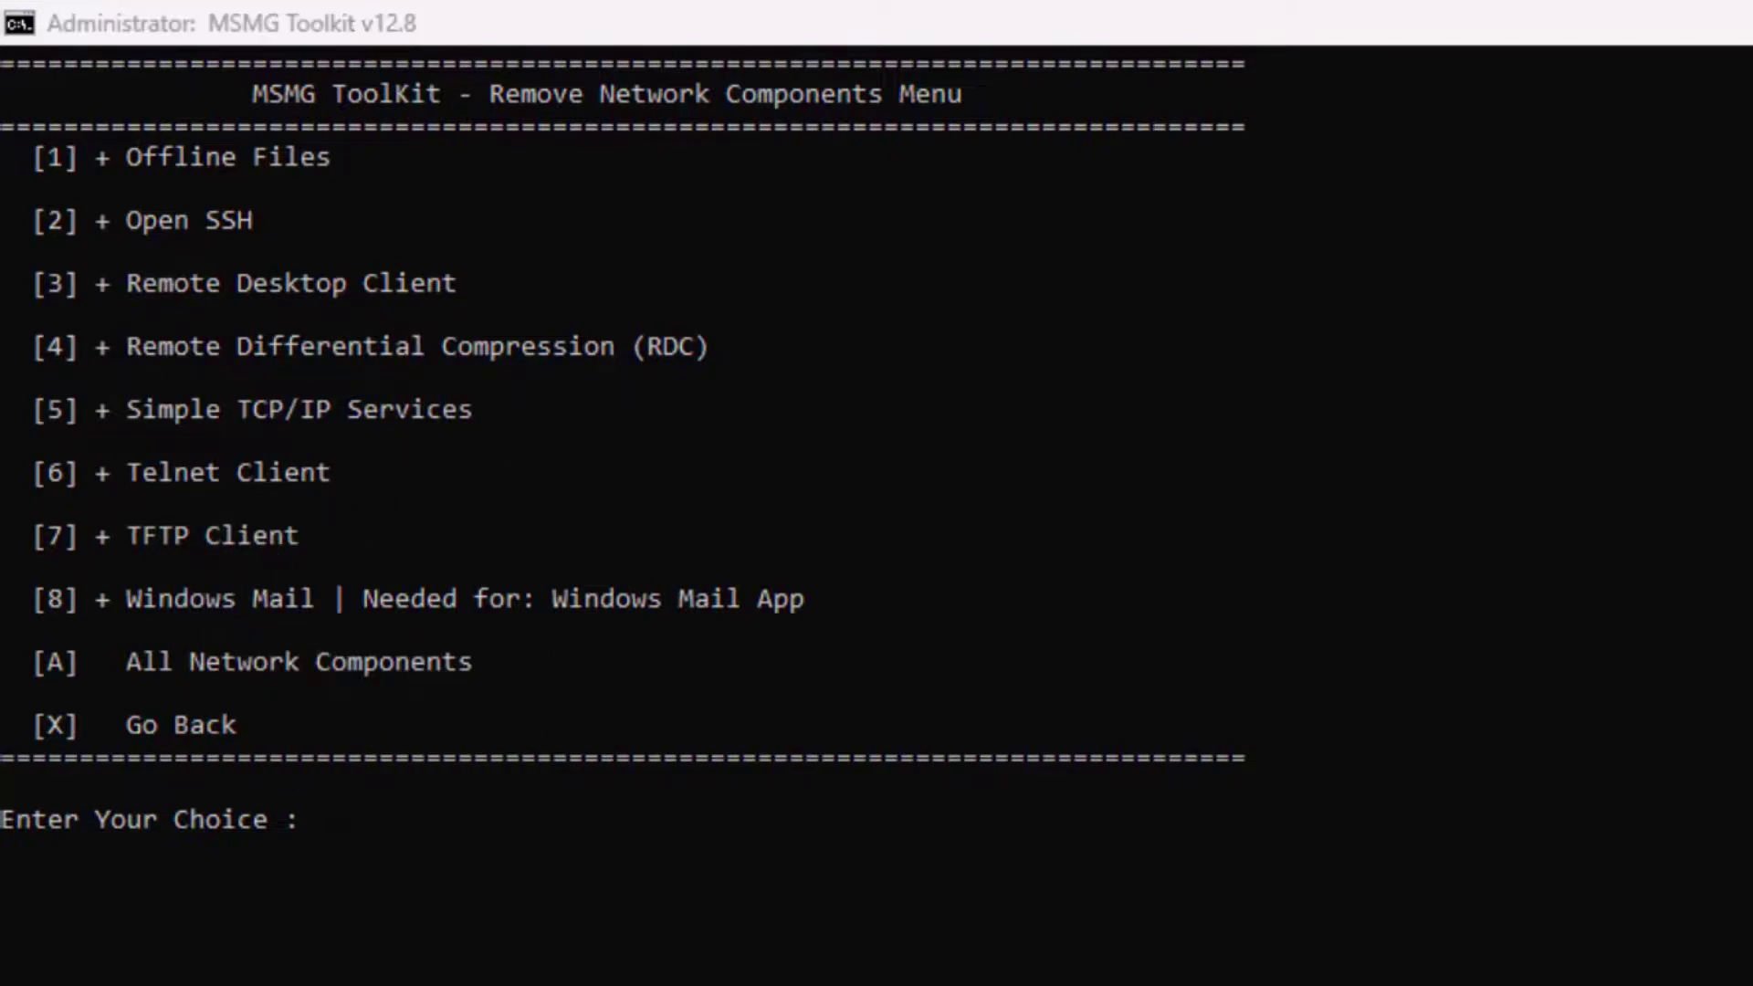
left_click(1315, 977)
type("A")
key("Return")
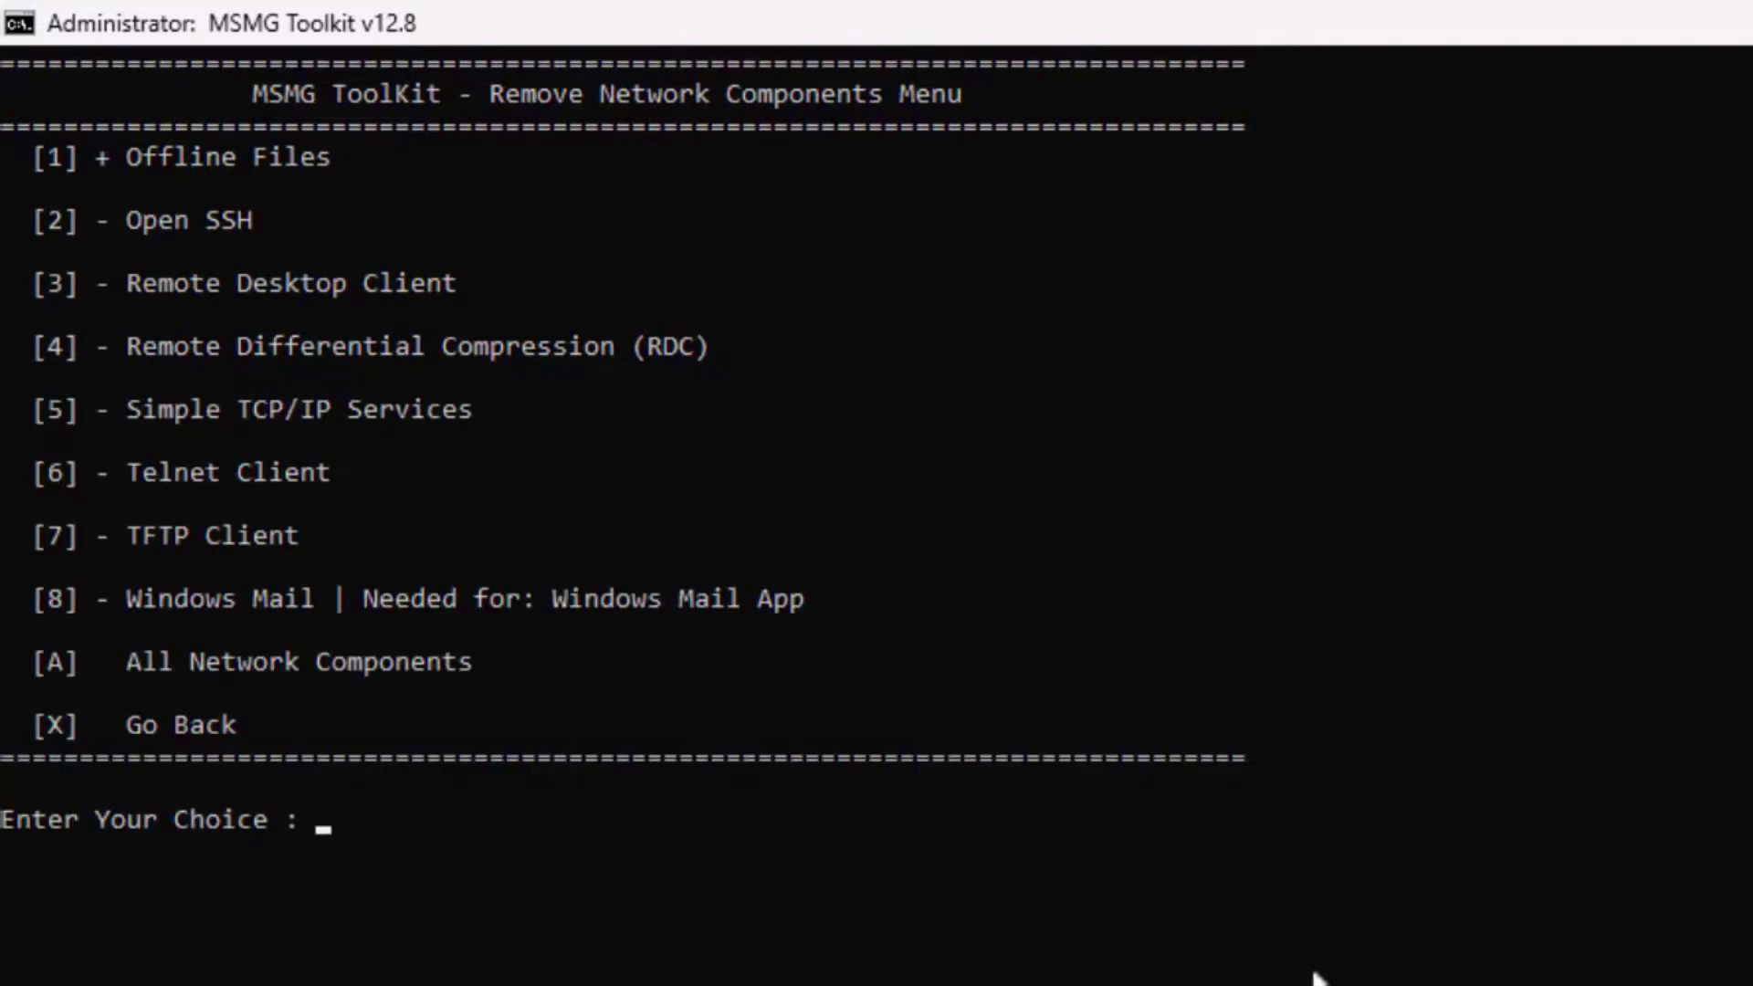
key("Return")
type("A")
key("Return")
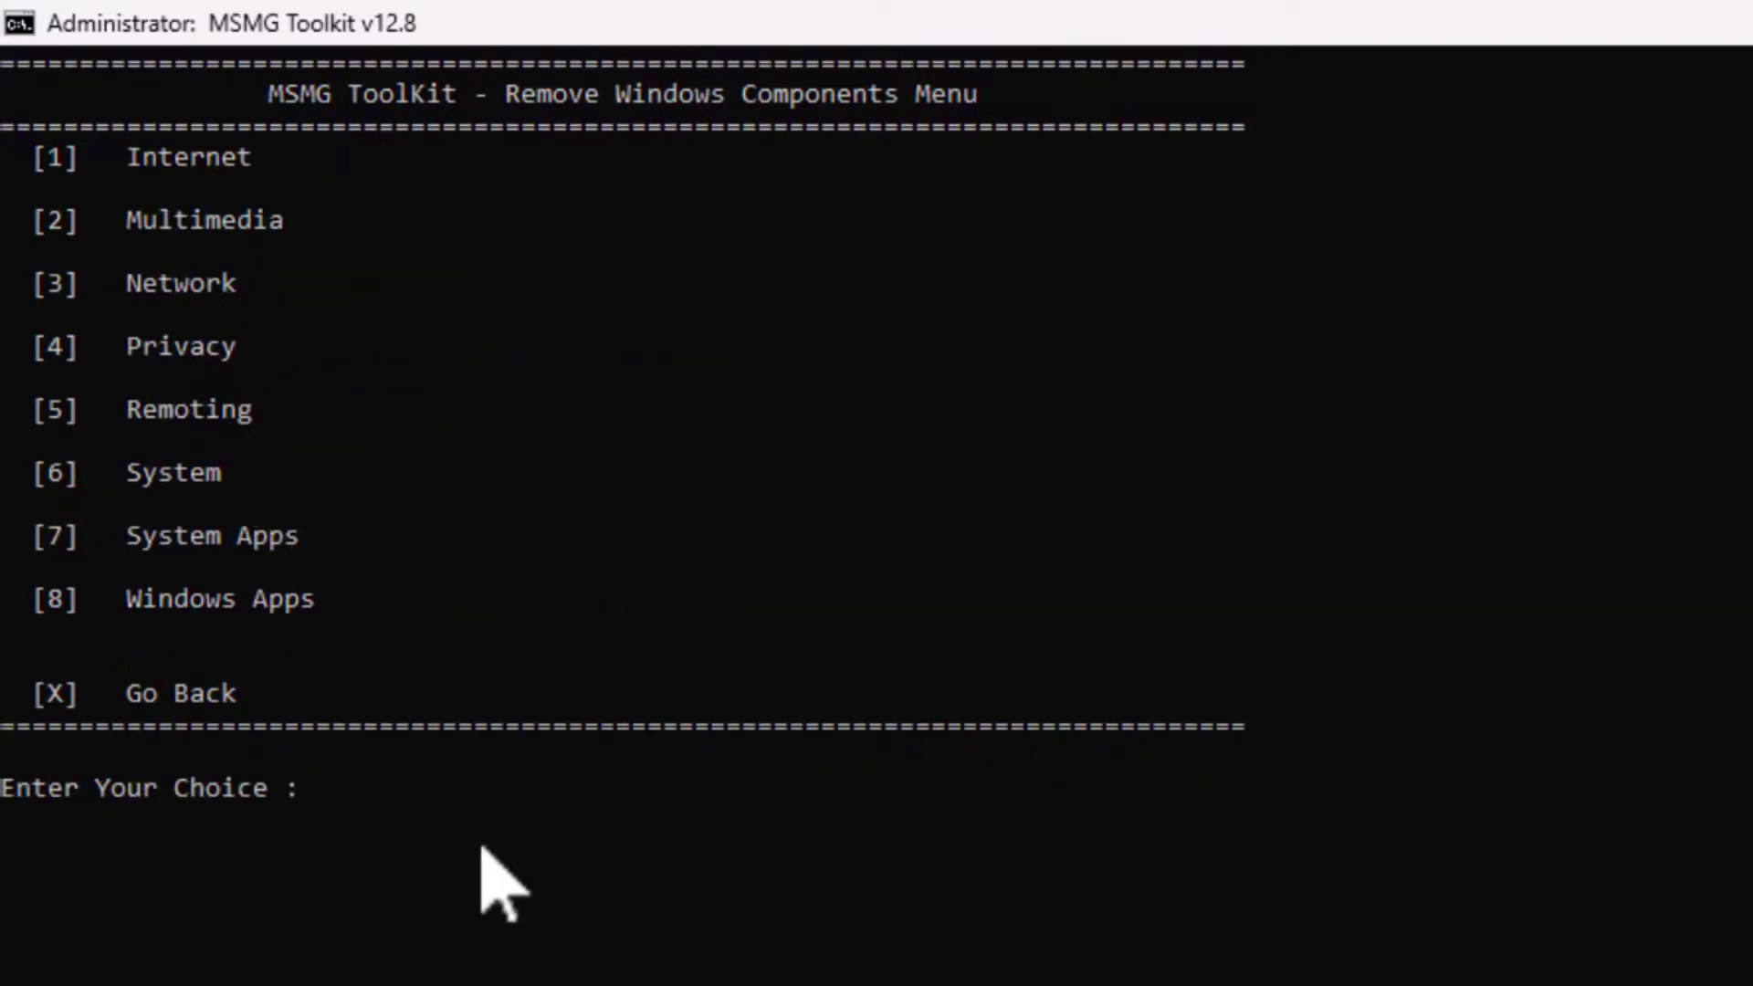
Step: Go through the Privacy components and return to the component categories
type("4")
key("Return")
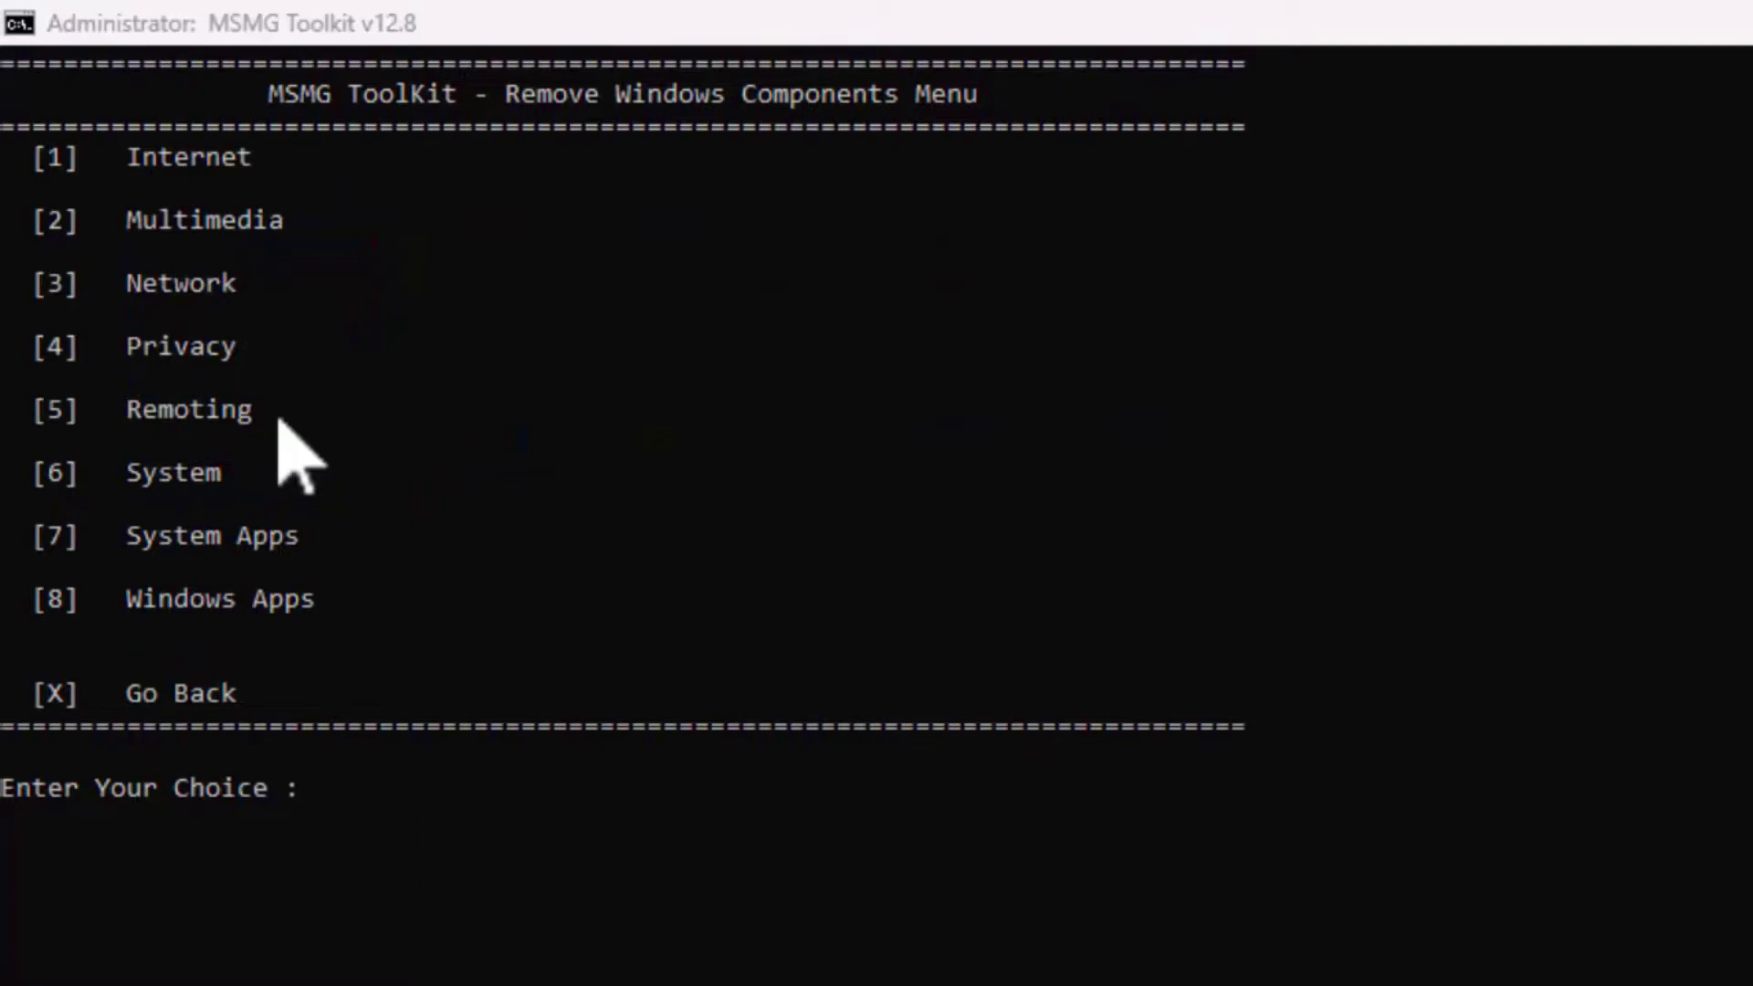
left_click(345, 784)
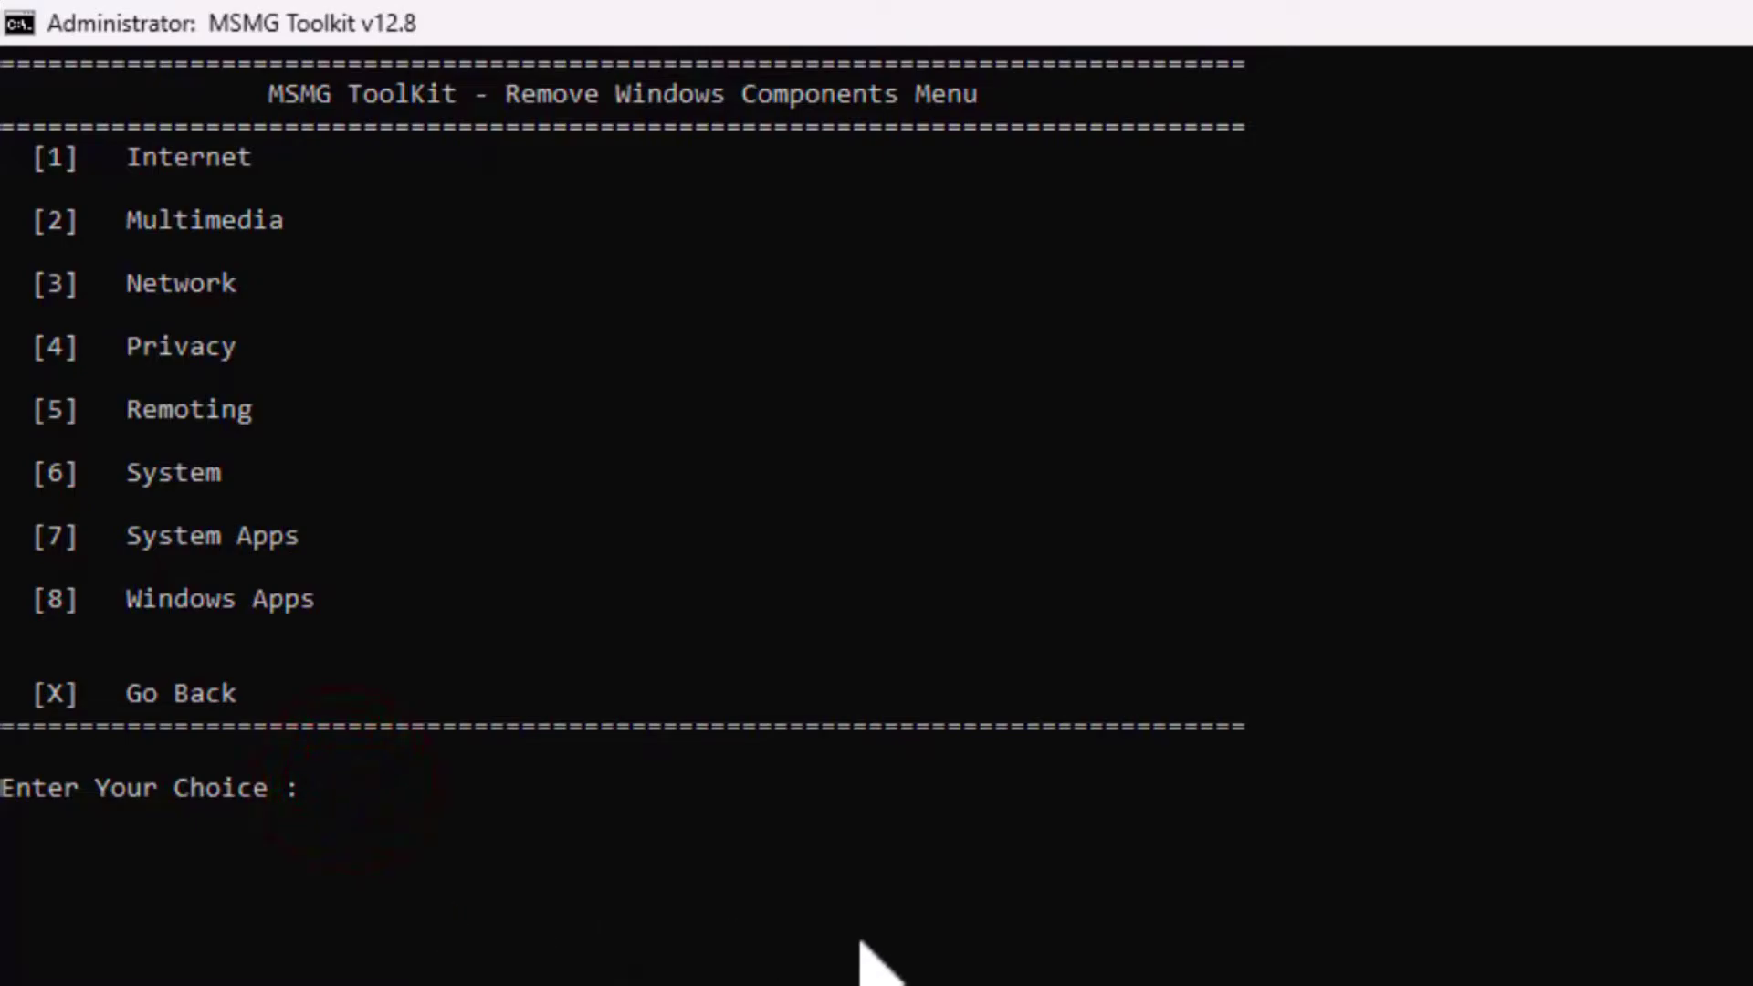
Step: Mark all Remoting components for removal, and return to the component categories
type("5")
key("Return")
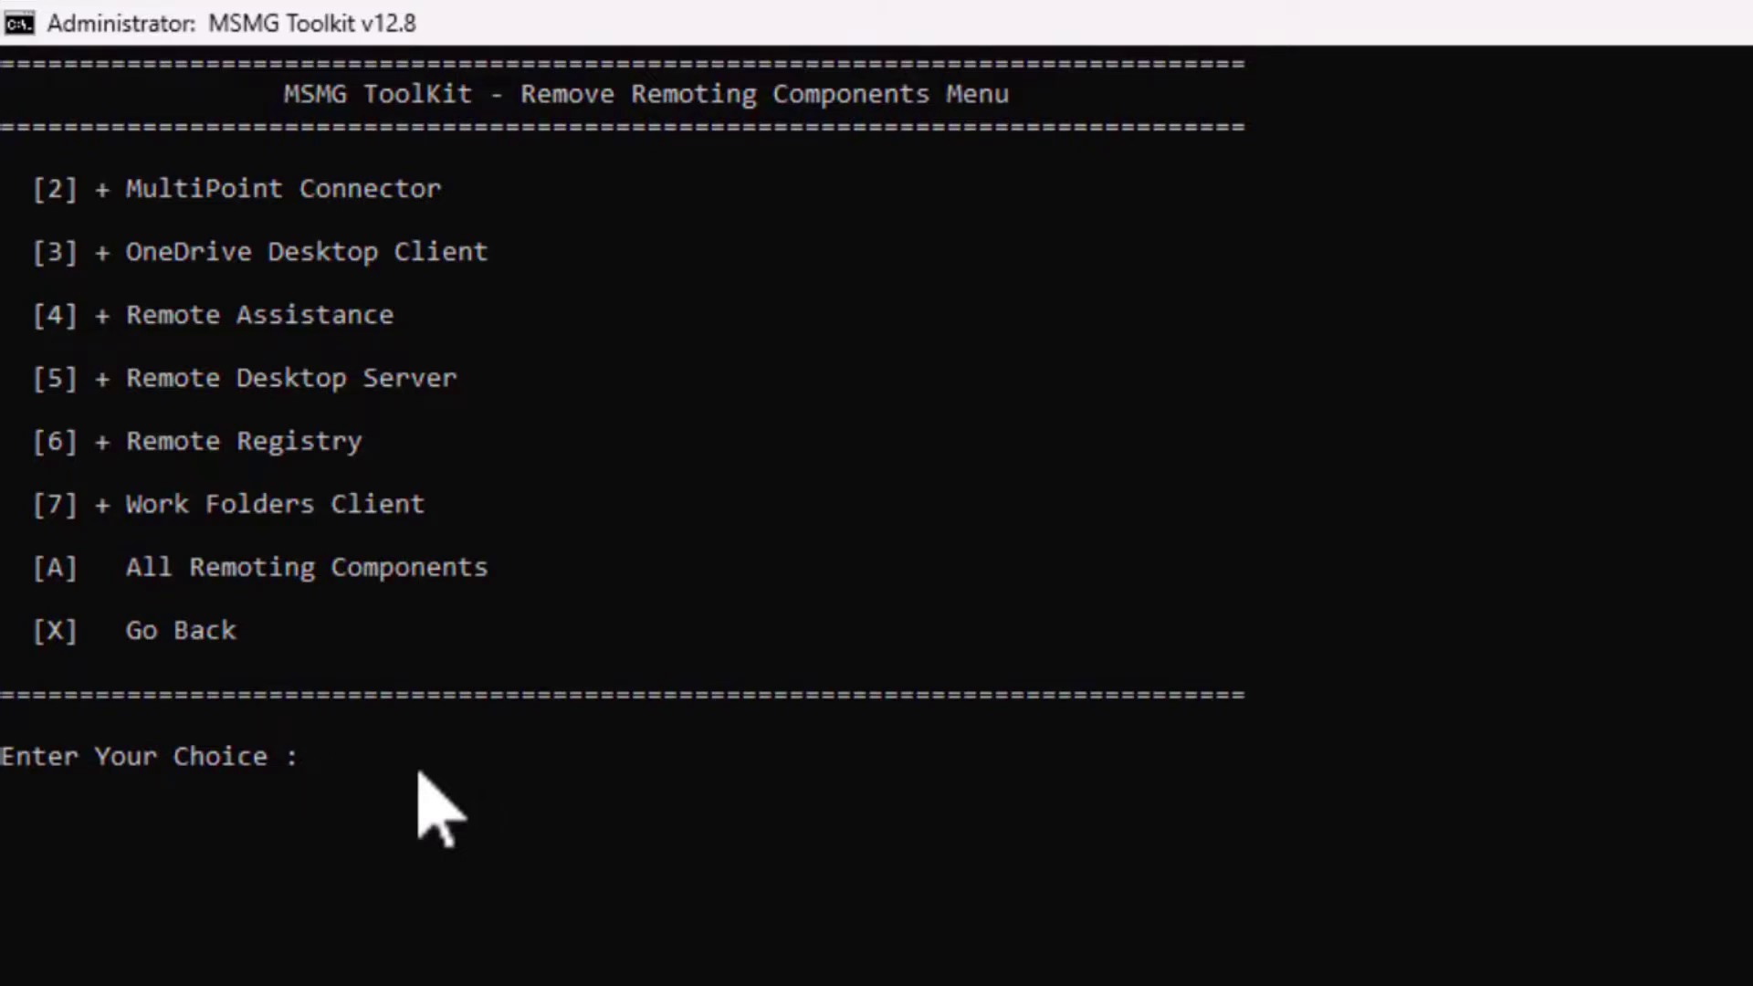
key("Return")
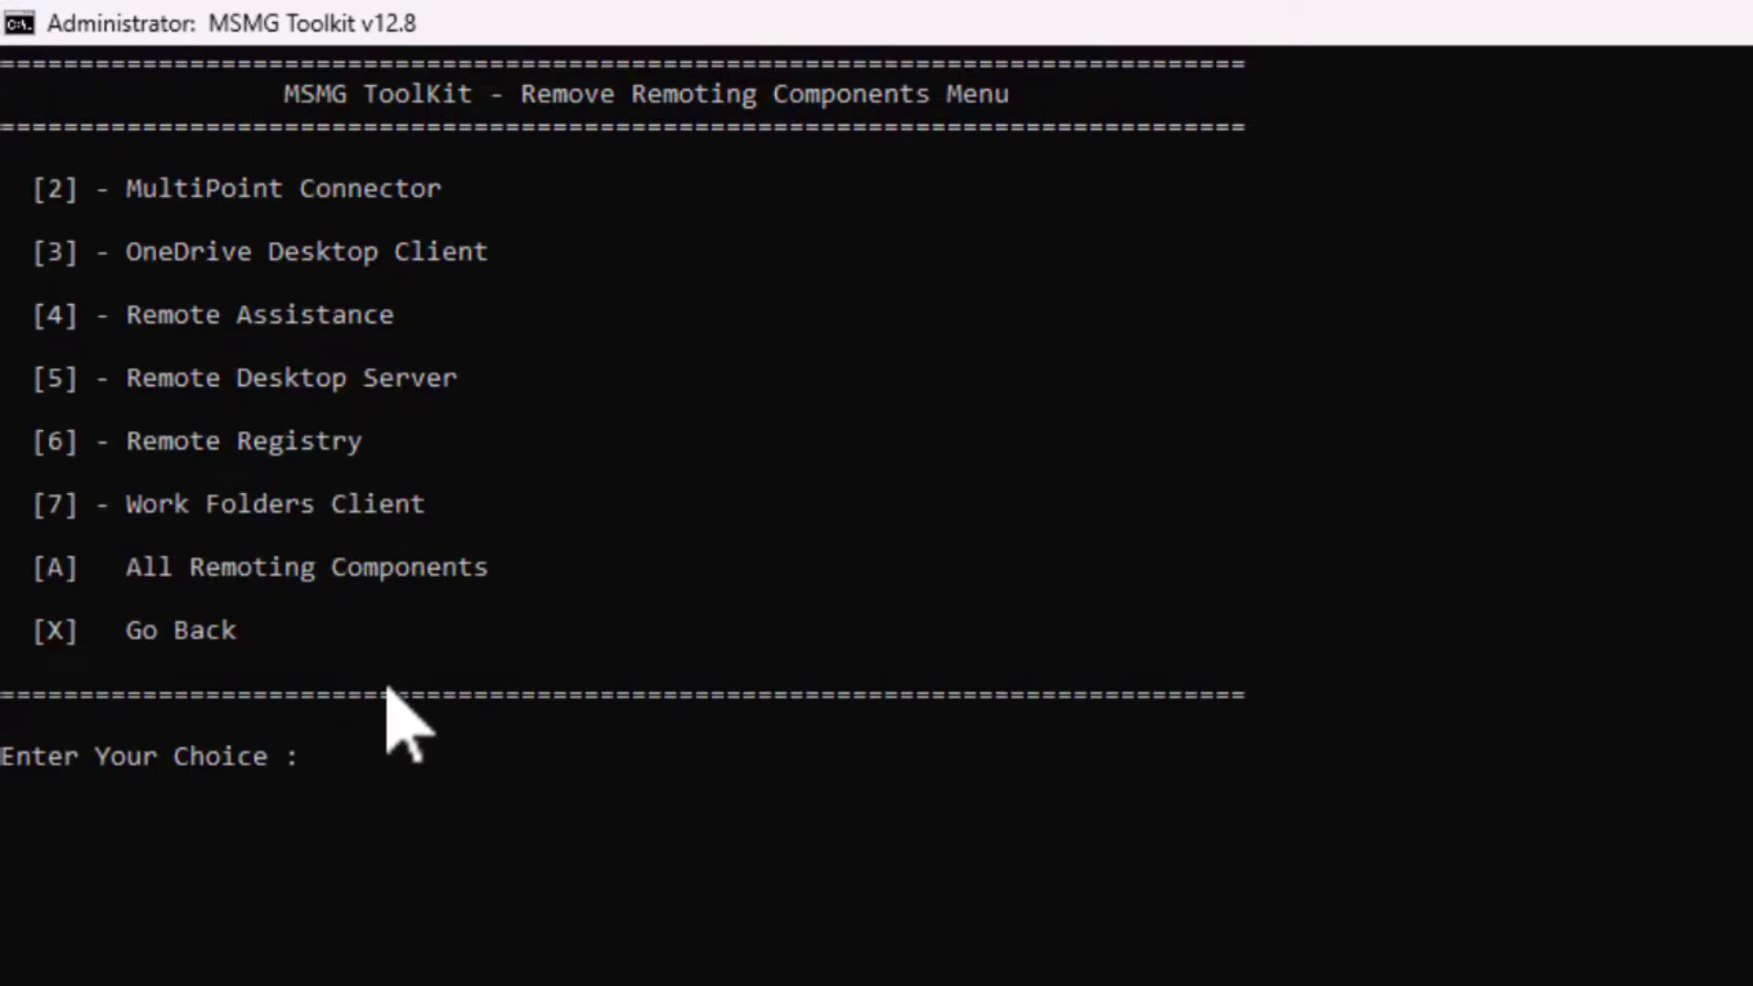
key("Return")
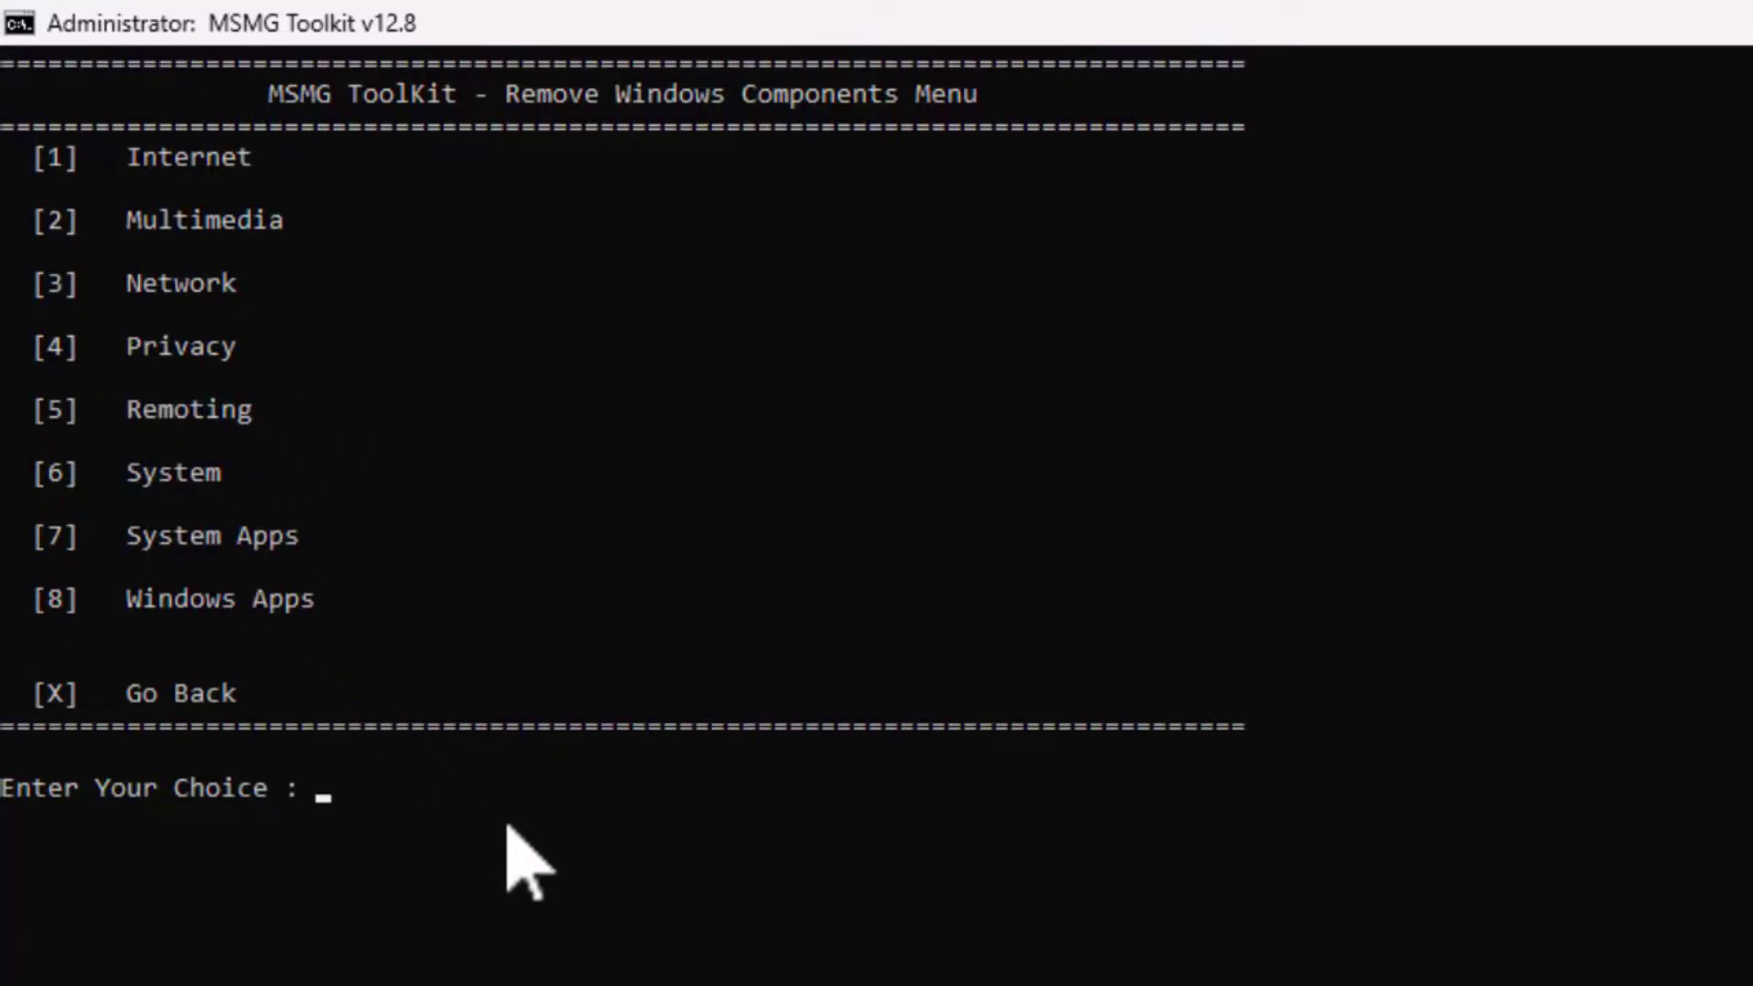
Step: Open the System components, review the entries from Windows Firewall to Wordpad, and mark all System components for removal
type("6")
key("Return")
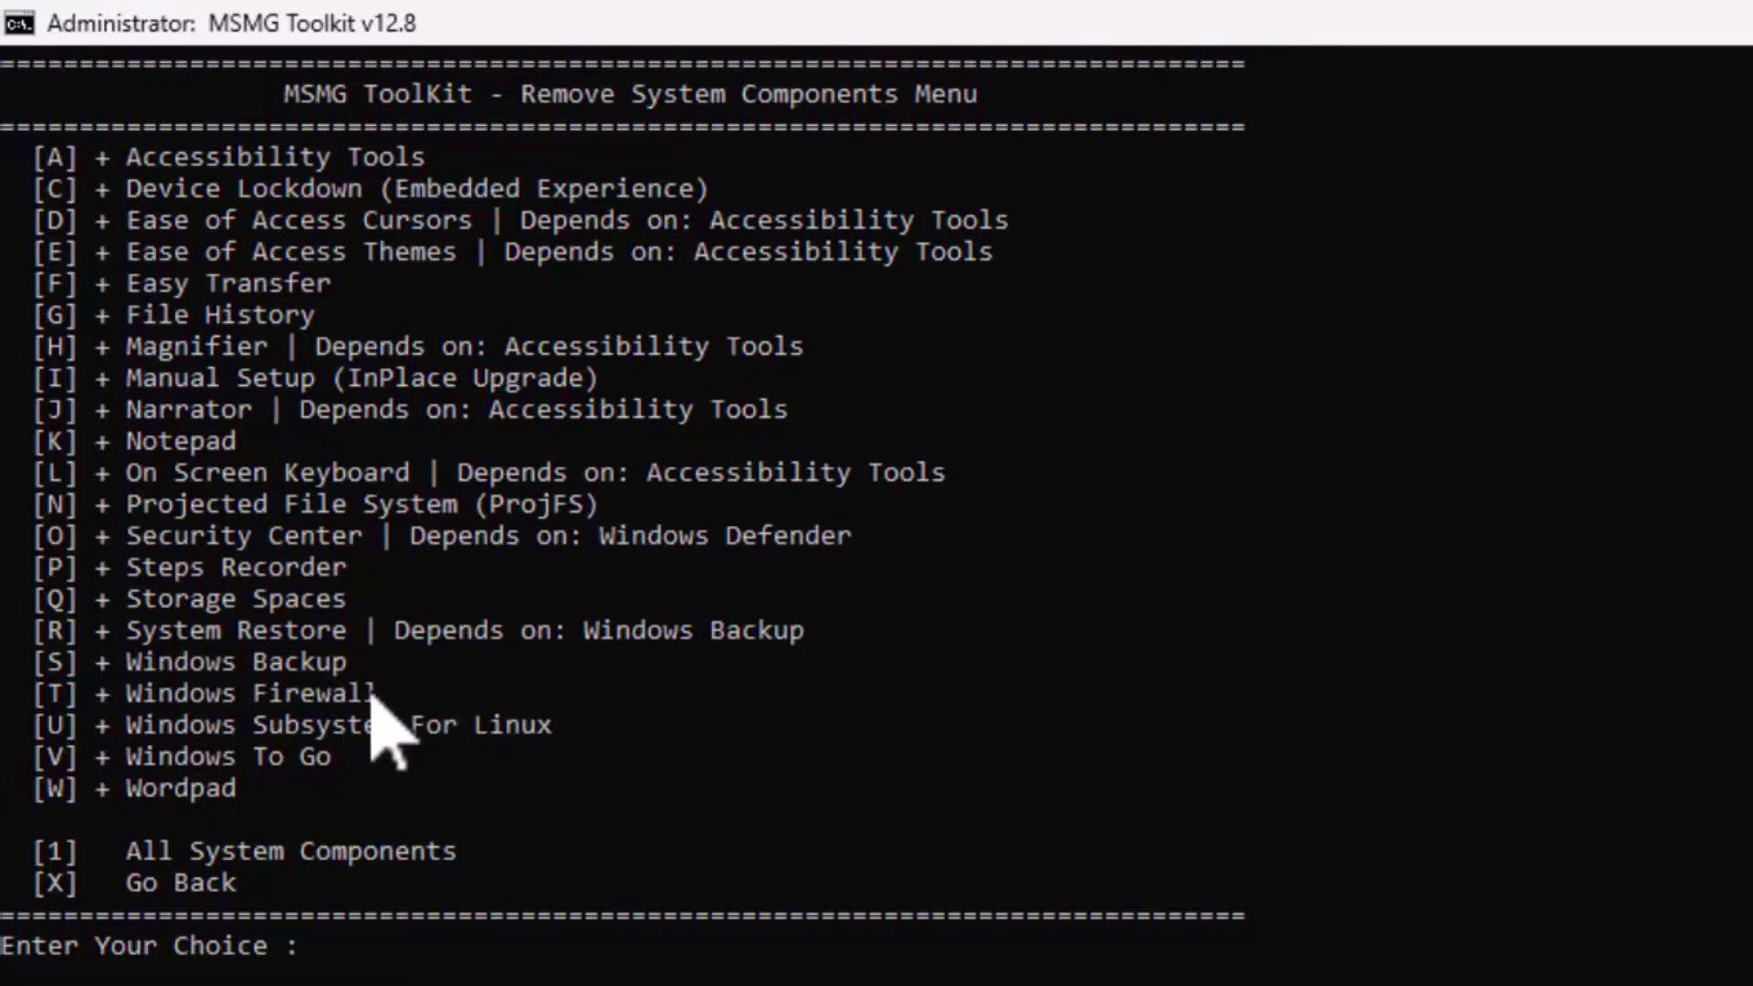
left_click_drag(370, 686, 18, 694)
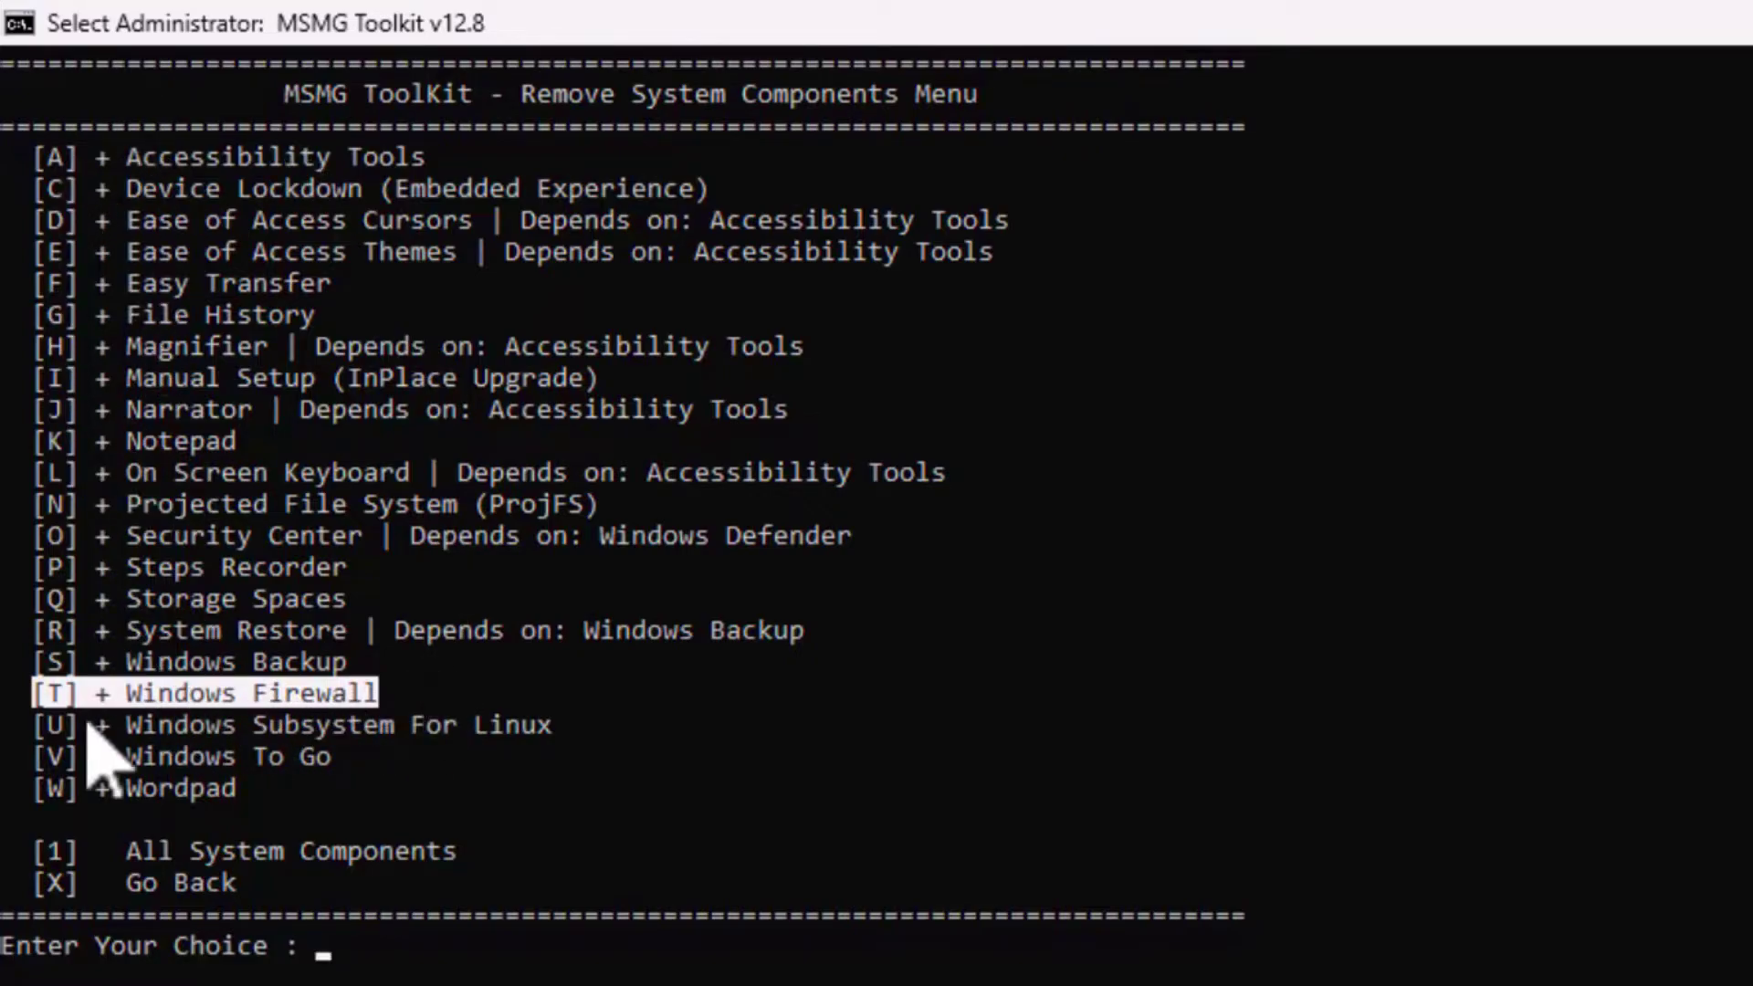
left_click_drag(552, 726, 113, 757)
left_click(370, 756)
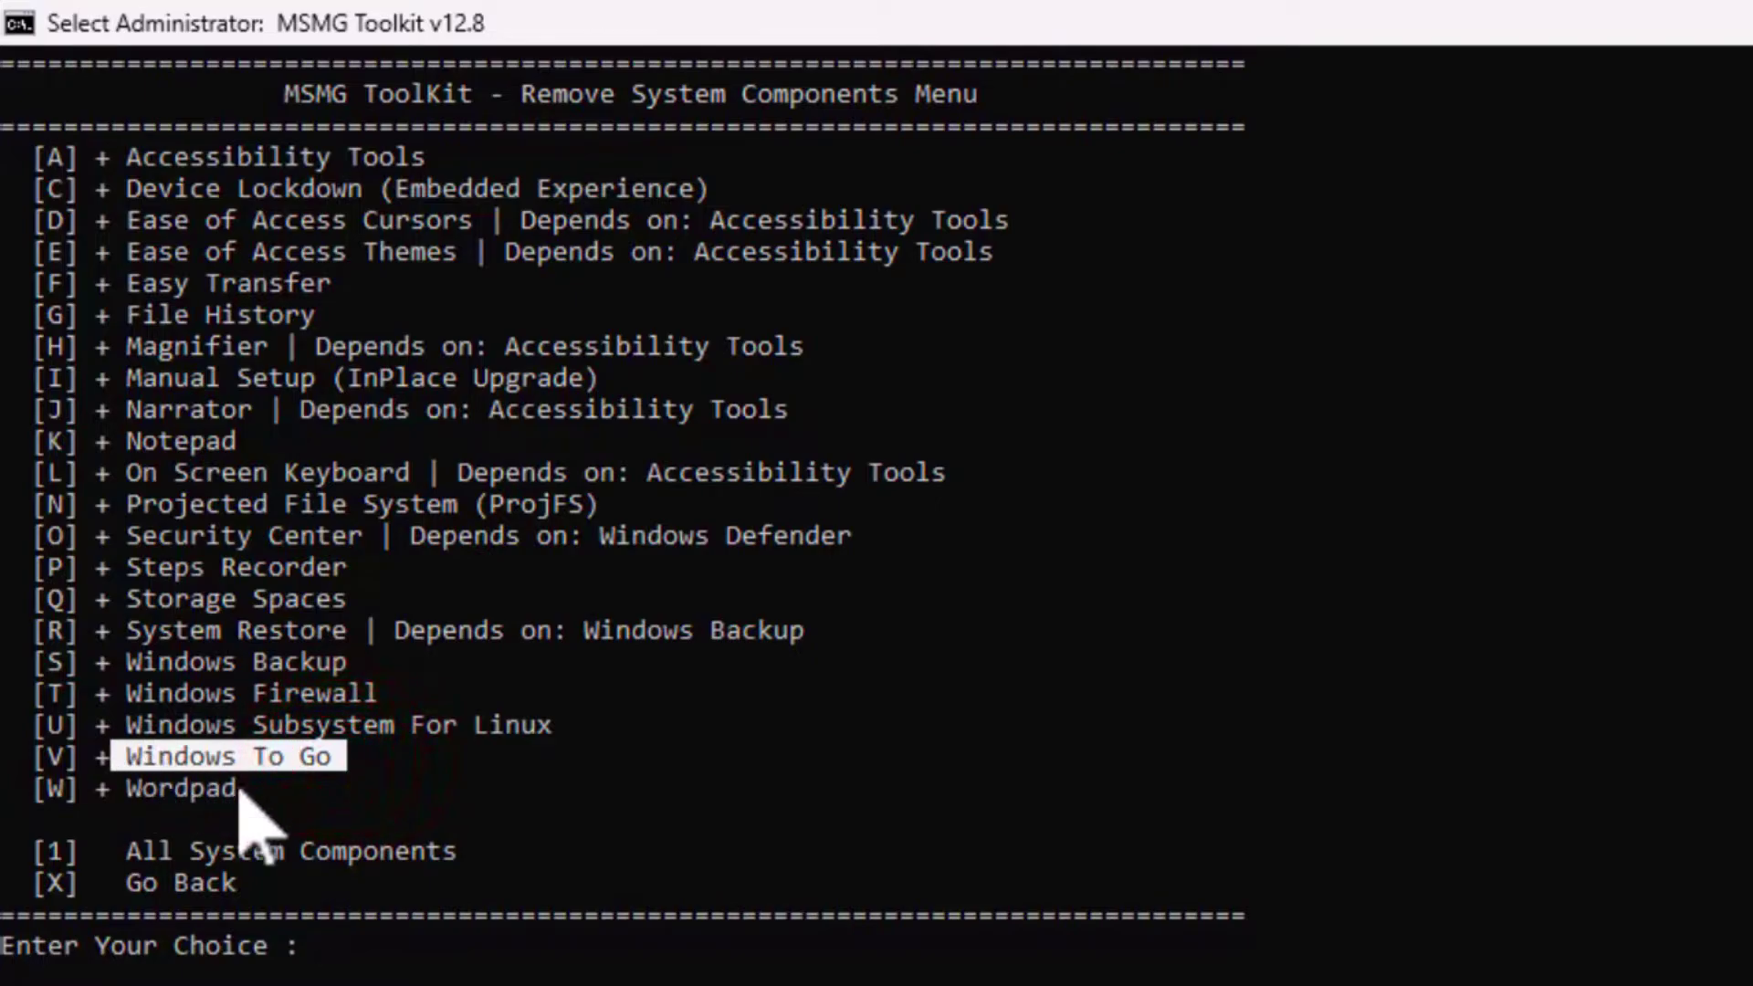
left_click(235, 791)
left_click(228, 757)
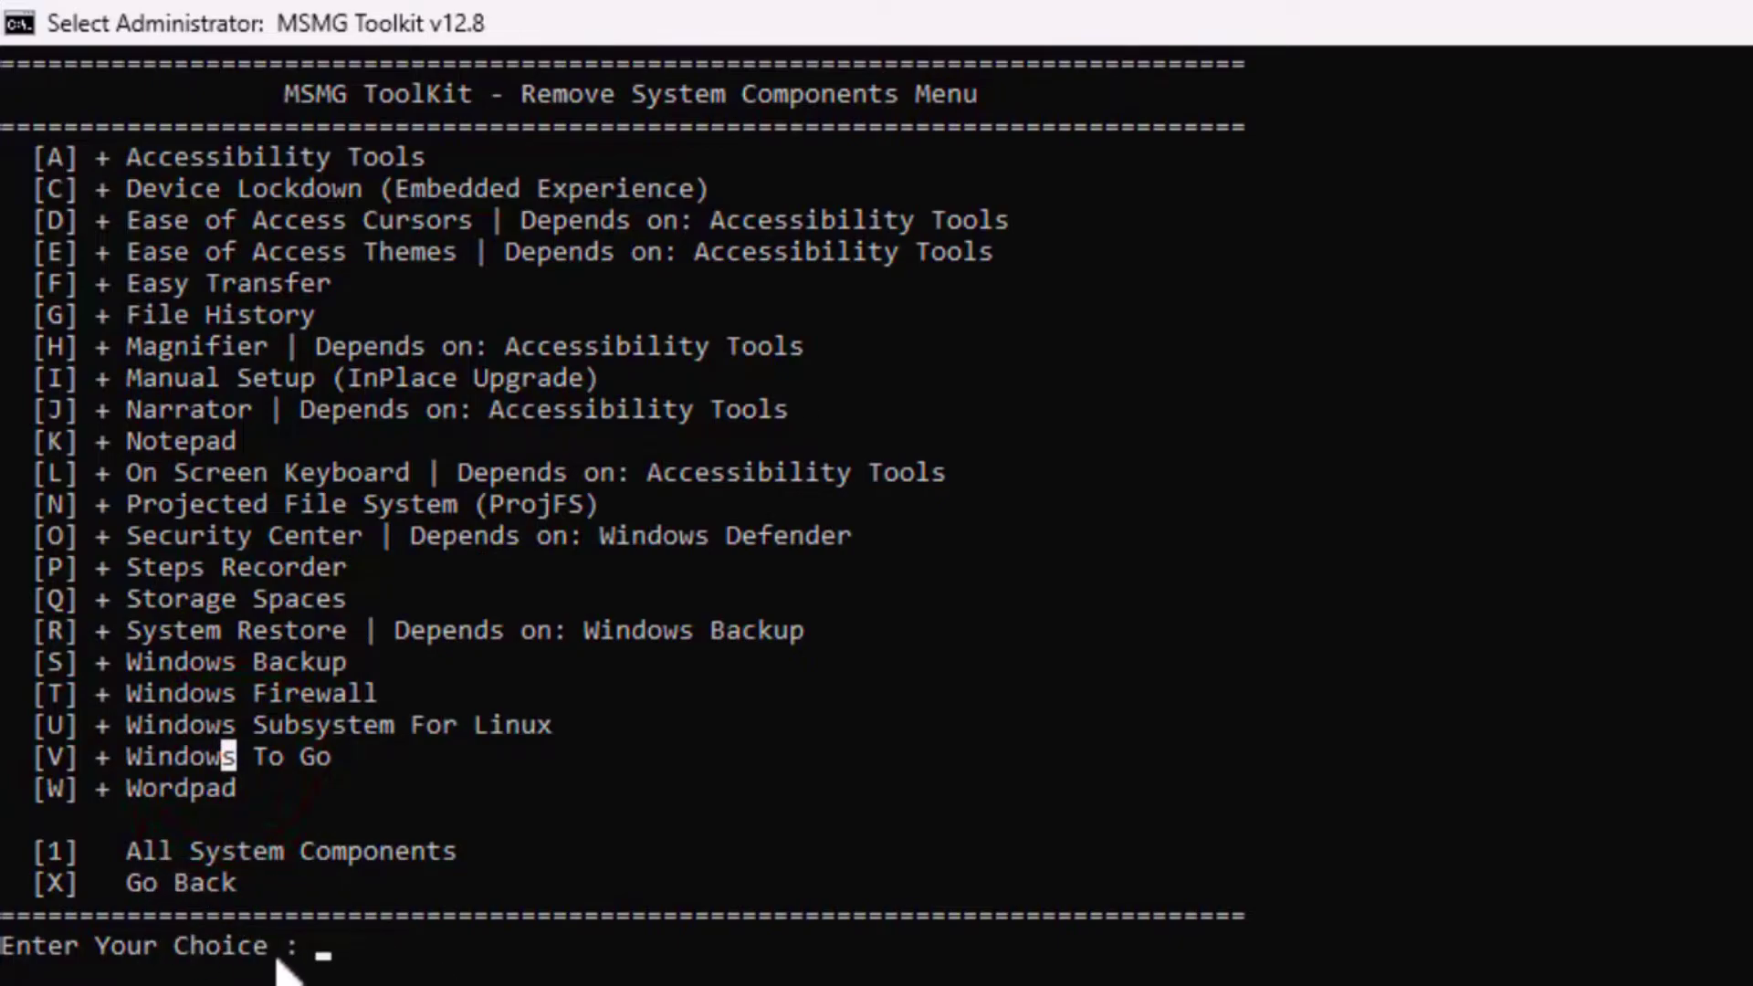
left_click_drag(127, 851, 486, 849)
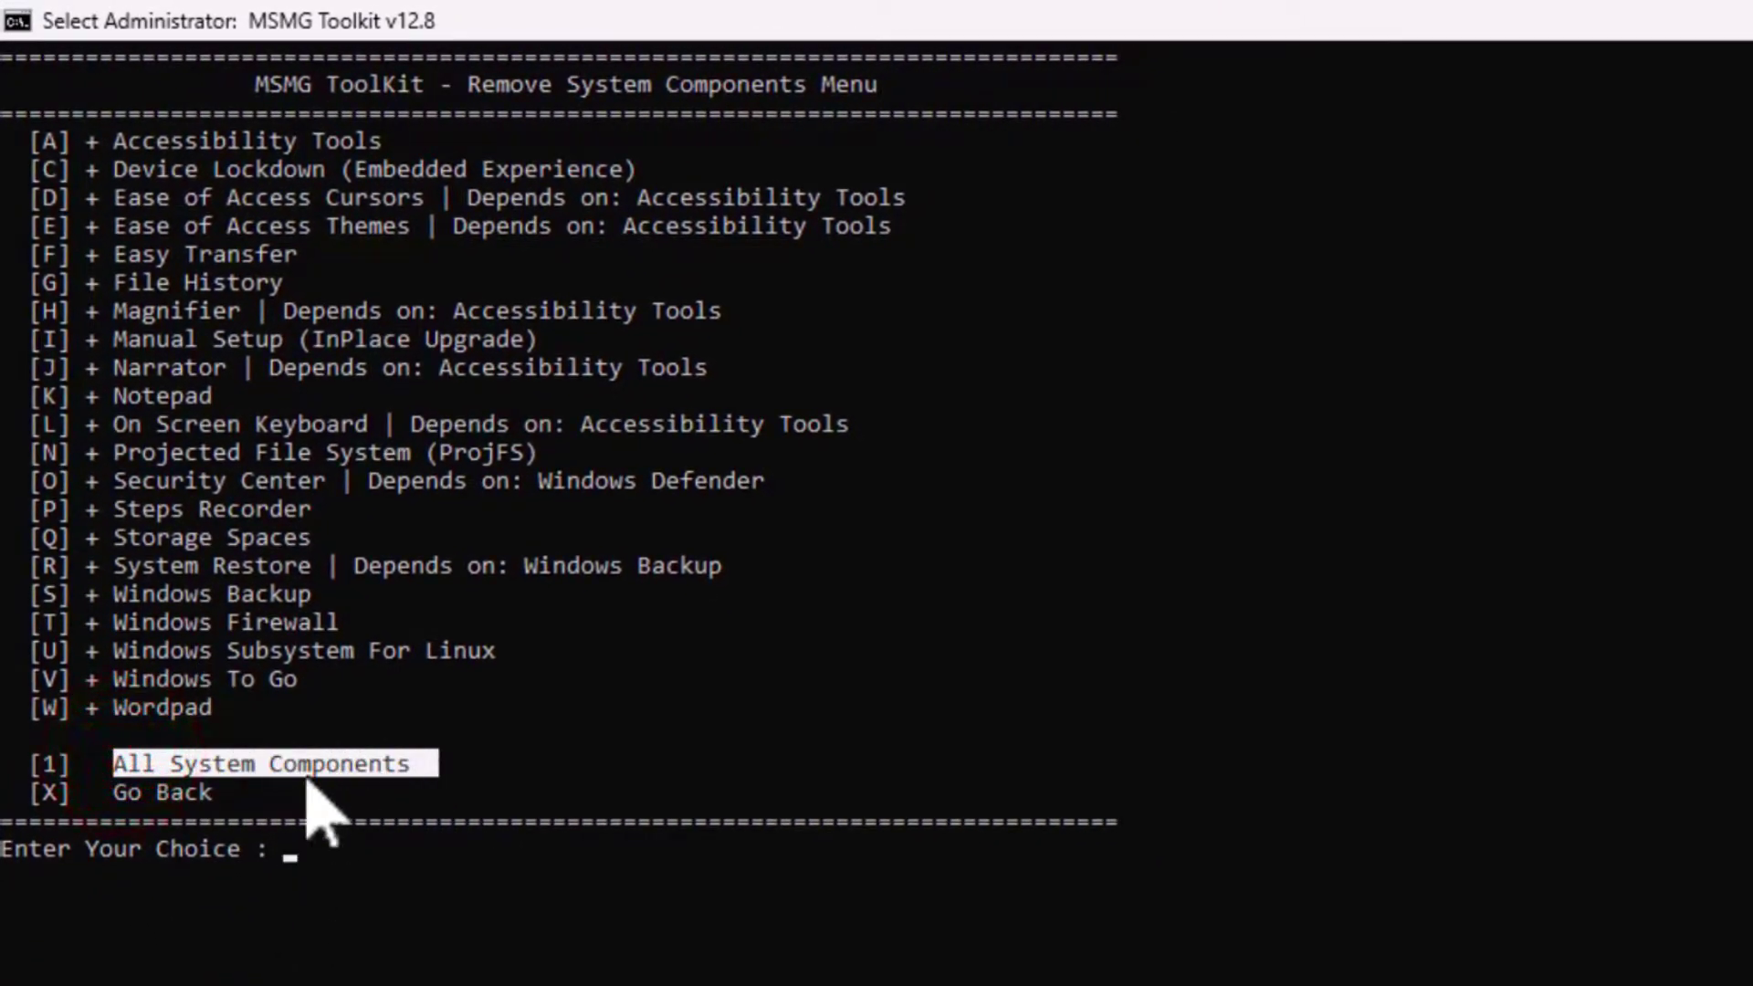
left_click_drag(80, 767, 26, 770)
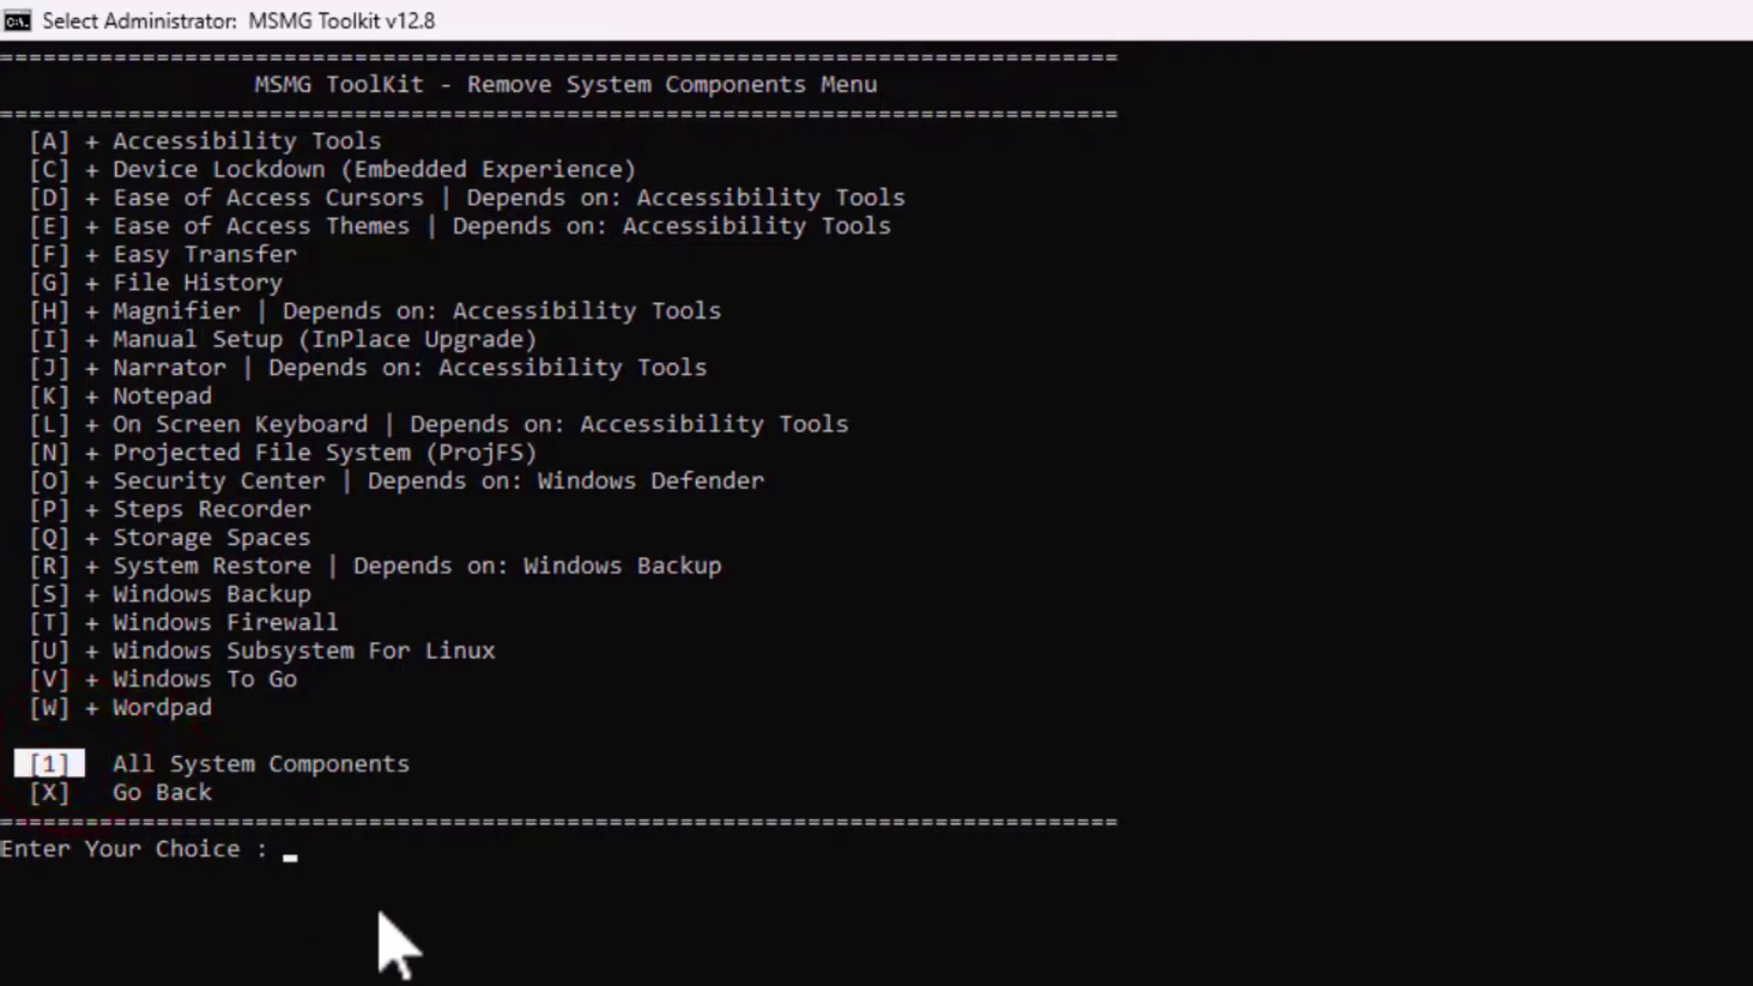
key("1")
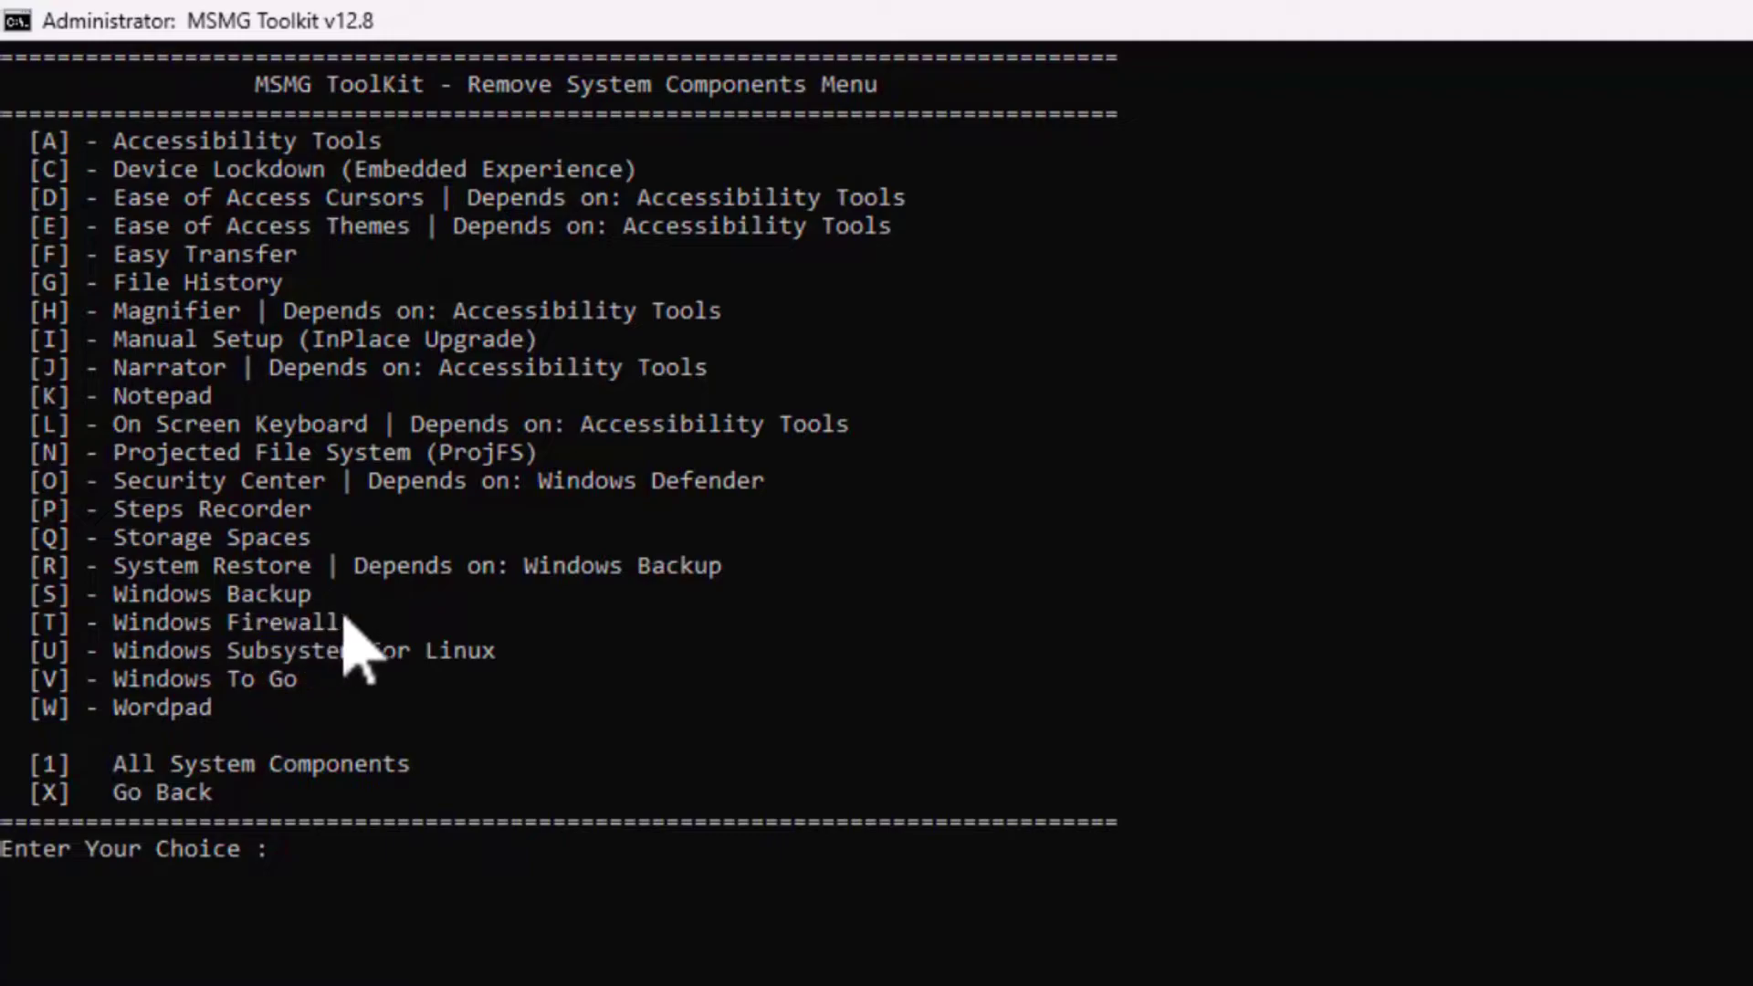
Step: Exclude Windows Firewall from the System components marked for removal, and return to the component categories
left_click_drag(33, 621, 329, 628)
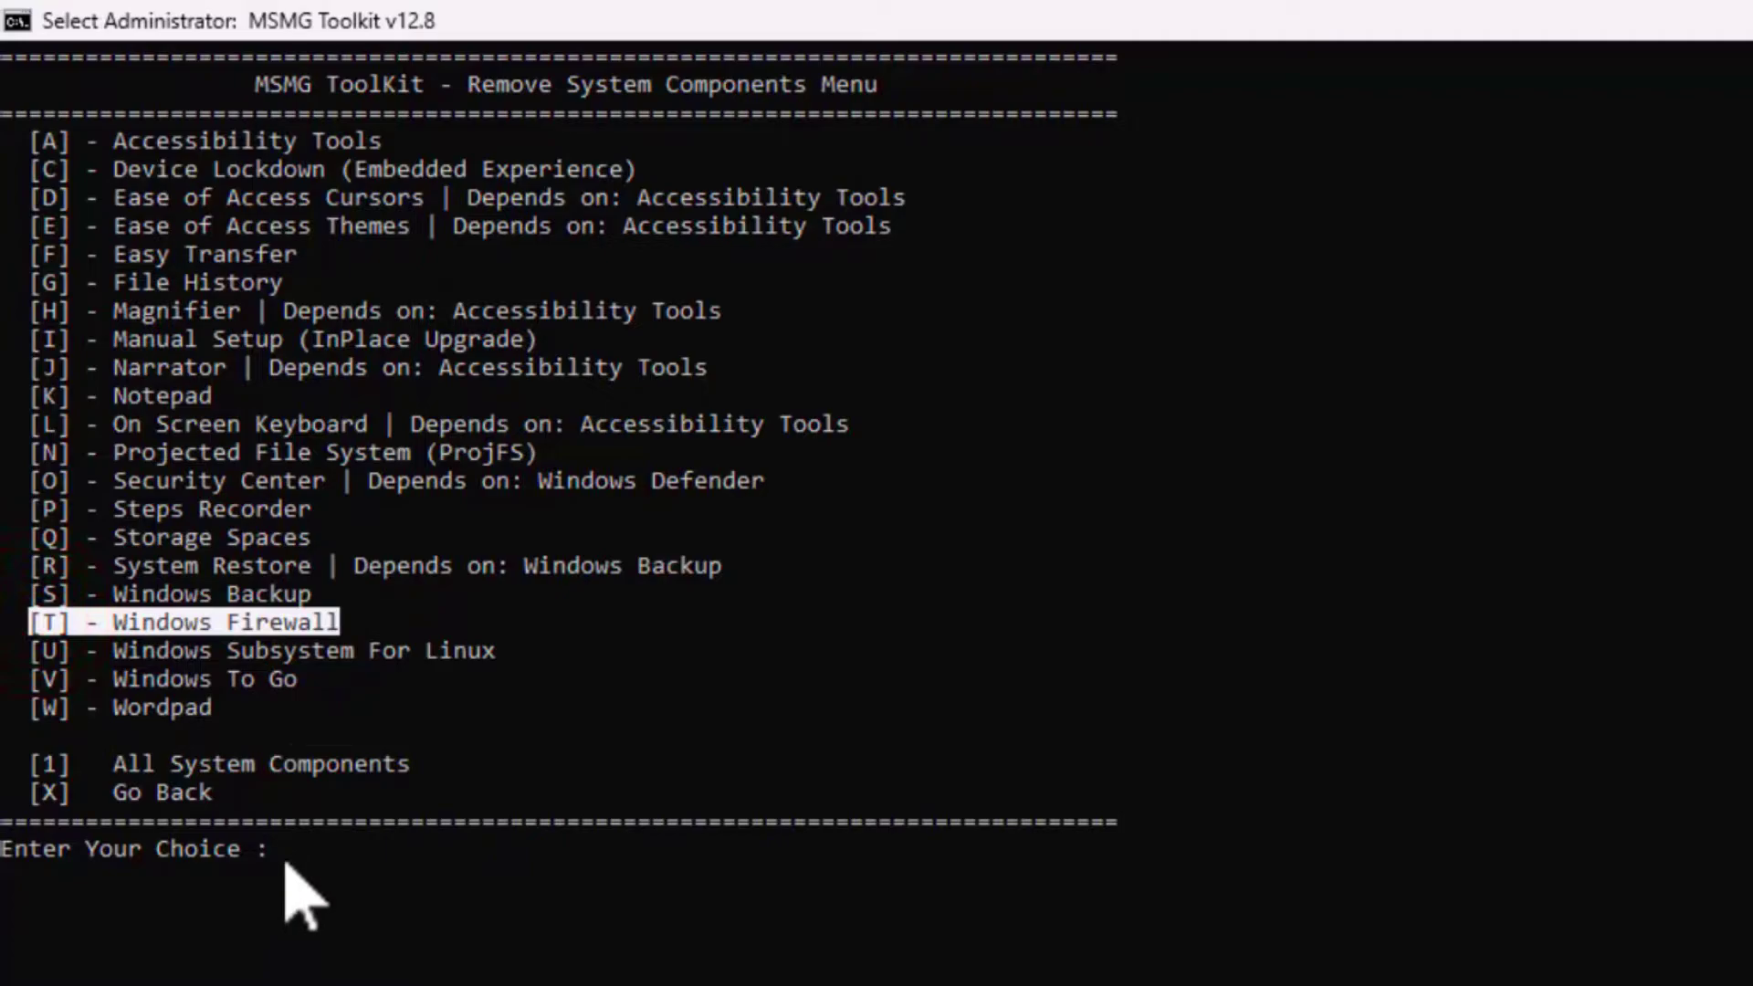
key("ctrl+c")
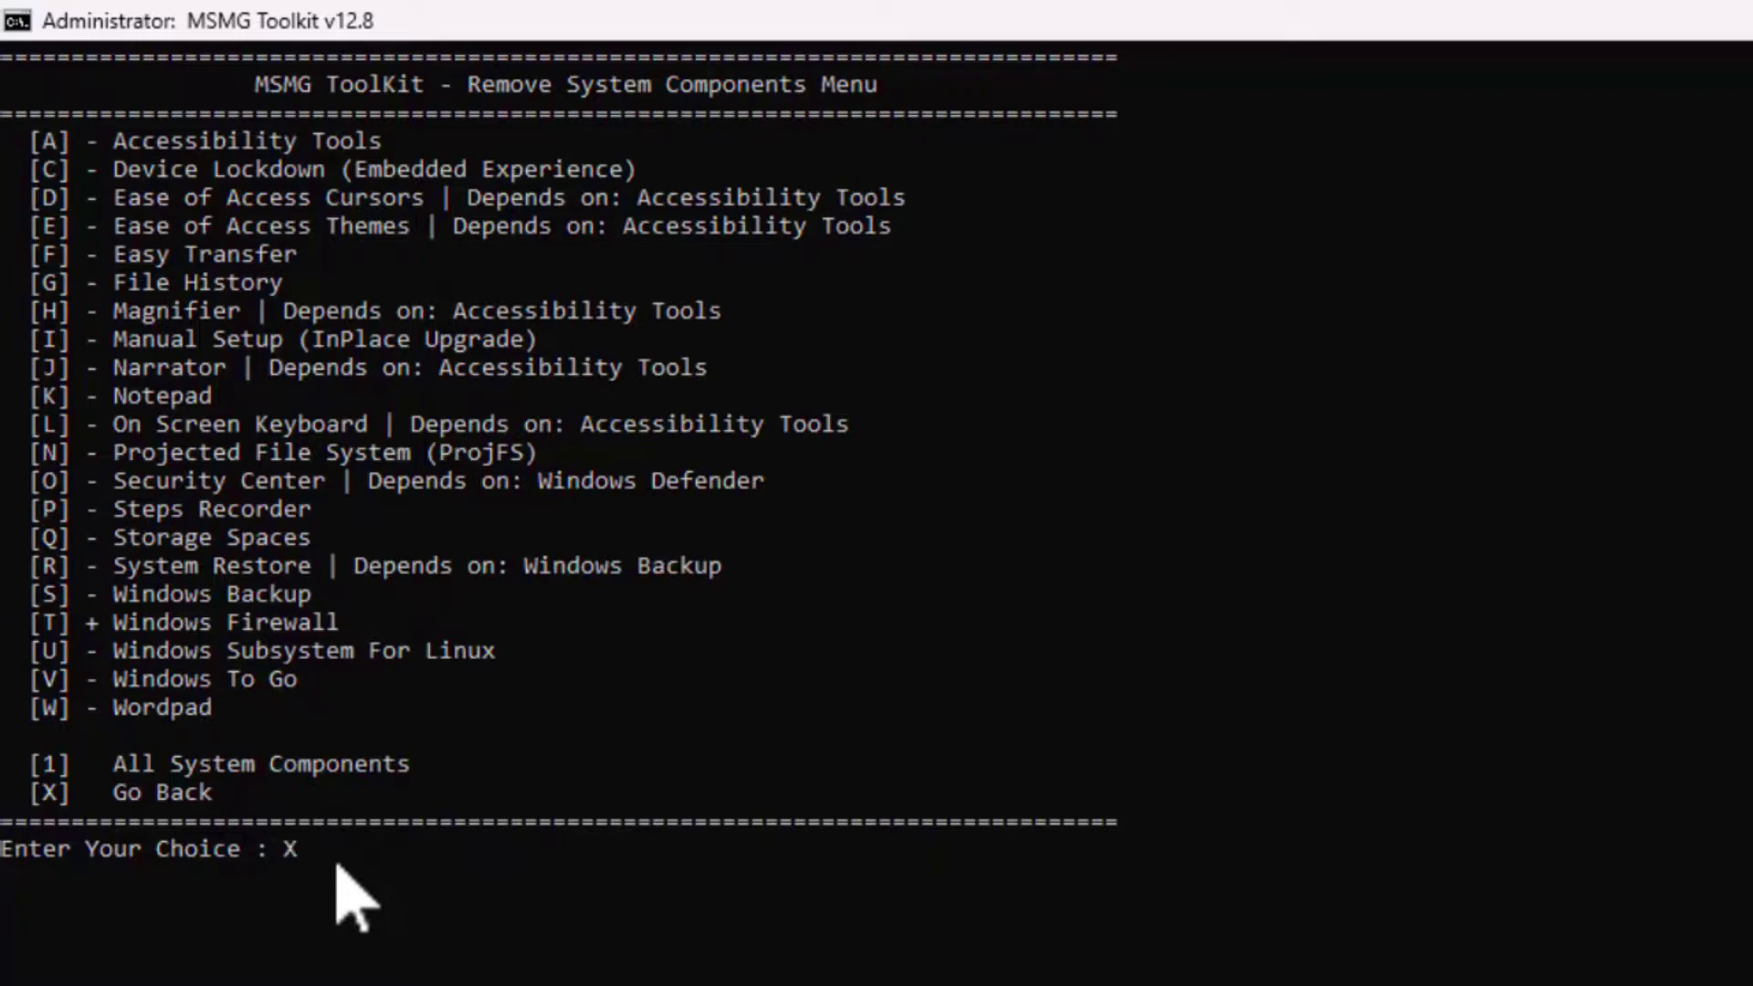
key("Return")
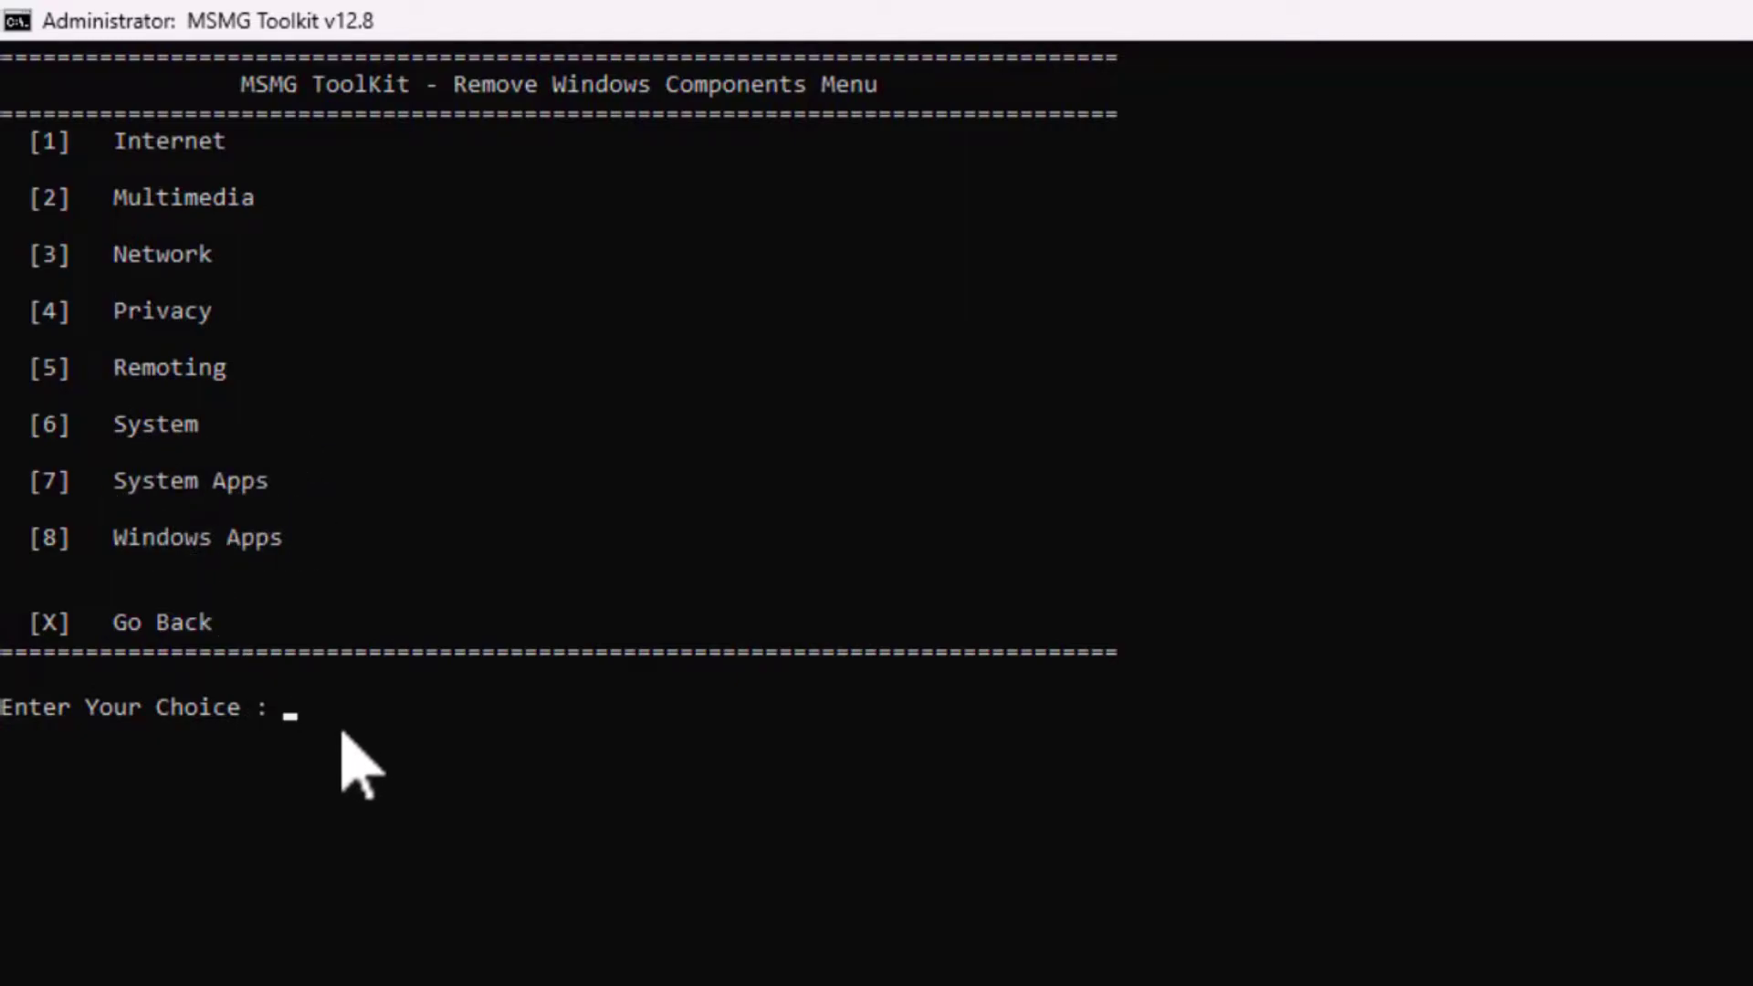
Step: Mark all System Apps for removal, and return to the component categories
type("7")
key("Return")
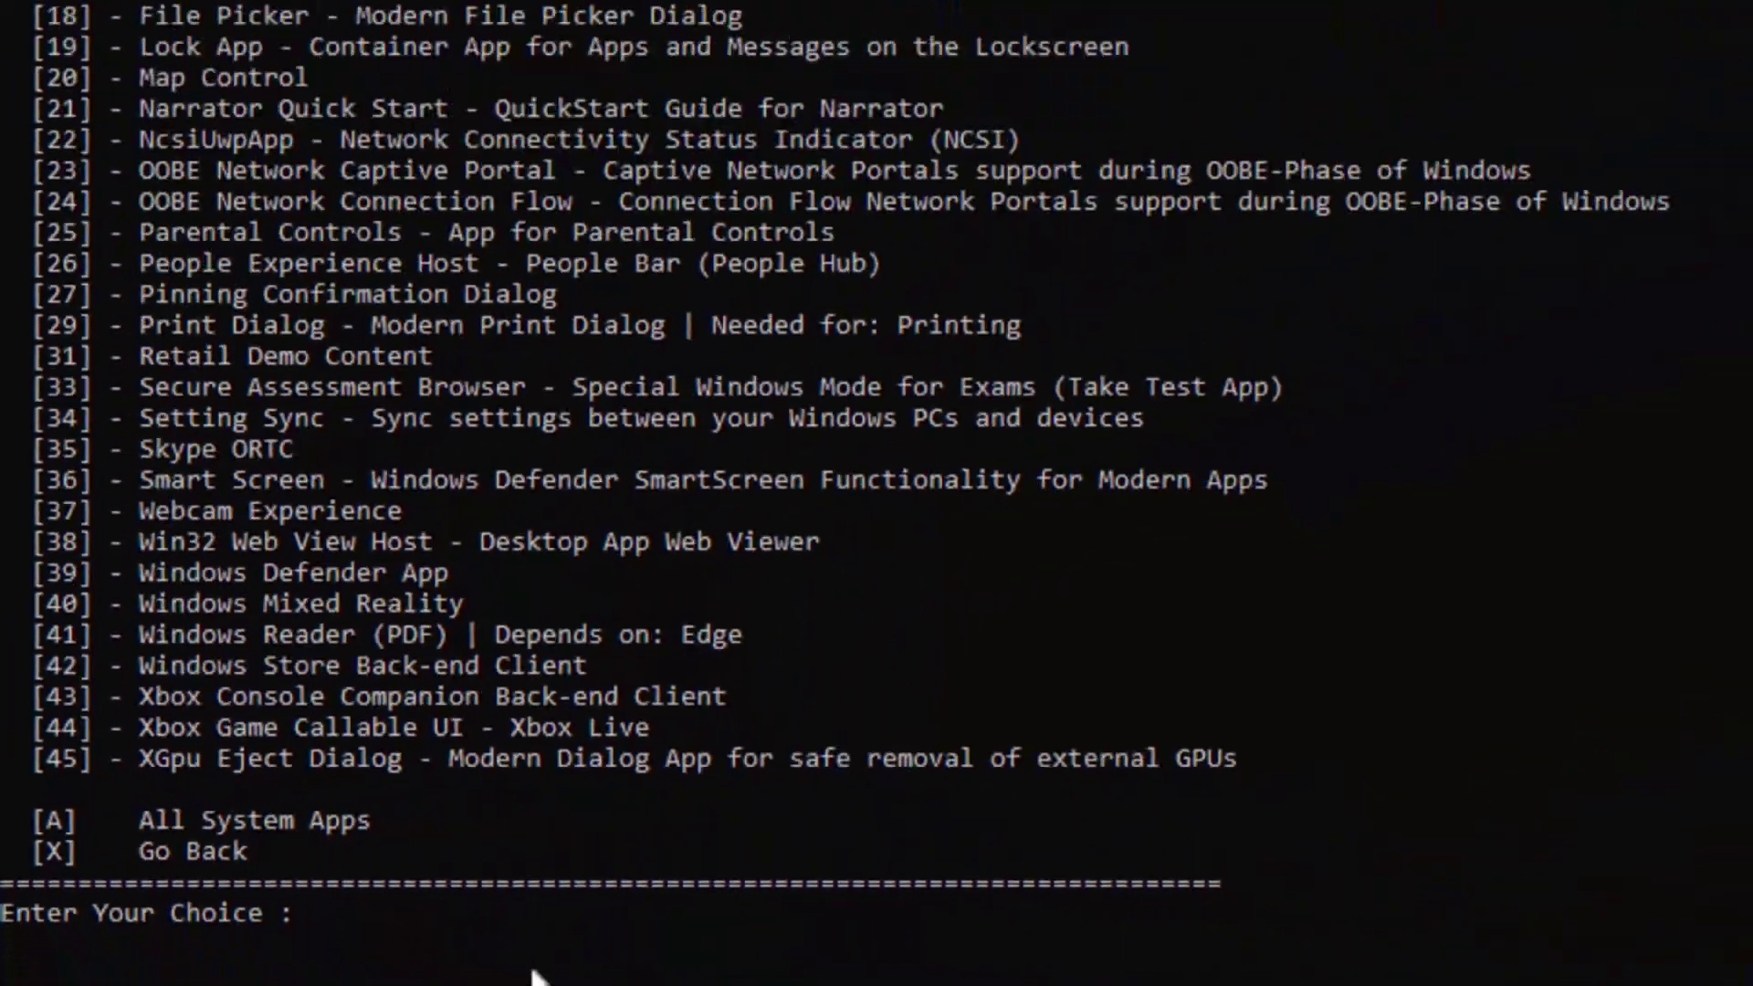
type("X")
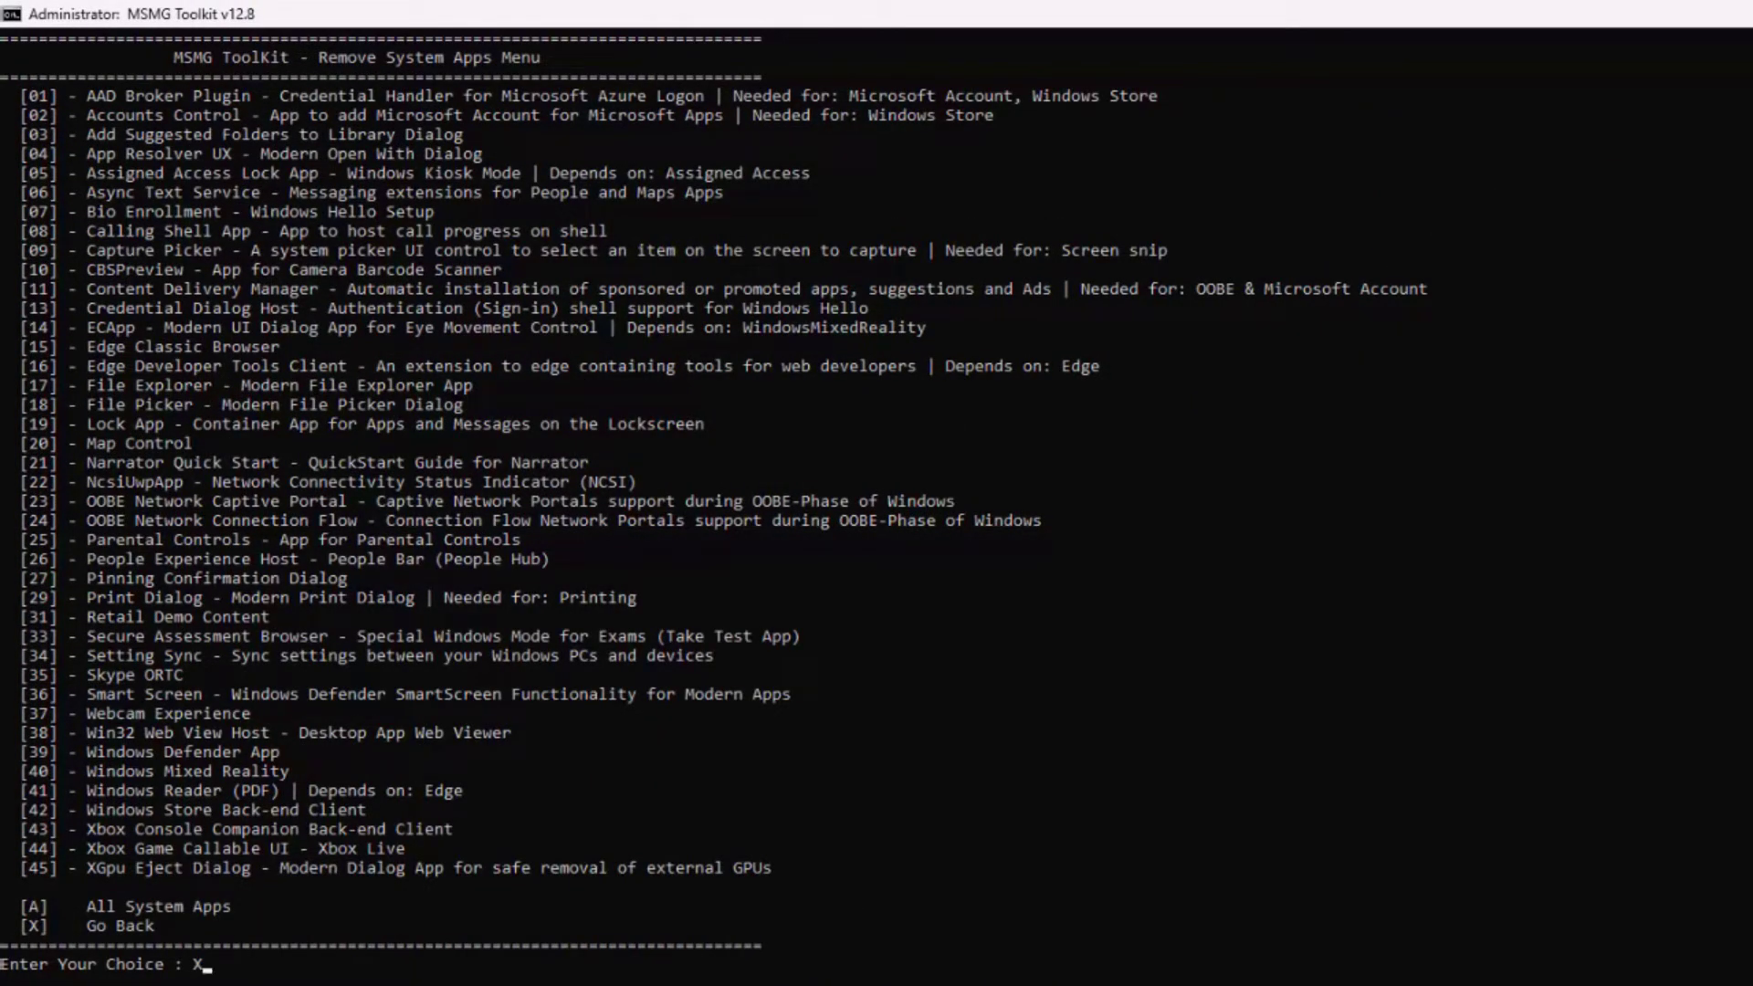
key("Return")
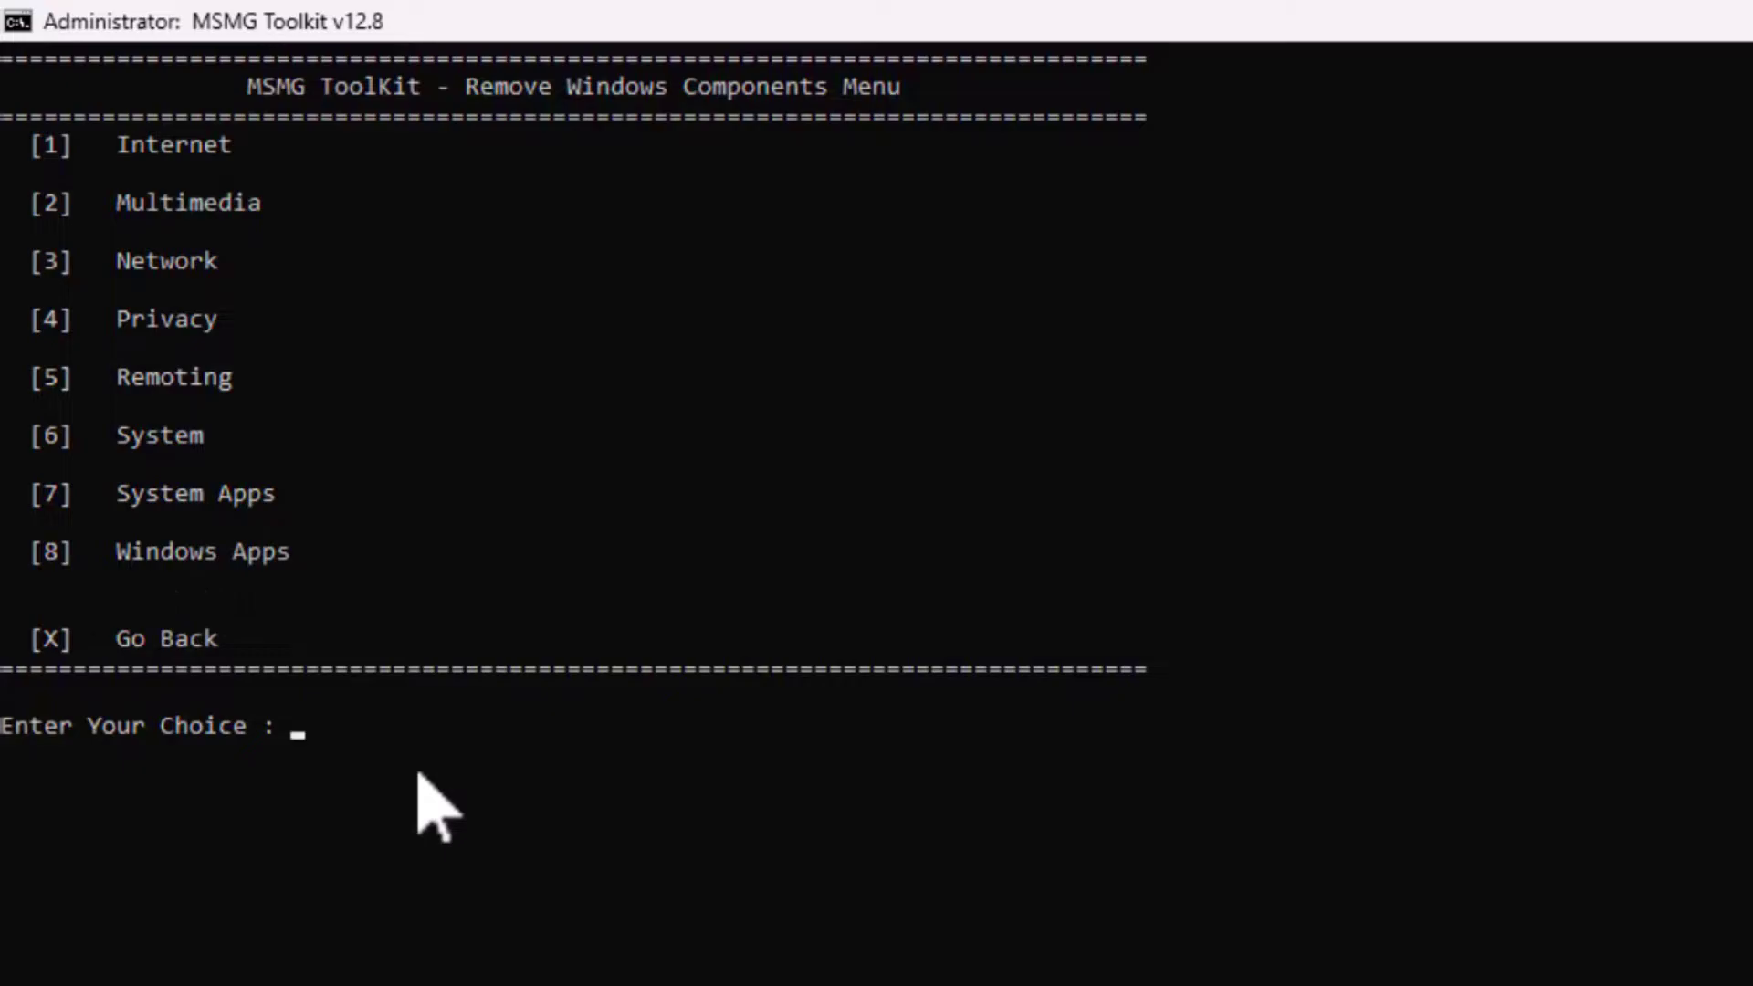
Step: Mark all Windows Apps for removal, including Cortana and Terminal, and return to the component categories
type("8")
key("Return")
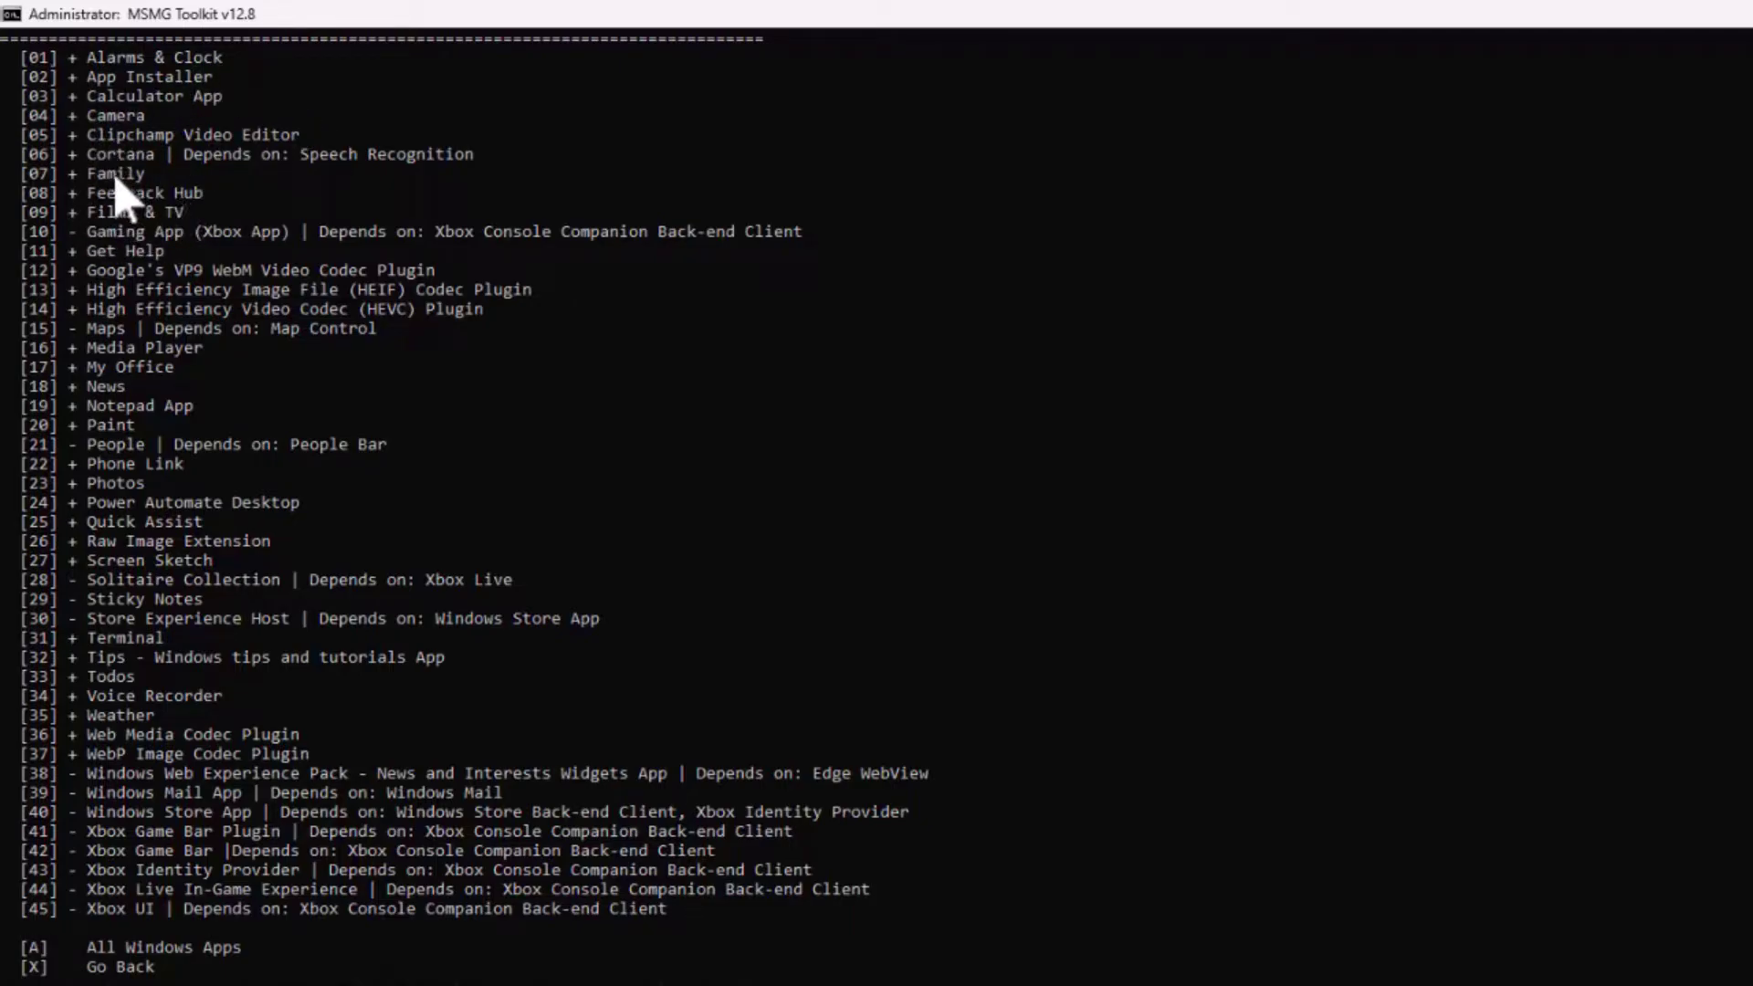
left_click_drag(88, 154, 160, 156)
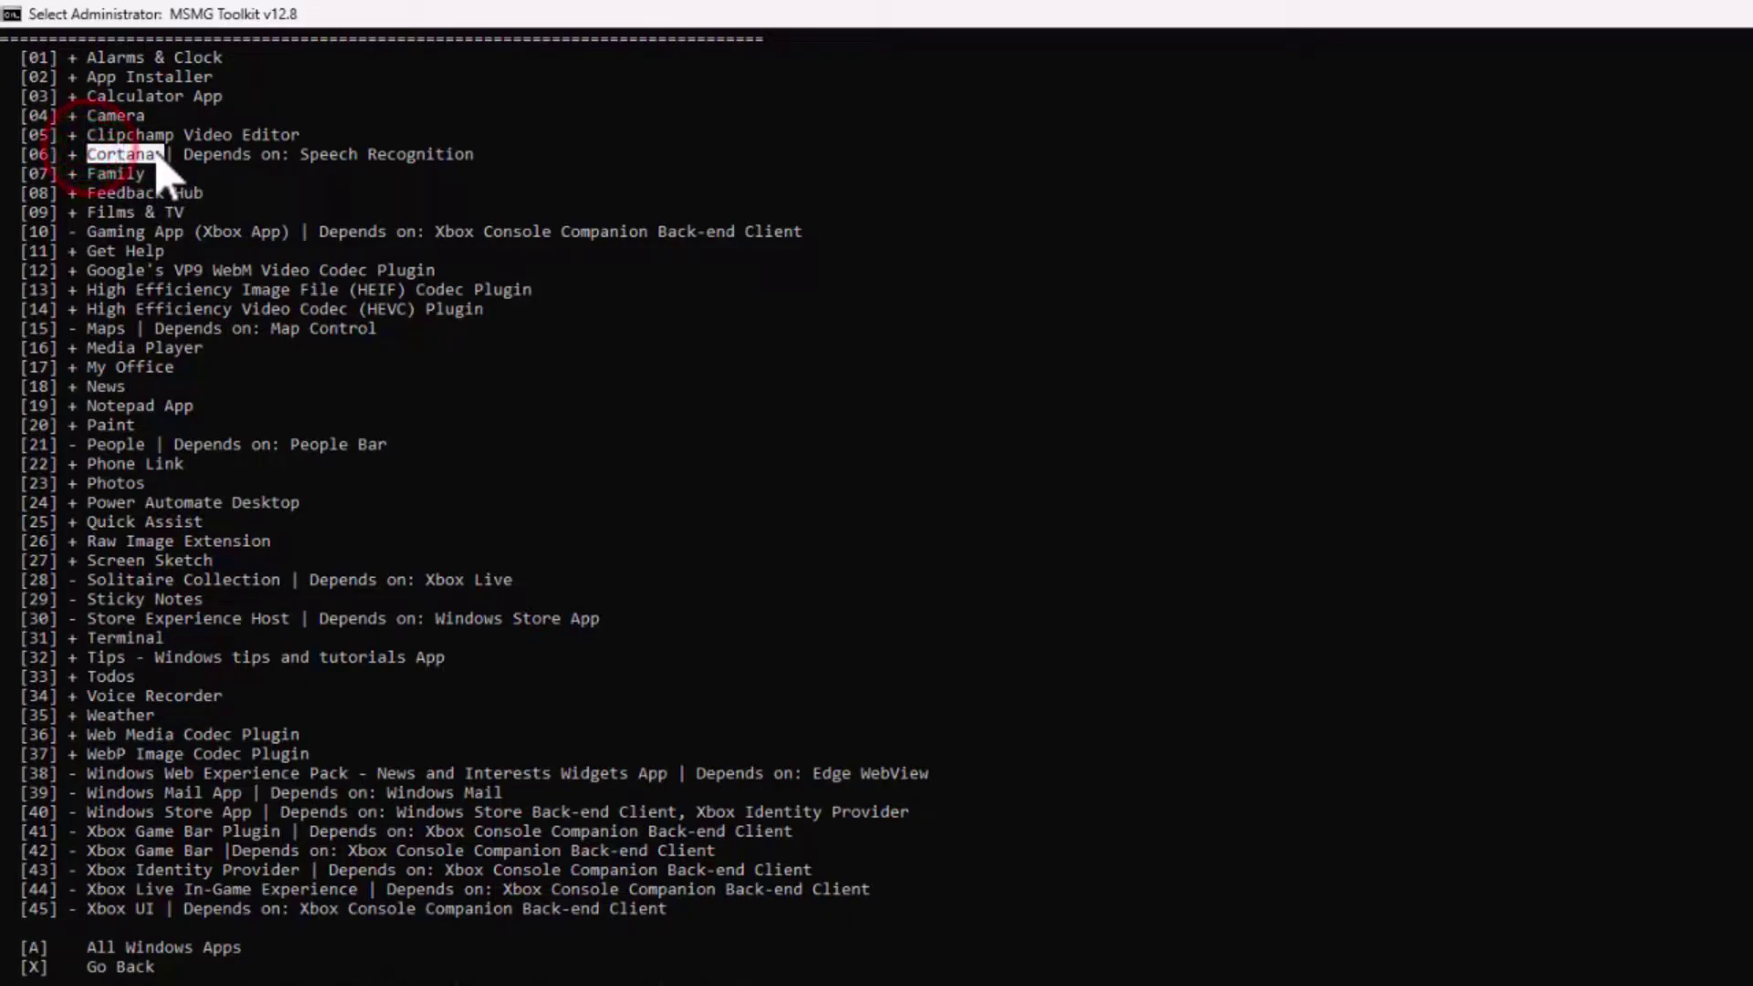
left_click_drag(89, 209, 153, 232)
left_click(115, 230)
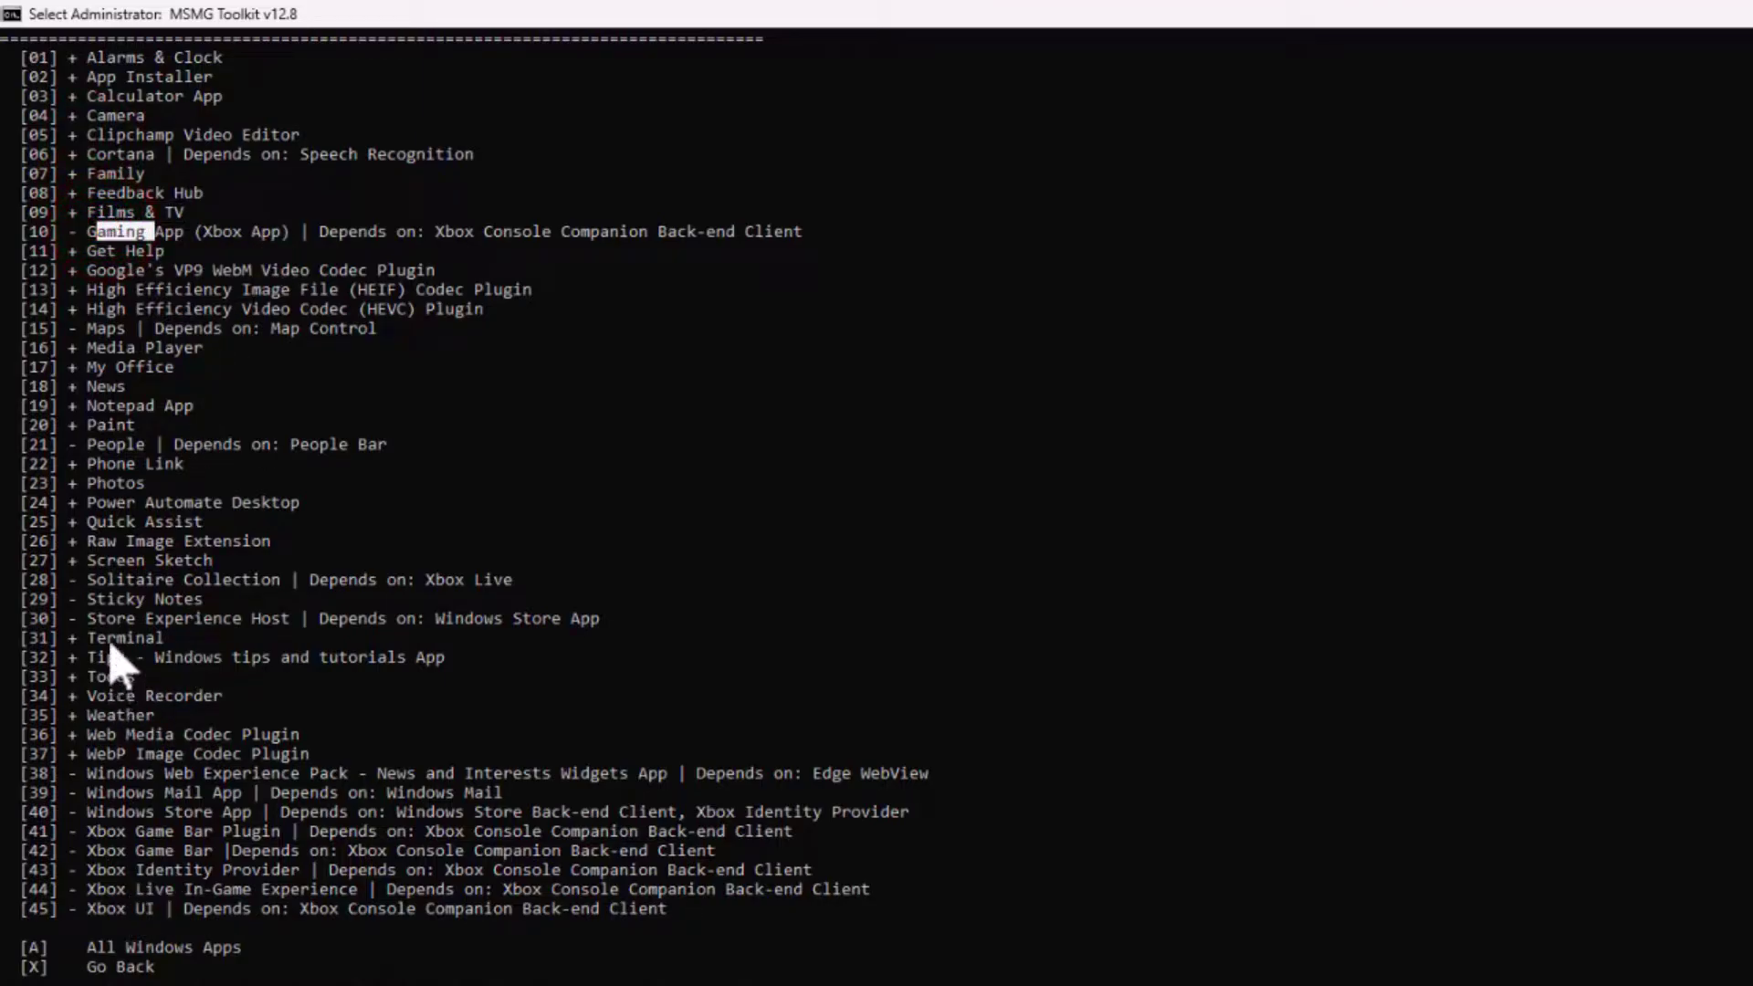
left_click_drag(89, 639, 160, 639)
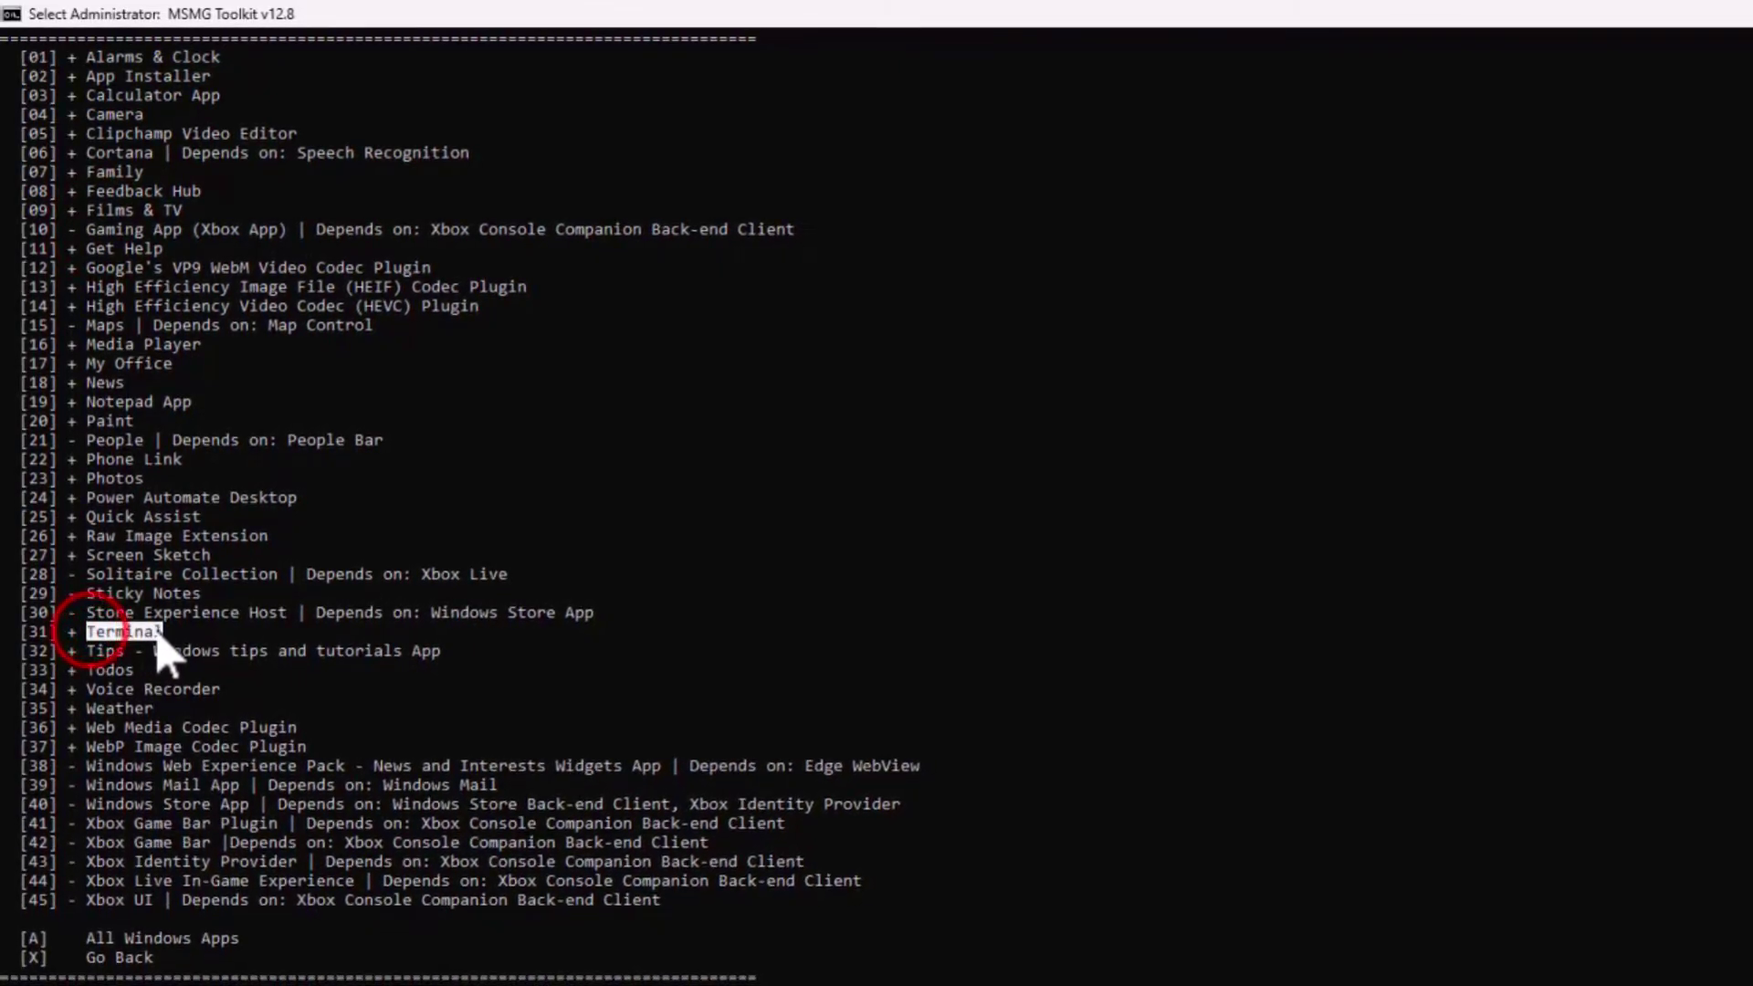
right_click(148, 634)
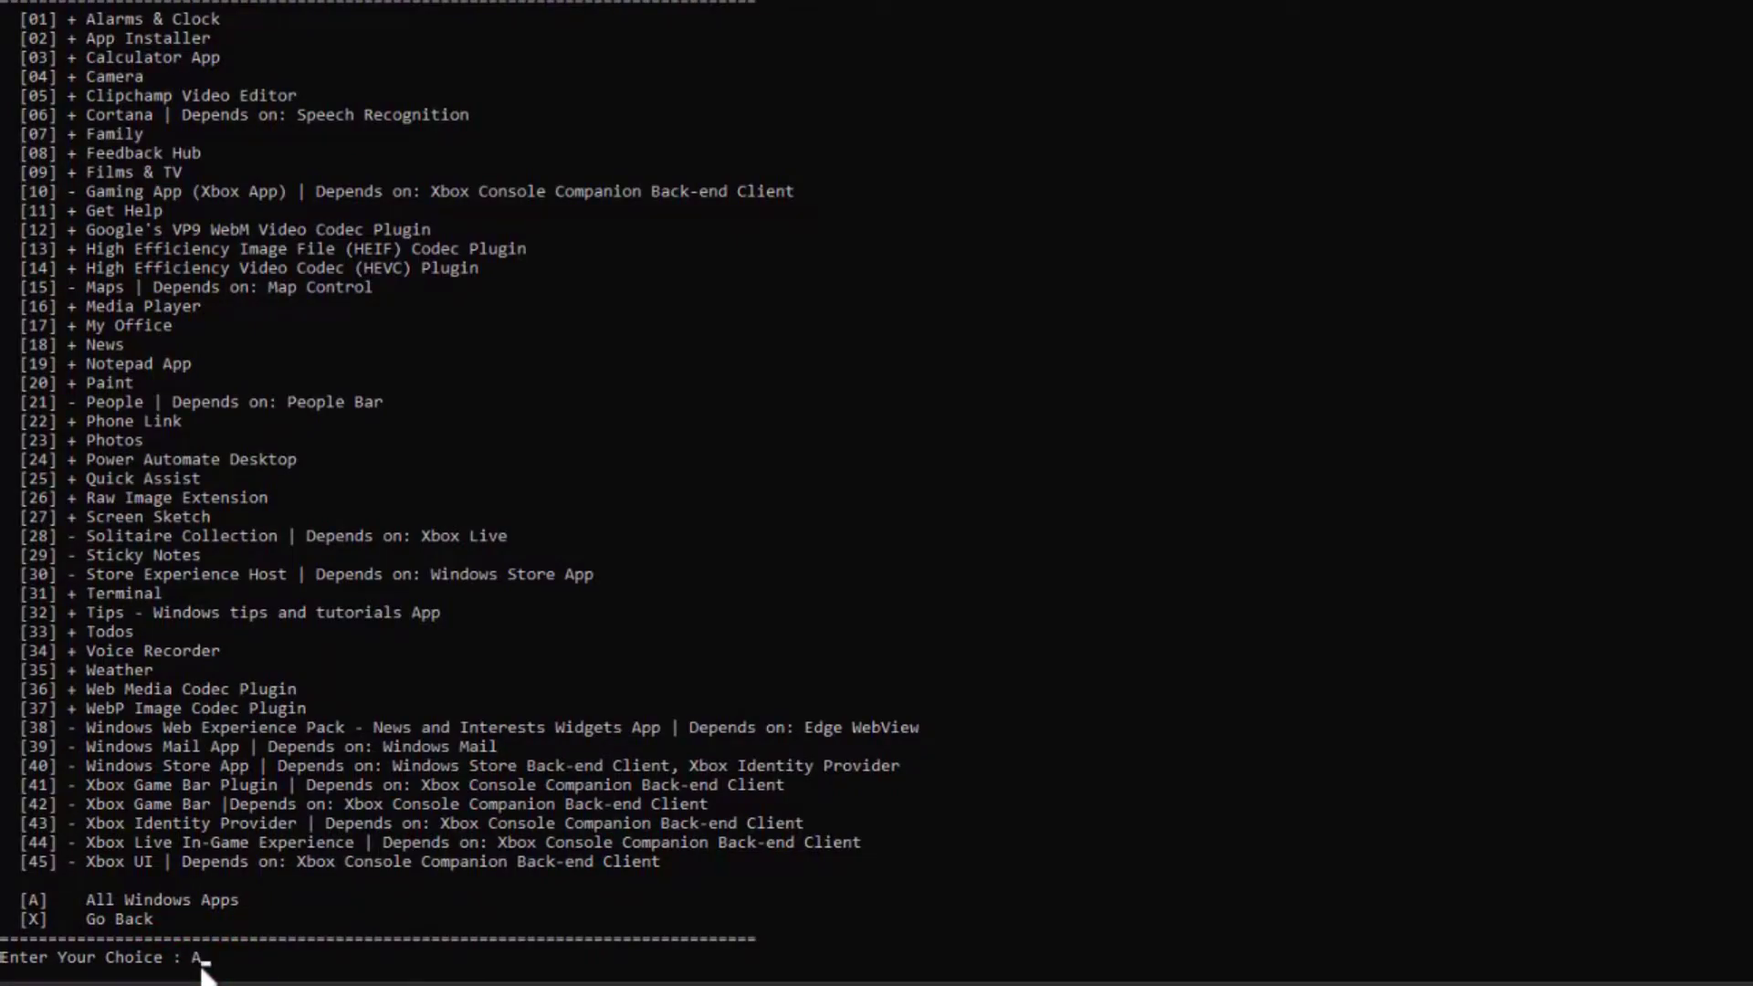
key("Return")
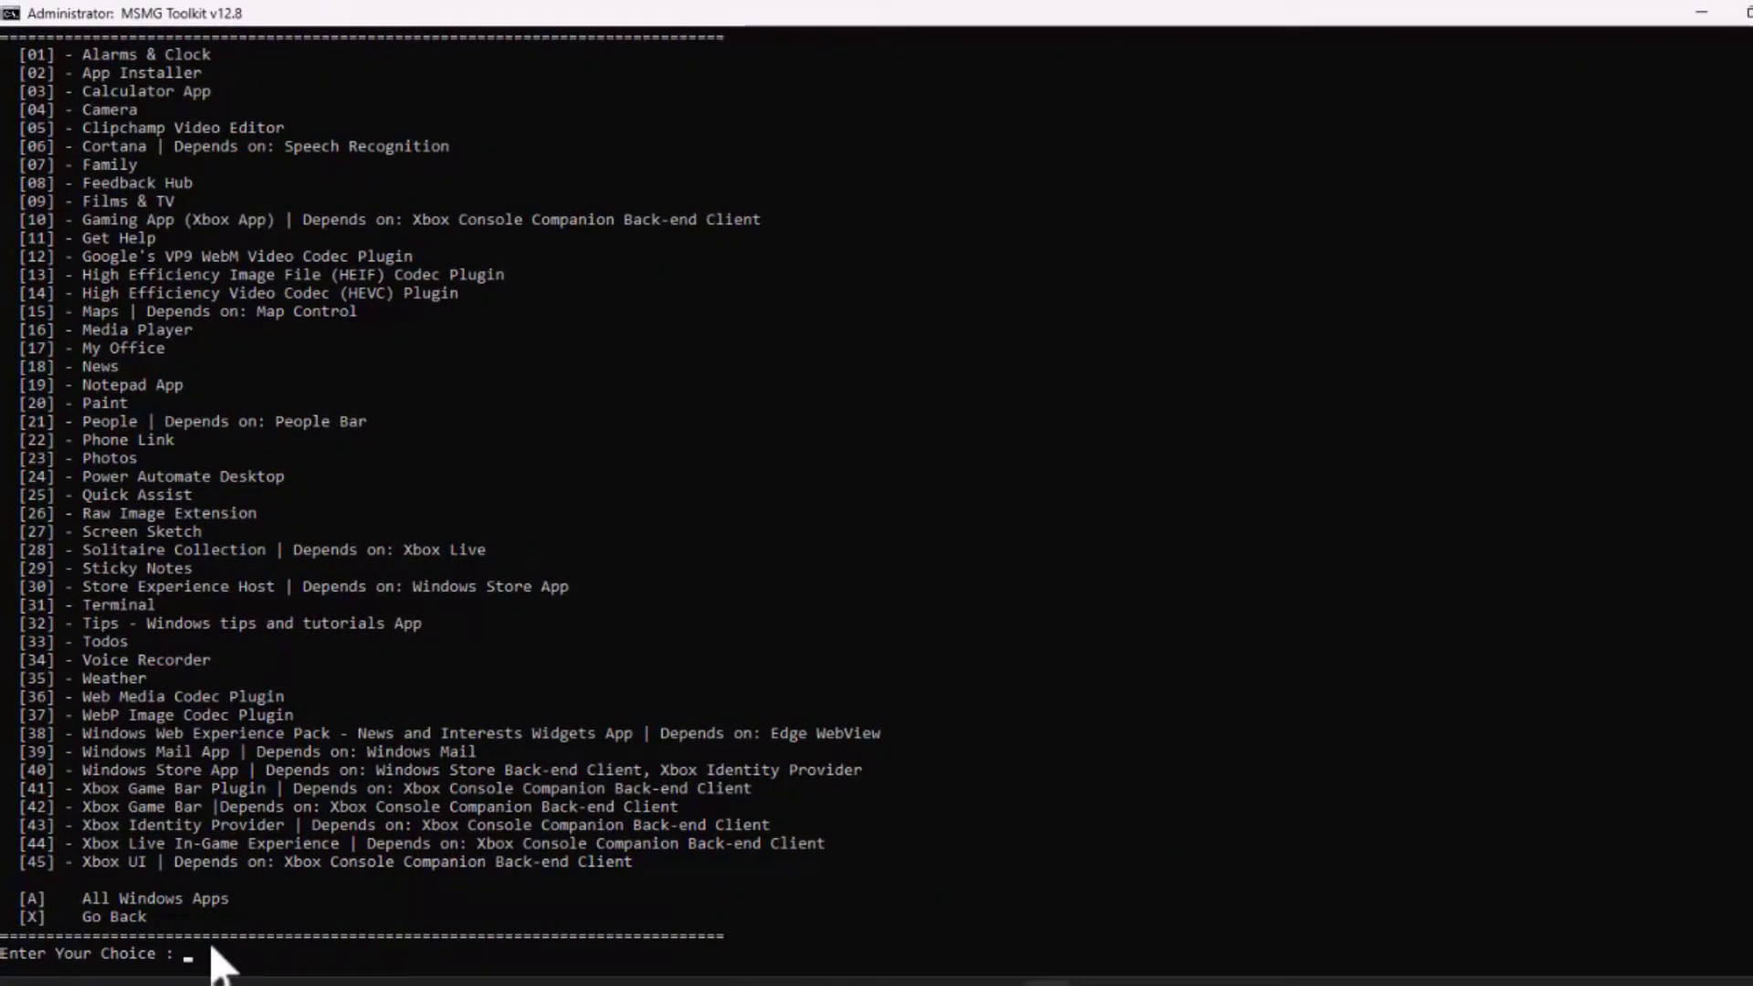
key("Return")
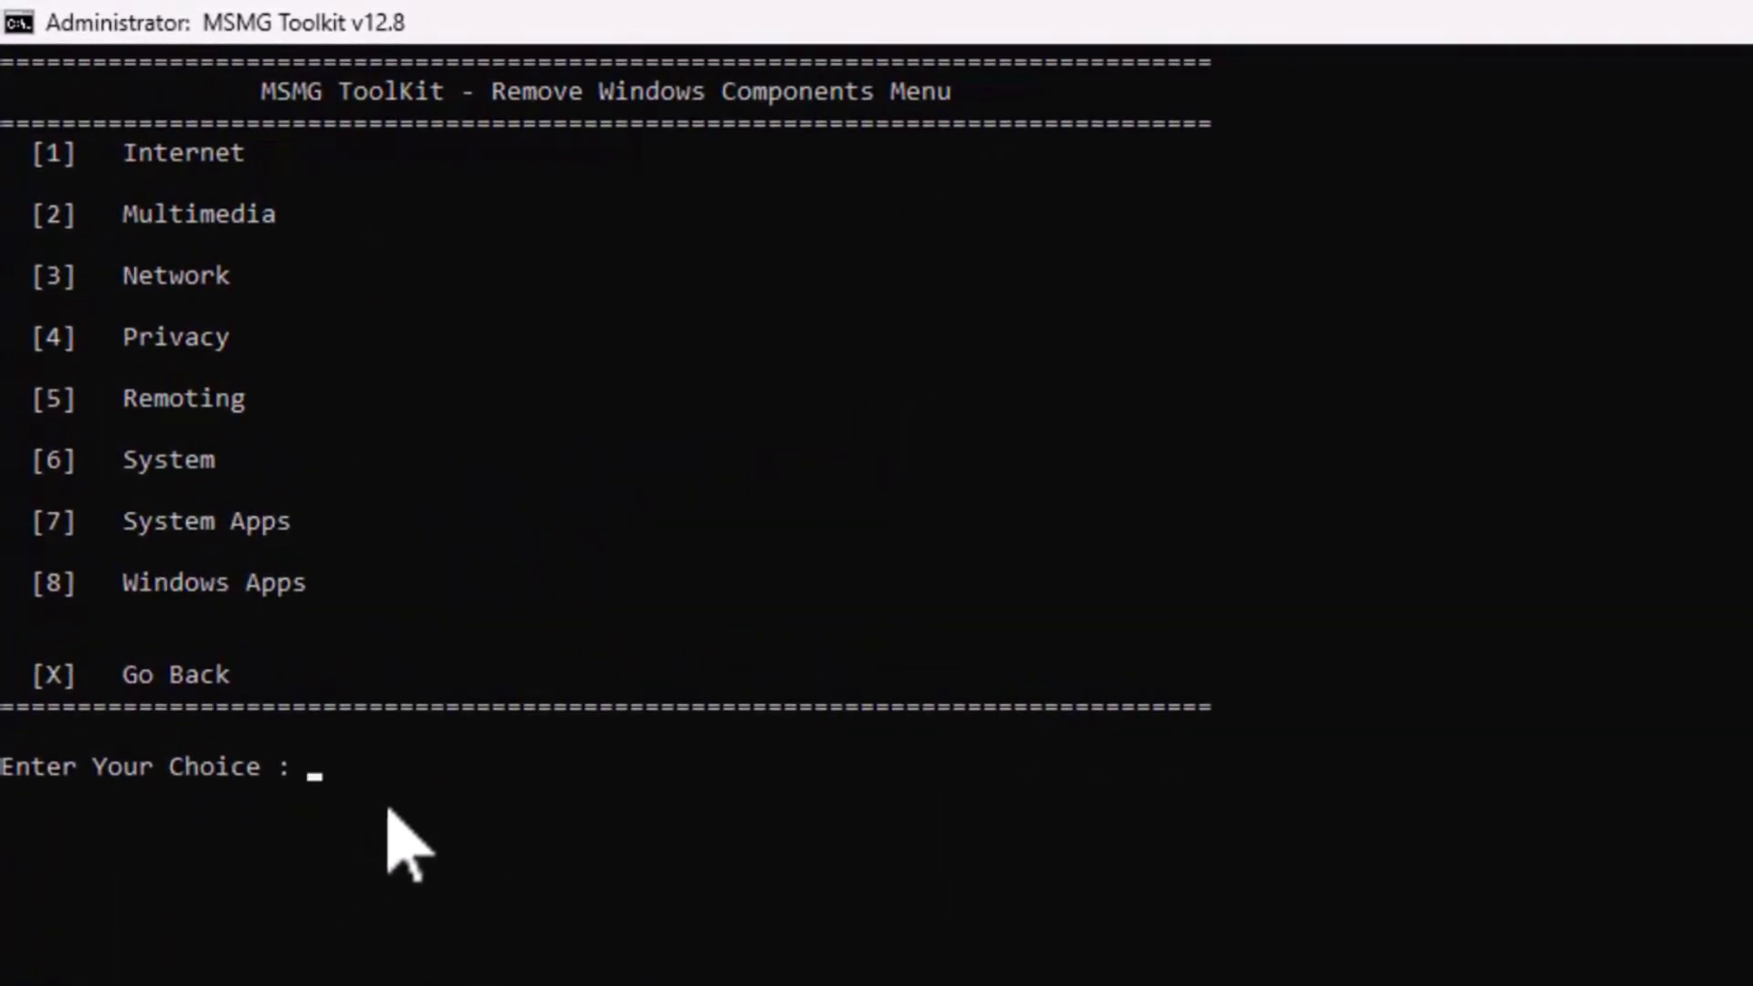
Step: Leave the component categories and start removing the selected Windows components
left_click(401, 767)
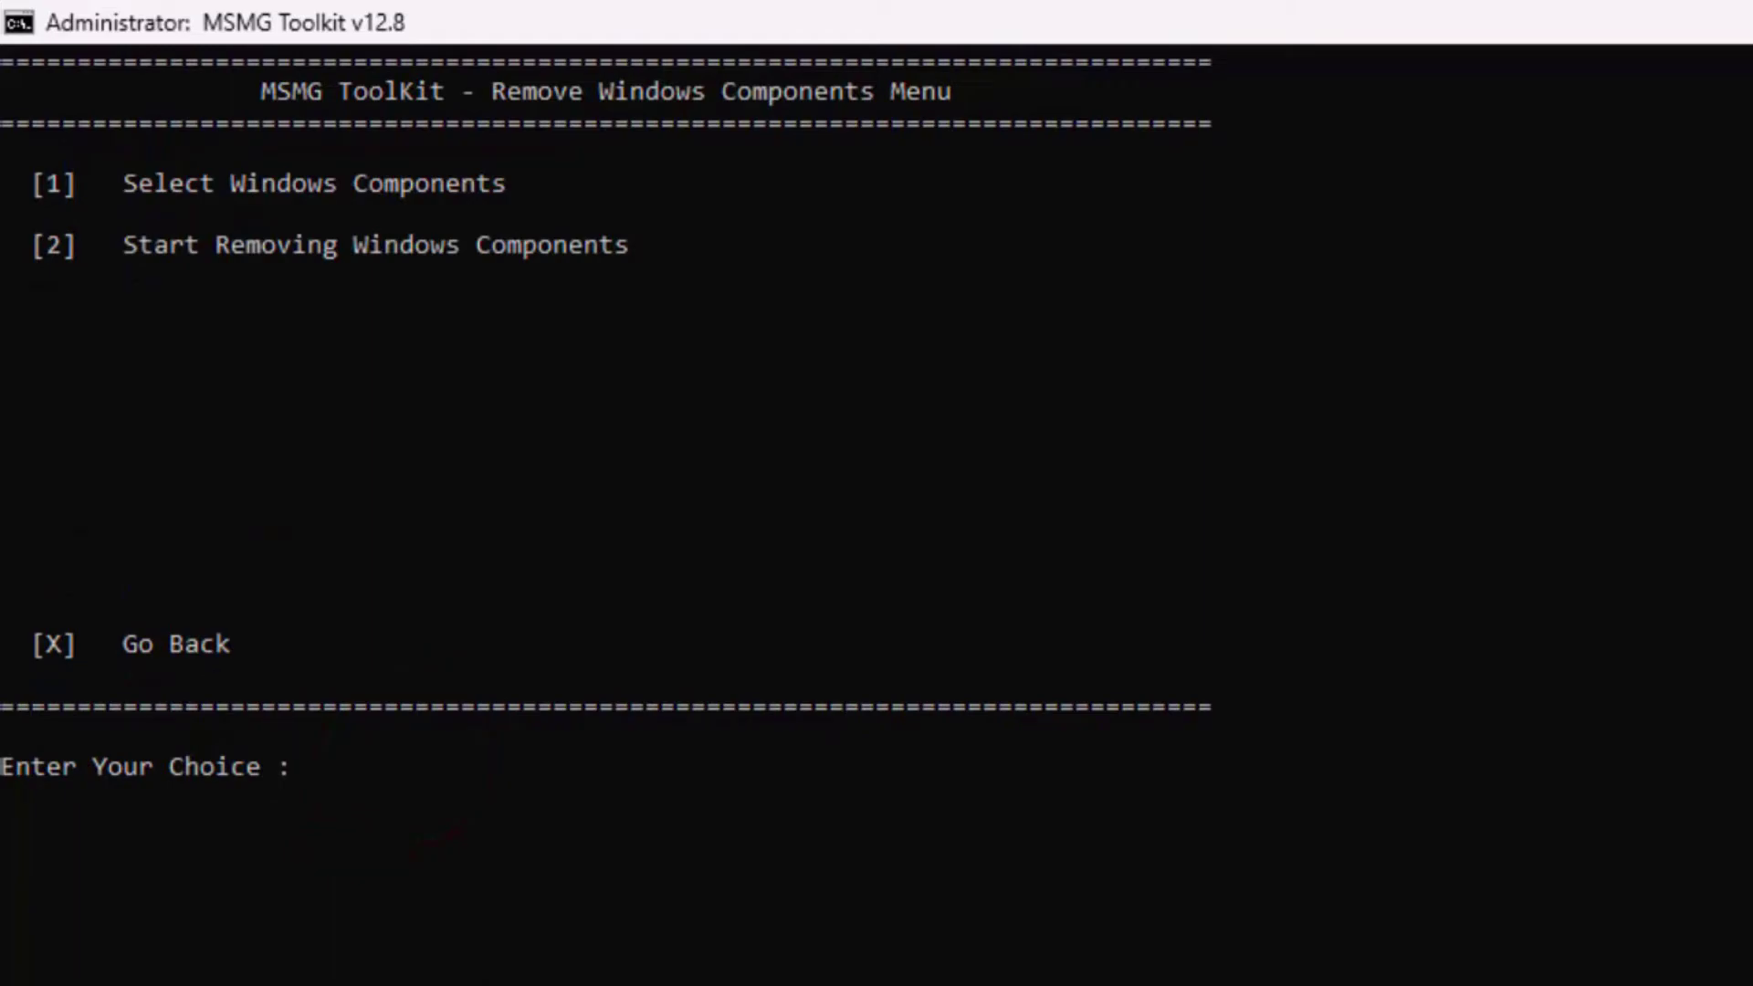
left_click_drag(39, 244, 629, 247)
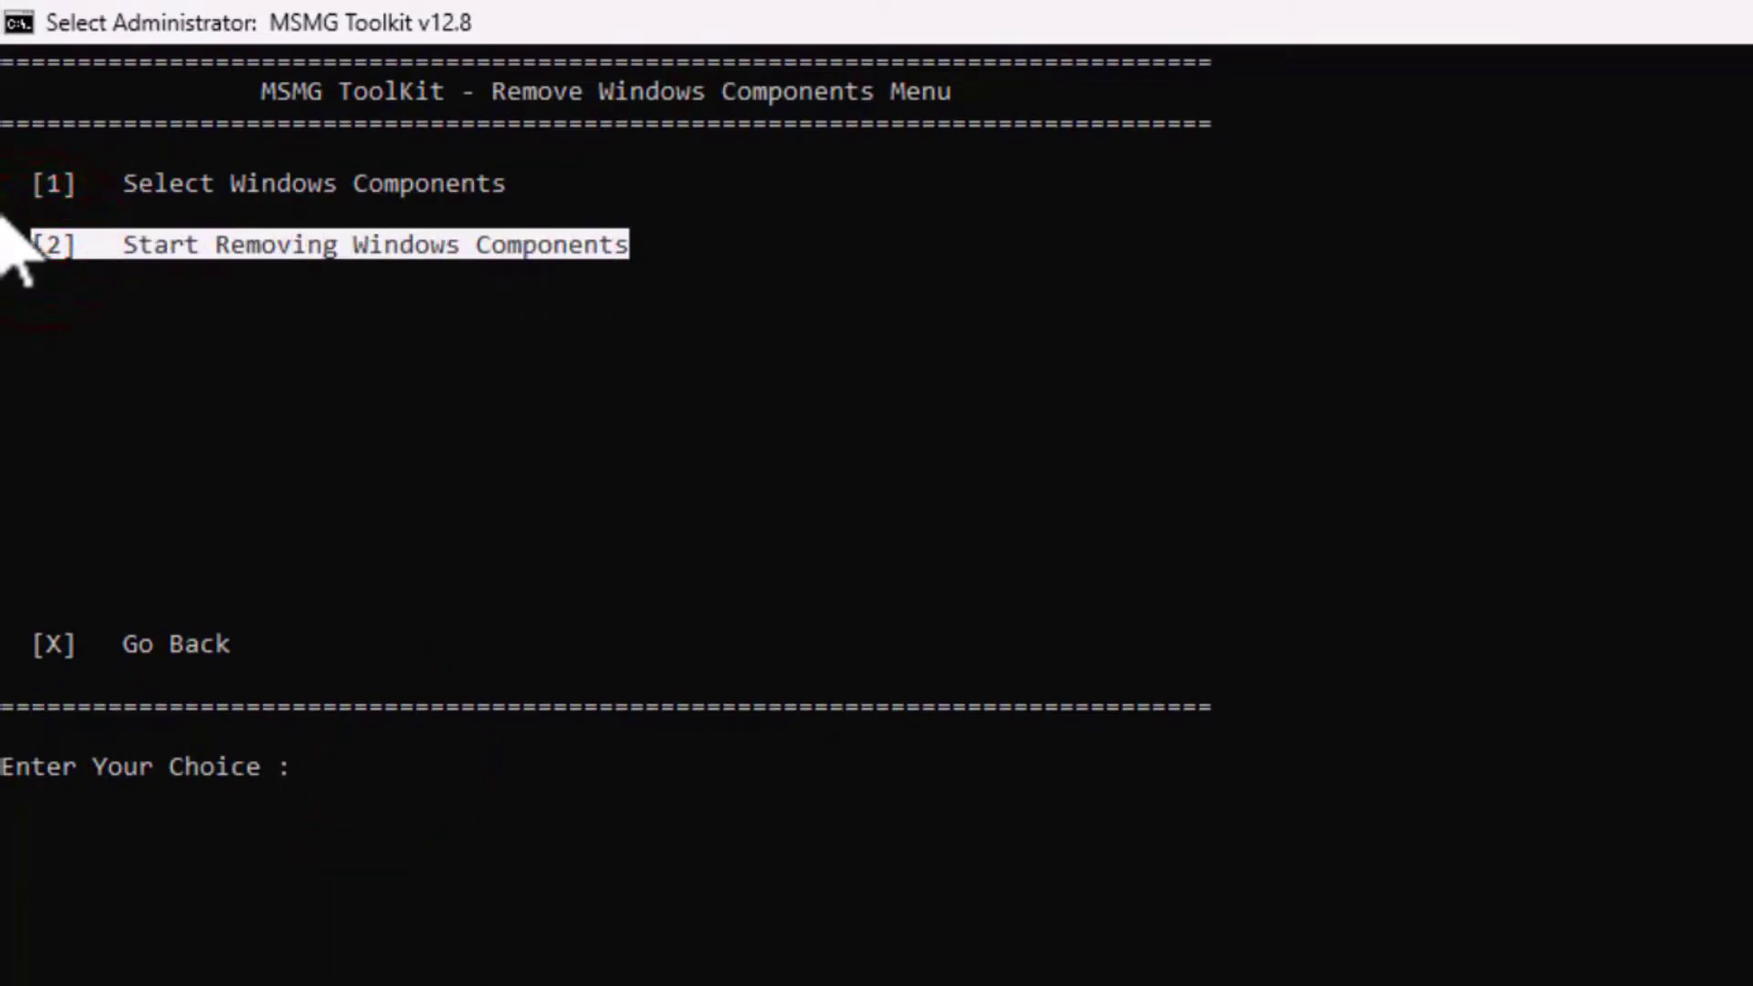
left_click(307, 763)
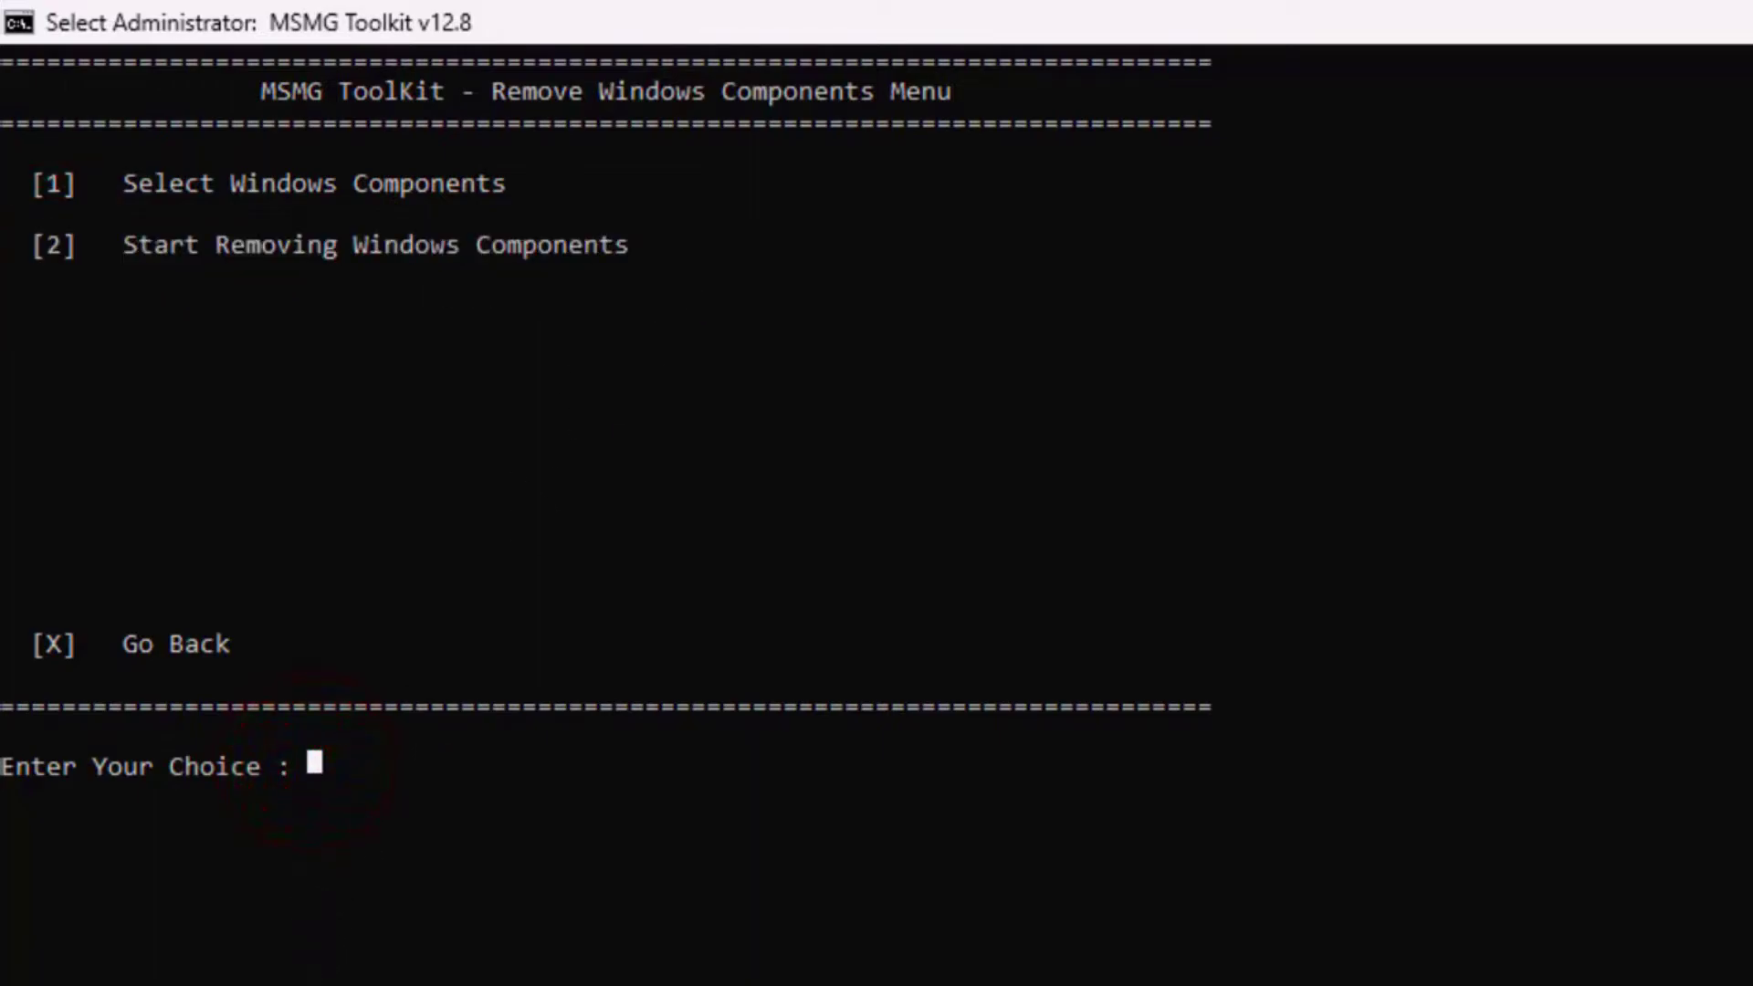
type("2")
key("Return")
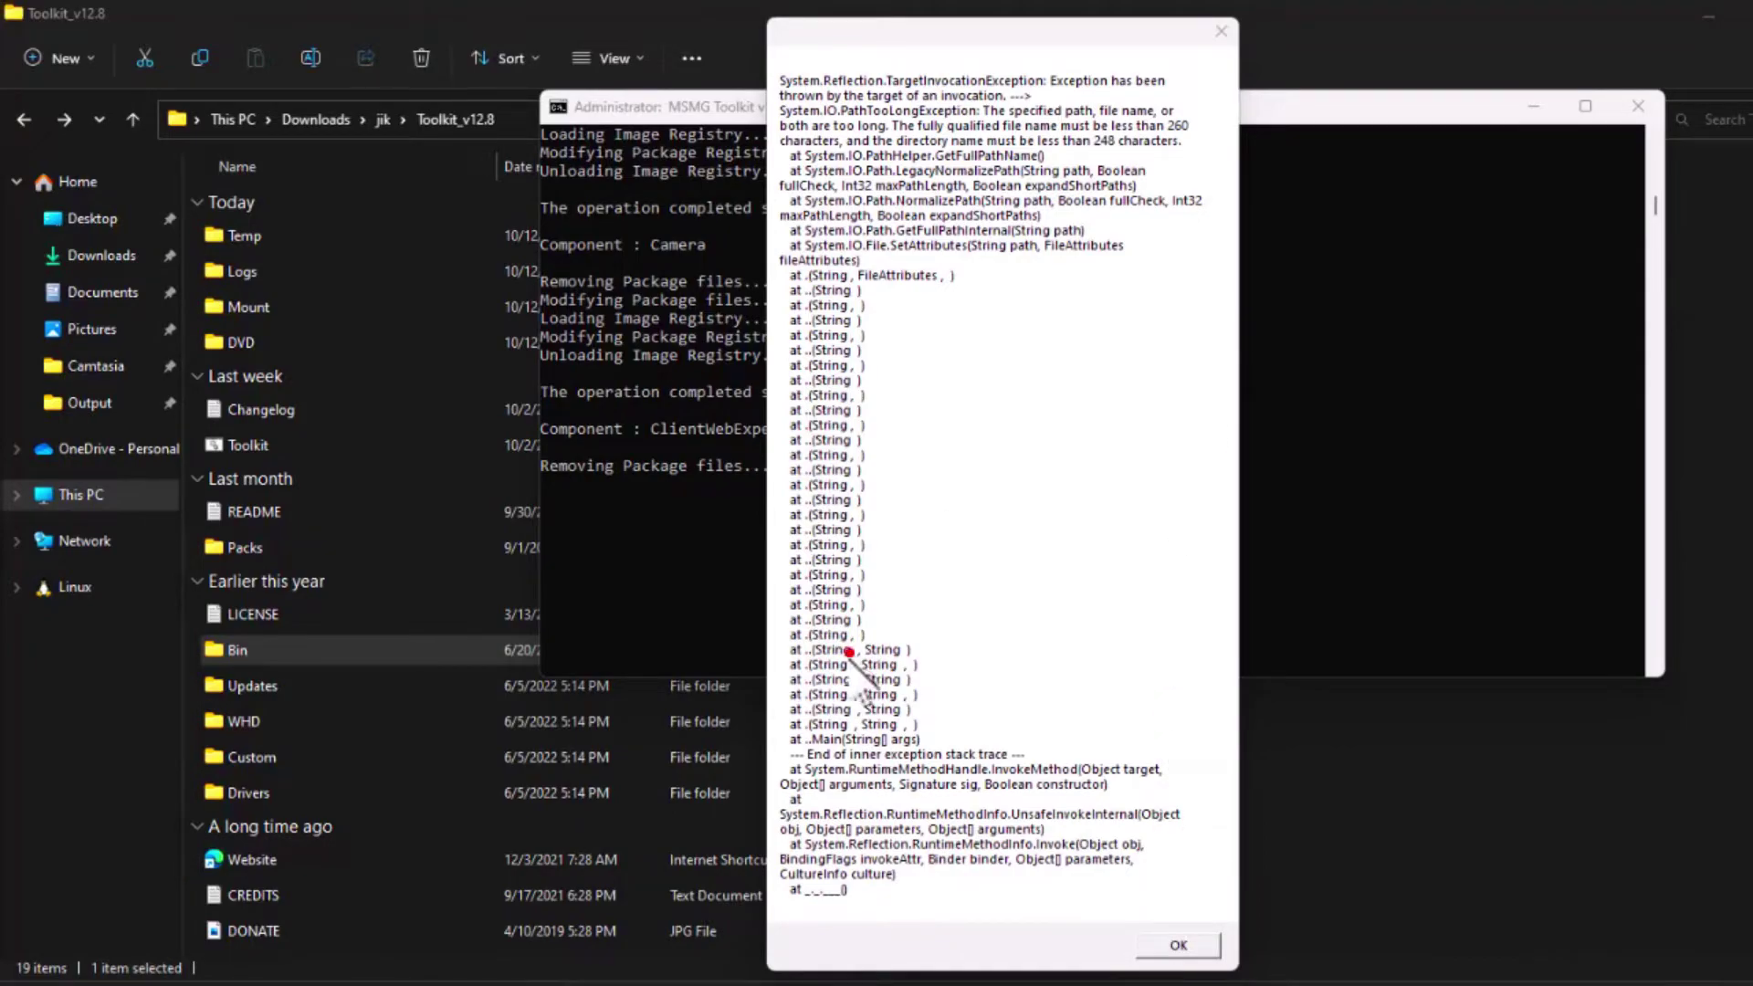
Step: Dismiss the exception dialog, maximize the MSMG Toolkit window, and return to the component removal options
left_click(1171, 945)
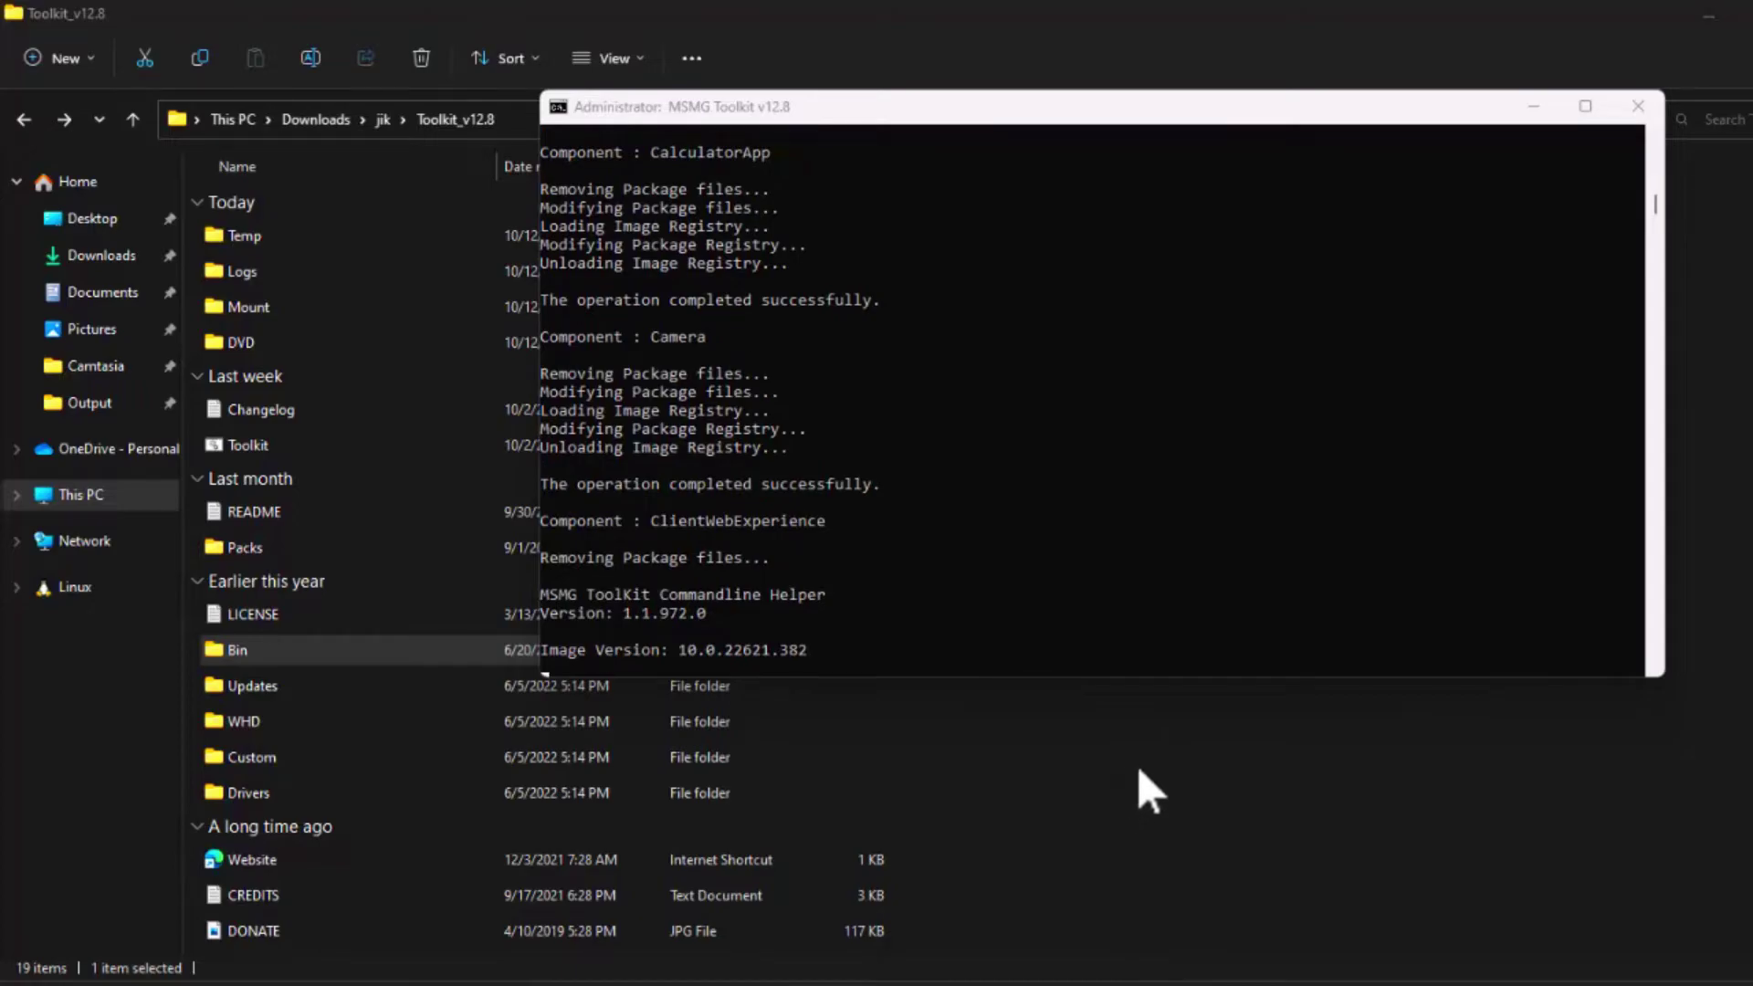
key("super+Up")
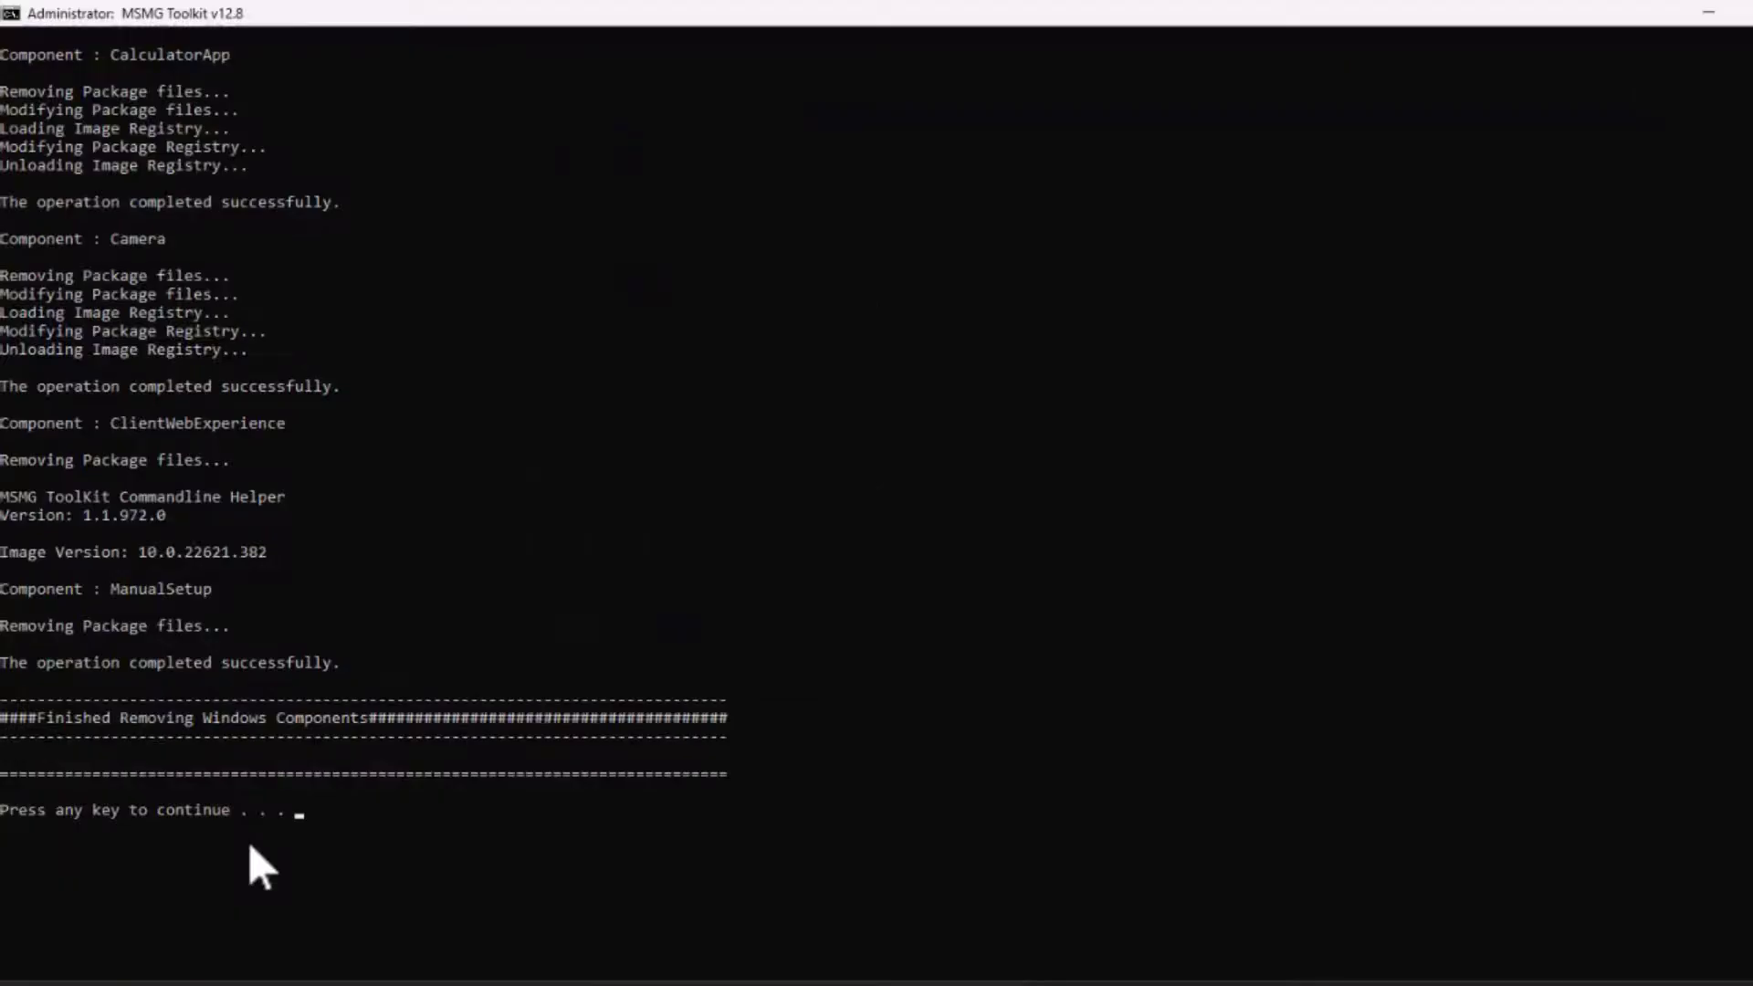
left_click(312, 827)
left_click(297, 809)
key("Return")
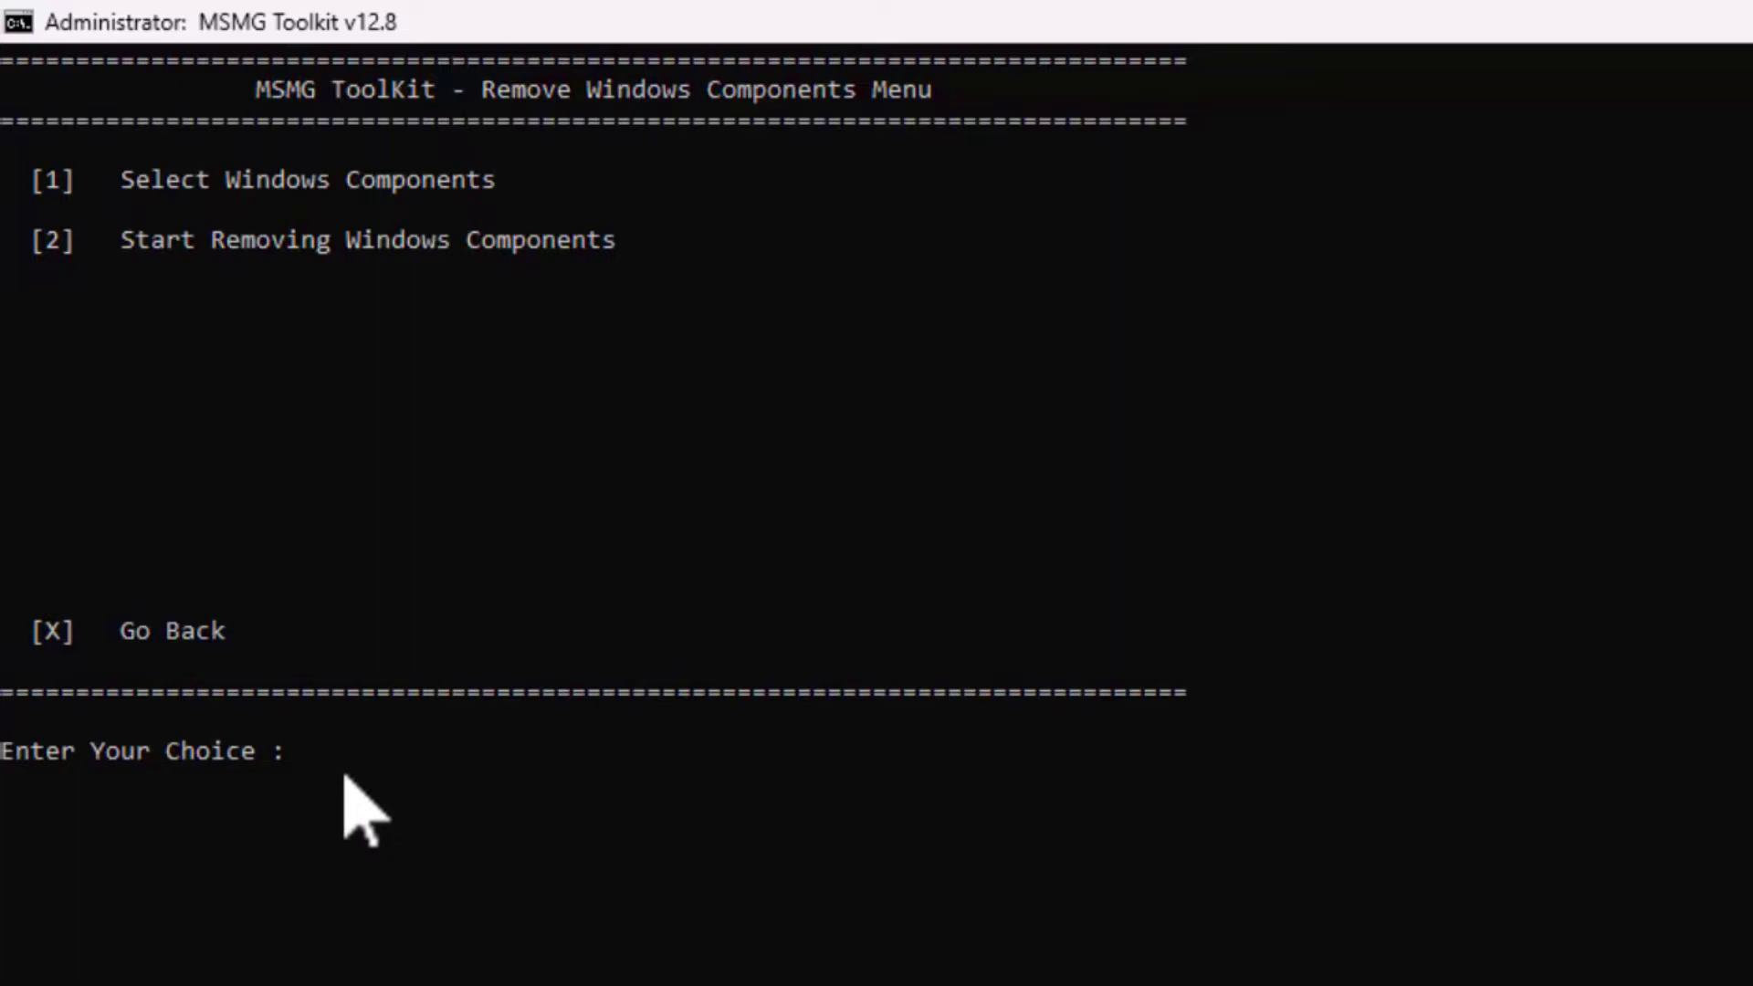
Step: Leave the removal options and open the toolkit's Customize options
type("X")
key("Return")
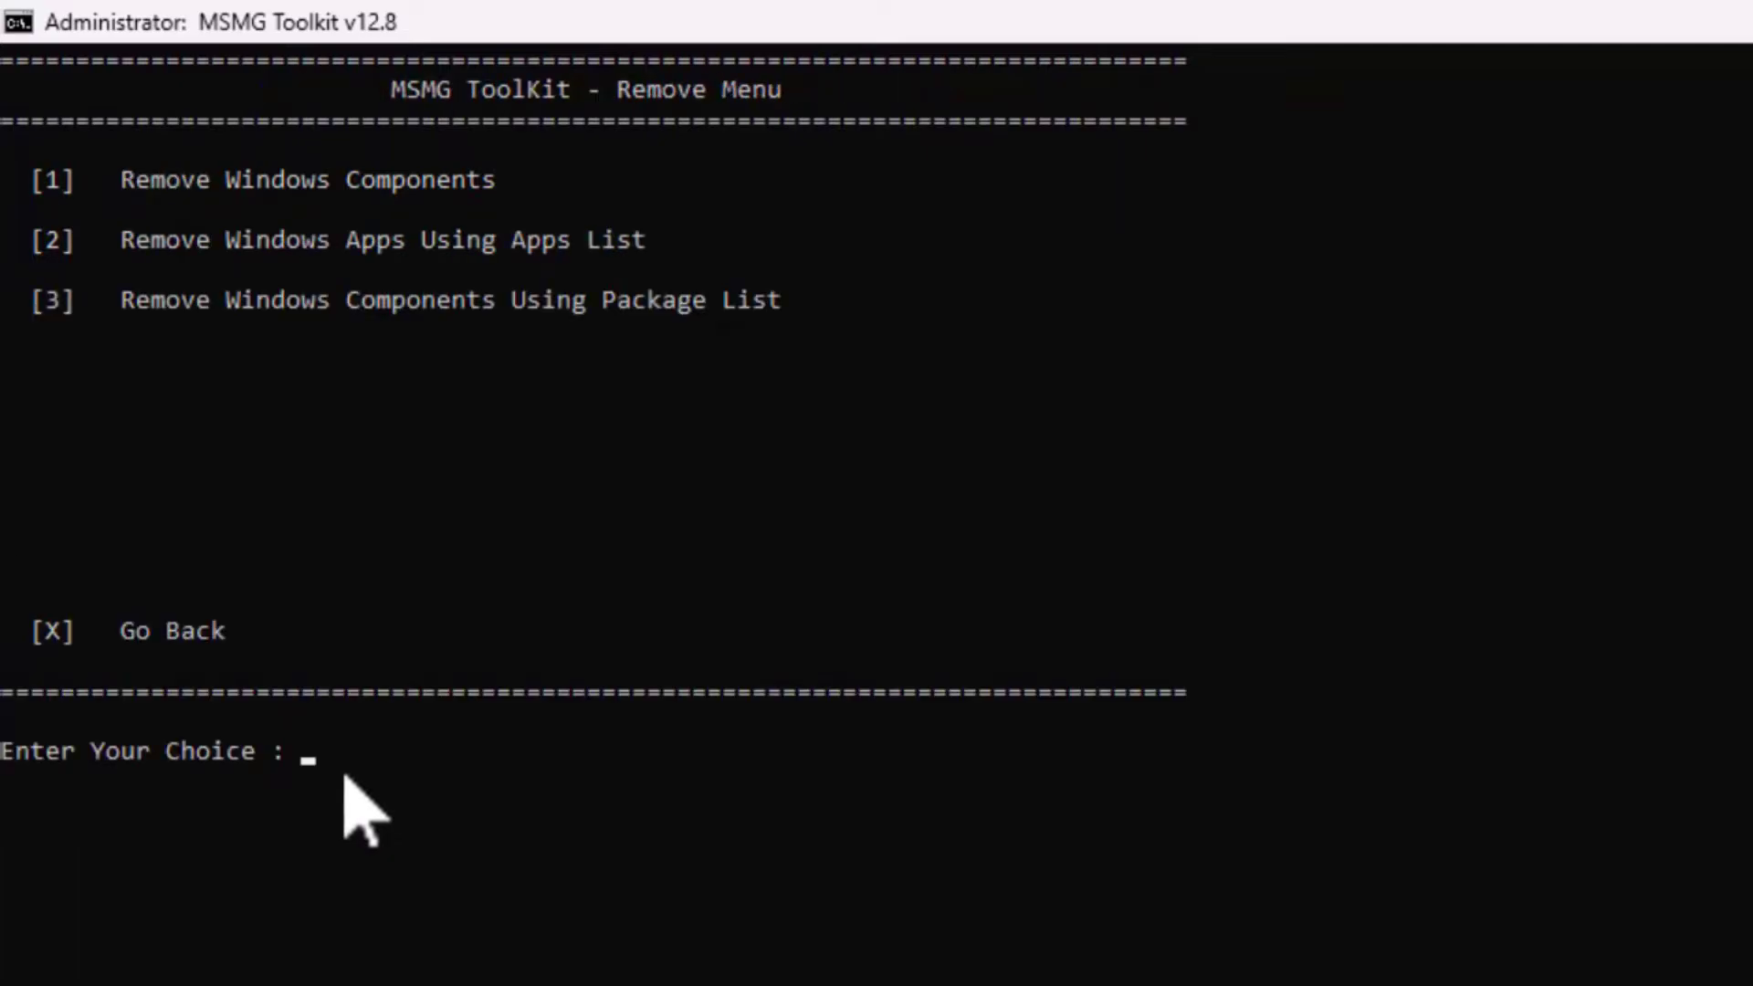
type("X")
key("Return")
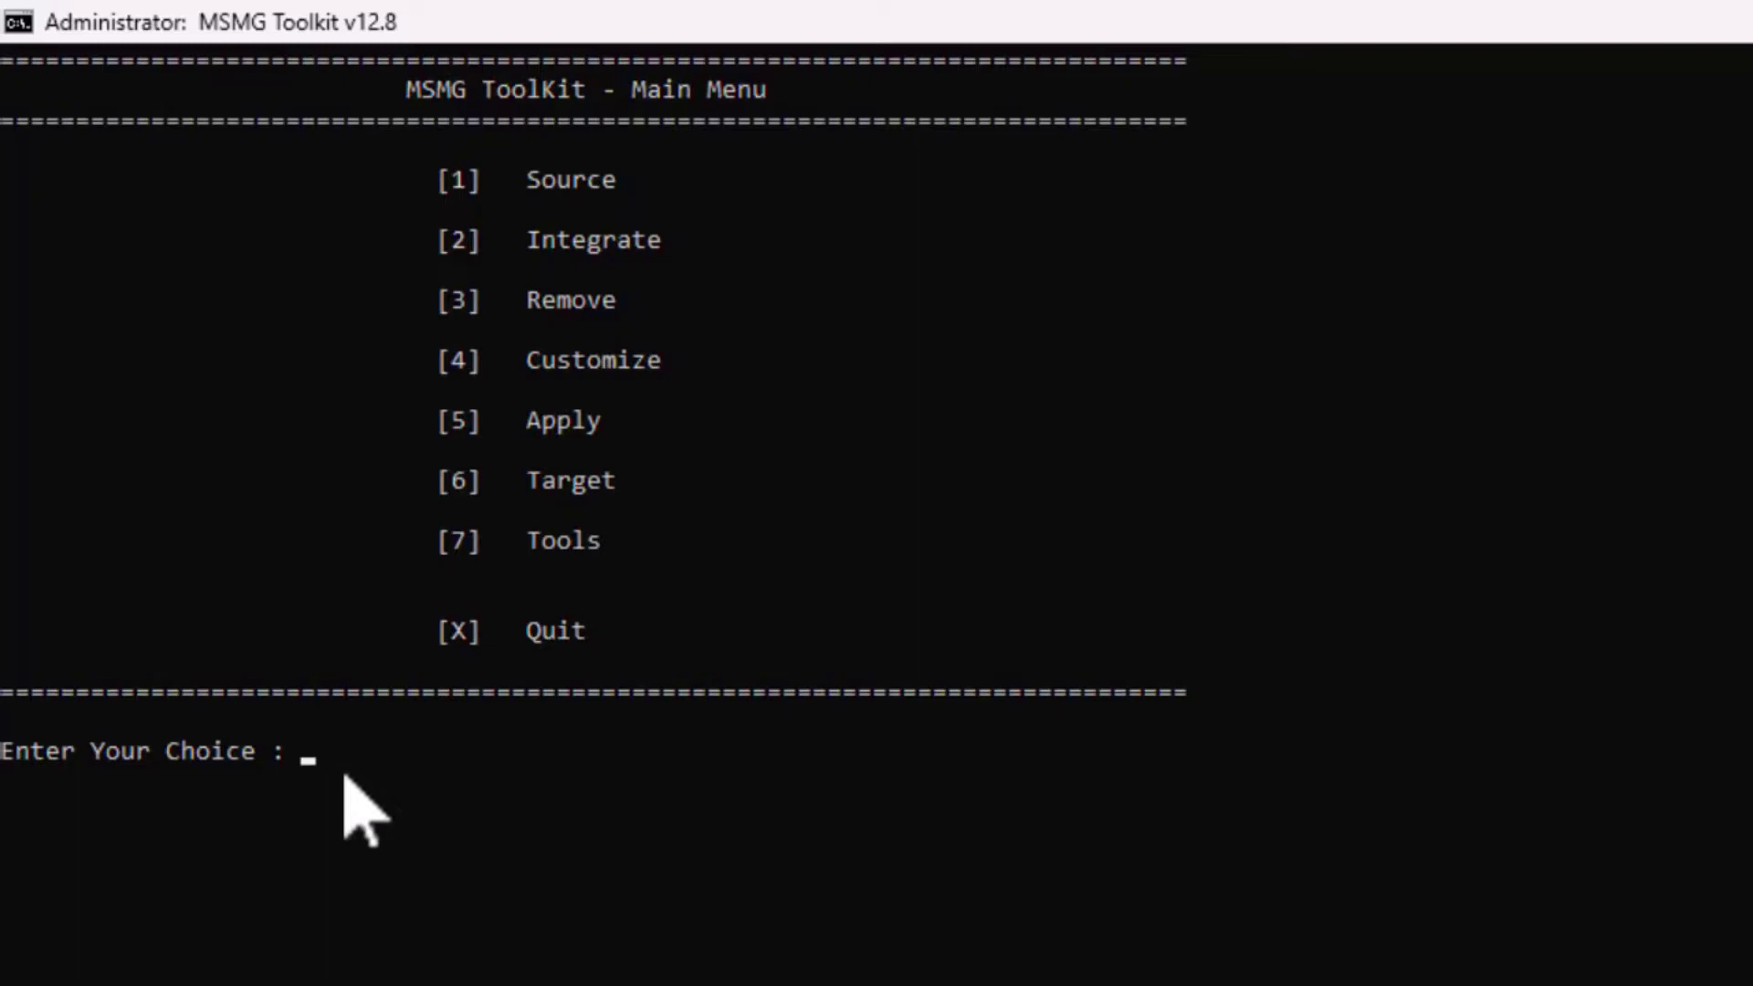
type("4")
key("Return")
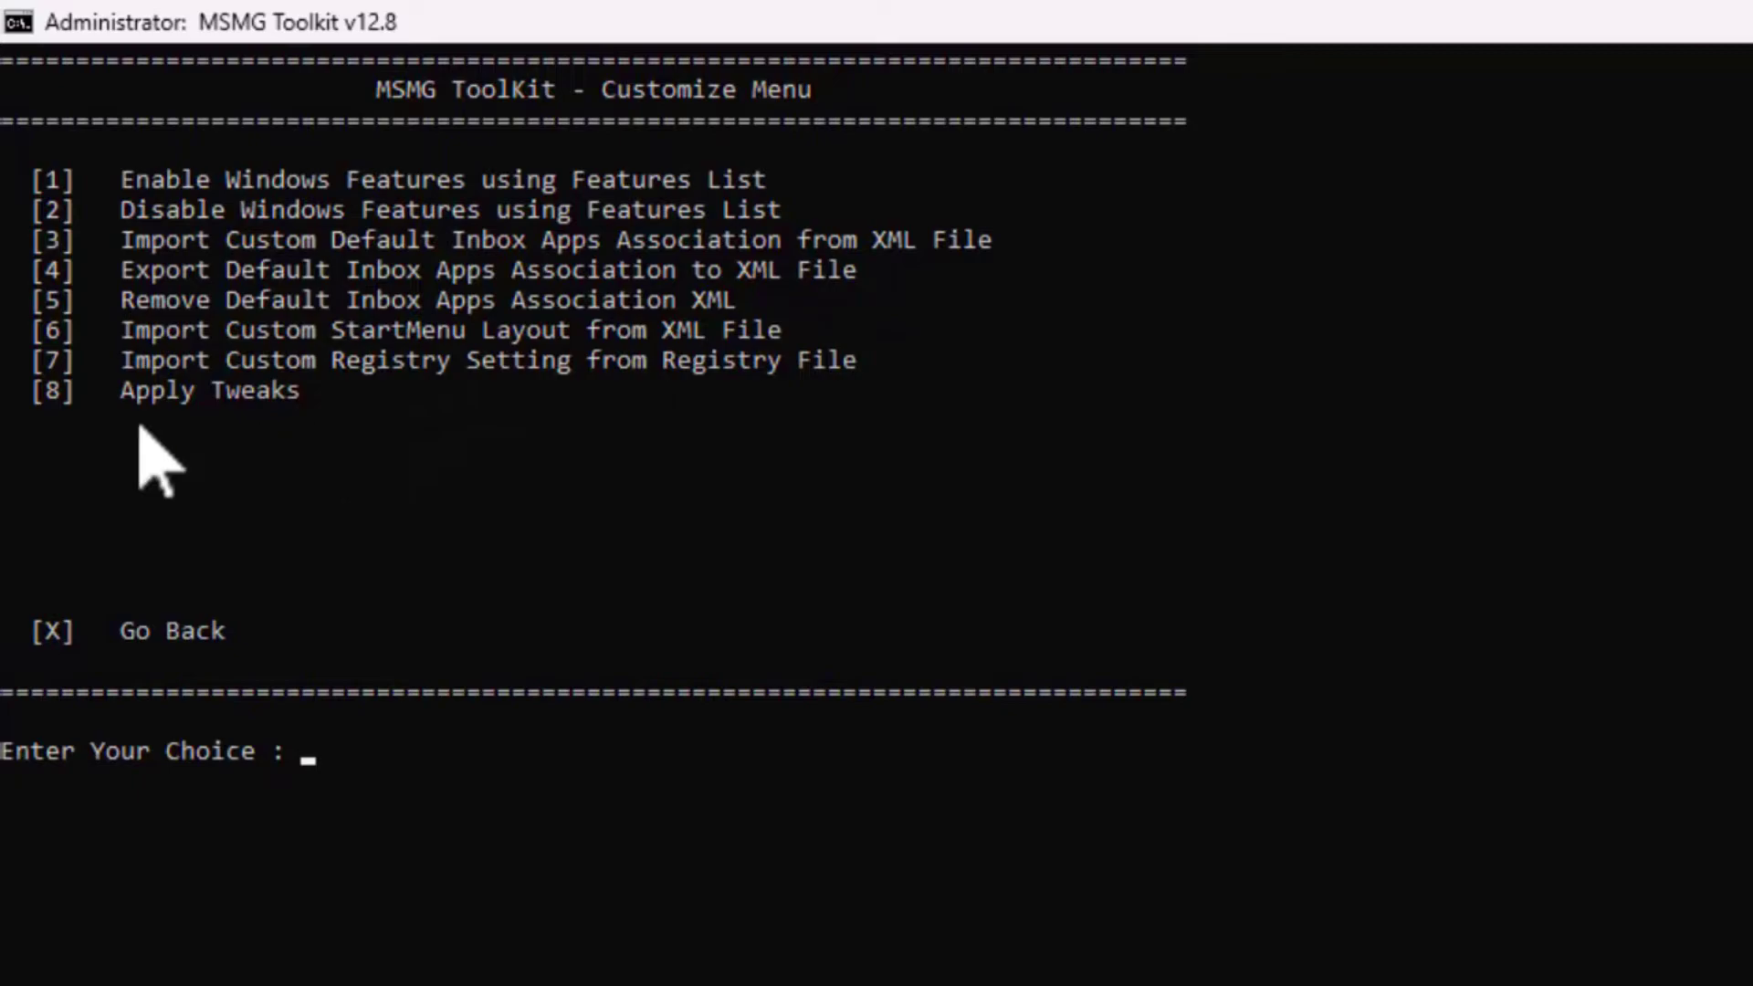
Step: Open the Apply Tweaks options from the Customize options
mouse_move(46, 392)
left_mouse_down()
mouse_move(276, 391)
mouse_move(77, 392)
left_mouse_up()
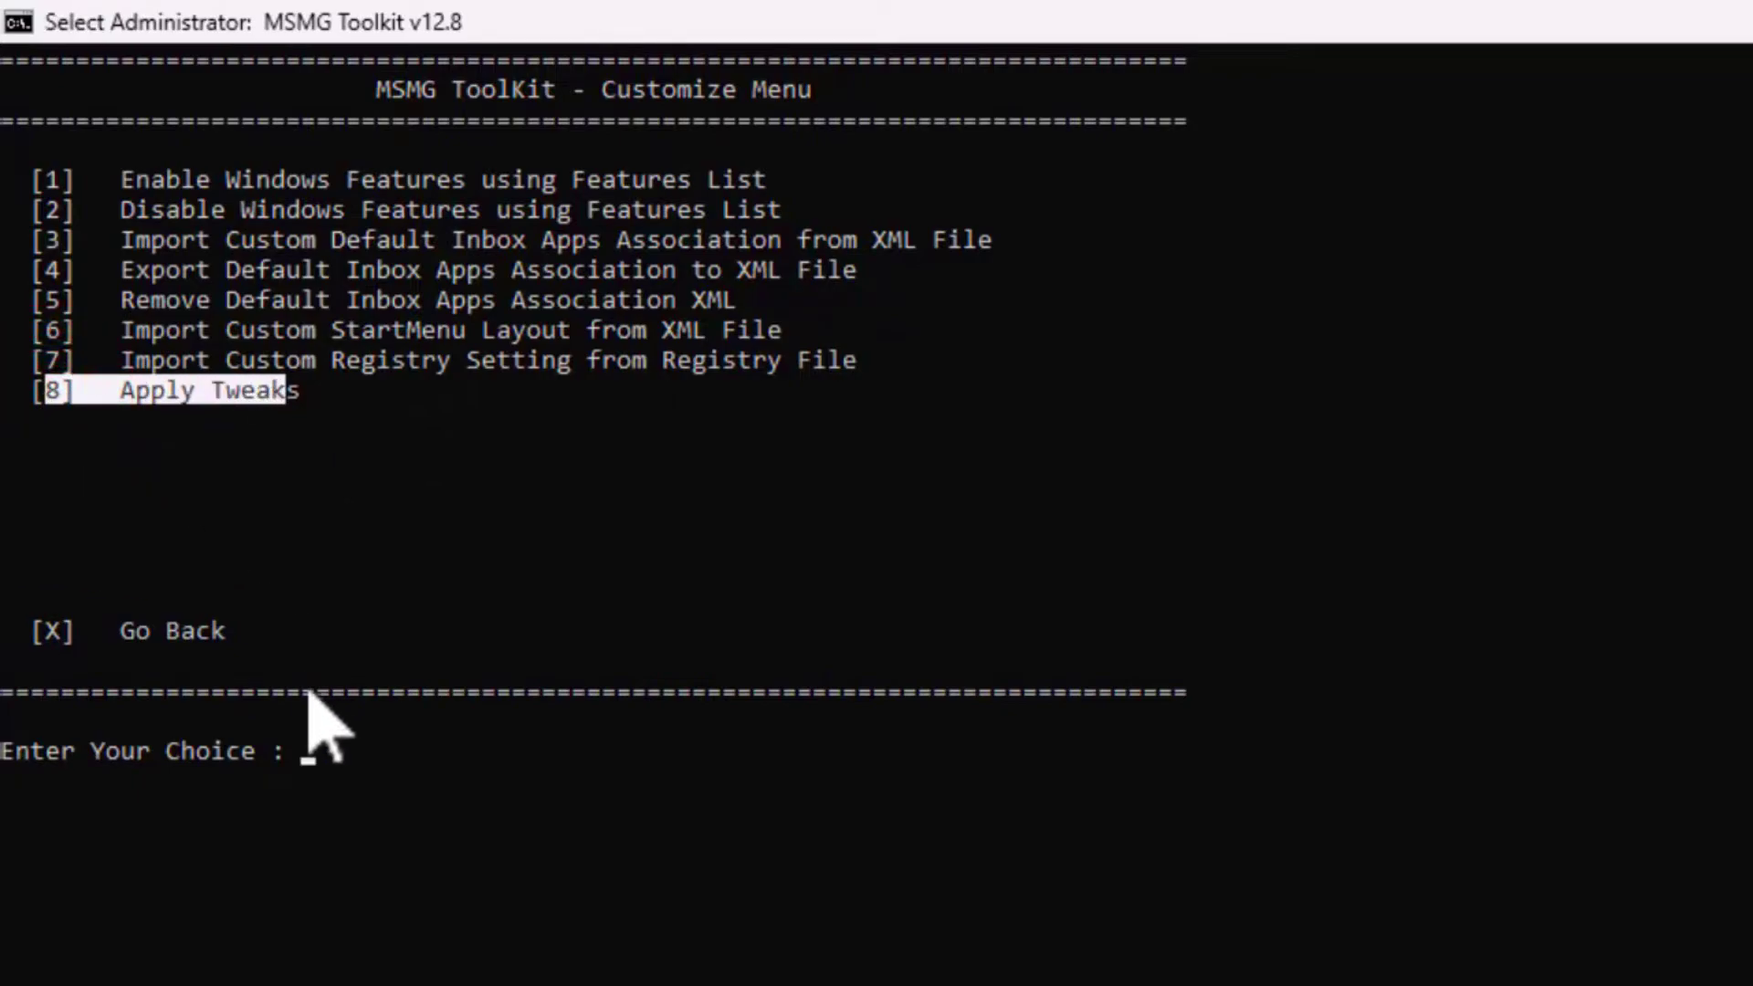
left_click(306, 754)
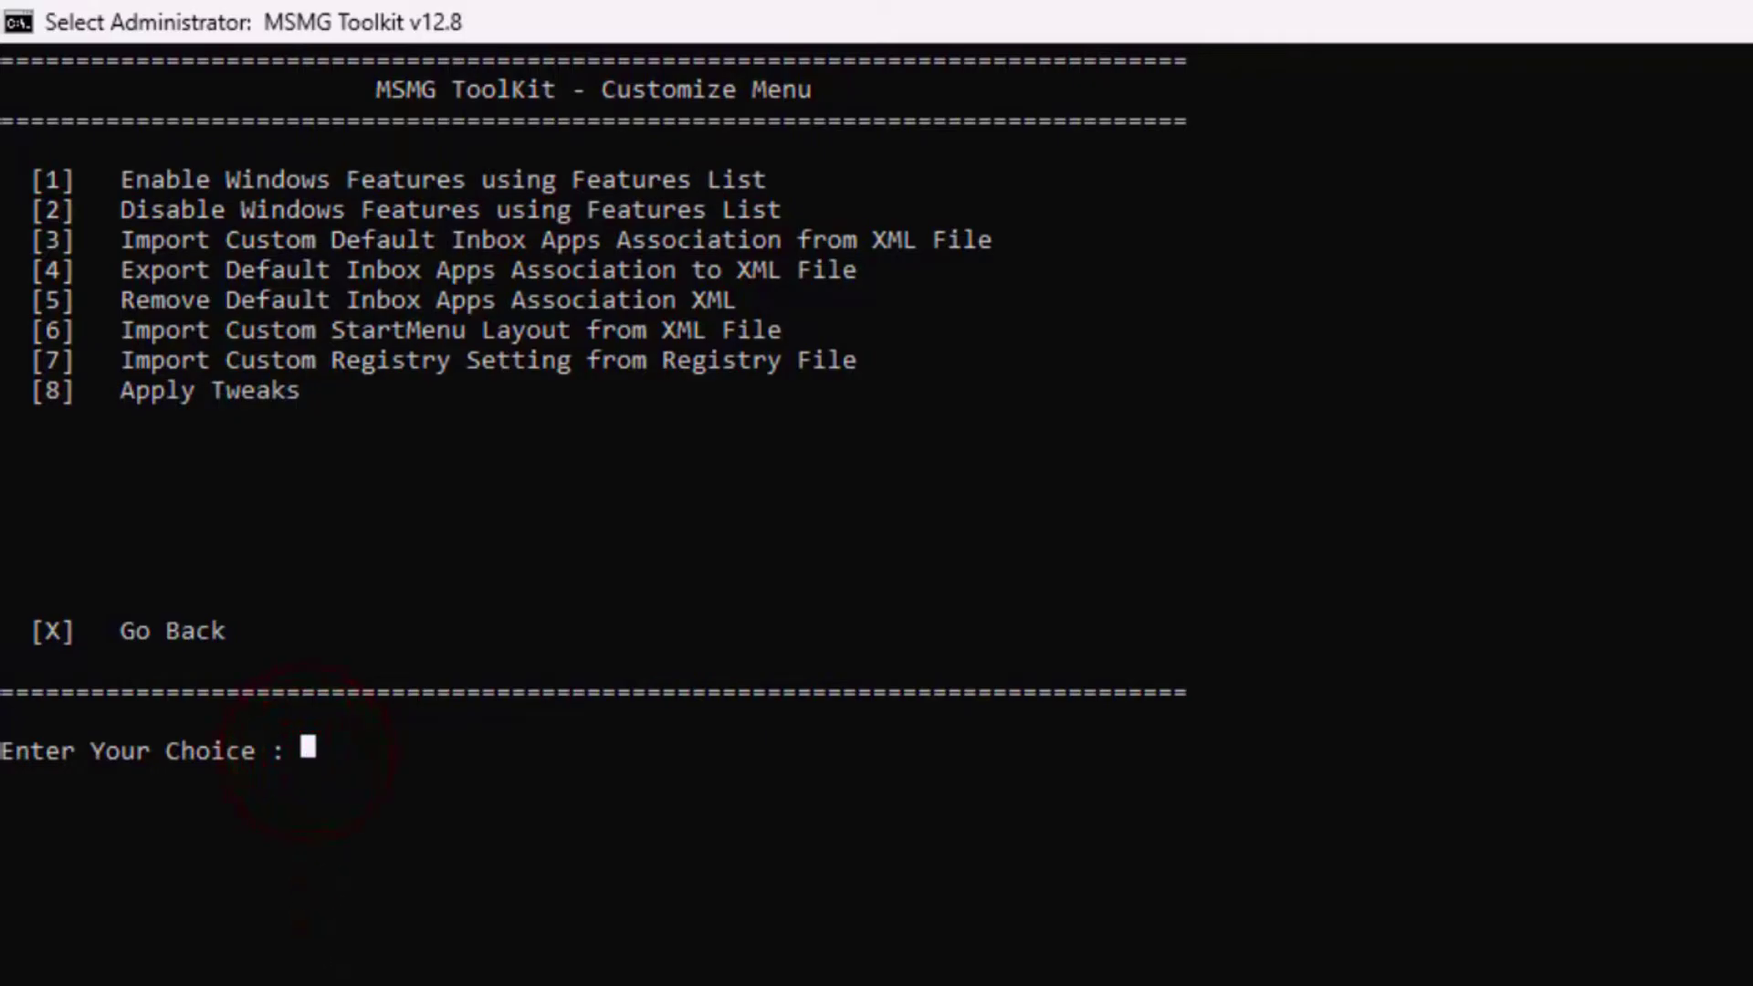
type("8")
key("Return")
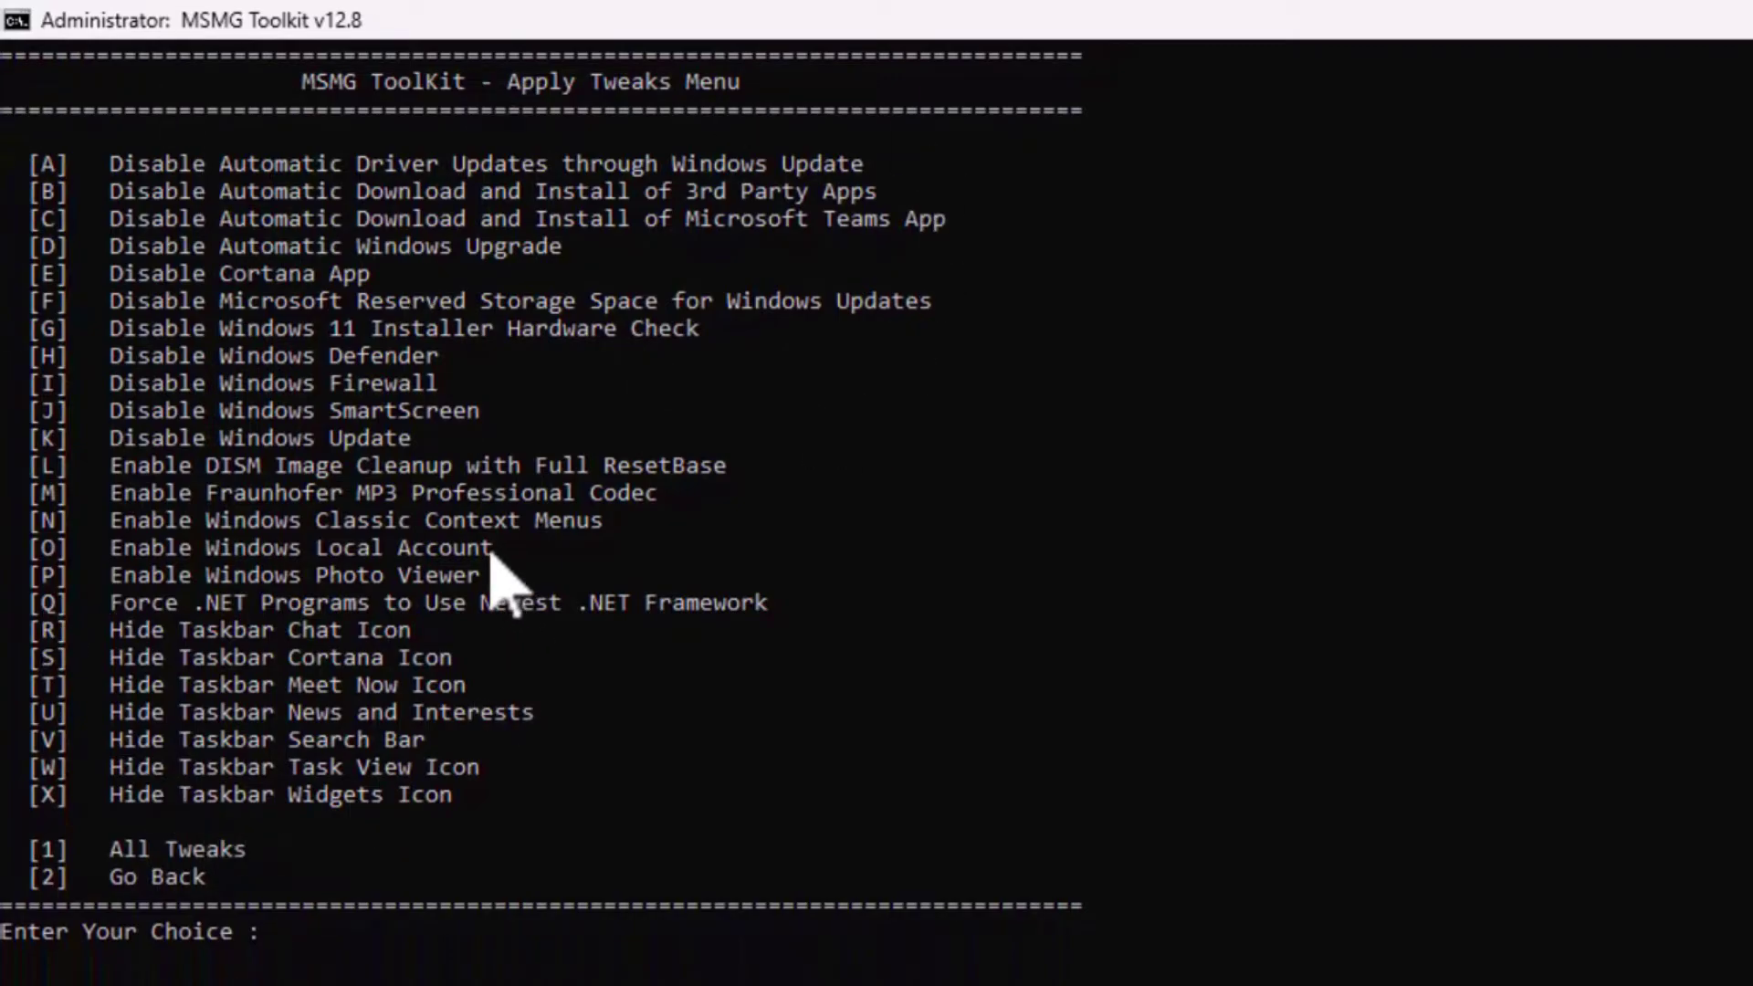
Step: Review the available tweaks from disabling automatic driver updates through disabling the Windows 11 installer hardware check
left_click_drag(115, 166, 613, 175)
left_click(608, 166)
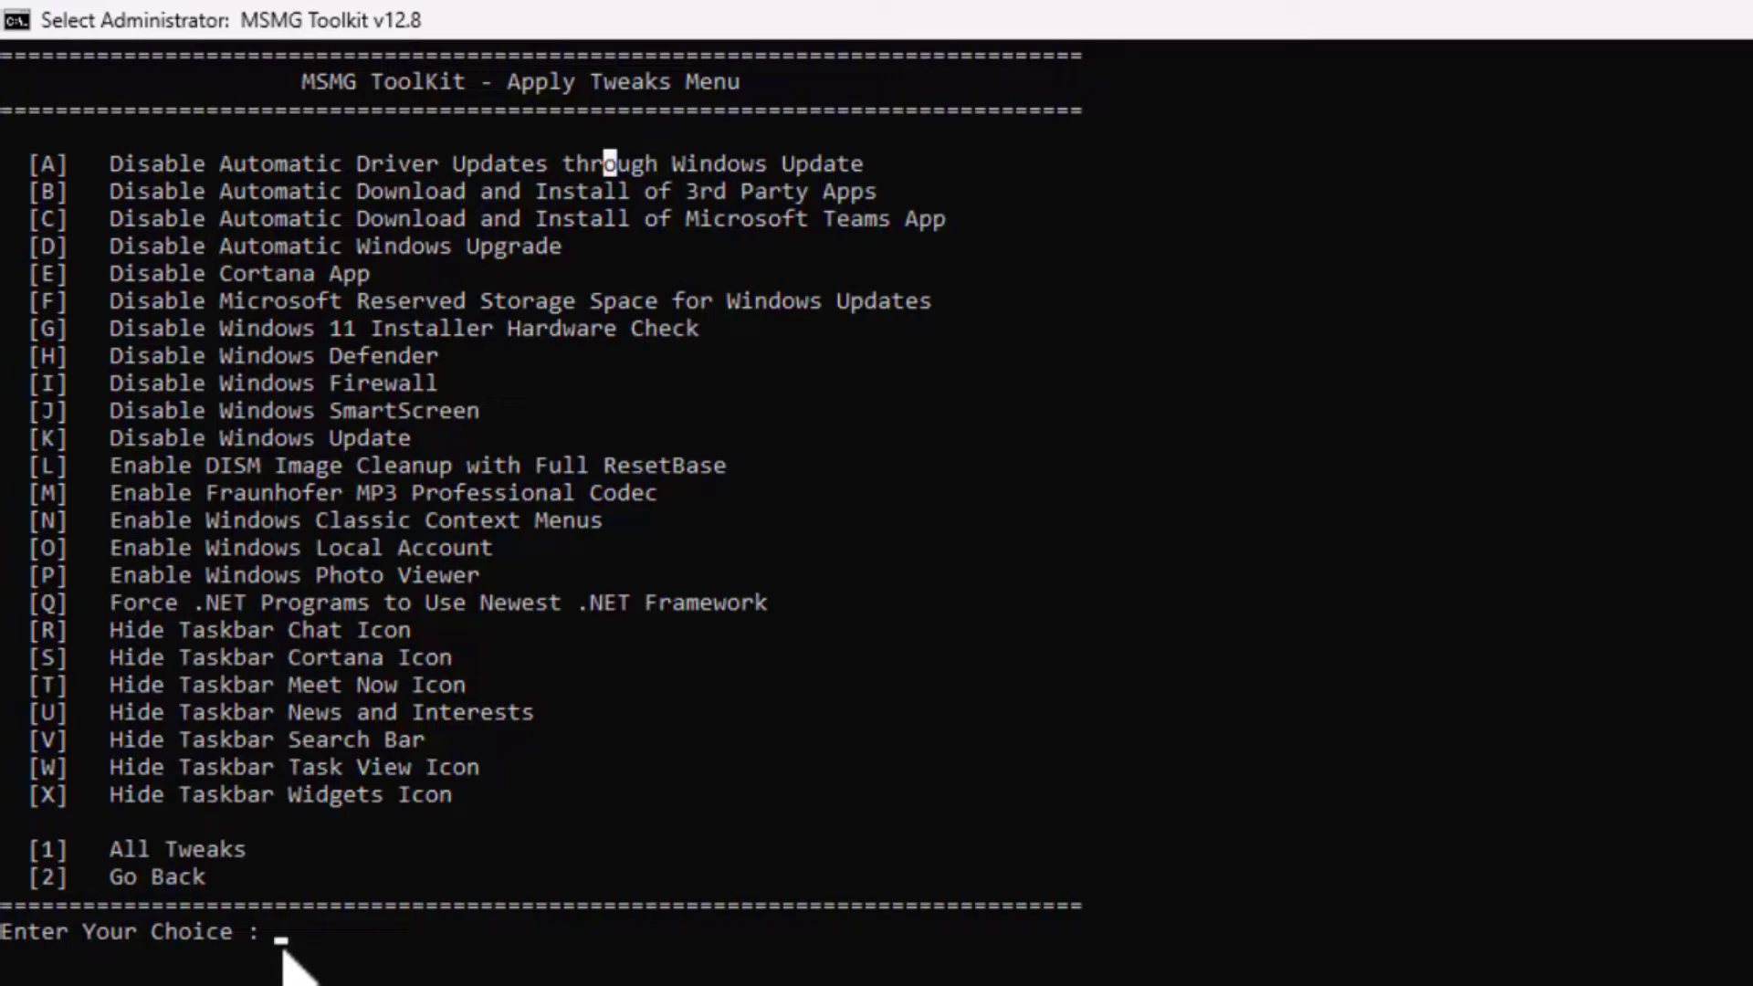
left_click(142, 219)
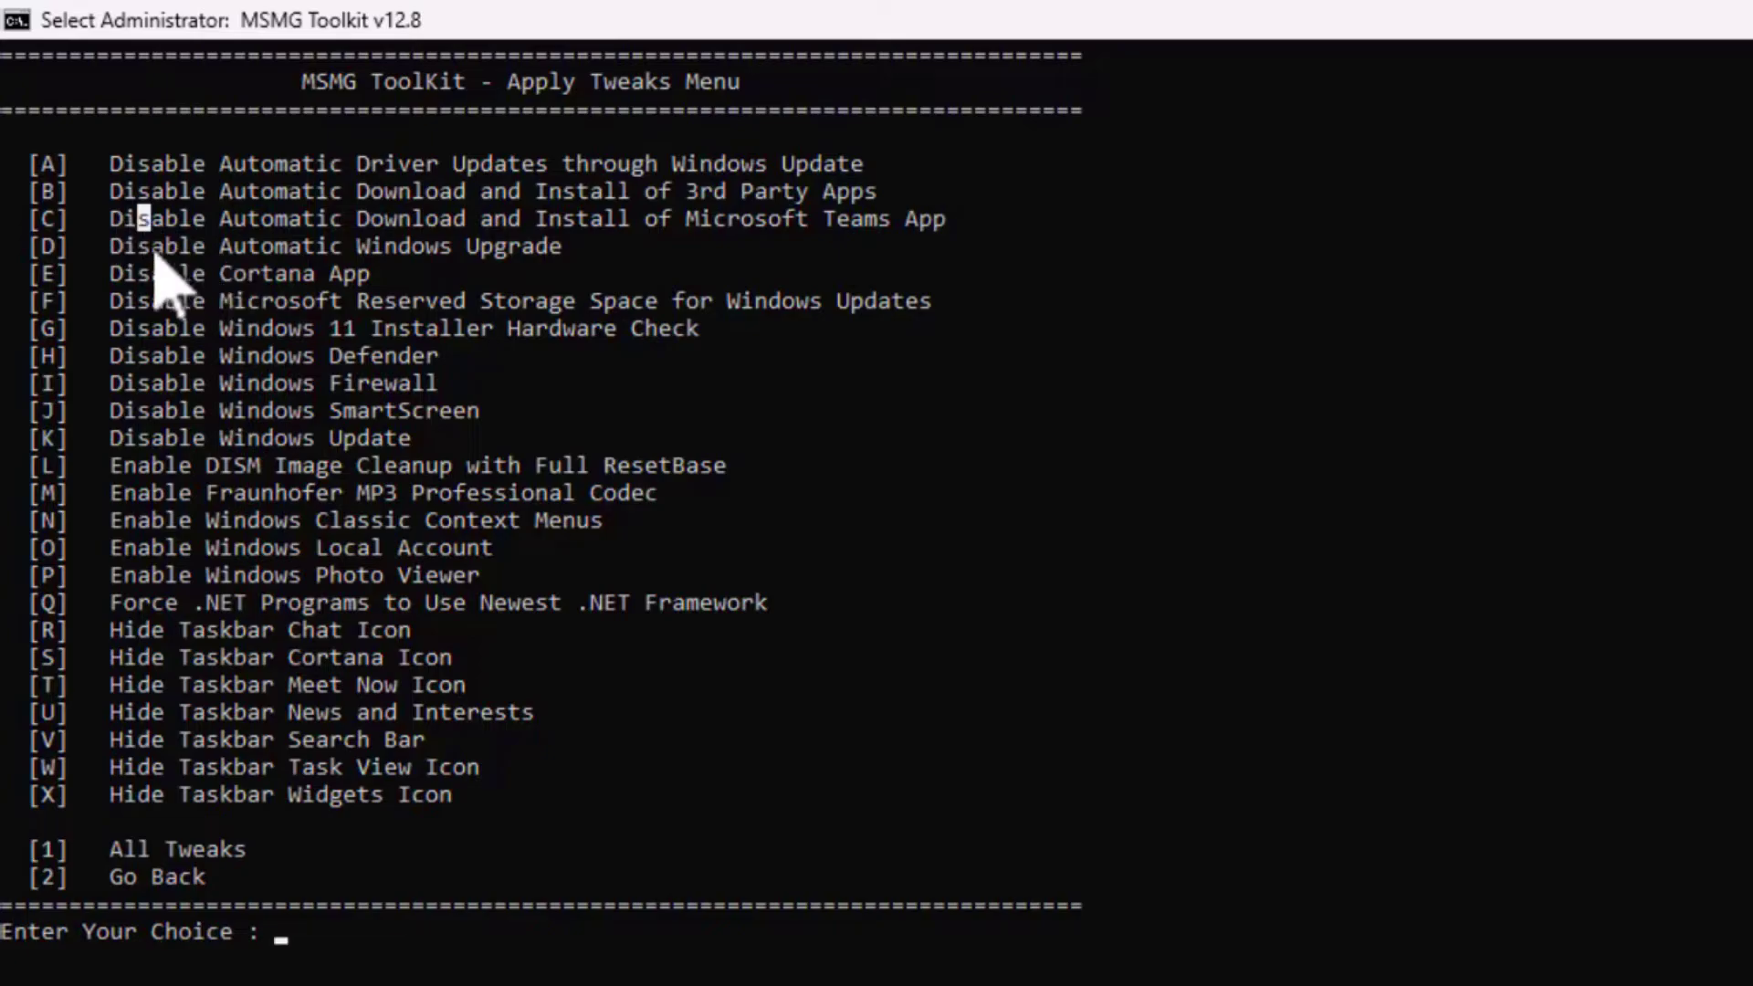
left_click_drag(125, 246, 491, 251)
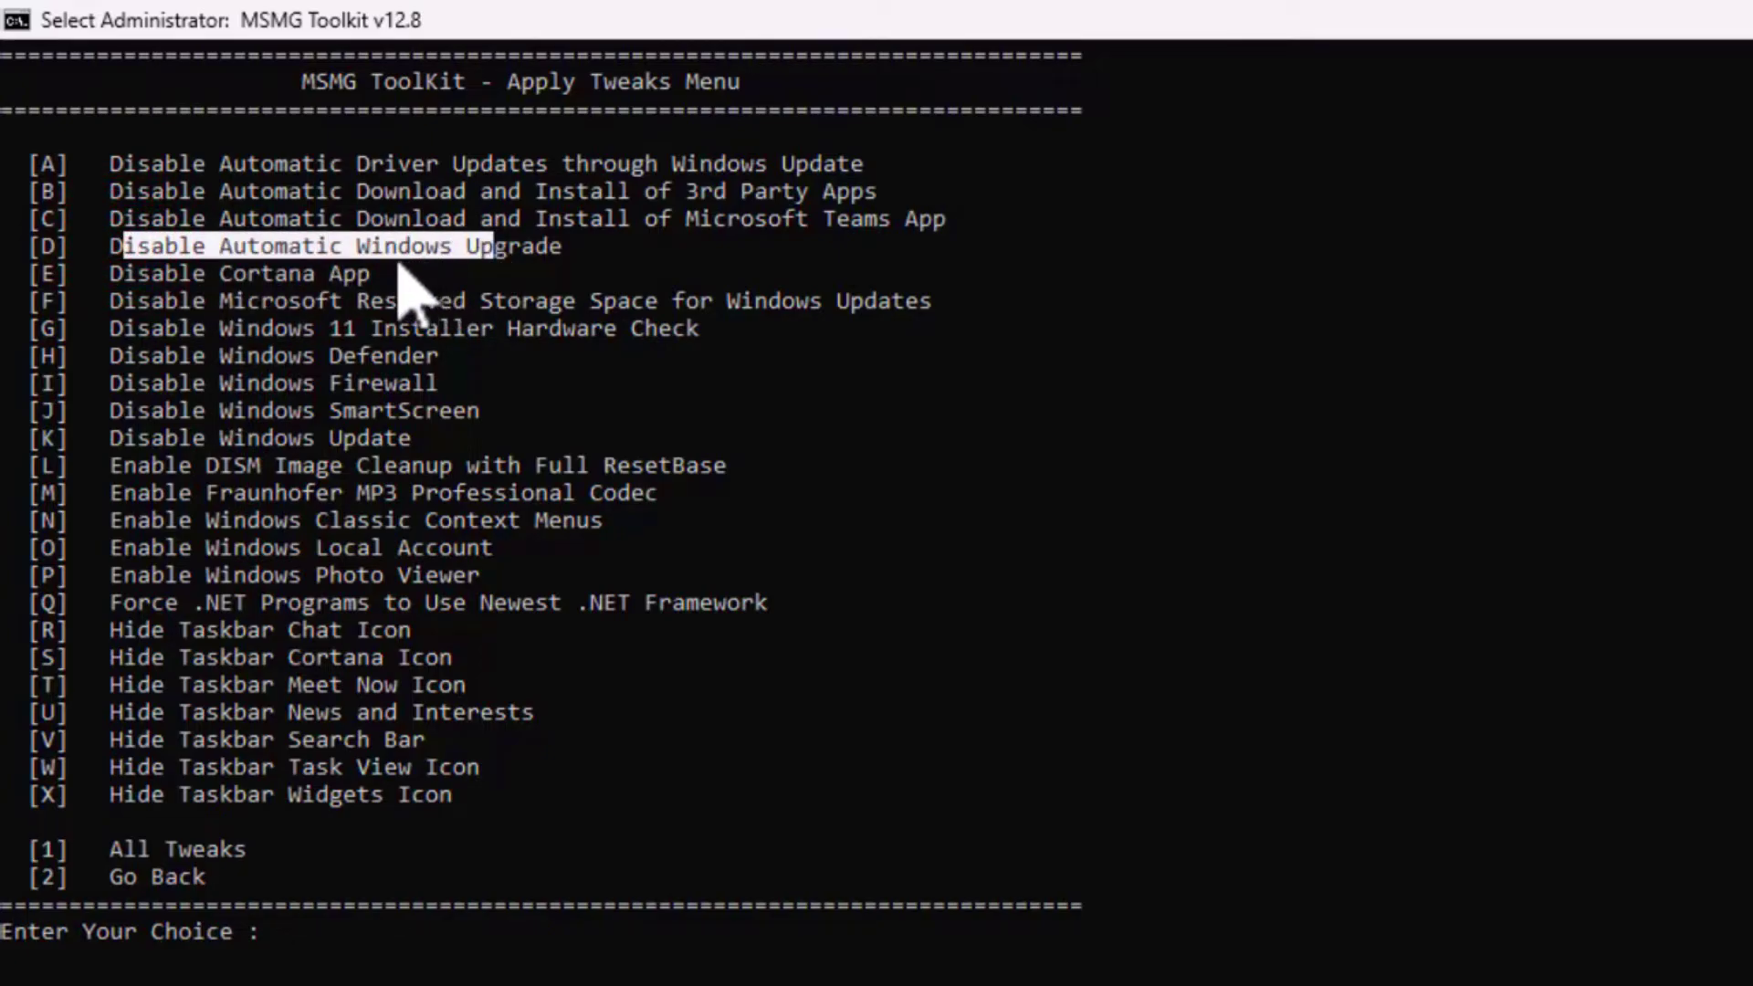
left_click_drag(139, 274, 310, 276)
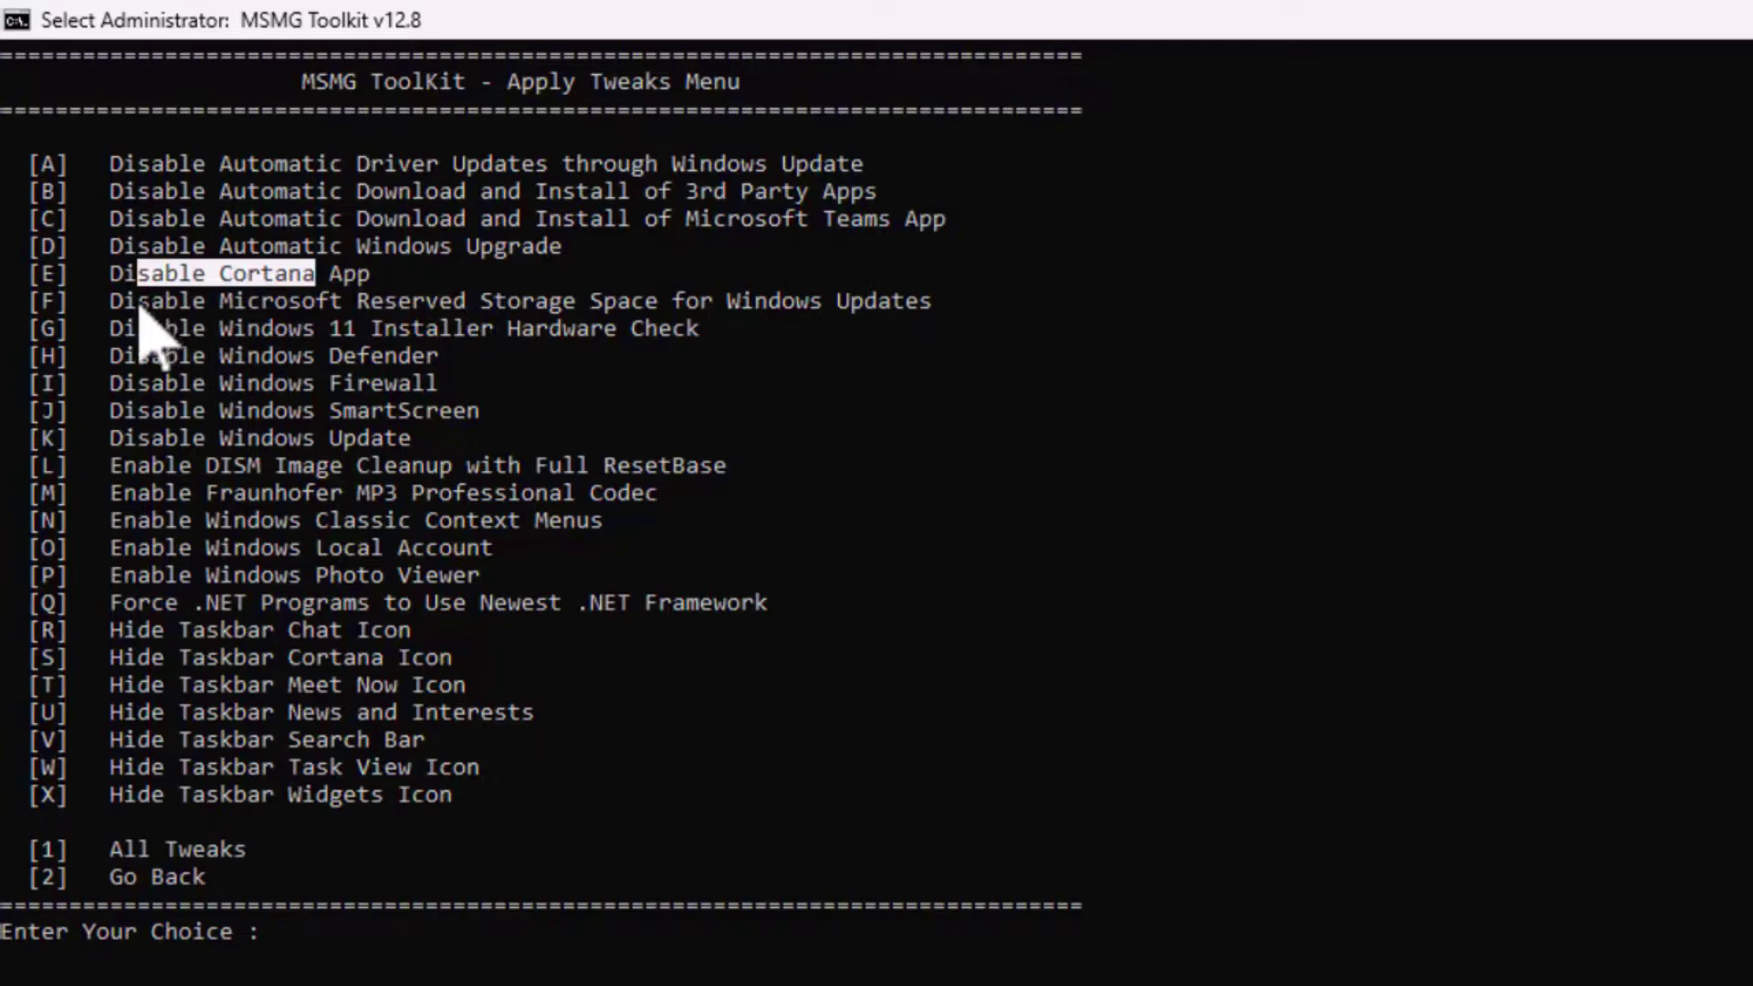
left_click_drag(139, 301, 896, 307)
left_click_drag(150, 328, 540, 340)
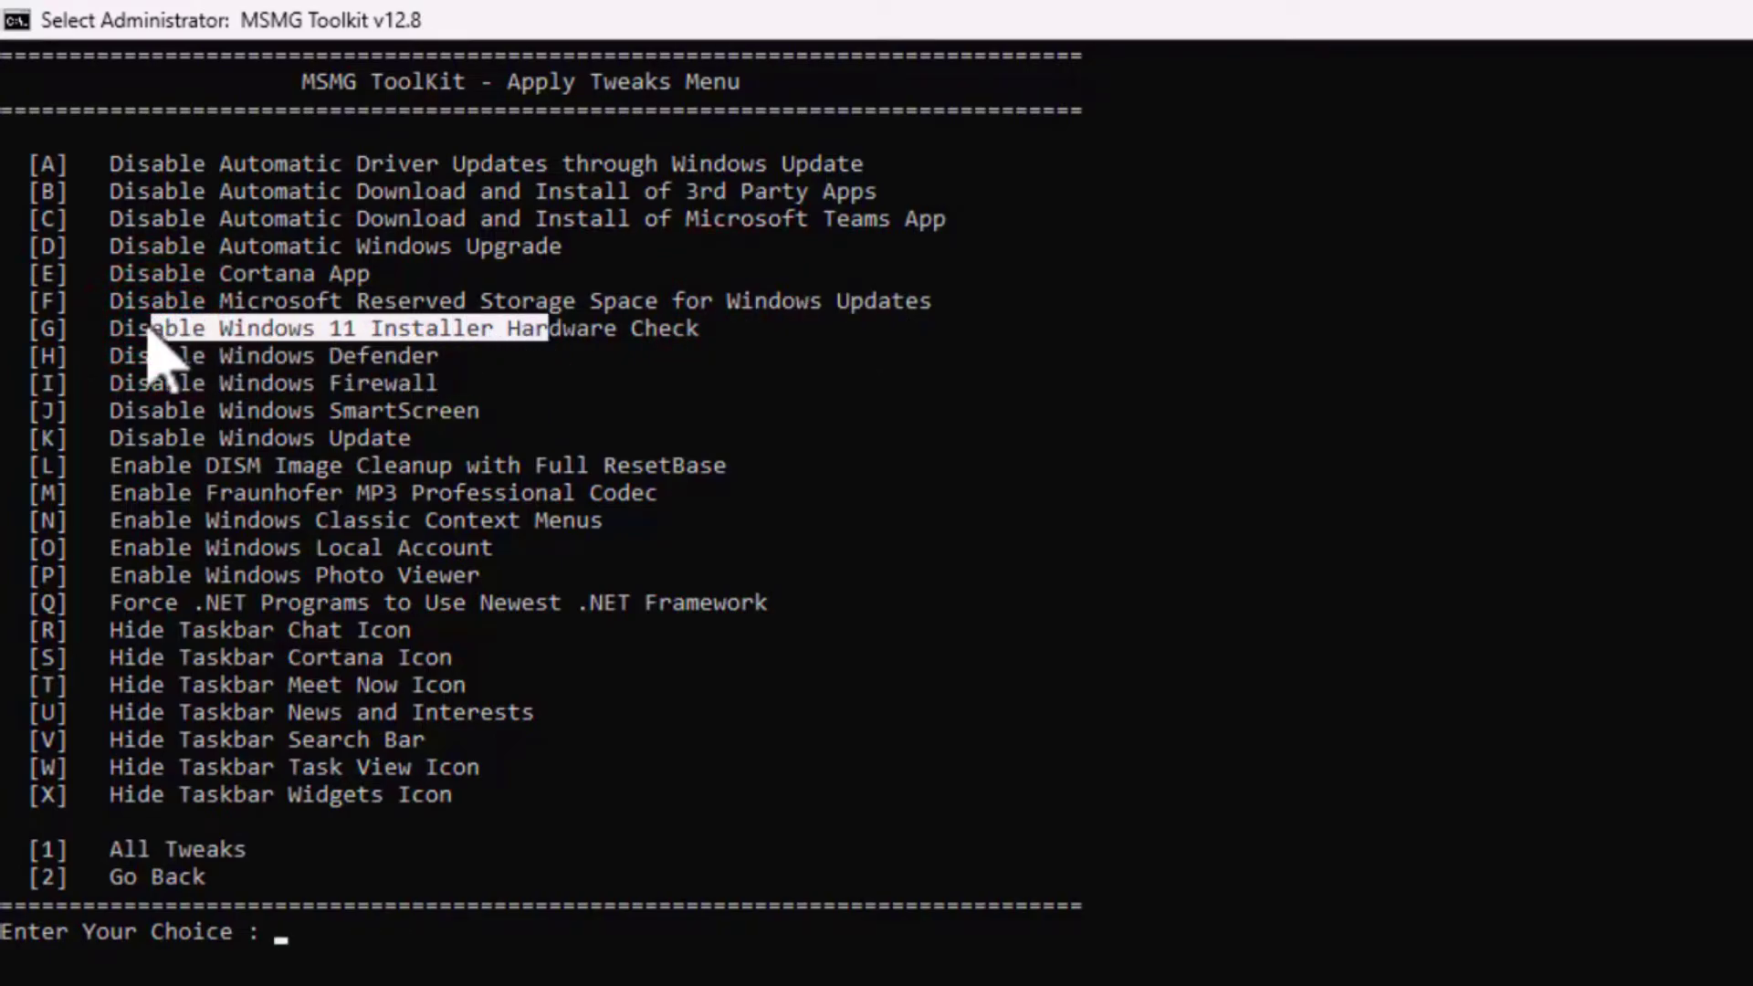
Step: Apply the Disable Windows 11 Installer Hardware Check tweak and return to the tweak list
left_click(60, 329)
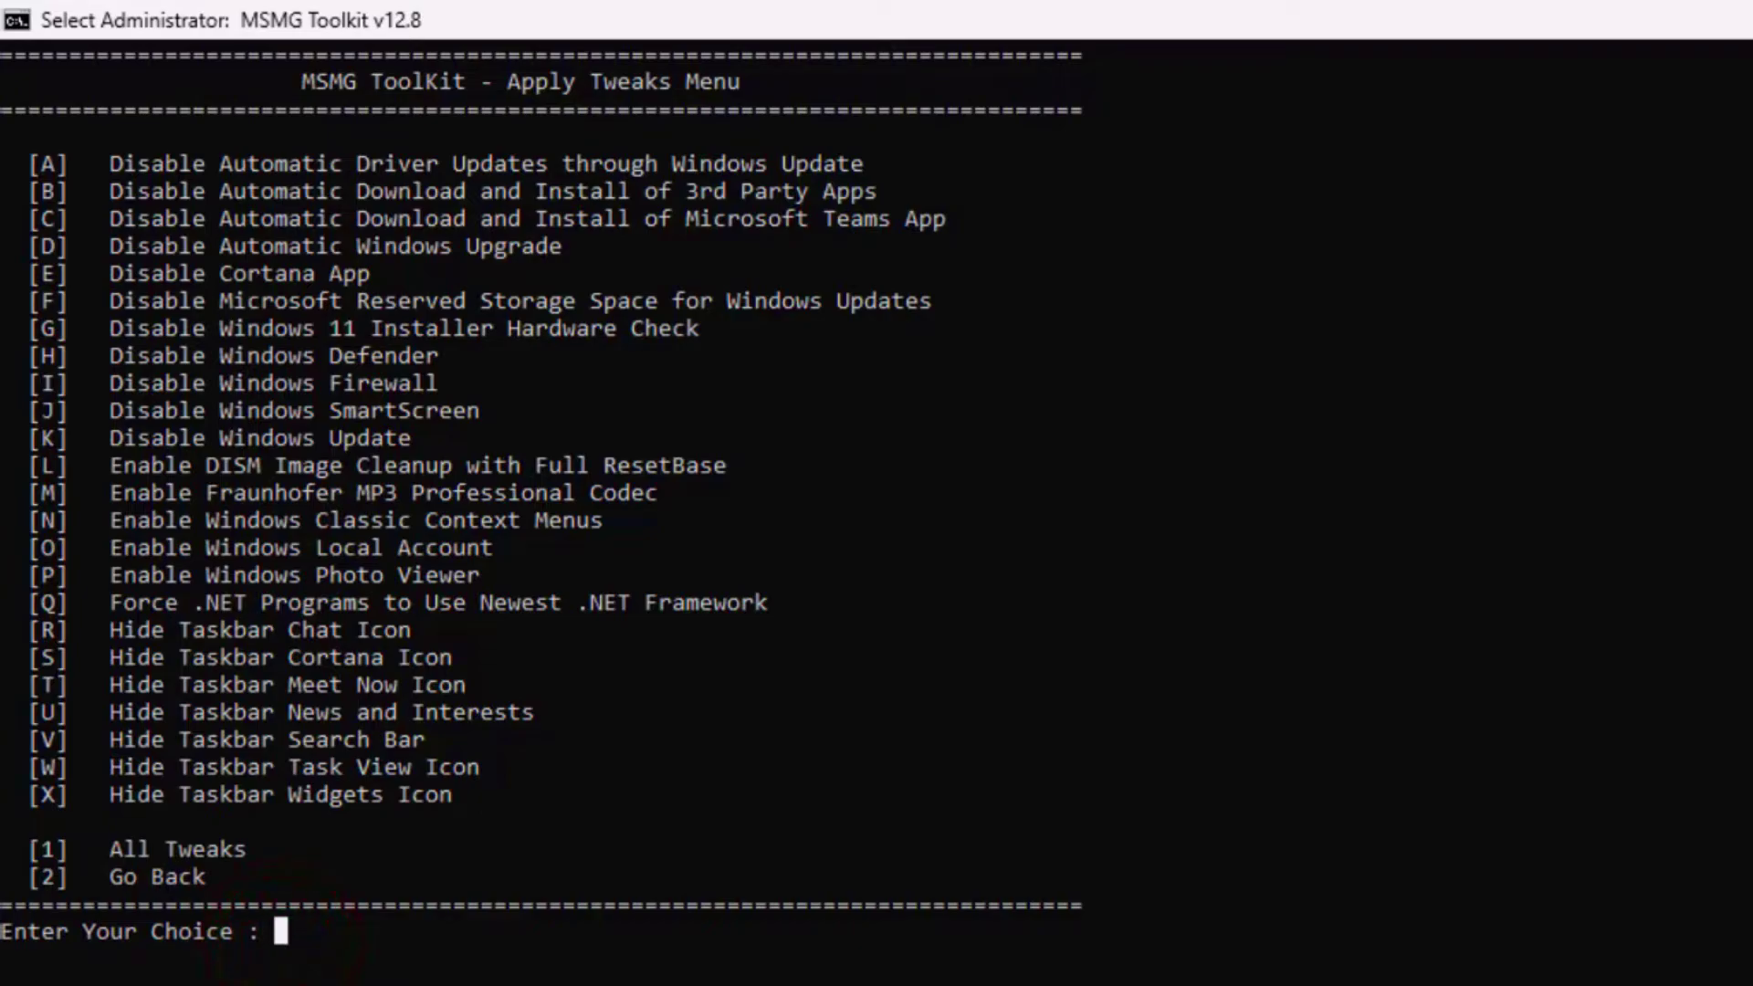
type("G")
key("Return")
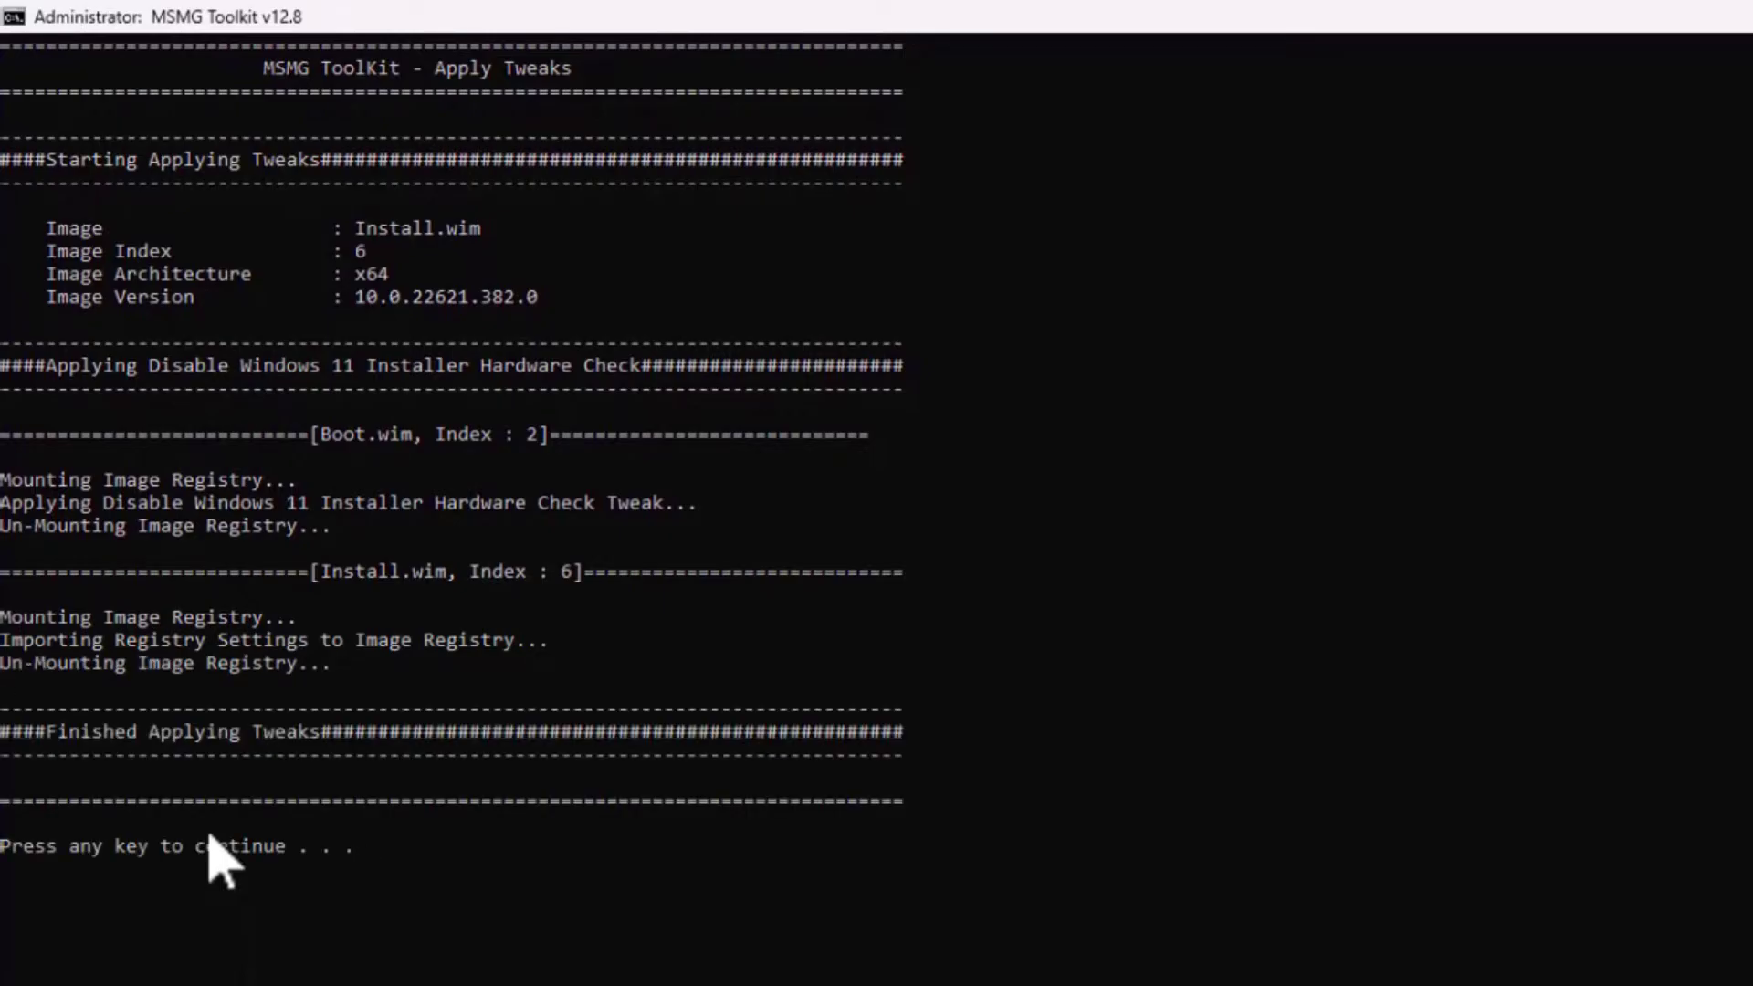
key("Return")
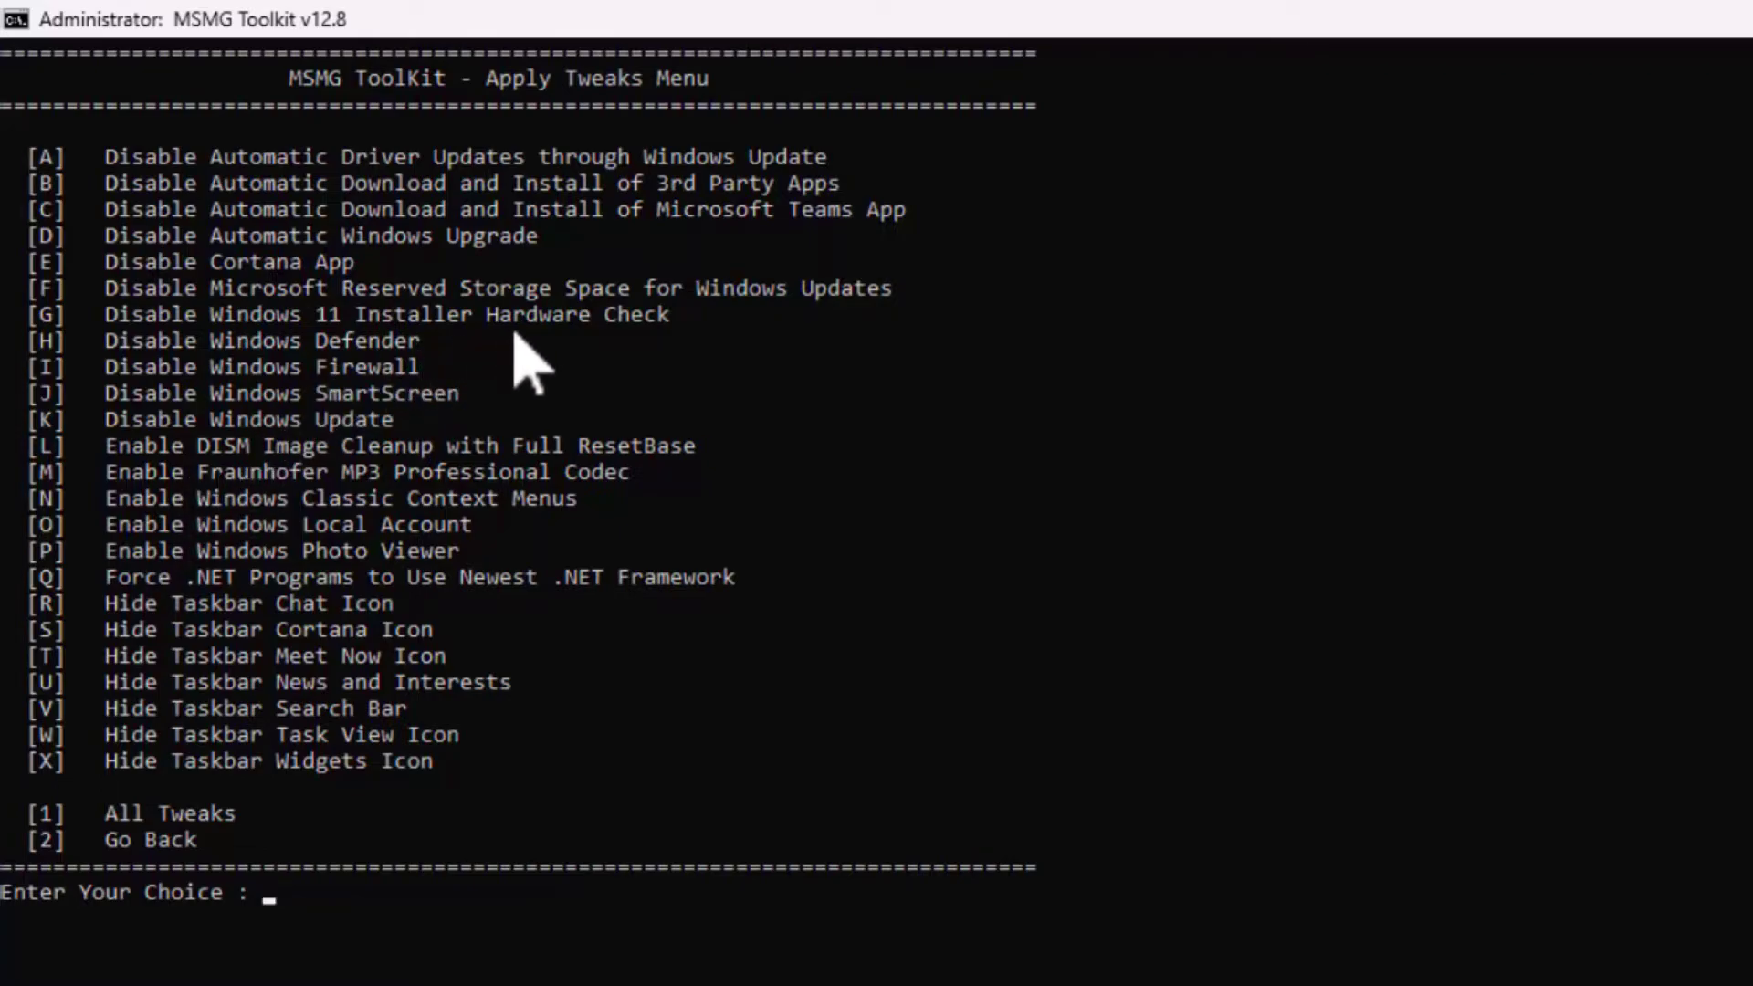
Step: Review the security, Windows Update, image cleanup, codec, context menu, local account, Photo Viewer and .NET tweaks
left_click_drag(119, 341, 420, 352)
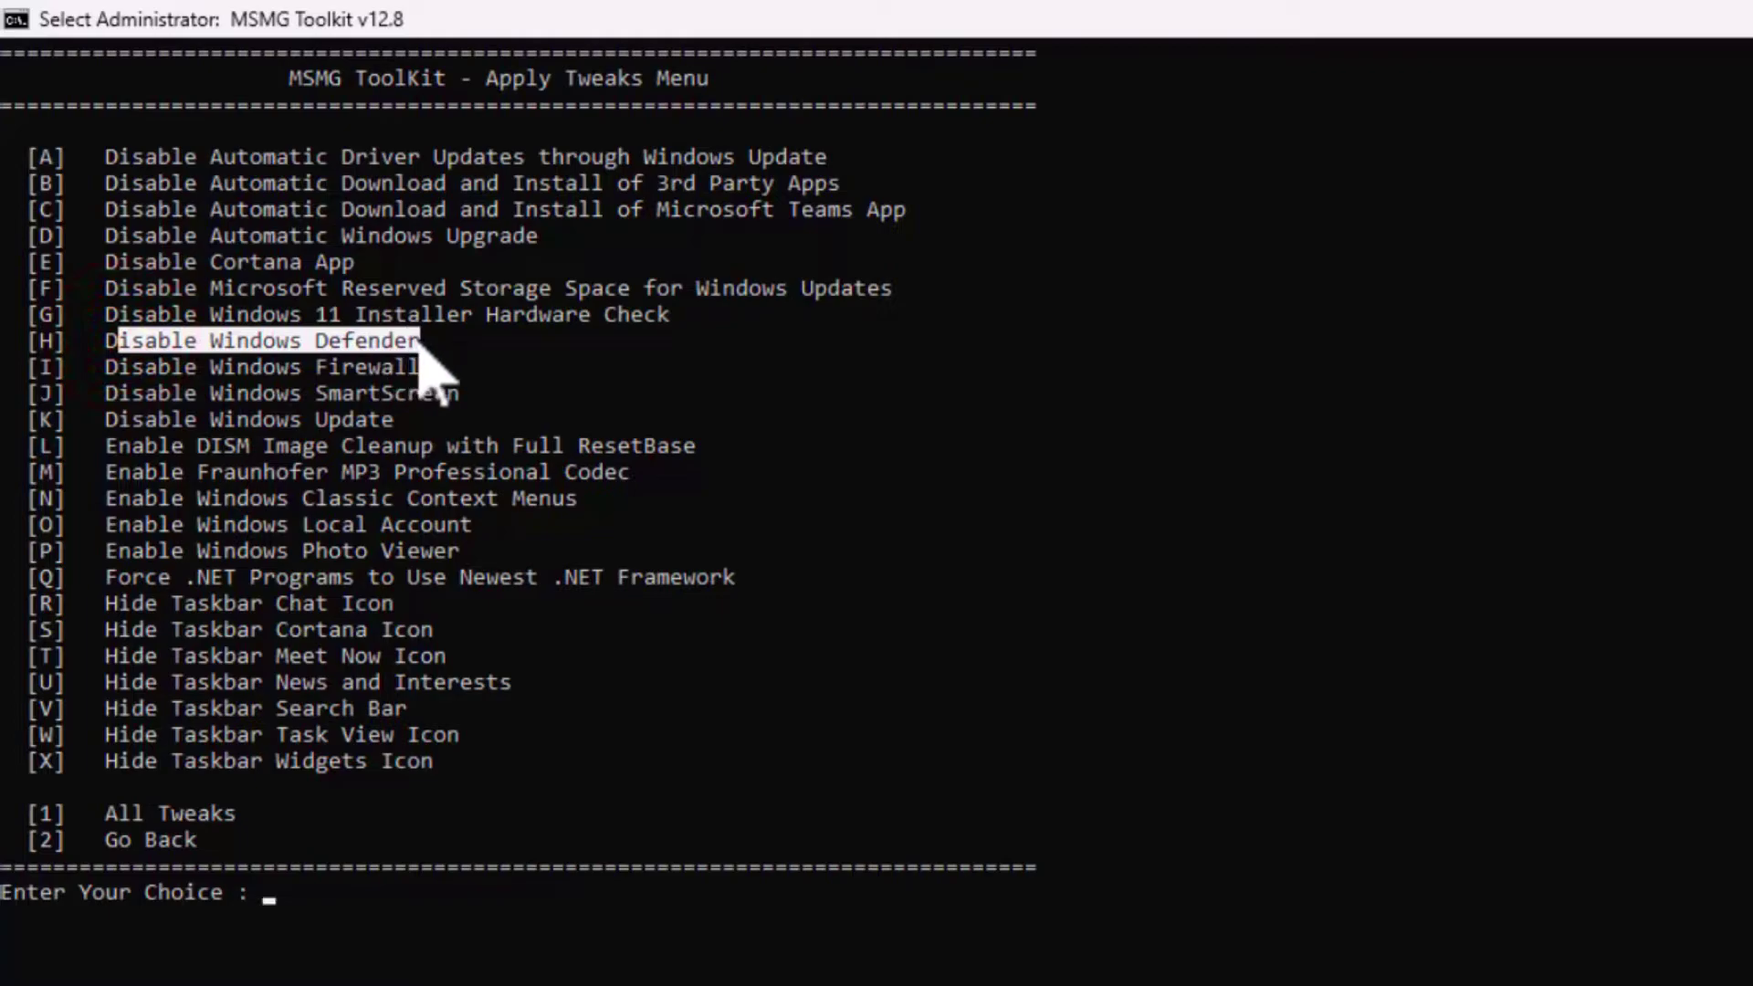
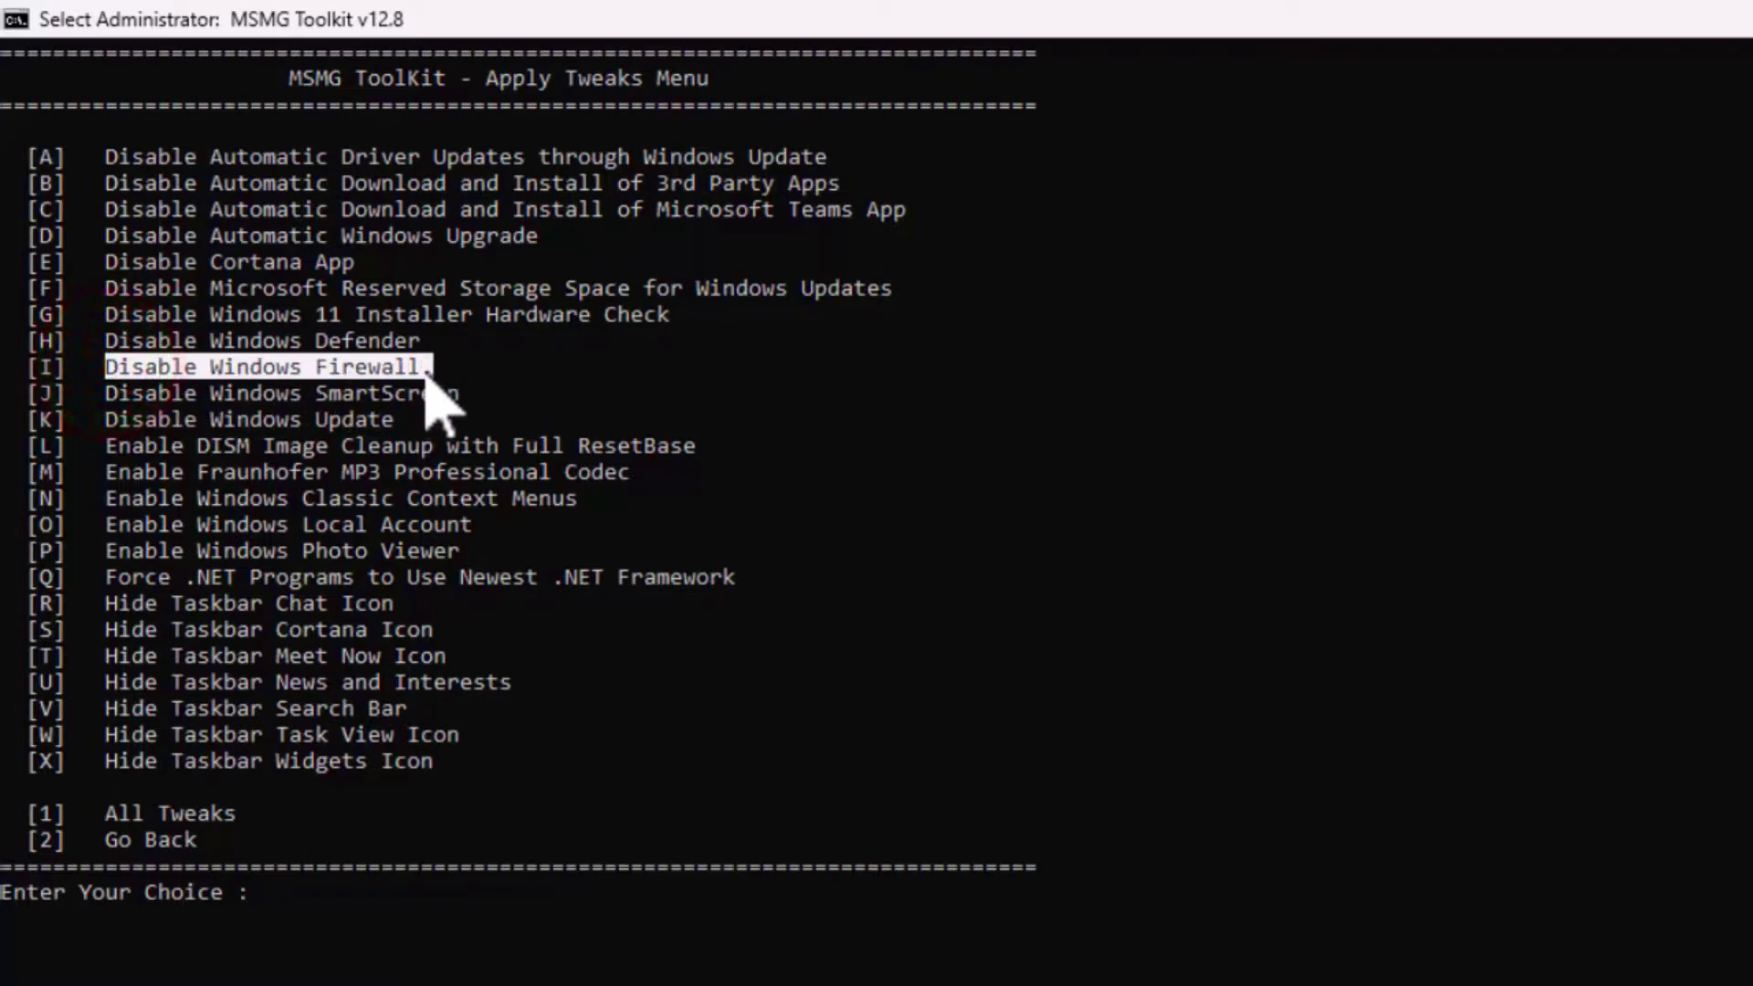
left_click_drag(110, 395, 463, 400)
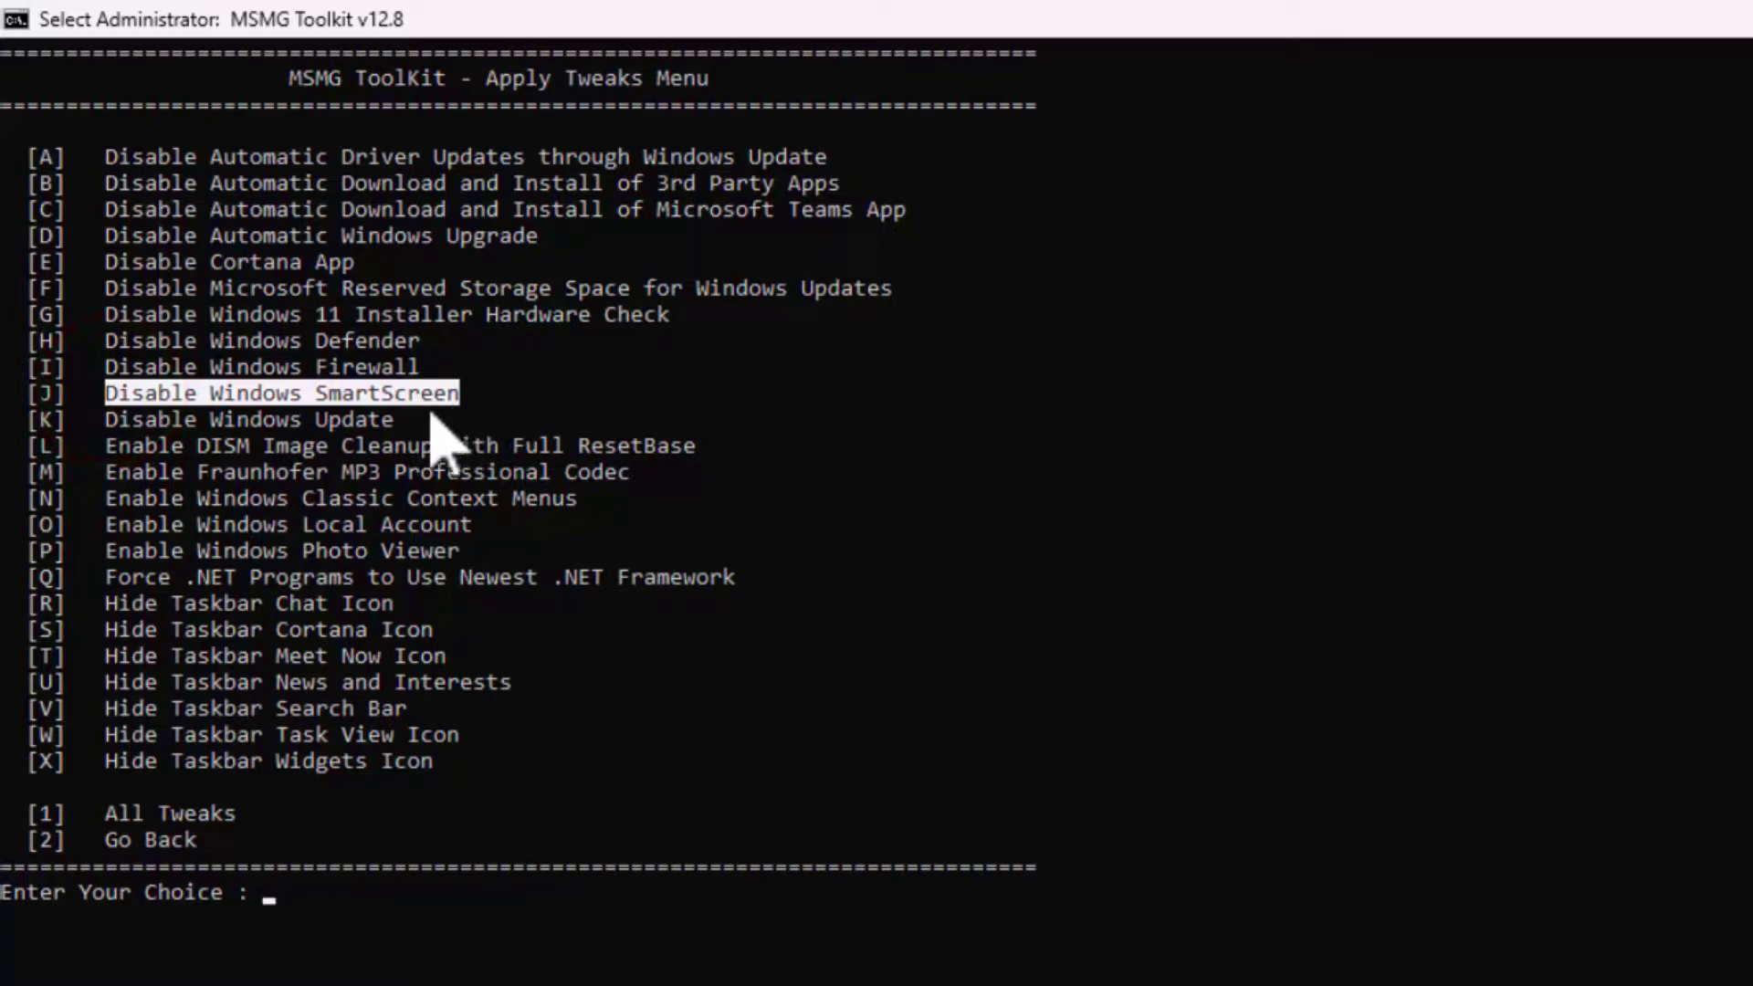
left_click_drag(107, 418, 386, 429)
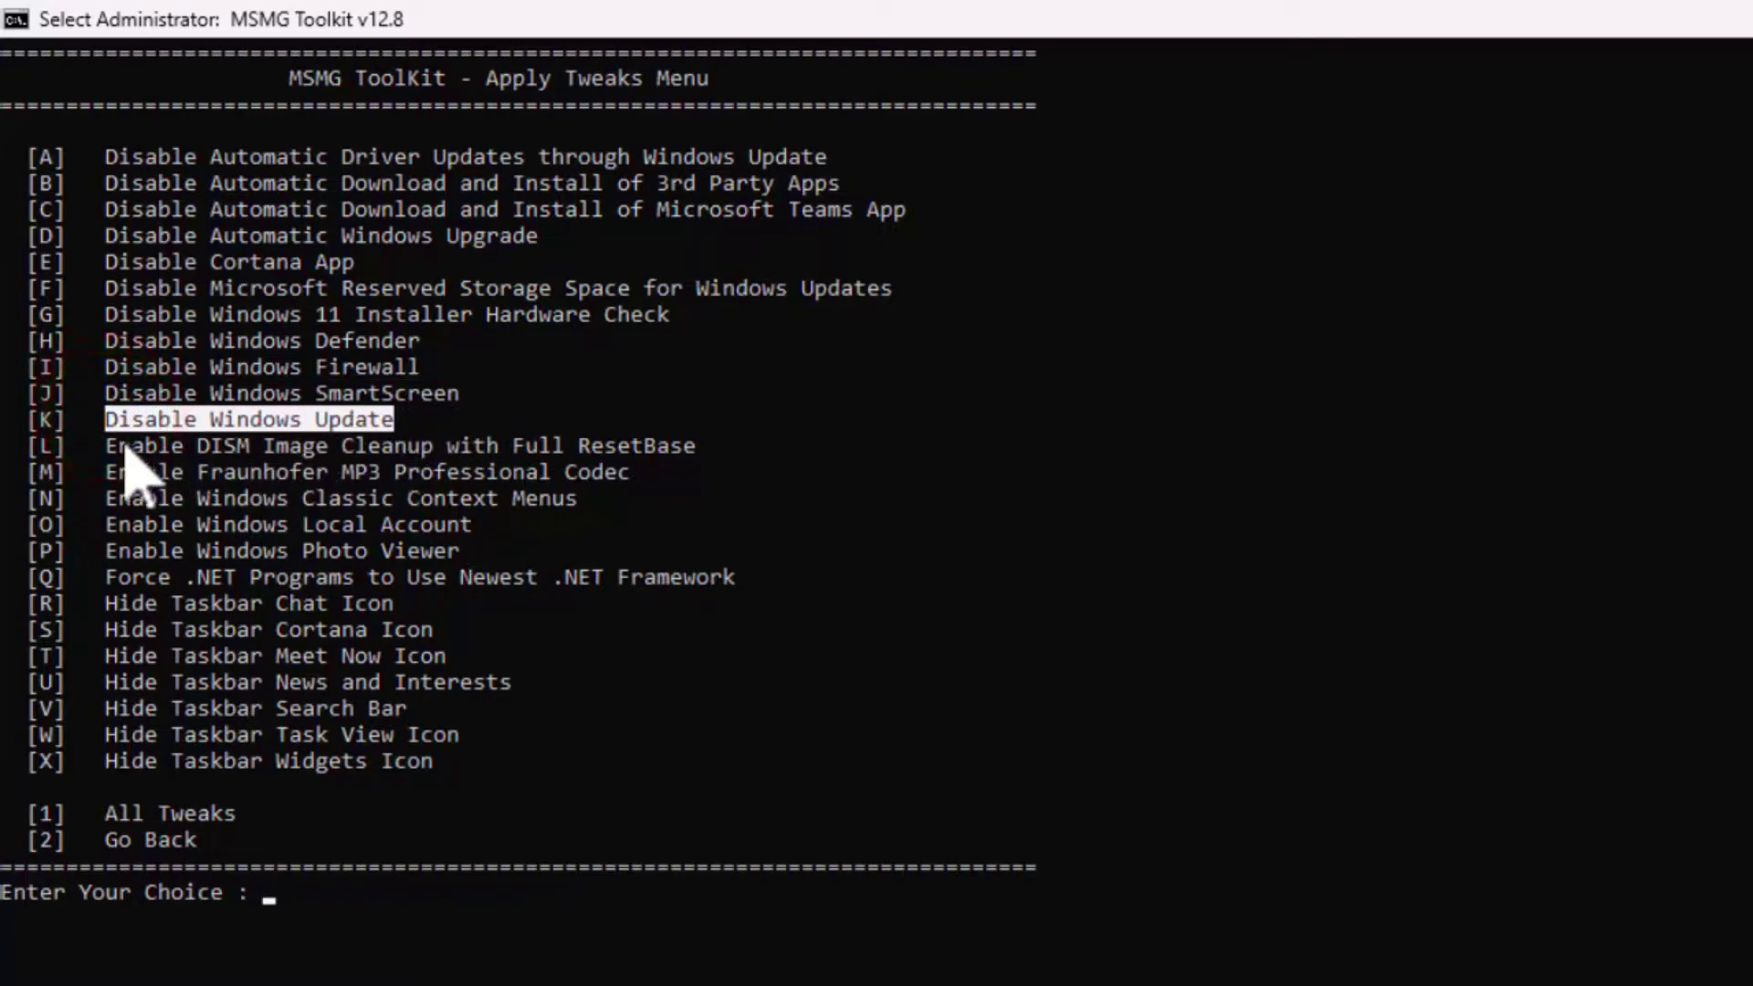
left_click_drag(109, 443, 617, 462)
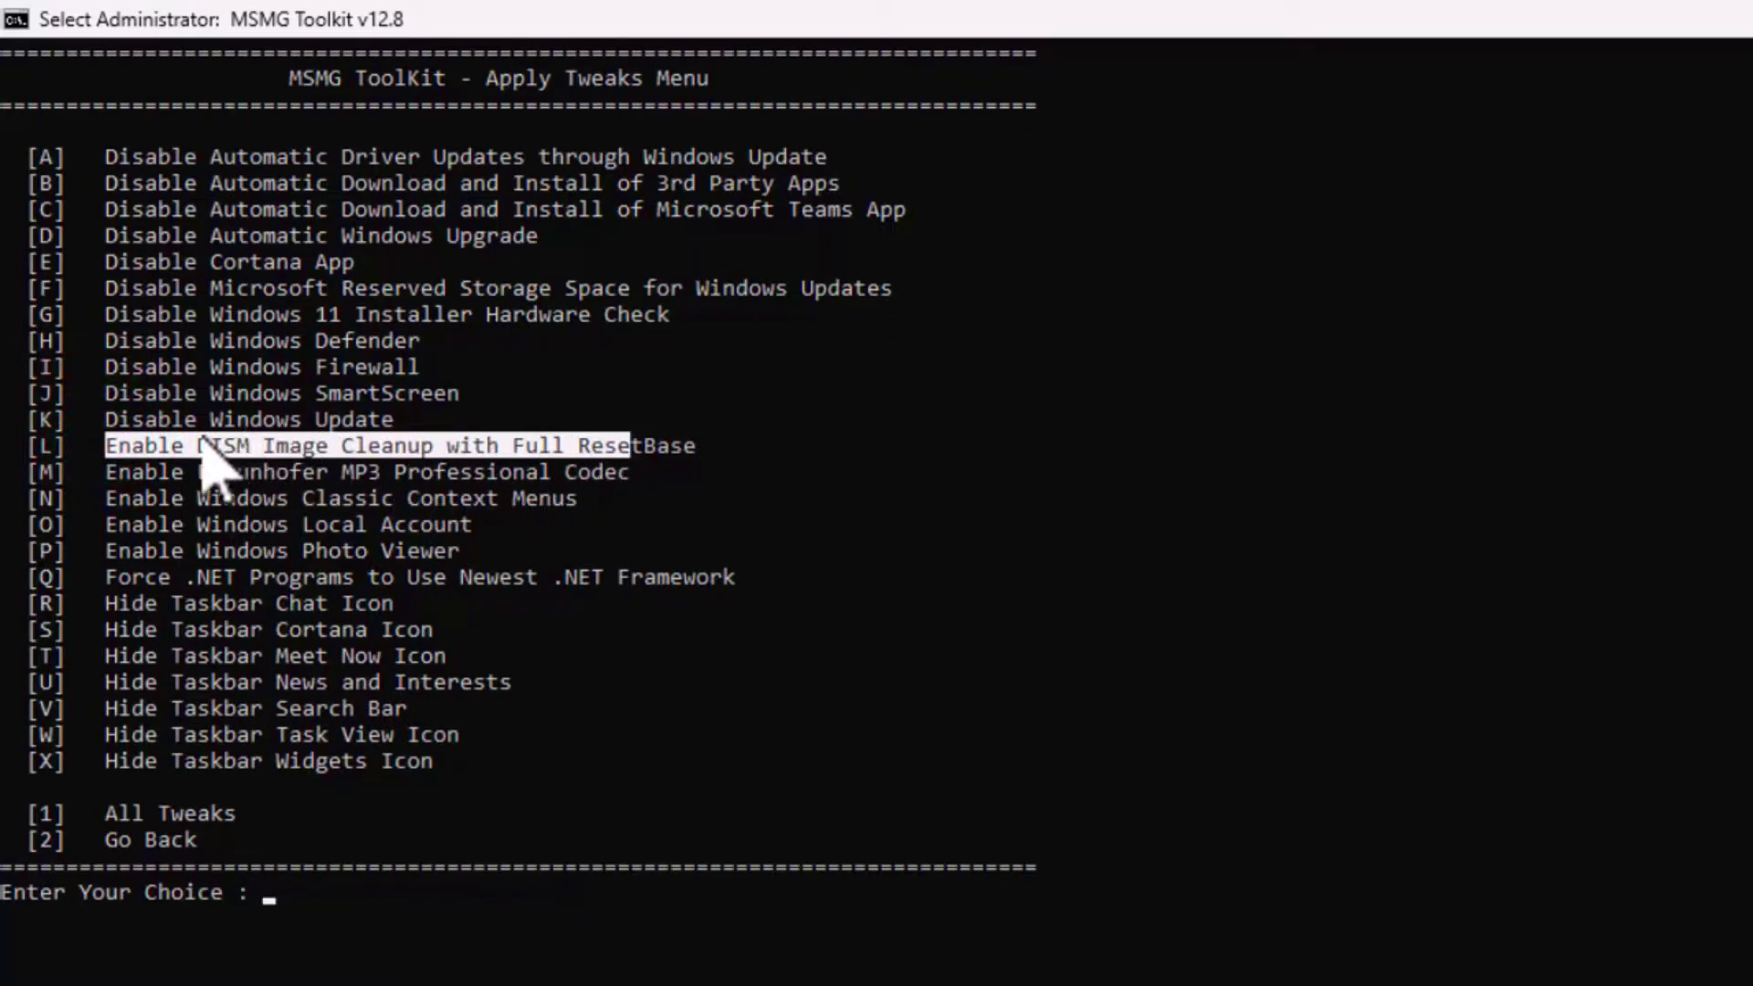
left_click_drag(149, 475, 513, 468)
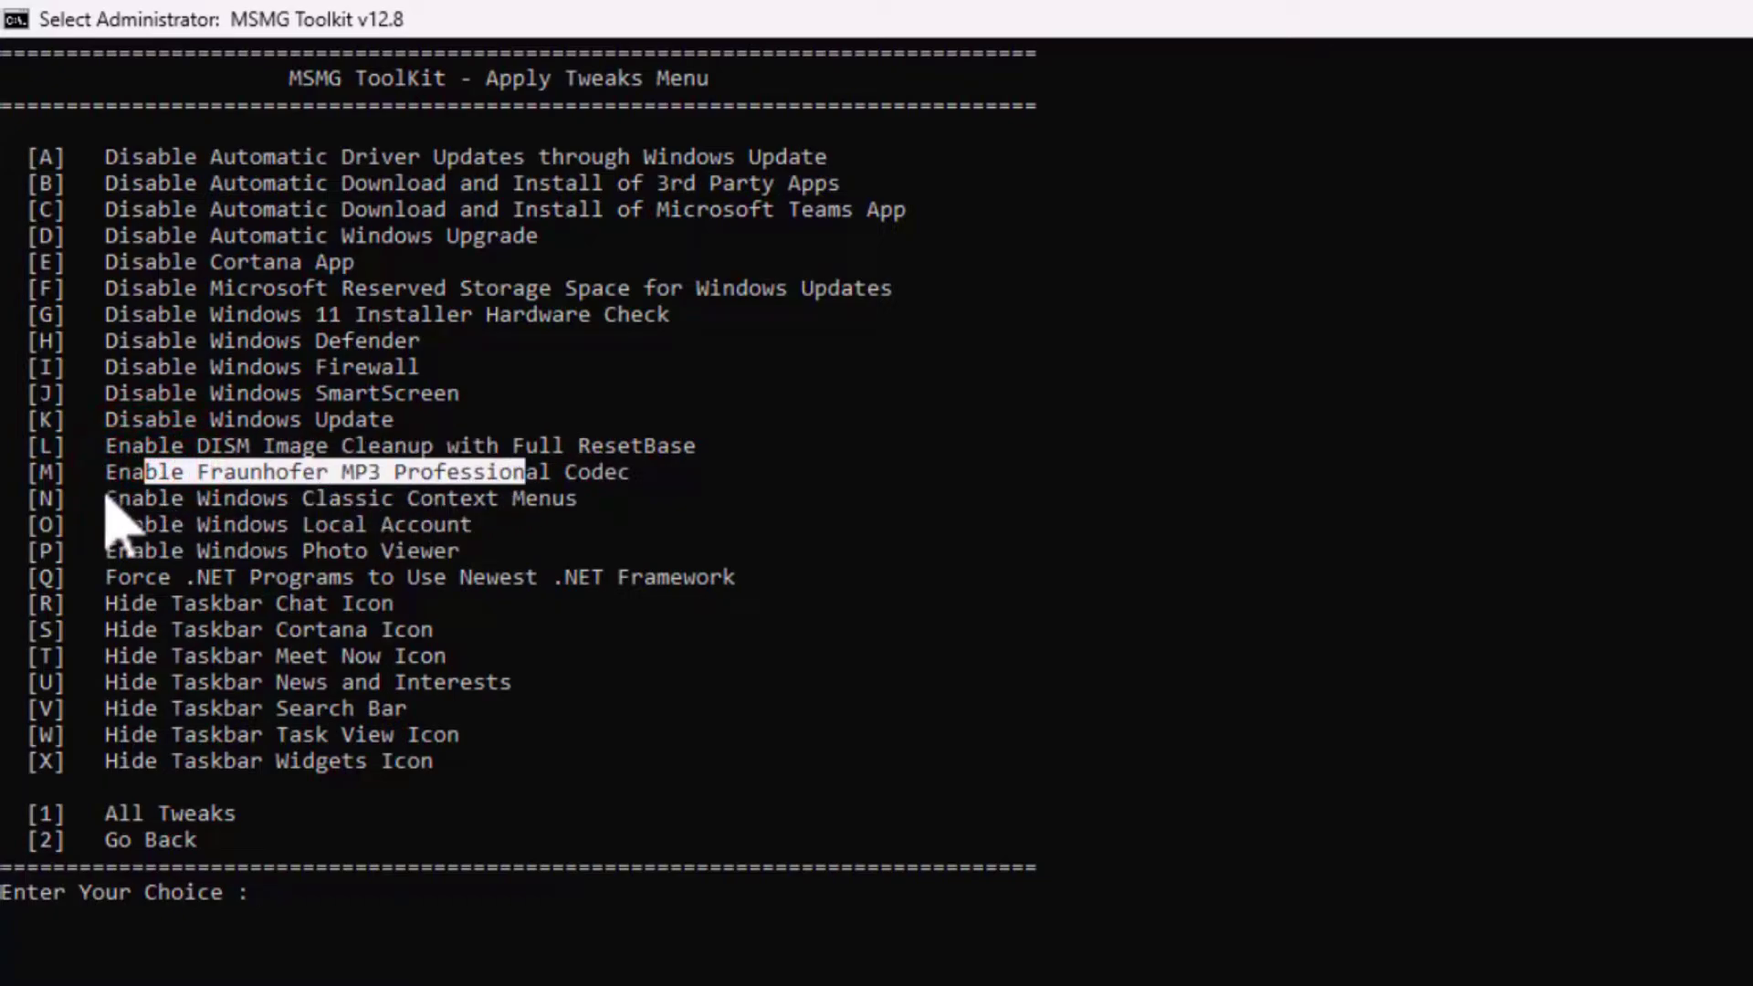
left_click_drag(107, 498, 542, 508)
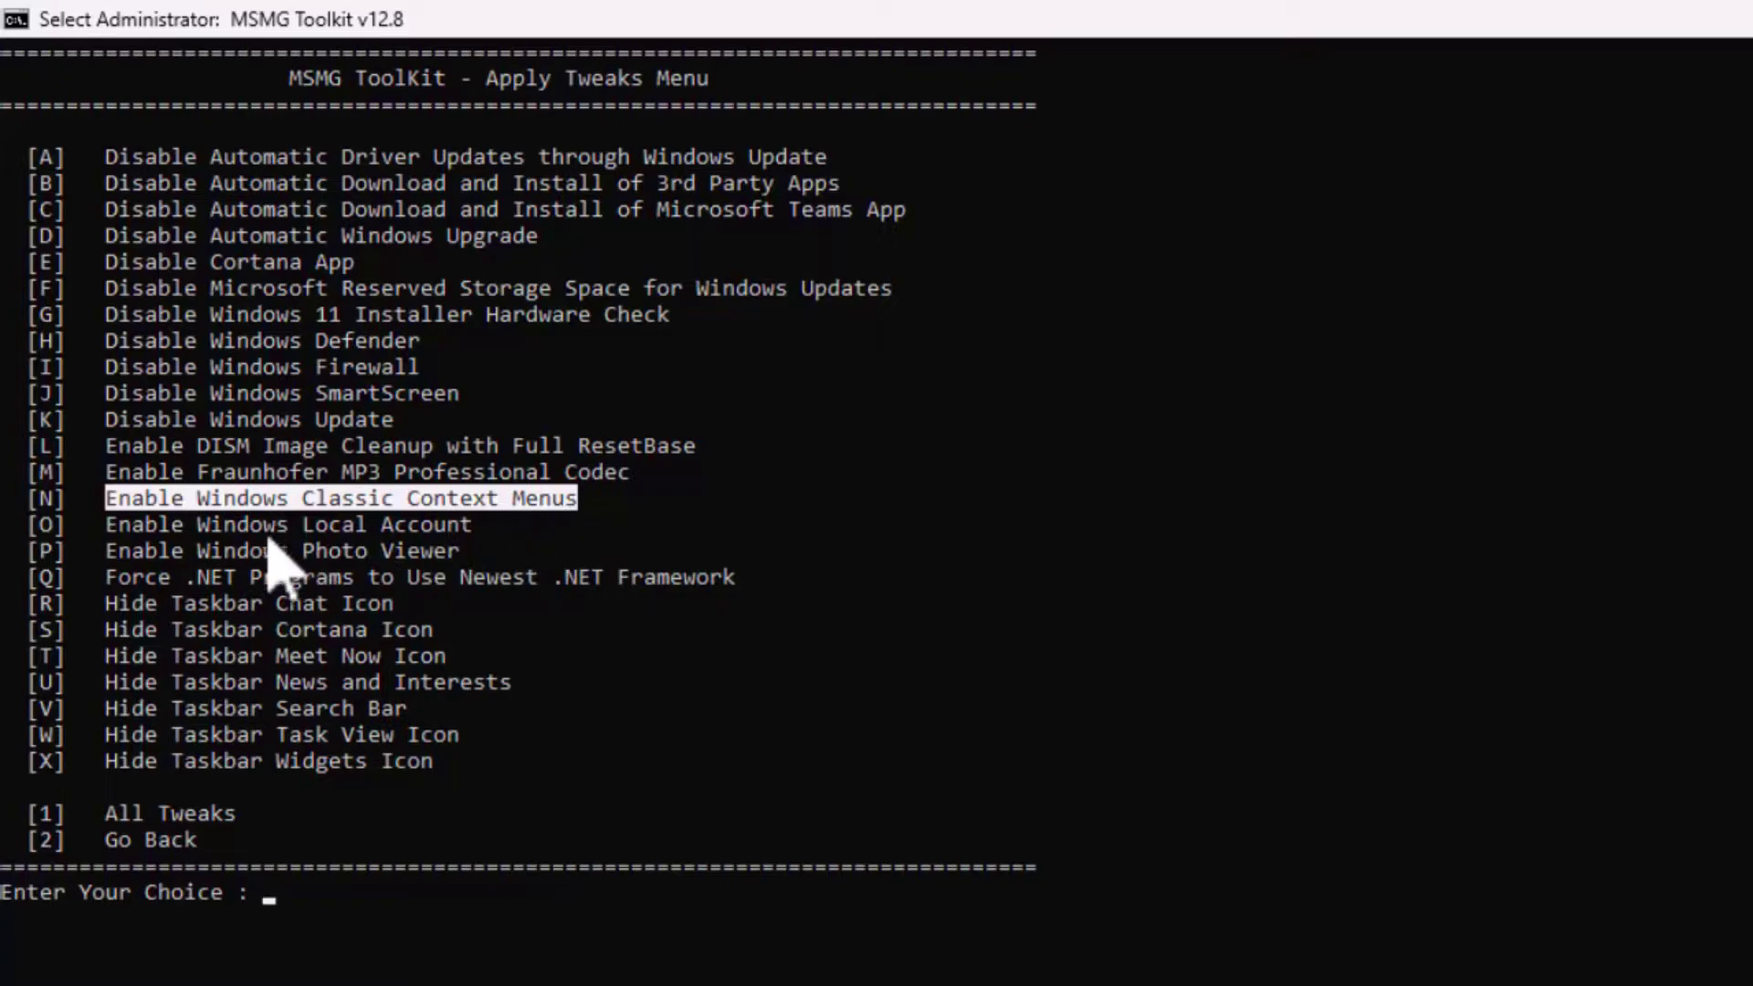
left_click(151, 525)
left_click_drag(107, 525, 461, 540)
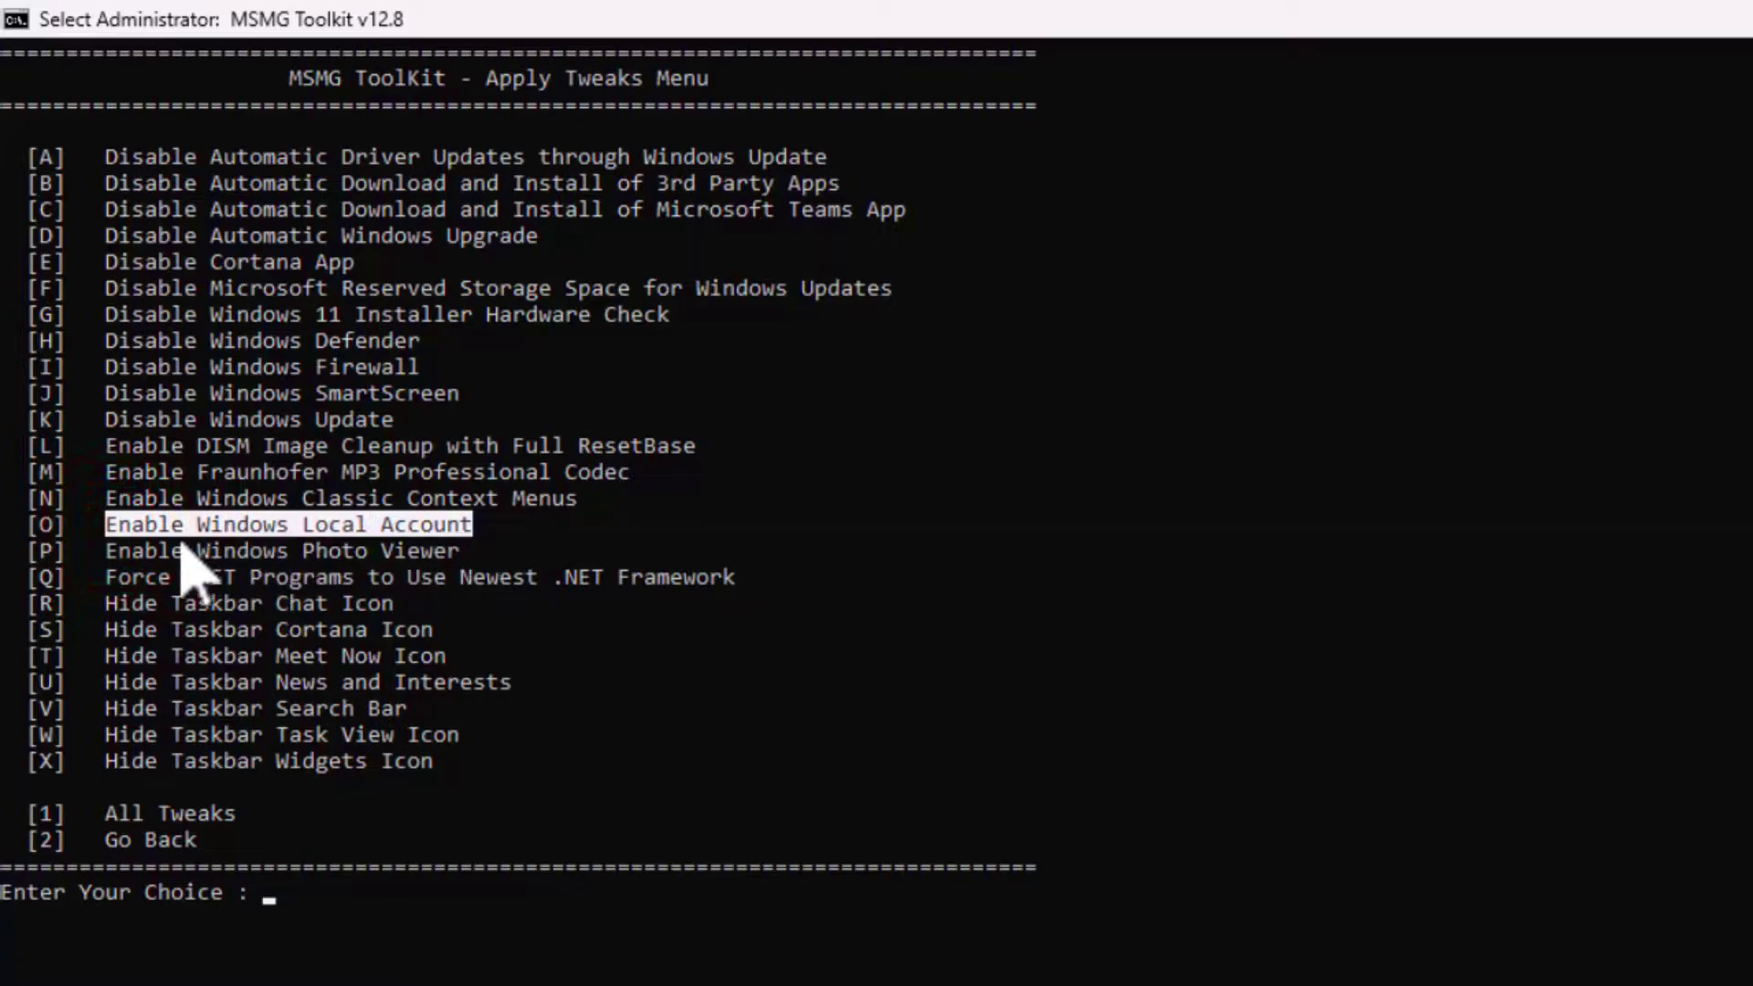
left_click_drag(108, 552, 447, 566)
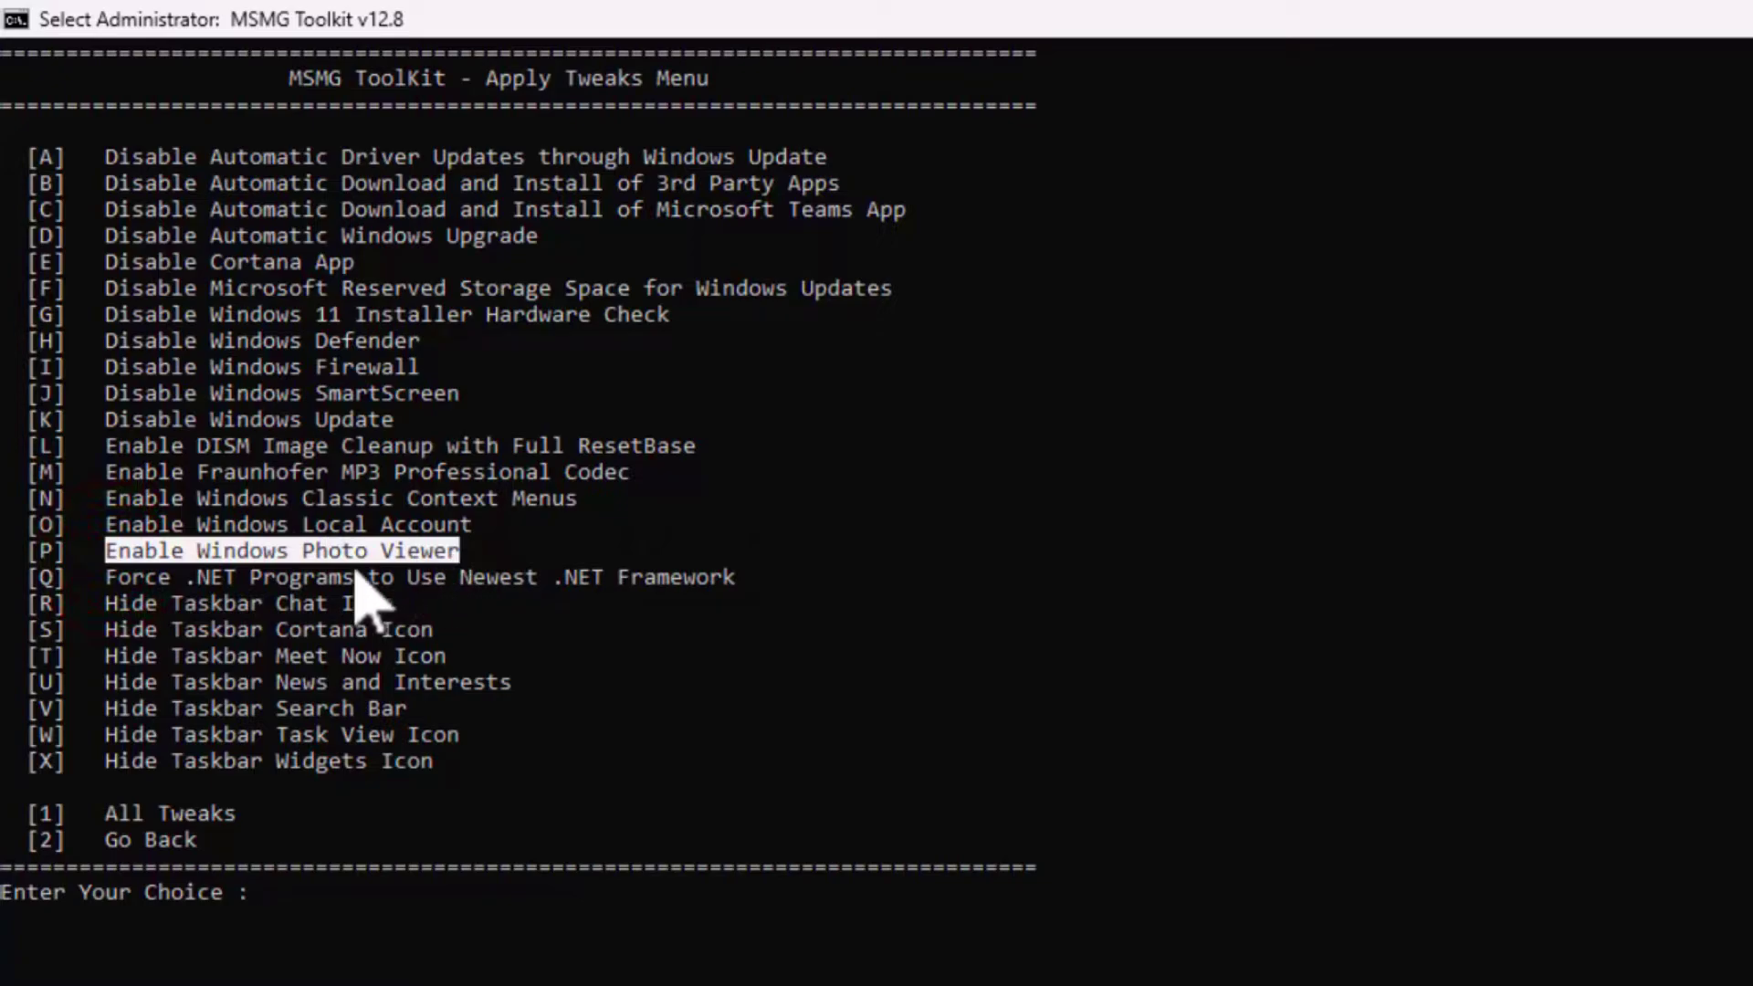
left_click(135, 576)
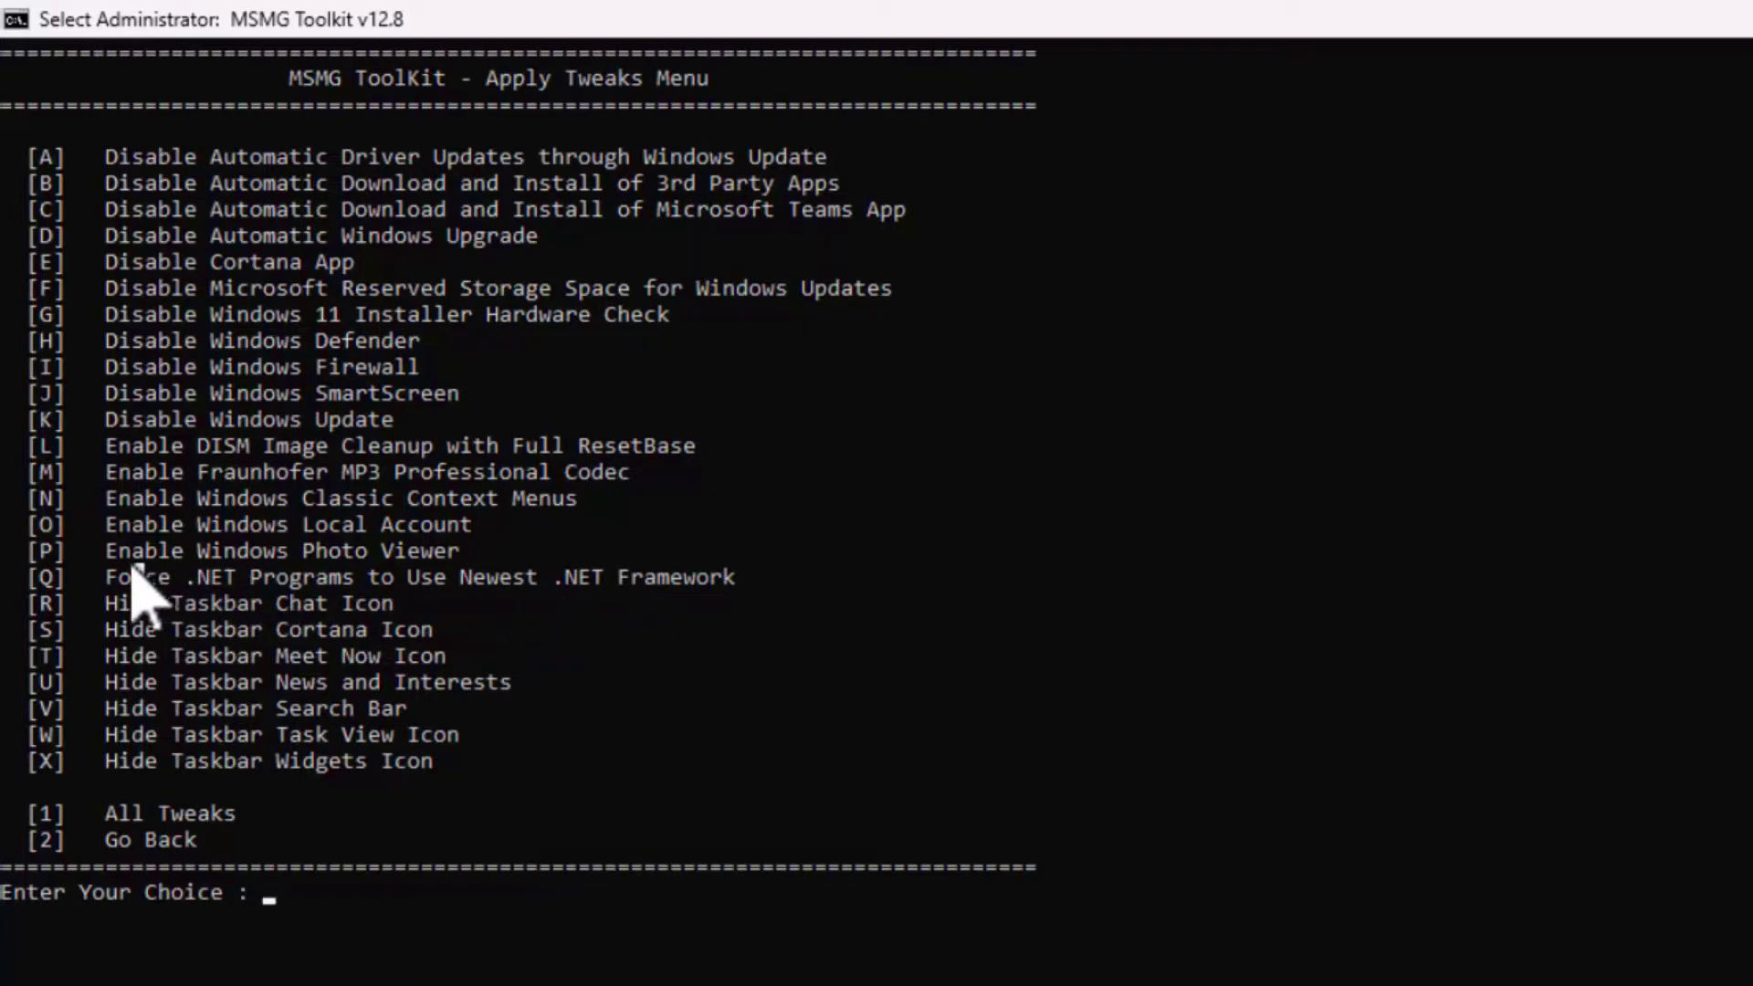
left_click(128, 572)
left_click(406, 598)
left_click(106, 603)
Step: Review the taskbar-hiding tweaks from Chat through Widgets, check the taskbar's news widget, and examine the All Tweaks option
left_click_drag(107, 603, 374, 614)
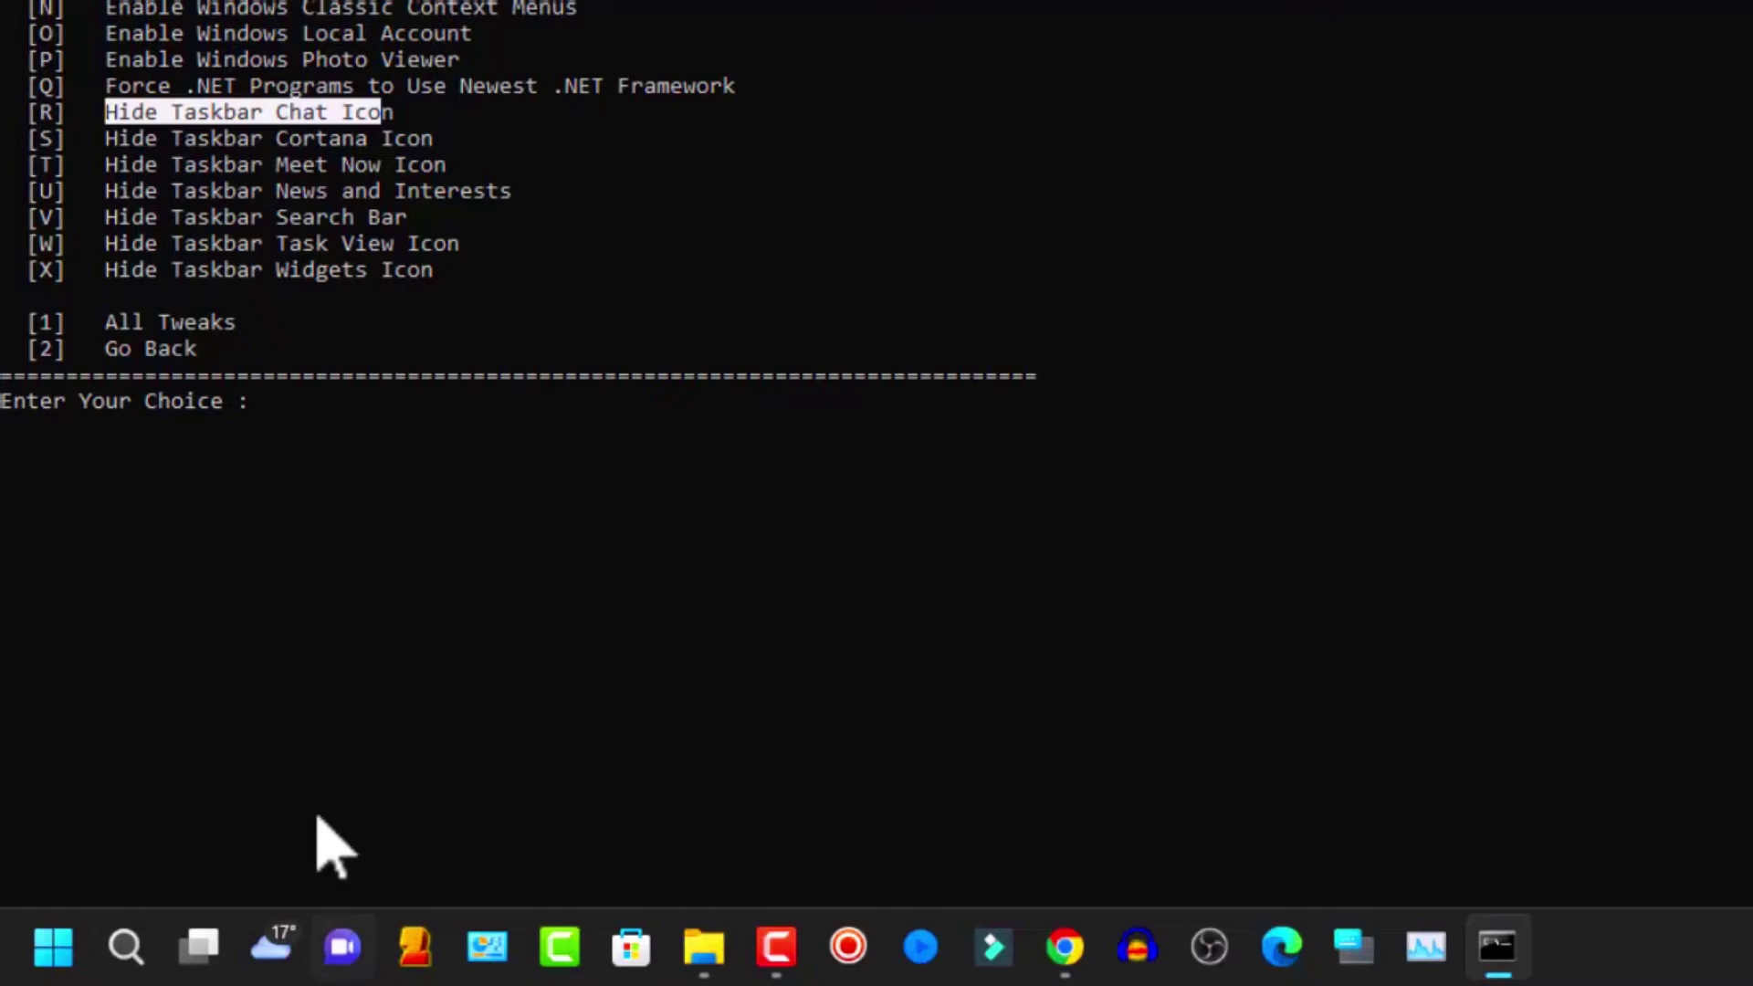
left_click(97, 135)
left_click_drag(128, 139, 431, 146)
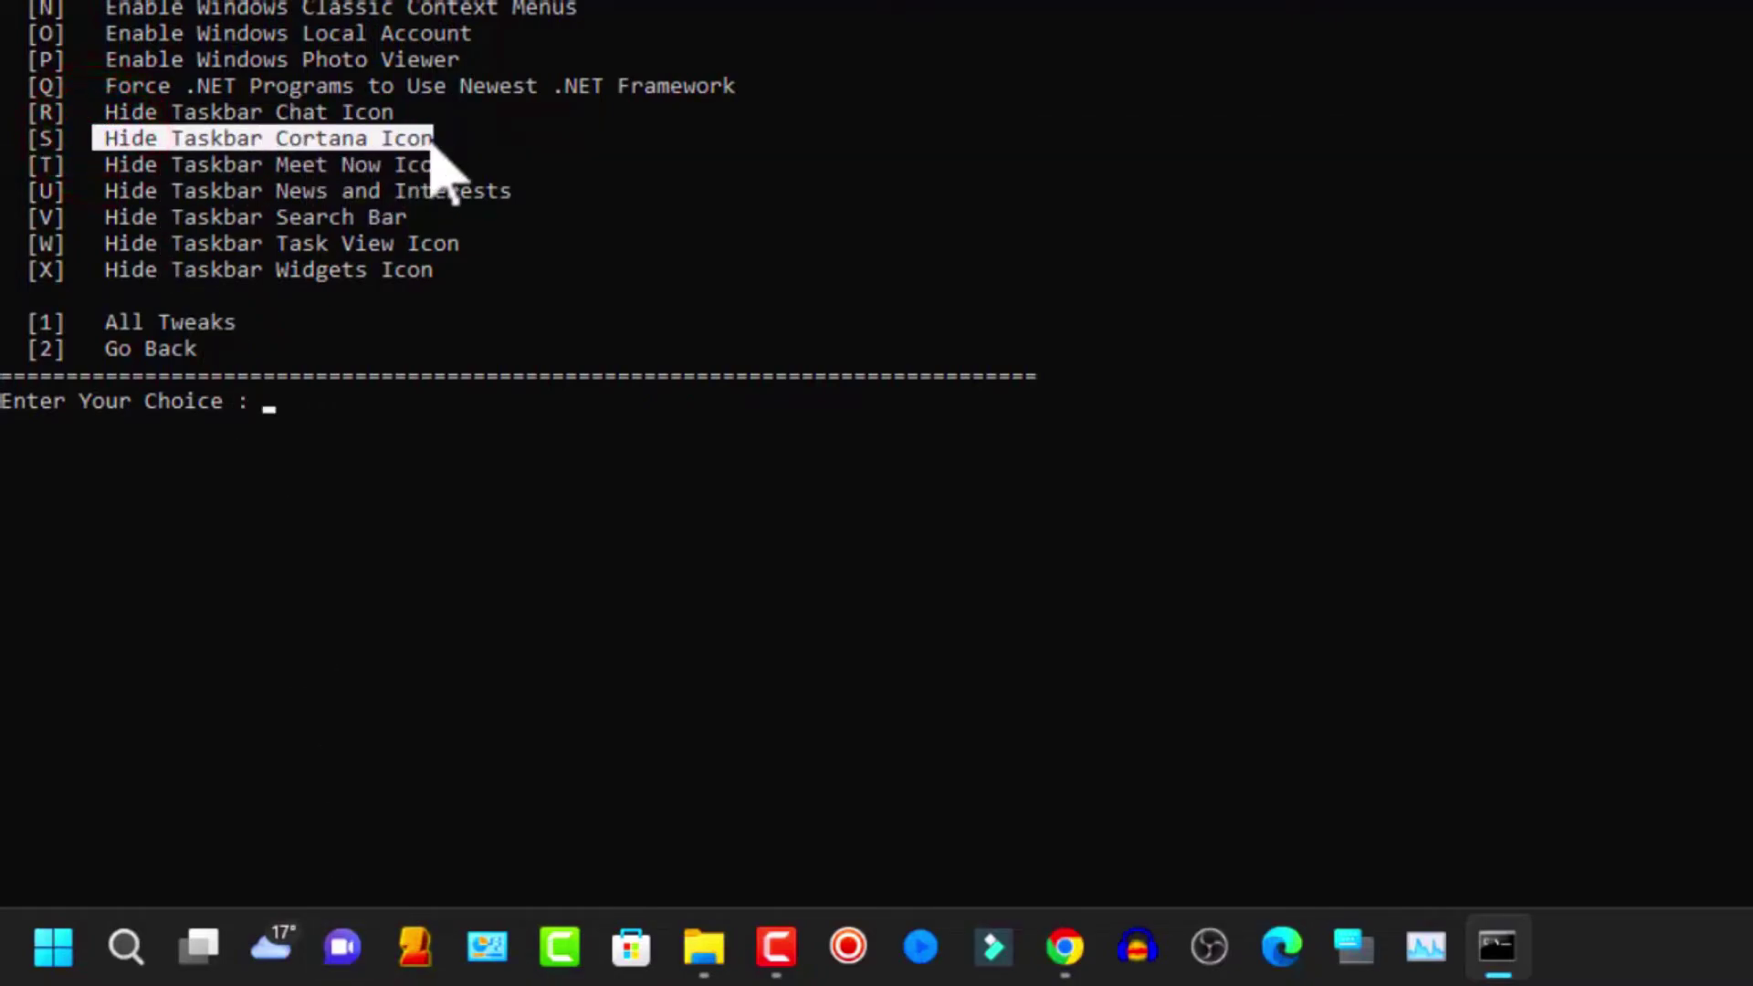
left_click_drag(118, 164, 429, 172)
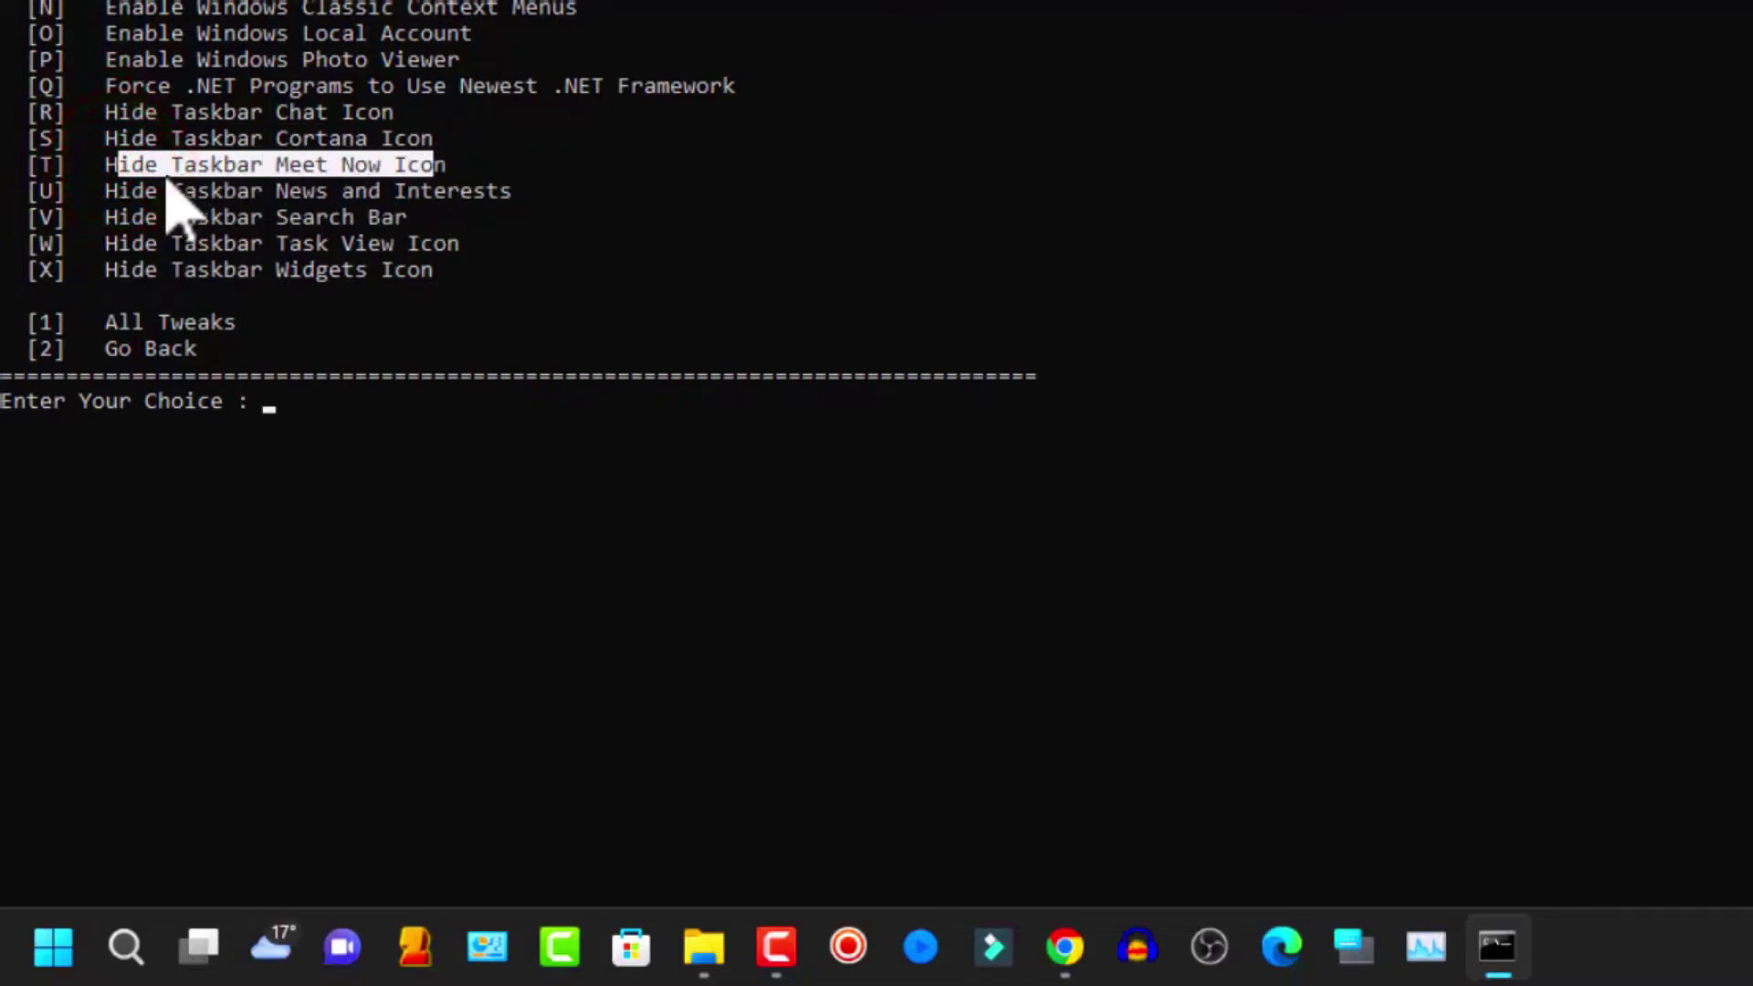
left_click_drag(103, 191, 502, 200)
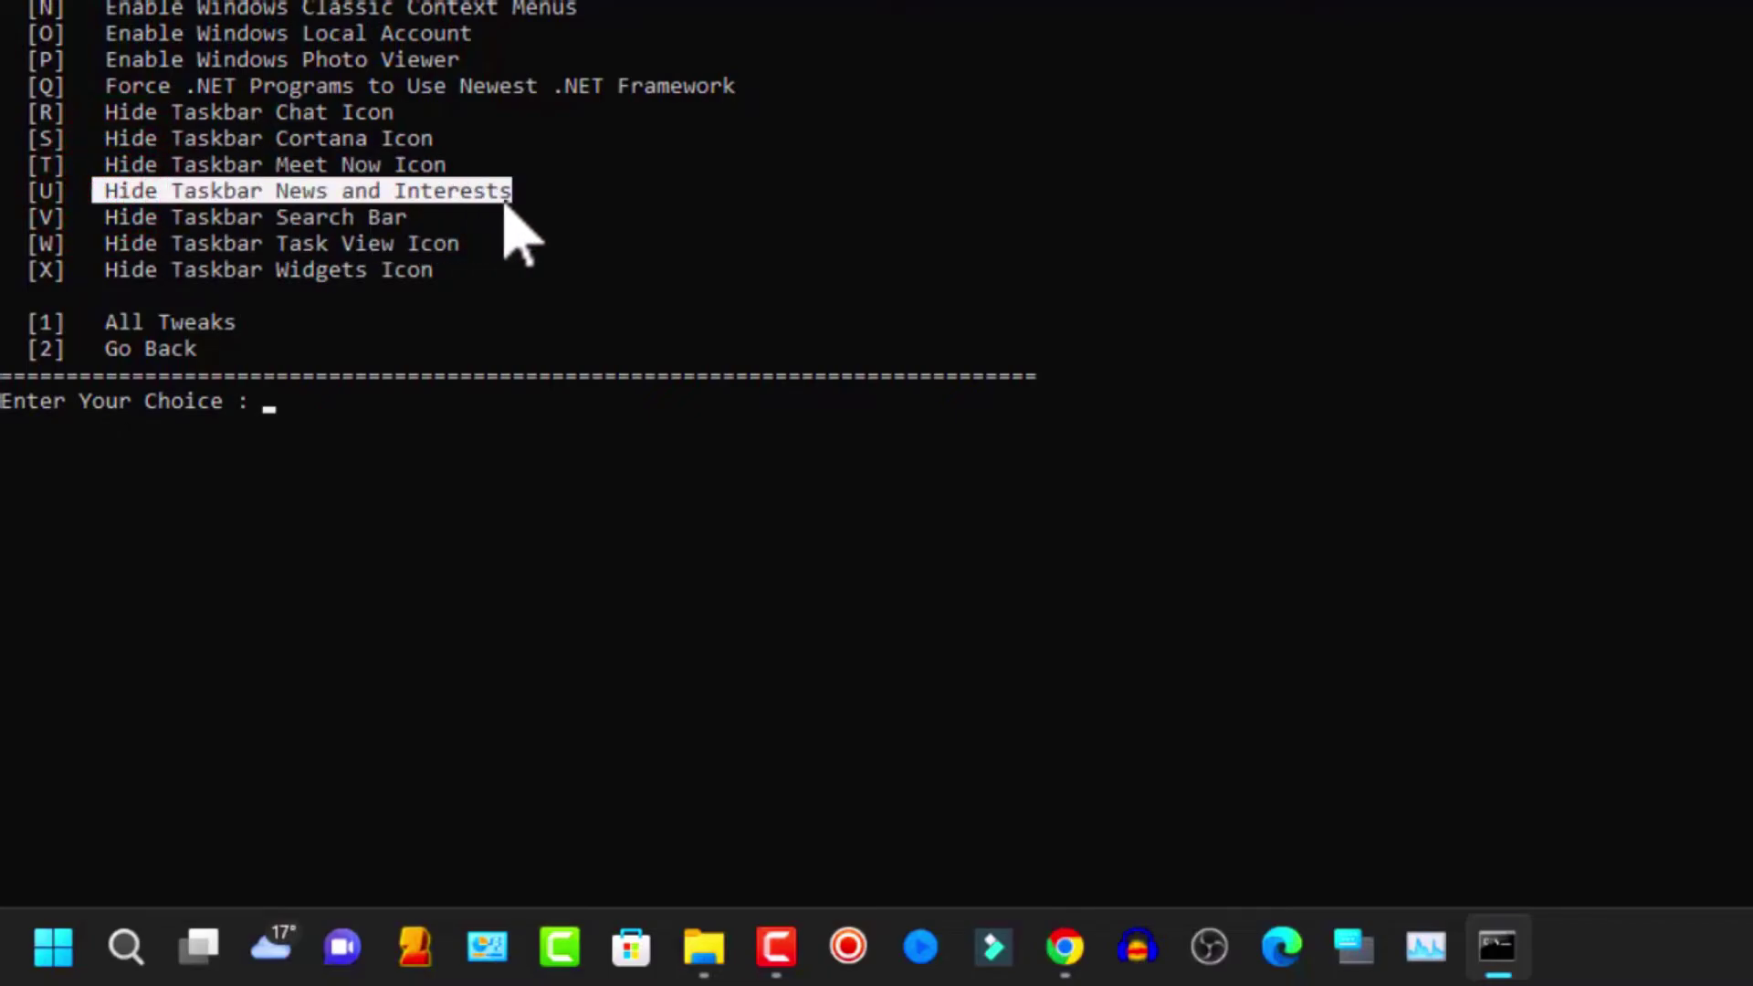
mouse_move(260, 964)
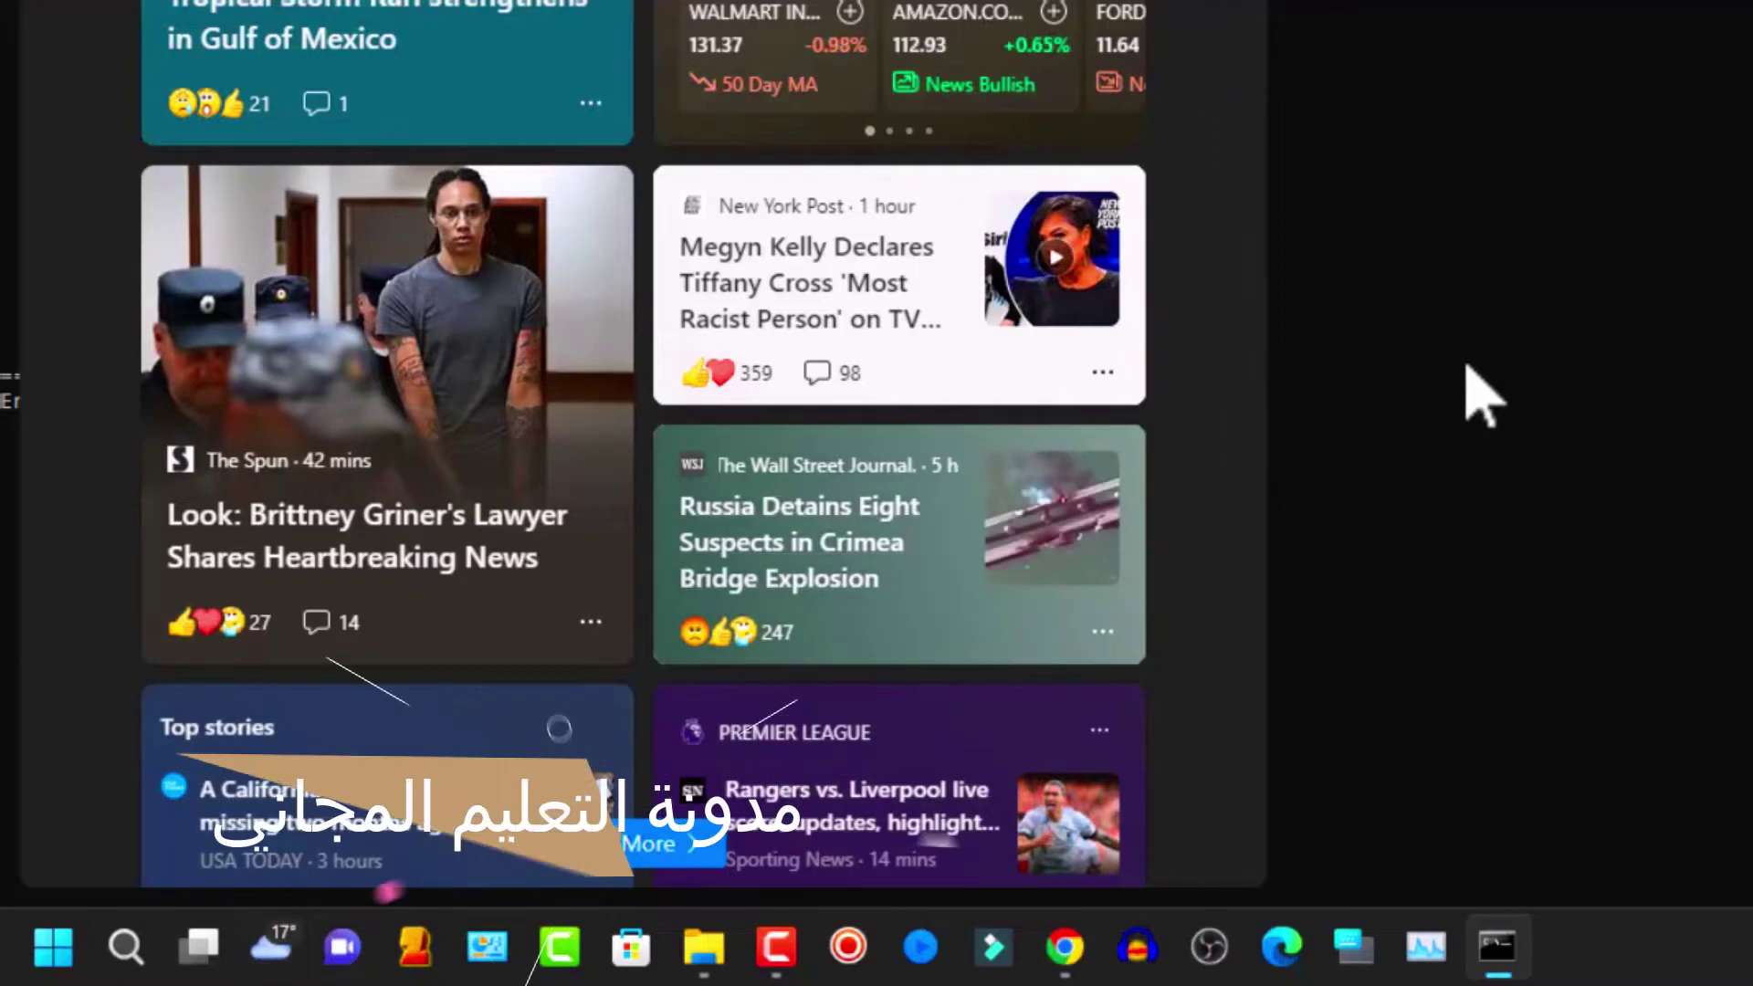
left_click(1479, 391)
left_click_drag(103, 217, 406, 221)
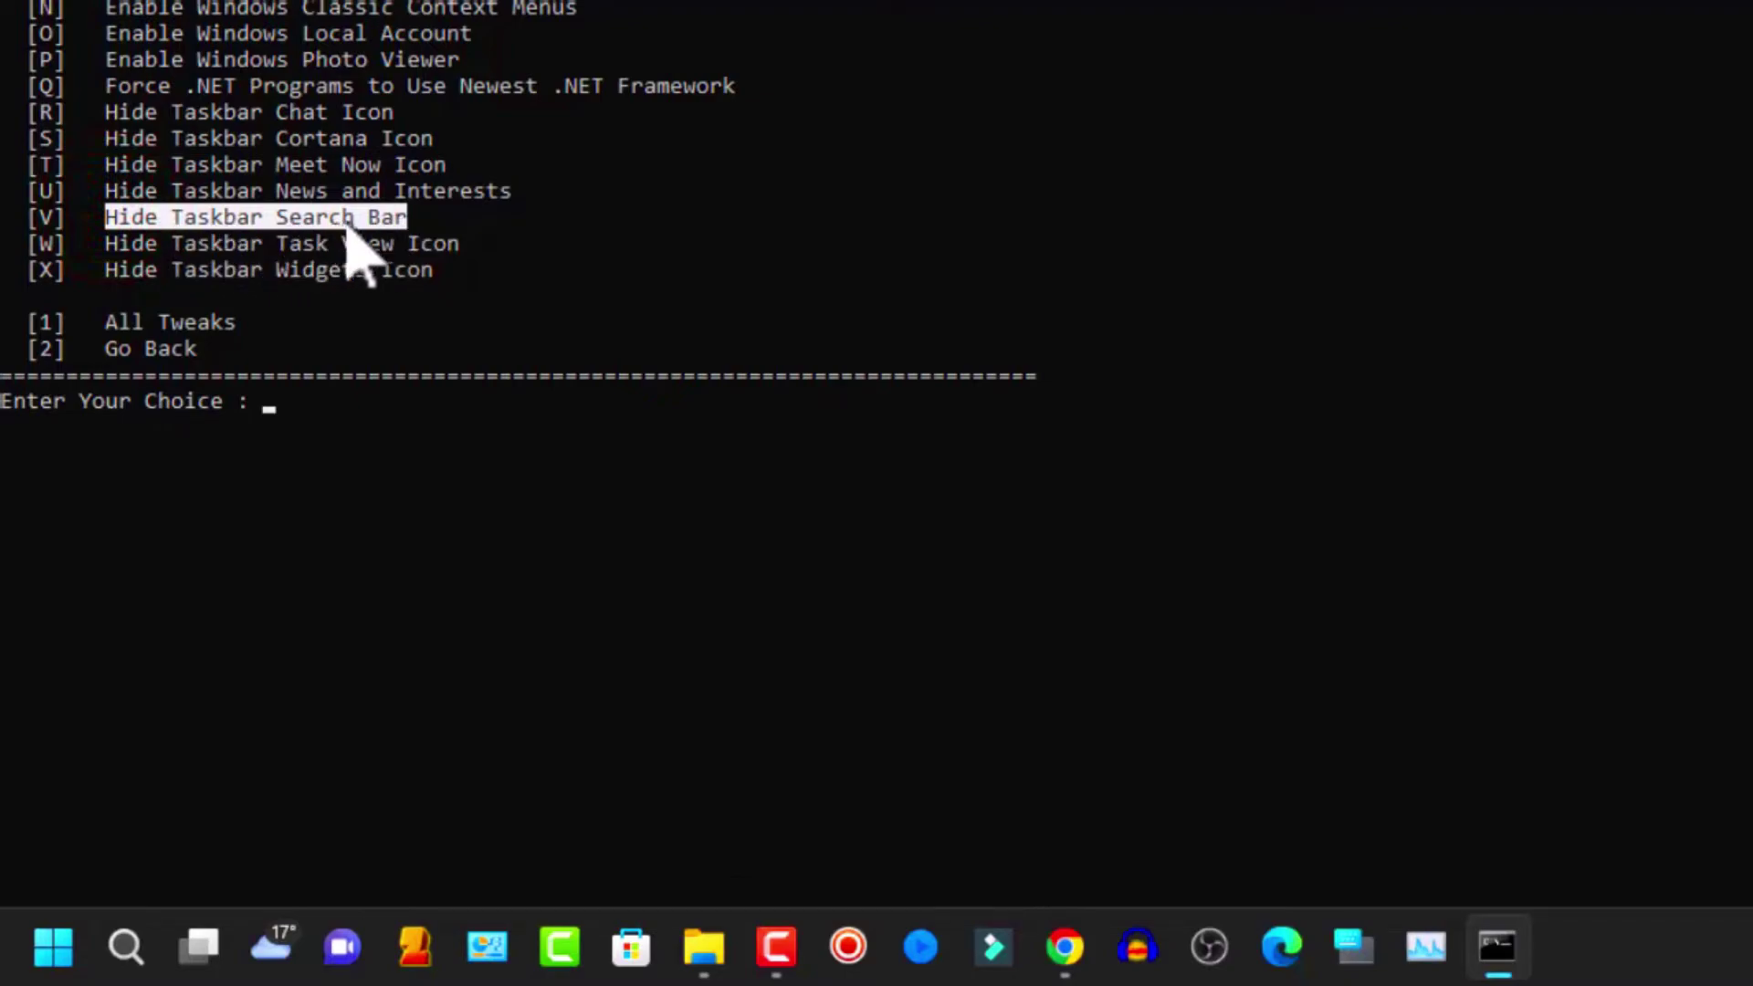
left_click_drag(106, 242, 447, 255)
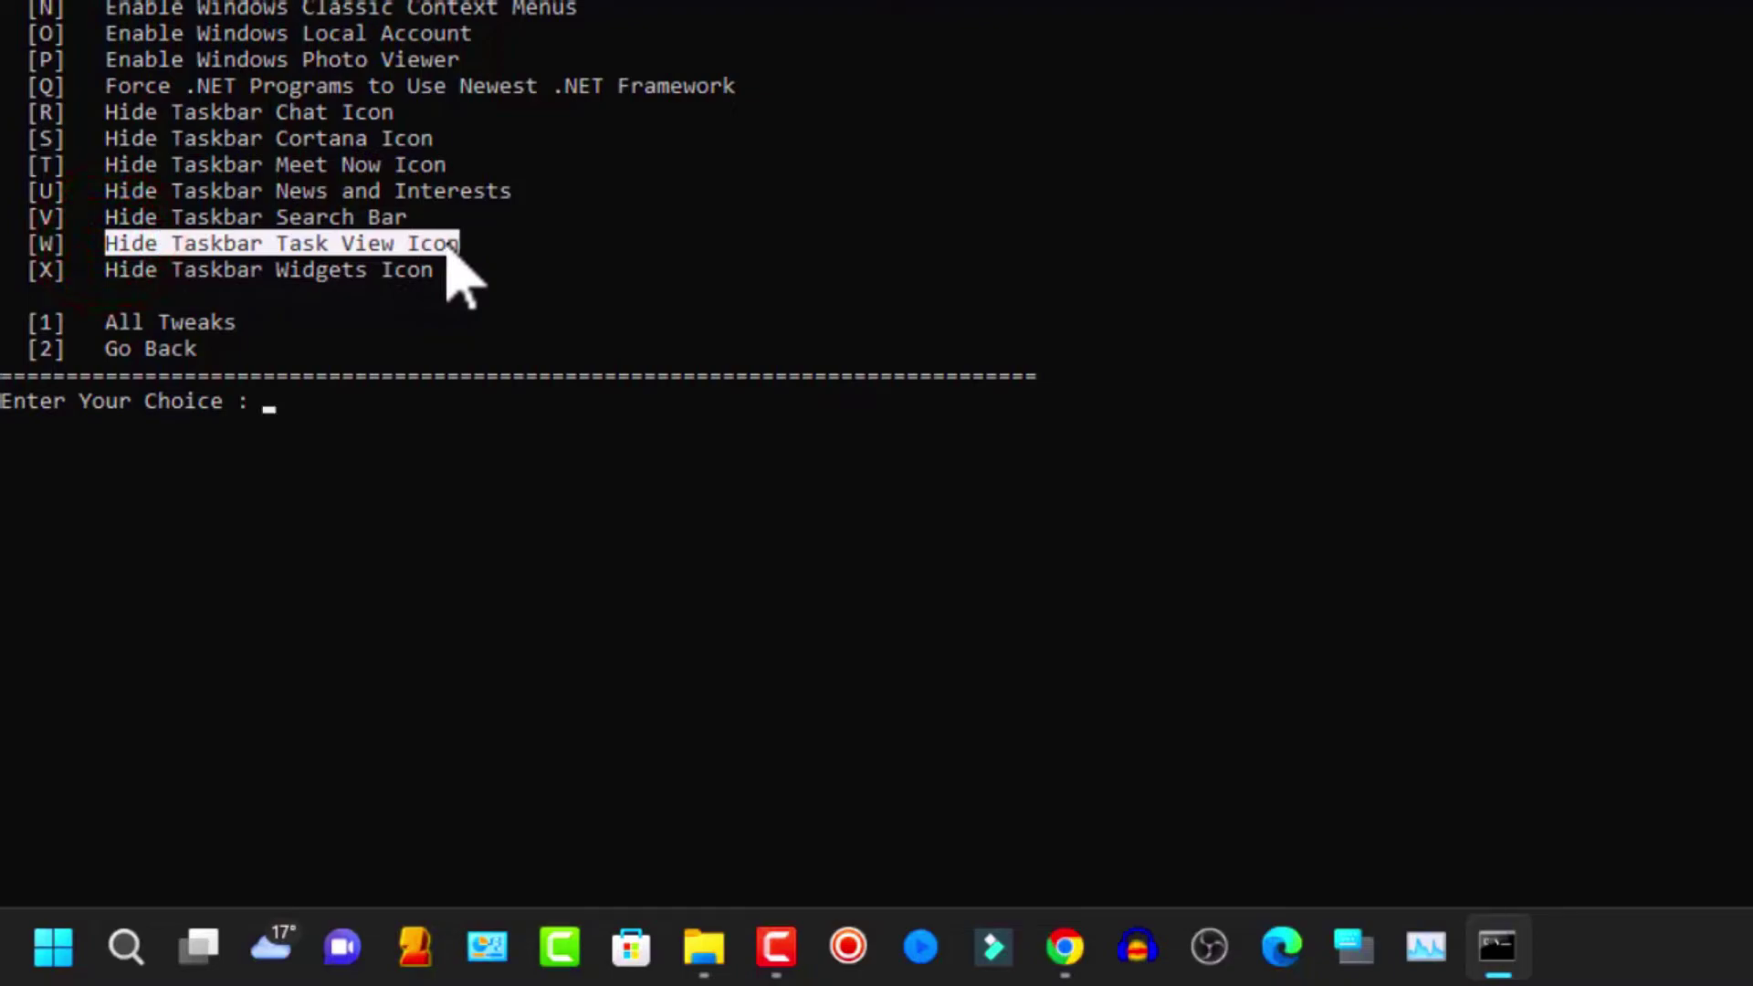
left_click_drag(108, 271, 433, 283)
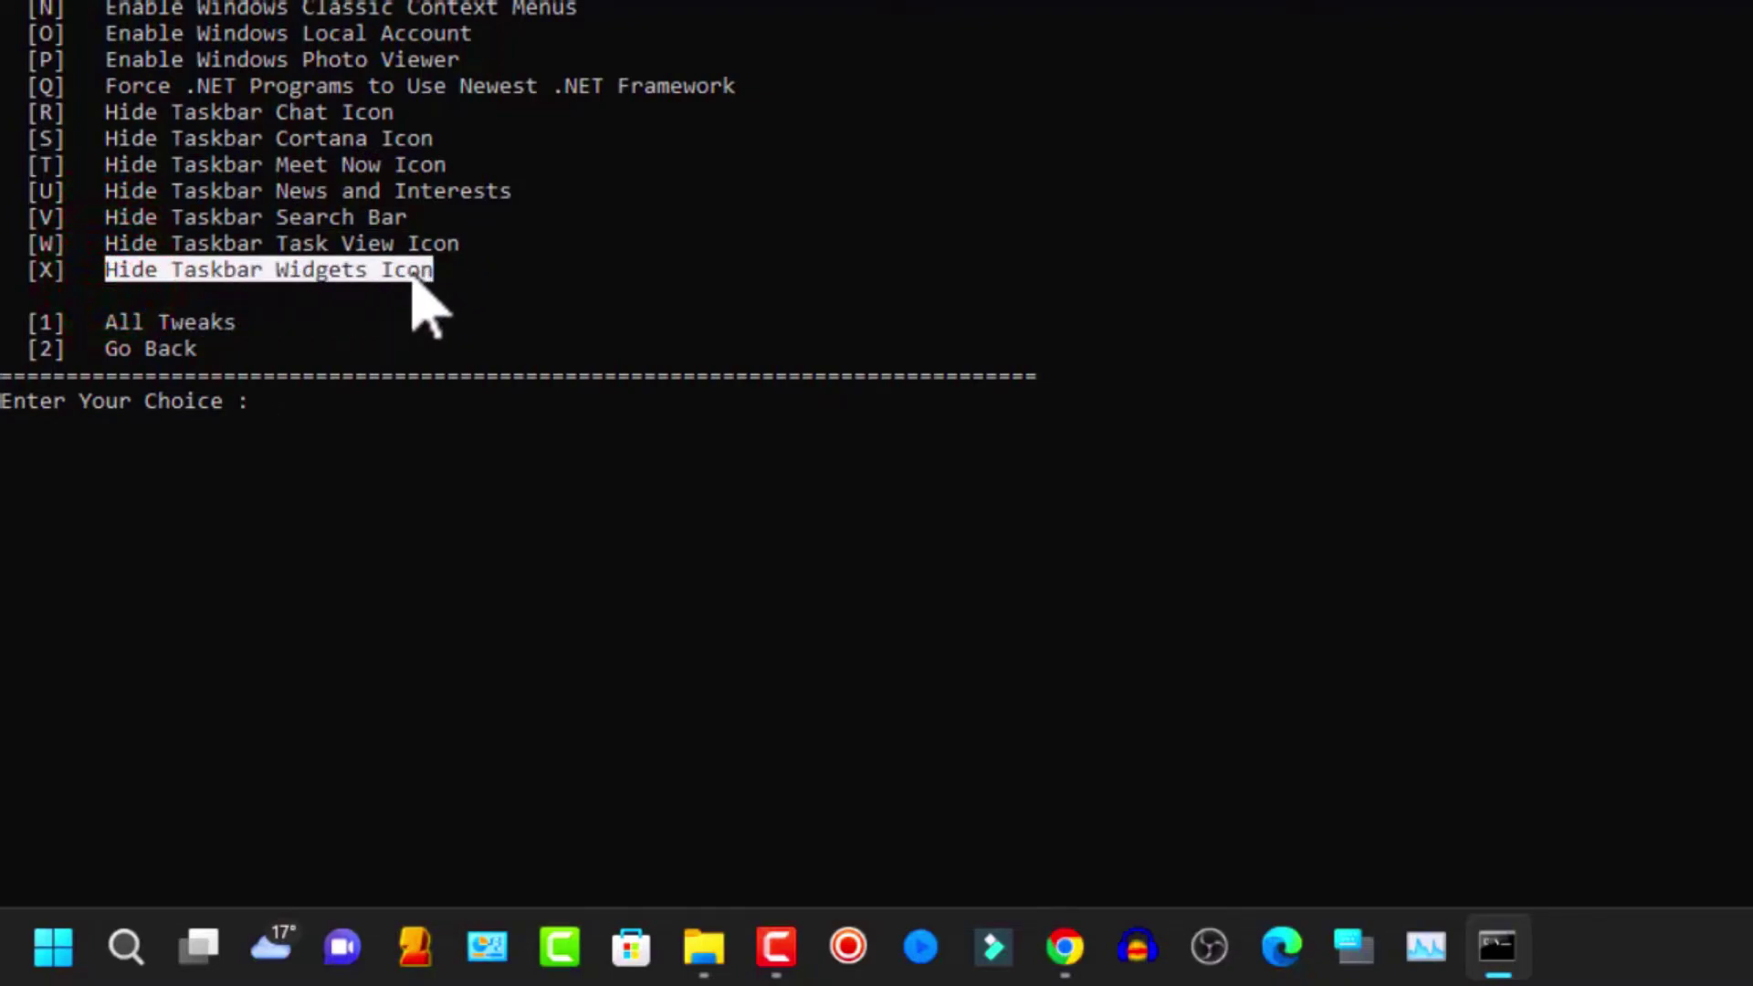
left_click_drag(39, 325, 60, 333)
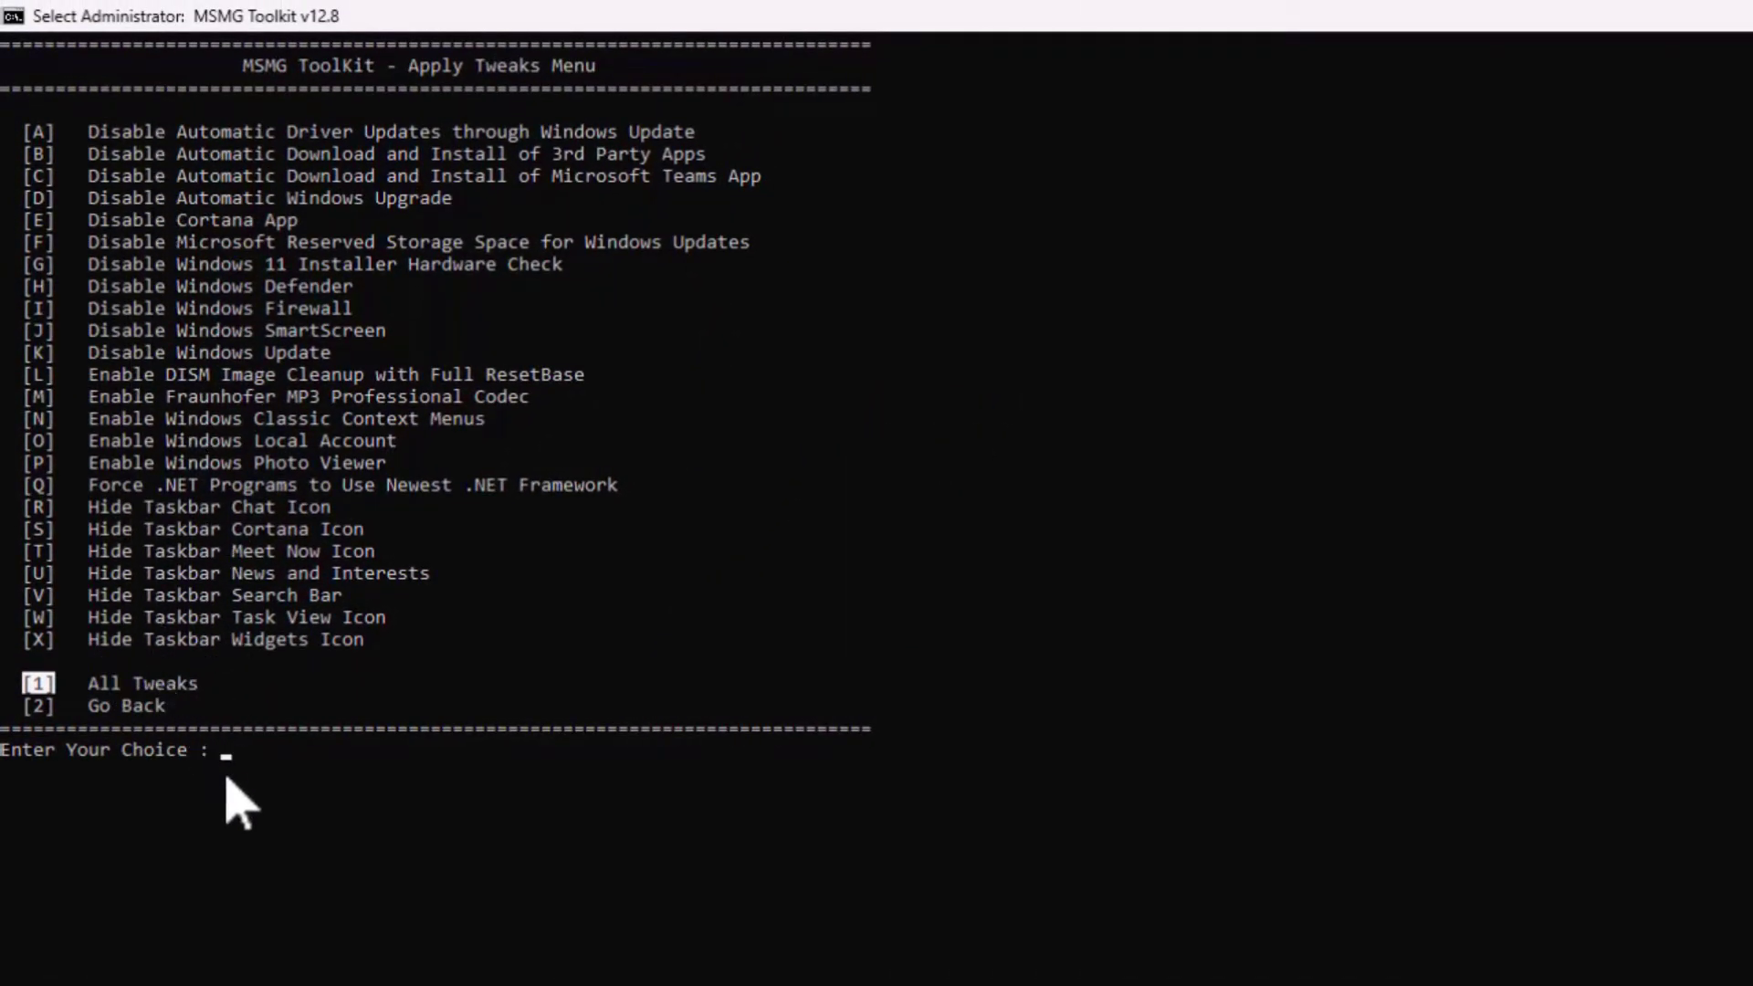
Step: Apply the Disable Automatic Driver Updates through Windows Update tweak and return to the tweak list
left_click(216, 756)
left_click(202, 810)
left_click(211, 753)
left_click(203, 831)
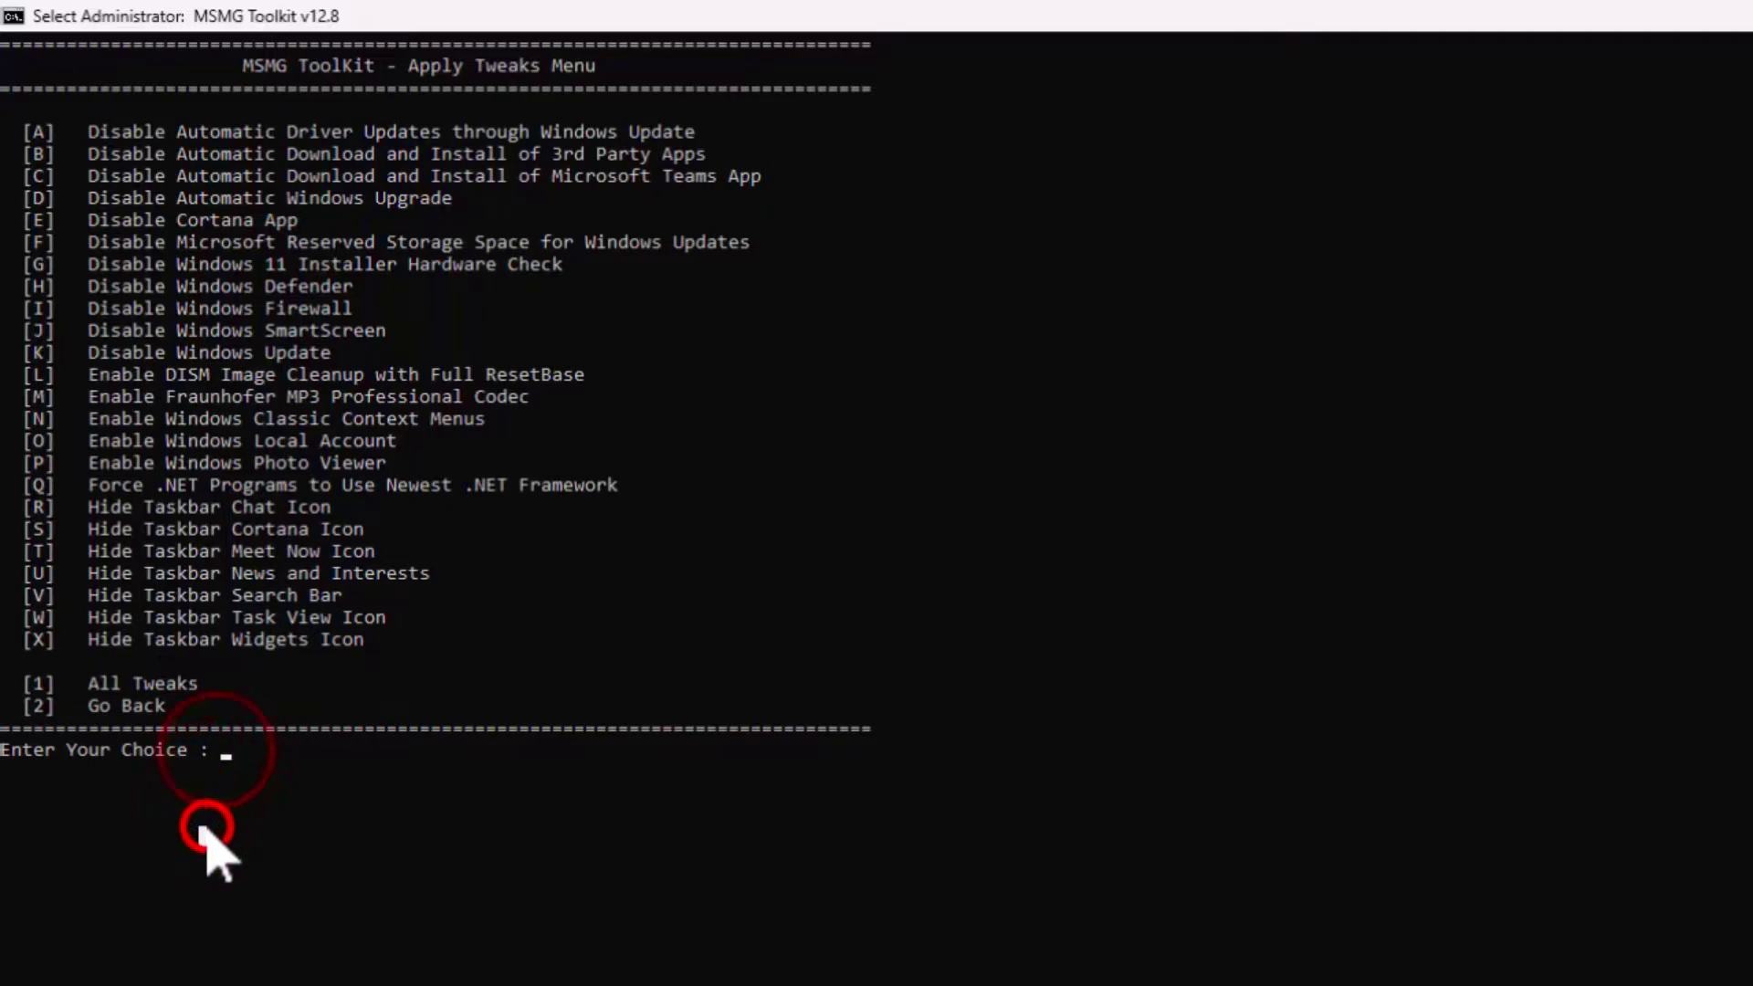
type("a")
key("Return")
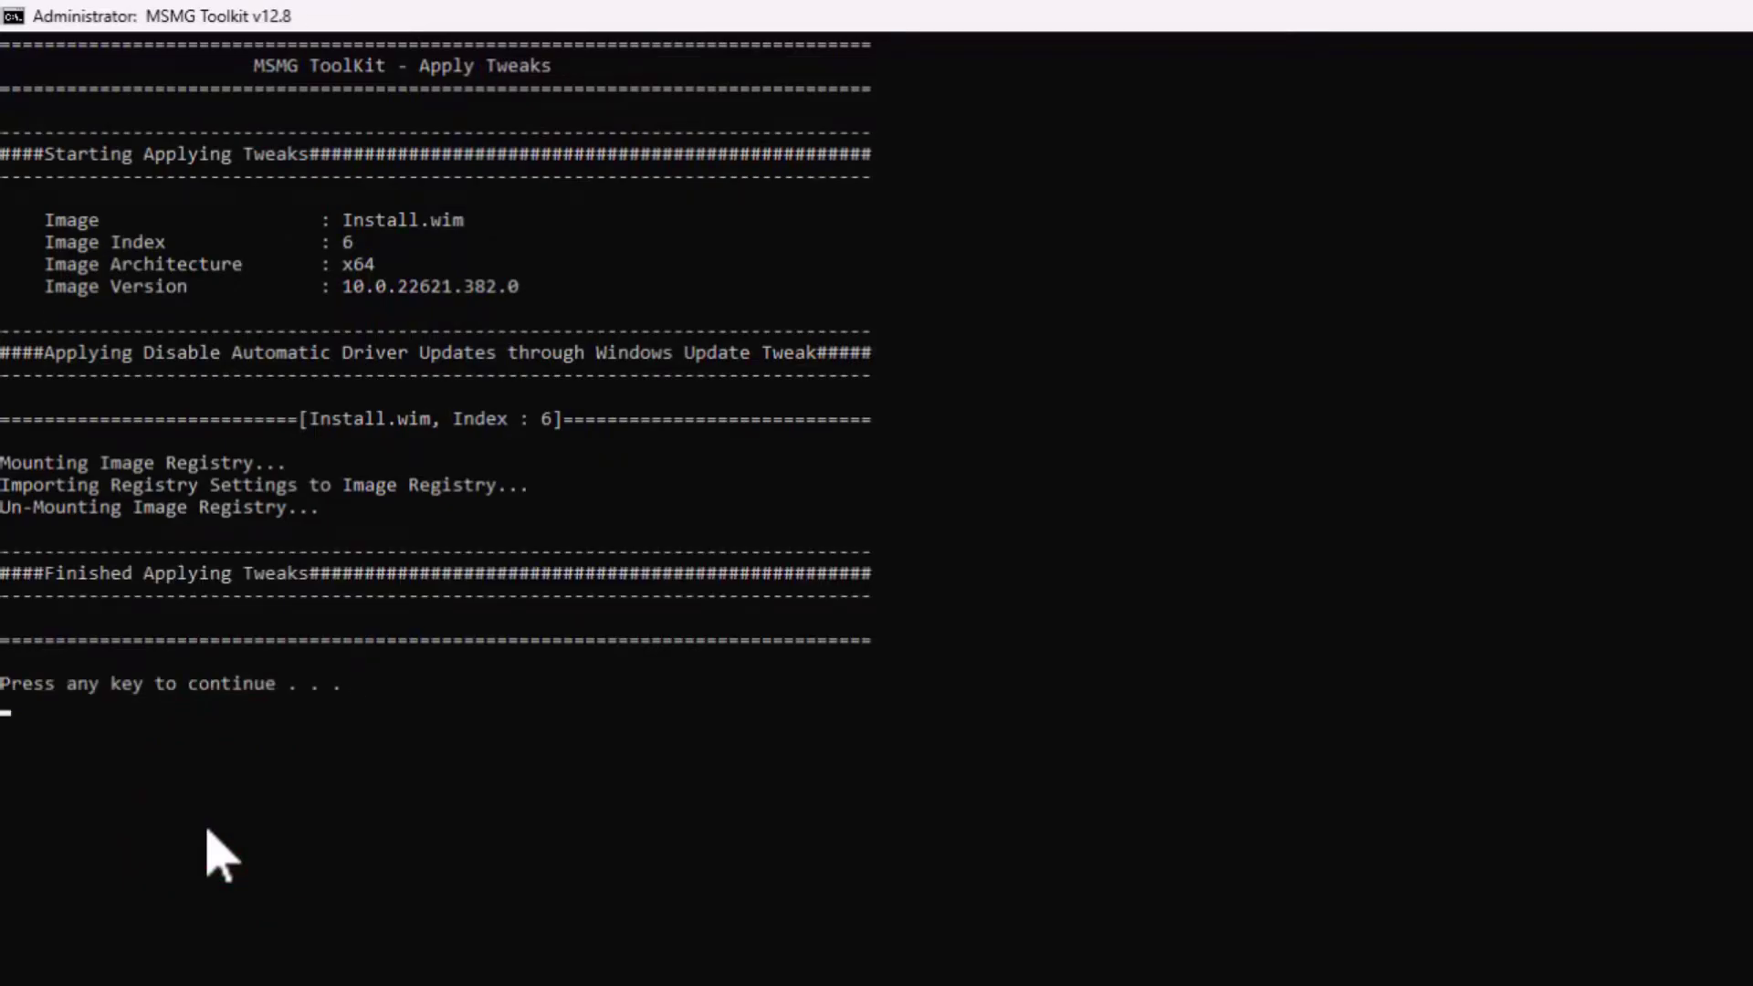
key("Return")
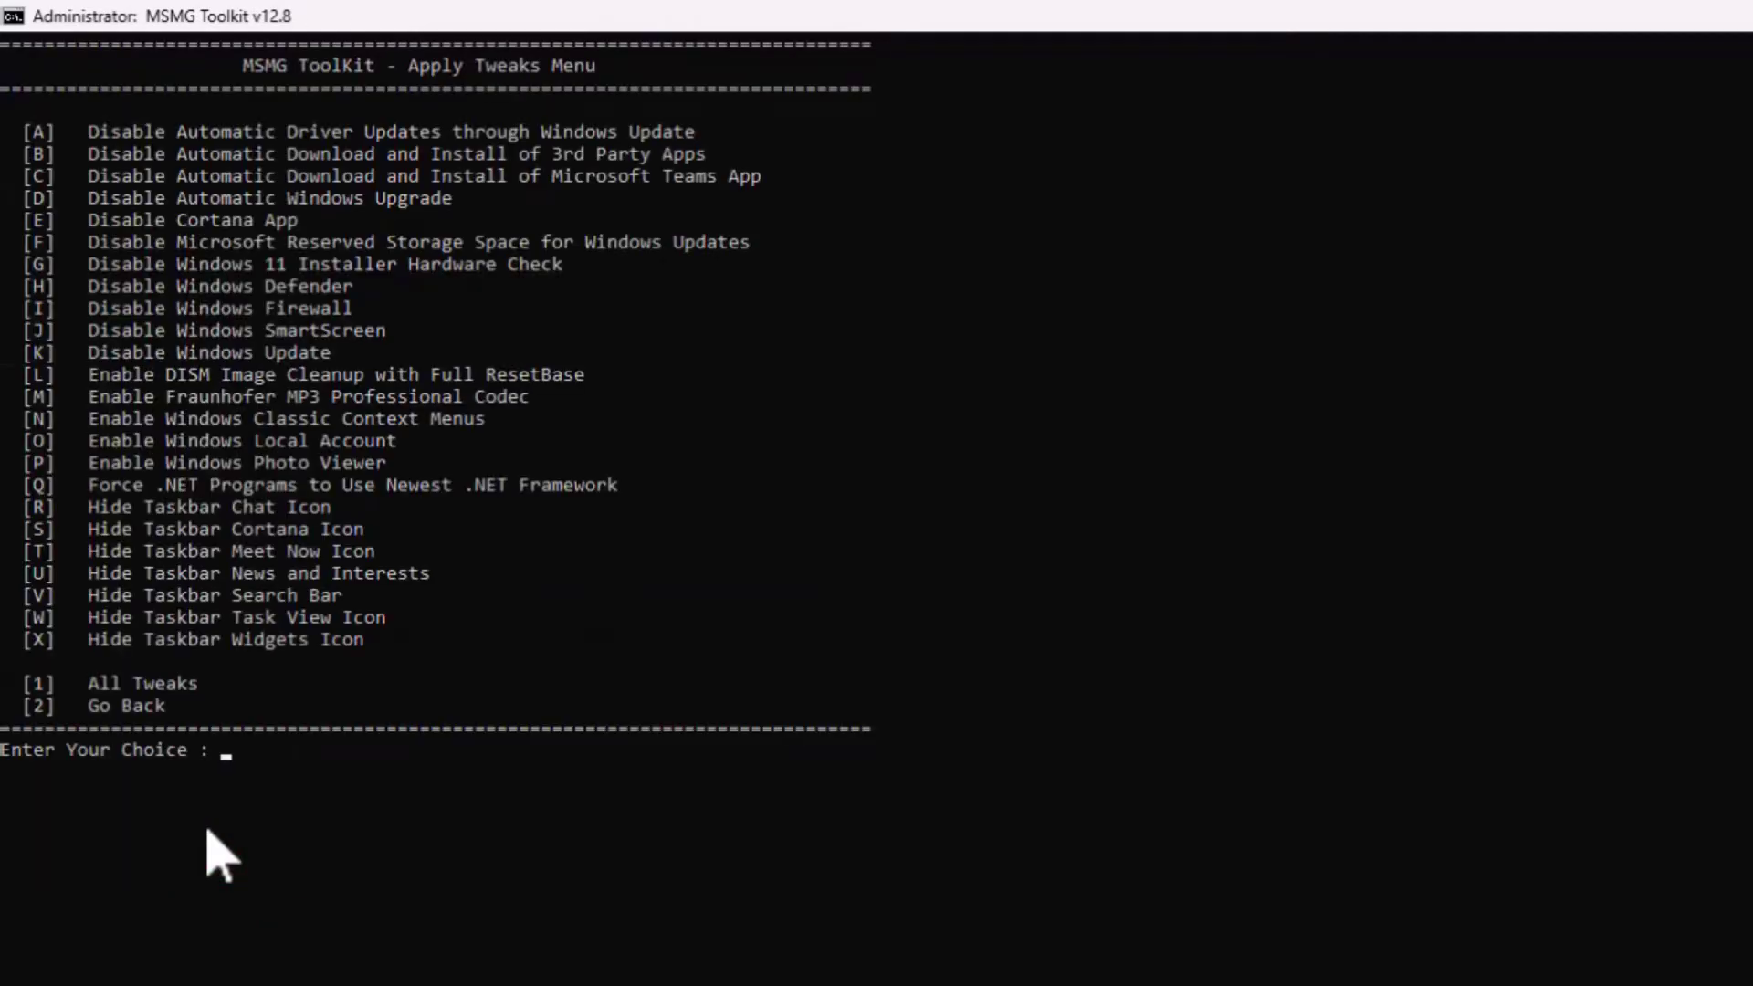
Step: Apply the tweaks that disable automatic download and install of 3rd party apps and hide the taskbar Task View icon
type("b")
key("Return")
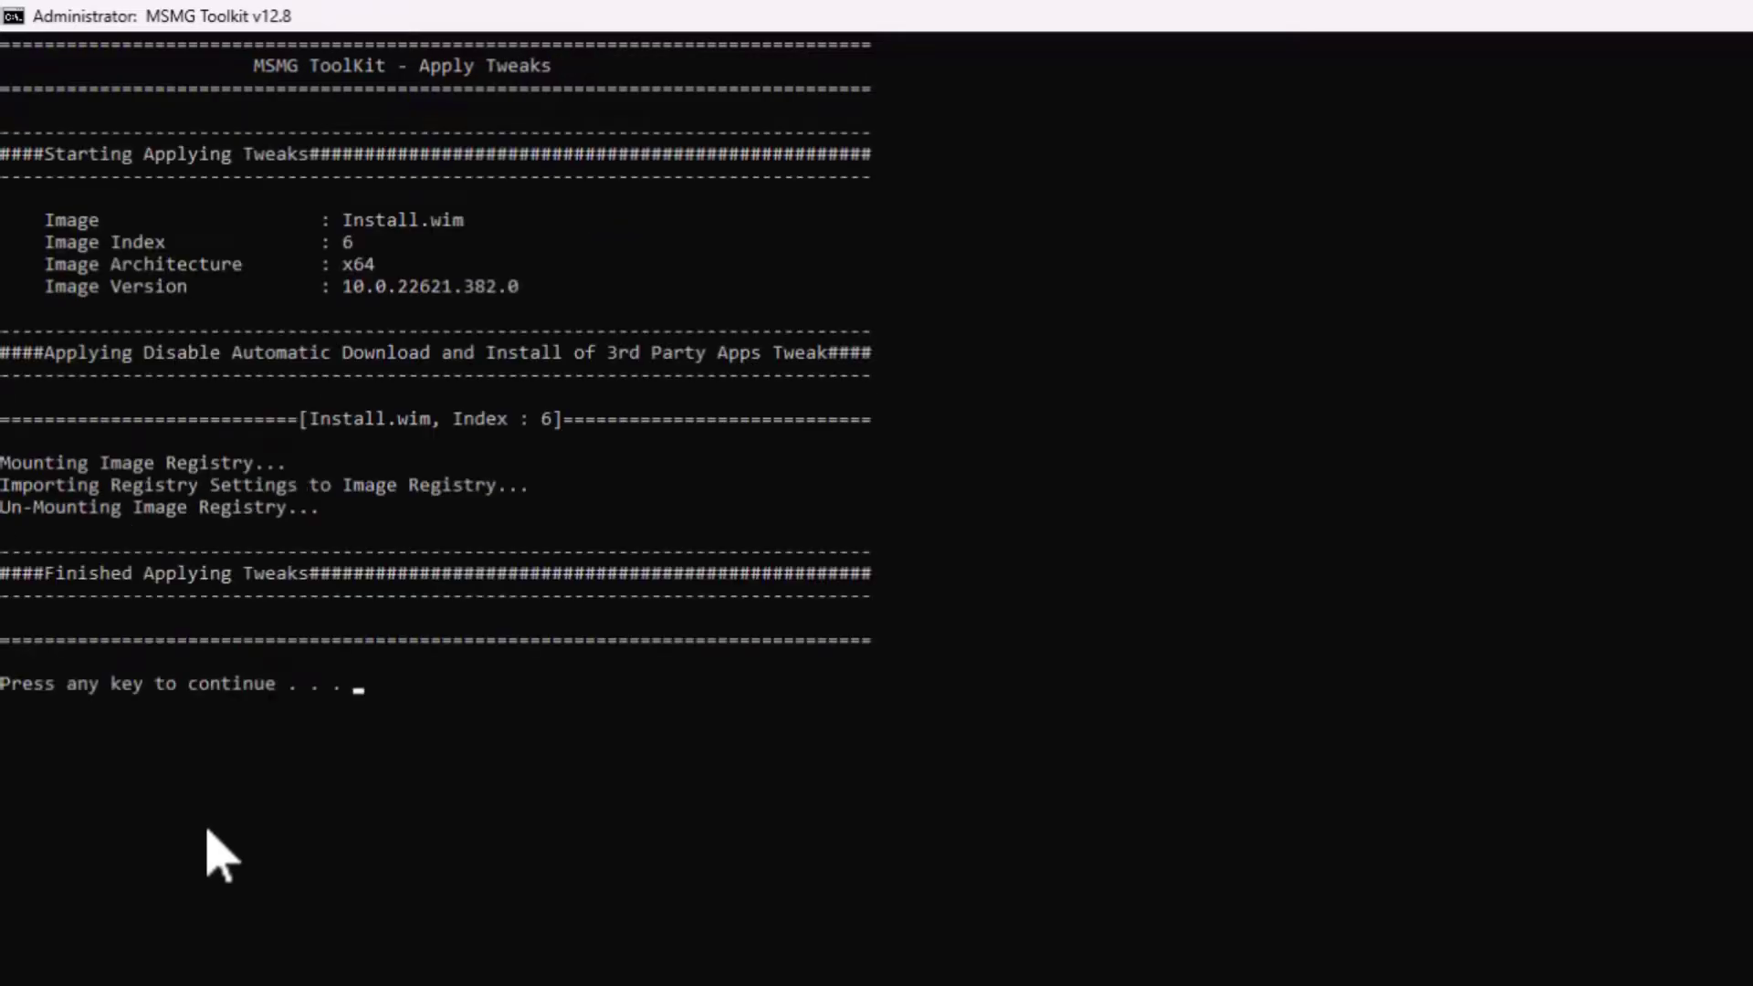
key("Return")
type("w")
key("Return")
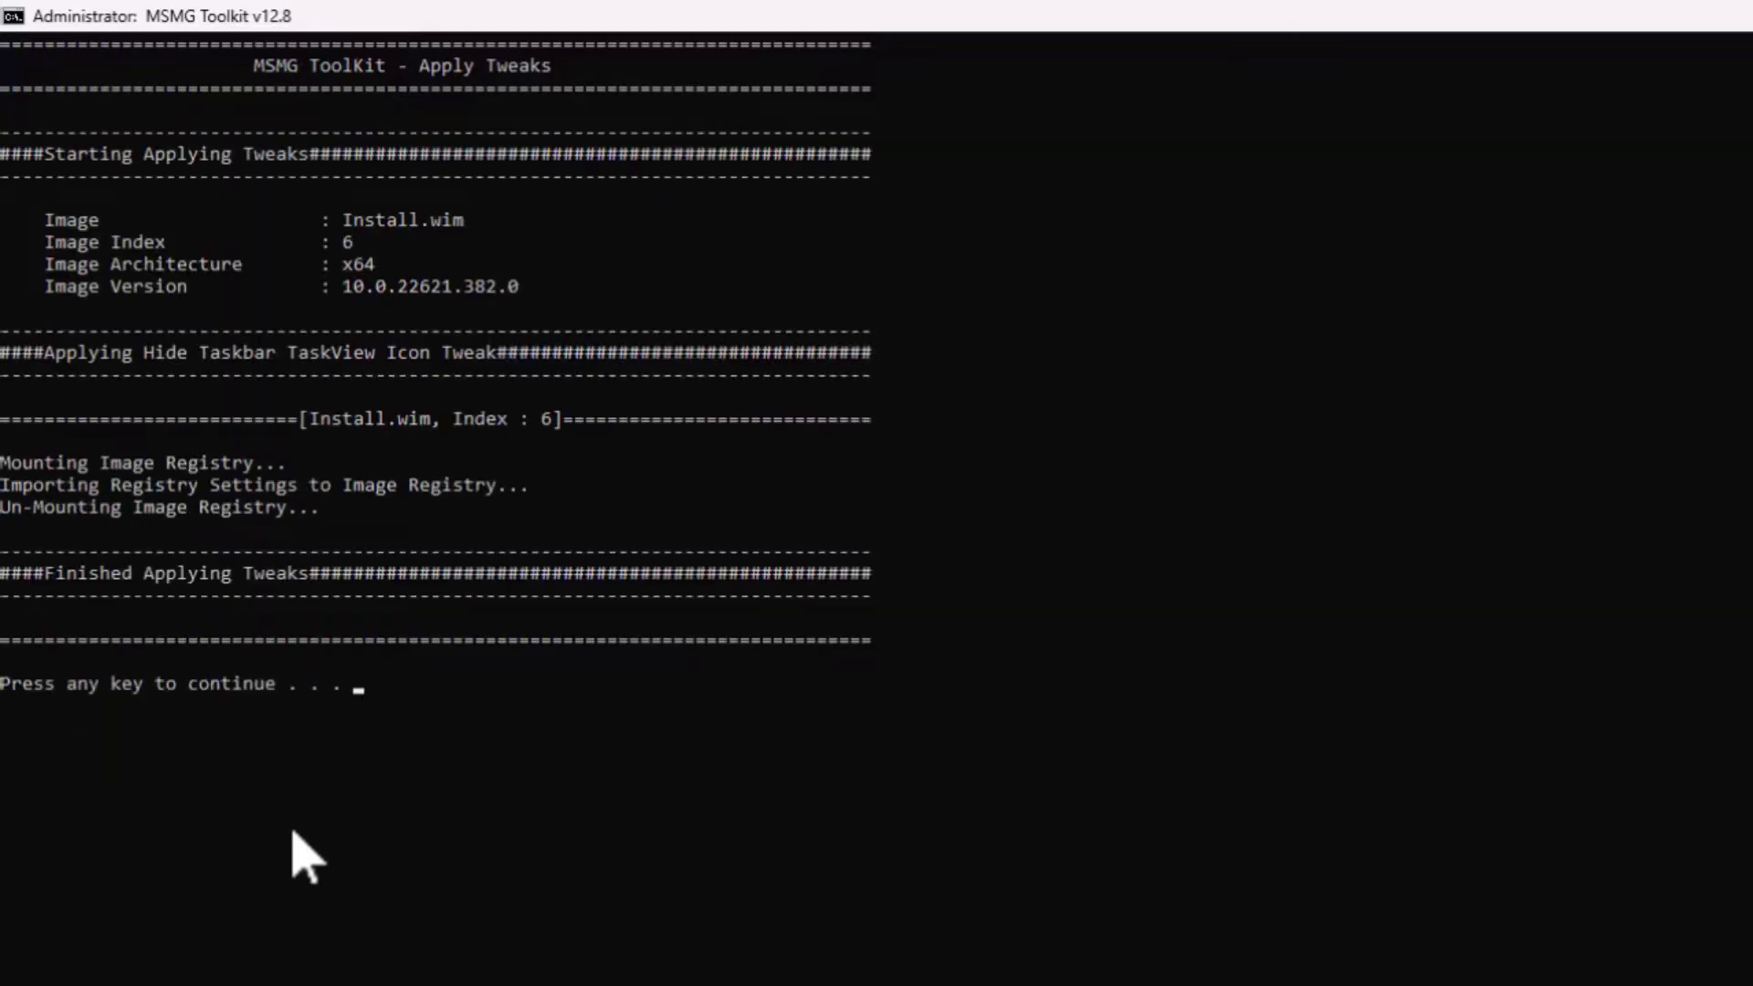
Step: Apply the Hide Taskbar Widgets Icon tweak to the mounted image and return to the tweak list
key("Return")
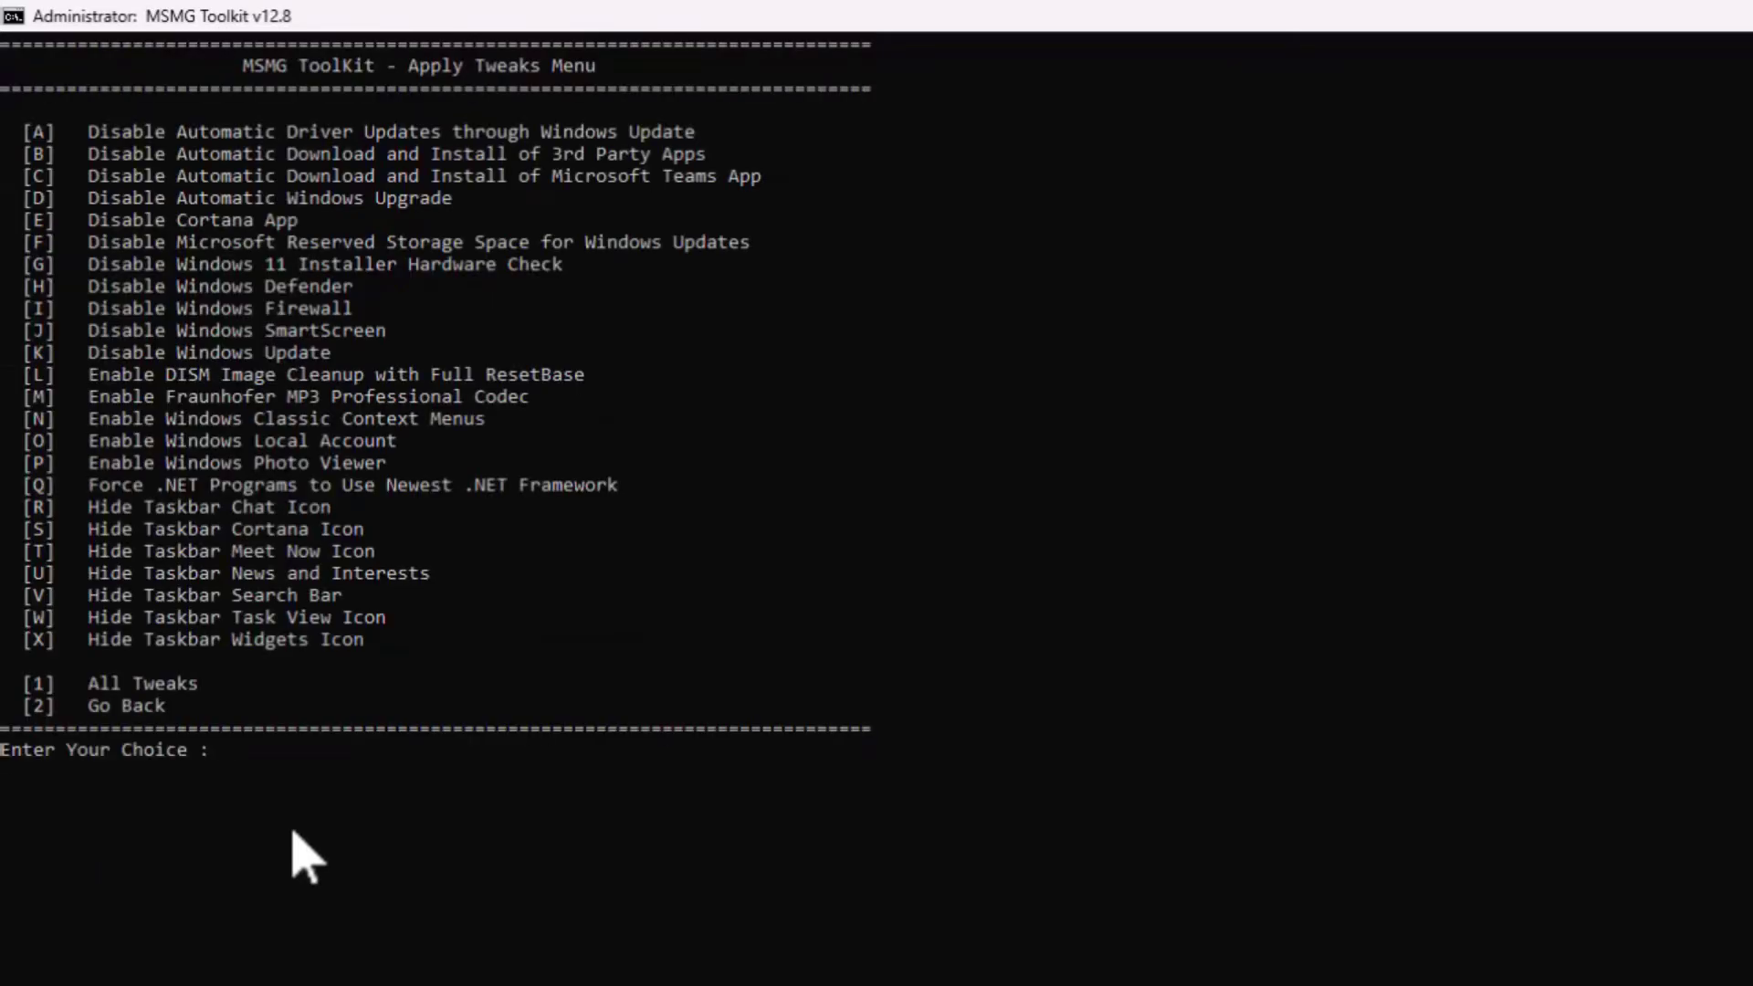
type("x")
key("Return")
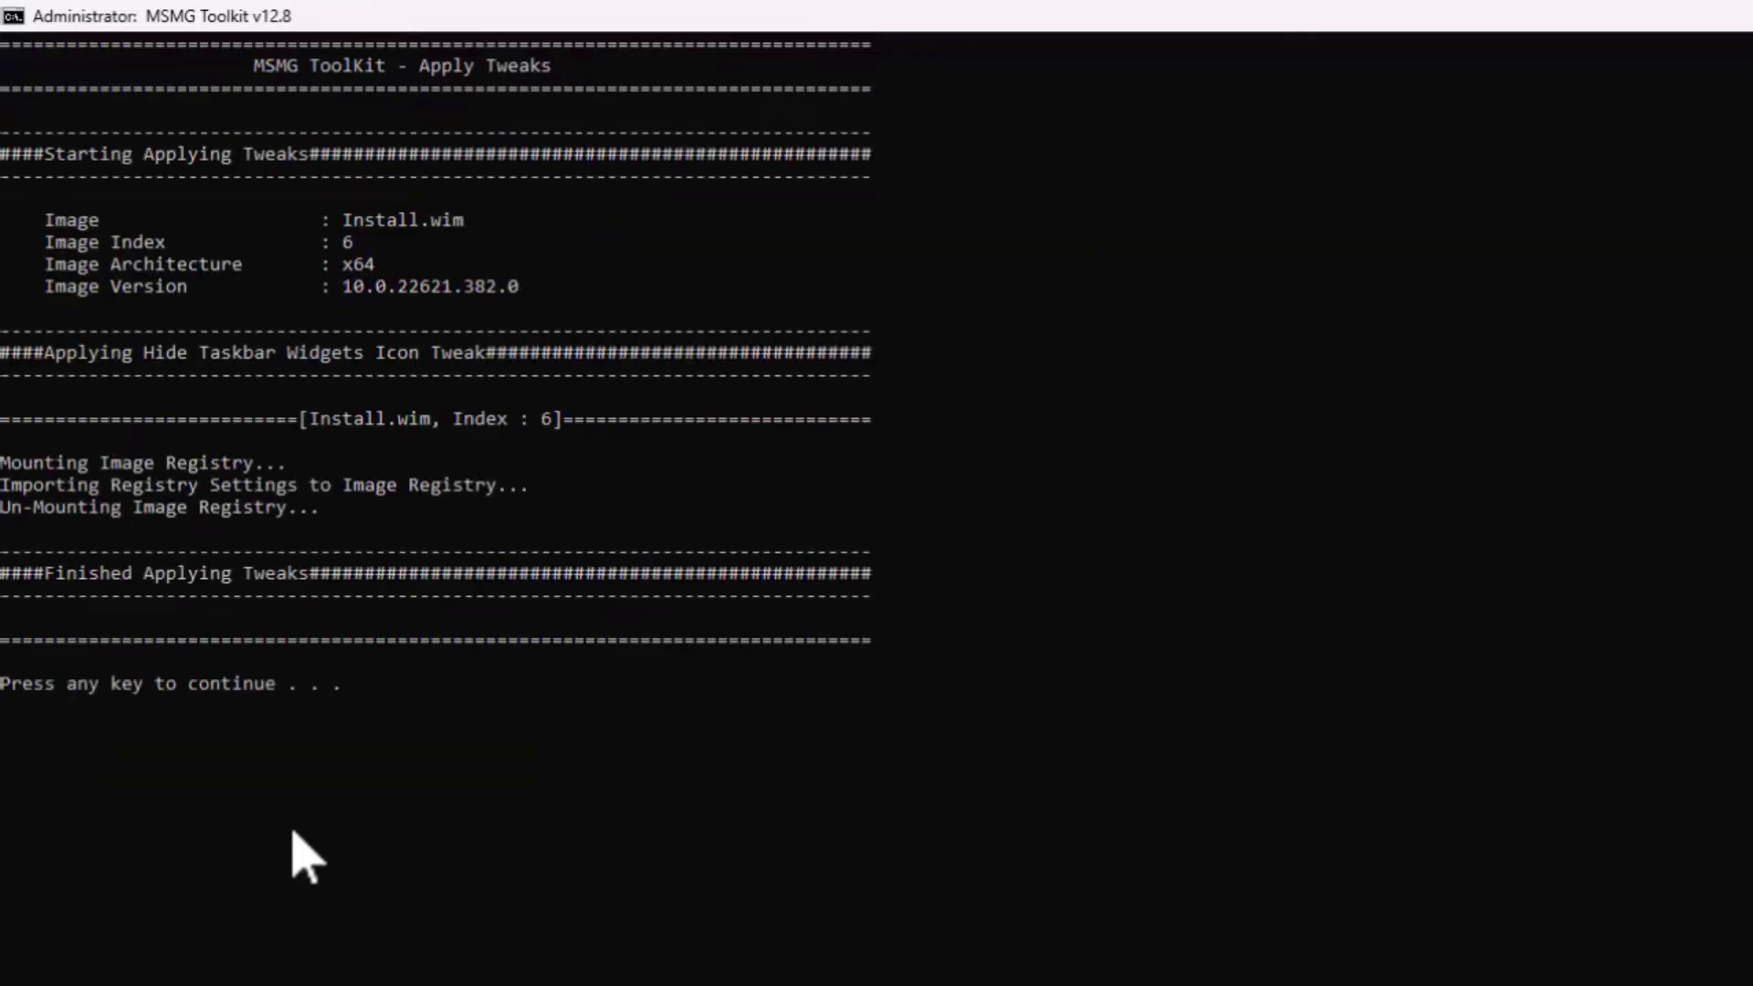
key("Return")
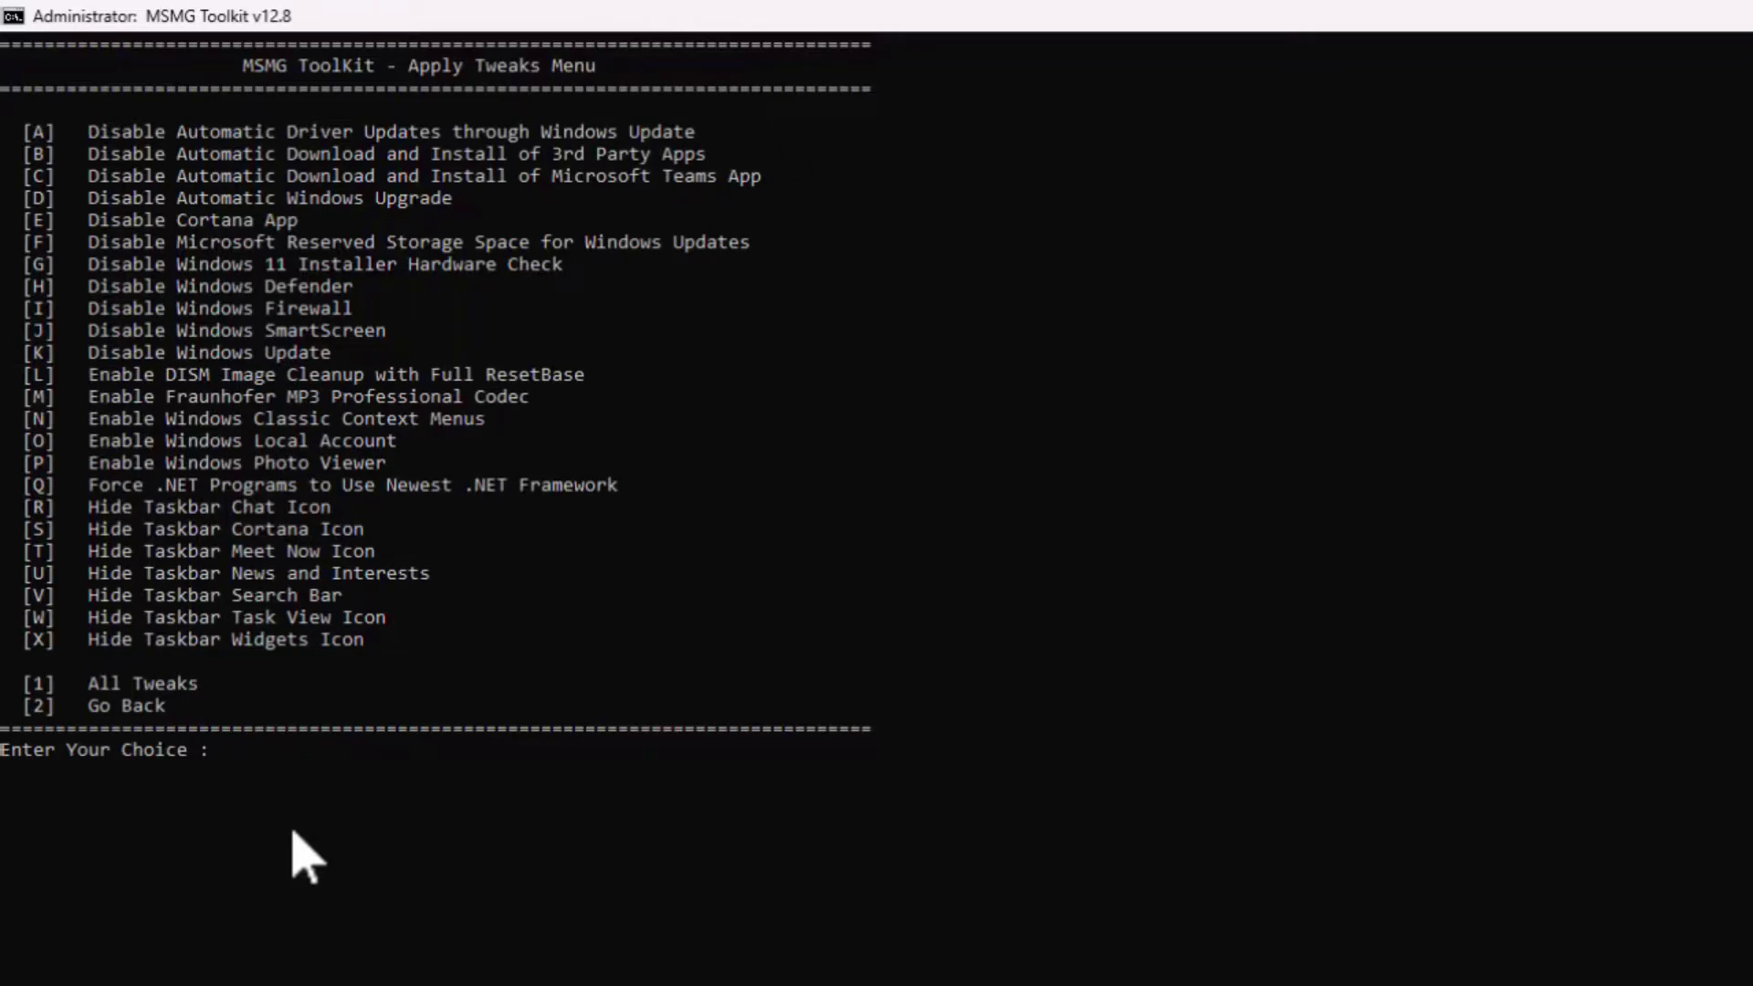
Step: Leave the tweak list and the customization options to return to the toolkit's main menu
left_click_drag(39, 711, 119, 721)
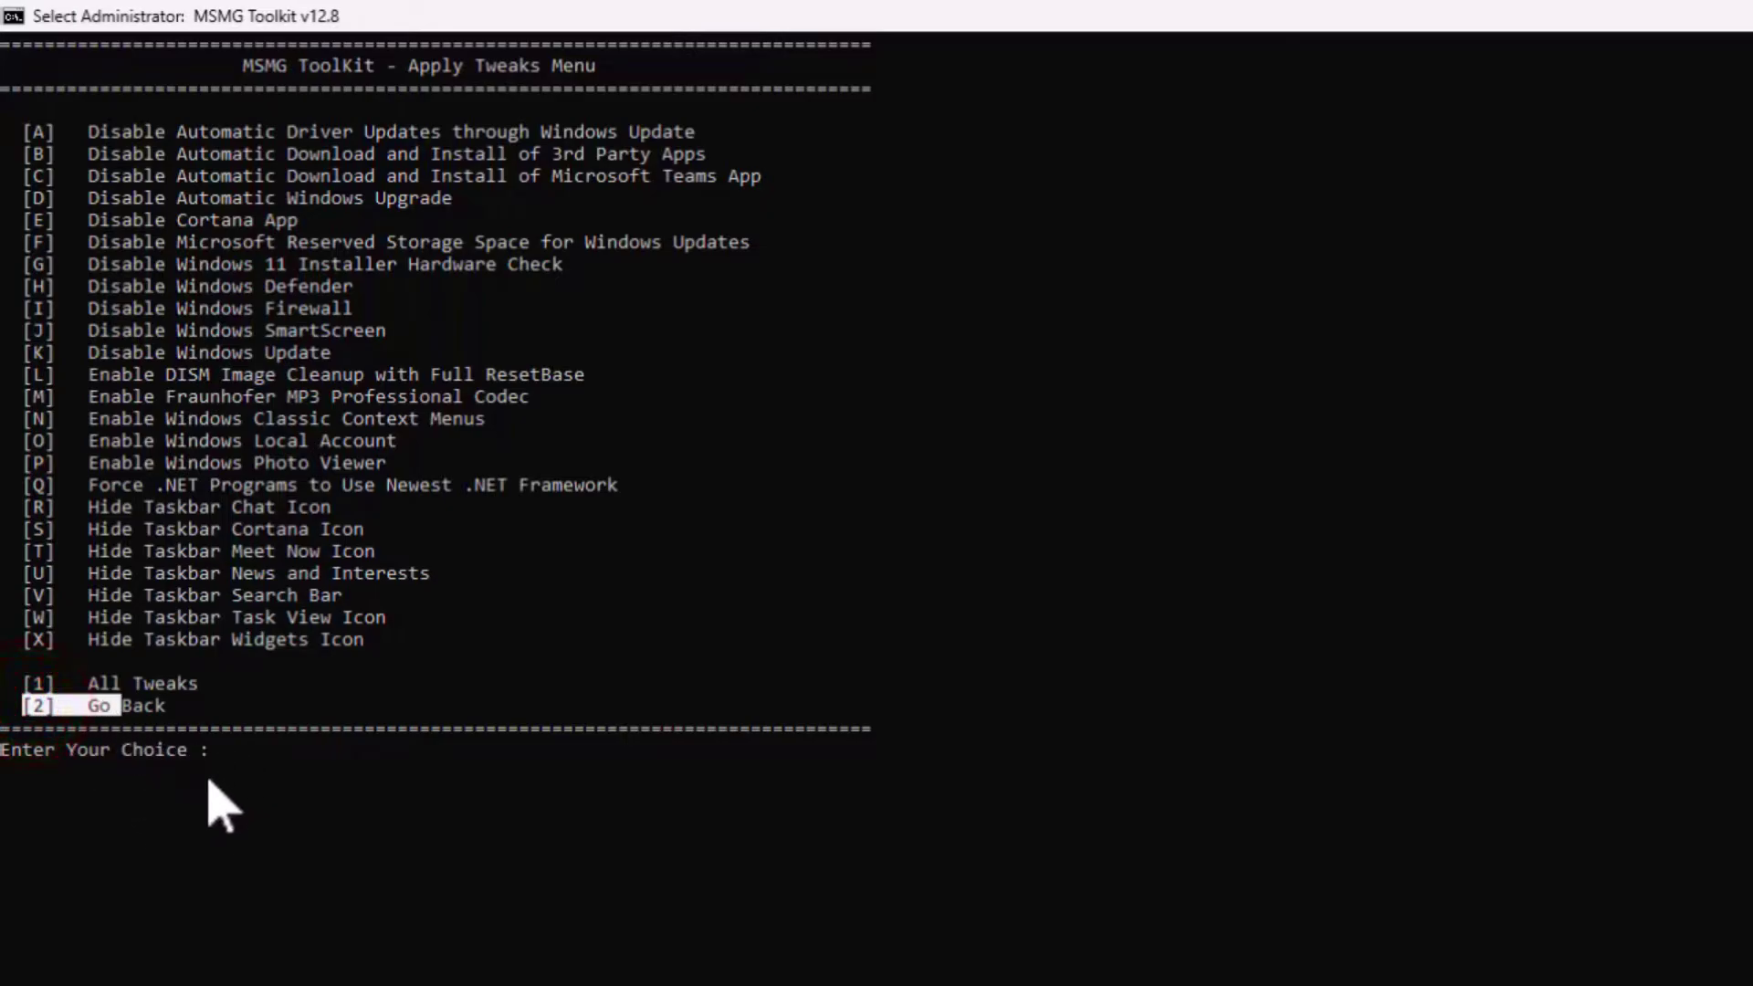
type("2")
key("Return")
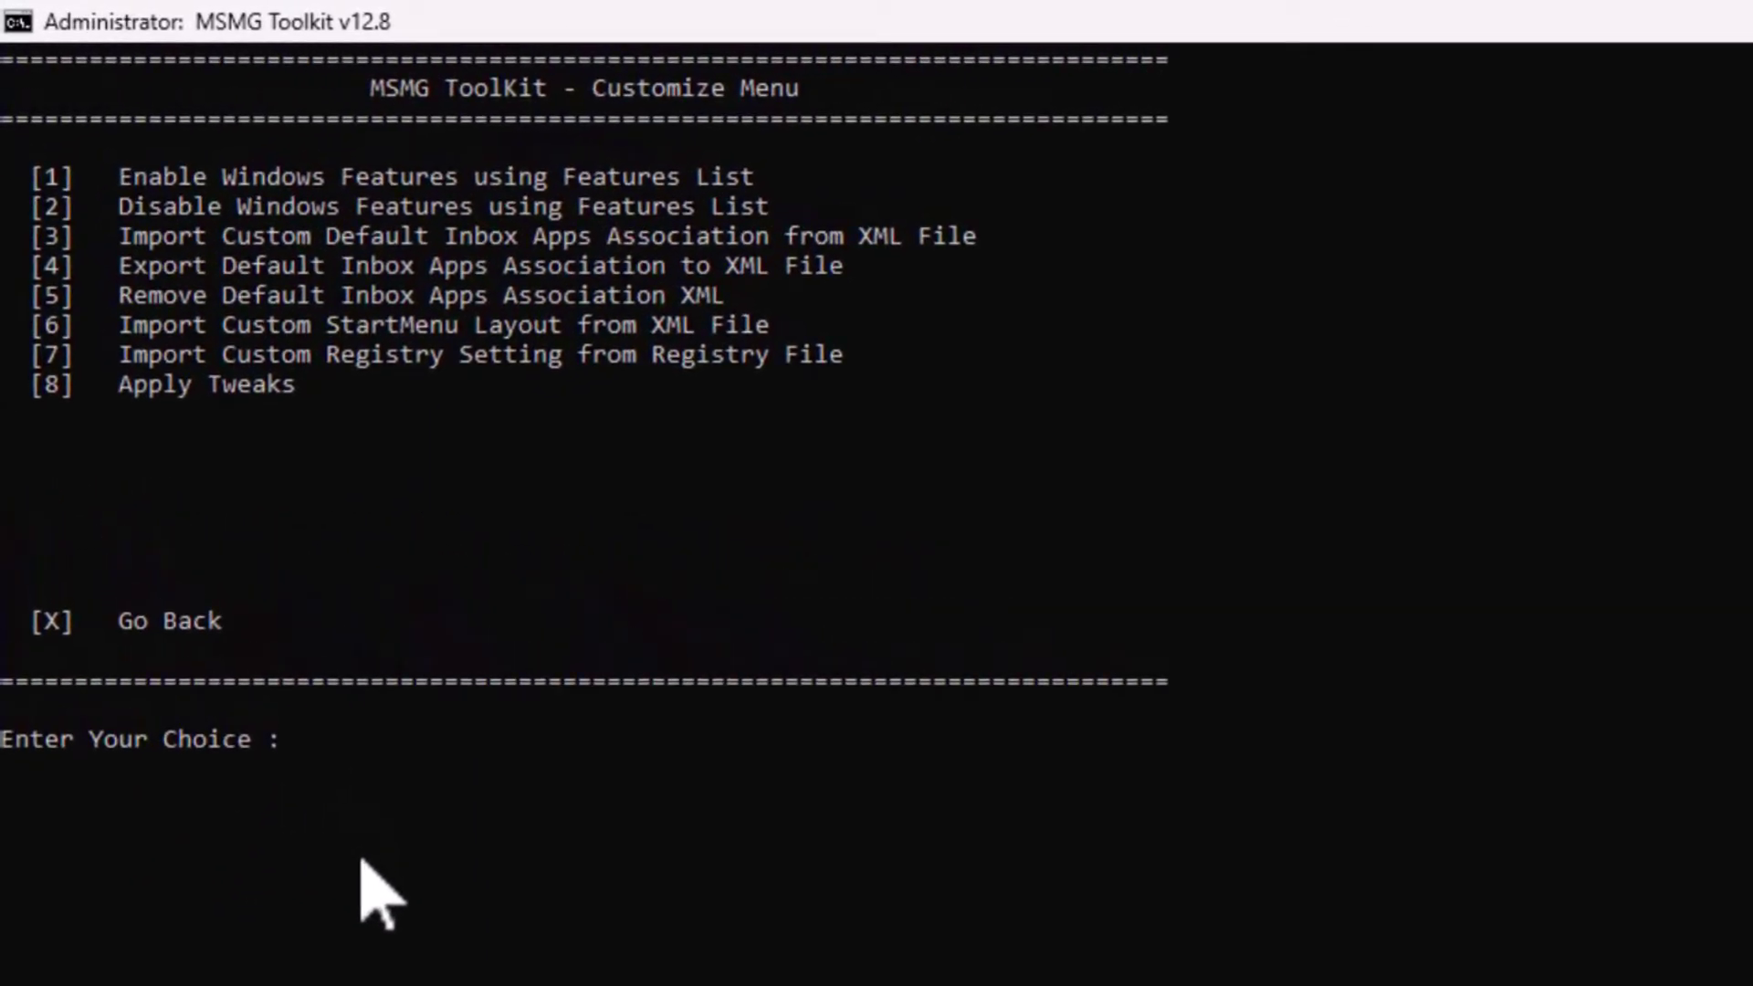
type("X")
key("Return")
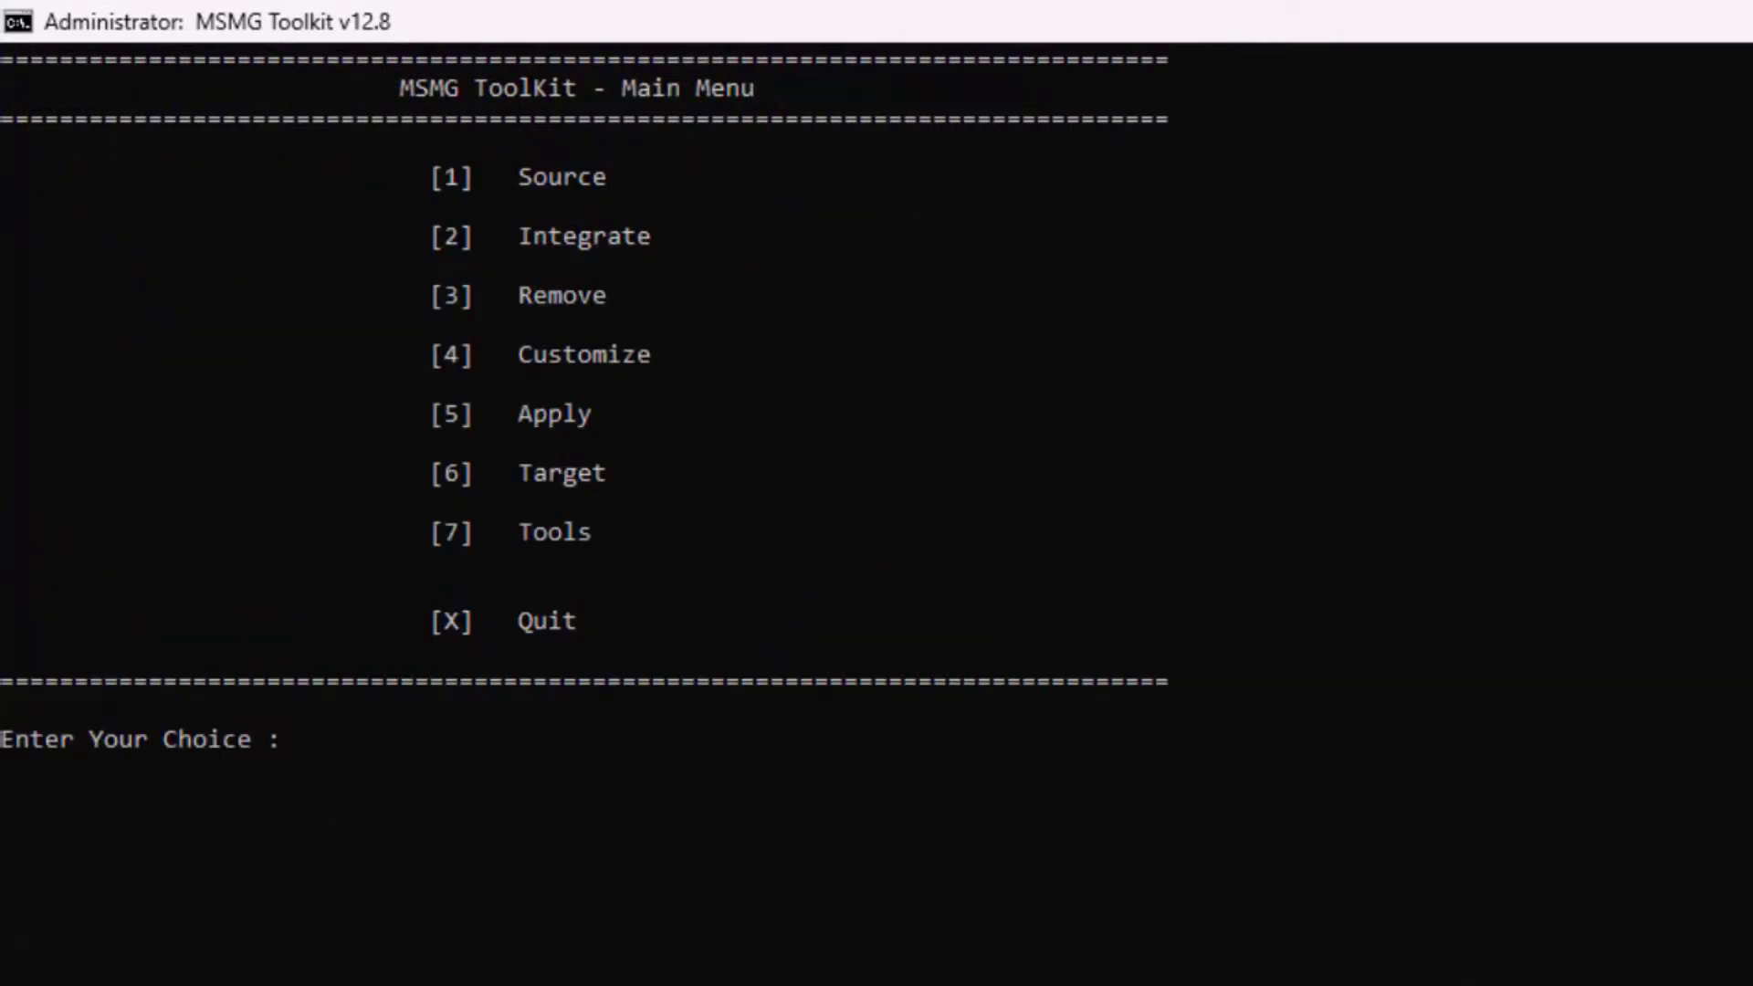
Step: Apply and save the changes to the source images, trimming unselected image editions and cleaning up the image folder
left_click(302, 796)
type("5")
key("Return")
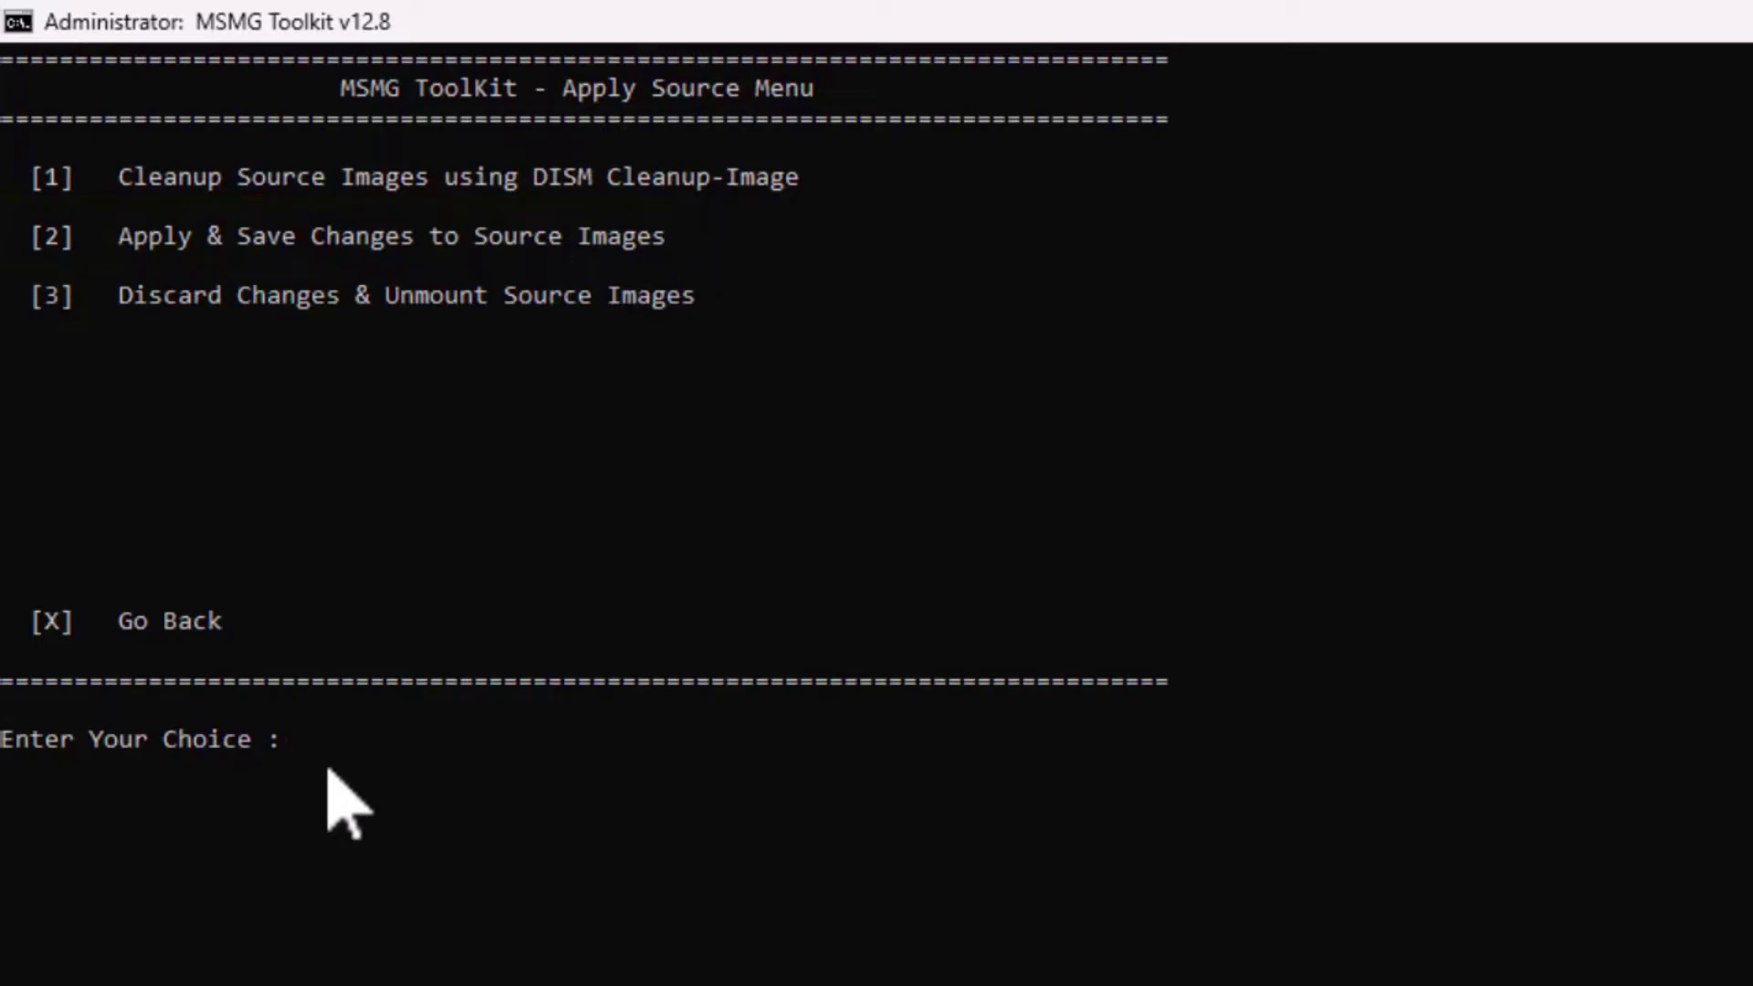
type("2")
key("Return")
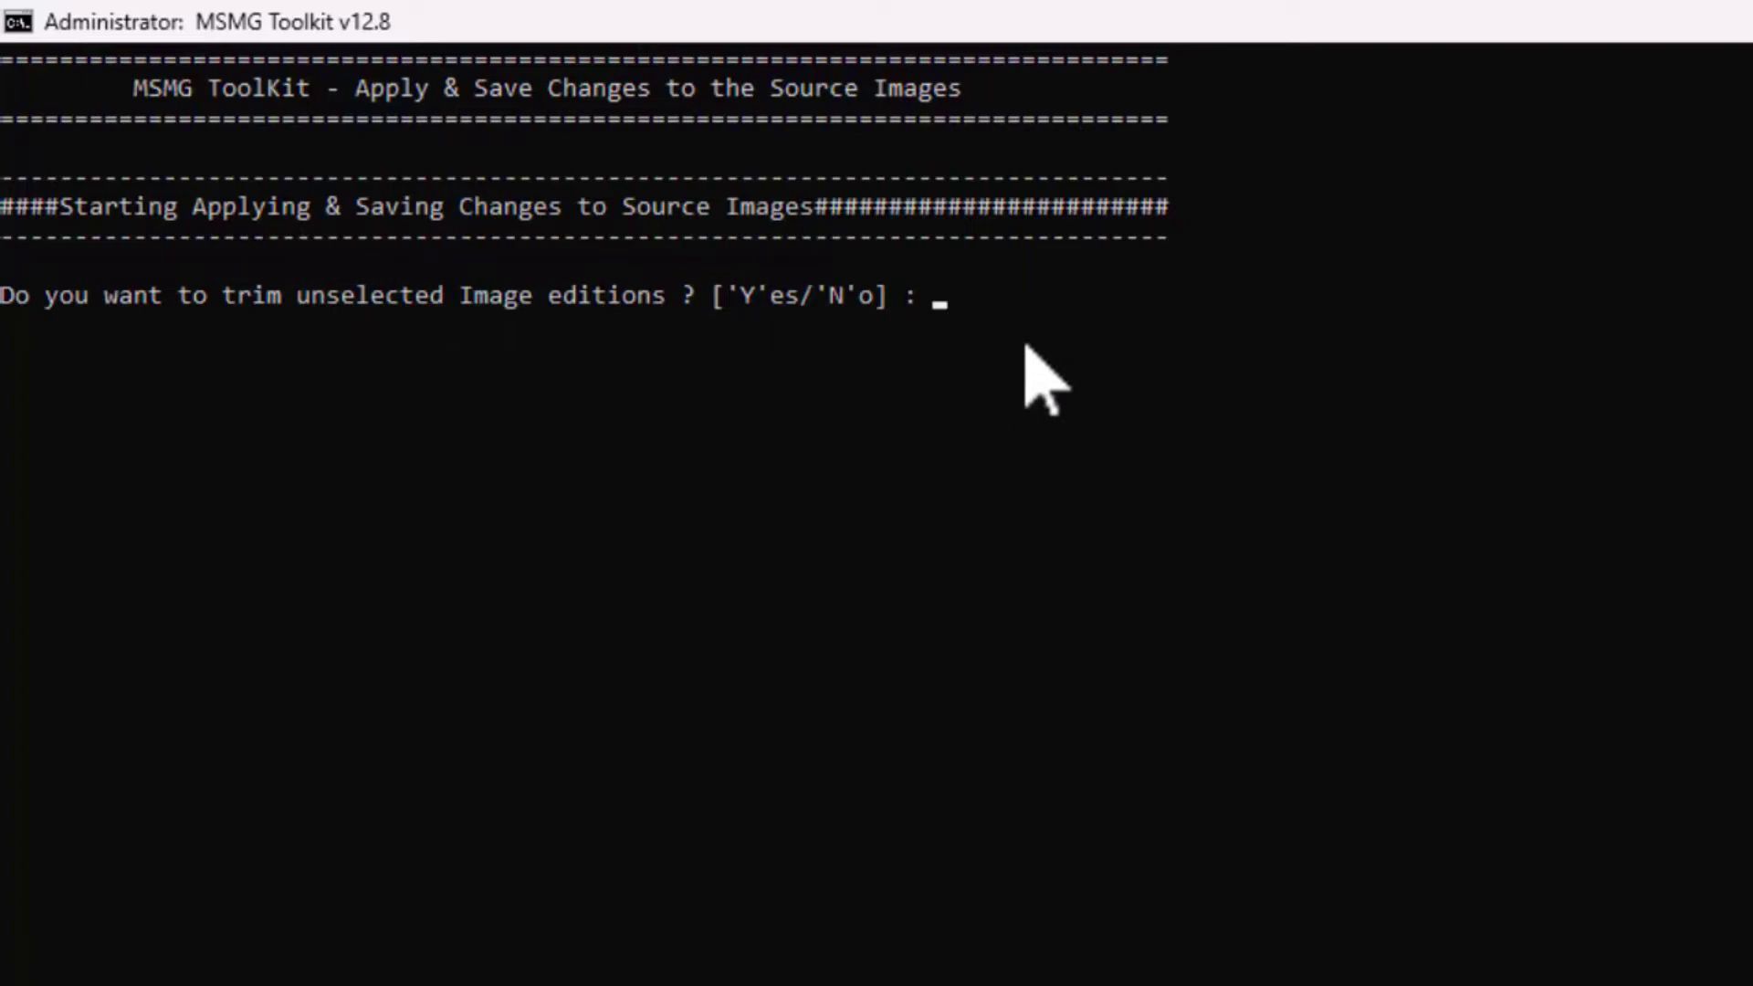
type("Y")
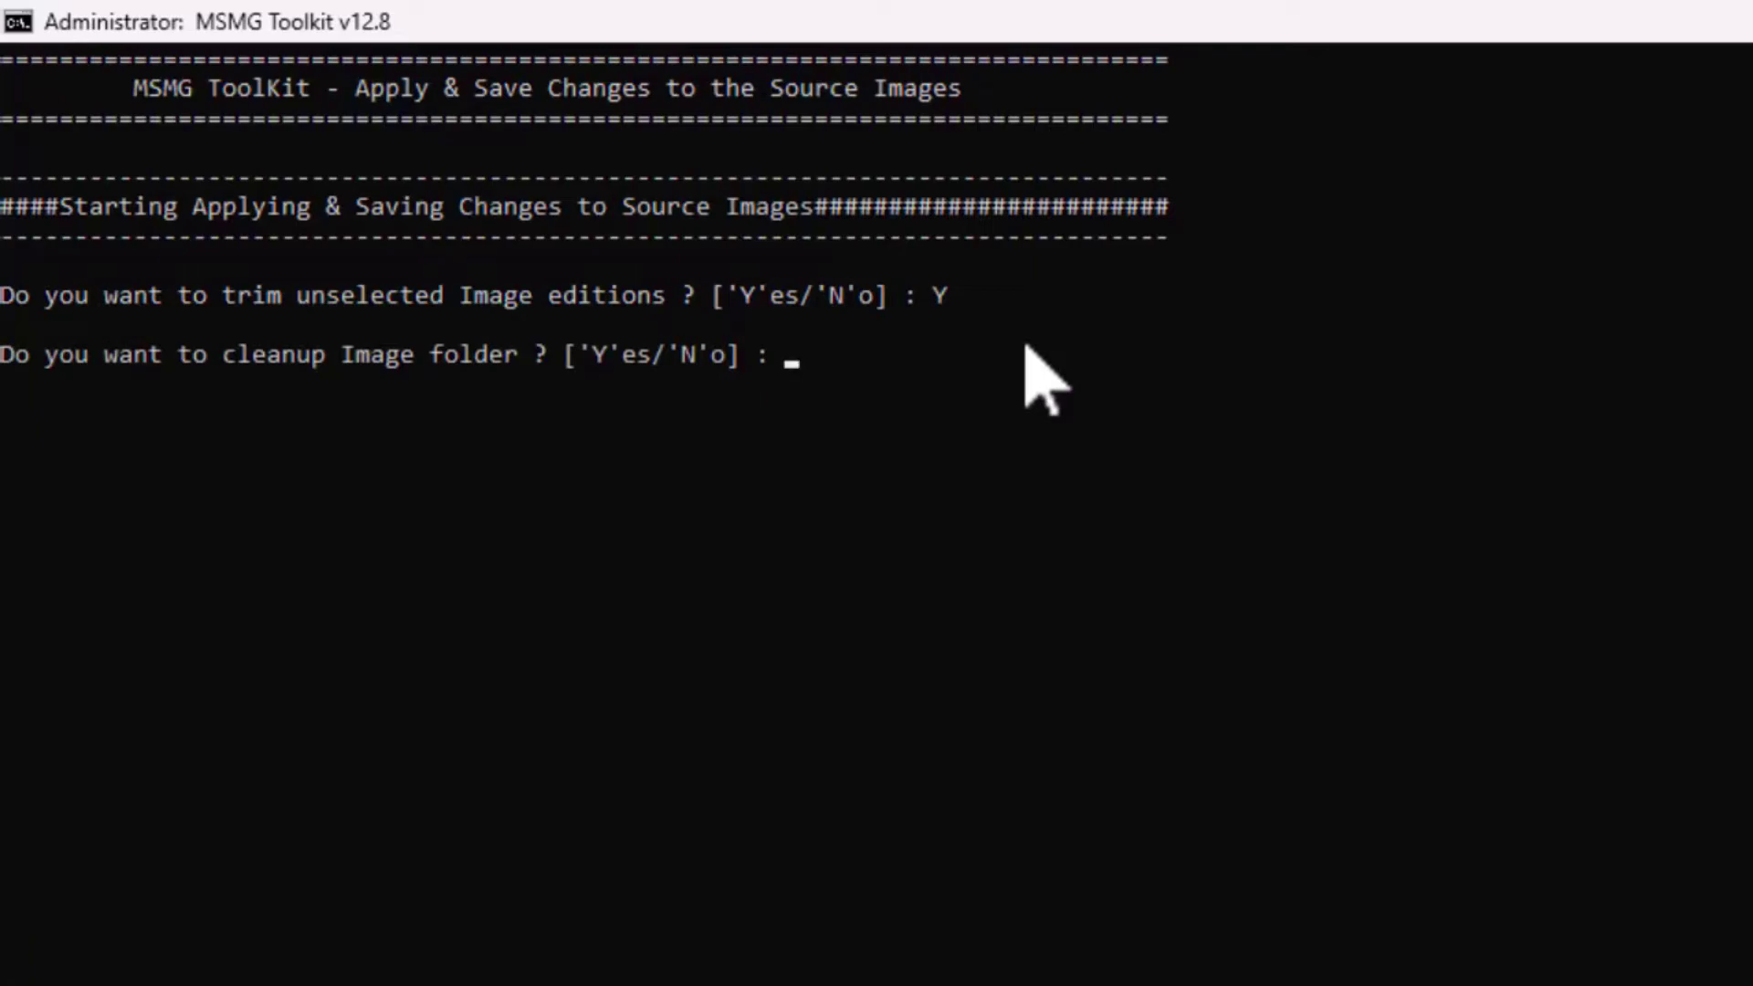
type("Y")
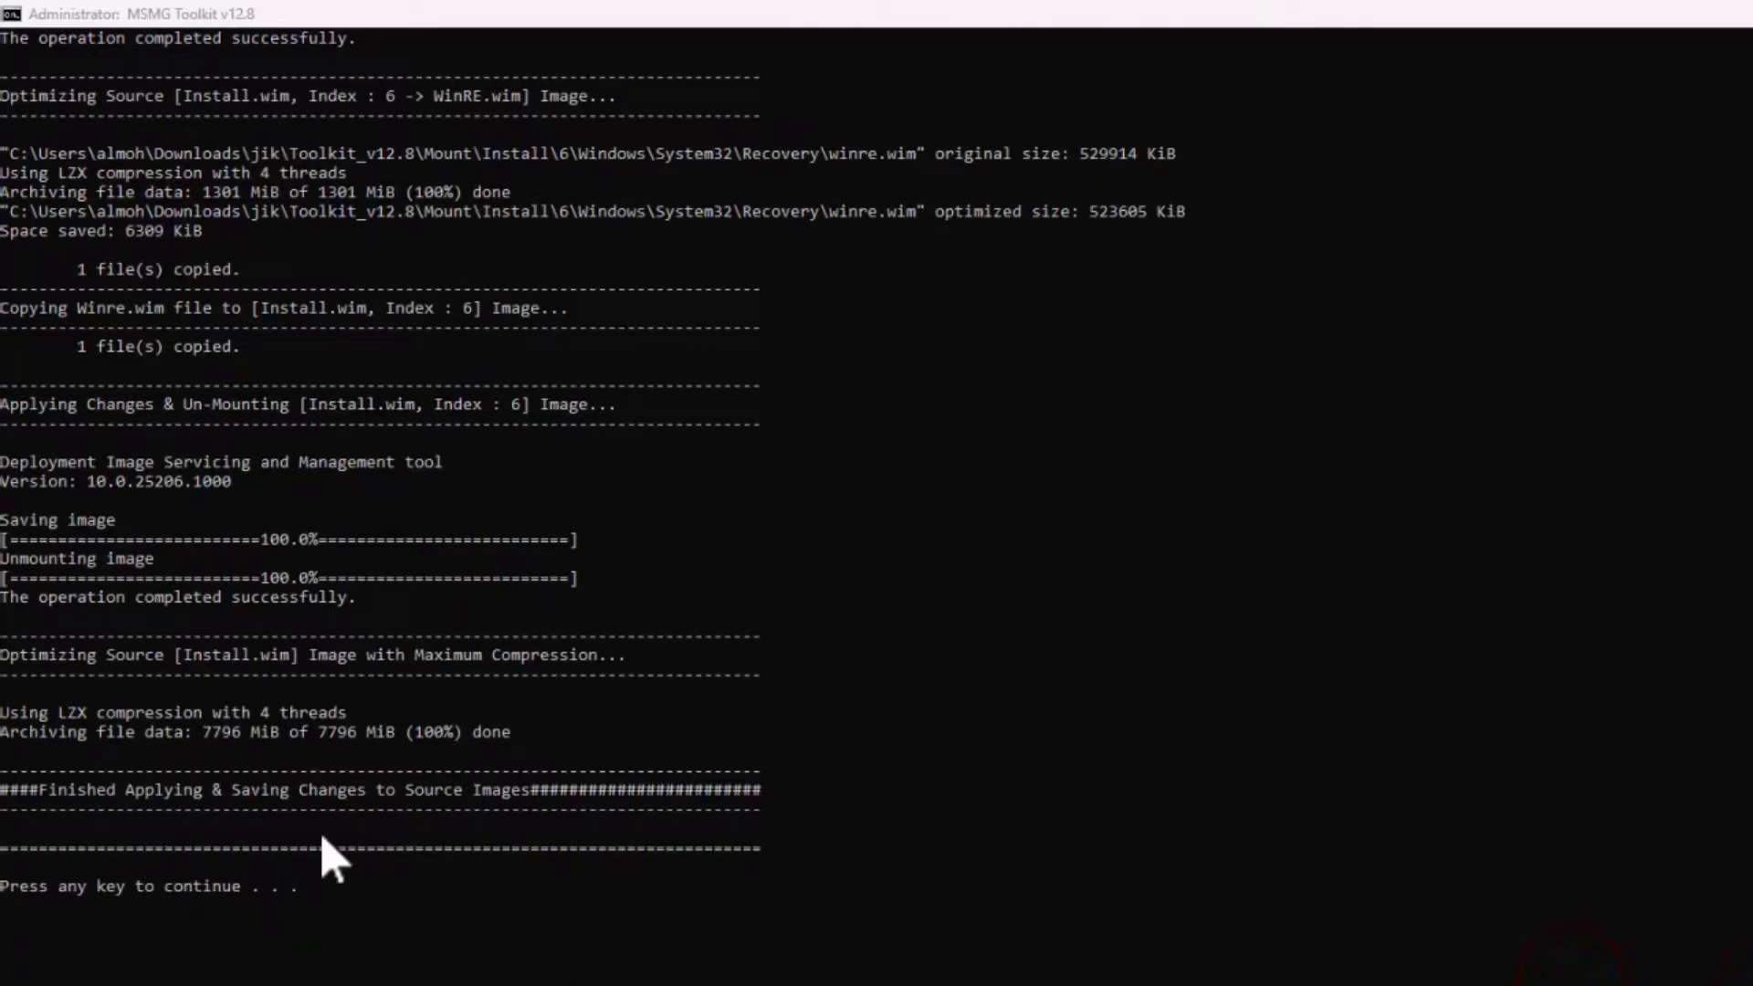
left_click(332, 899)
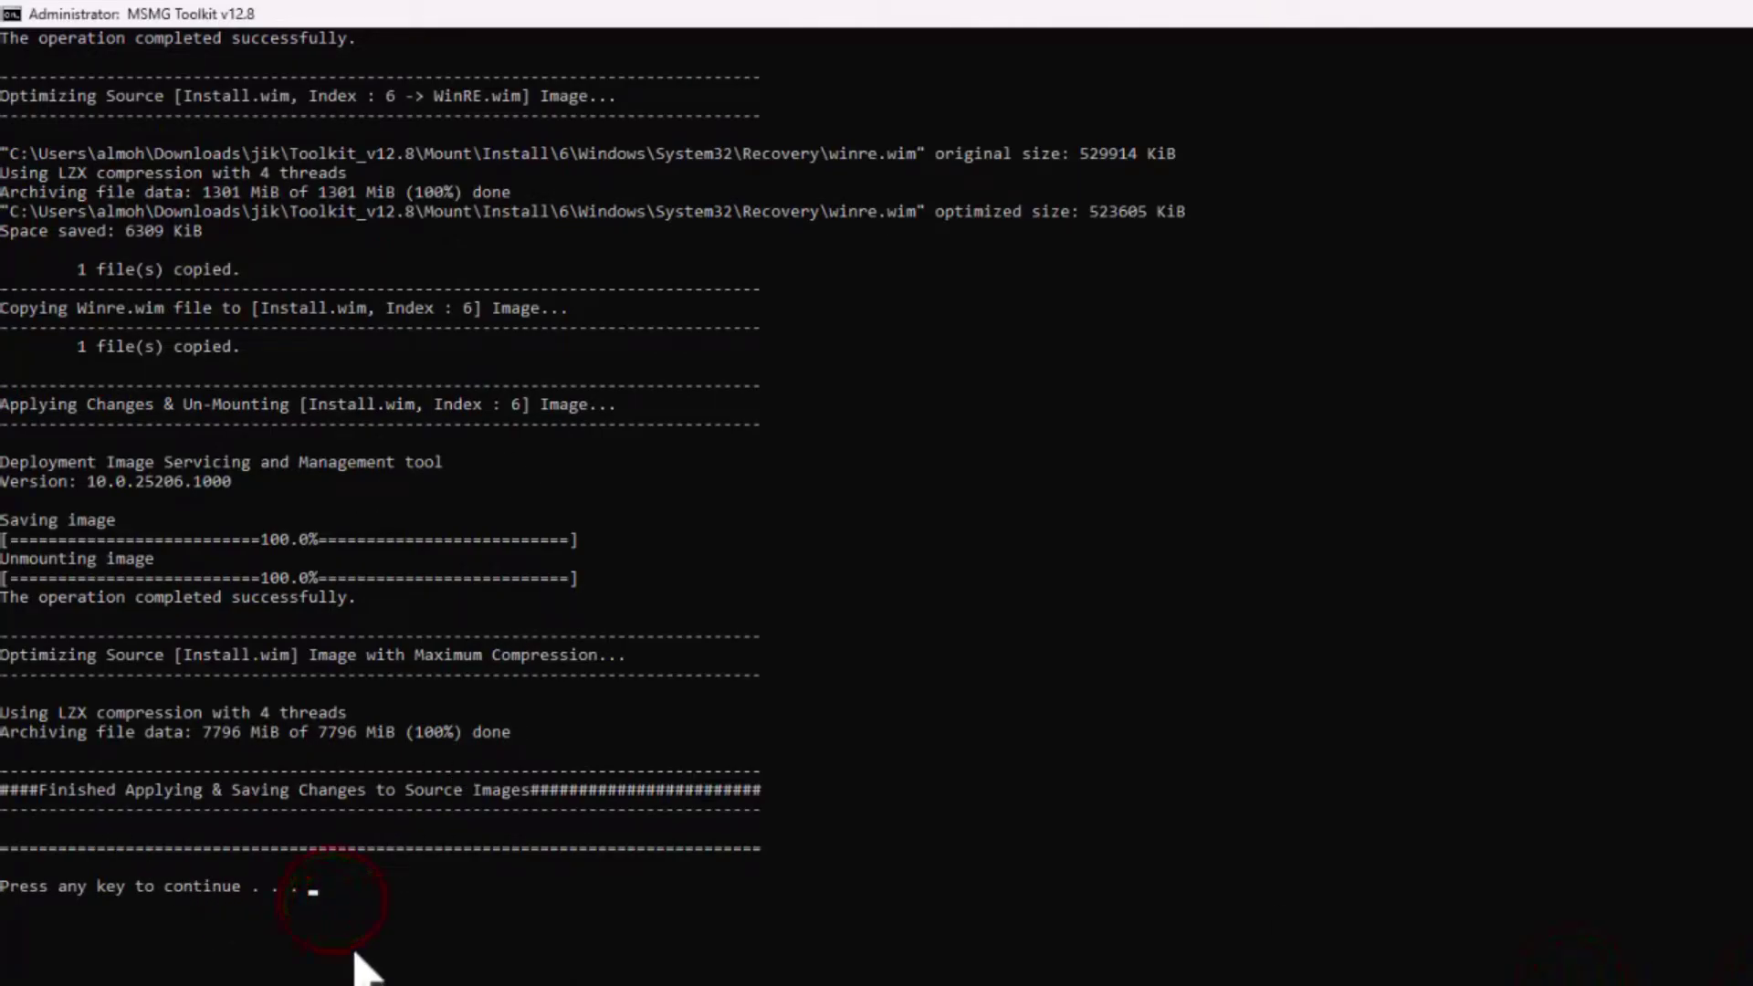
key("Return")
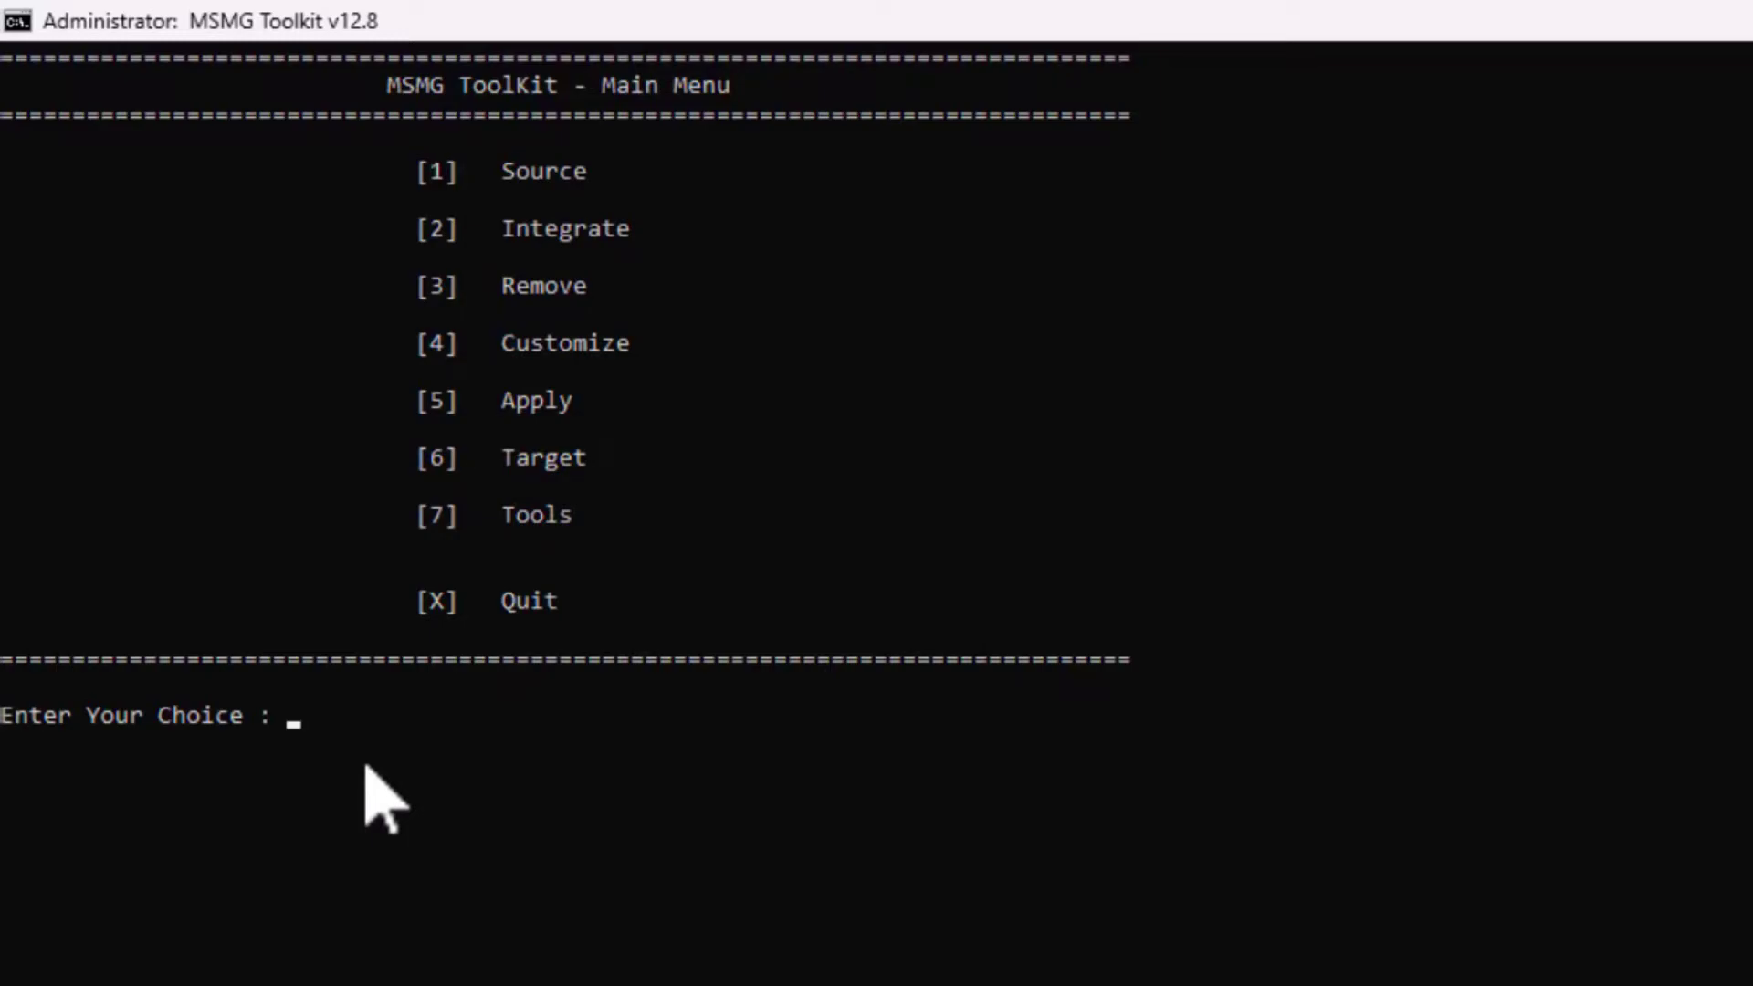
Step: Build a DVD ISO image with win11lite as both the volume label and the file name
key("6")
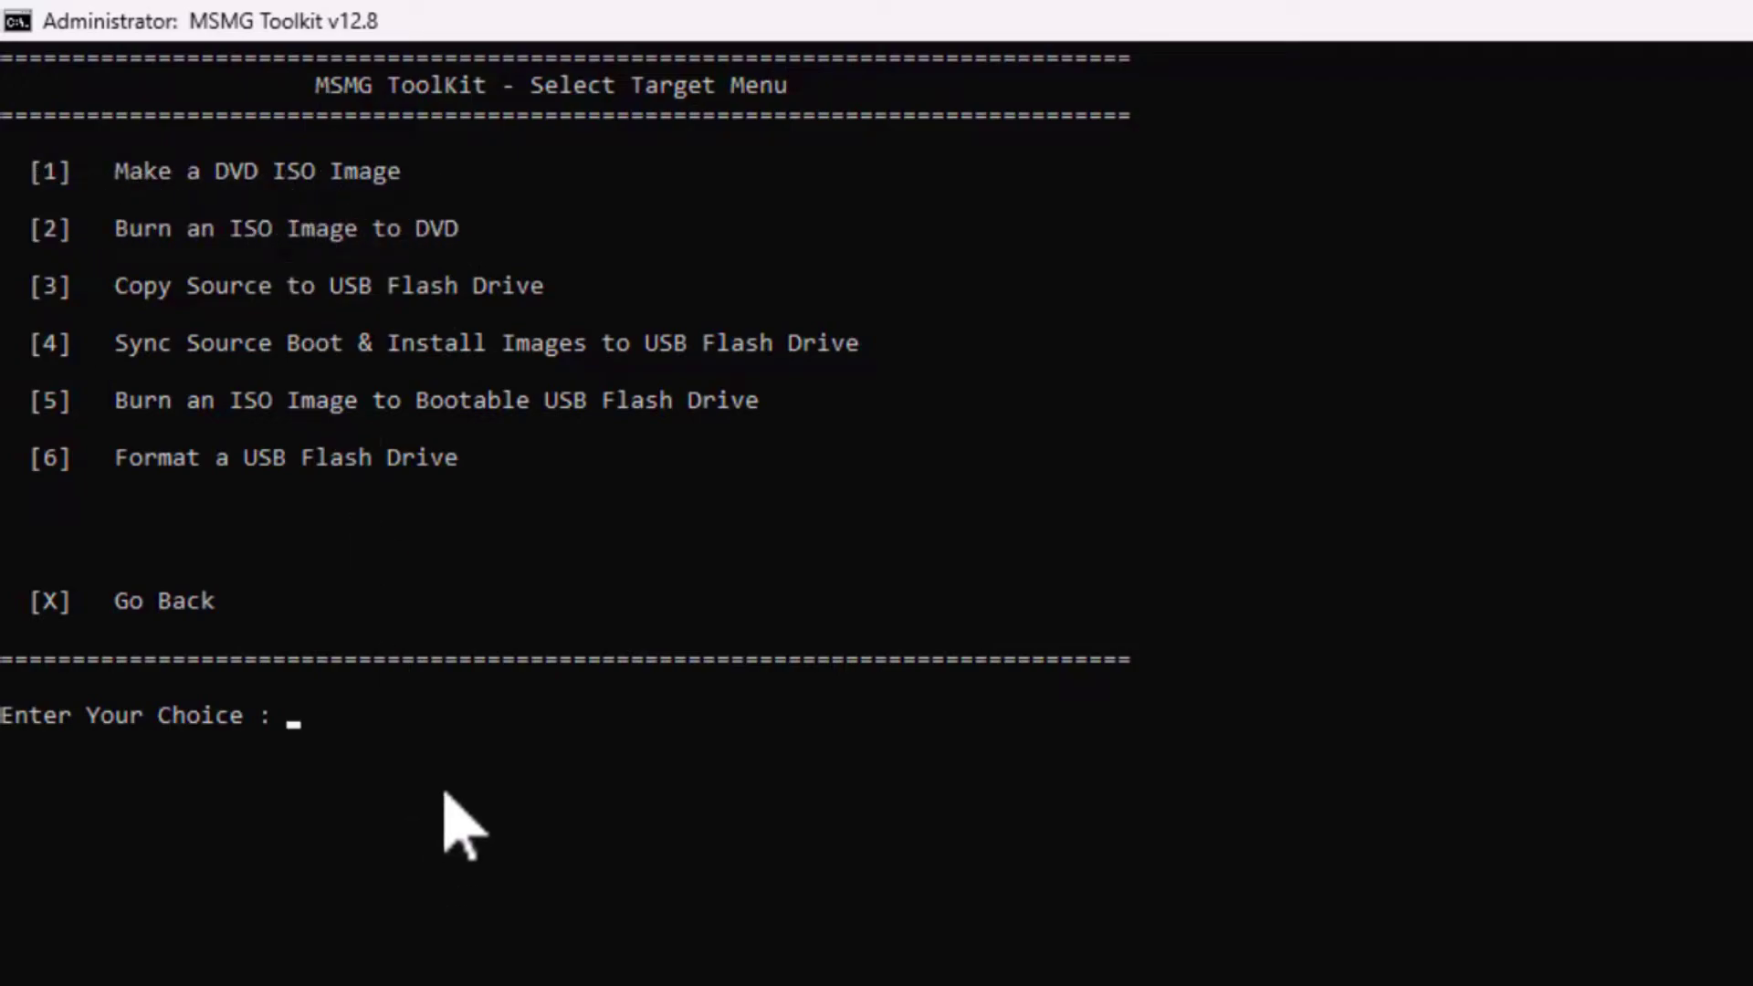
type("1")
key("Return")
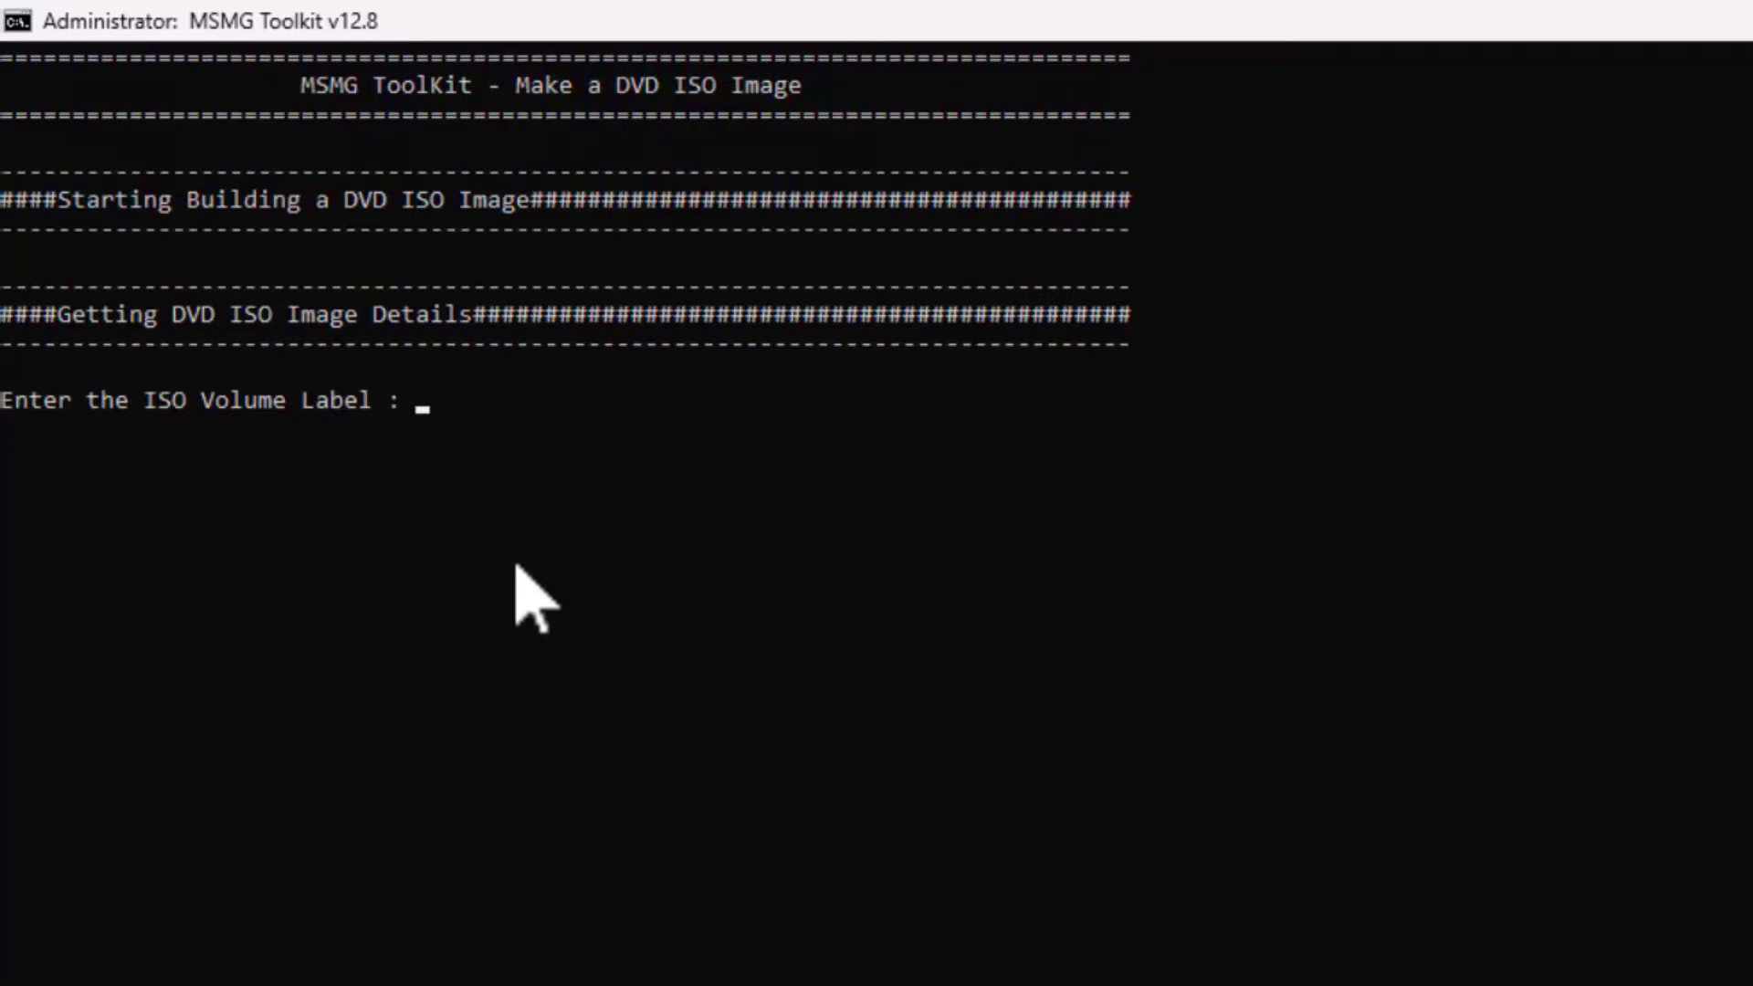
type("win11li")
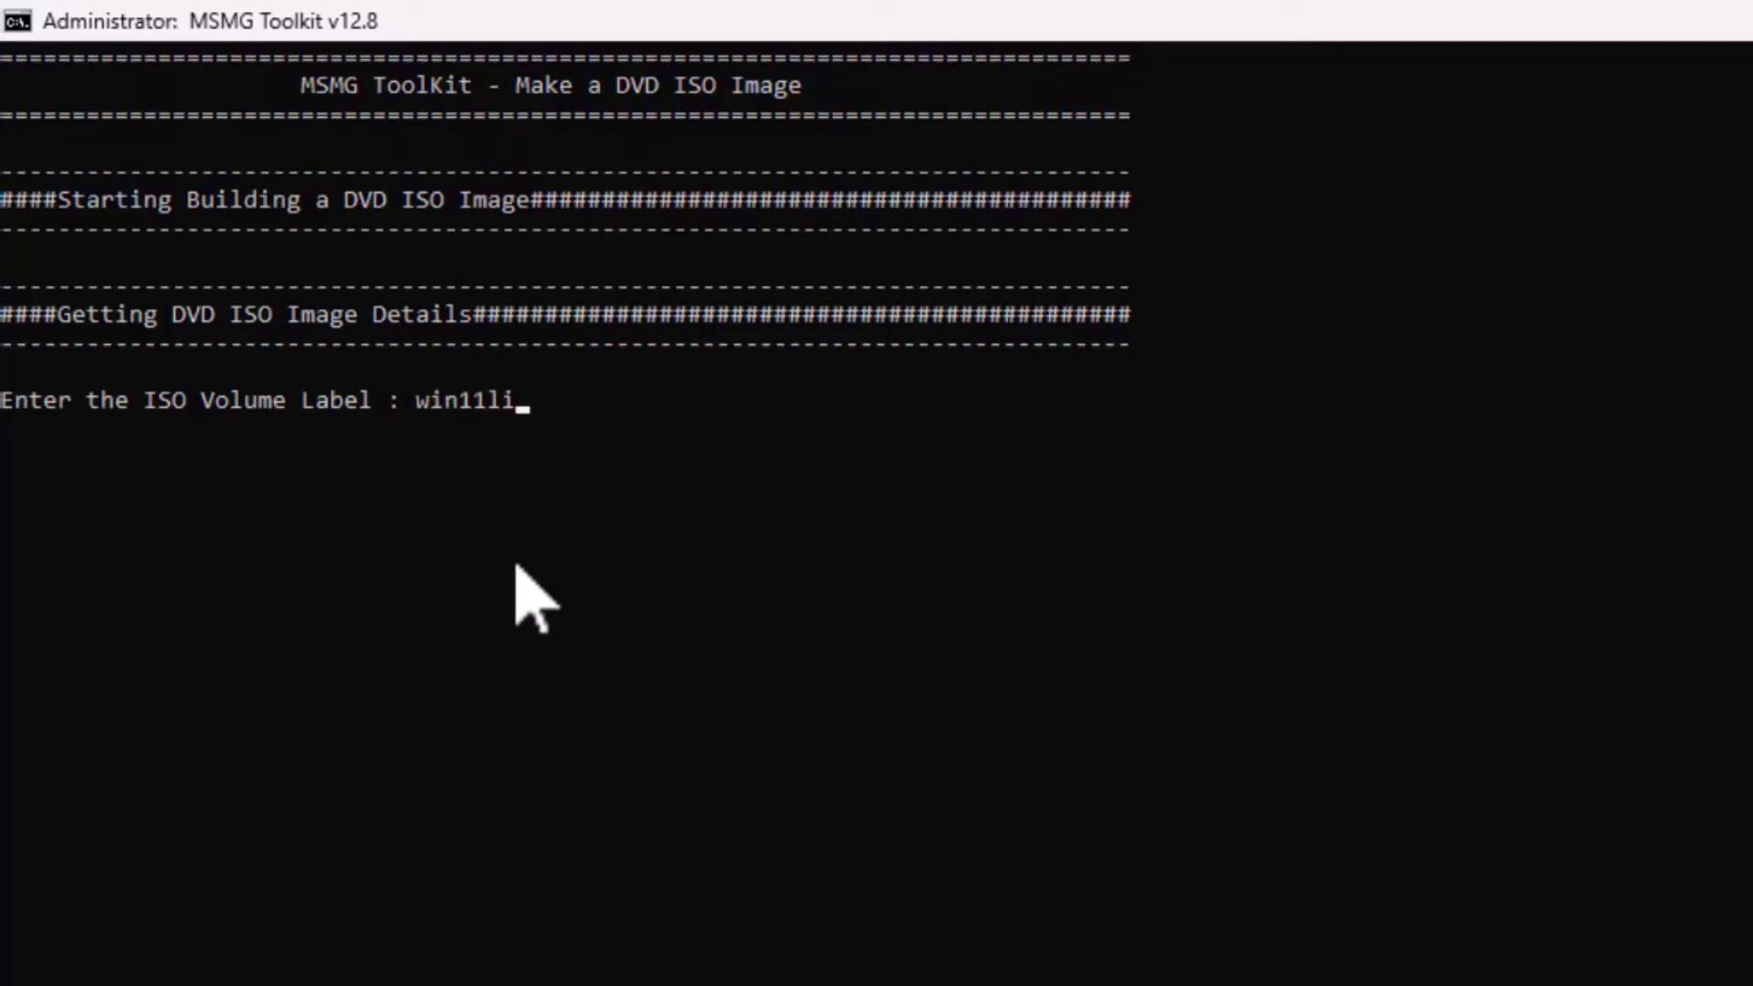
type("te")
key("Return")
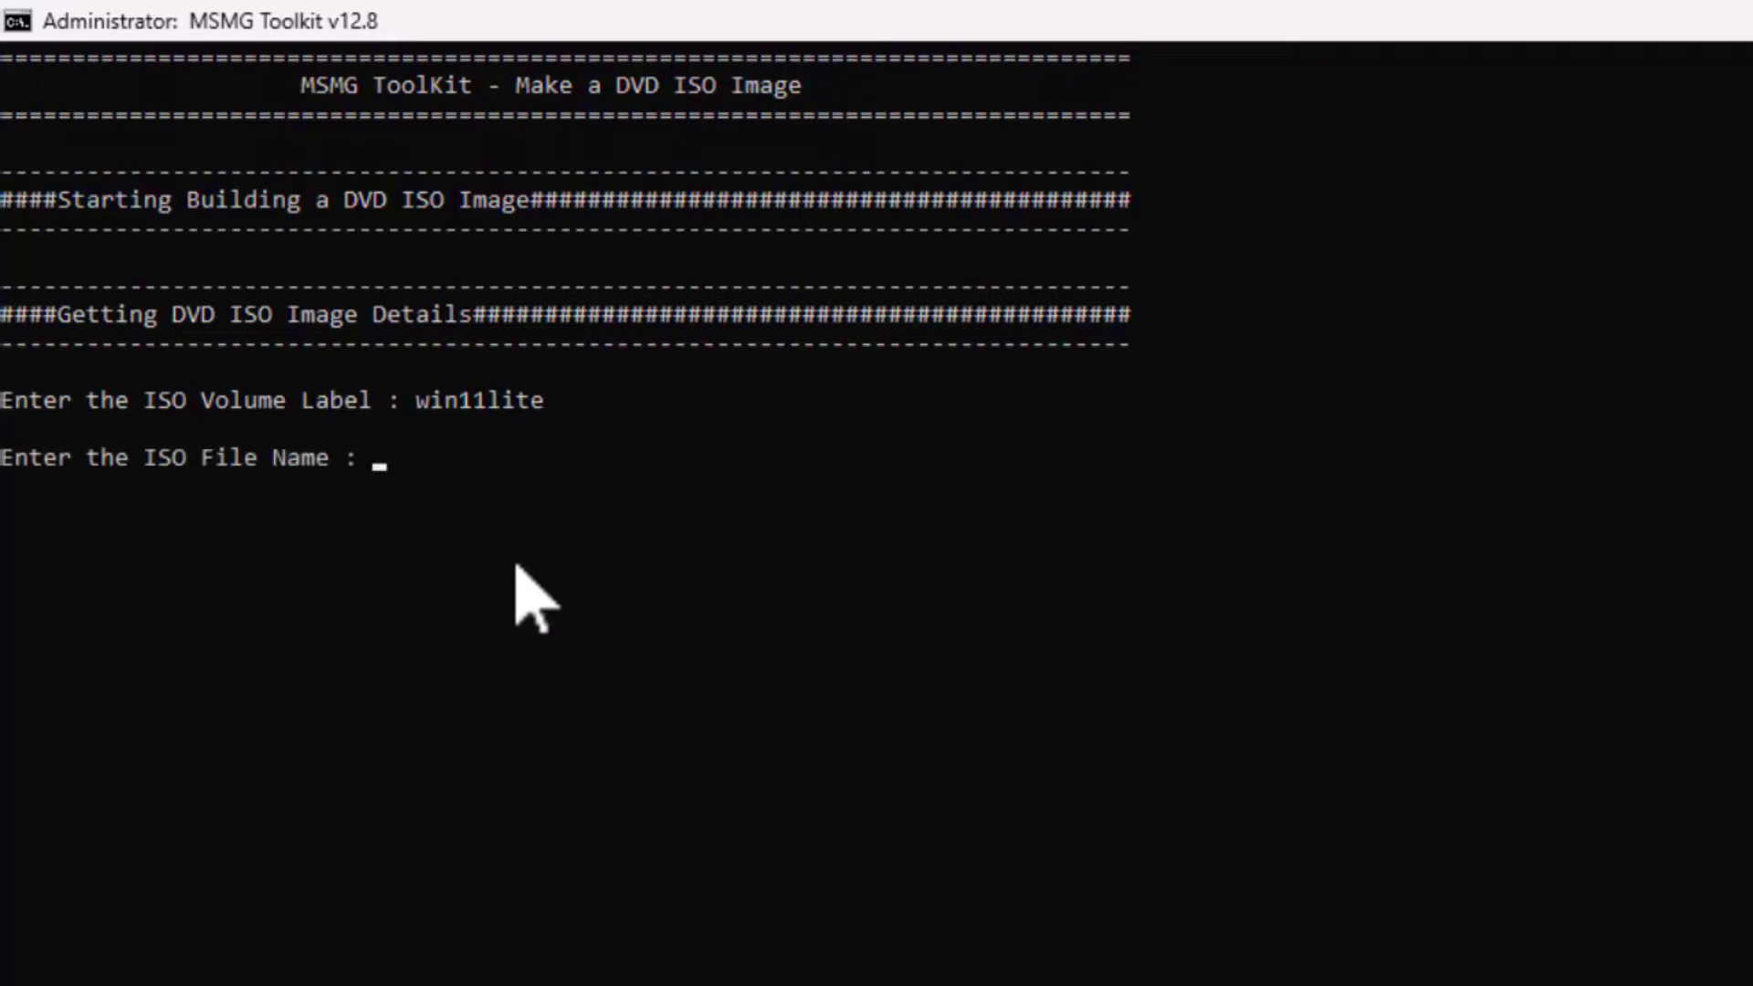
type("win11lite")
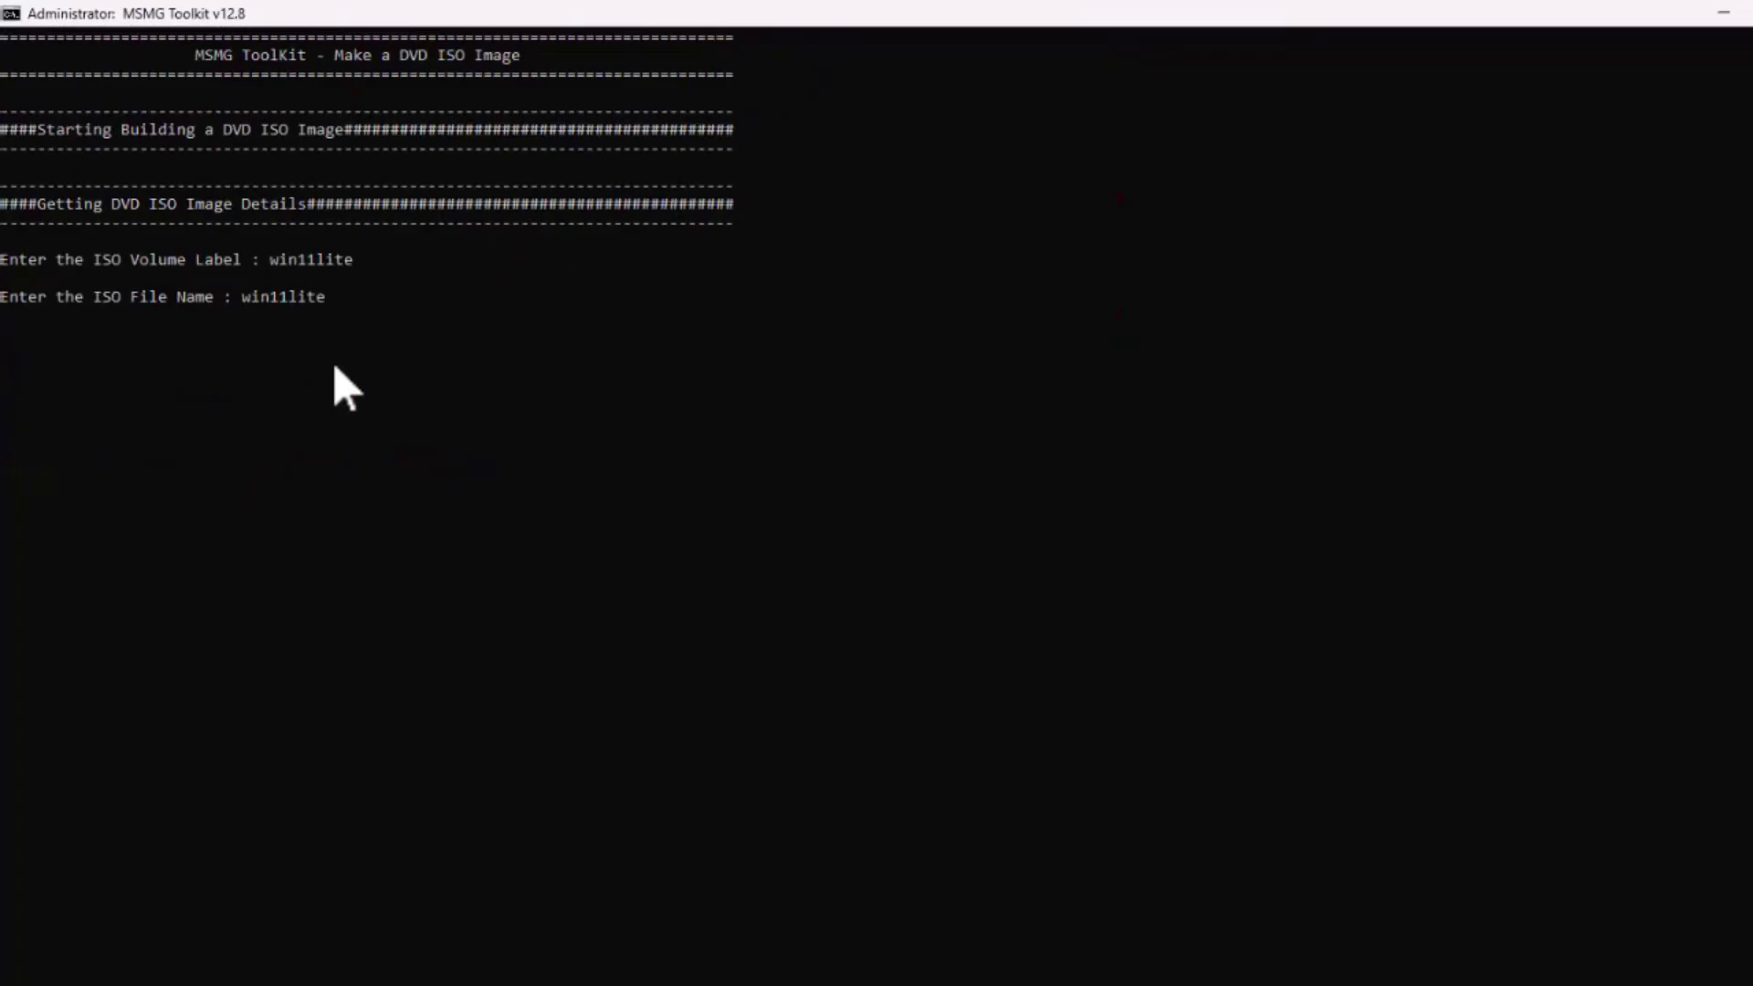
key("Return")
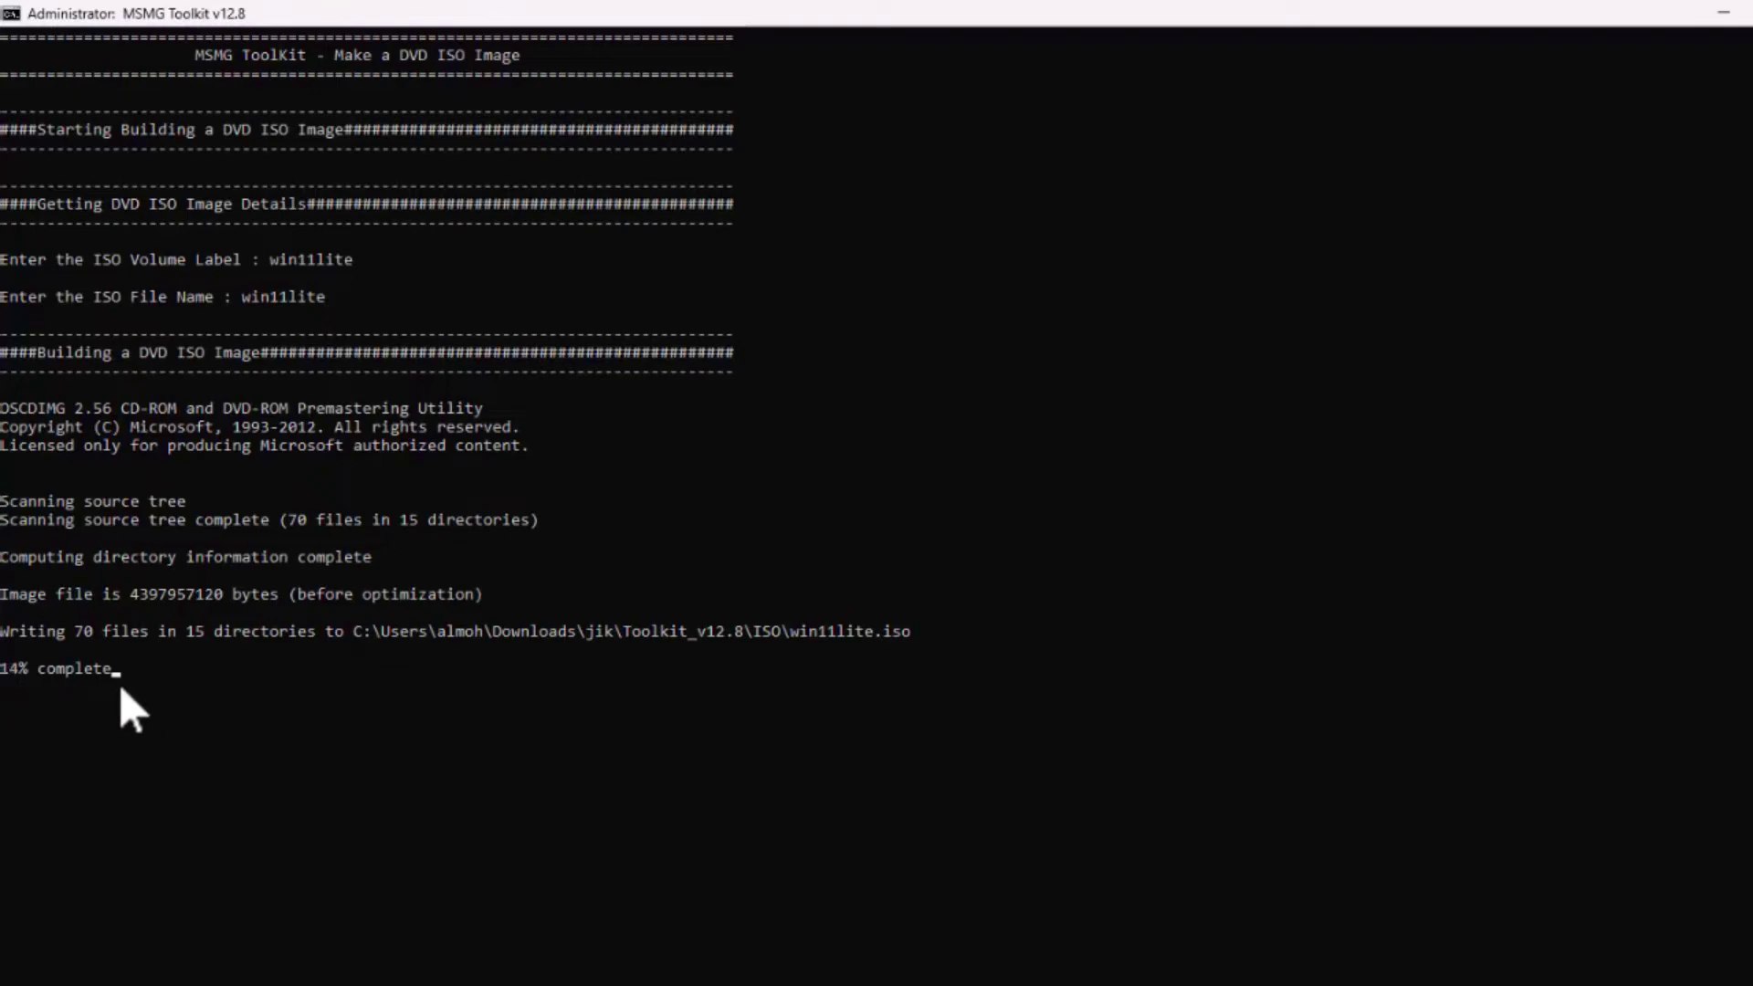
double_click(16, 668)
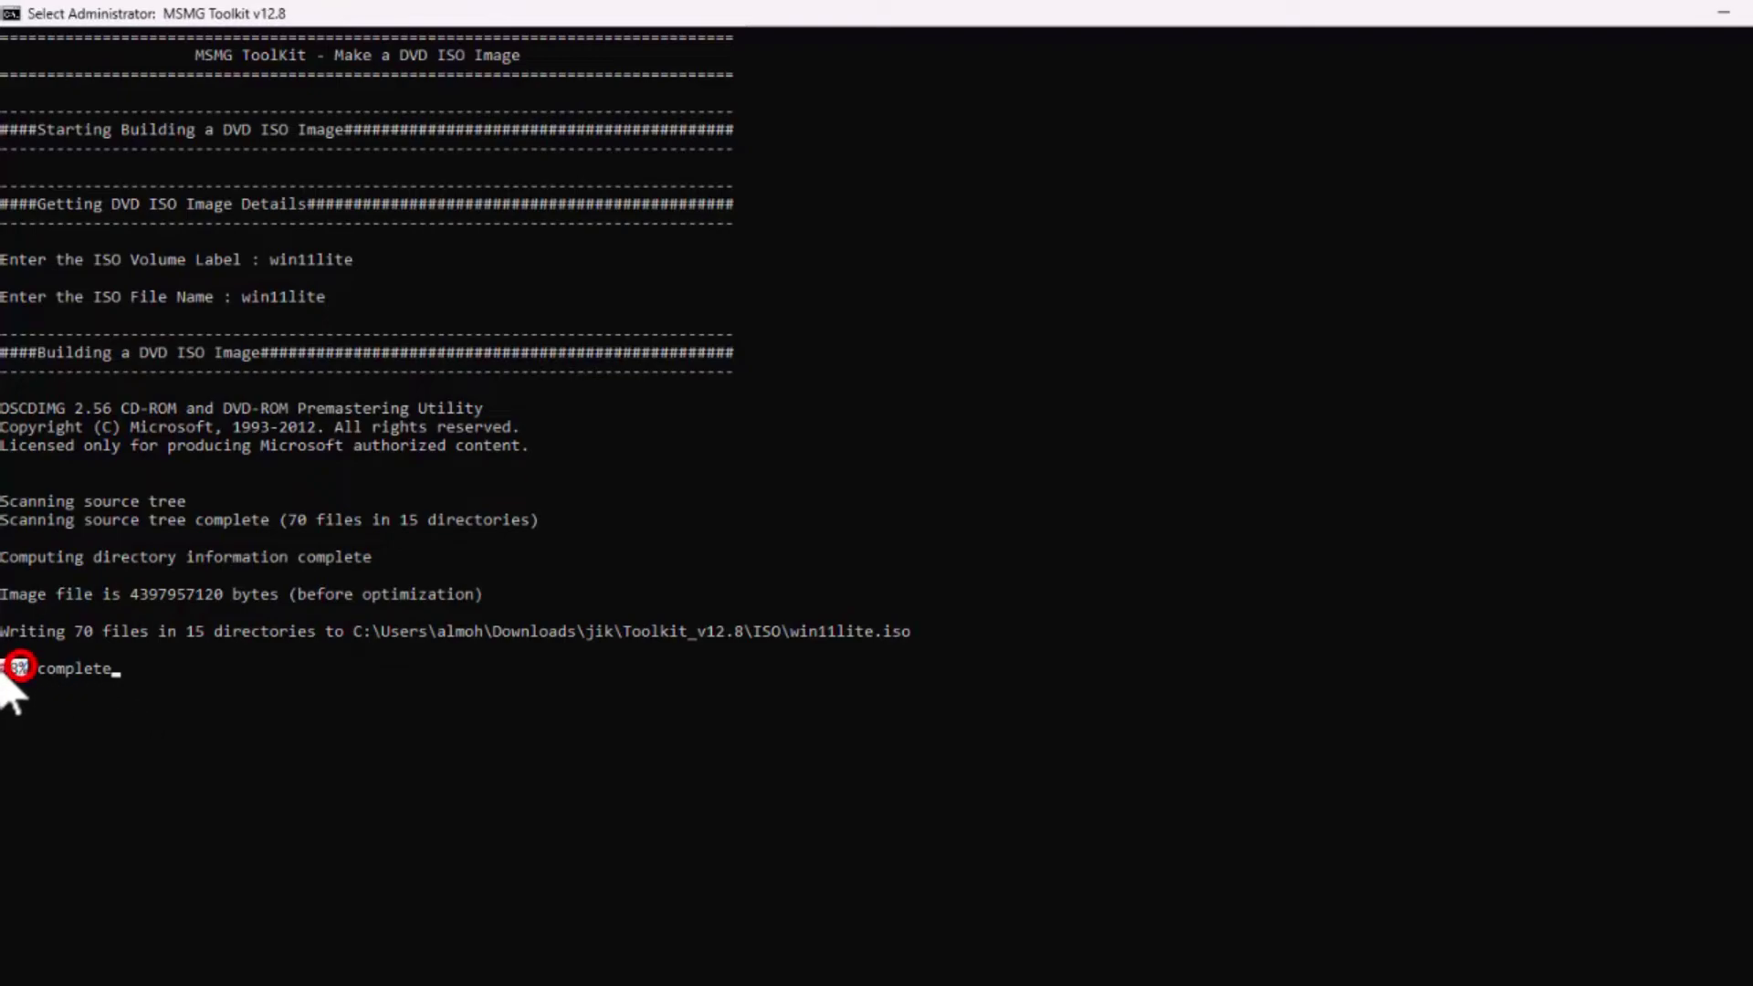
left_click(13, 710)
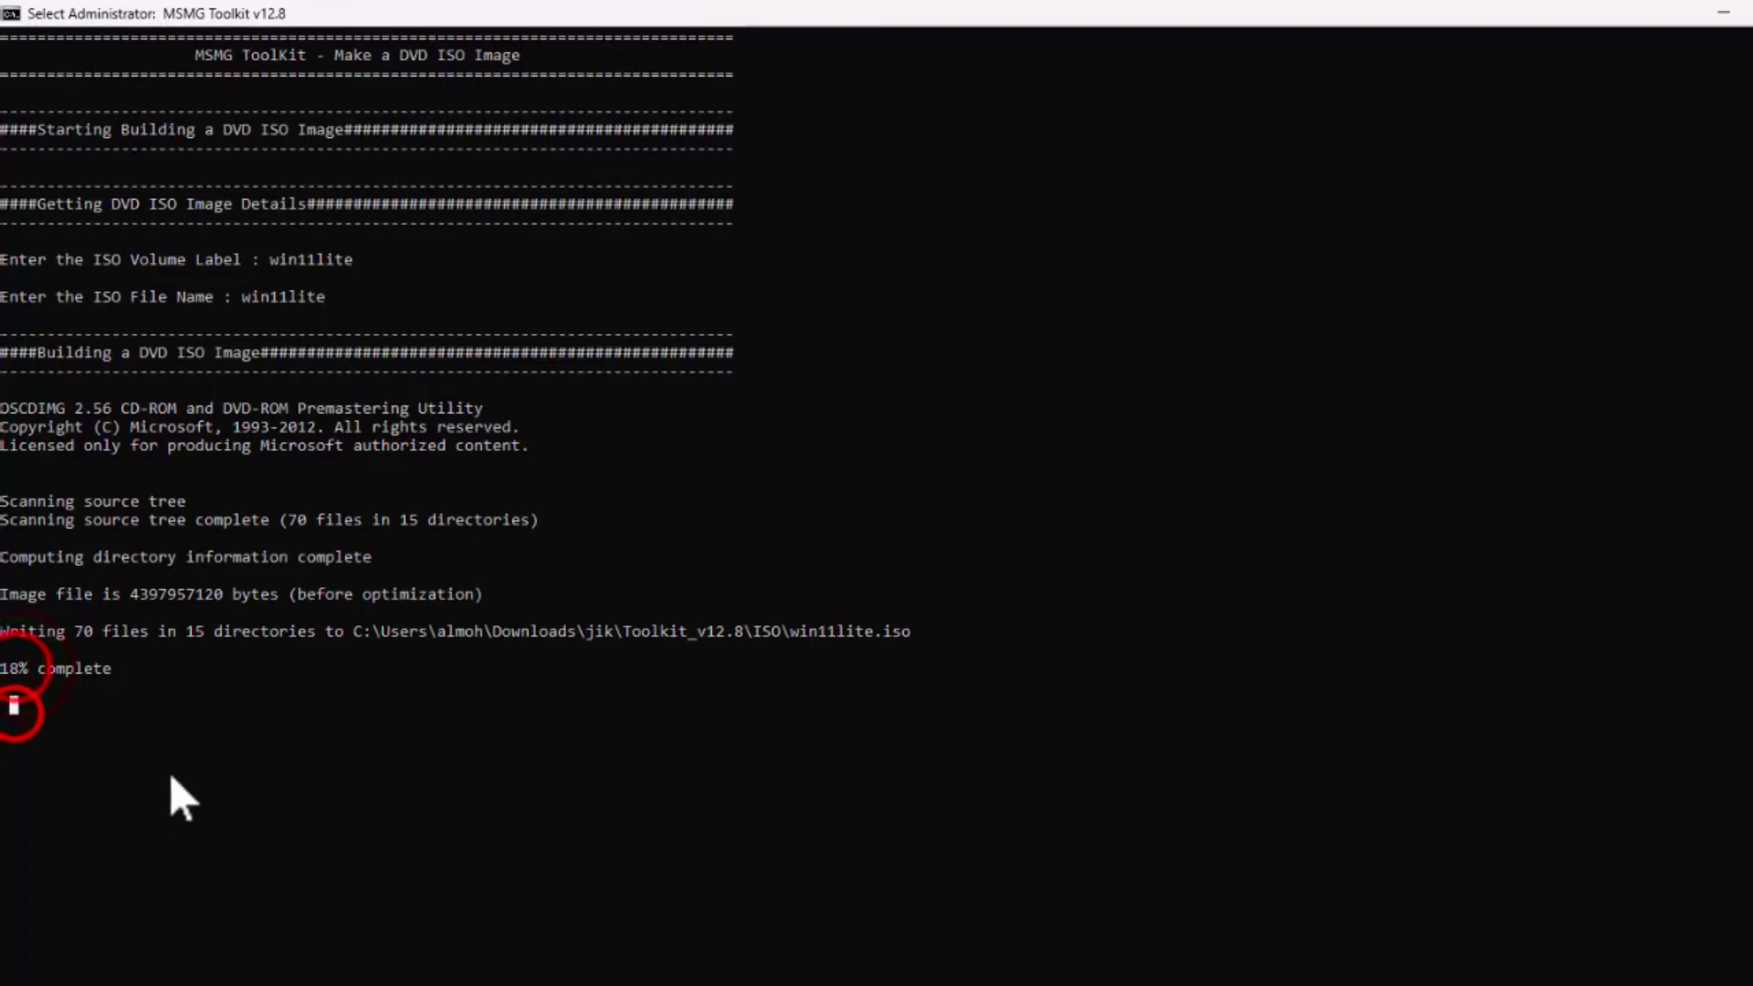
left_click(856, 4)
left_click(715, 685)
left_click(709, 810)
left_click(434, 837)
left_click(187, 791)
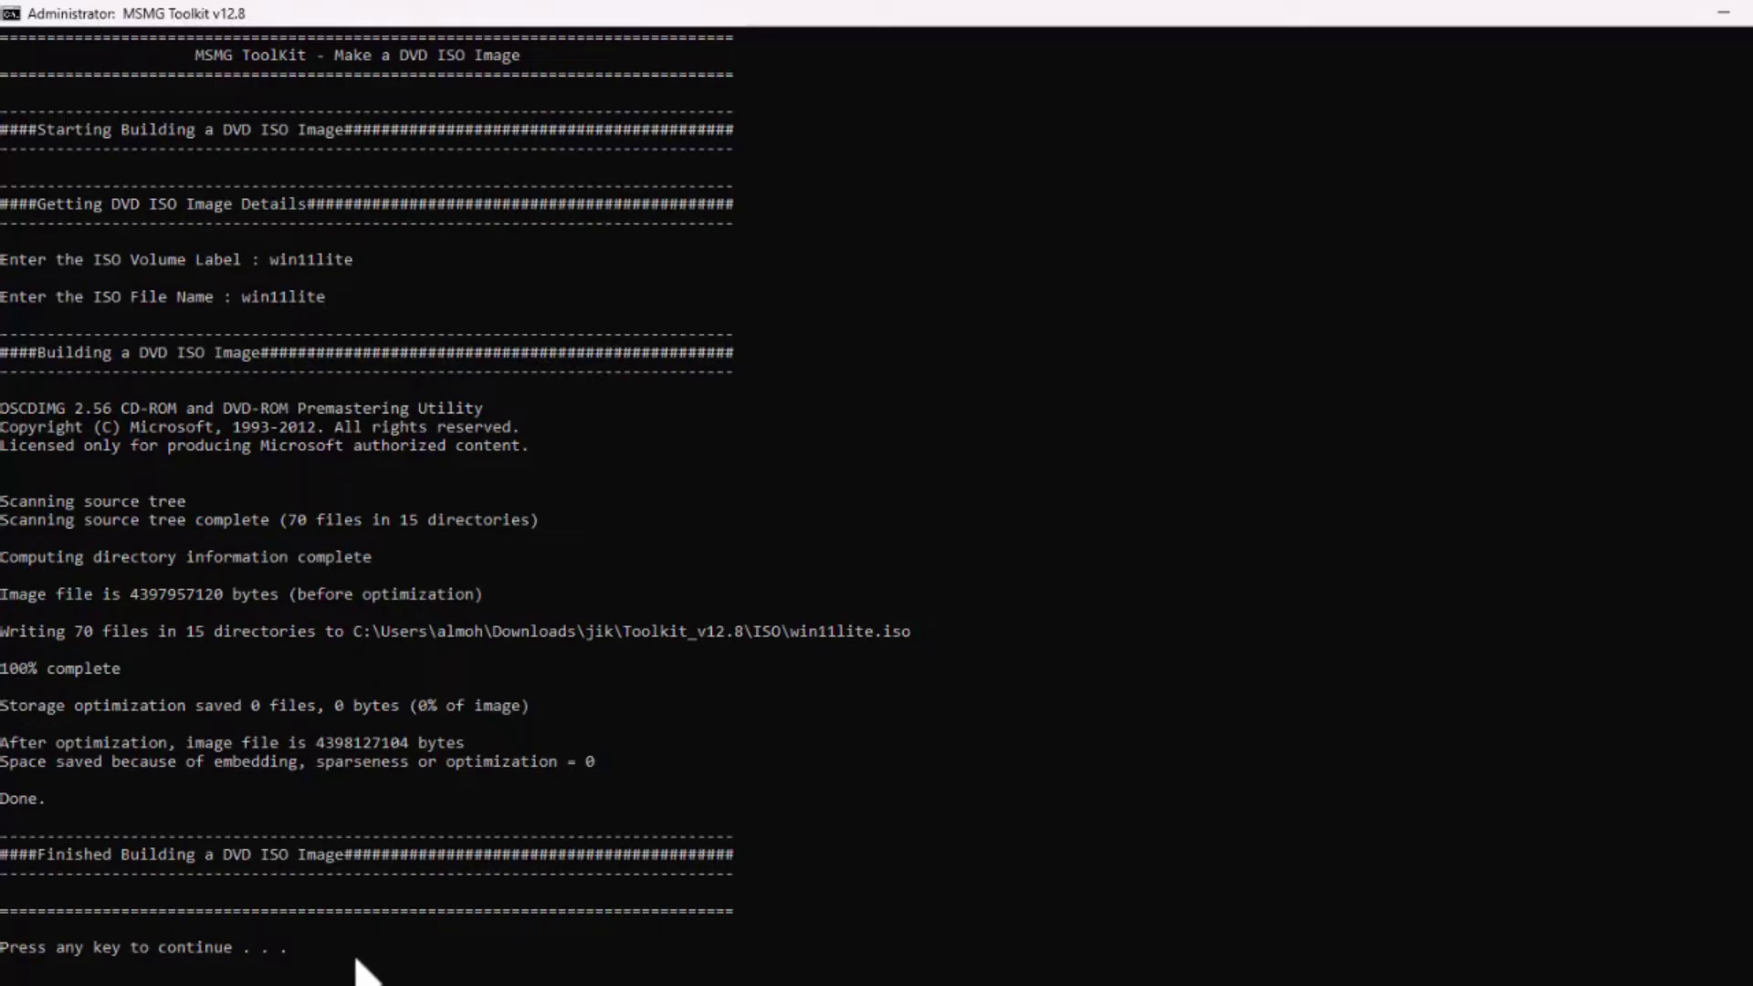
Step: Close the finished ISO build and quit the toolkit, letting its post-cleanup complete
key("Return")
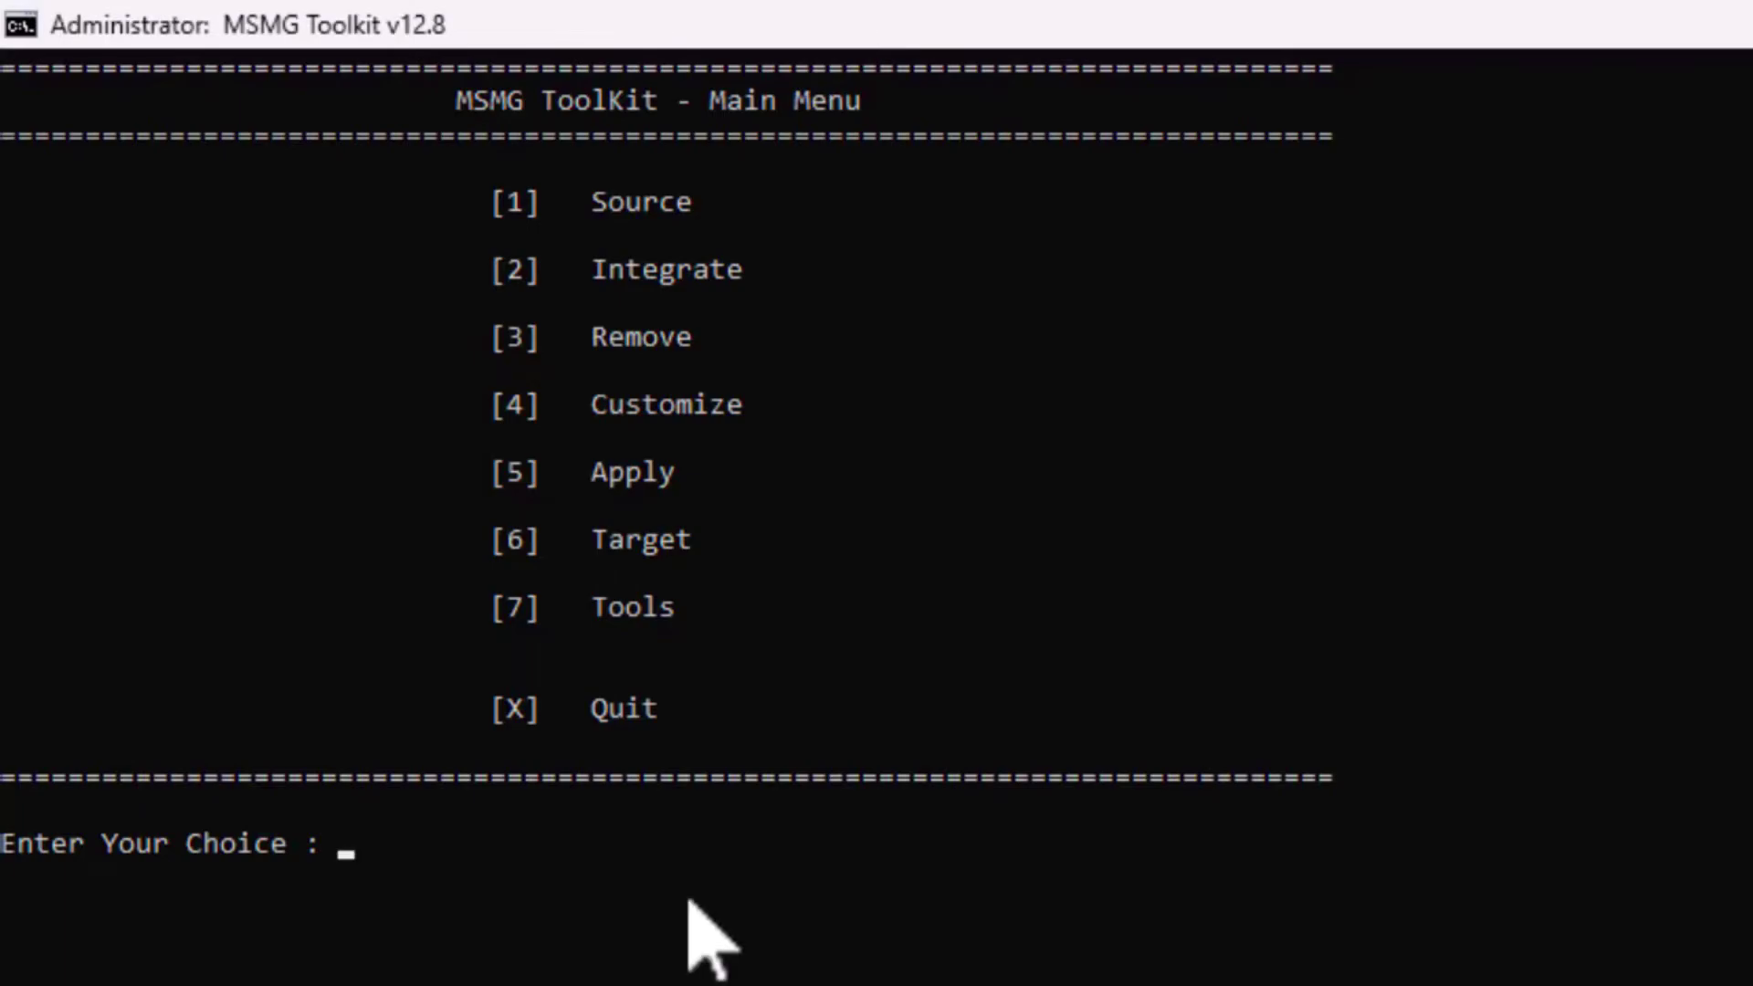
type("X")
key("Return")
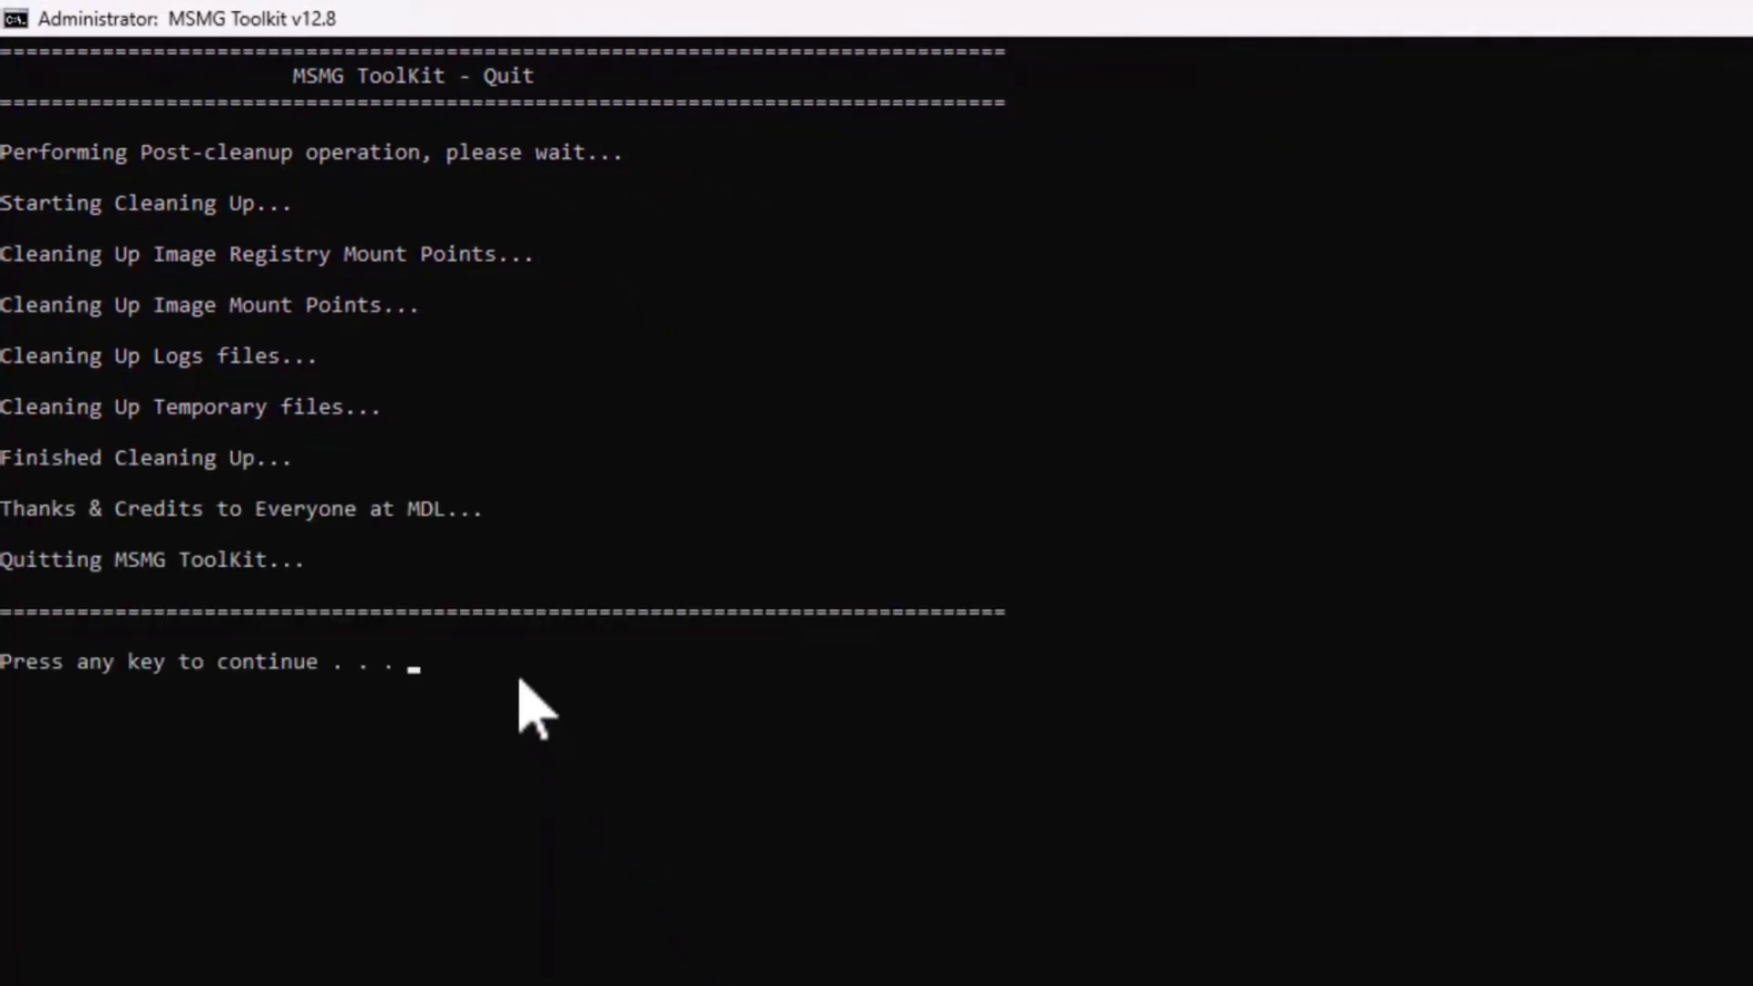
key("Return")
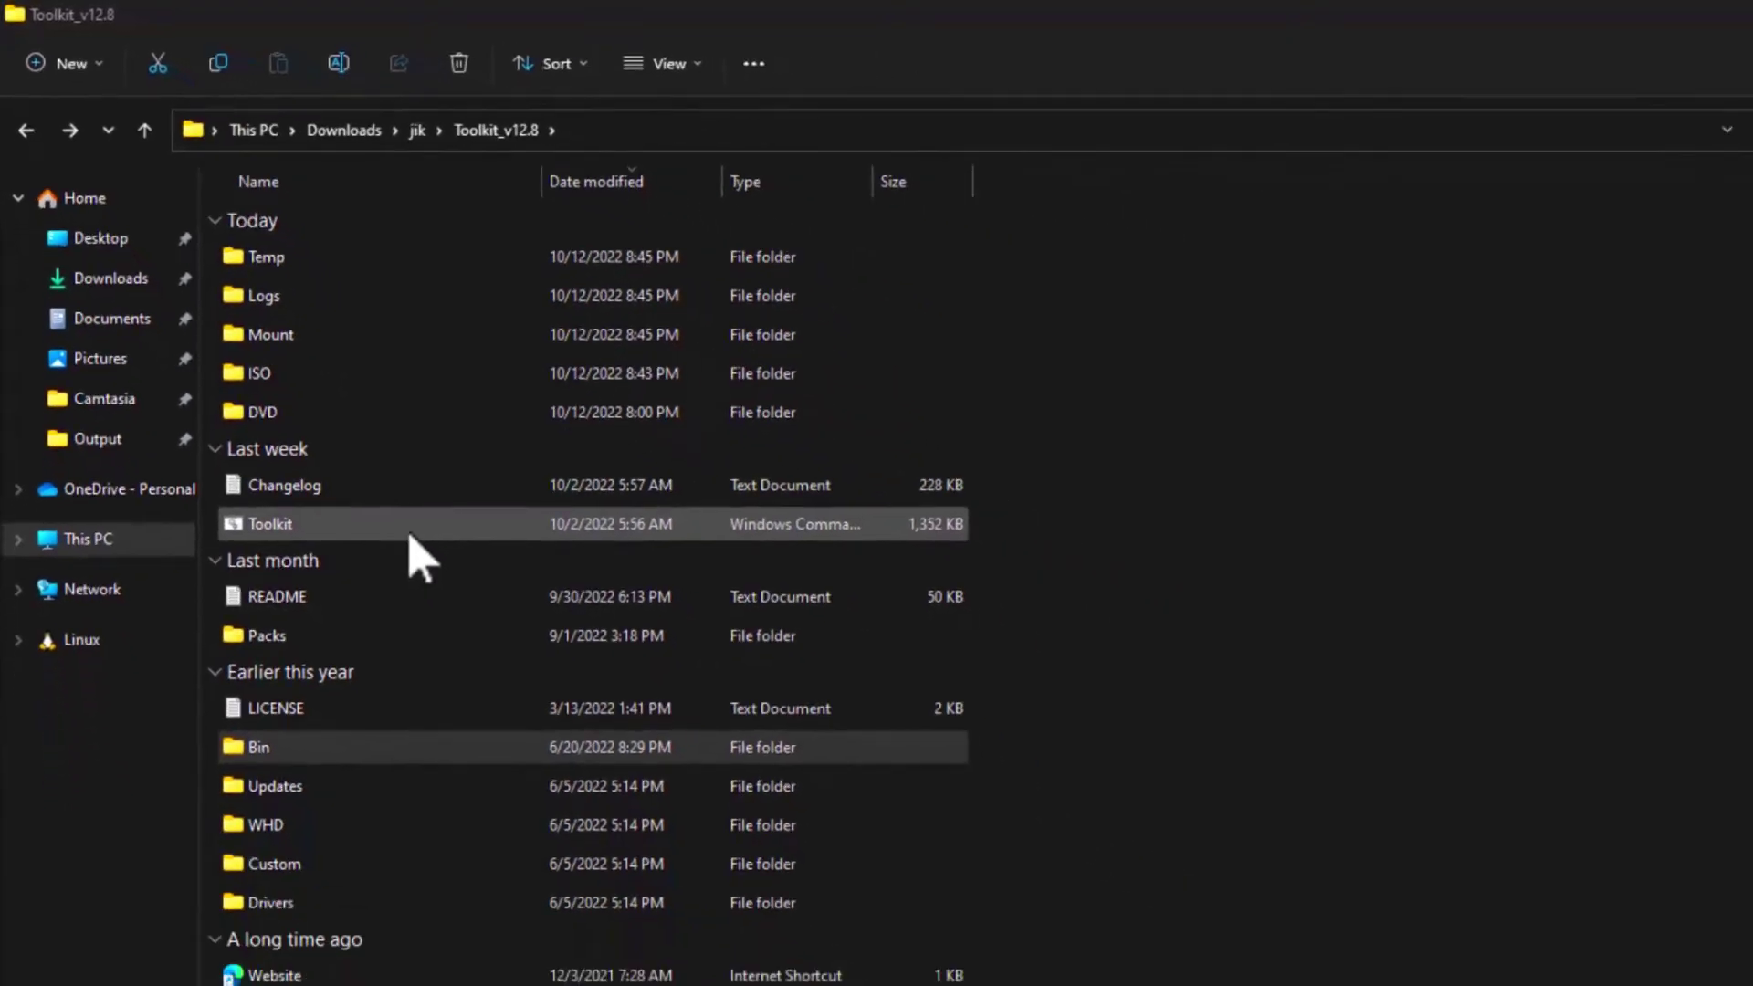
Step: Open the ISO folder in Toolkit_v12.8, show its contents as large icons and select the win11lite file
left_click(977, 348)
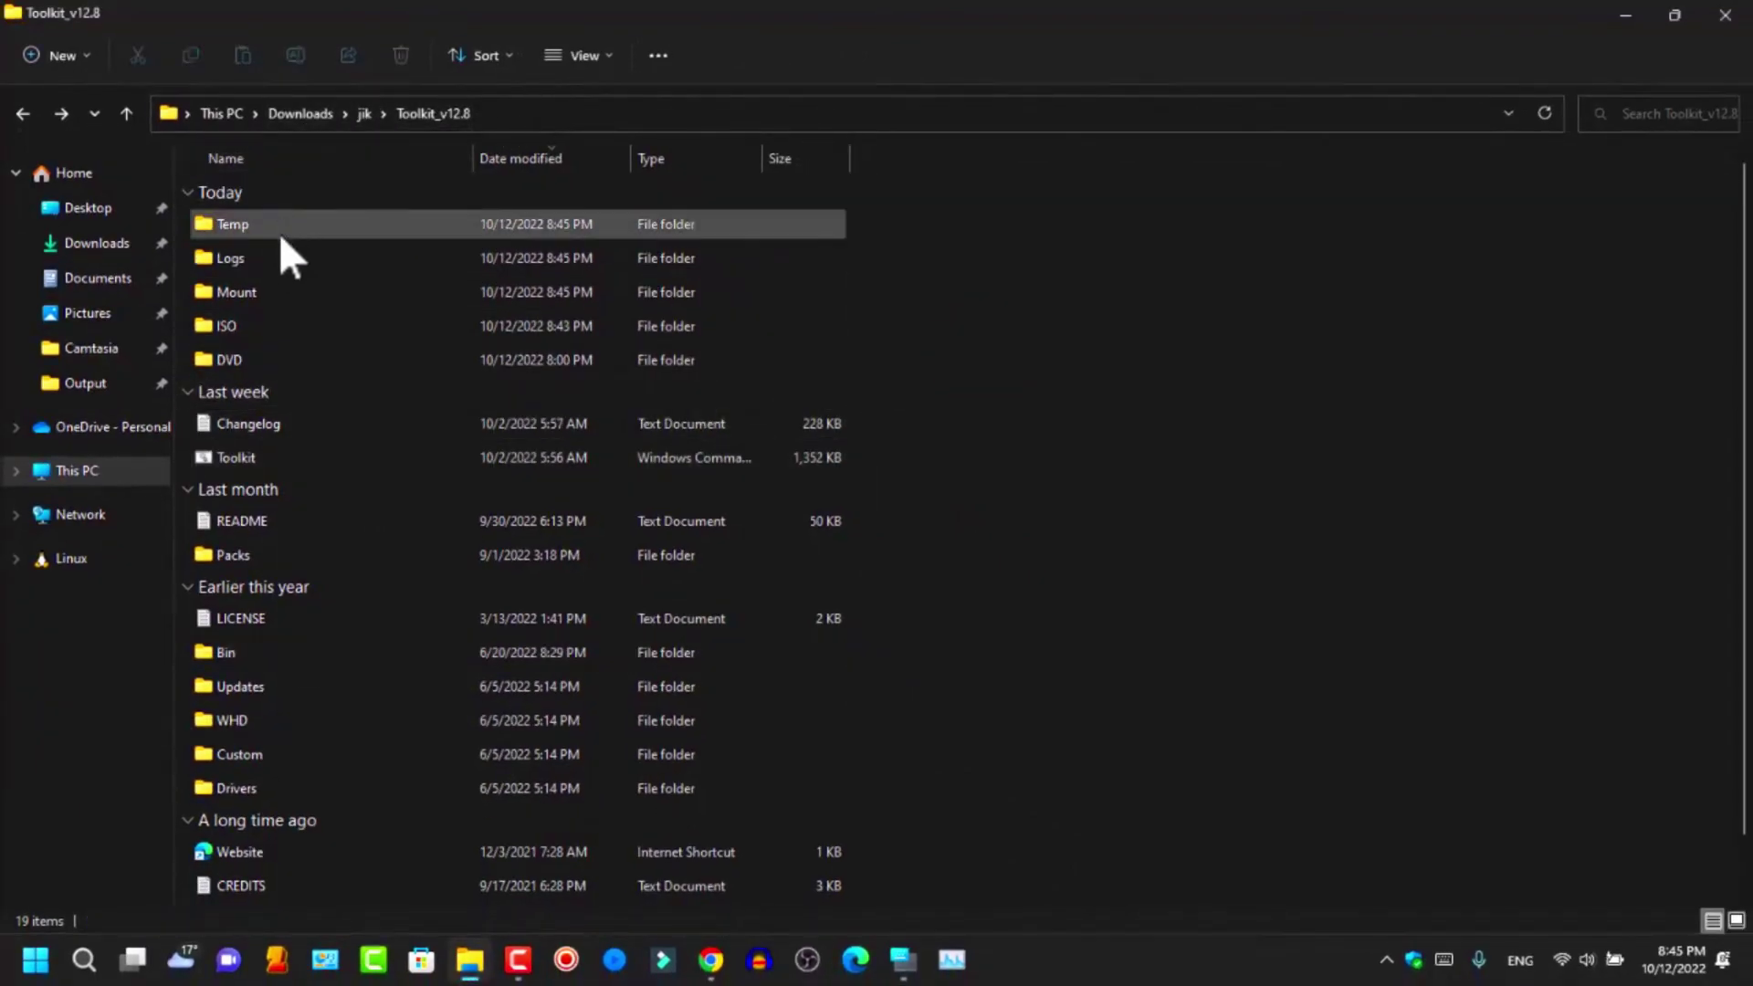
mouse_move(221, 327)
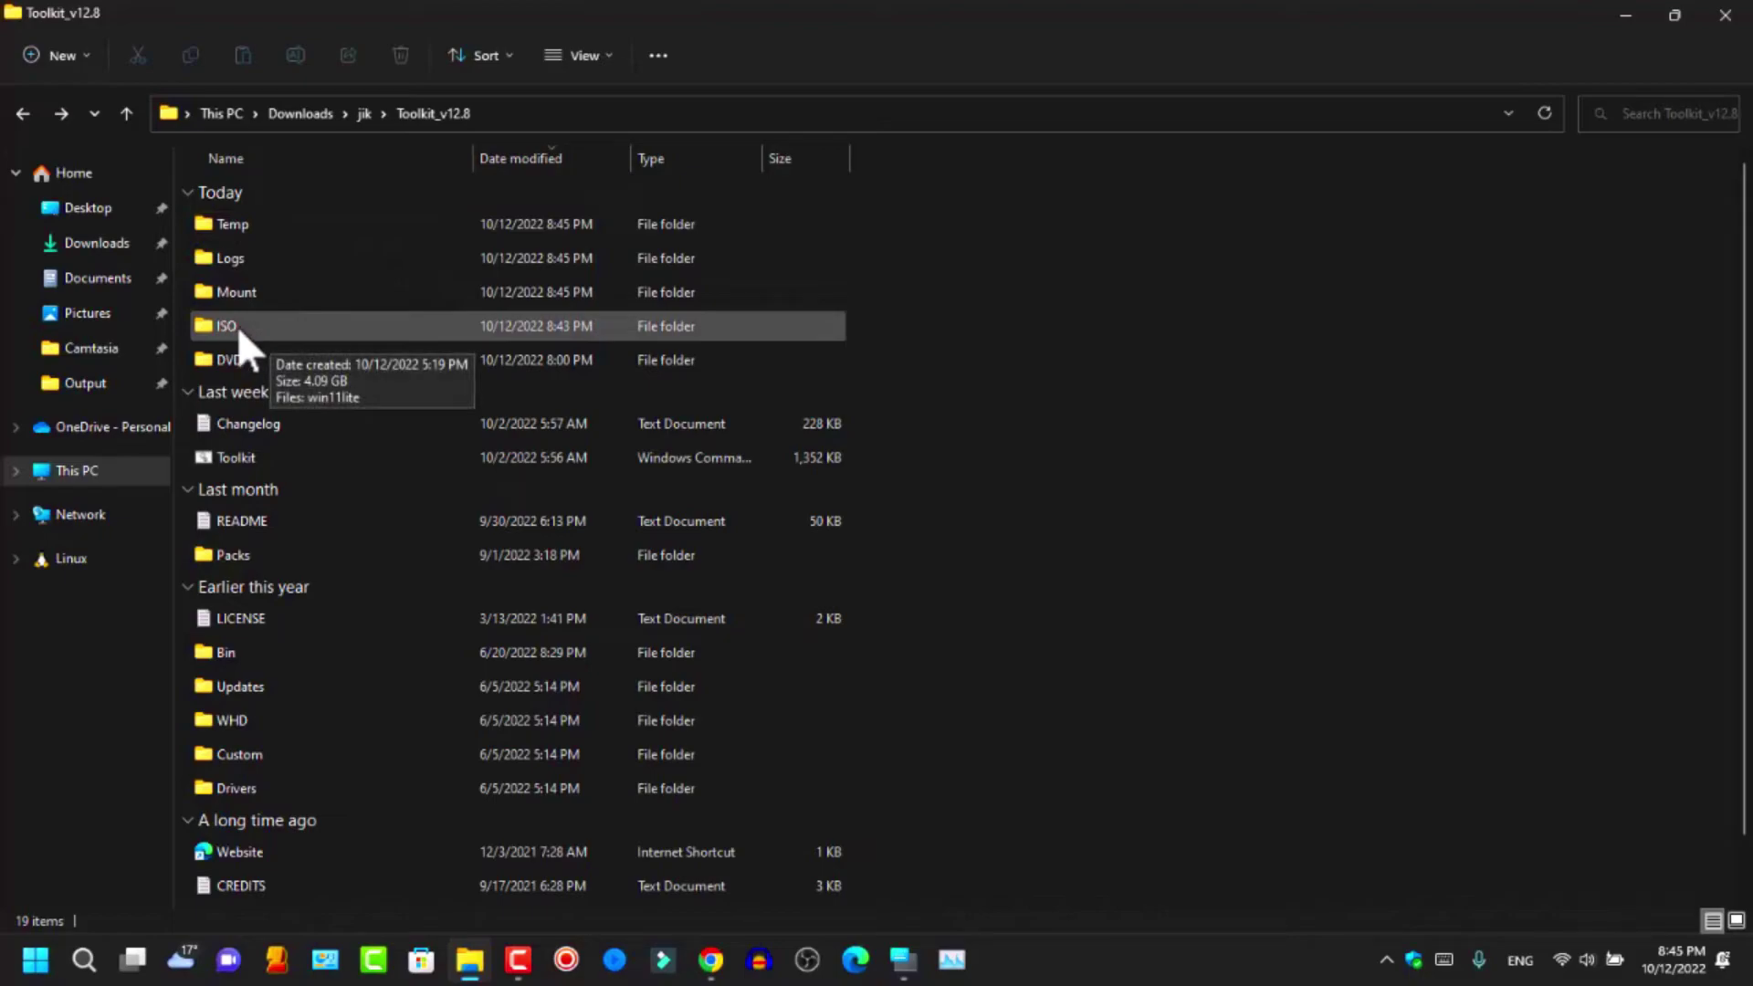
double_click(237, 326)
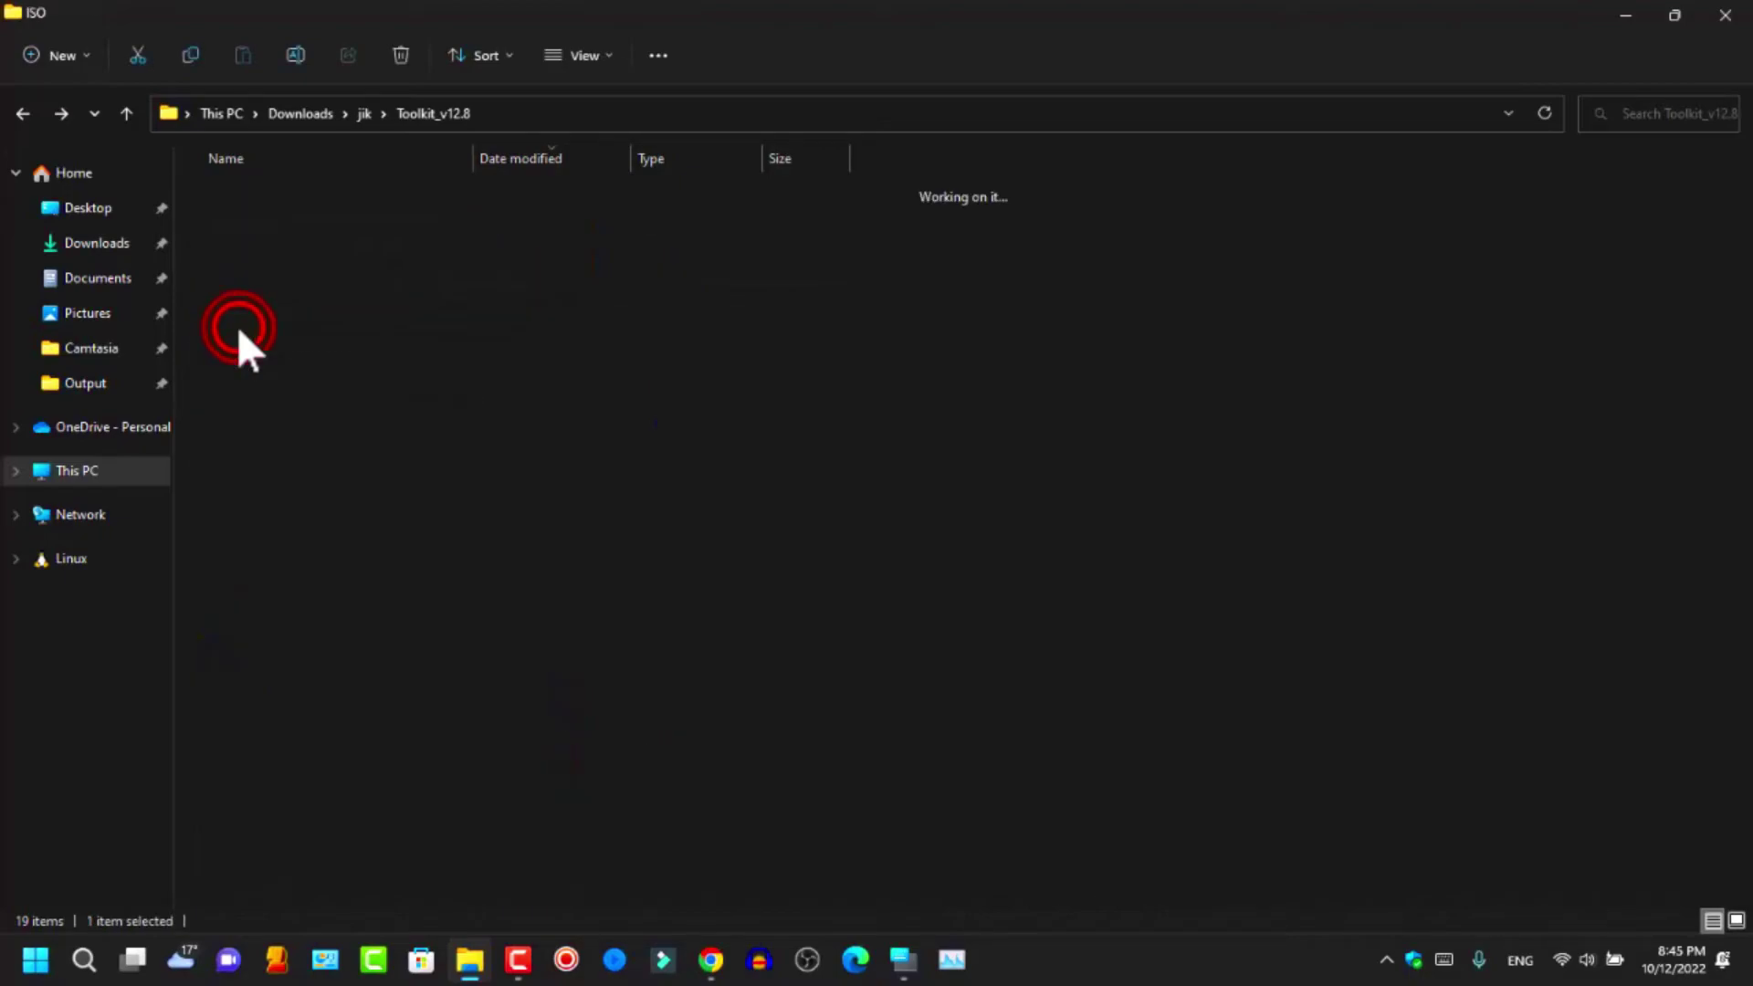
right_click(363, 347)
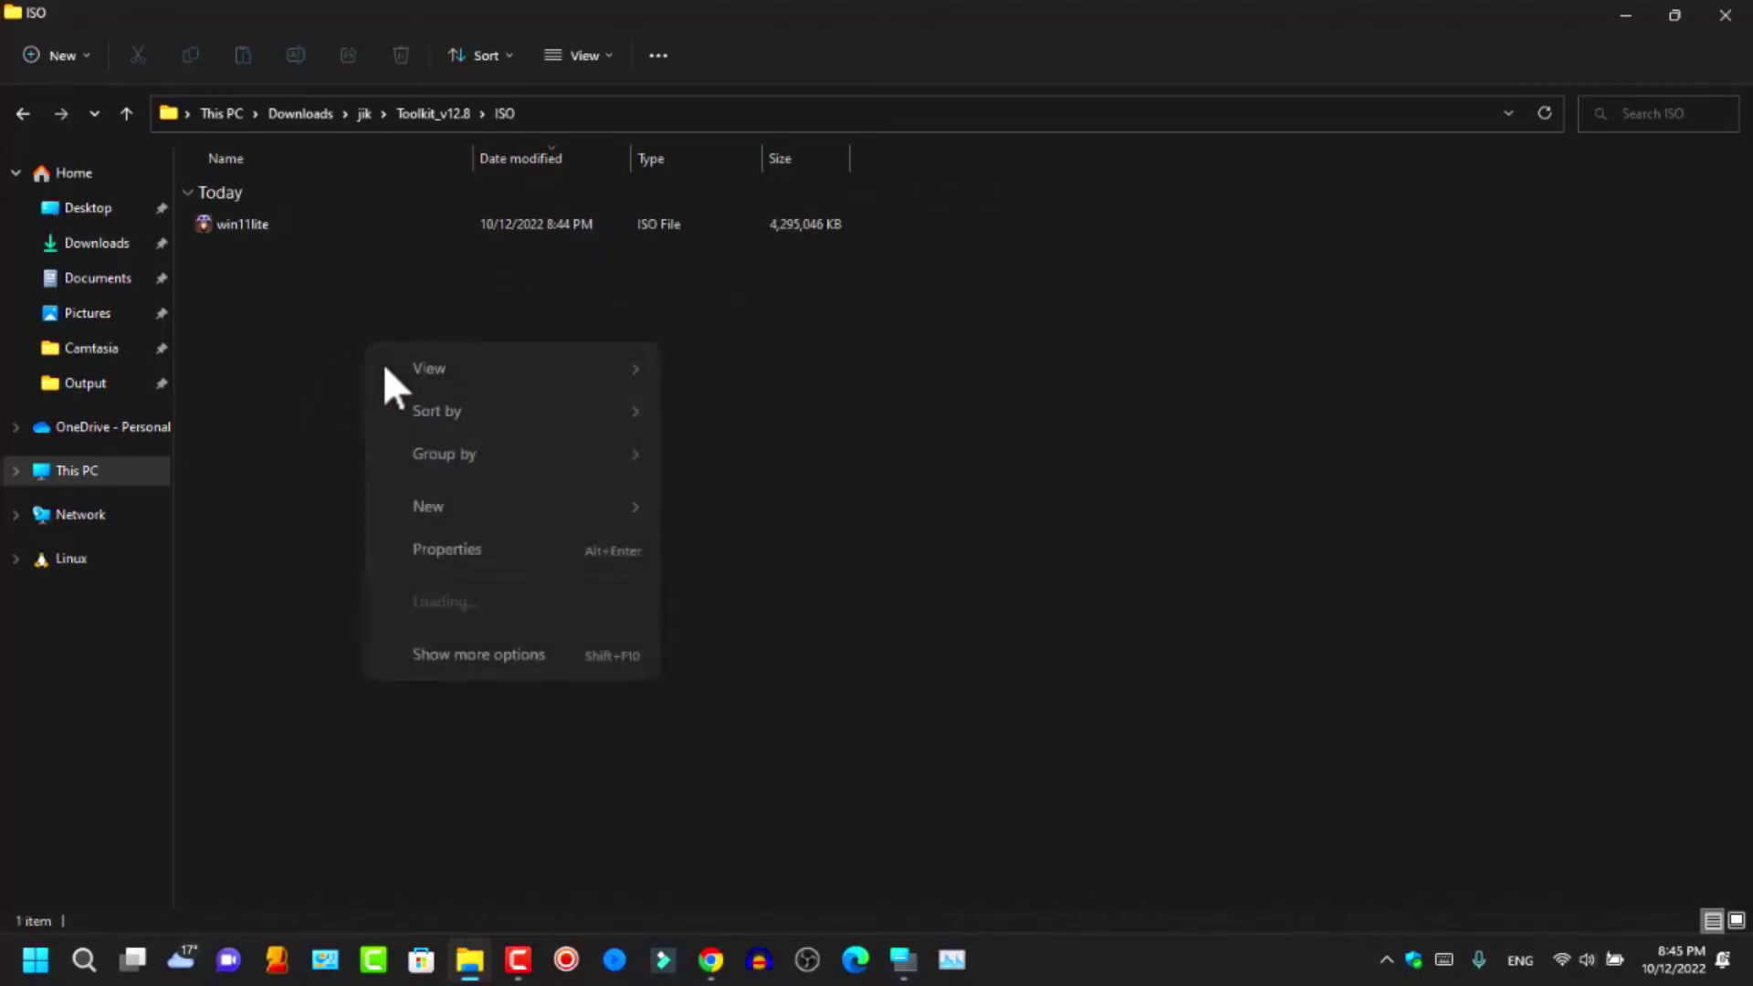
mouse_move(402, 365)
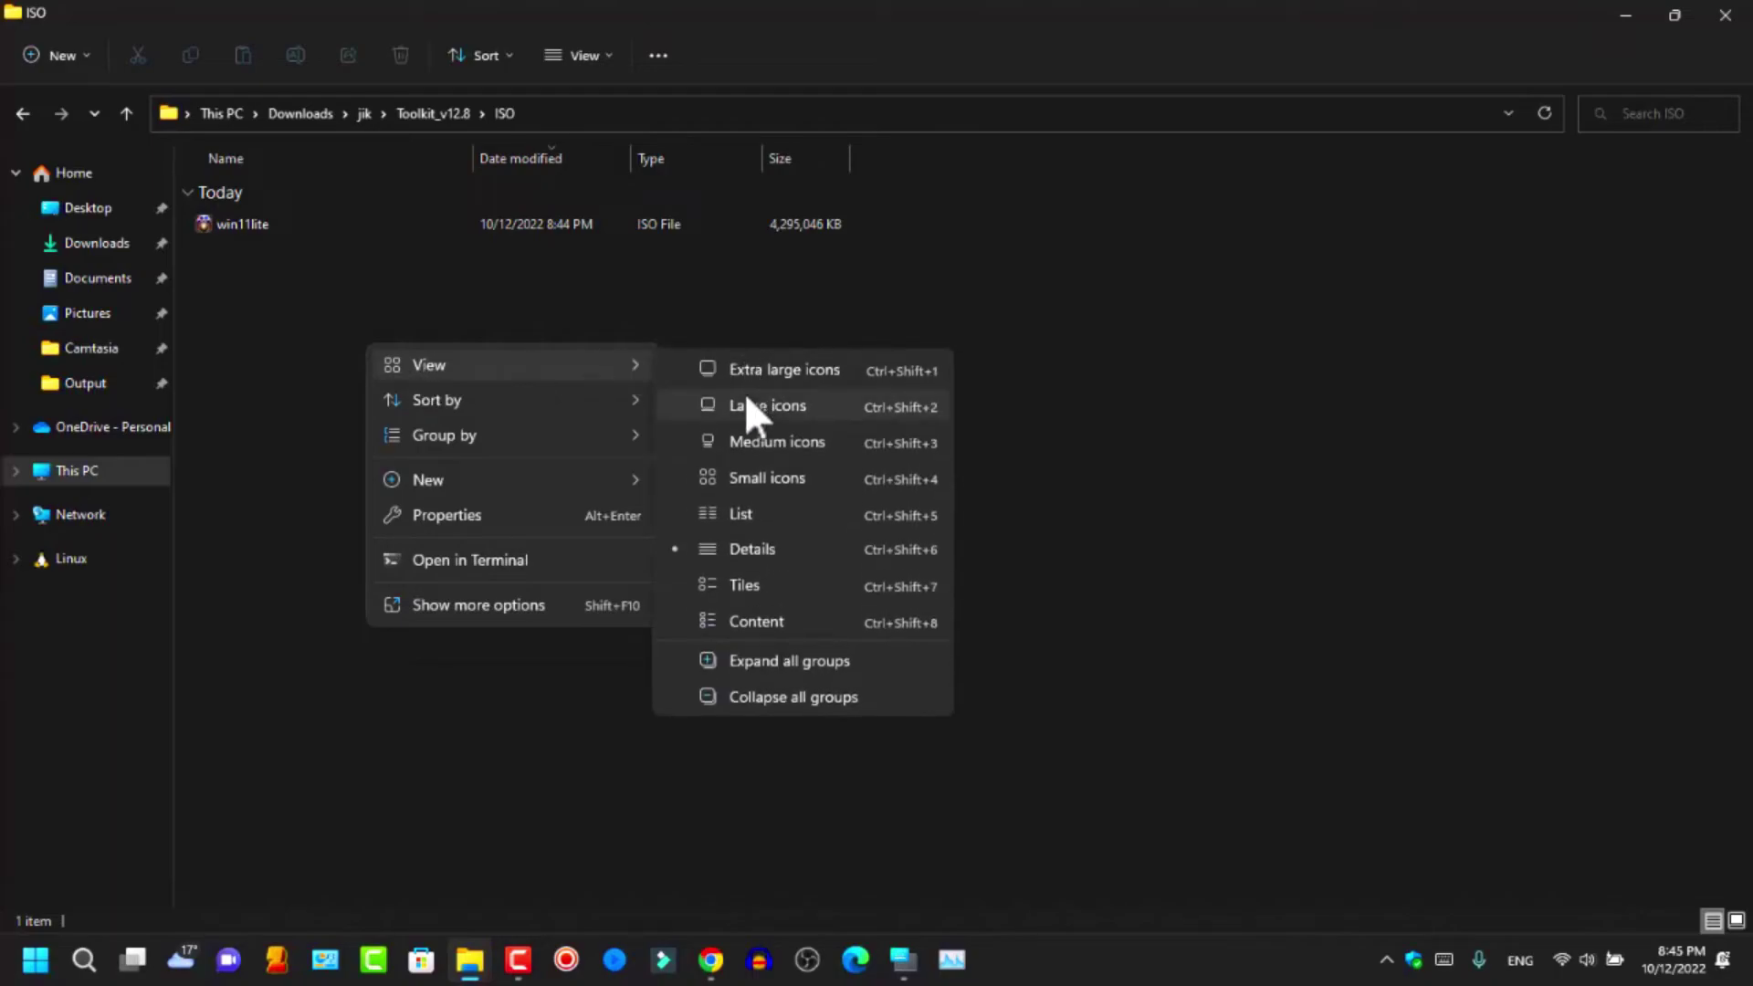
left_click(747, 402)
left_click(287, 287)
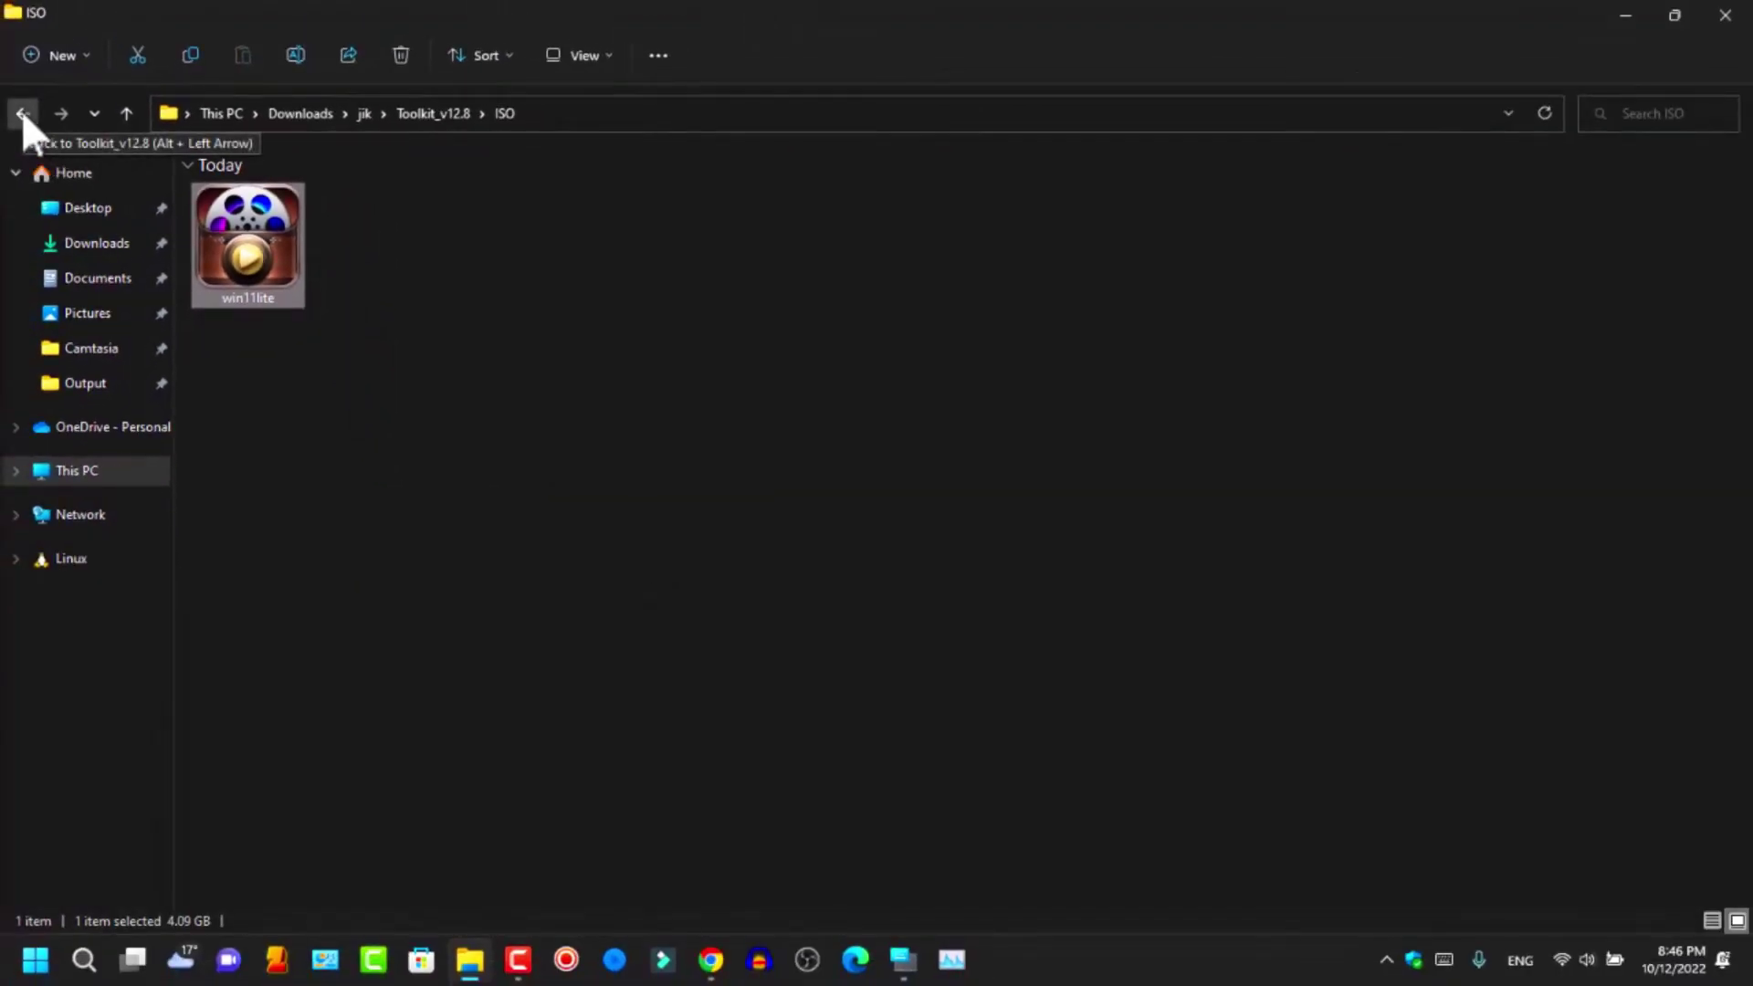
Step: Go to the jik folder in Downloads and check the file size of the original Win11_22H2_English_x64 ISO
left_click(100, 242)
double_click(244, 243)
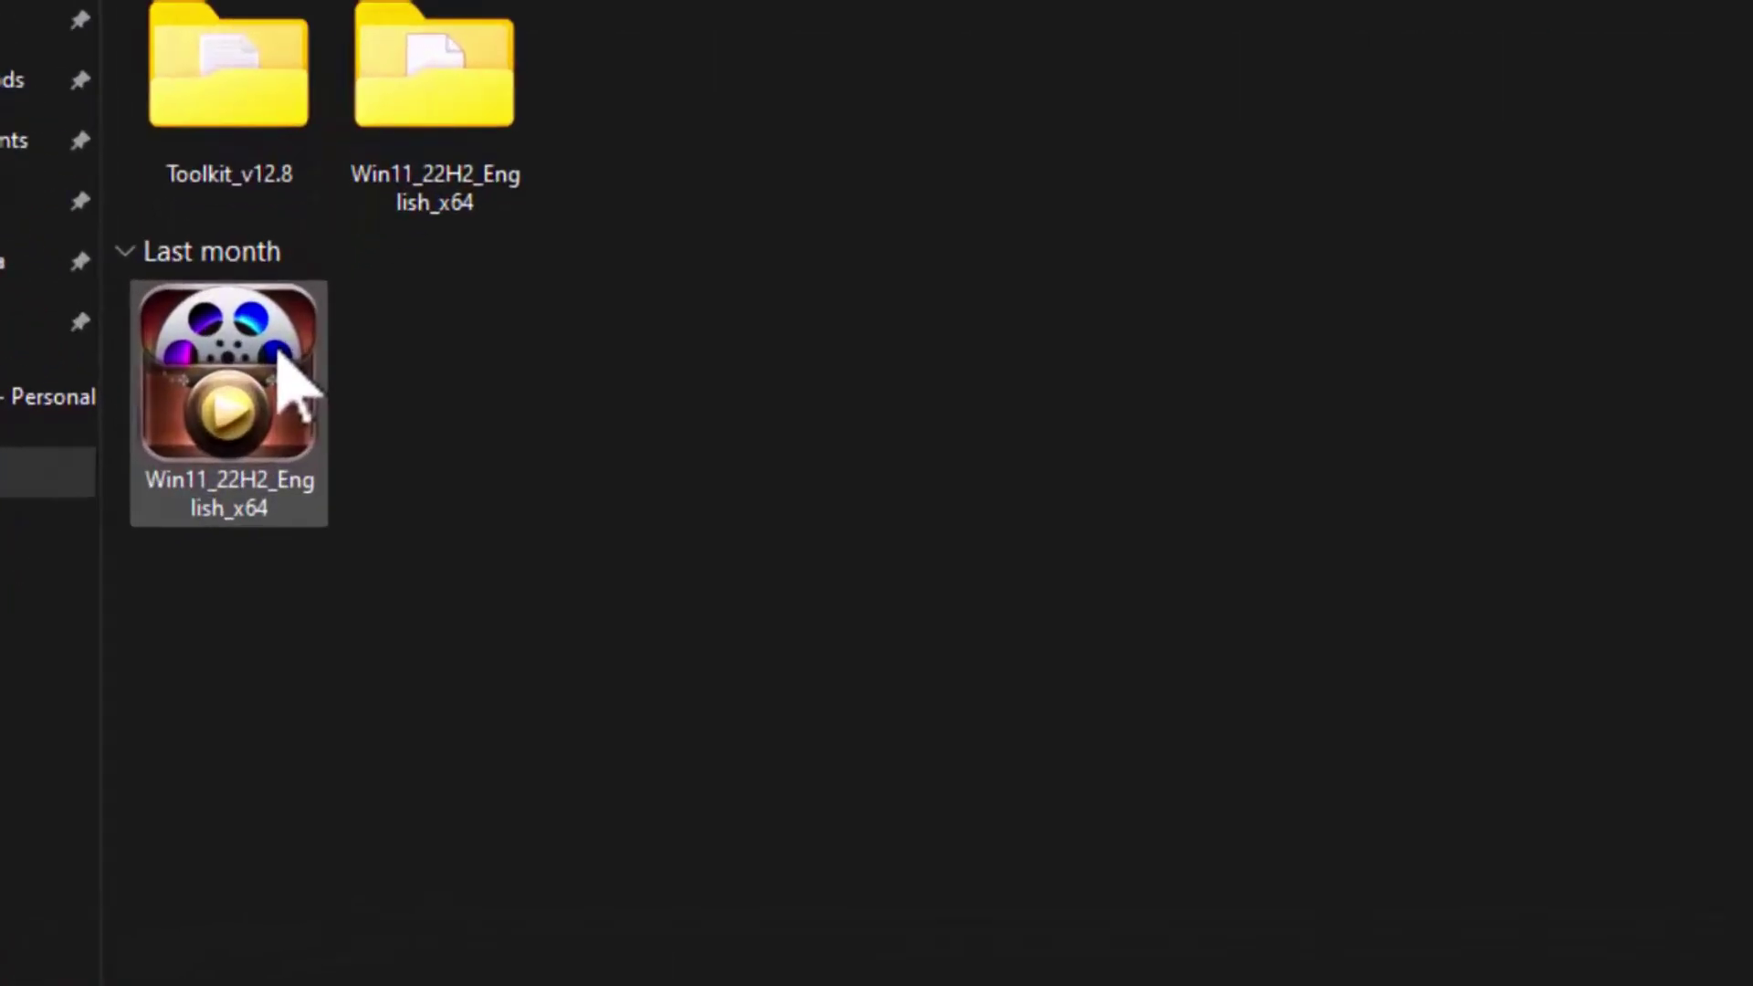
mouse_move(277, 354)
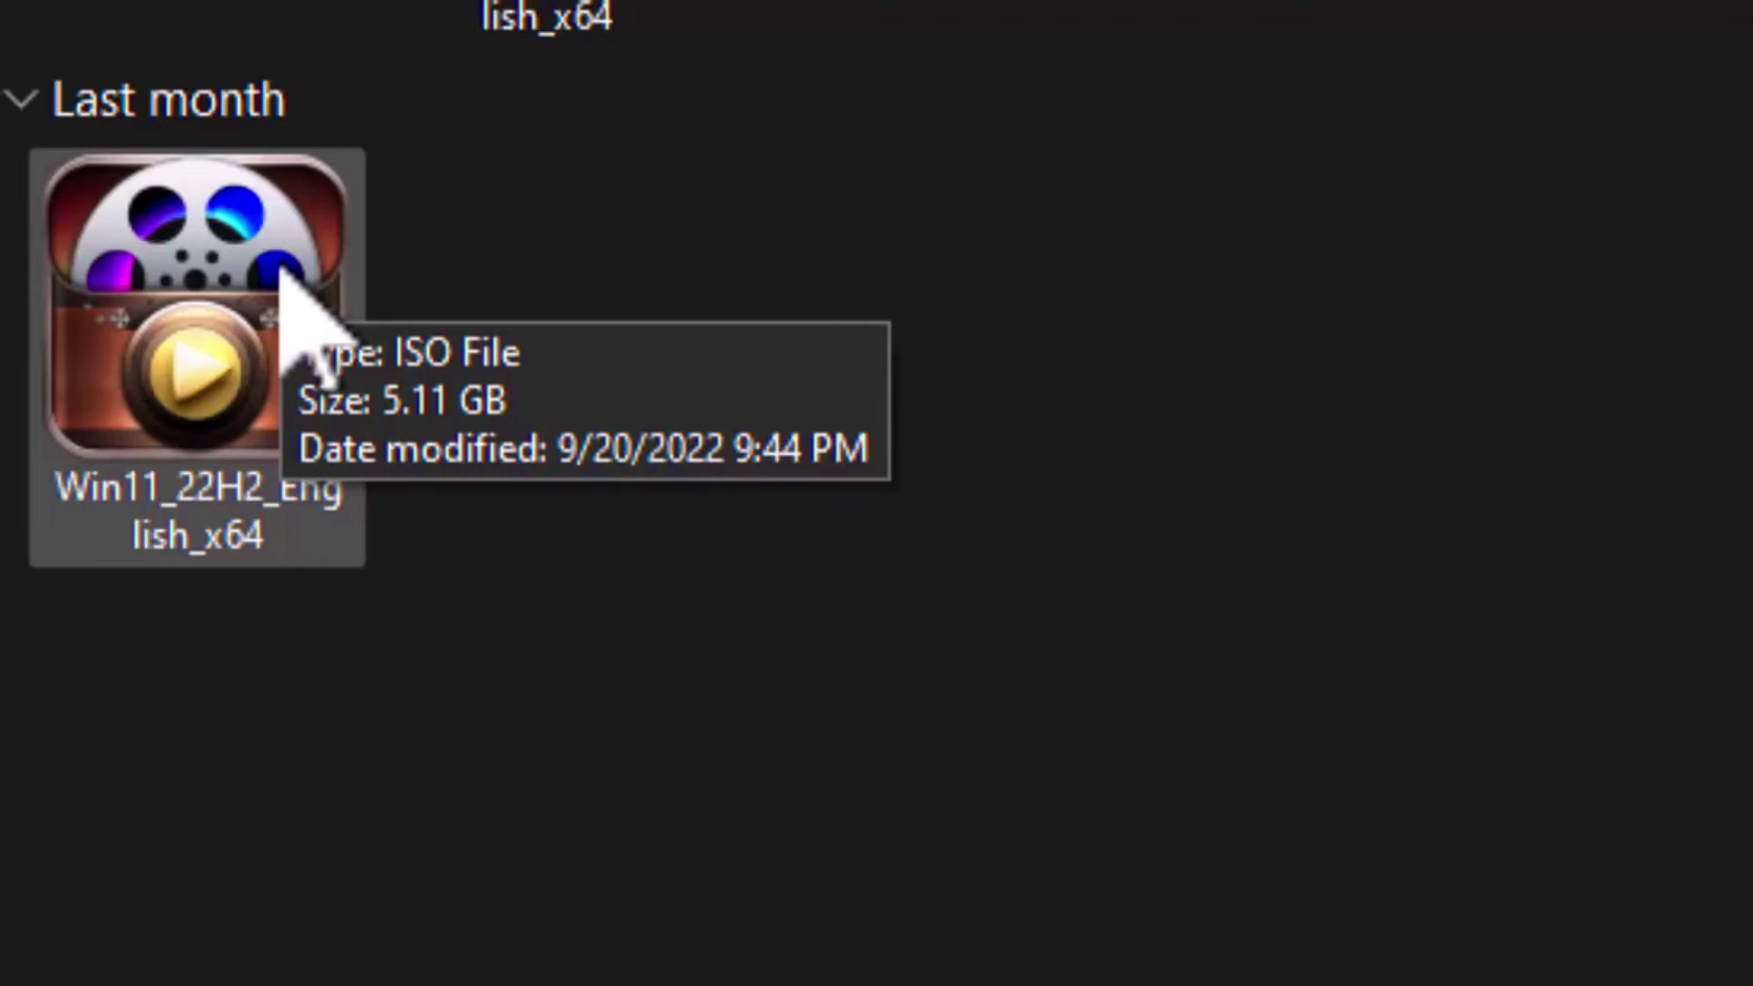
left_click_drag(823, 227, 279, 463)
left_click(758, 331)
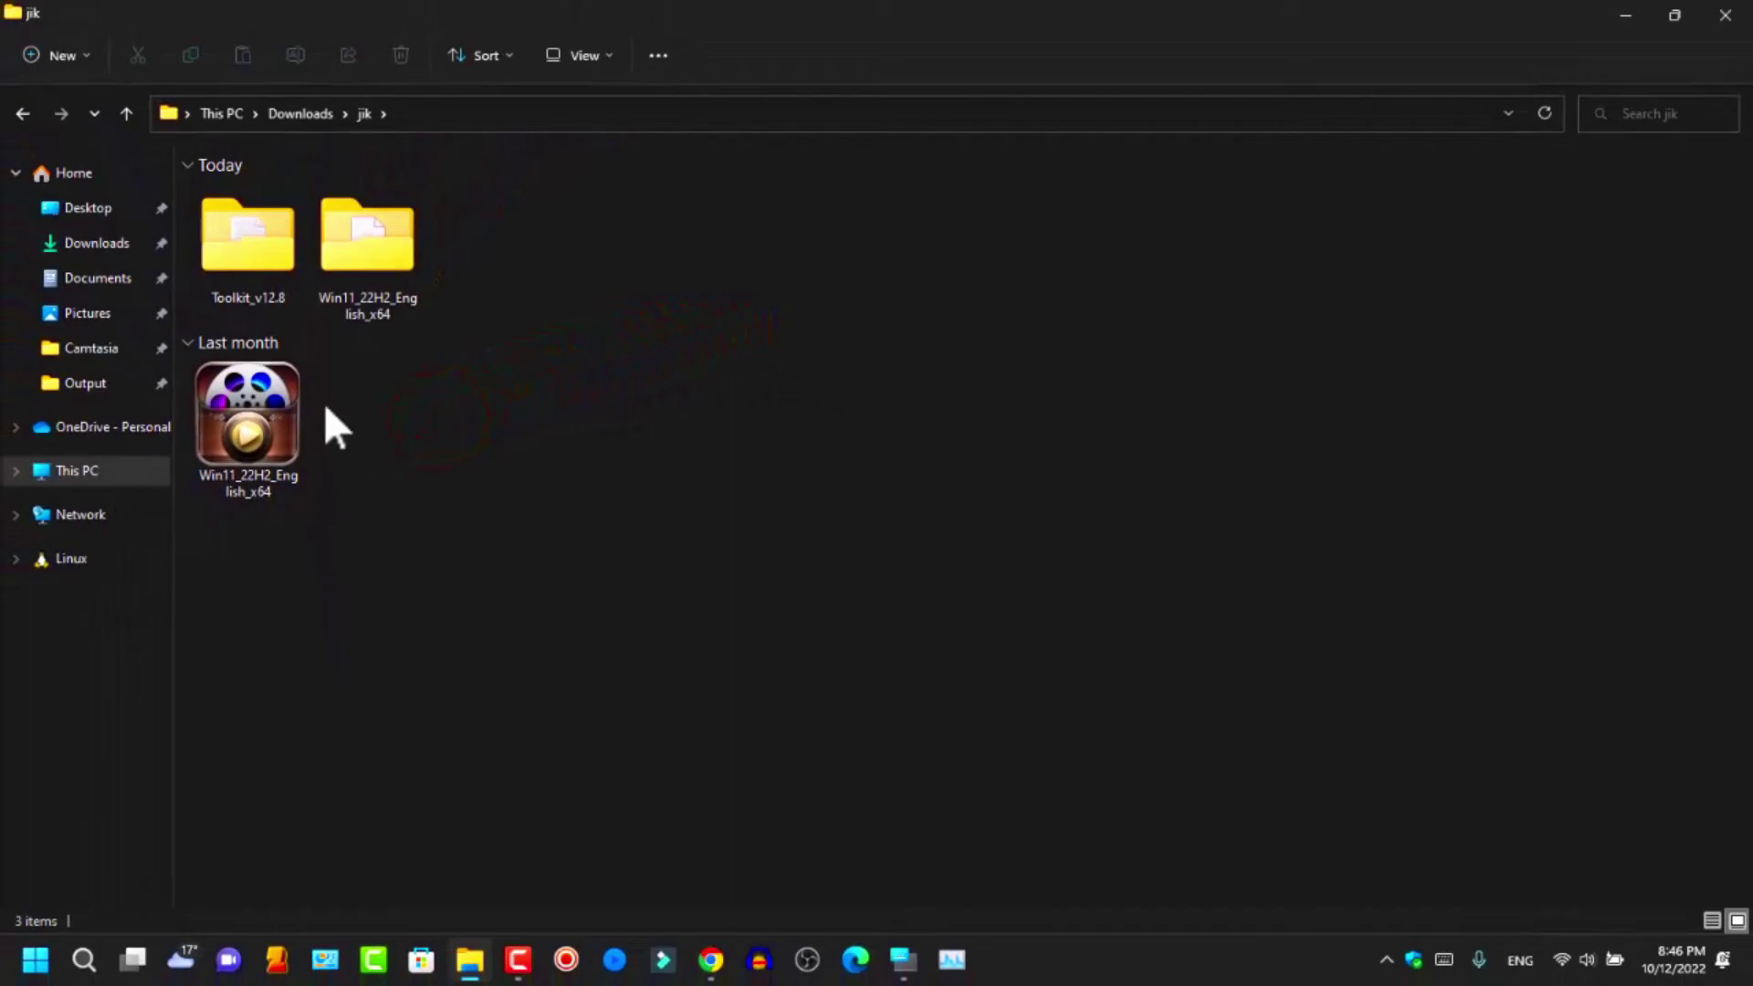
Step: Reopen the ISO folder inside Toolkit_v12.8 and select win11lite to check its size
double_click(243, 254)
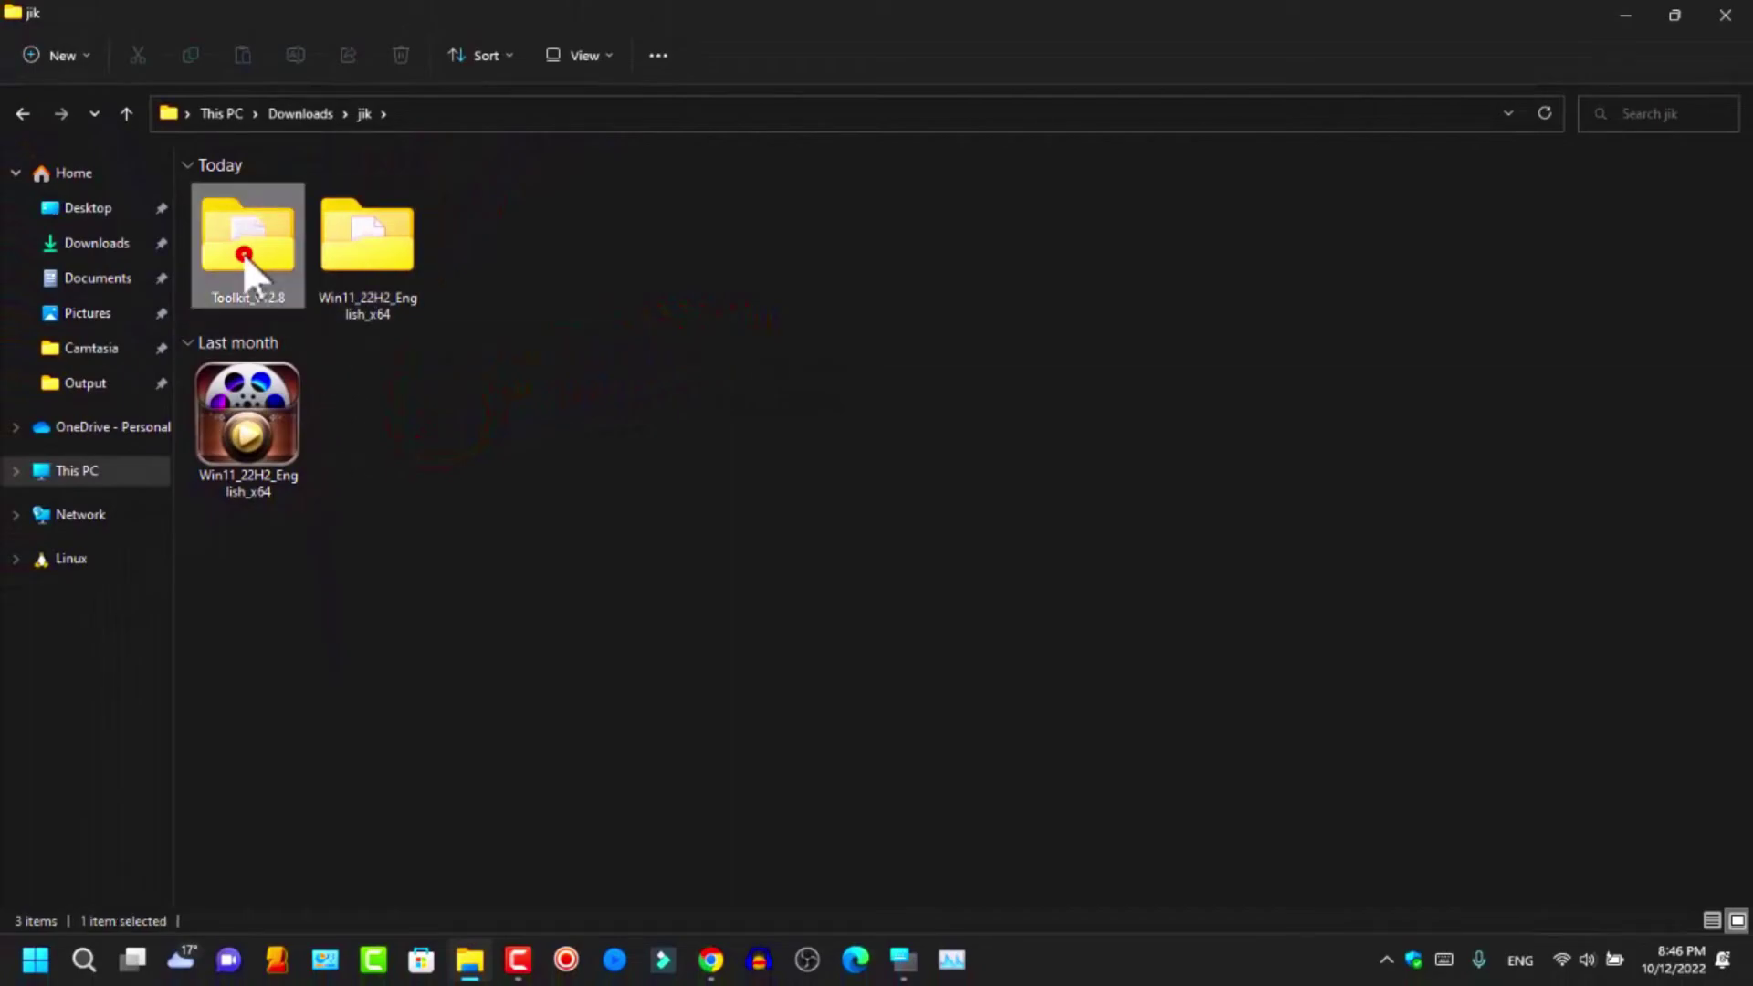
double_click(241, 316)
left_click(260, 287)
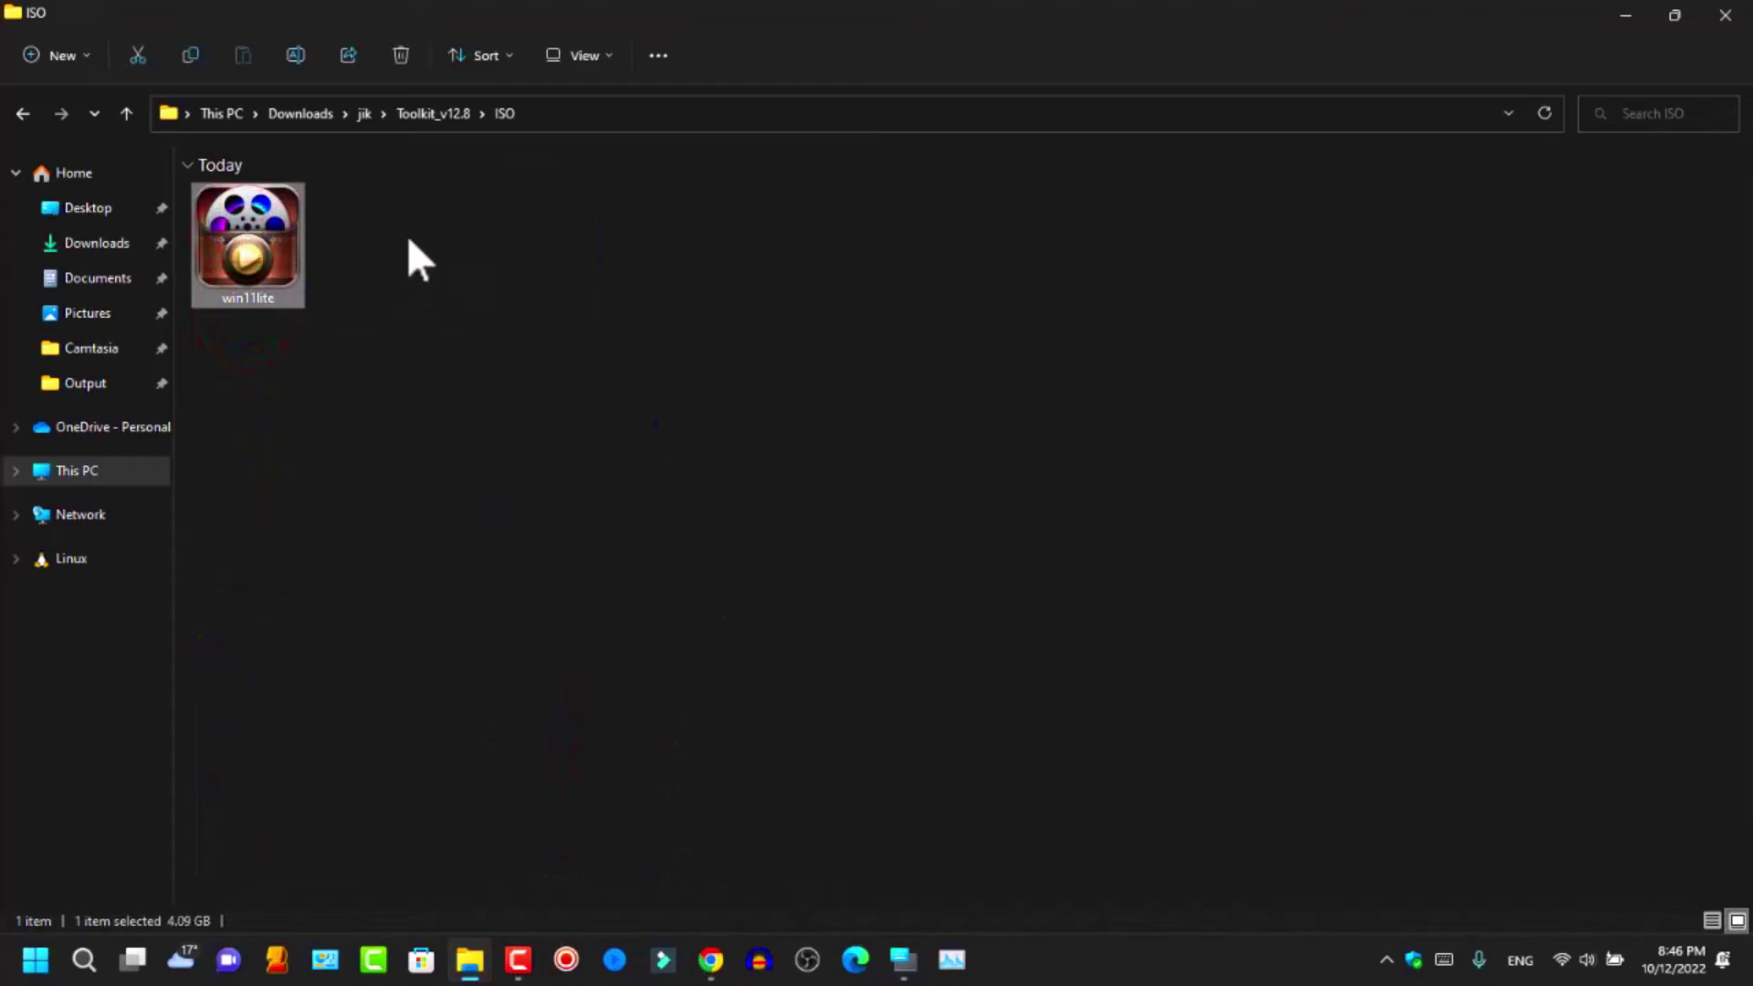
left_click_drag(430, 243, 274, 347)
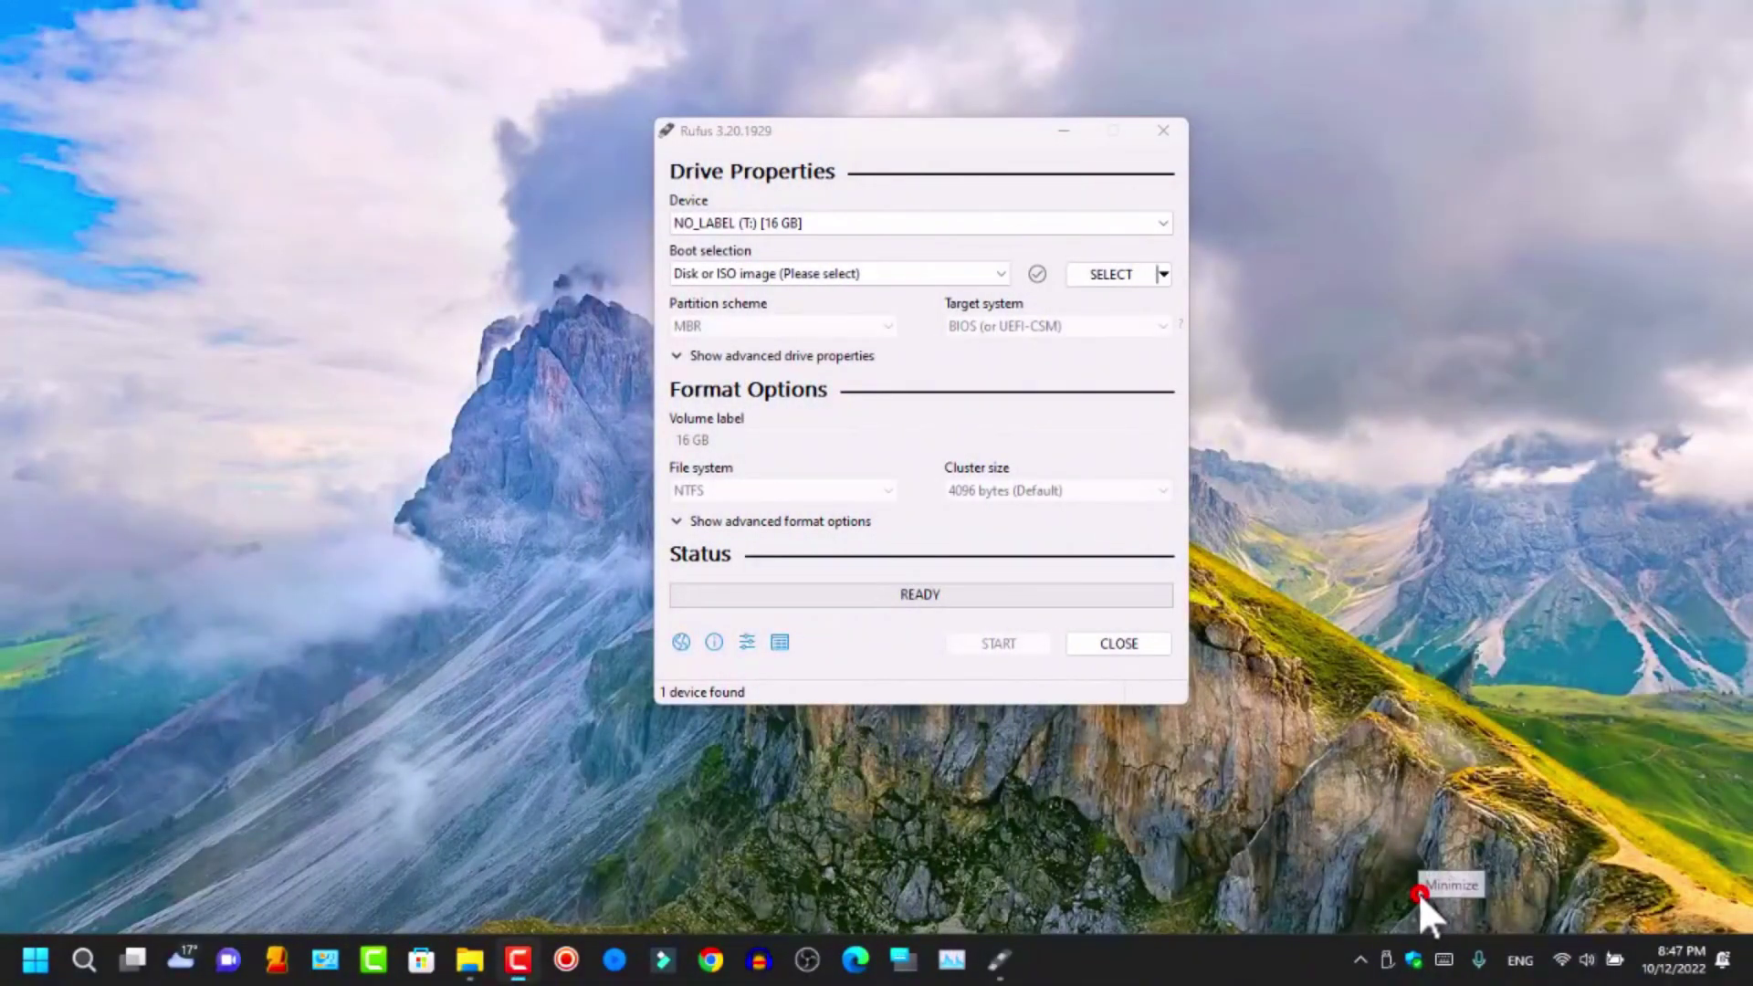
Step: In Rufus, load the win11lite ISO from the ISO folder of Toolkit_v12.8 as the boot image for the 16 GB T: drive
left_click_drag(776, 129, 735, 134)
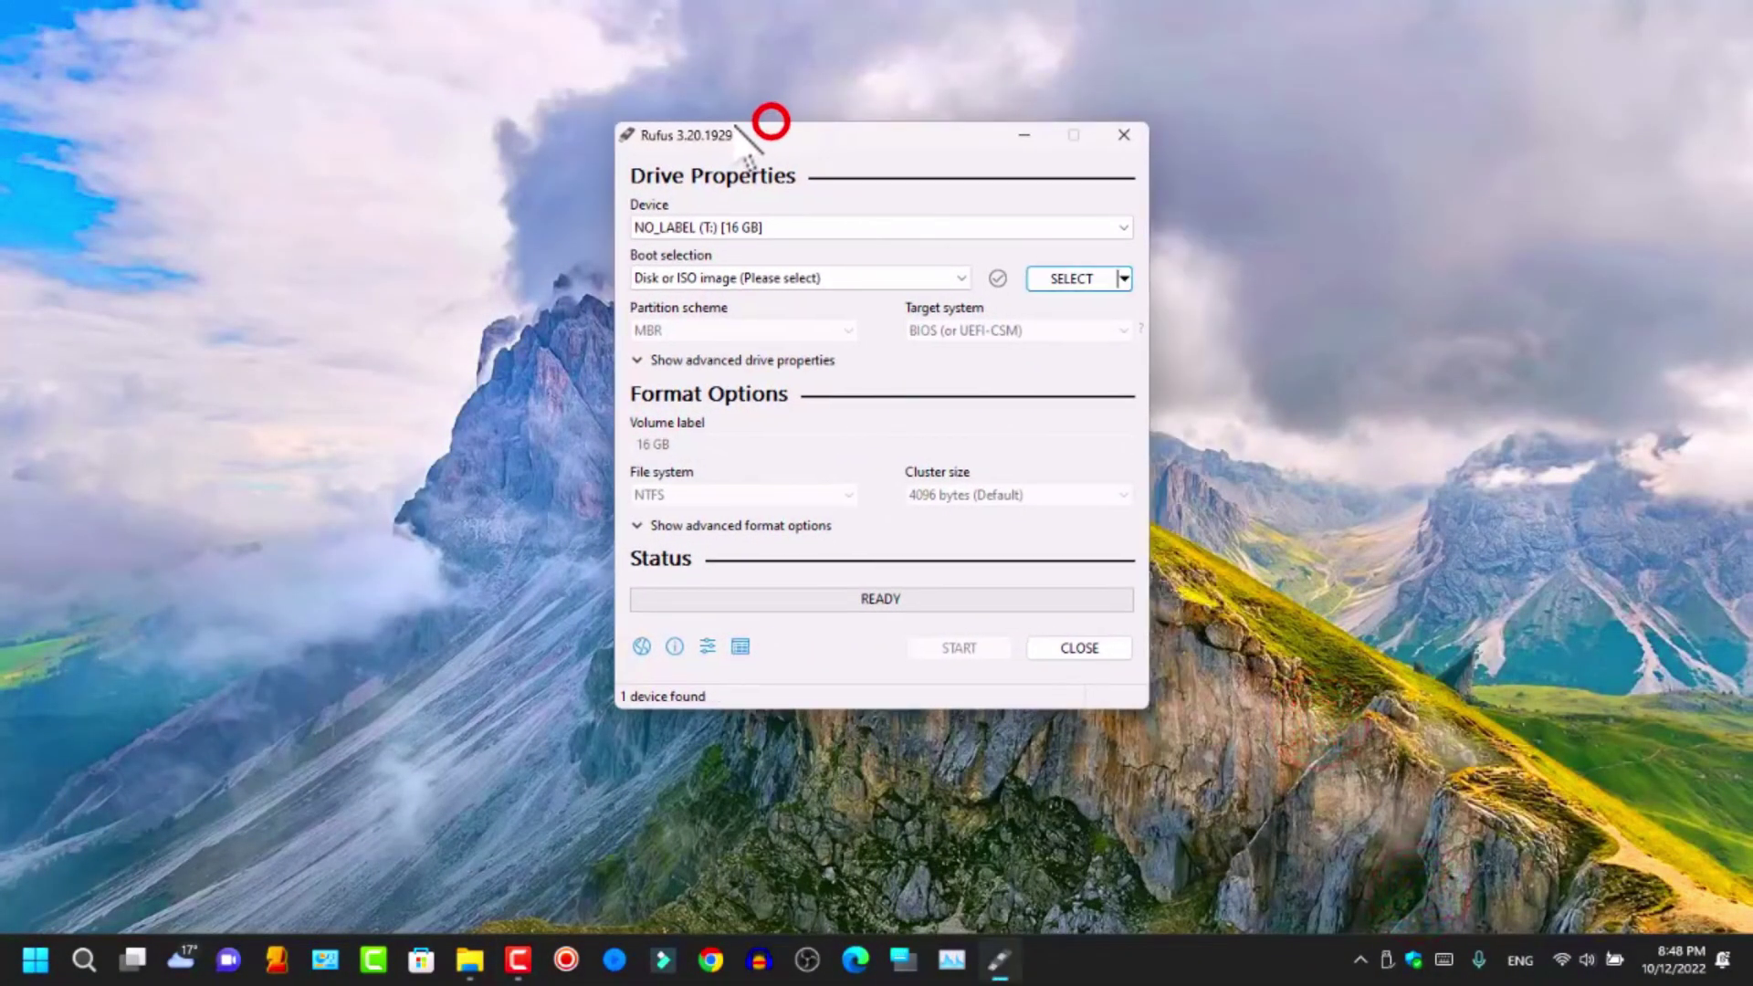
left_click(814, 227)
left_click(754, 251)
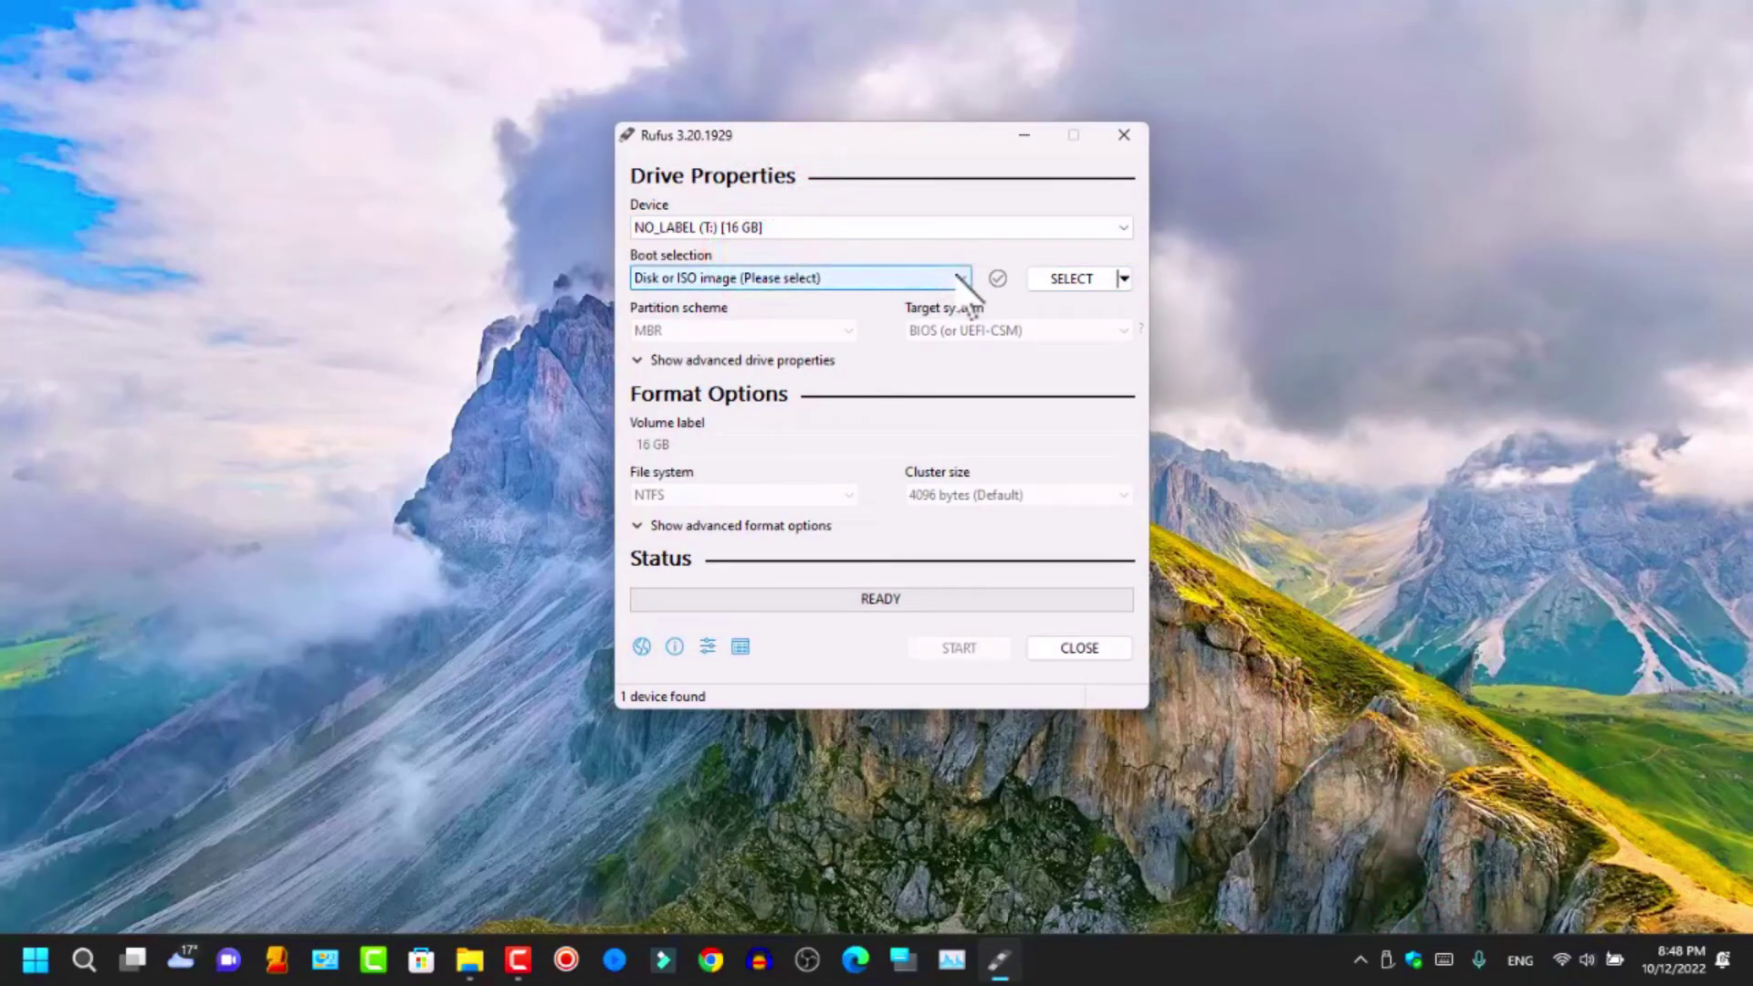
left_click(1059, 279)
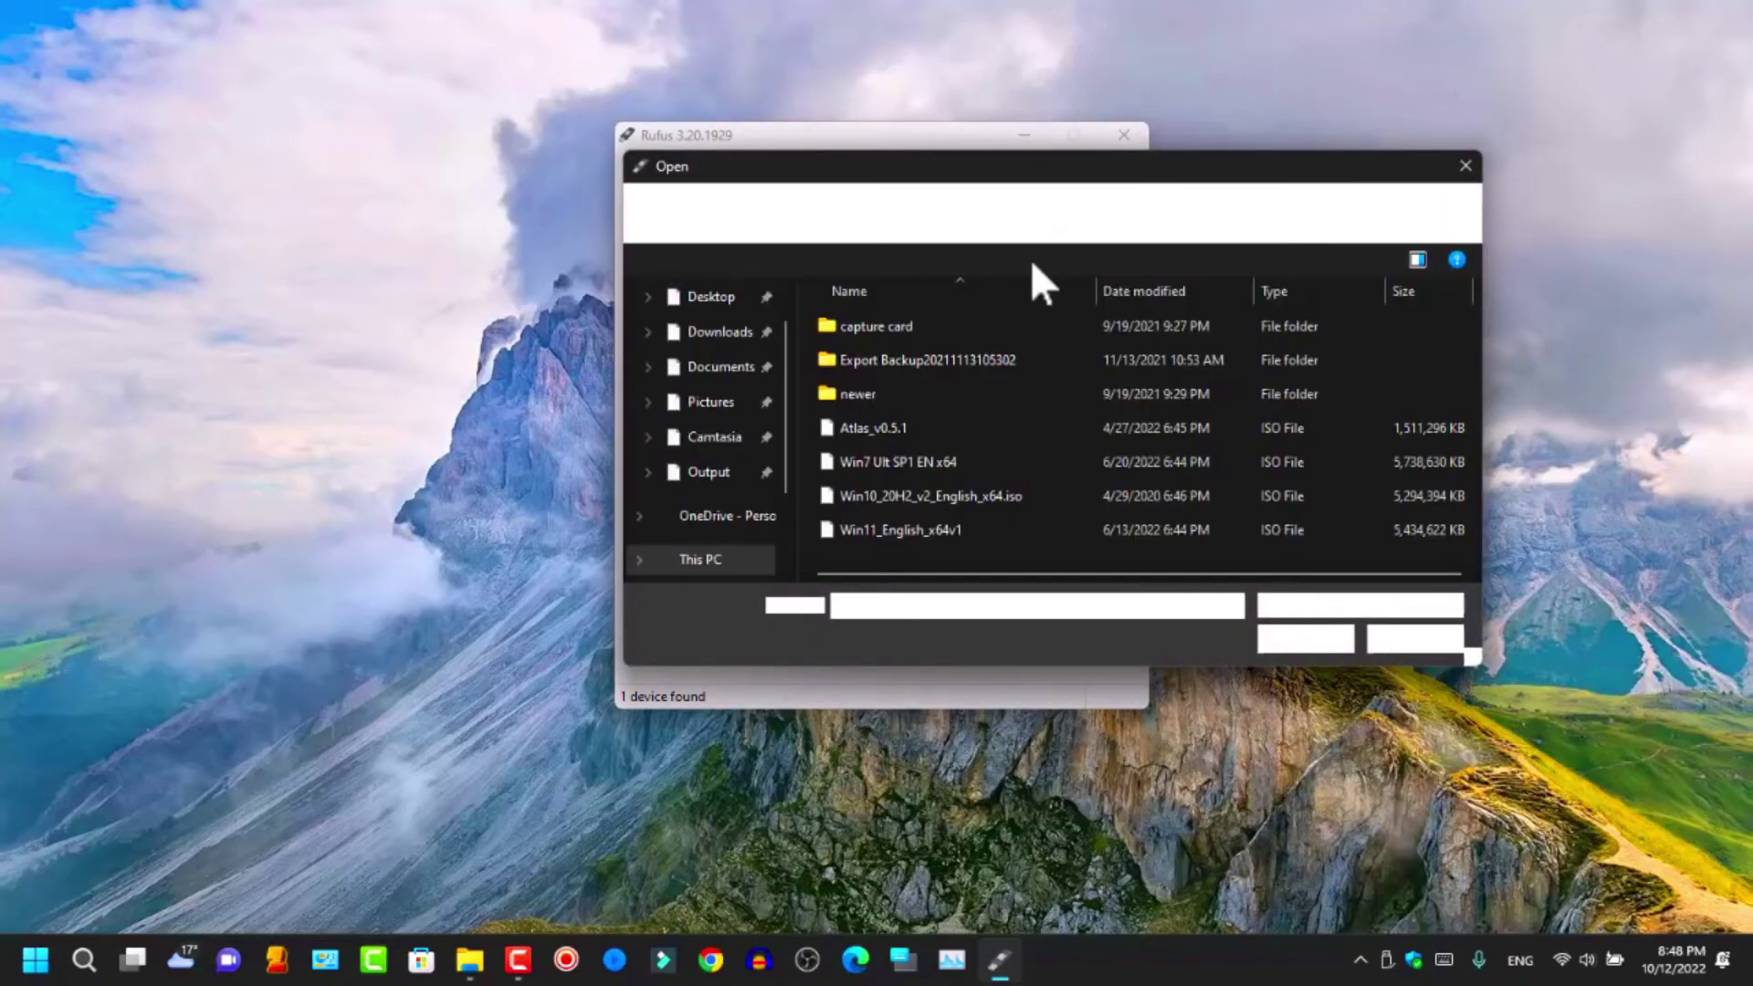
left_click(709, 331)
double_click(870, 366)
double_click(880, 356)
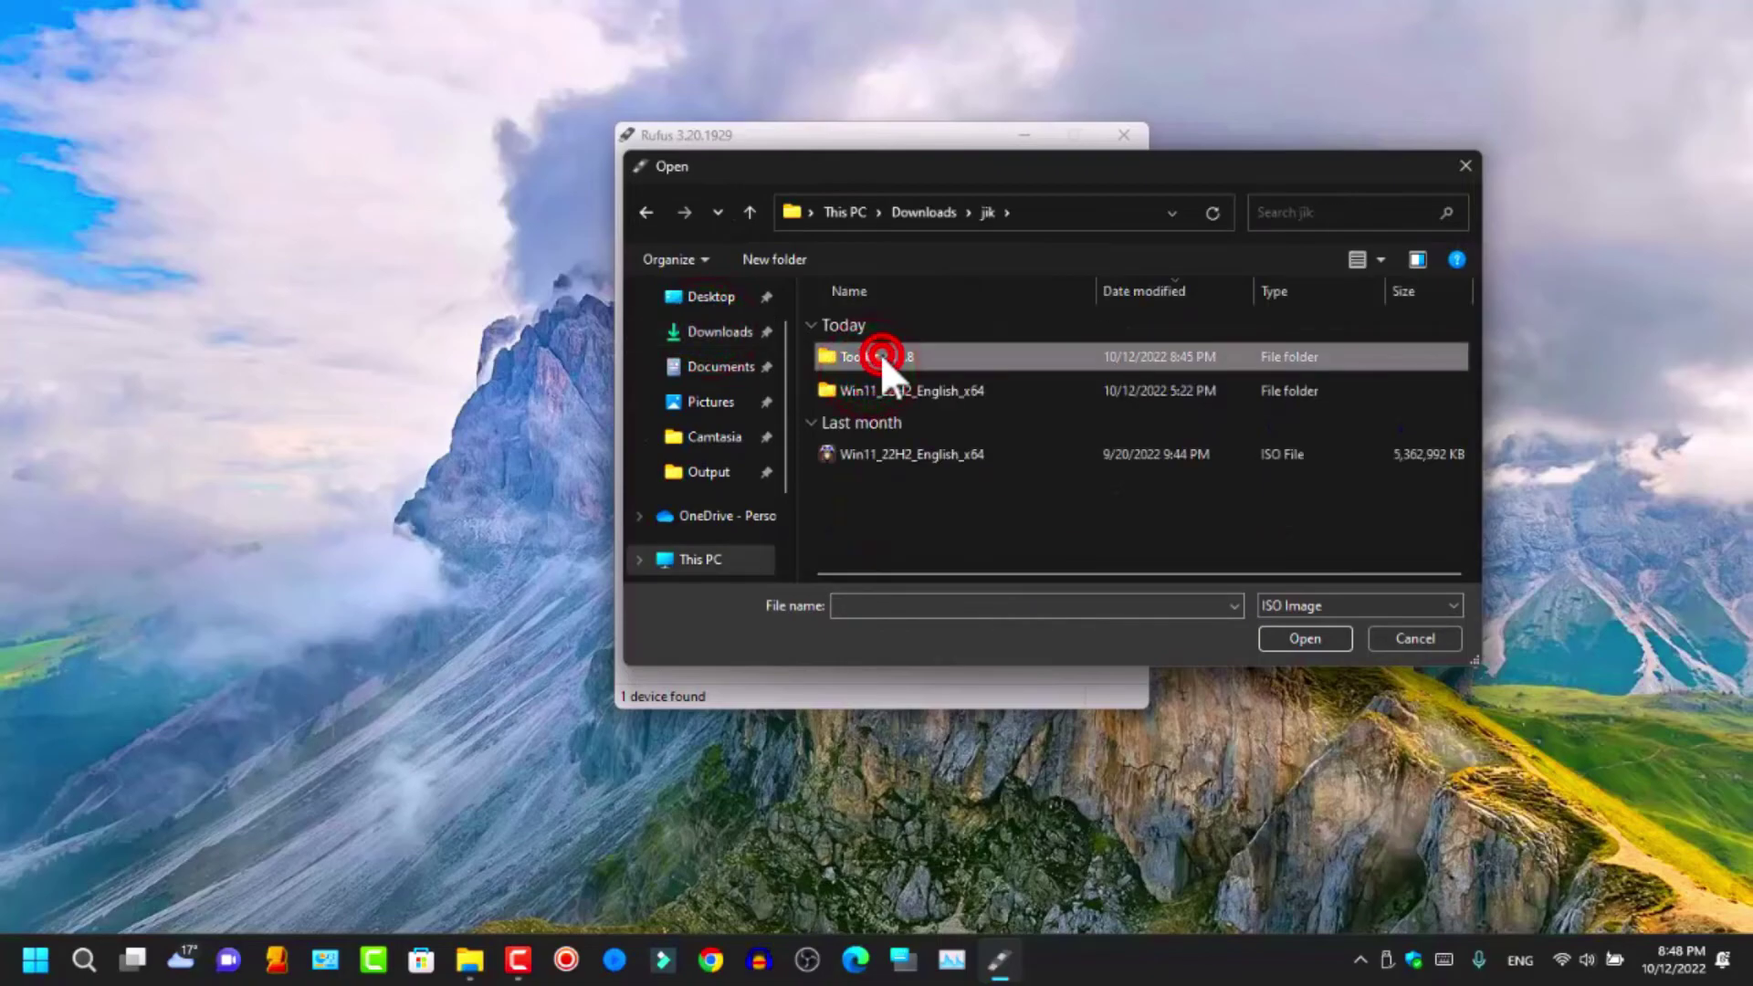
double_click(870, 460)
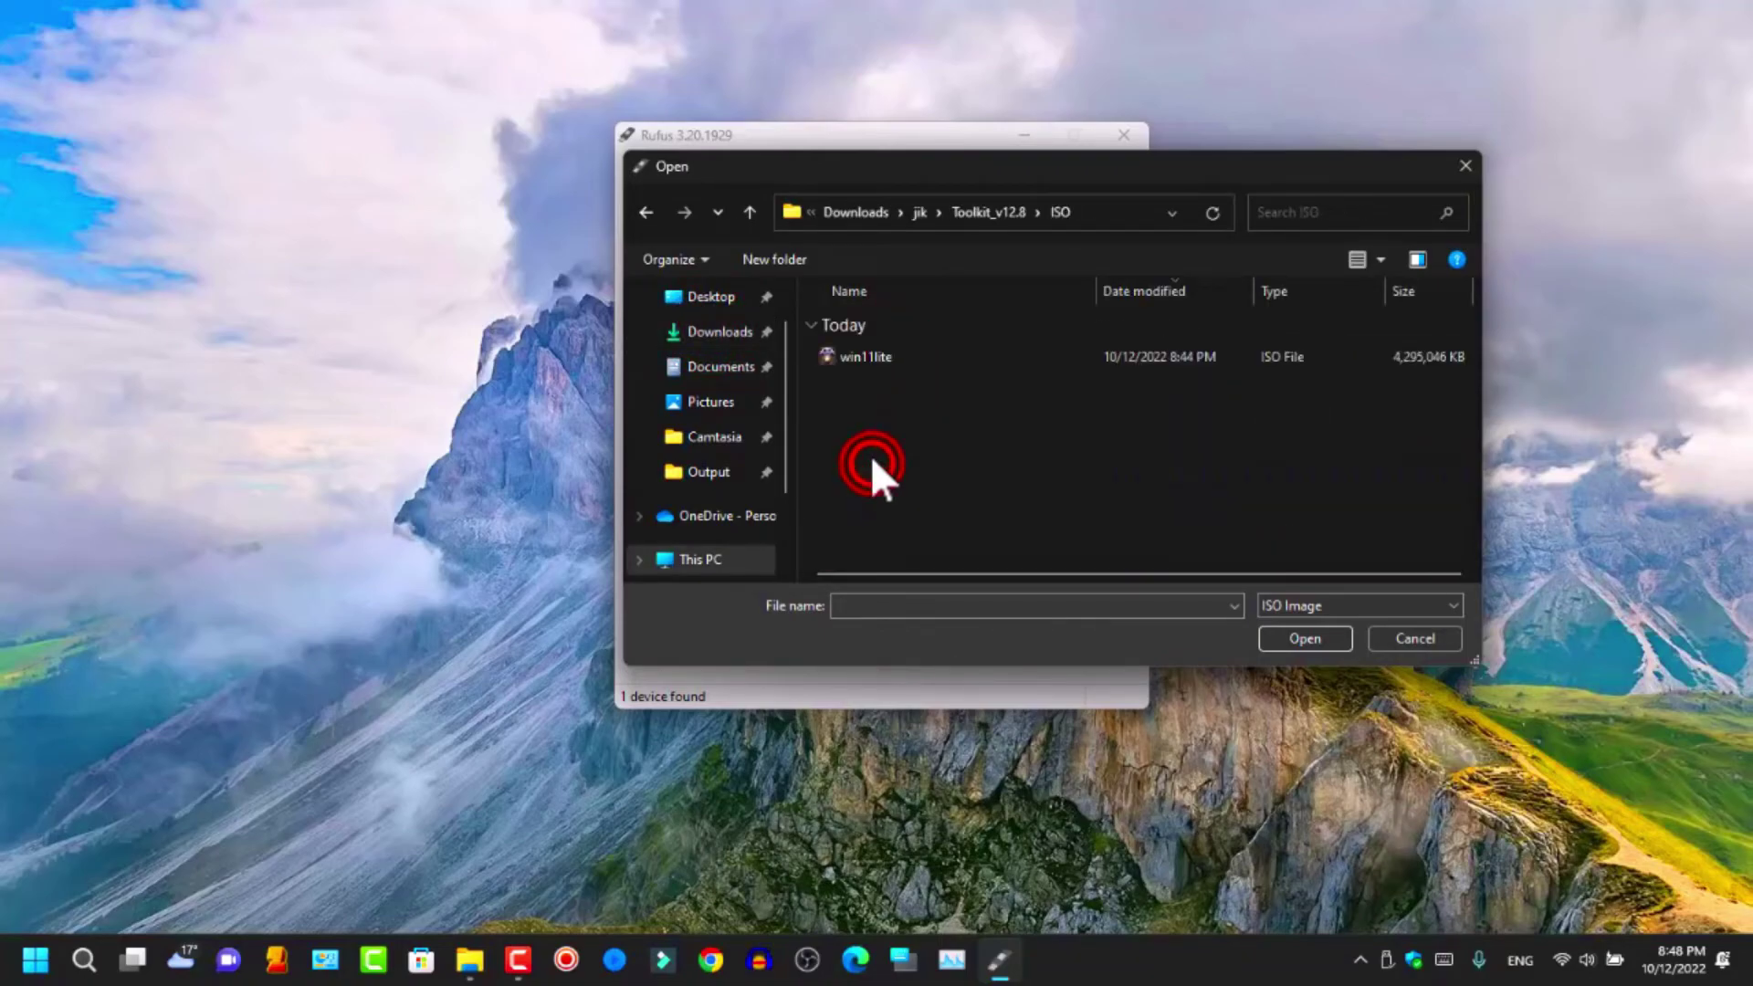
left_click(867, 360)
double_click(867, 360)
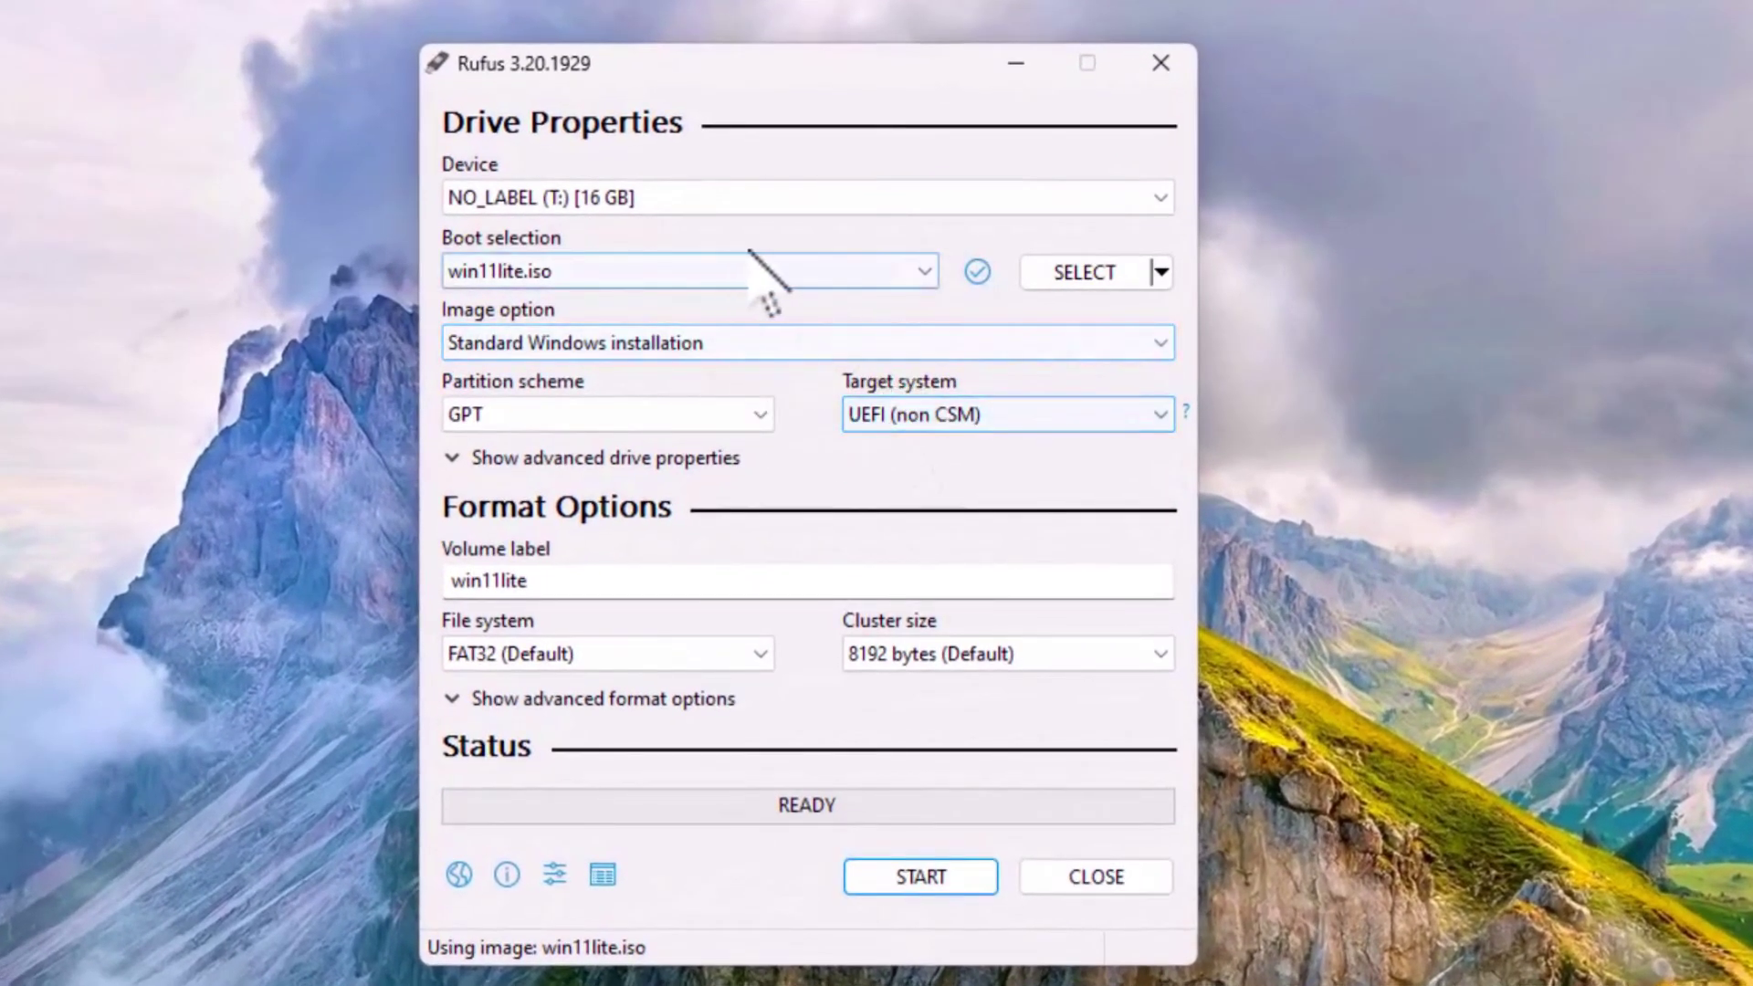
Step: Set the partition scheme to MBR, write the win11lite image to the USB drive and close Rufus once it is ready
left_click(709, 413)
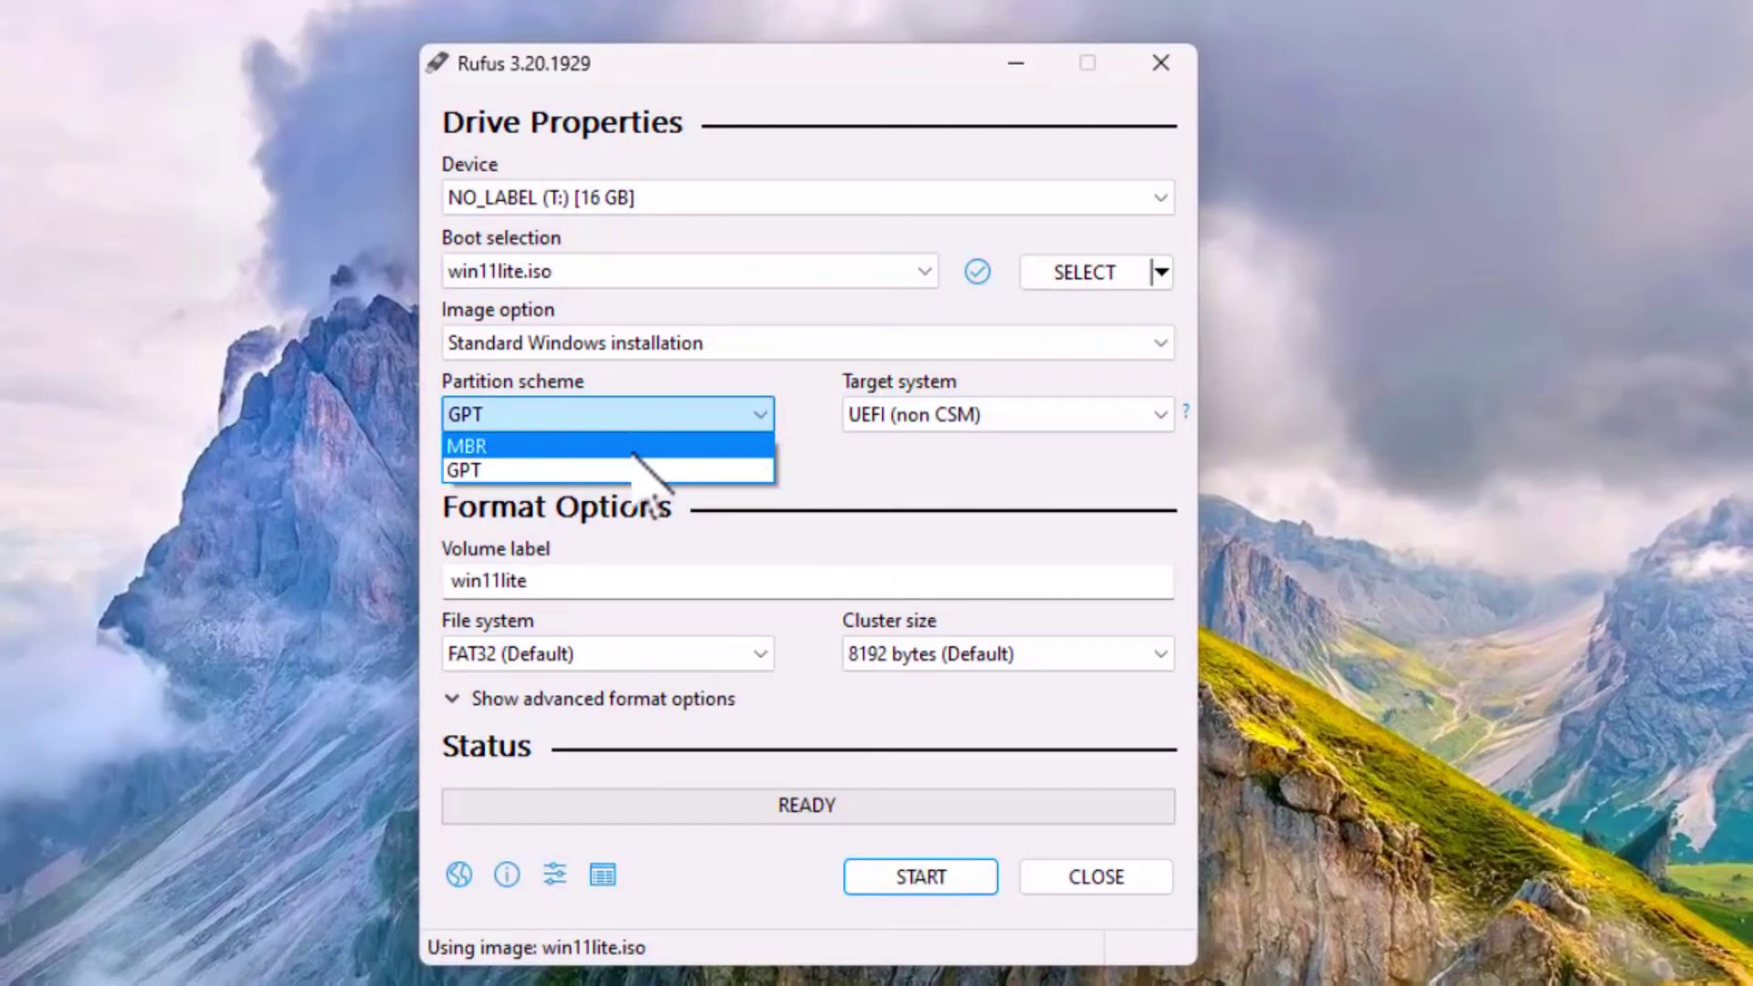
left_click(628, 447)
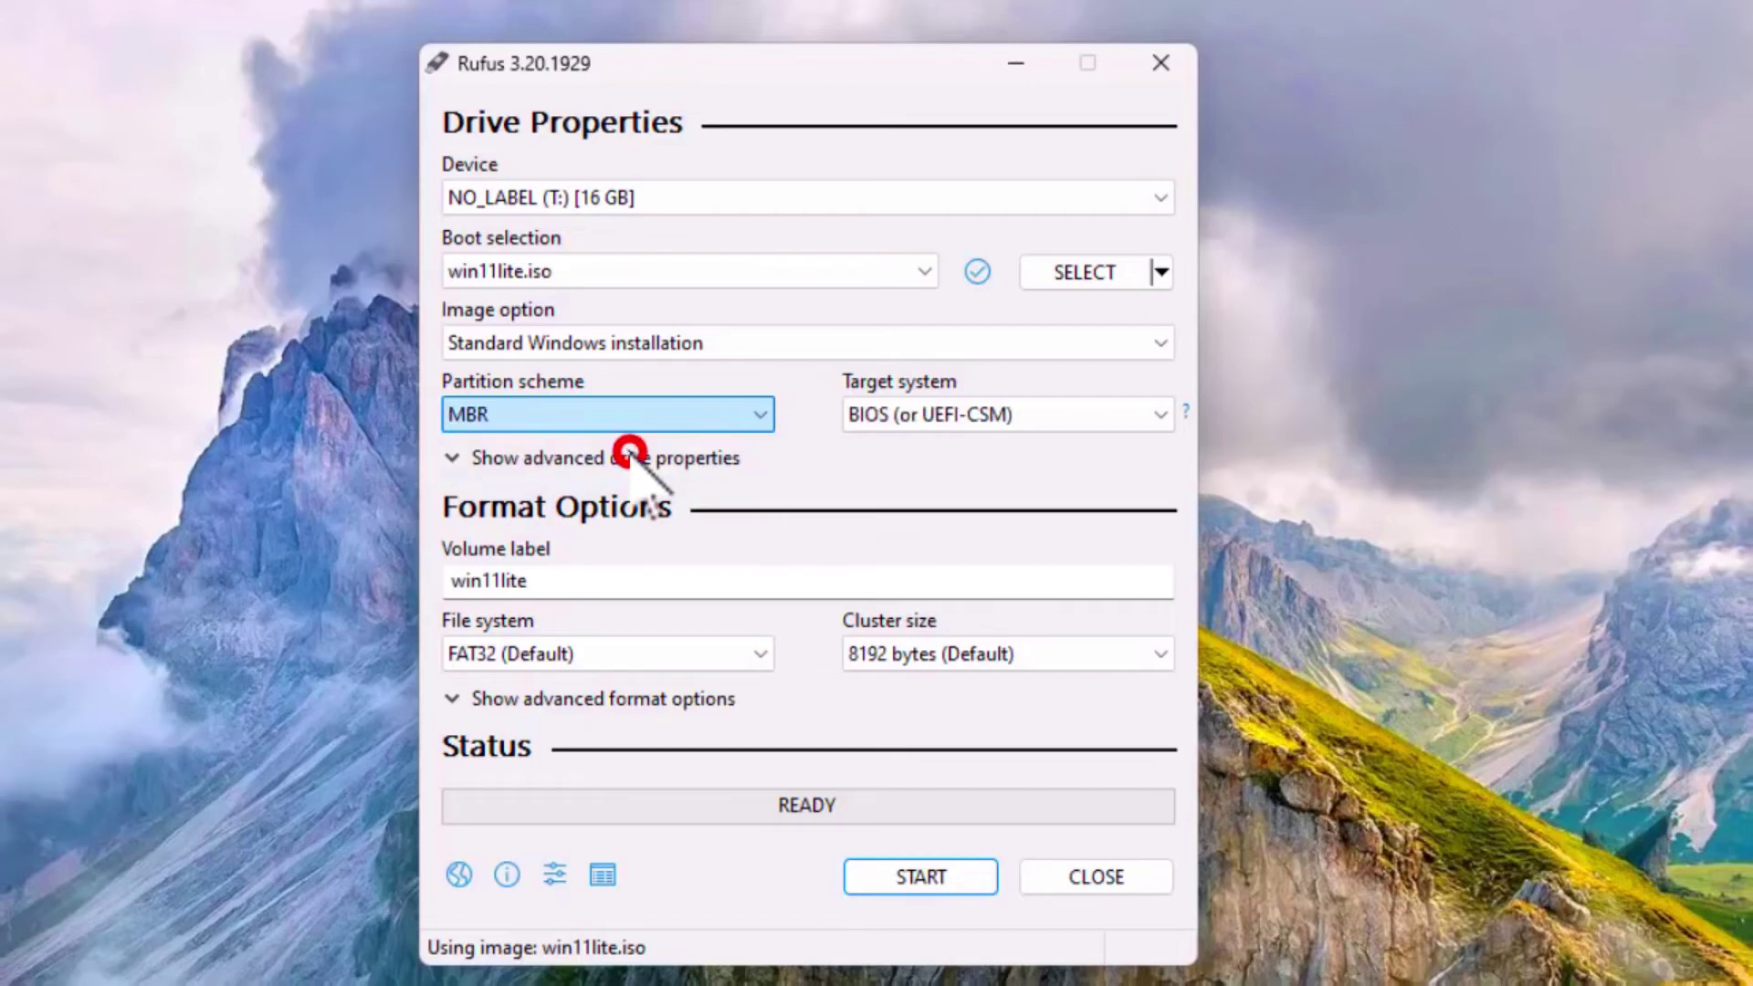
left_click(803, 452)
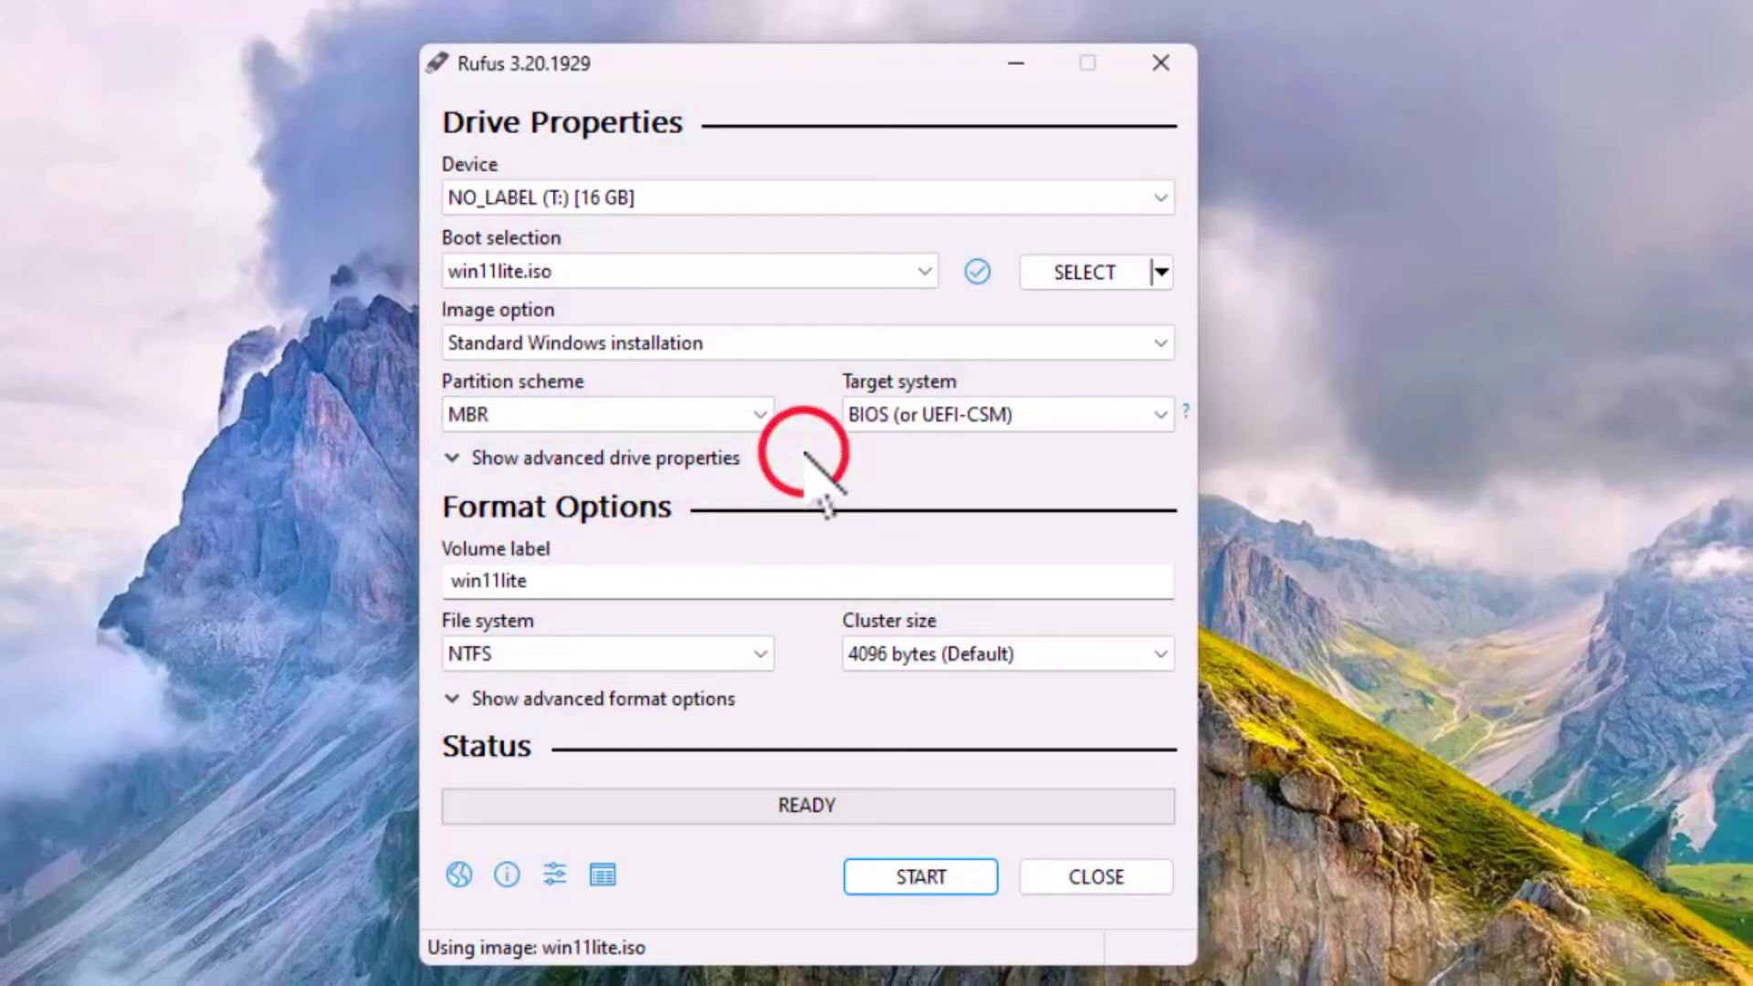
left_click(894, 874)
left_click(909, 684)
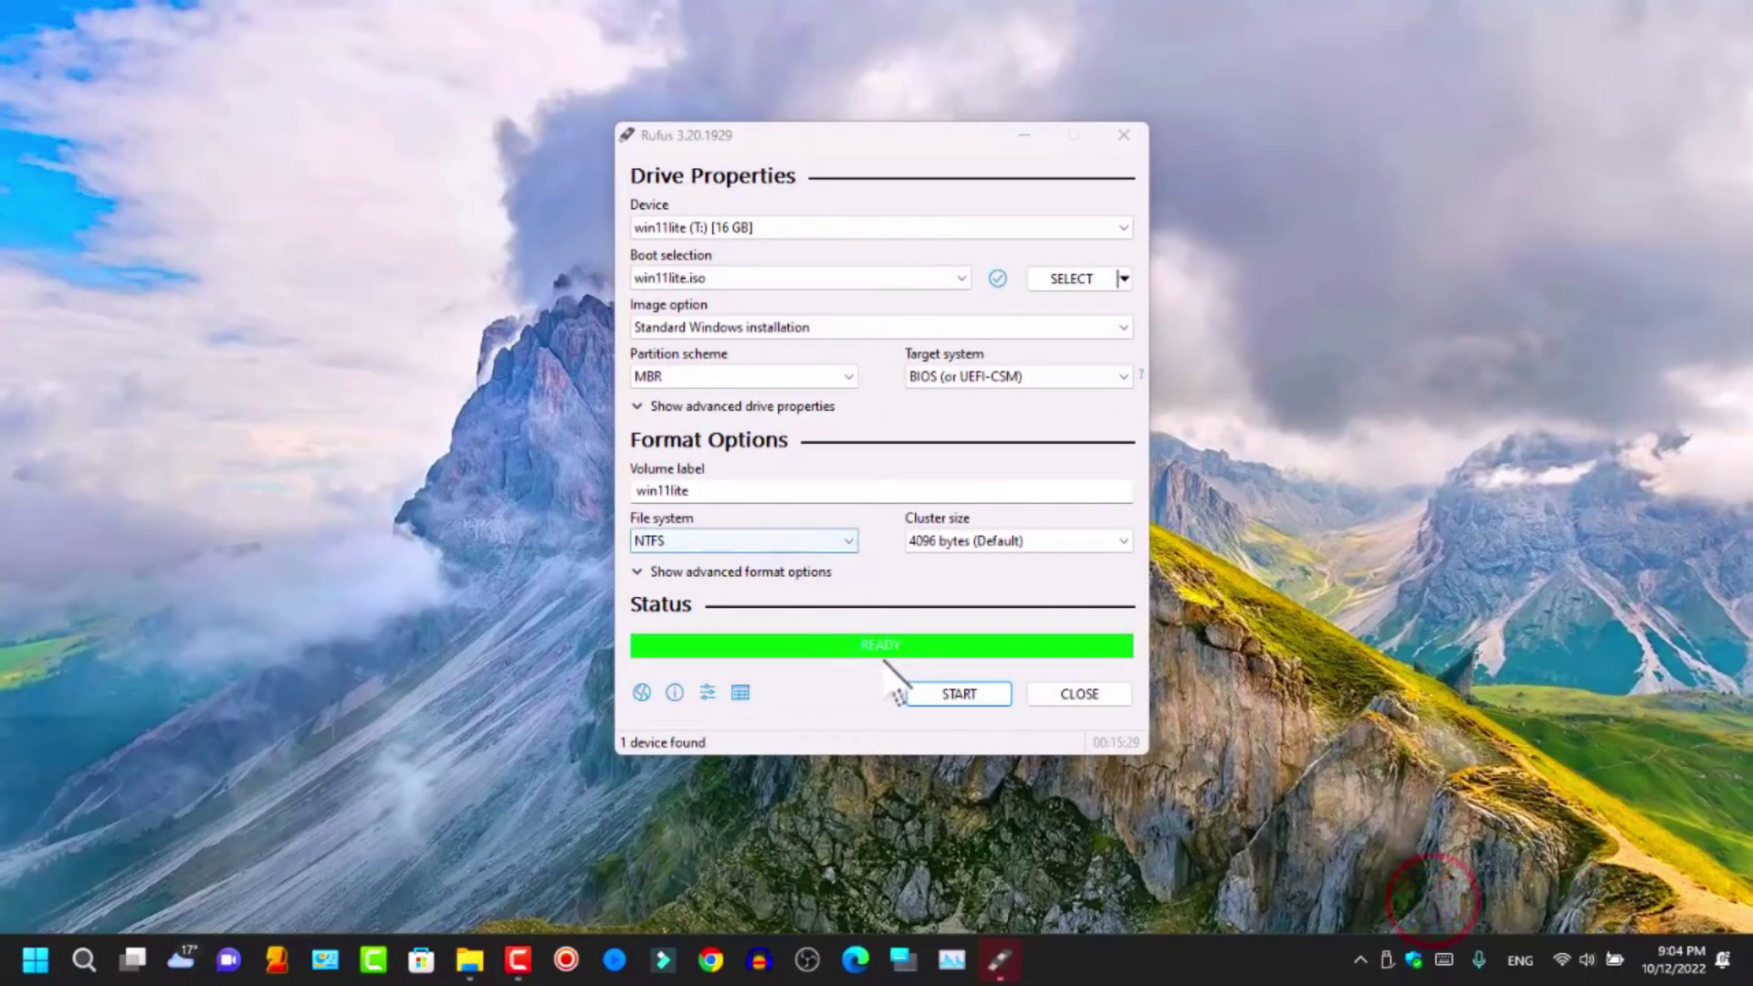
left_click(1088, 701)
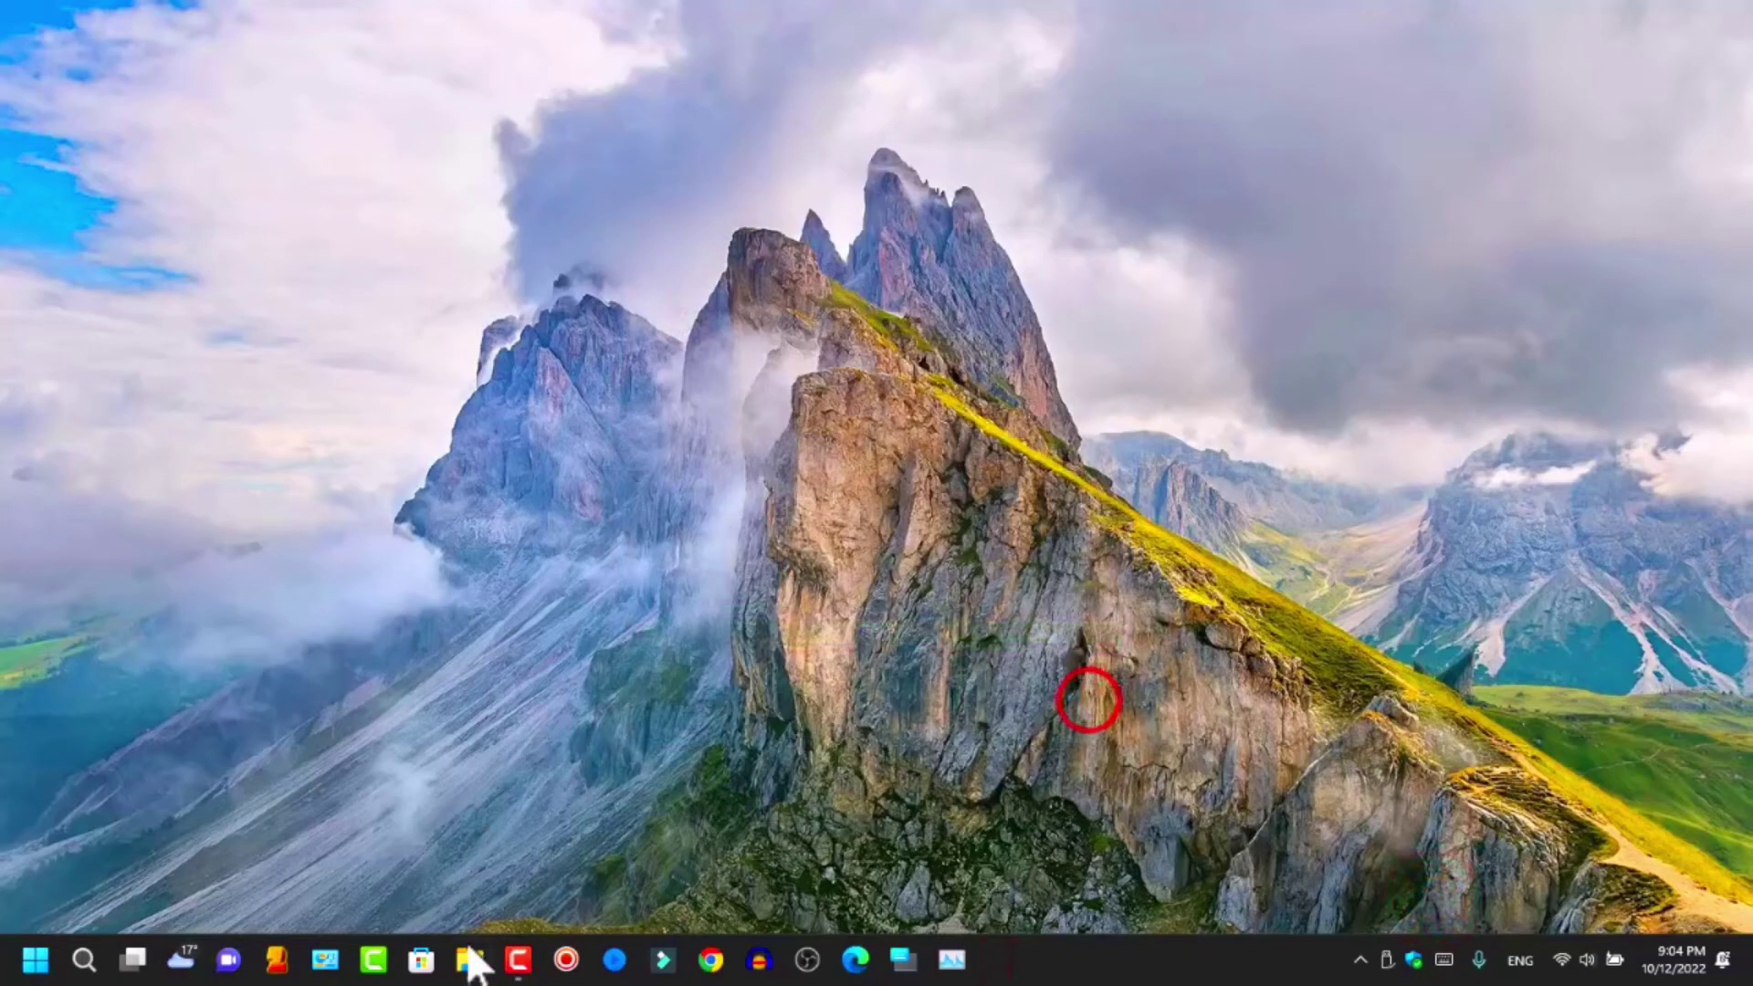
Step: Open the win11lite (T:) drive in File Explorer and check the files written to it
left_click(469, 958)
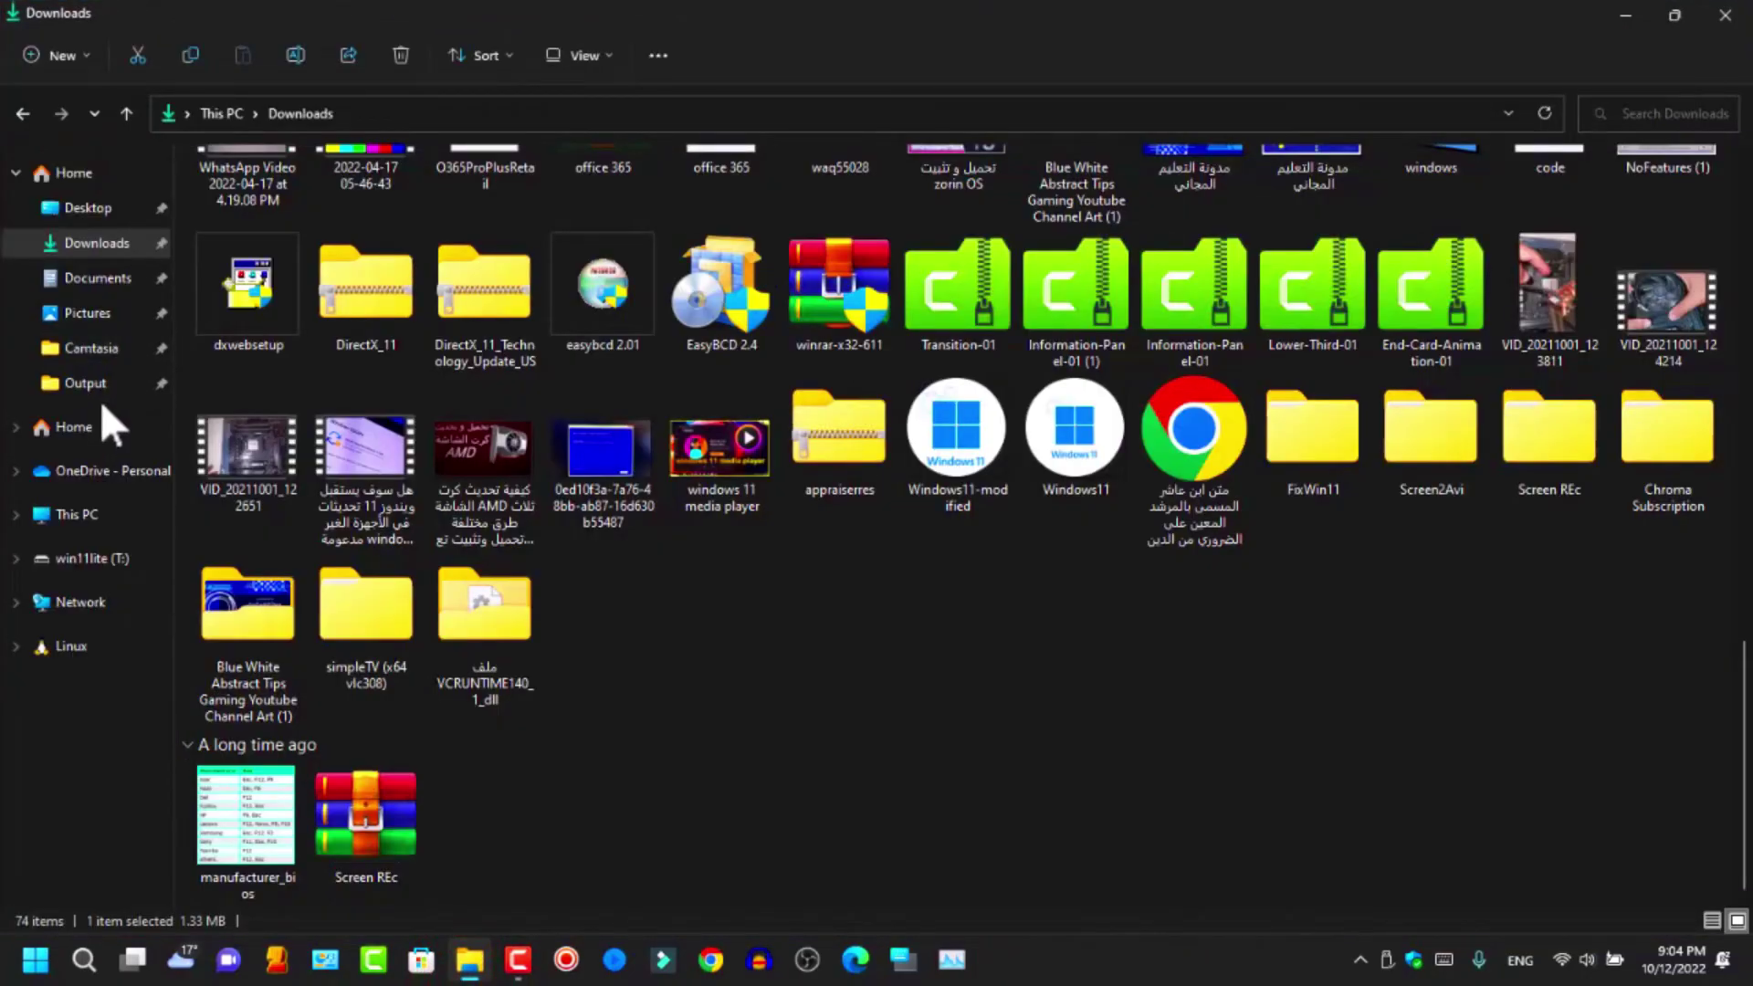
left_click(73, 509)
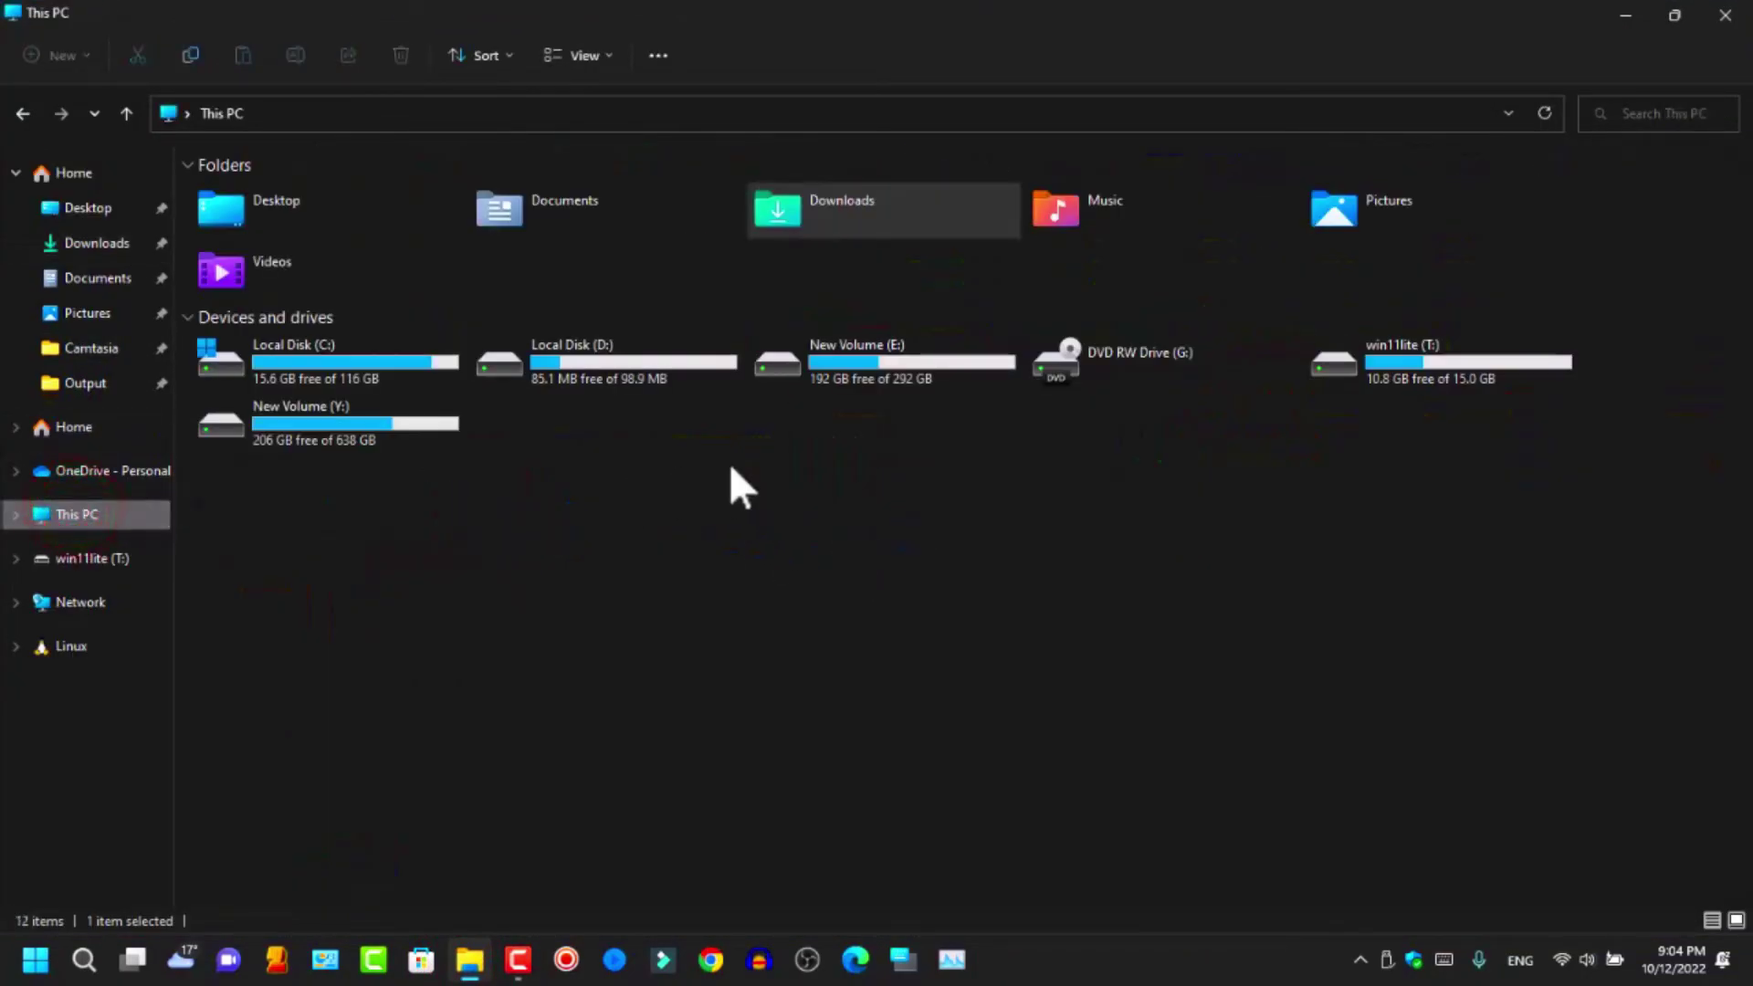
double_click(1424, 361)
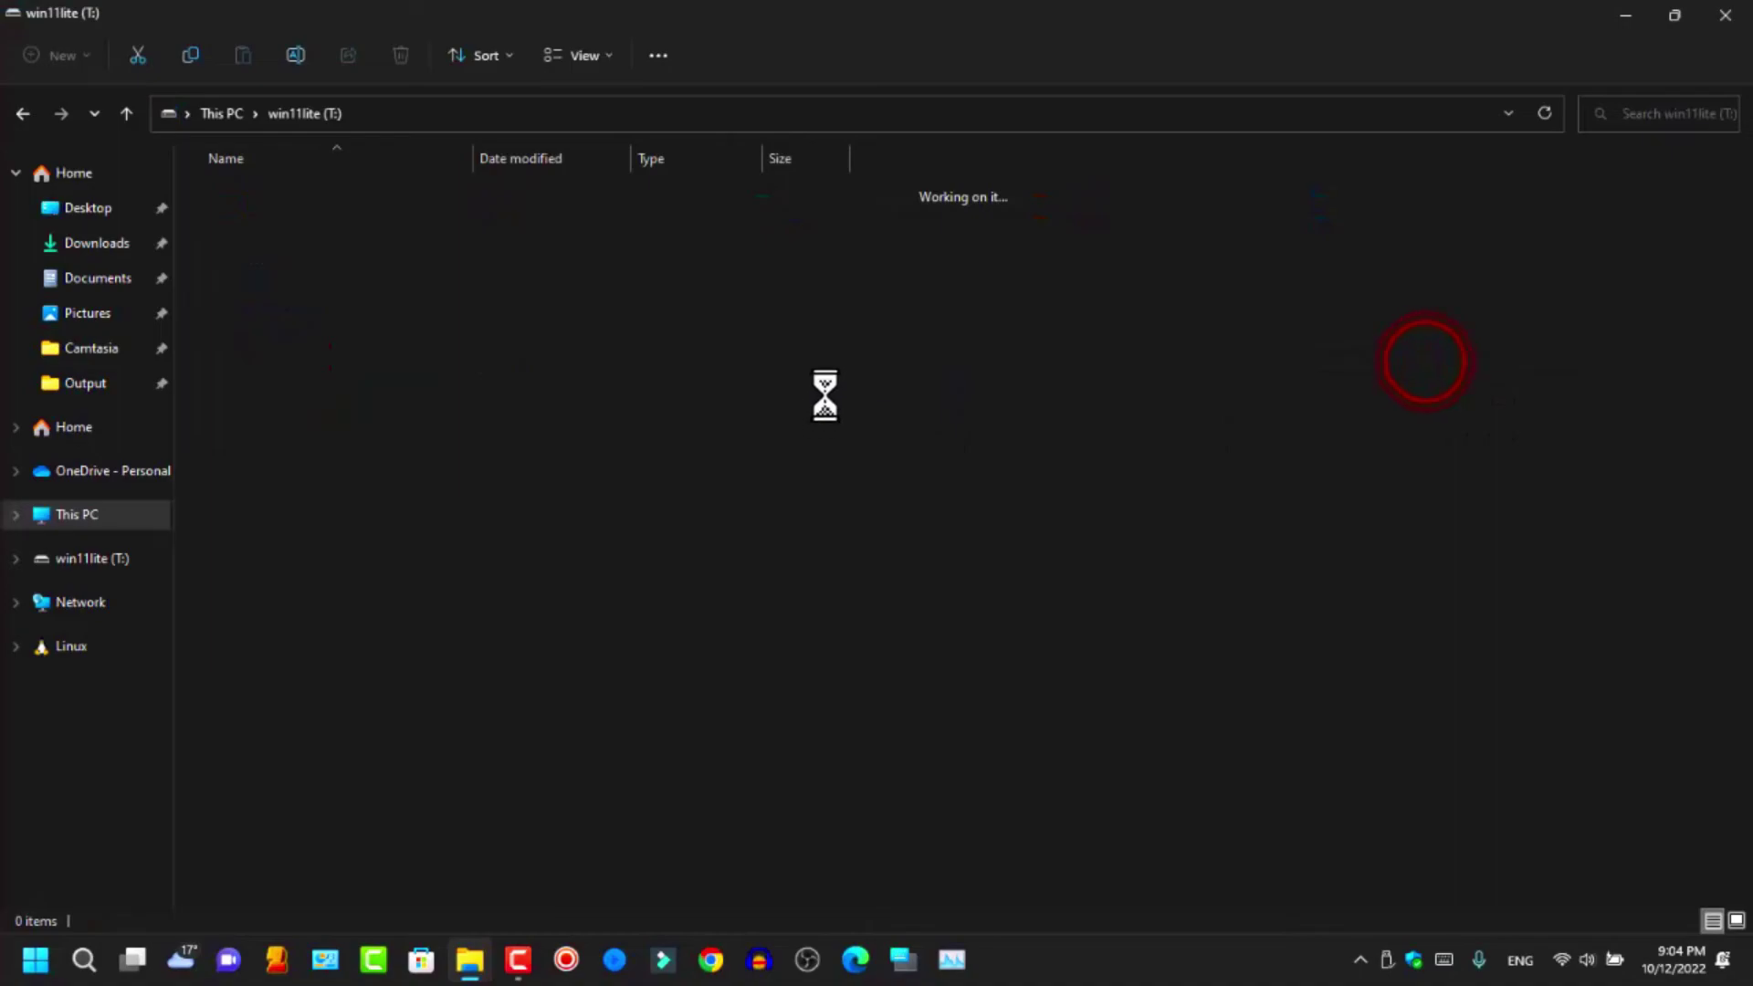
left_click_drag(898, 616, 276, 210)
left_click(23, 115)
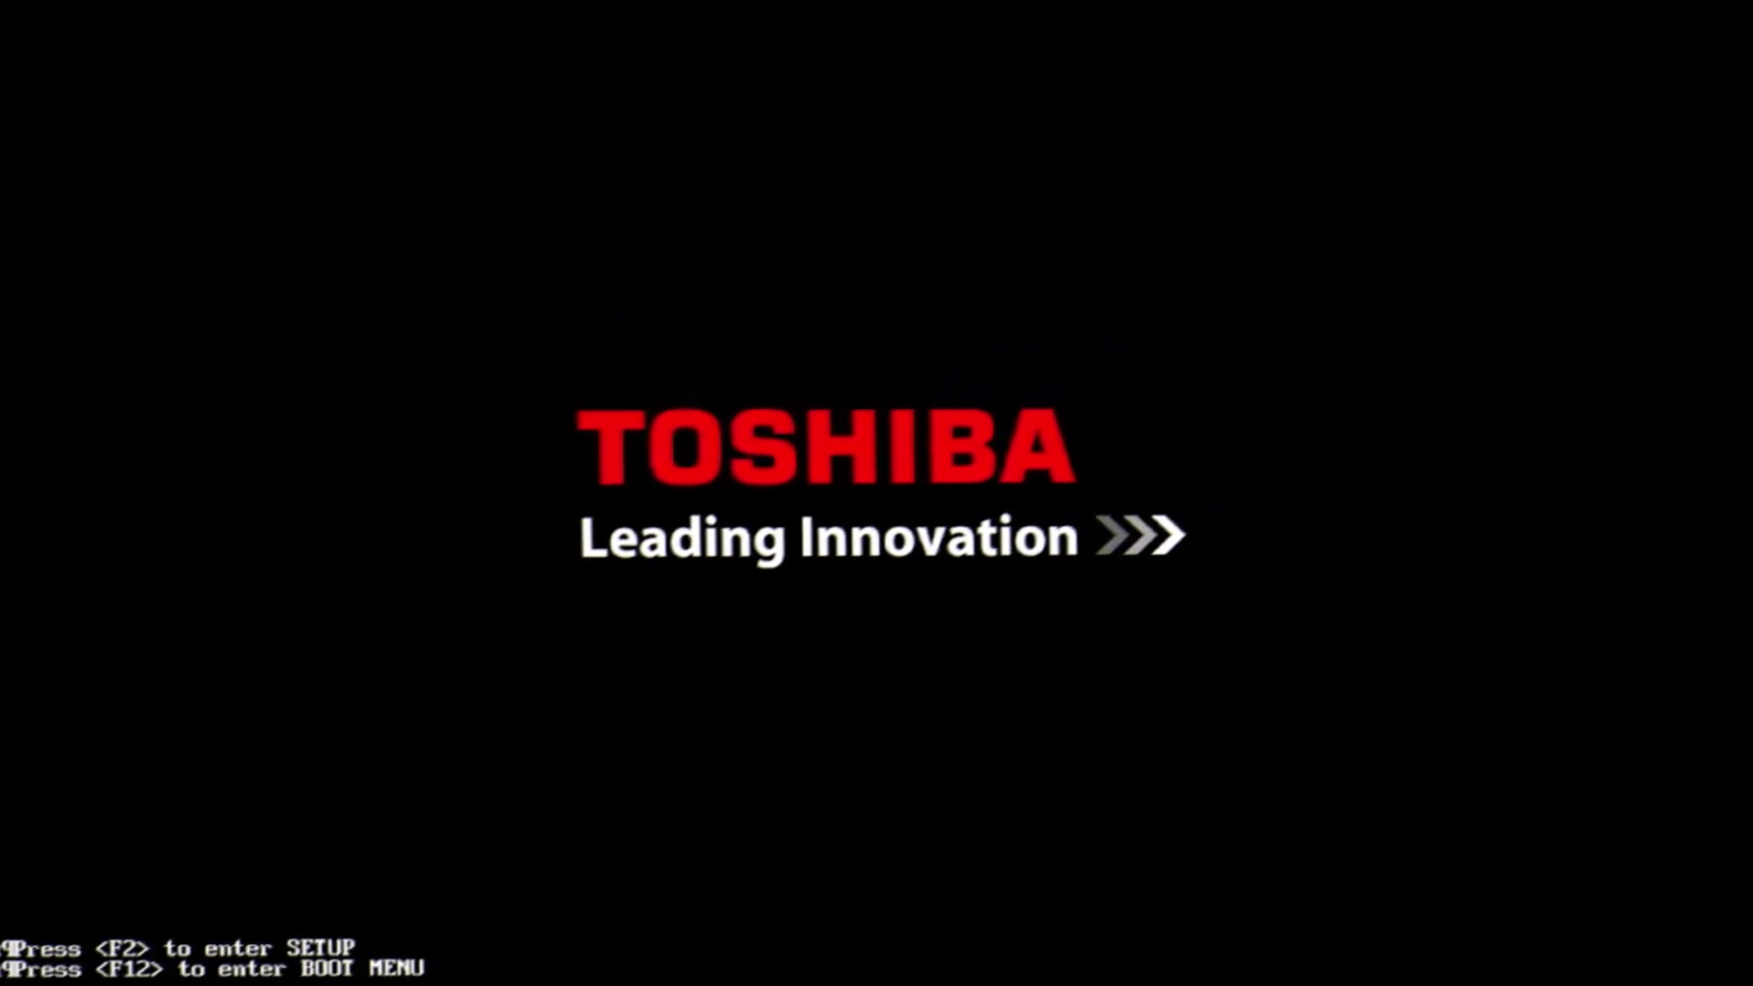
Step: Bring up the laptop's boot menu at startup and boot from the USB Mass Storage device
key("F12")
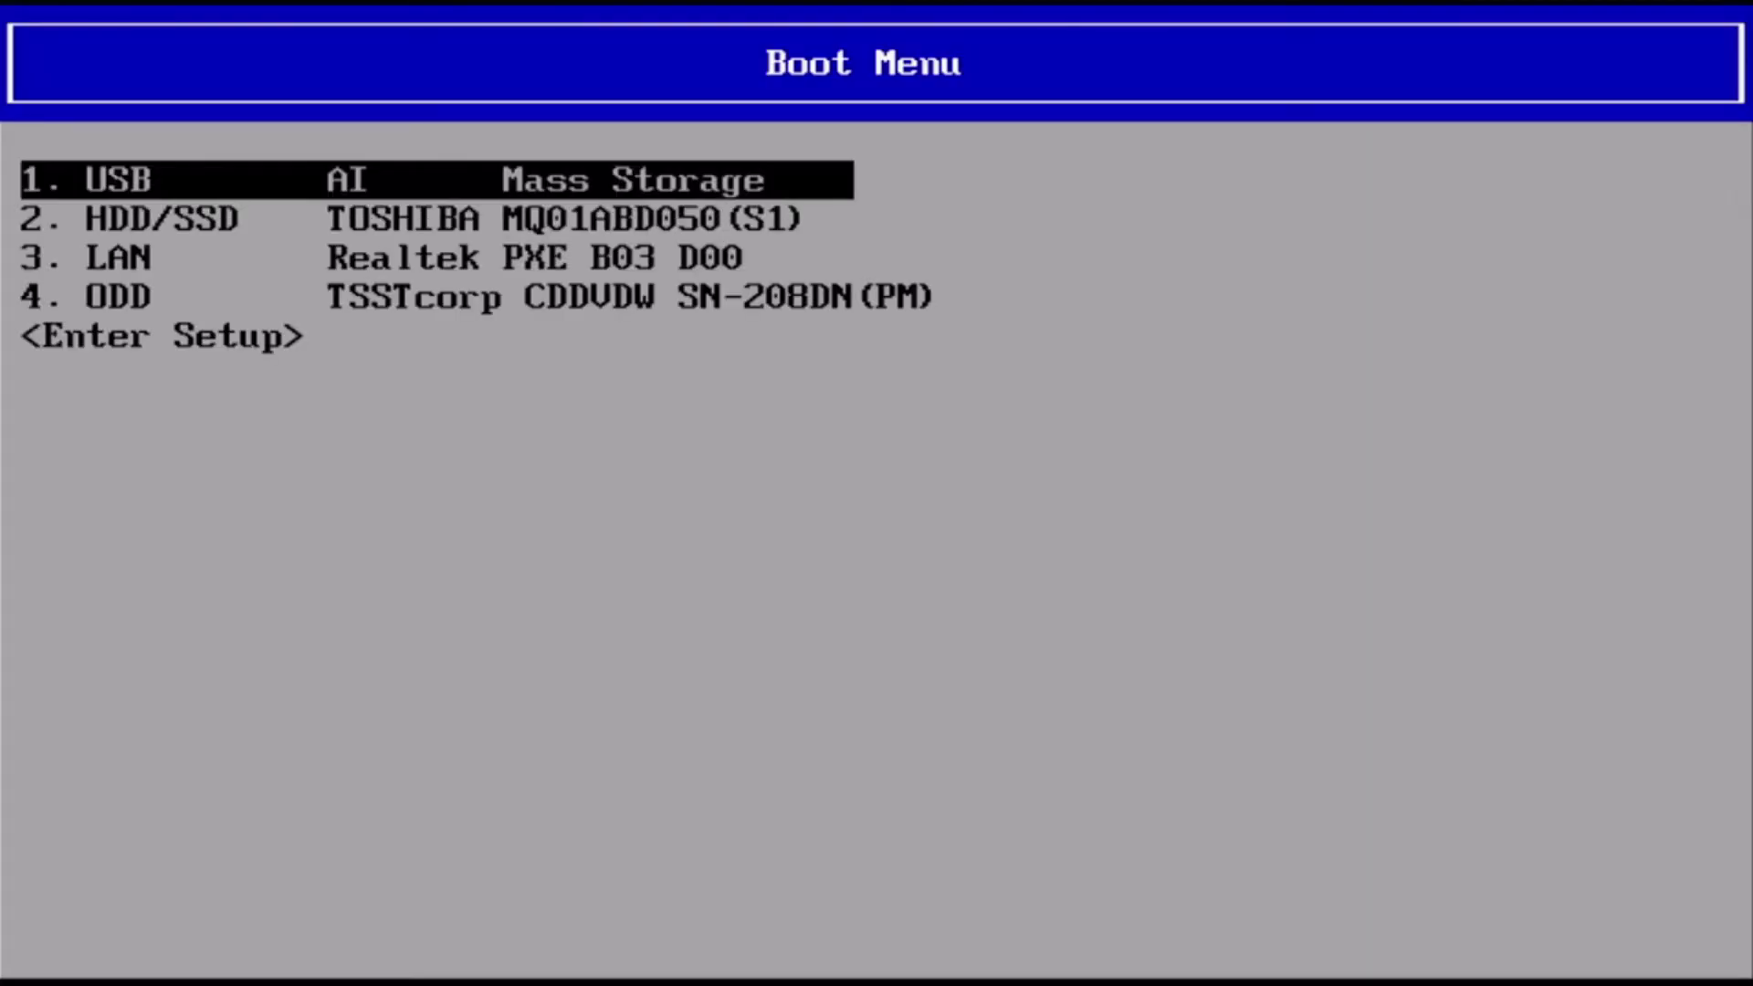
key("Down")
key("Down")
key("Down")
key("Up")
key("Up")
key("Up")
key("Return")
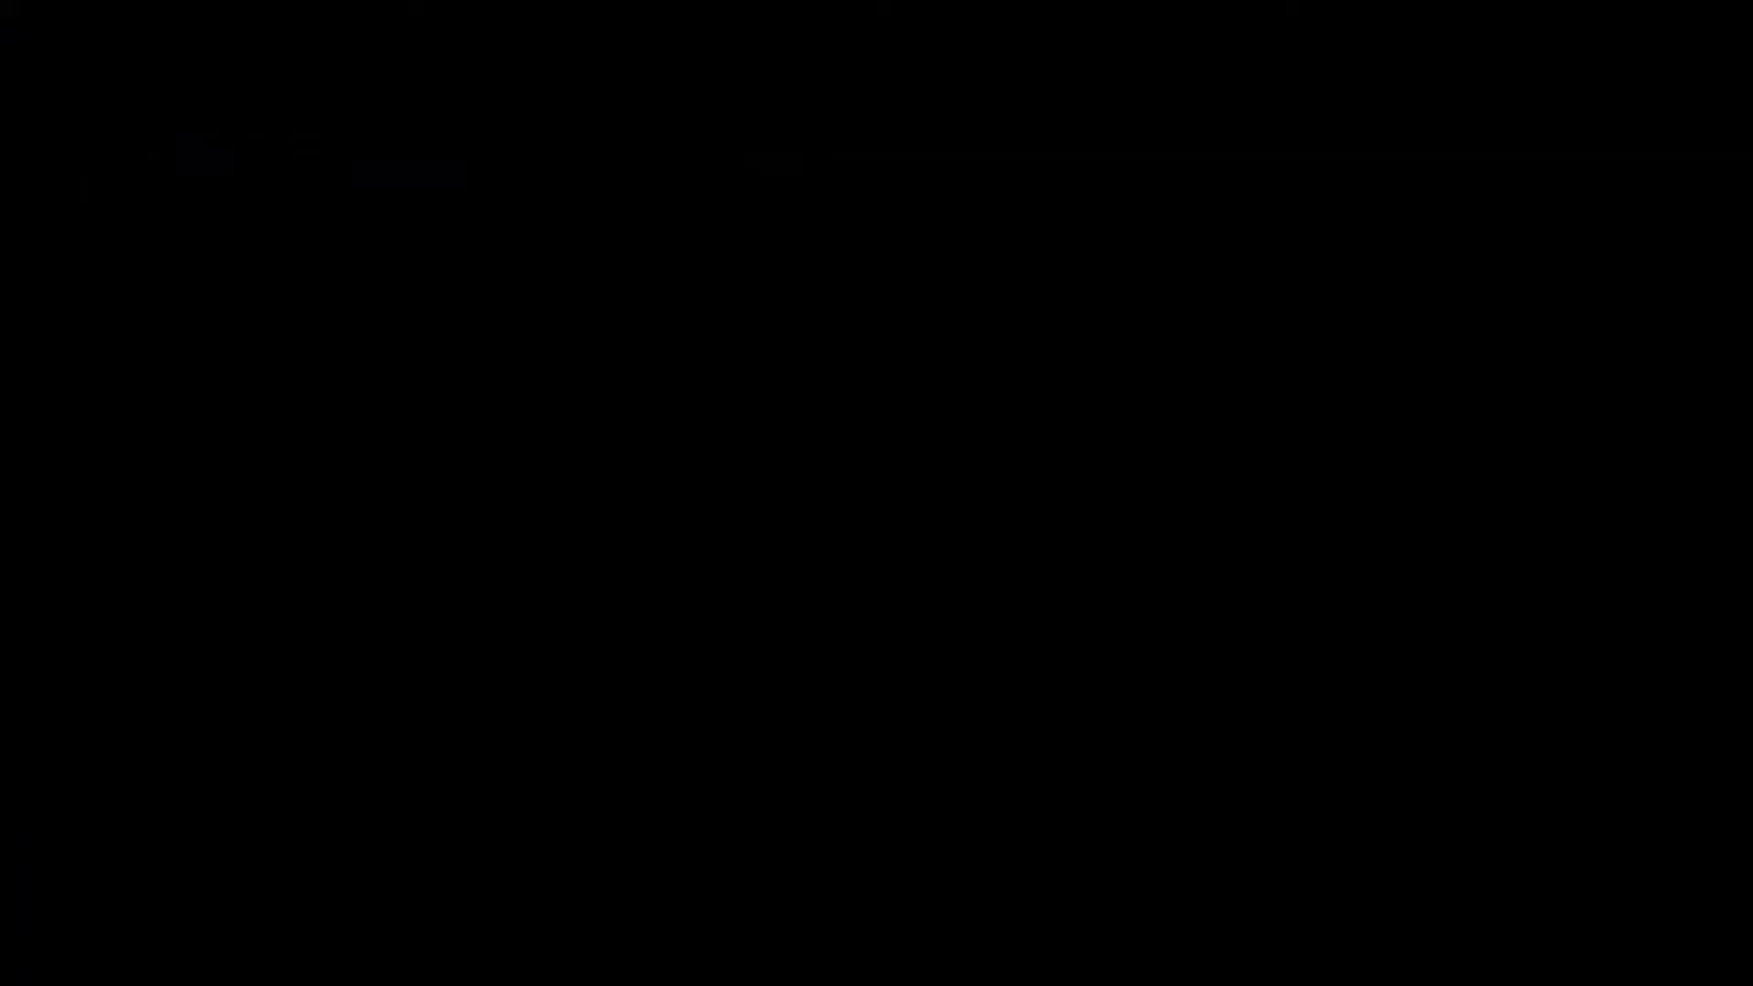
key("Return")
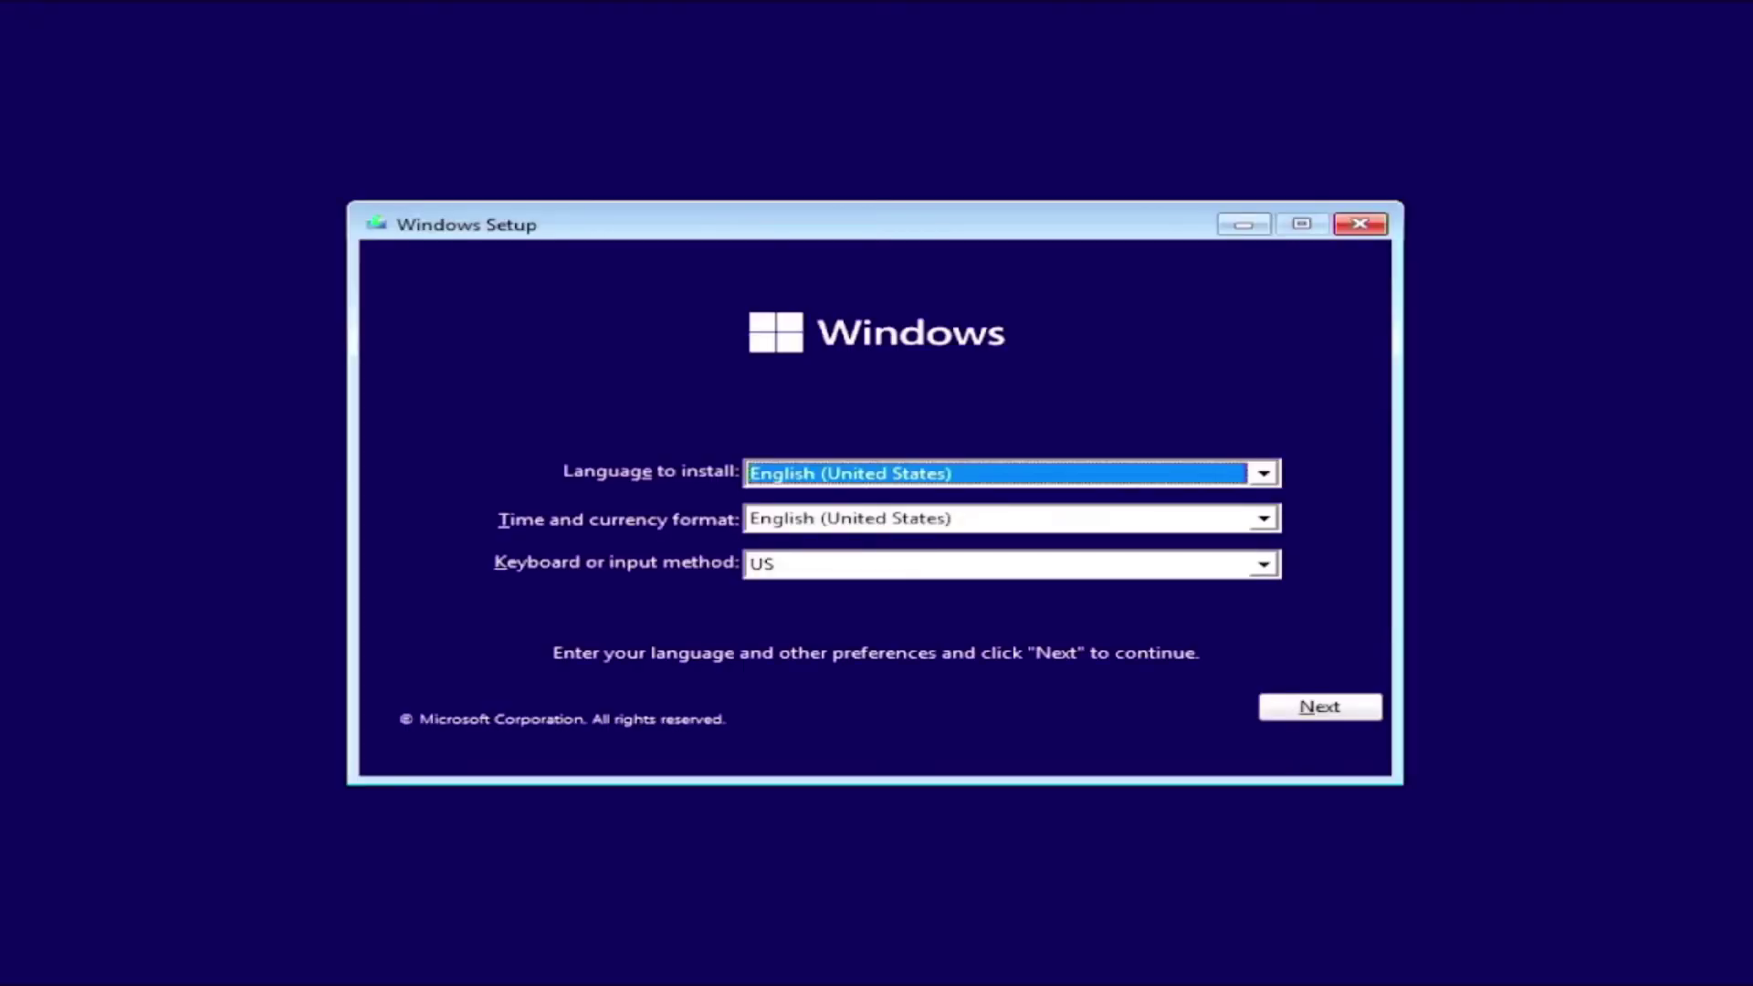
Step: Keep English (United States) as language and time format with the US keyboard, and start the Windows installation
left_click(961, 527)
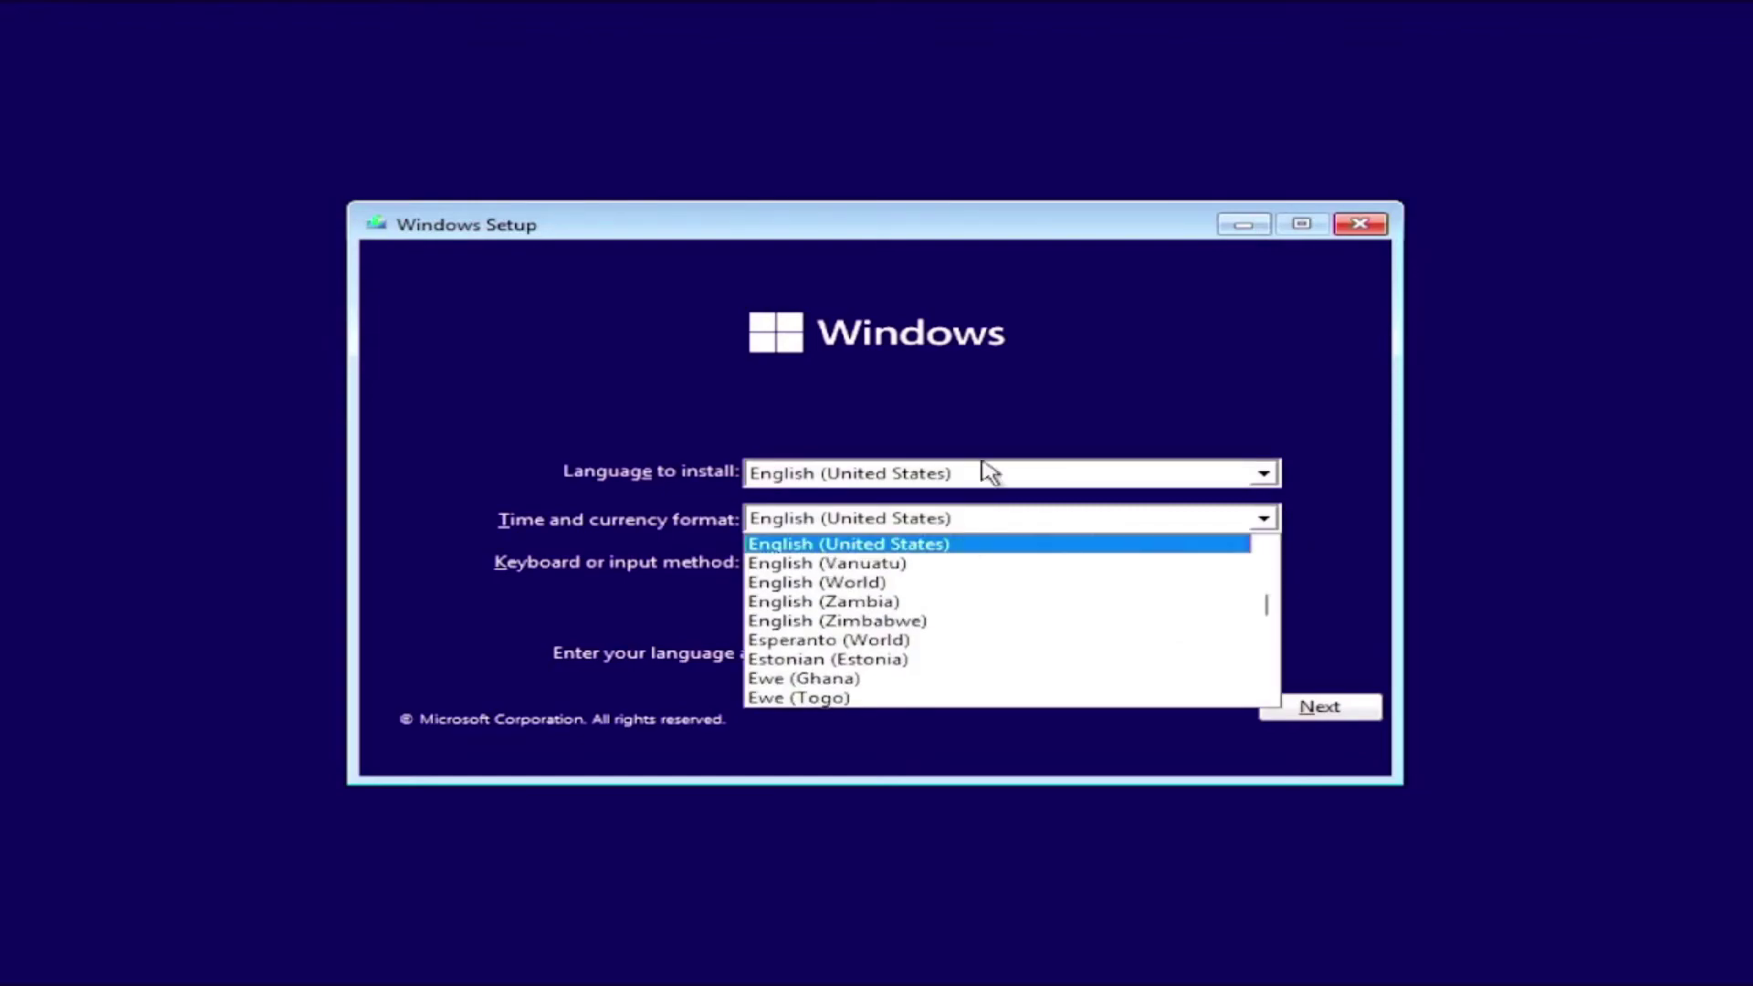
left_click(1010, 405)
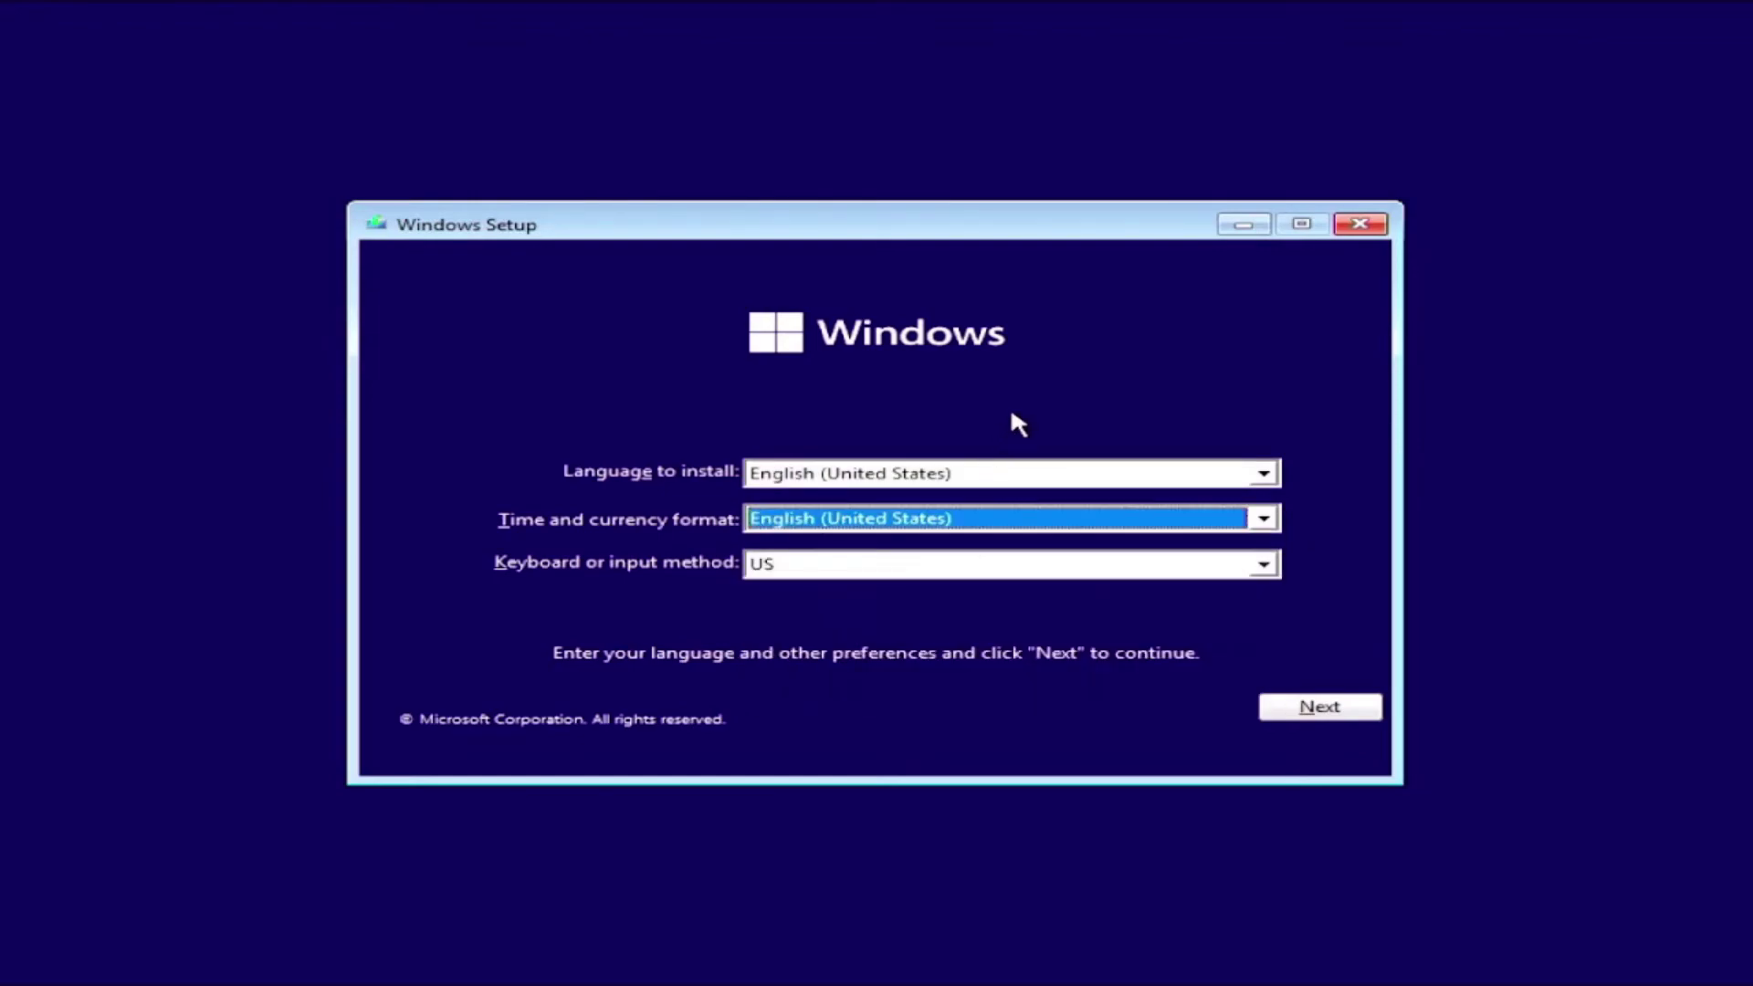
left_click(940, 568)
left_click(1054, 420)
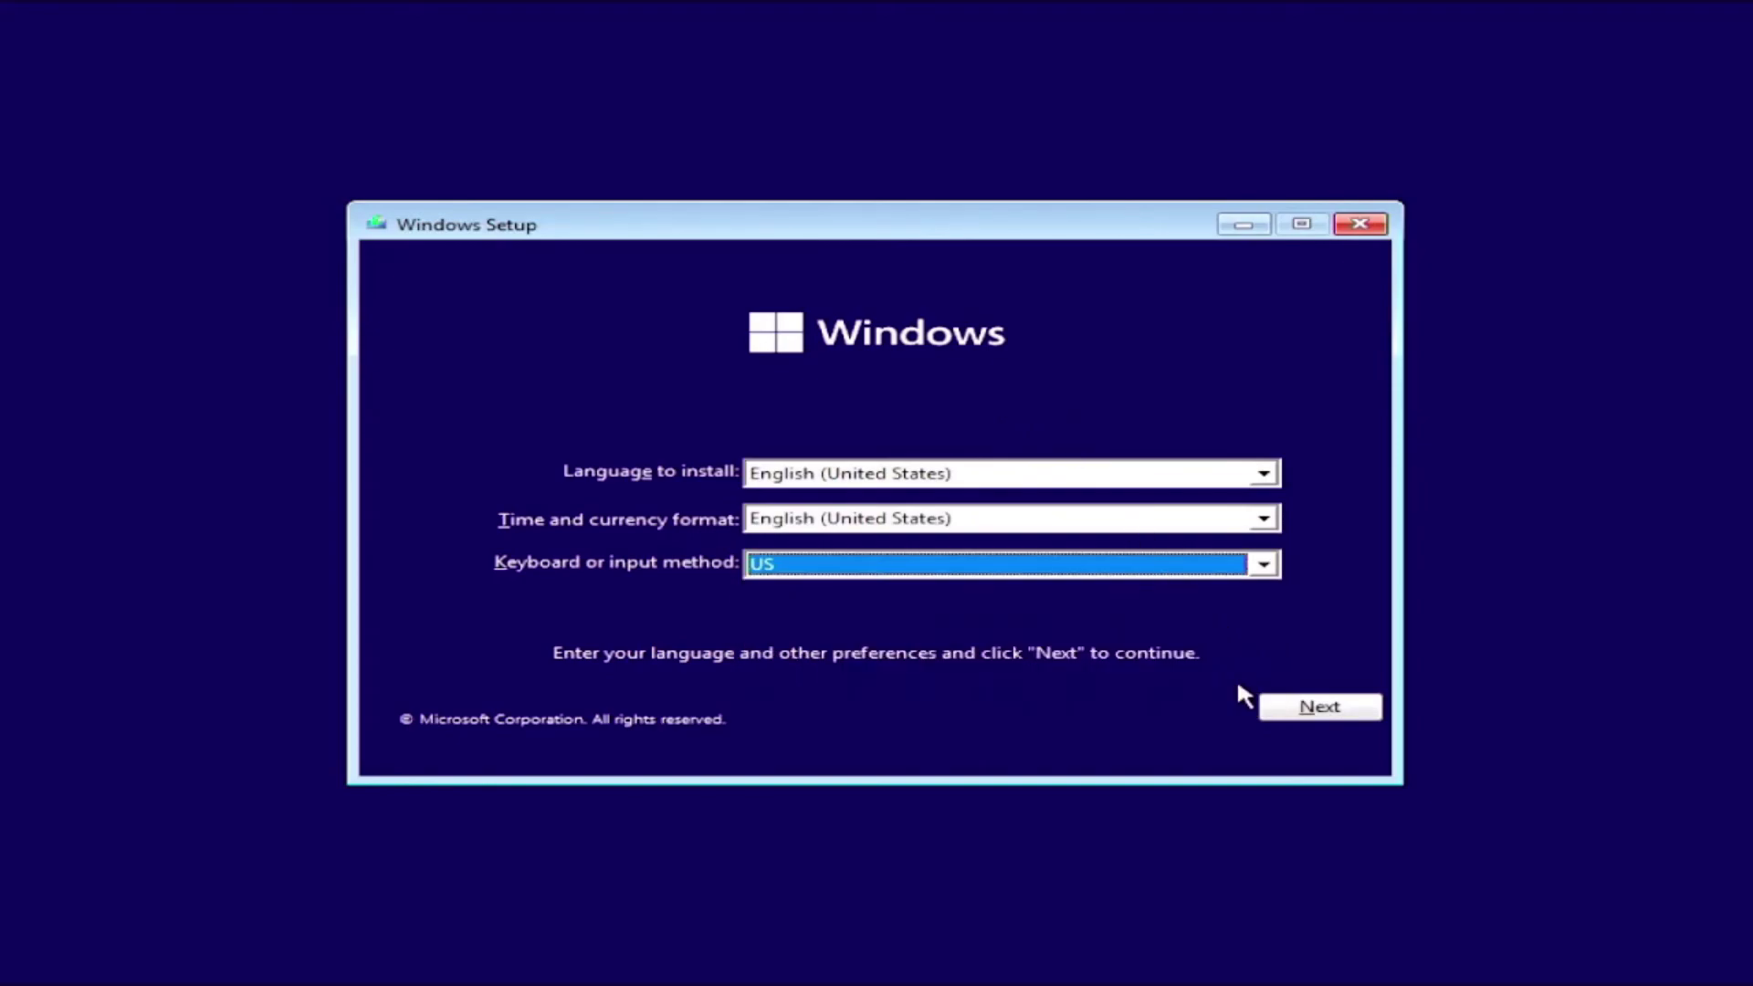
left_click(1311, 712)
left_click(877, 513)
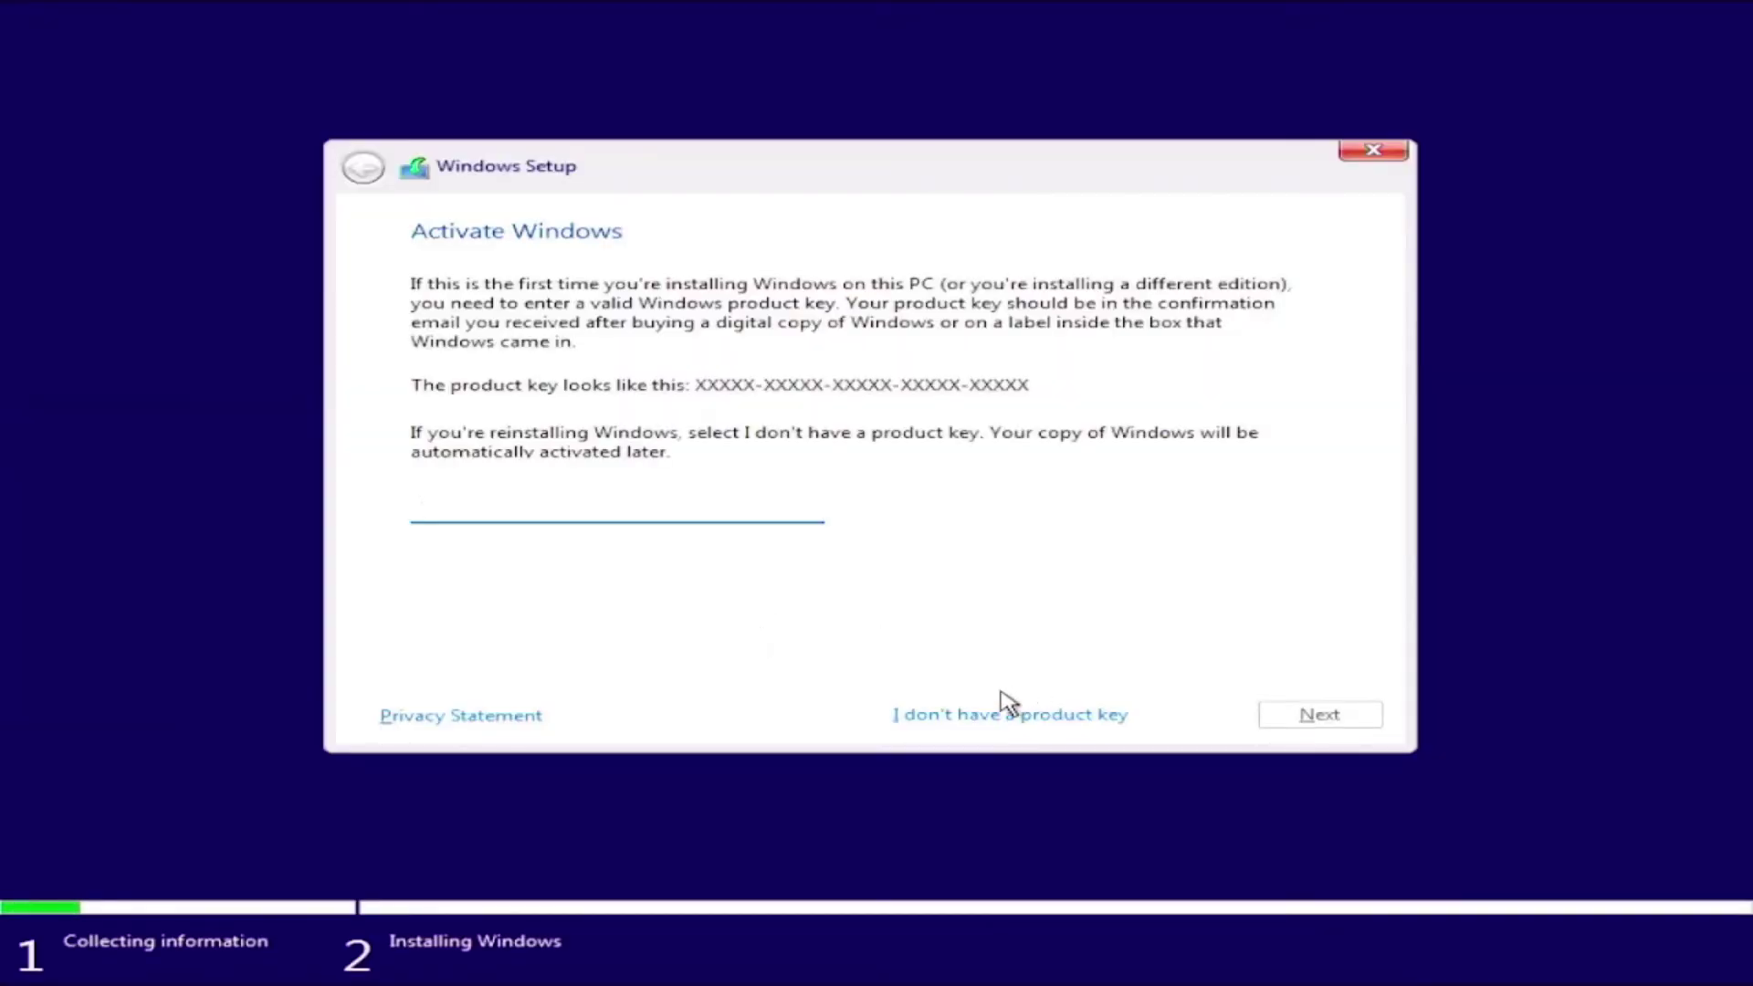
Step: Continue without a product key and accept the Microsoft Software License Terms
left_click(981, 716)
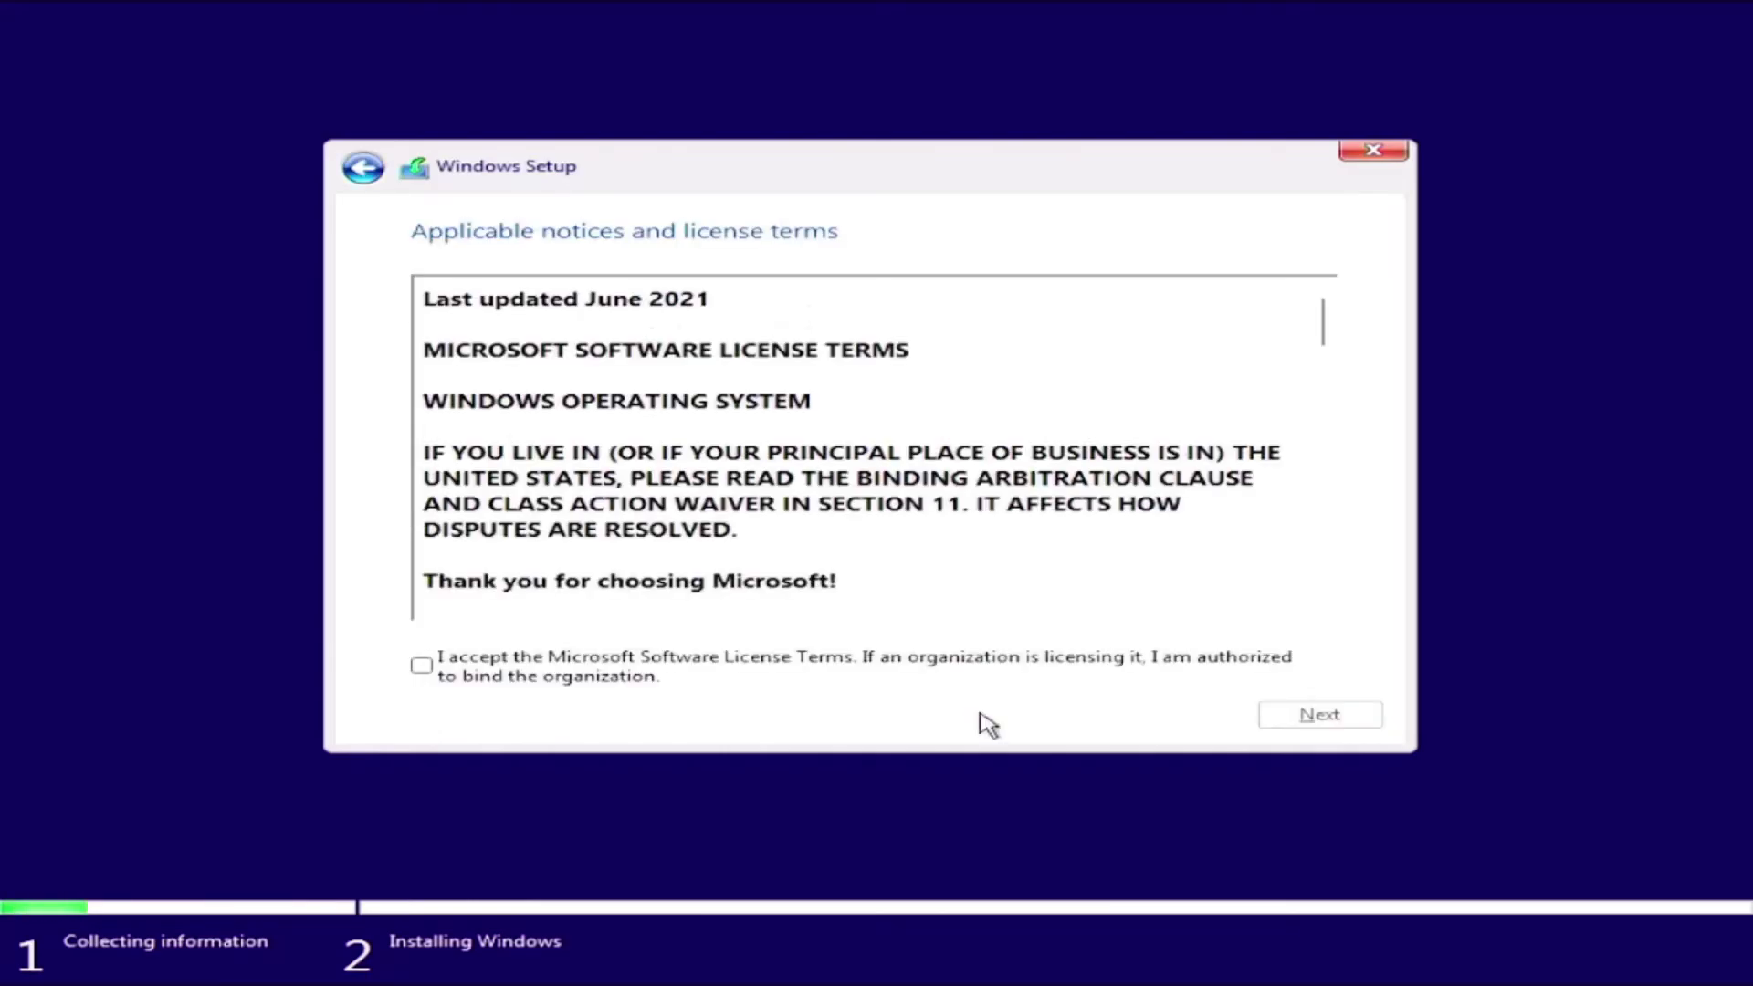
left_click(485, 678)
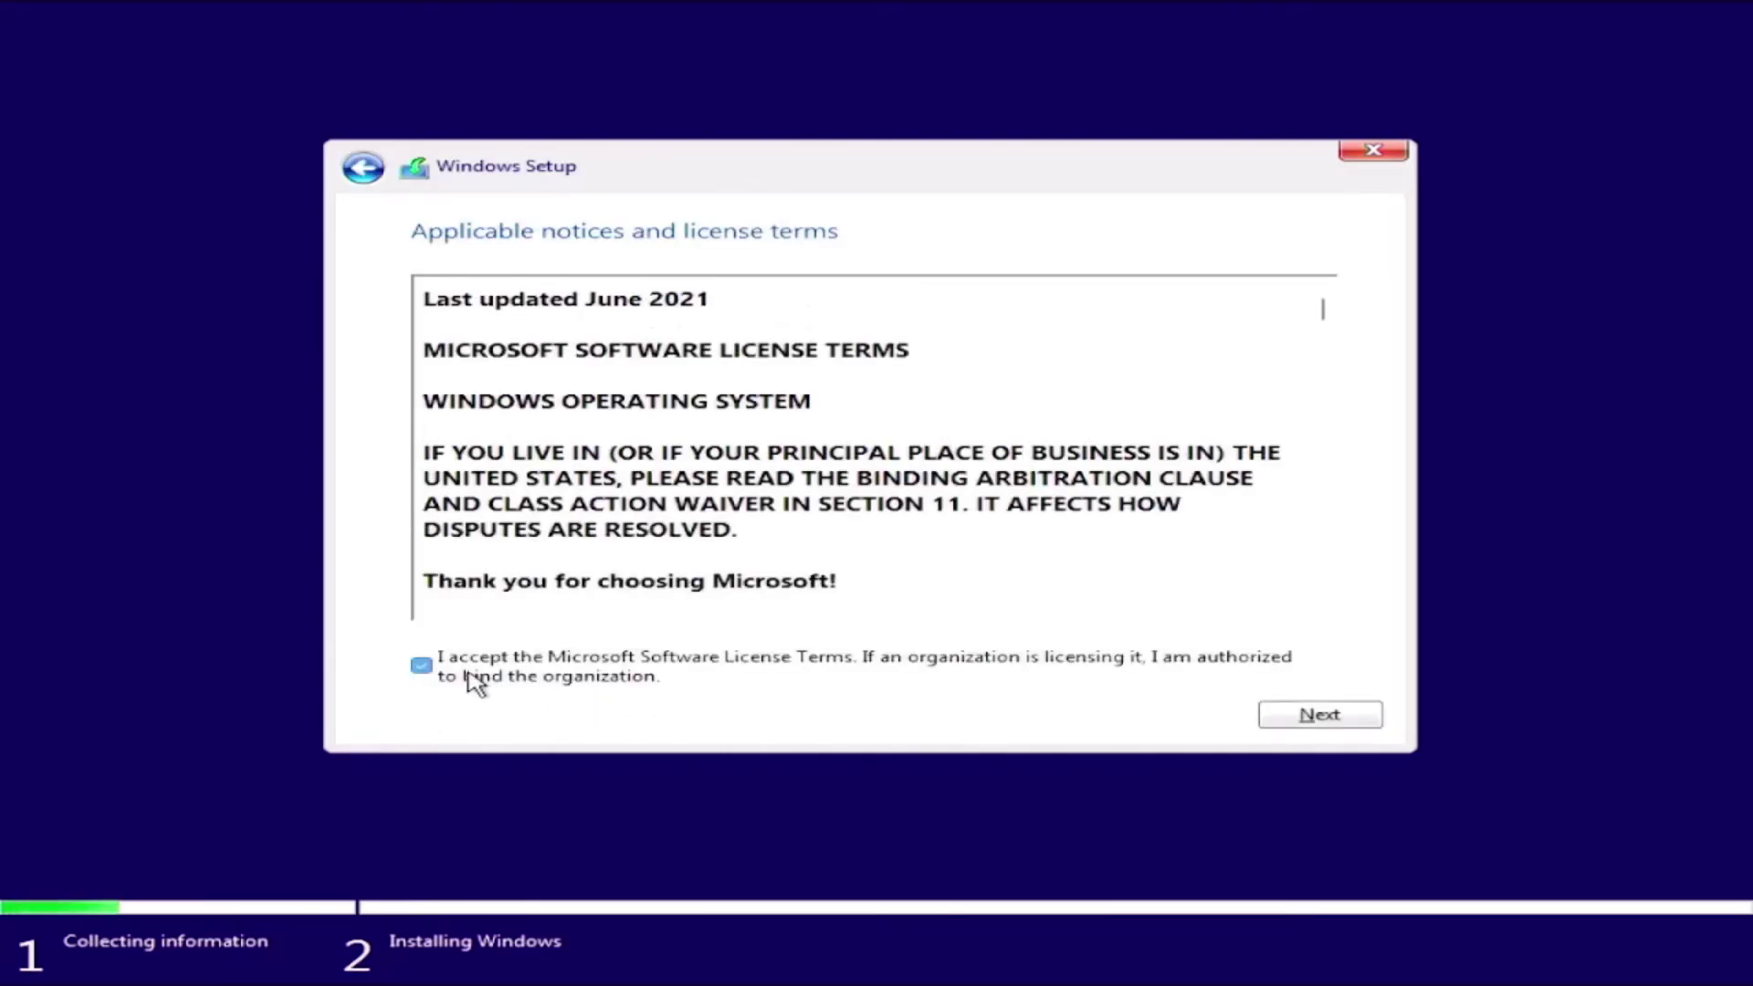
left_click(1336, 728)
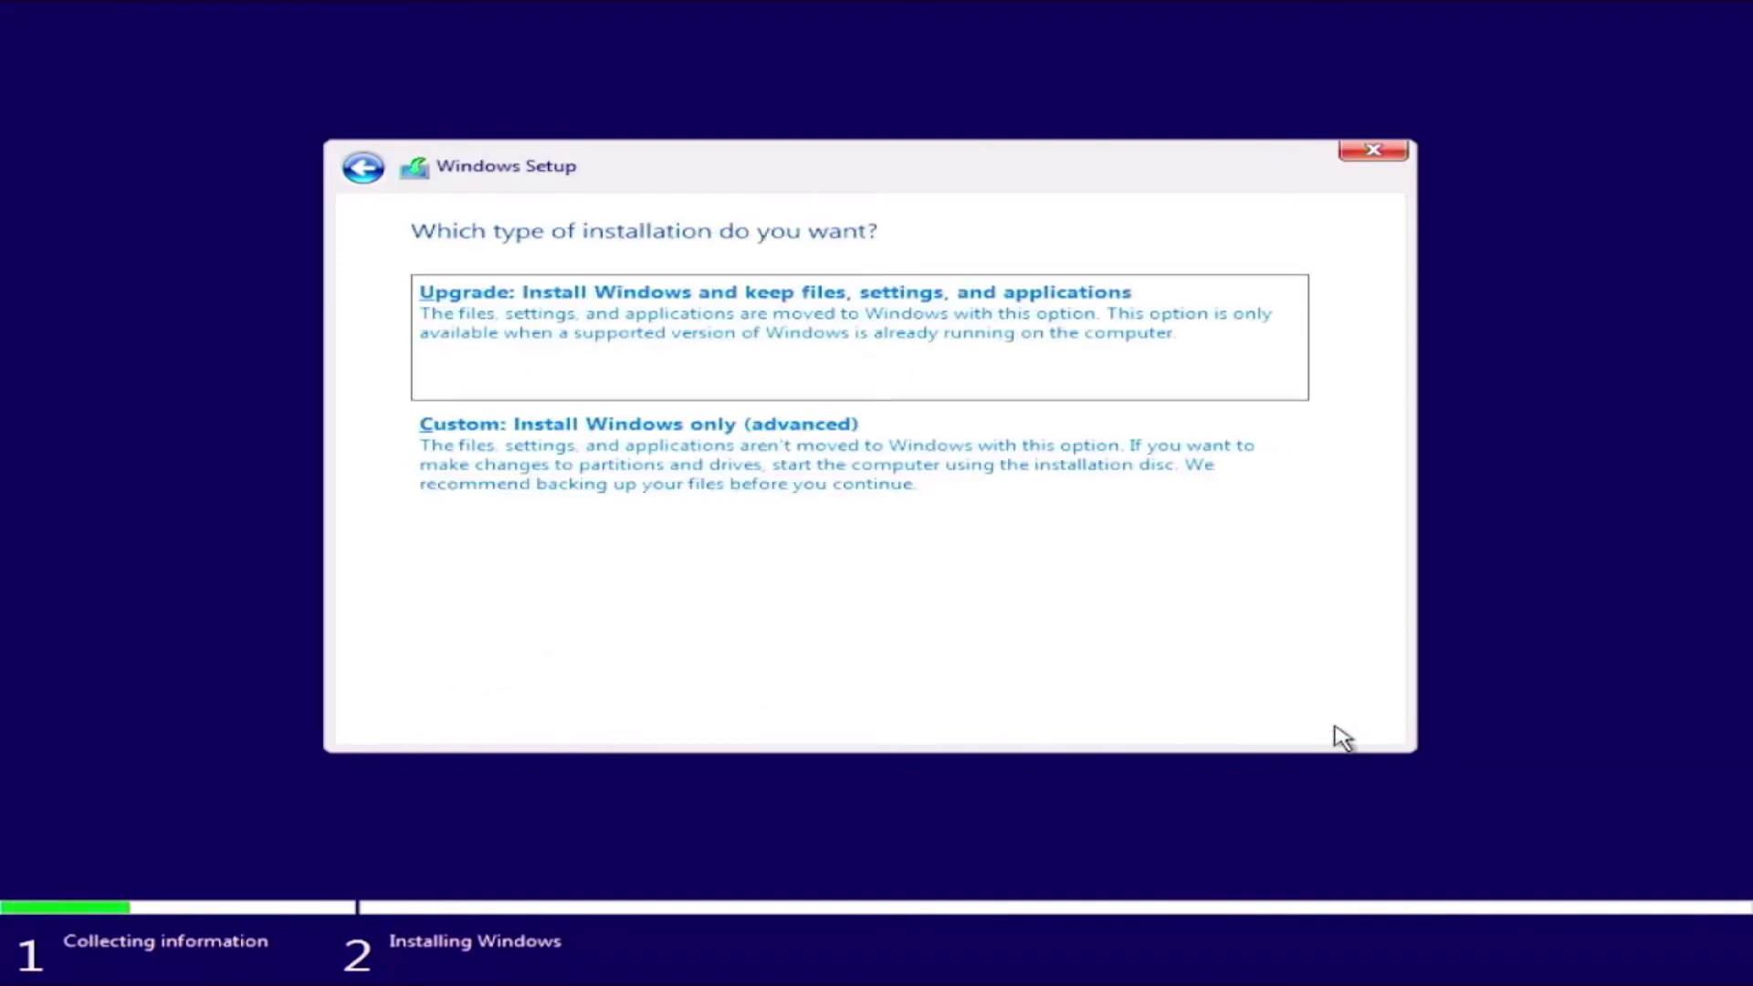
Step: Choose the custom installation and format Drive 0 Partition 2 to install Windows on it
left_click(704, 501)
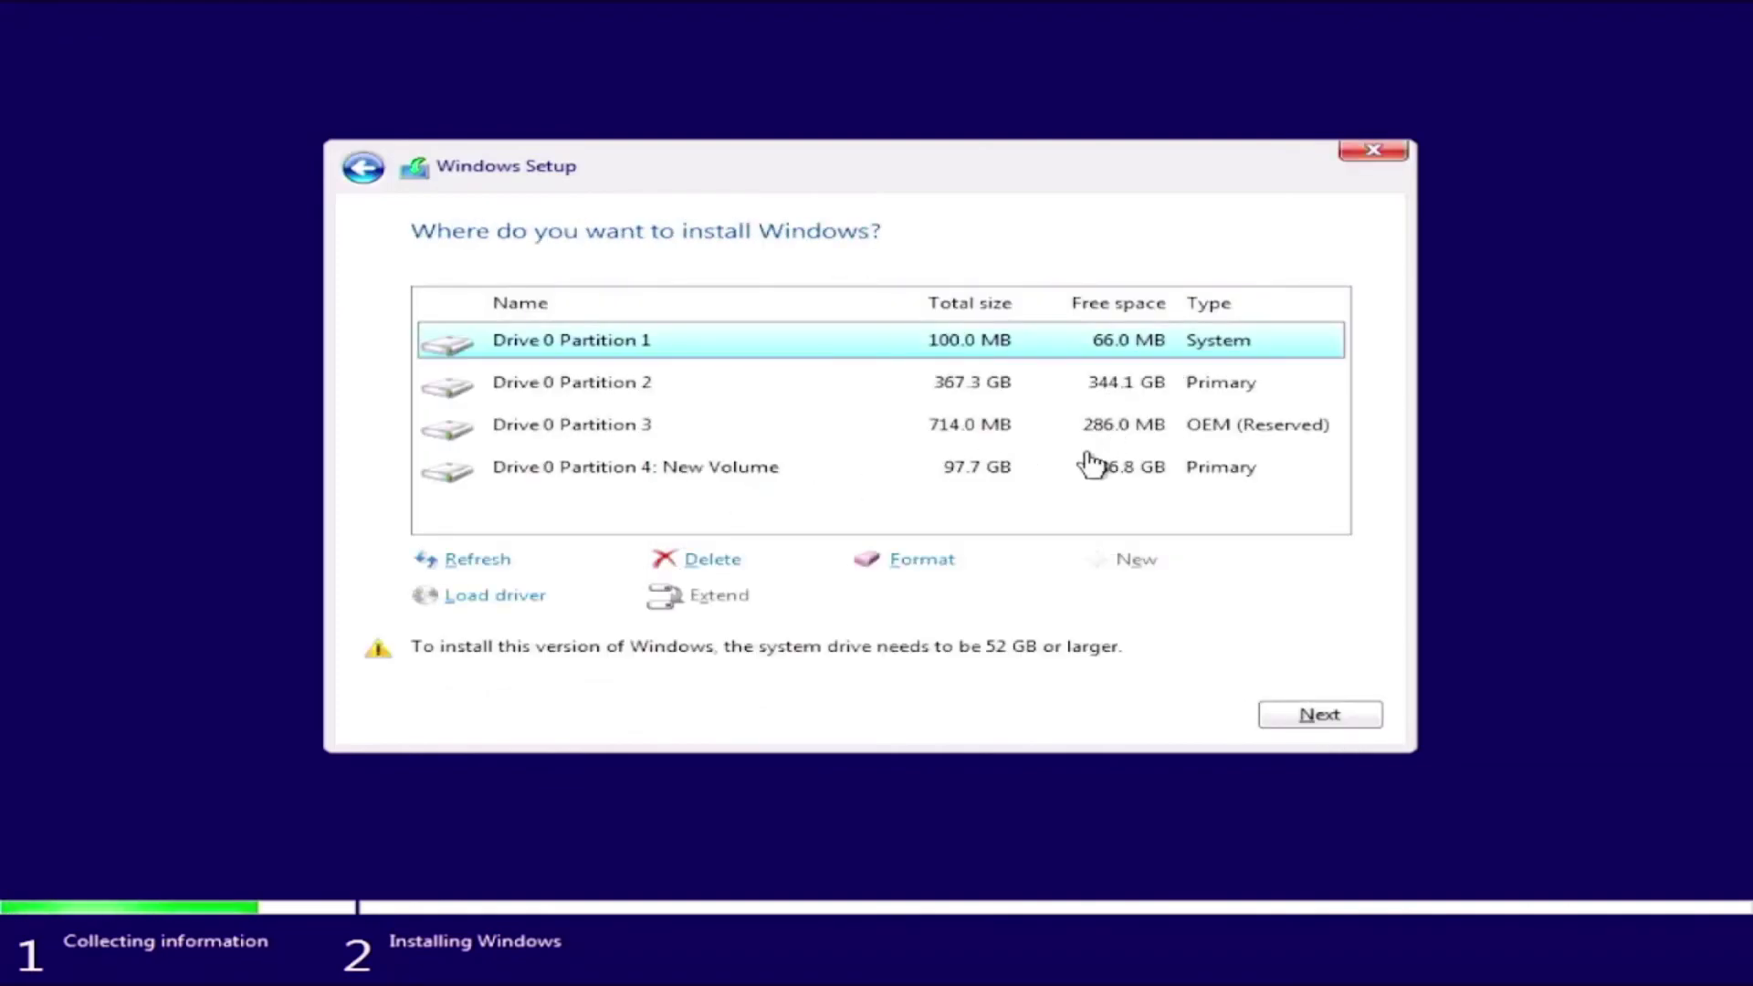
left_click(968, 402)
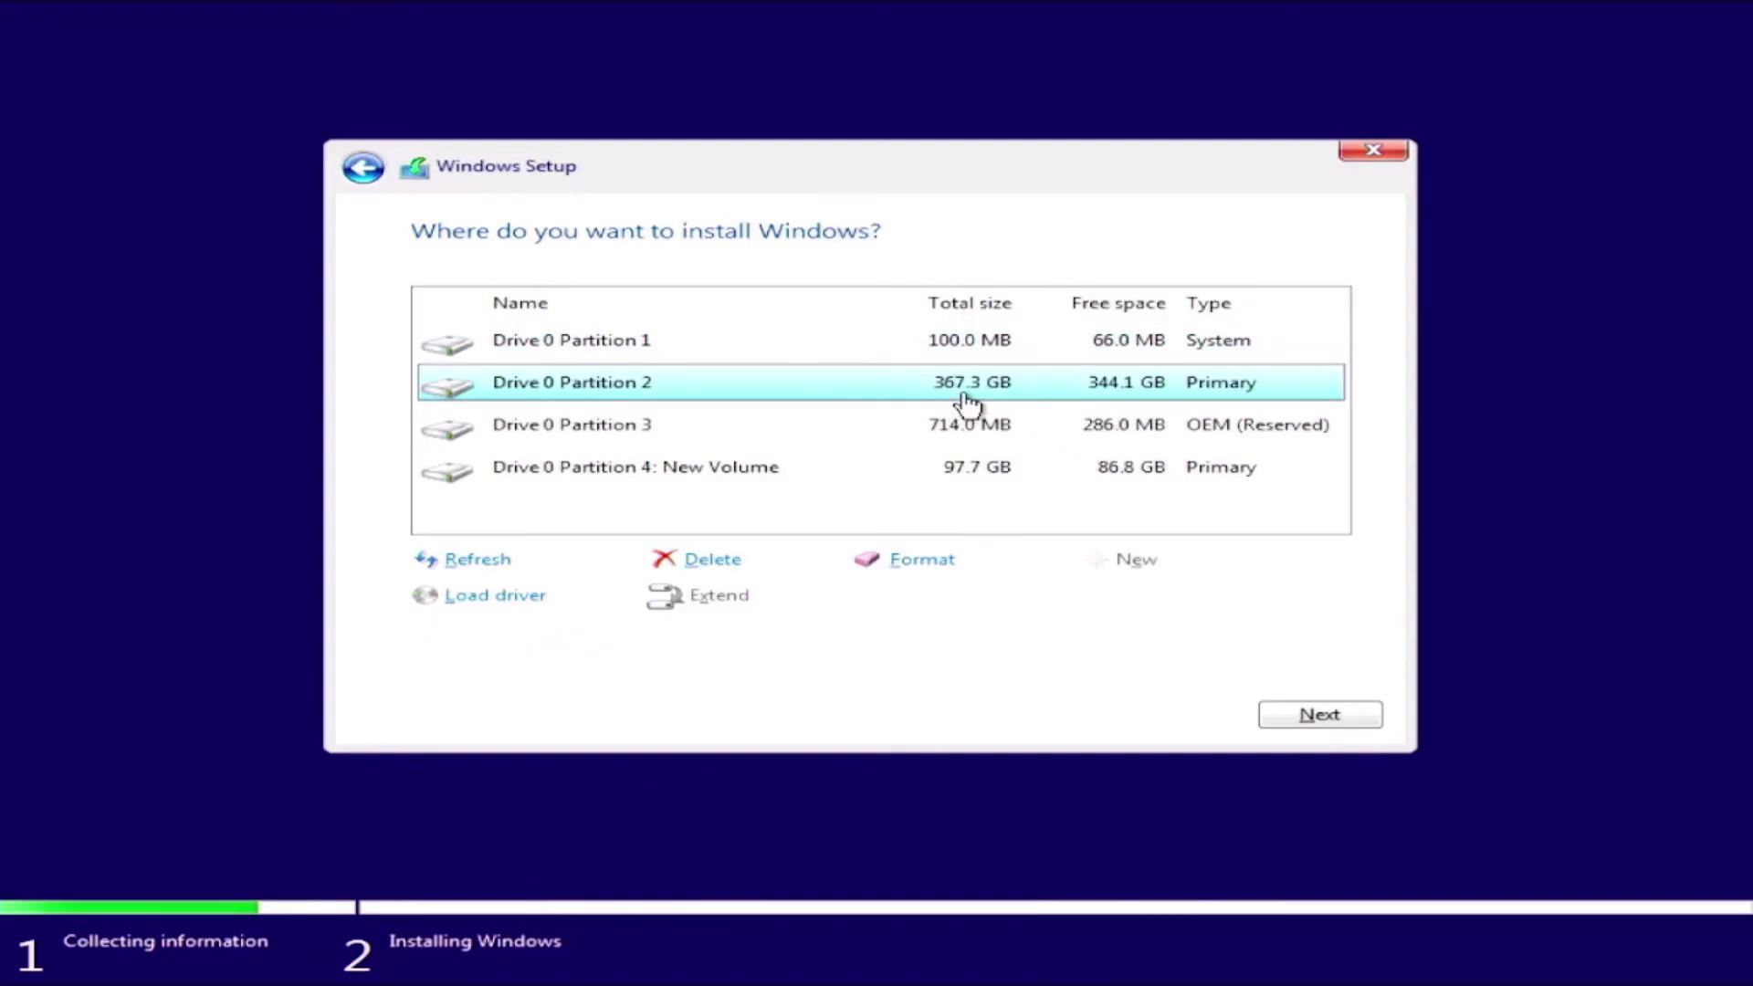
left_click(949, 577)
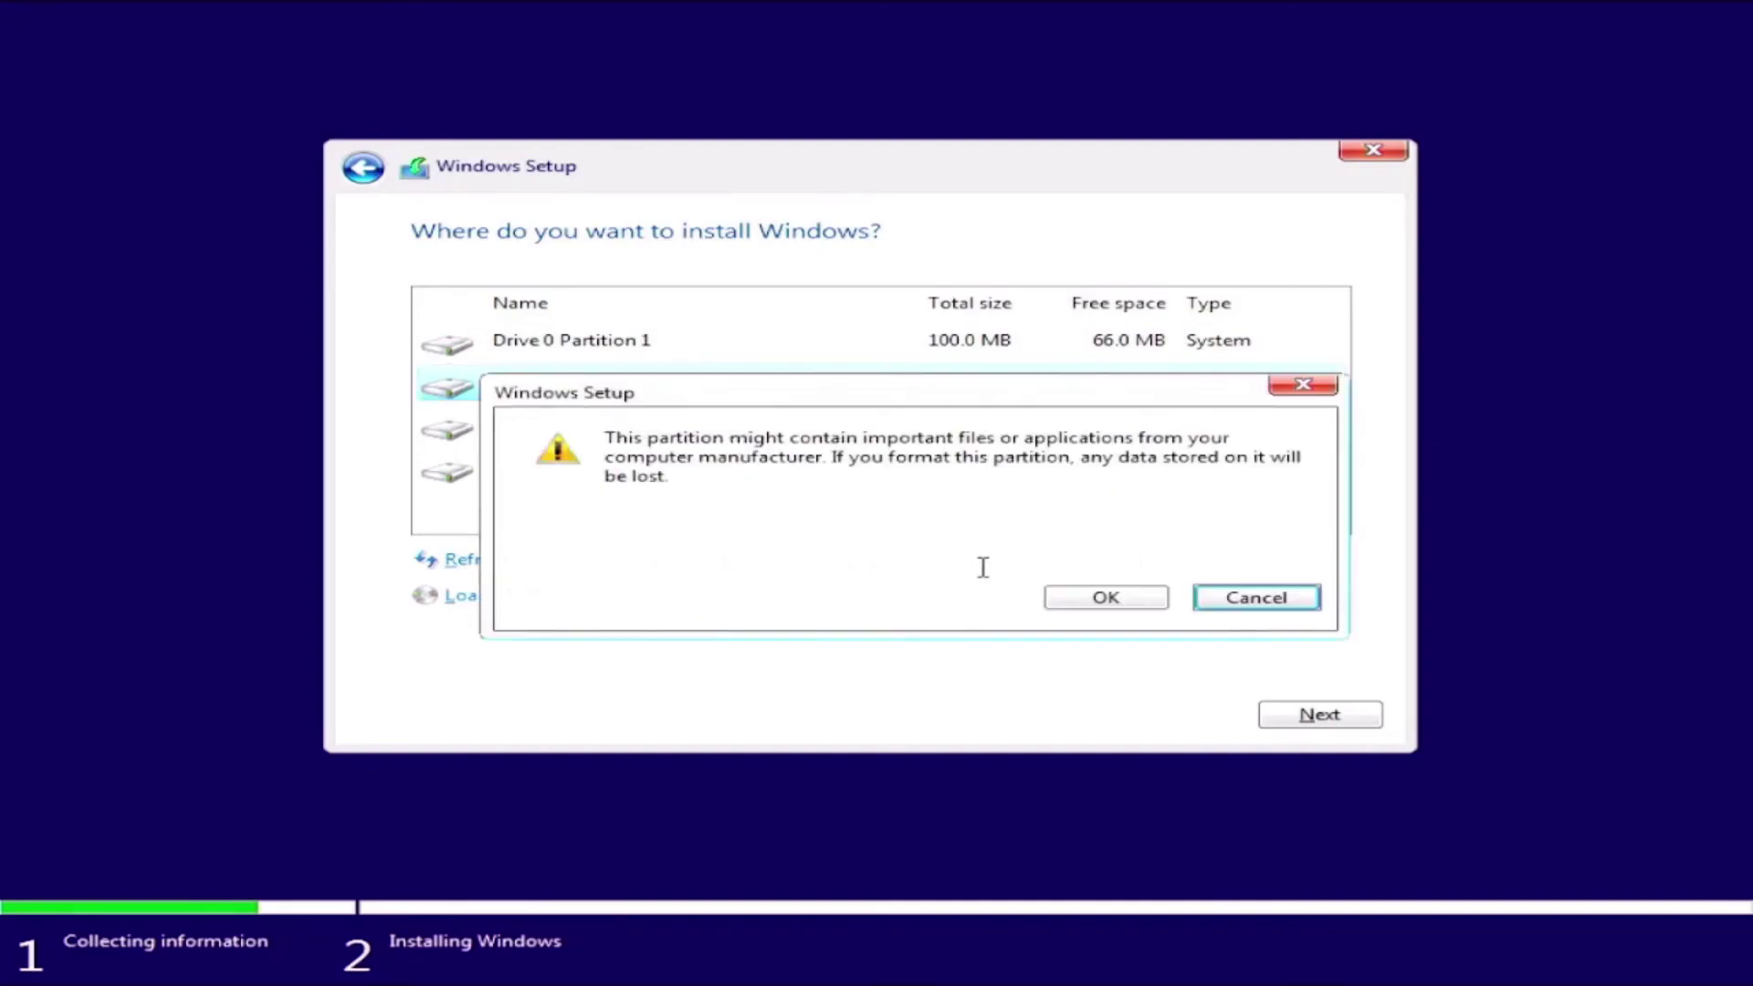
left_click(1092, 601)
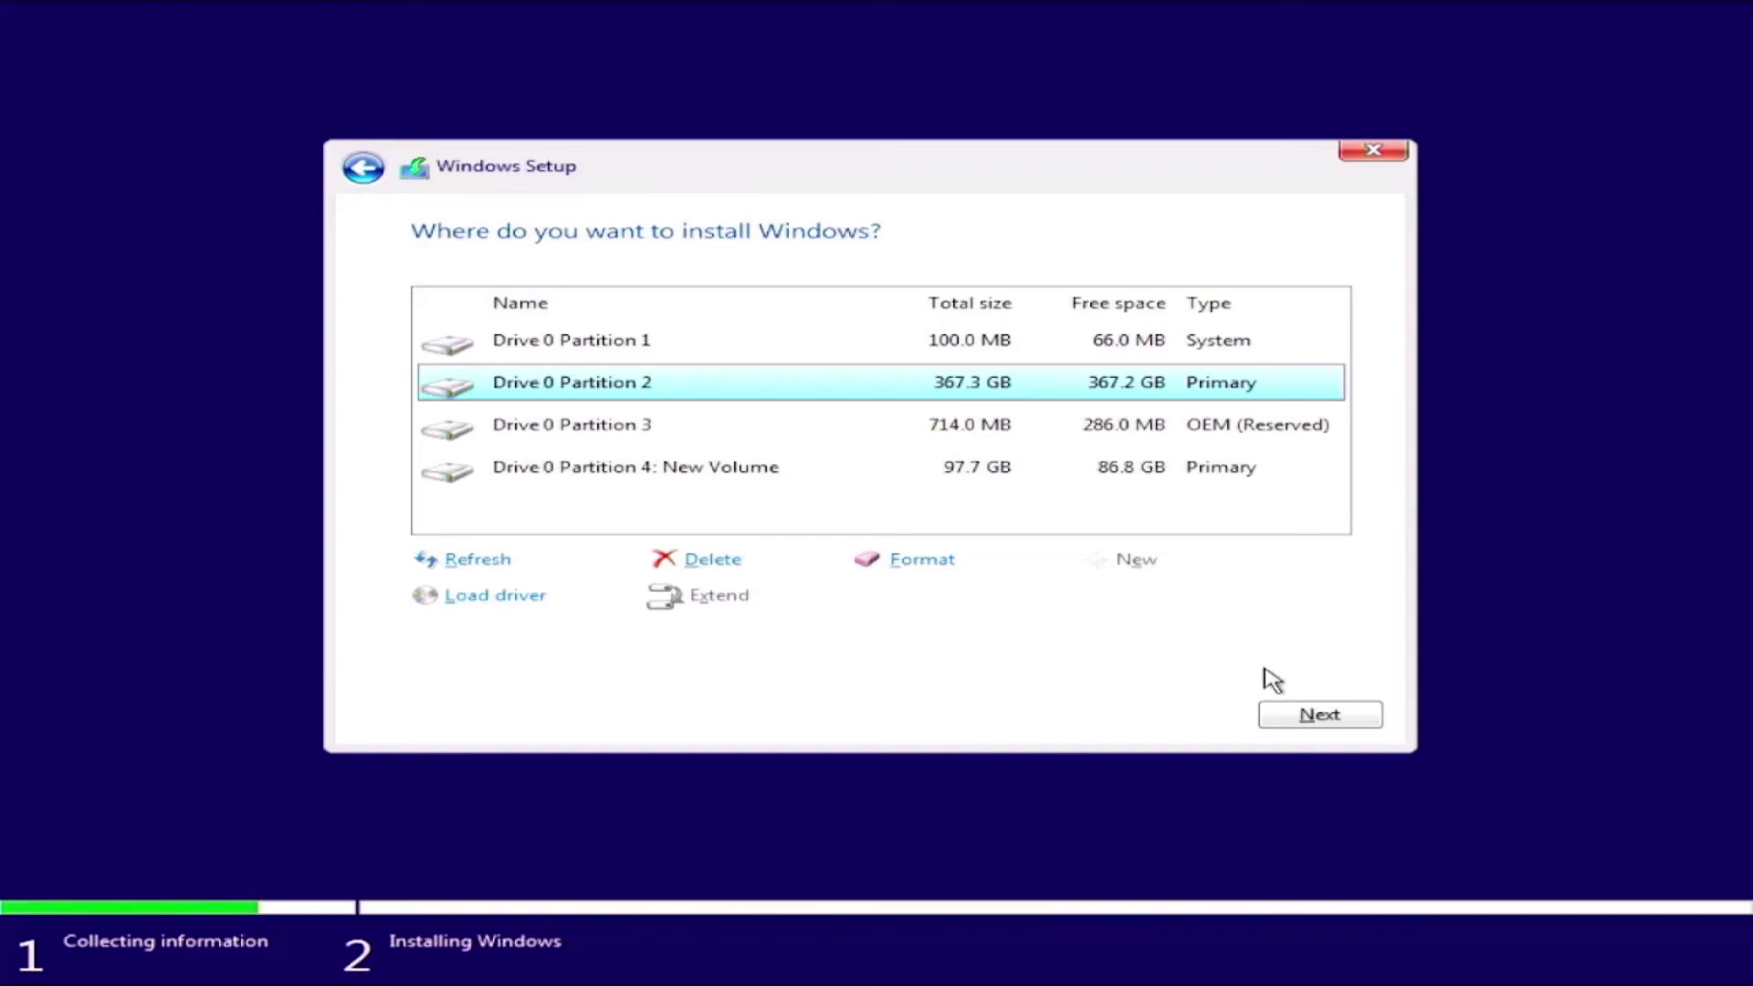
left_click(1323, 716)
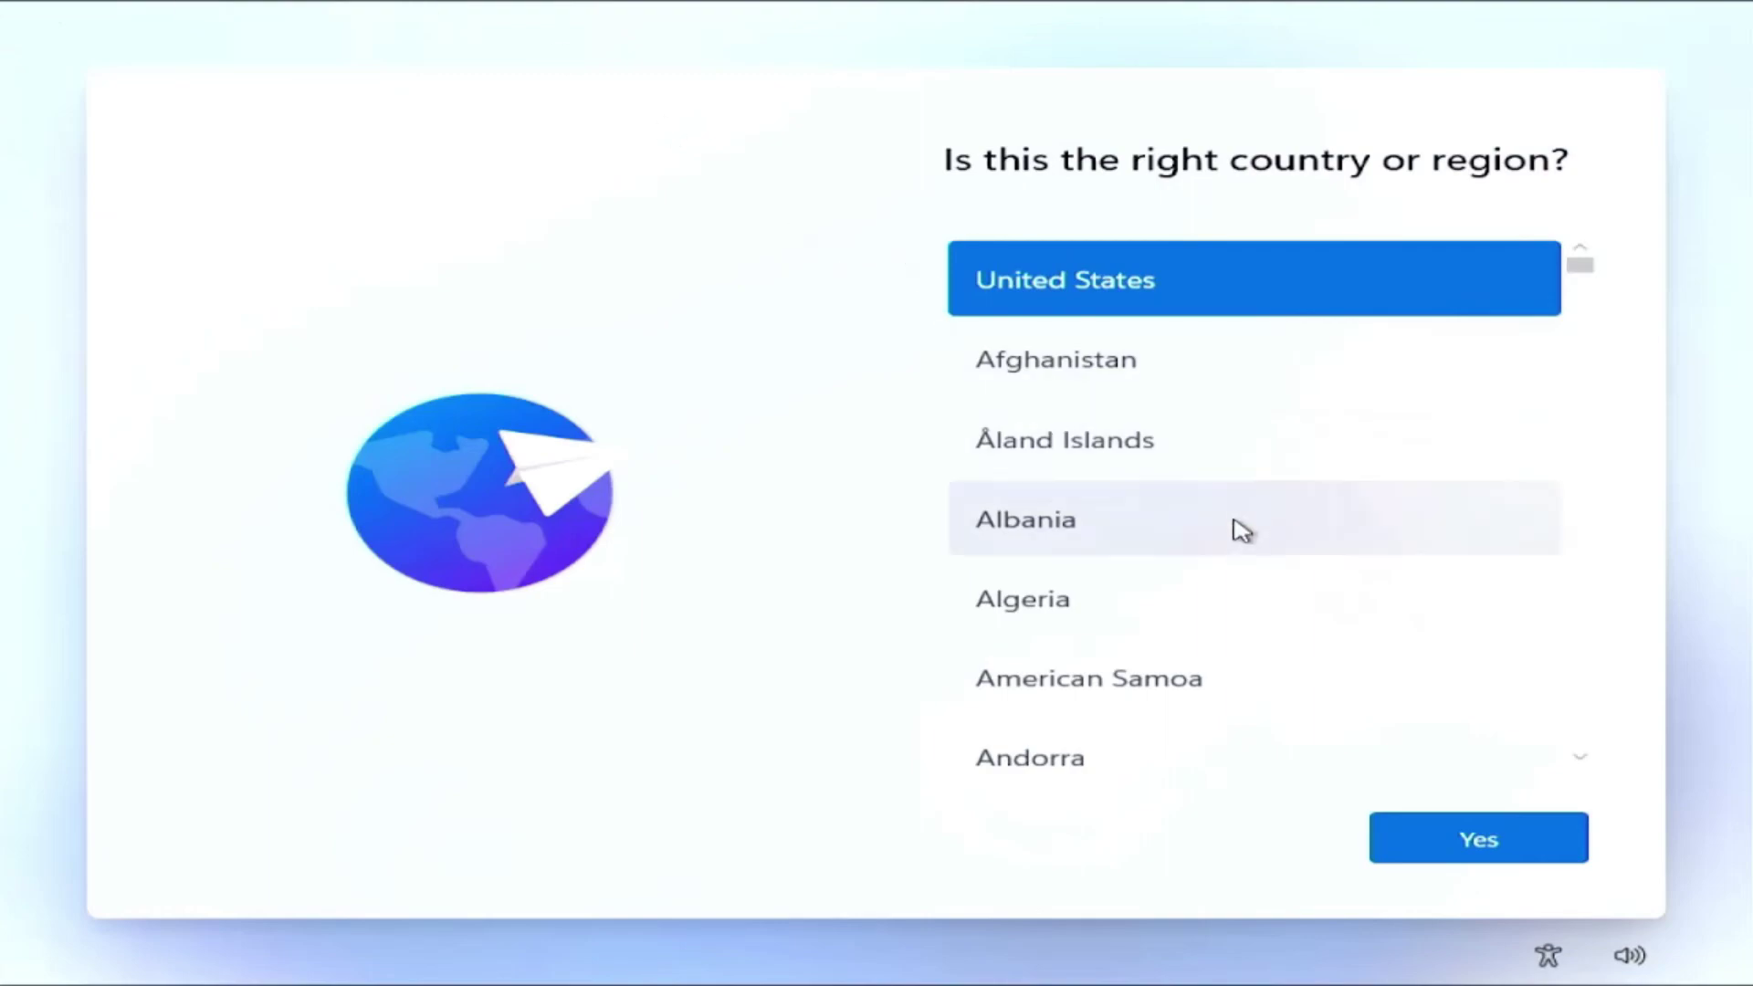
Step: Look through the country list and confirm United States as the region
scroll(1119, 427, "down", 3)
scroll(1196, 317, "up", 3)
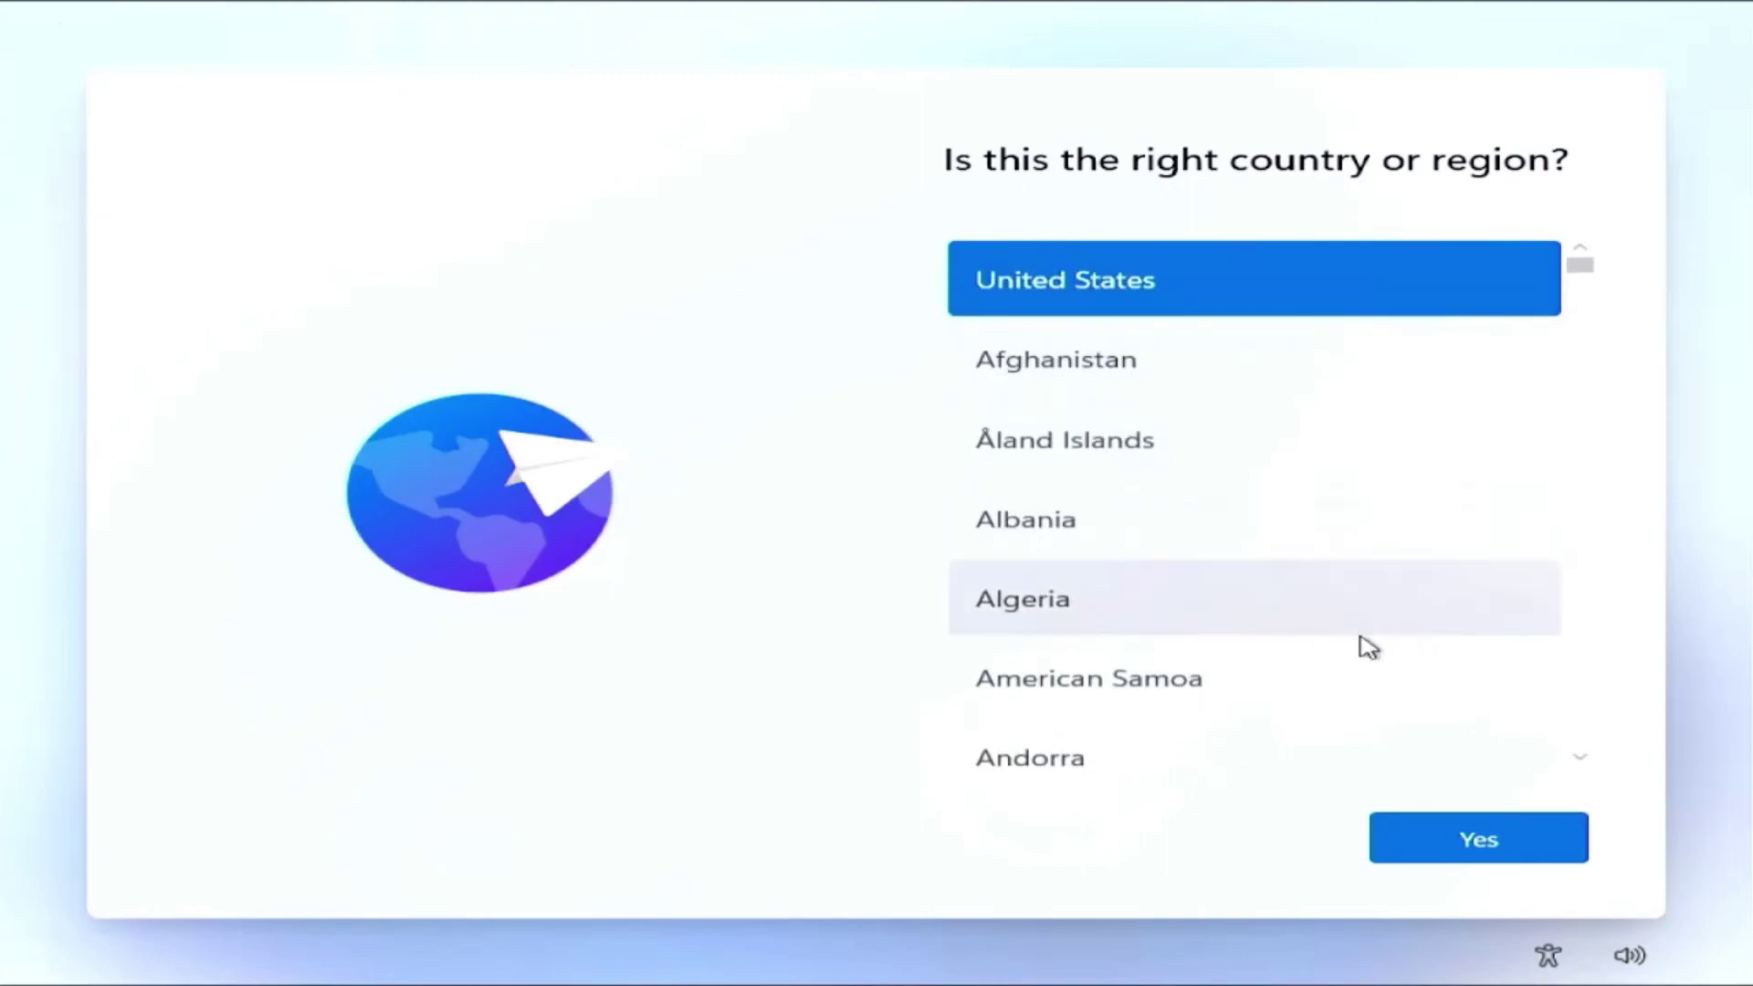
left_click(1459, 838)
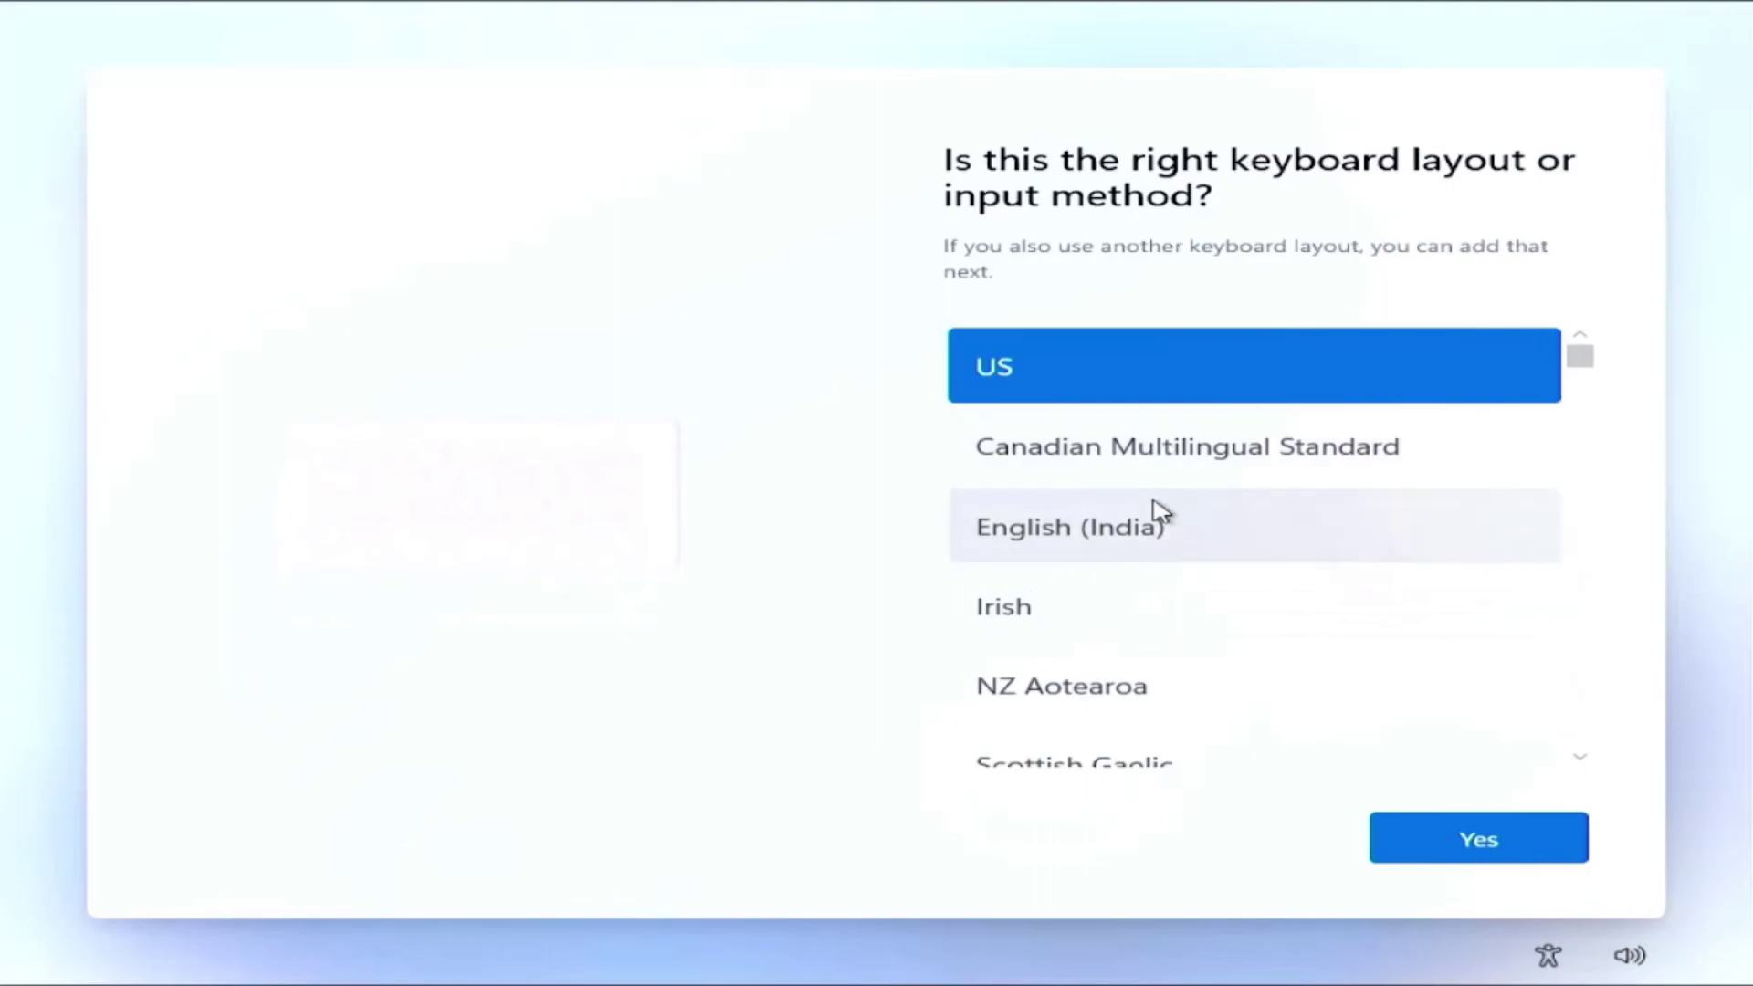
Step: Choose the United States-Dvorak keyboard layout and skip adding a second layout
scroll(1129, 652, "down", 3)
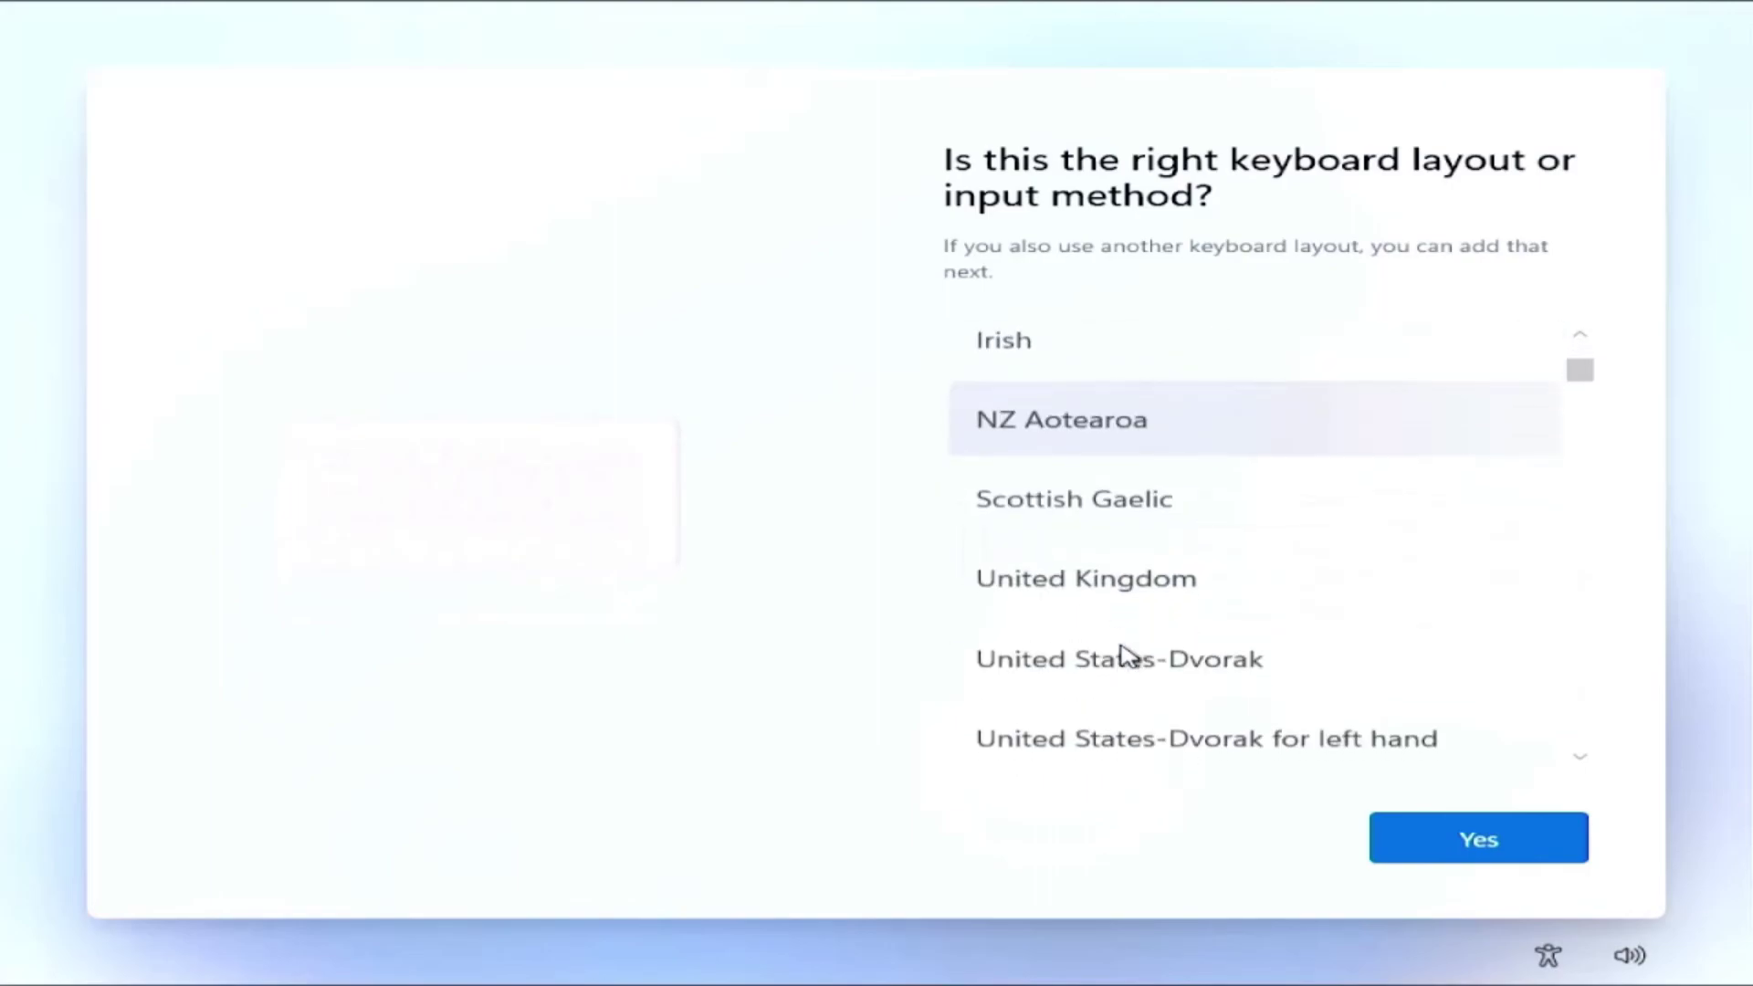
left_click(1128, 651)
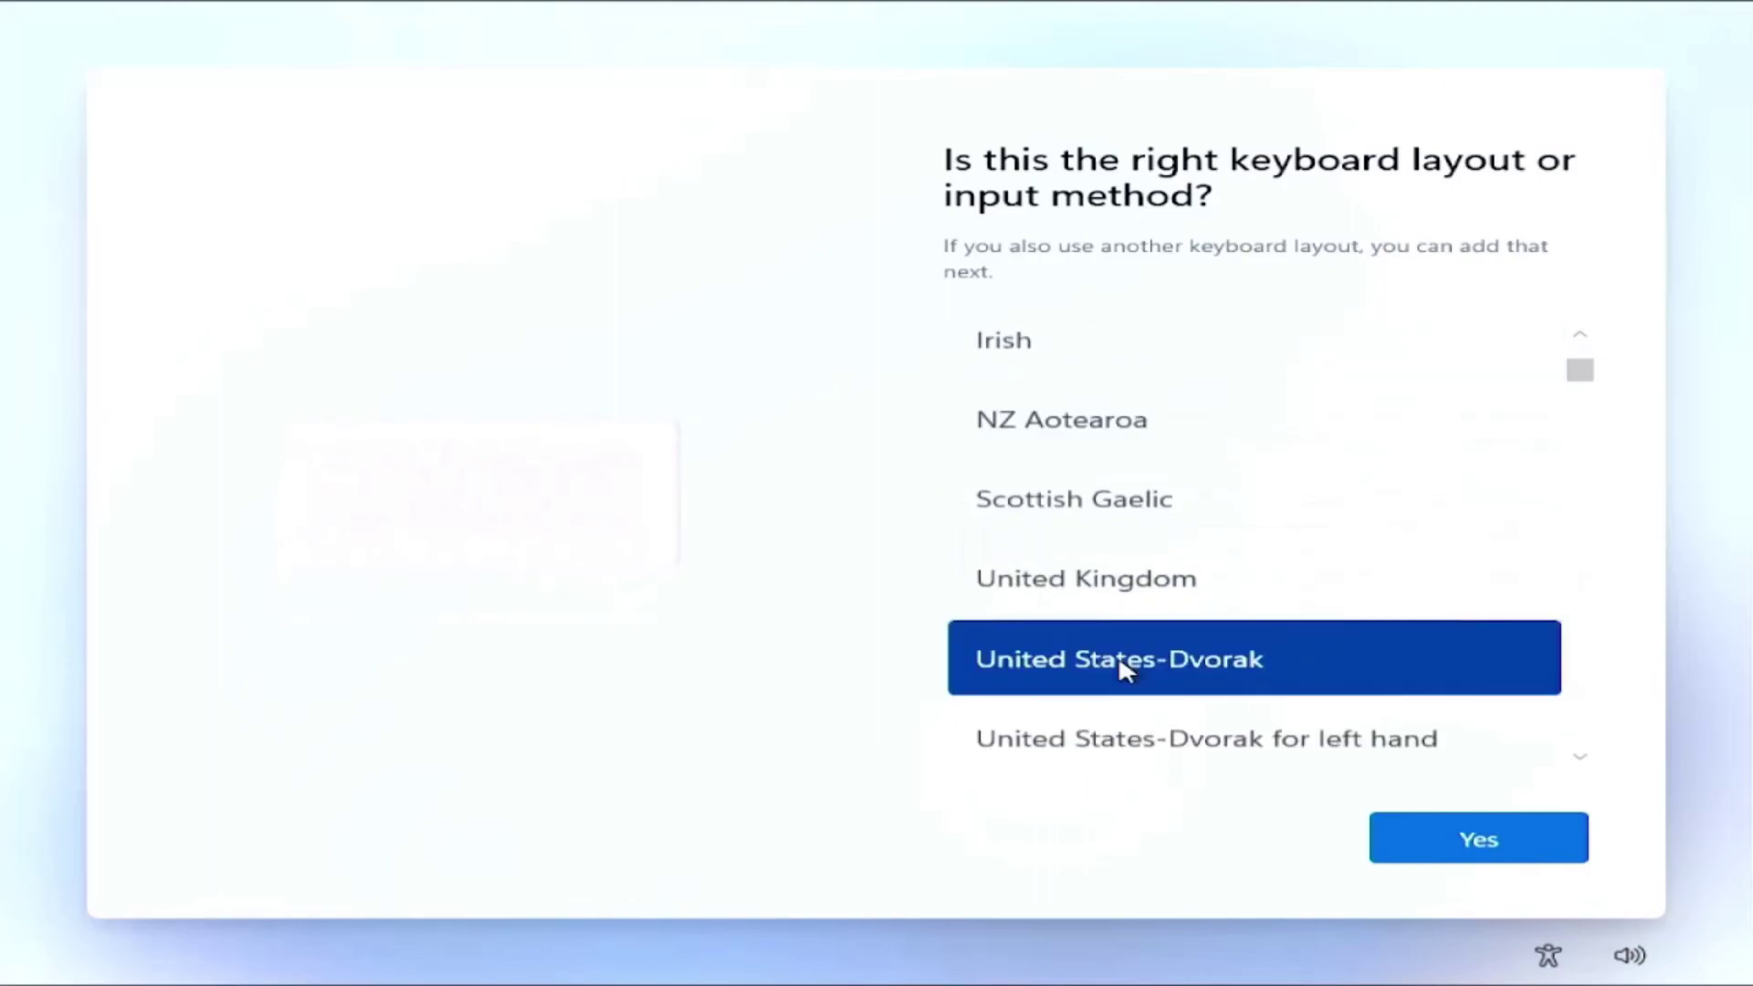
left_click(1536, 840)
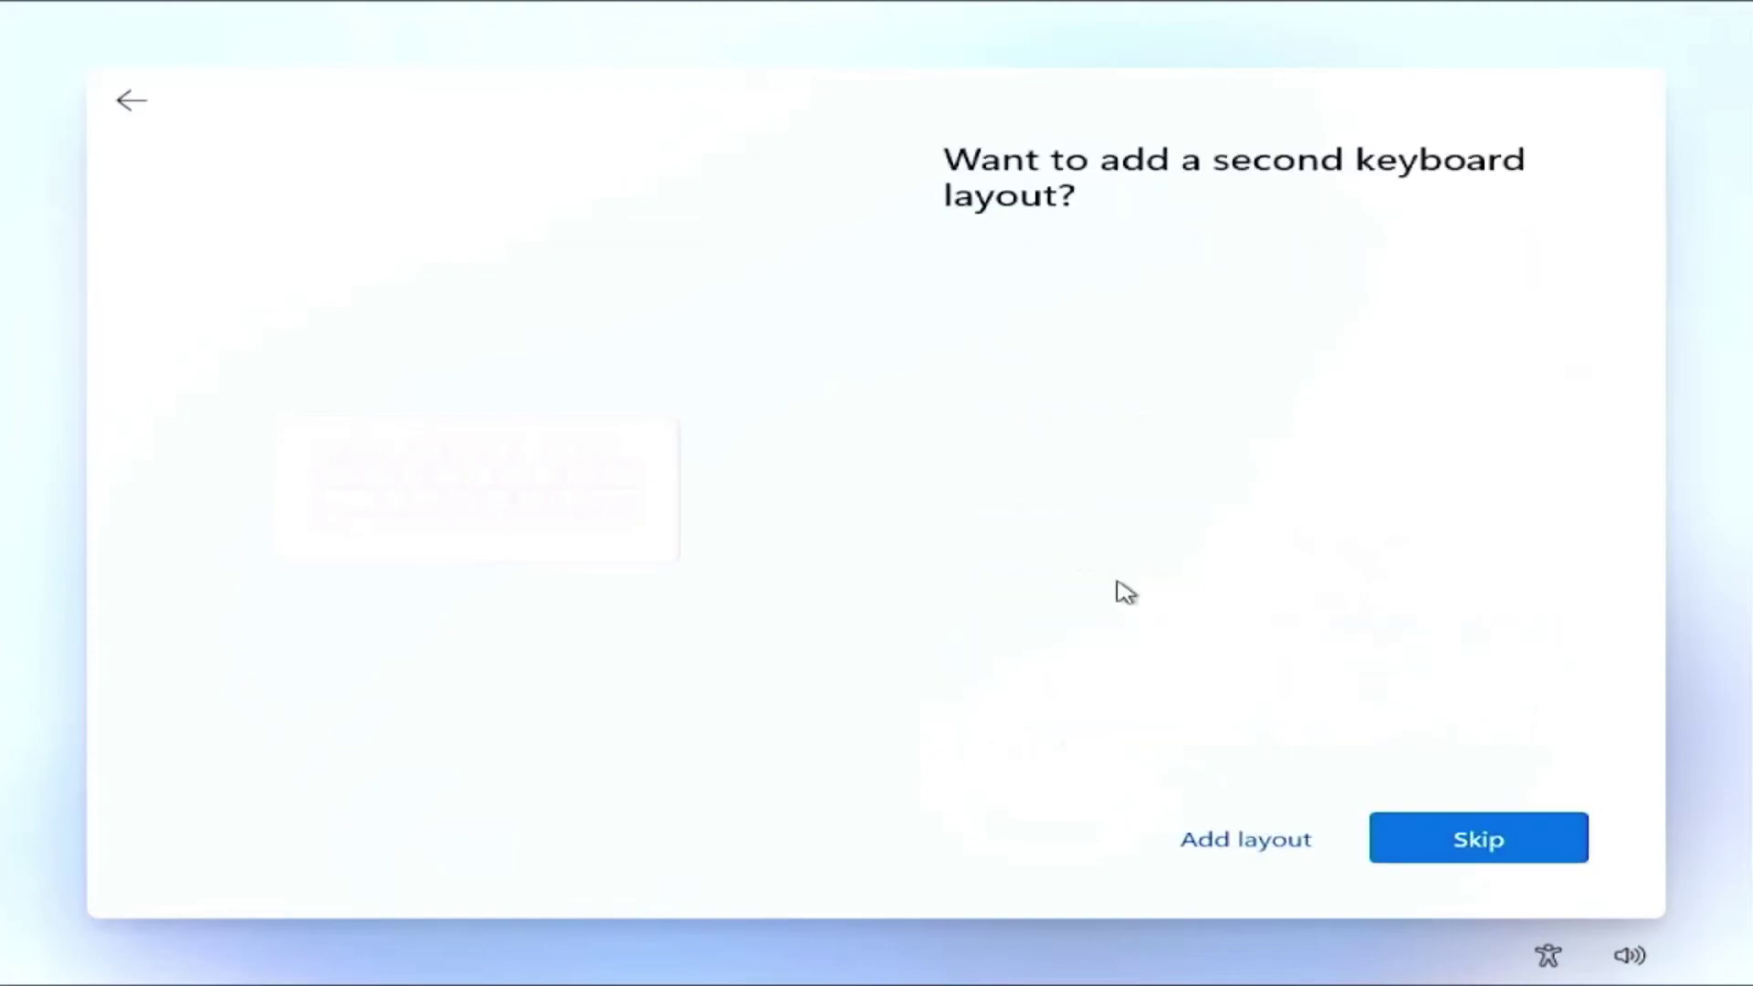
left_click(1460, 837)
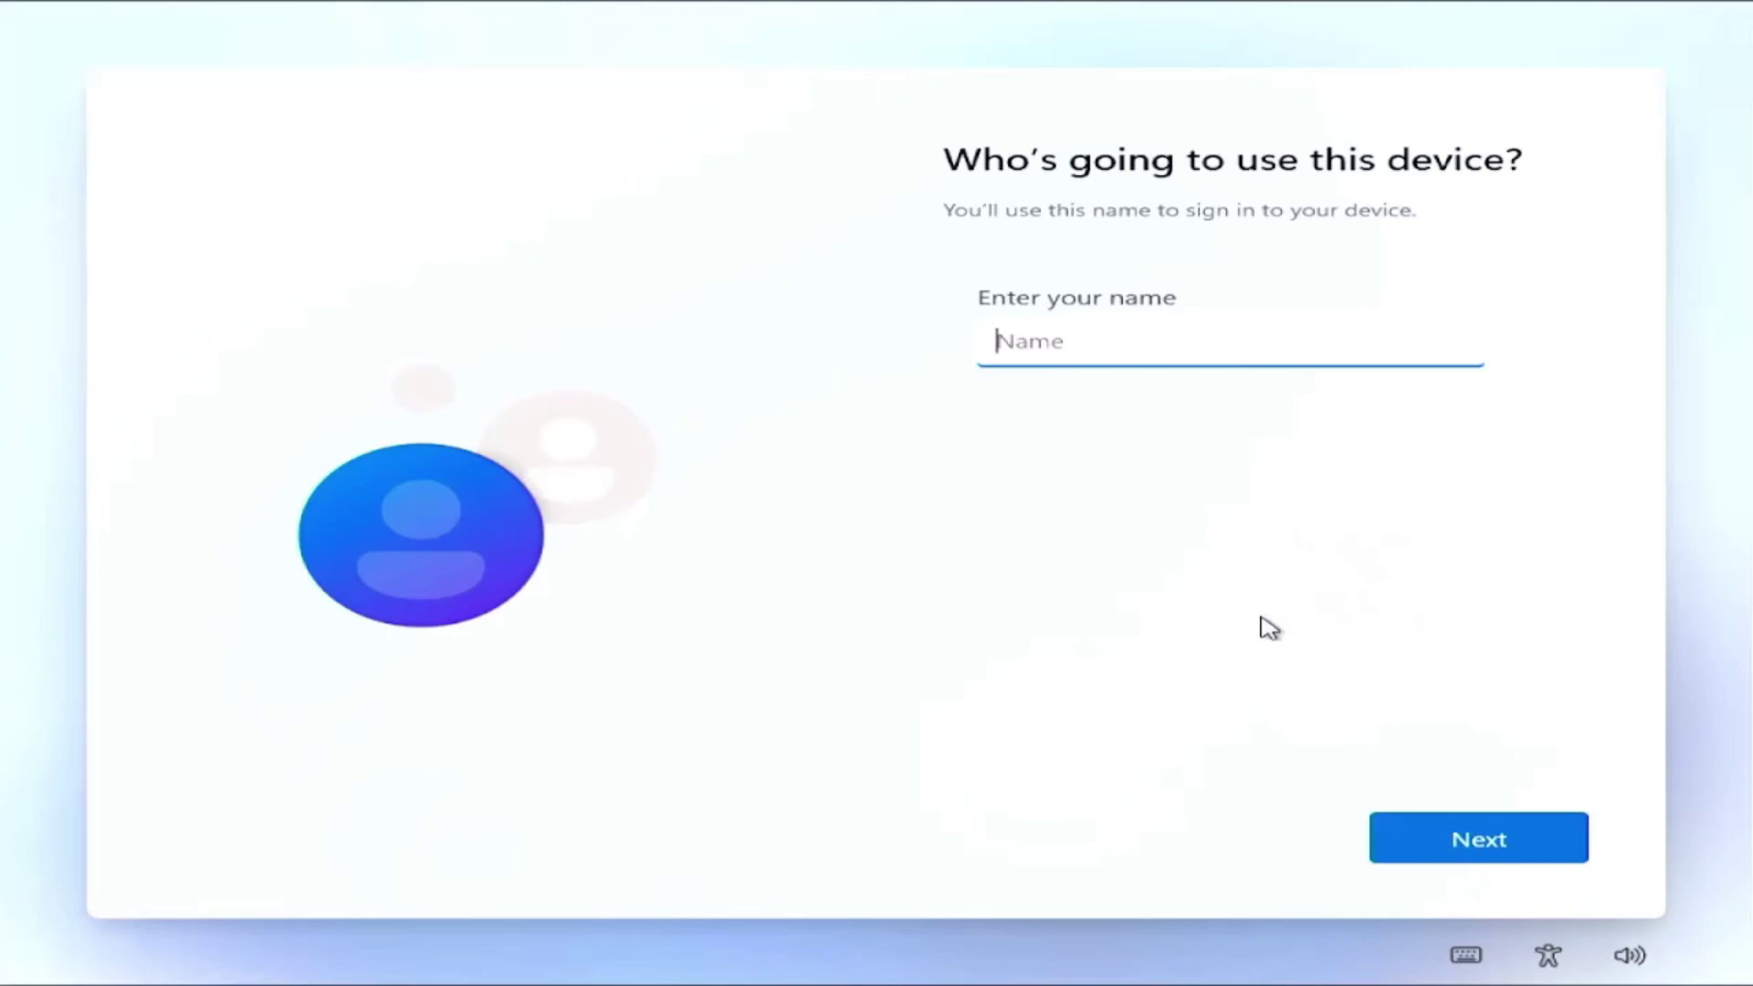
Step: Set the device's user name to LGRLGDB and continue with the password left blank
type("L")
key("BackSpace")
type("R")
key("BackSpace")
type("LGRLGDB")
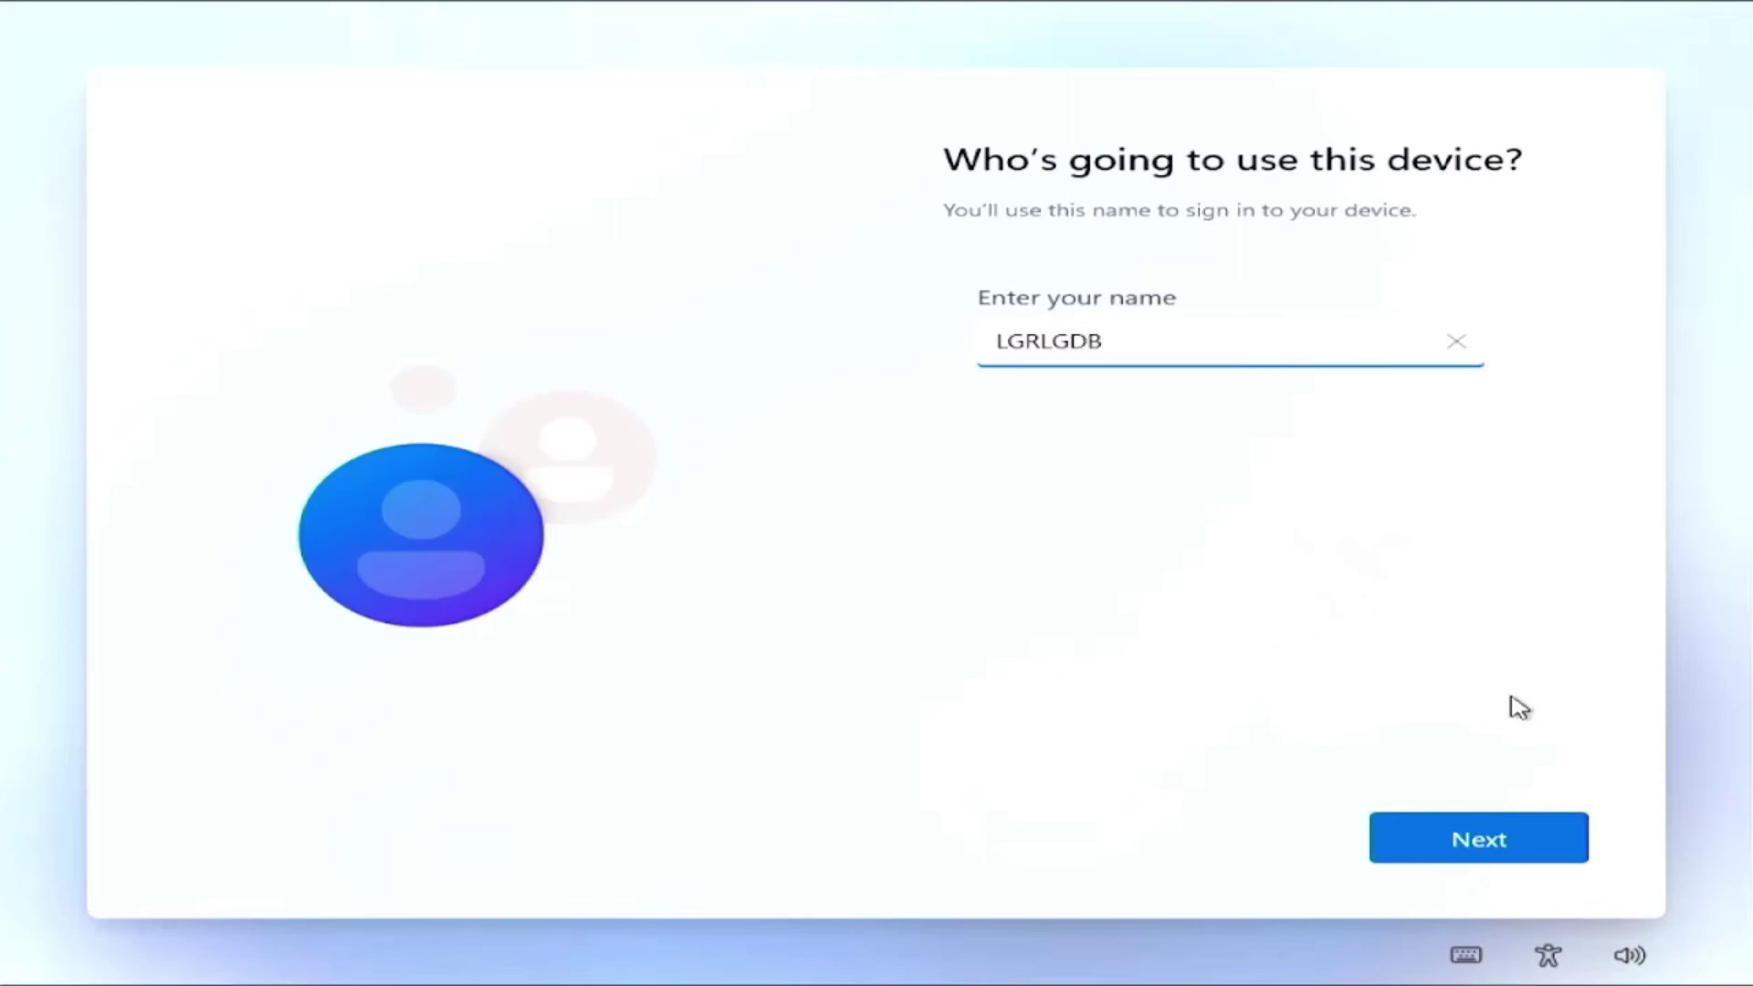
left_click(1514, 838)
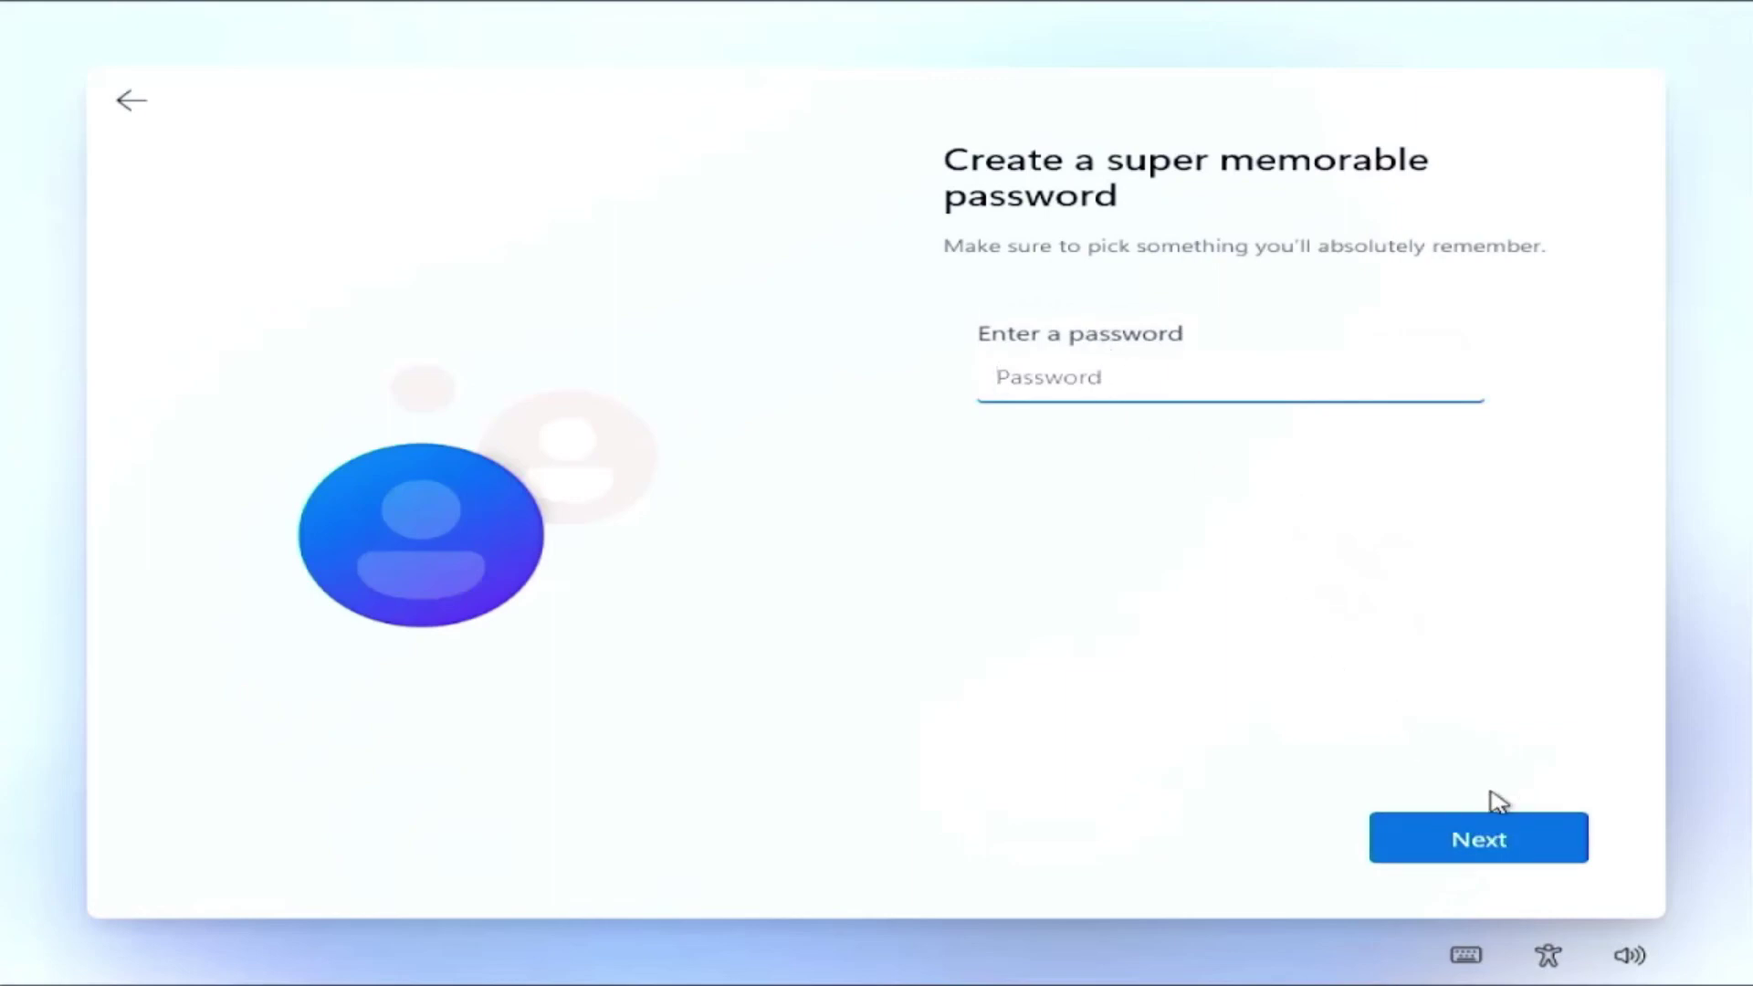
left_click(1482, 839)
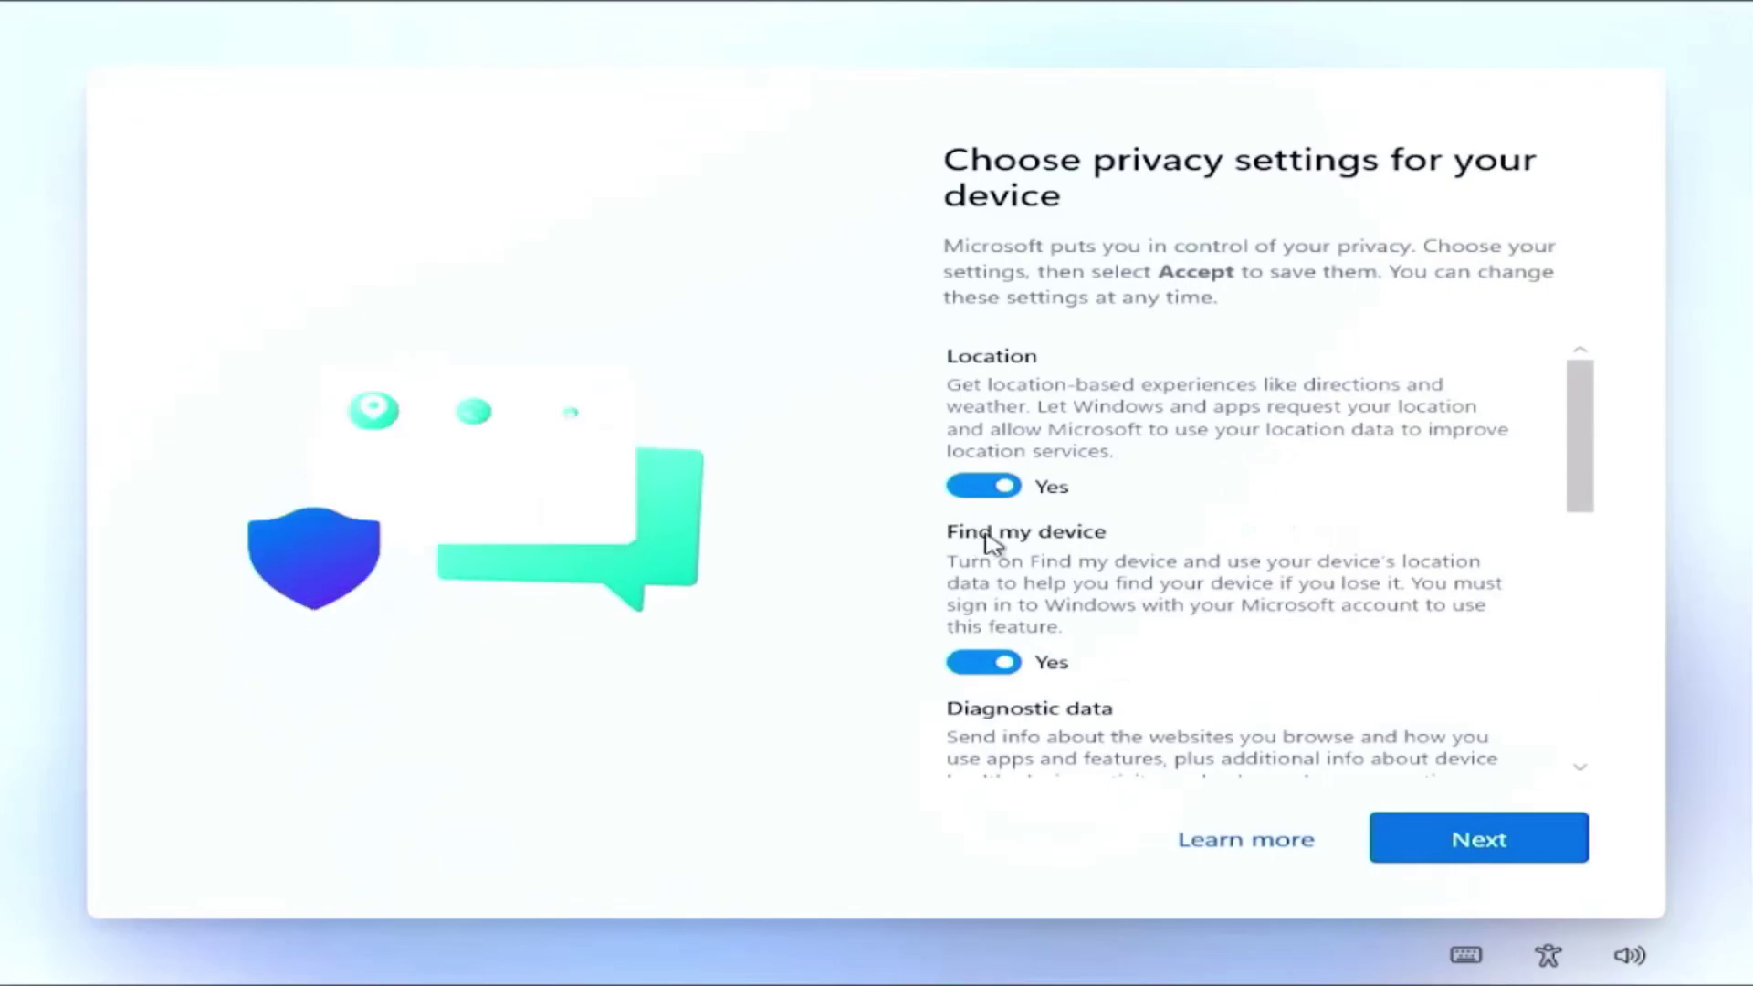
Step: Turn off Find my device, Tailored experiences, Advertising ID and Inking & typing, and accept the privacy settings
scroll(1000, 503, "down", 2)
left_click(979, 447)
scroll(979, 548, "down", 1)
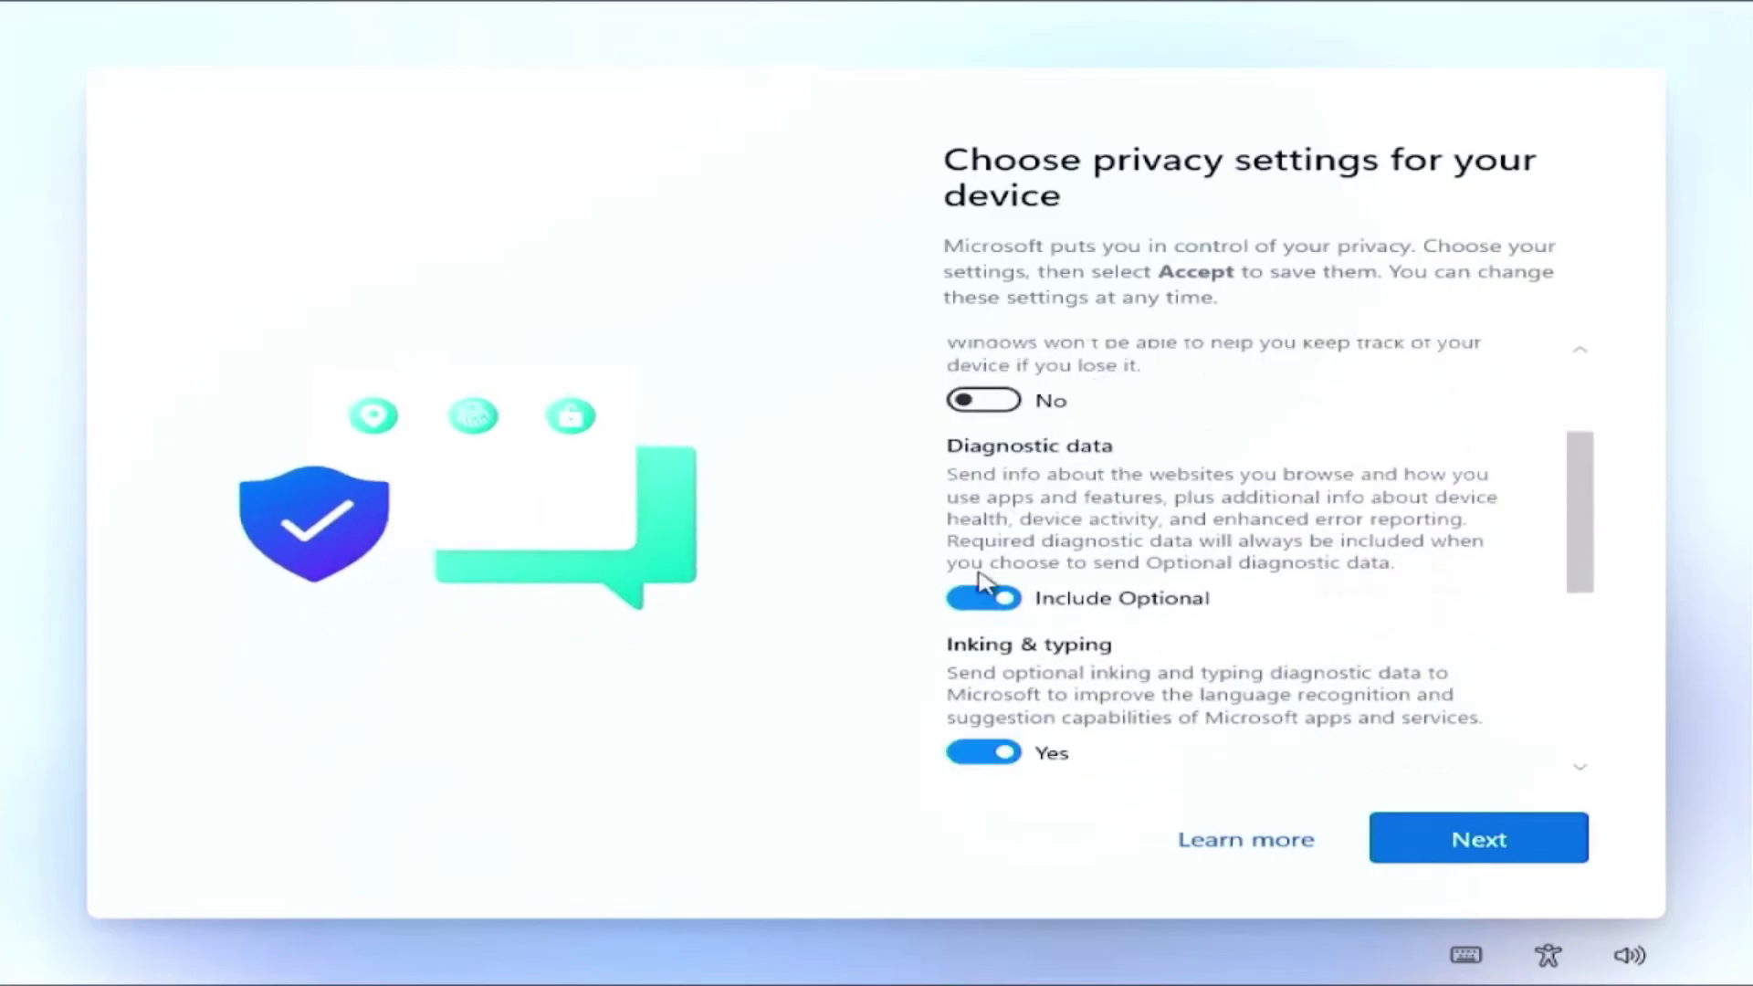
scroll(981, 610, "down", 3)
left_click(988, 541)
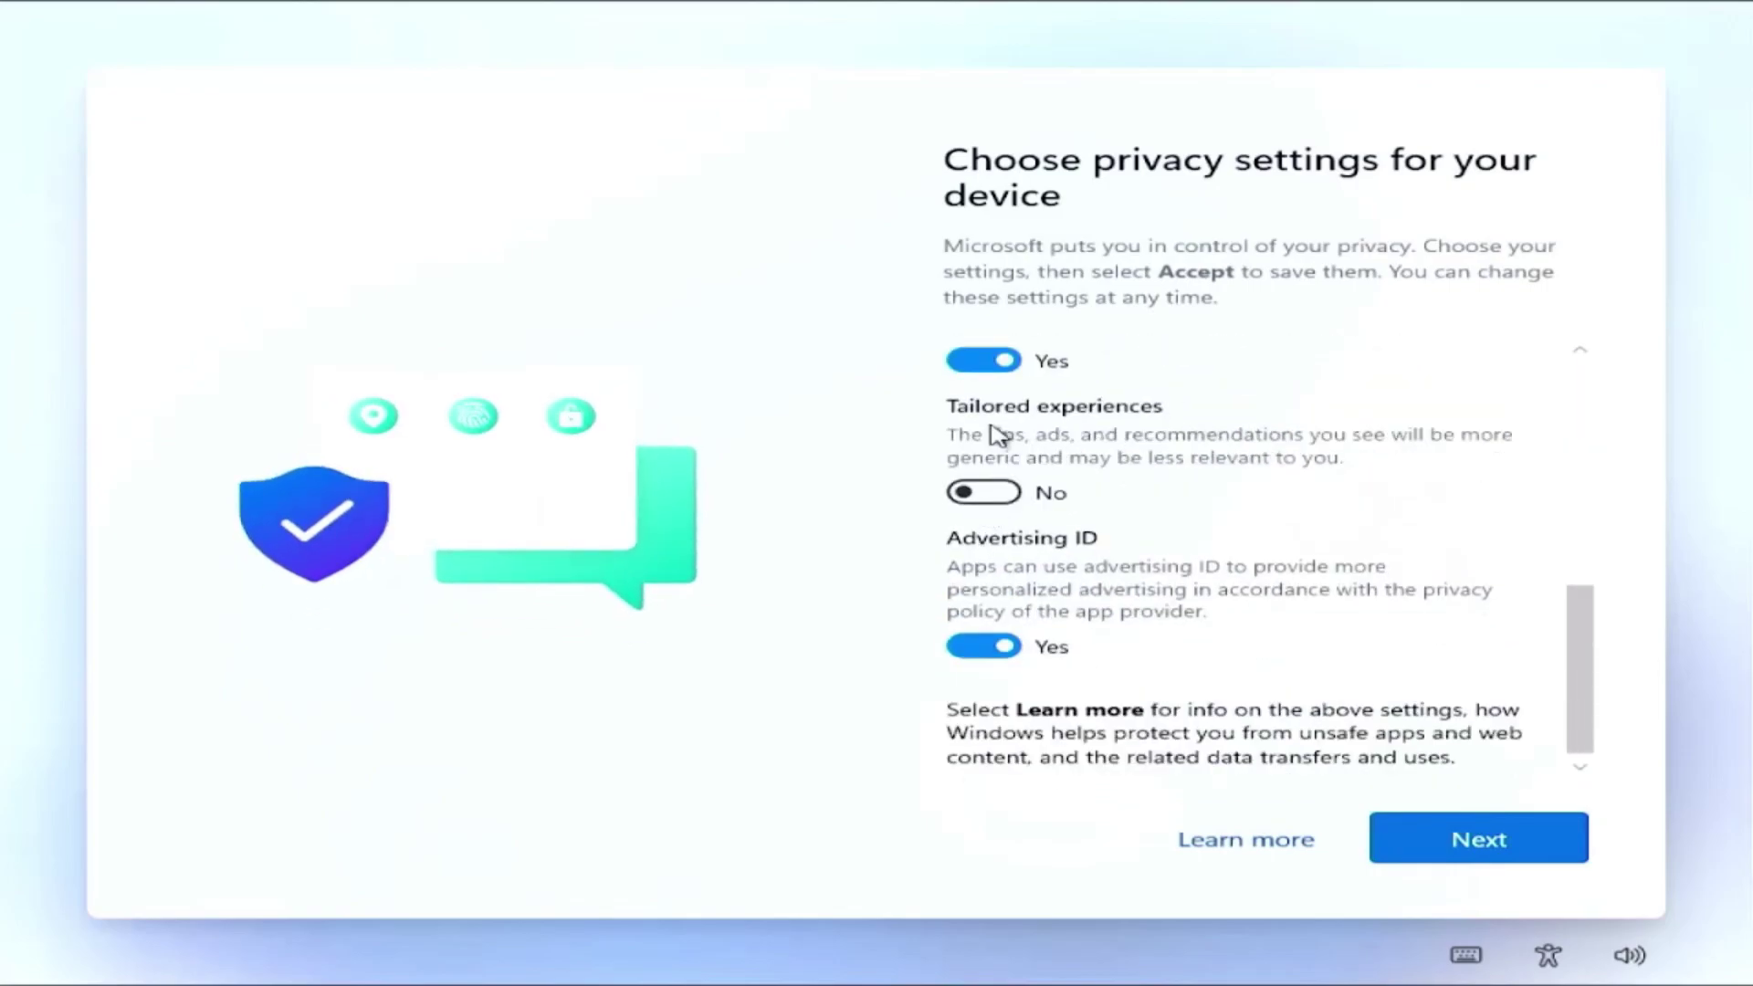
left_click(983, 646)
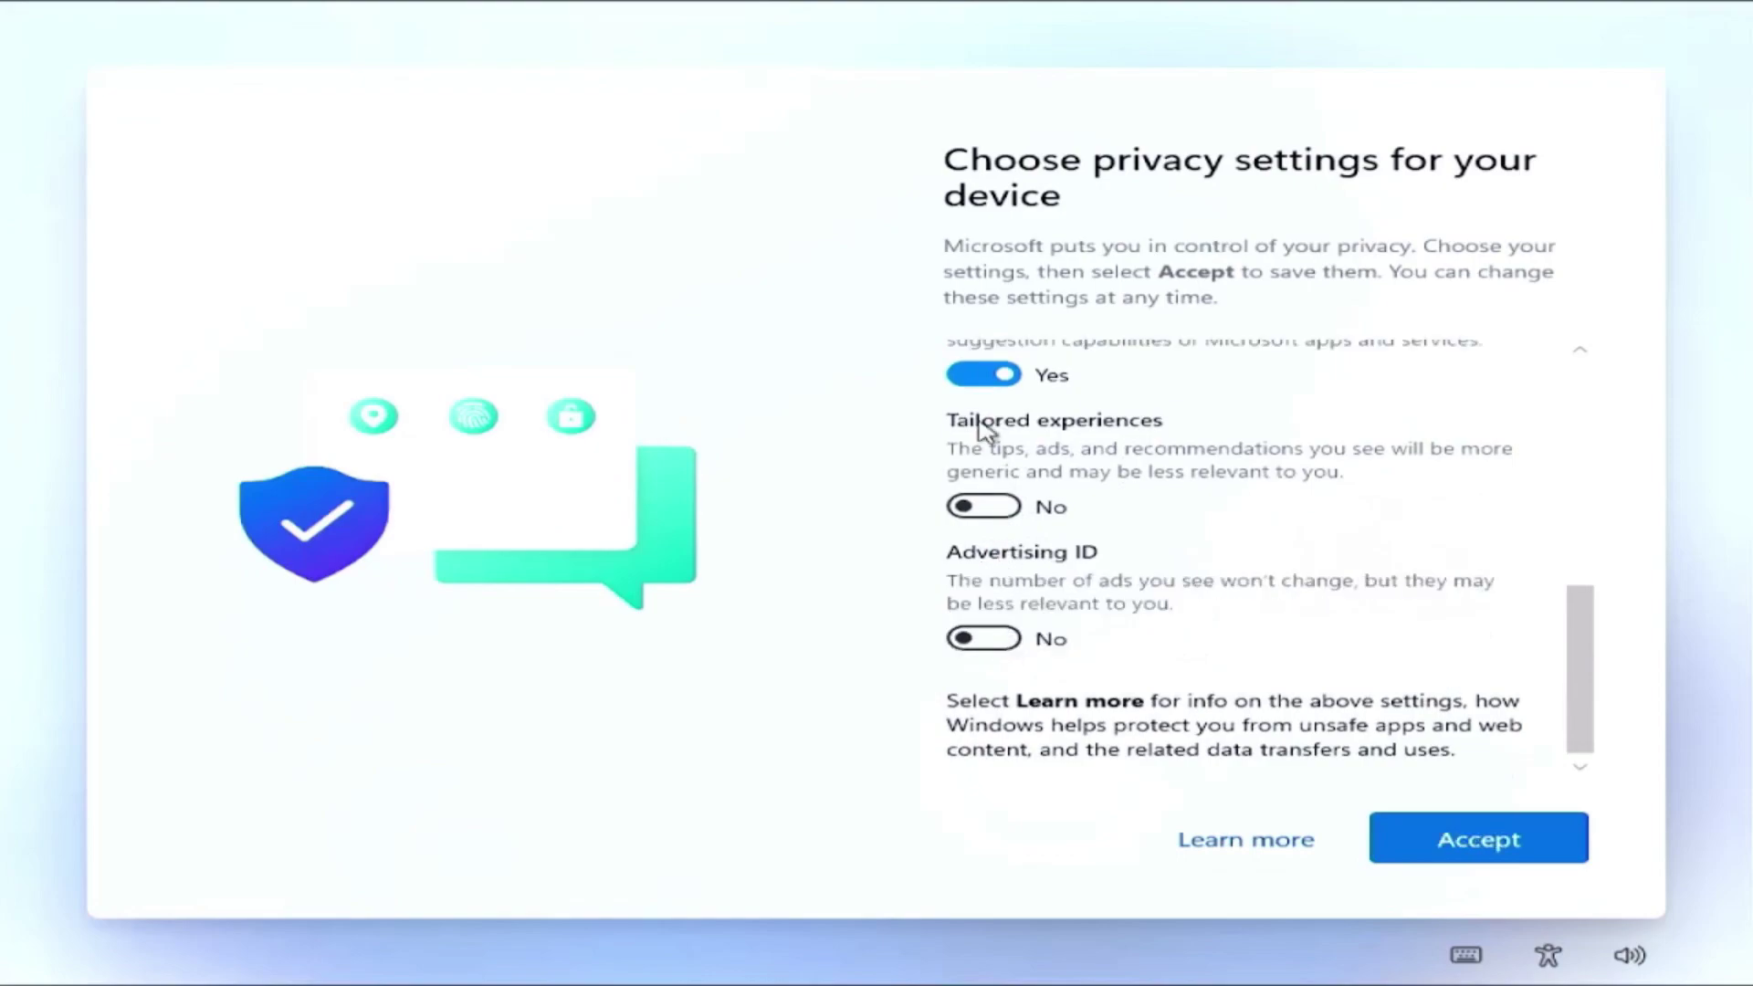
left_click(995, 380)
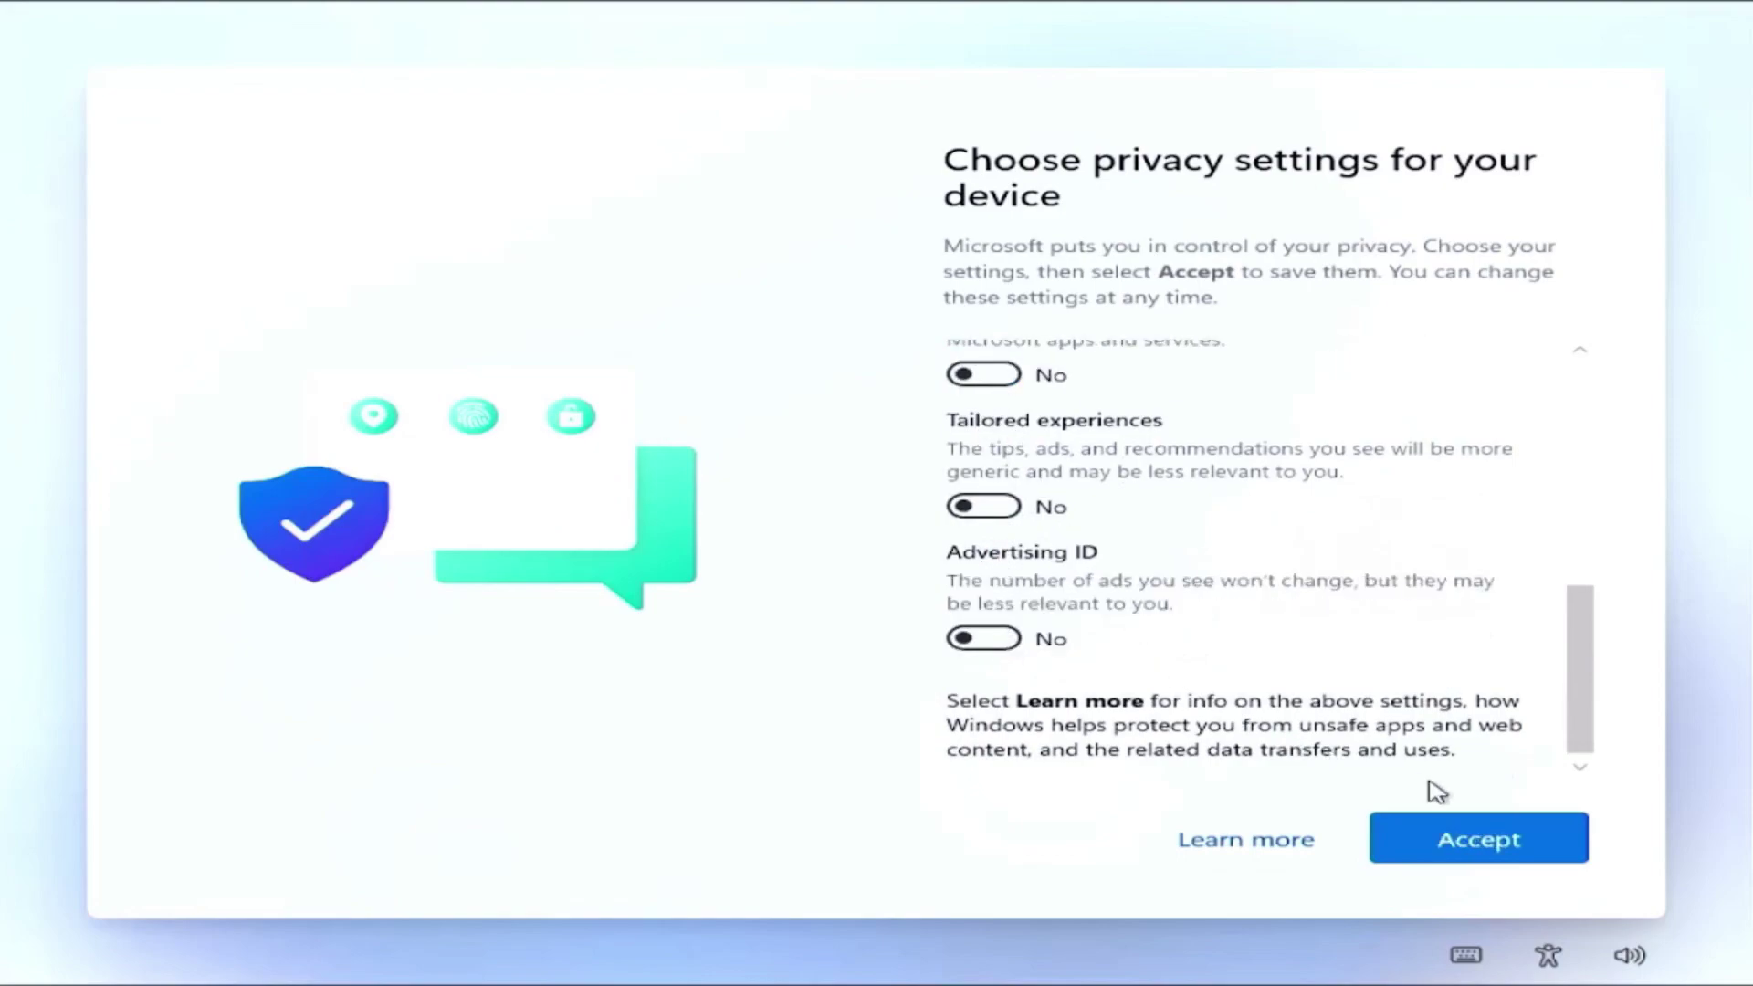
left_click(1480, 838)
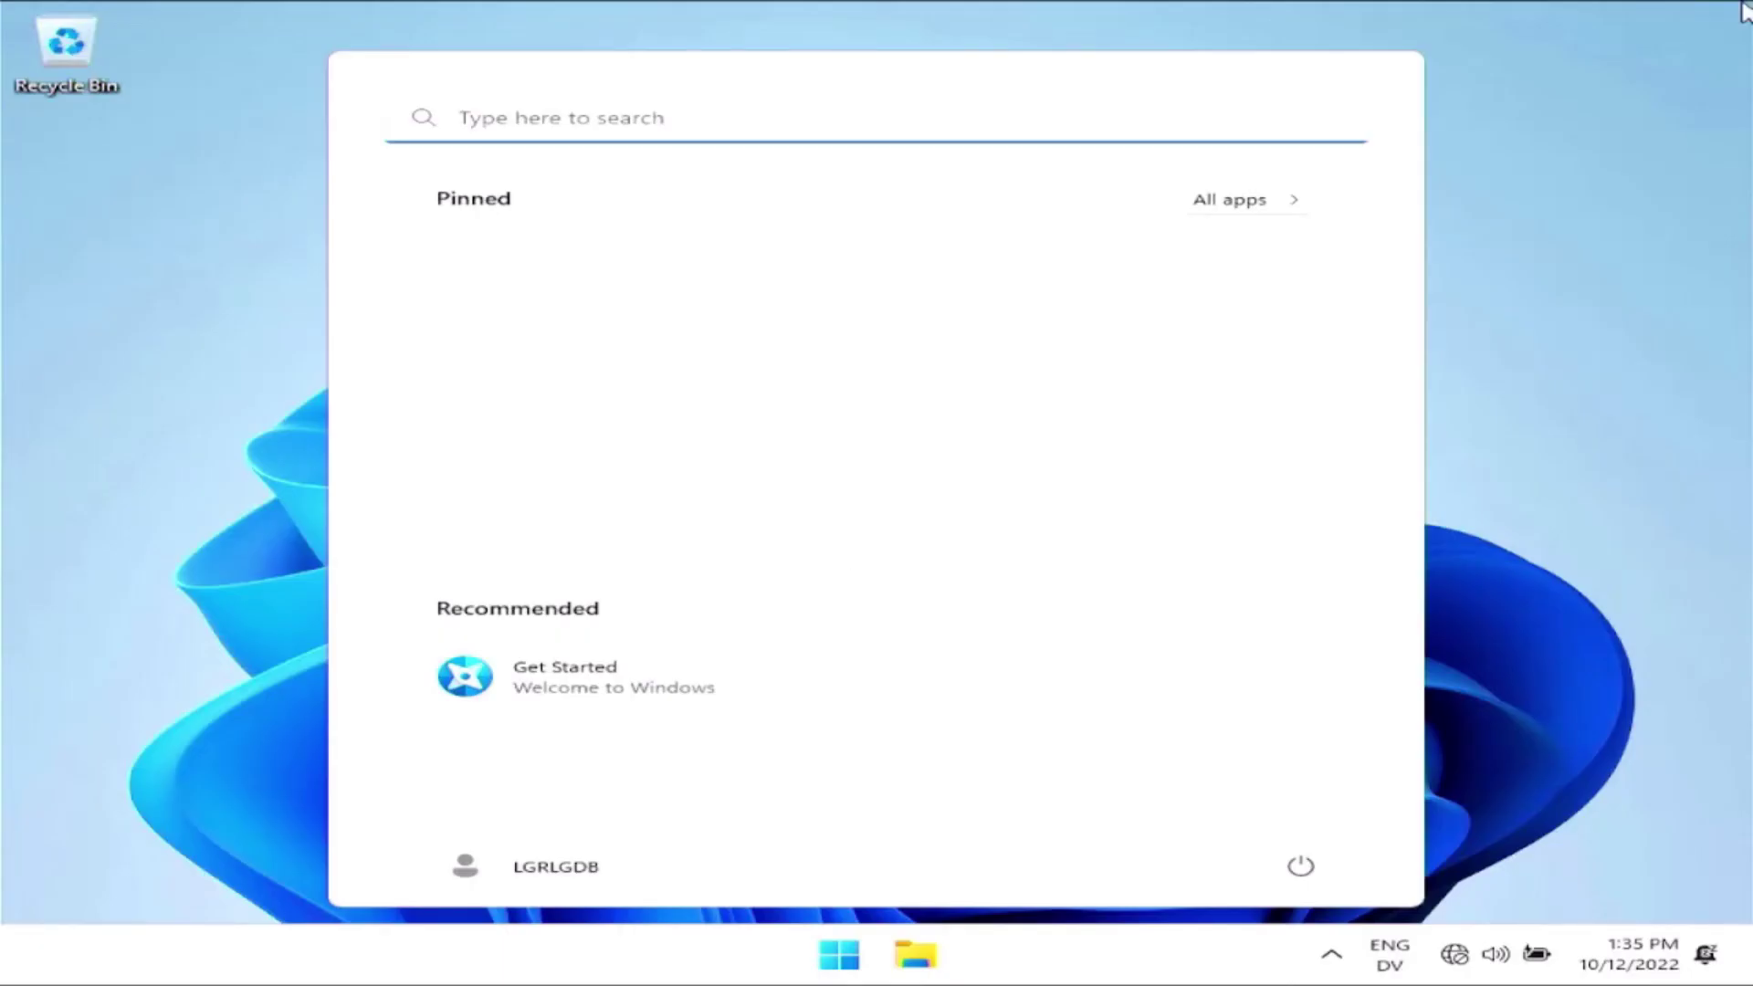
Step: Check the Start menu and the list of available Wi-Fi networks
left_click(838, 954)
left_click(838, 954)
left_click(838, 954)
left_click(1457, 957)
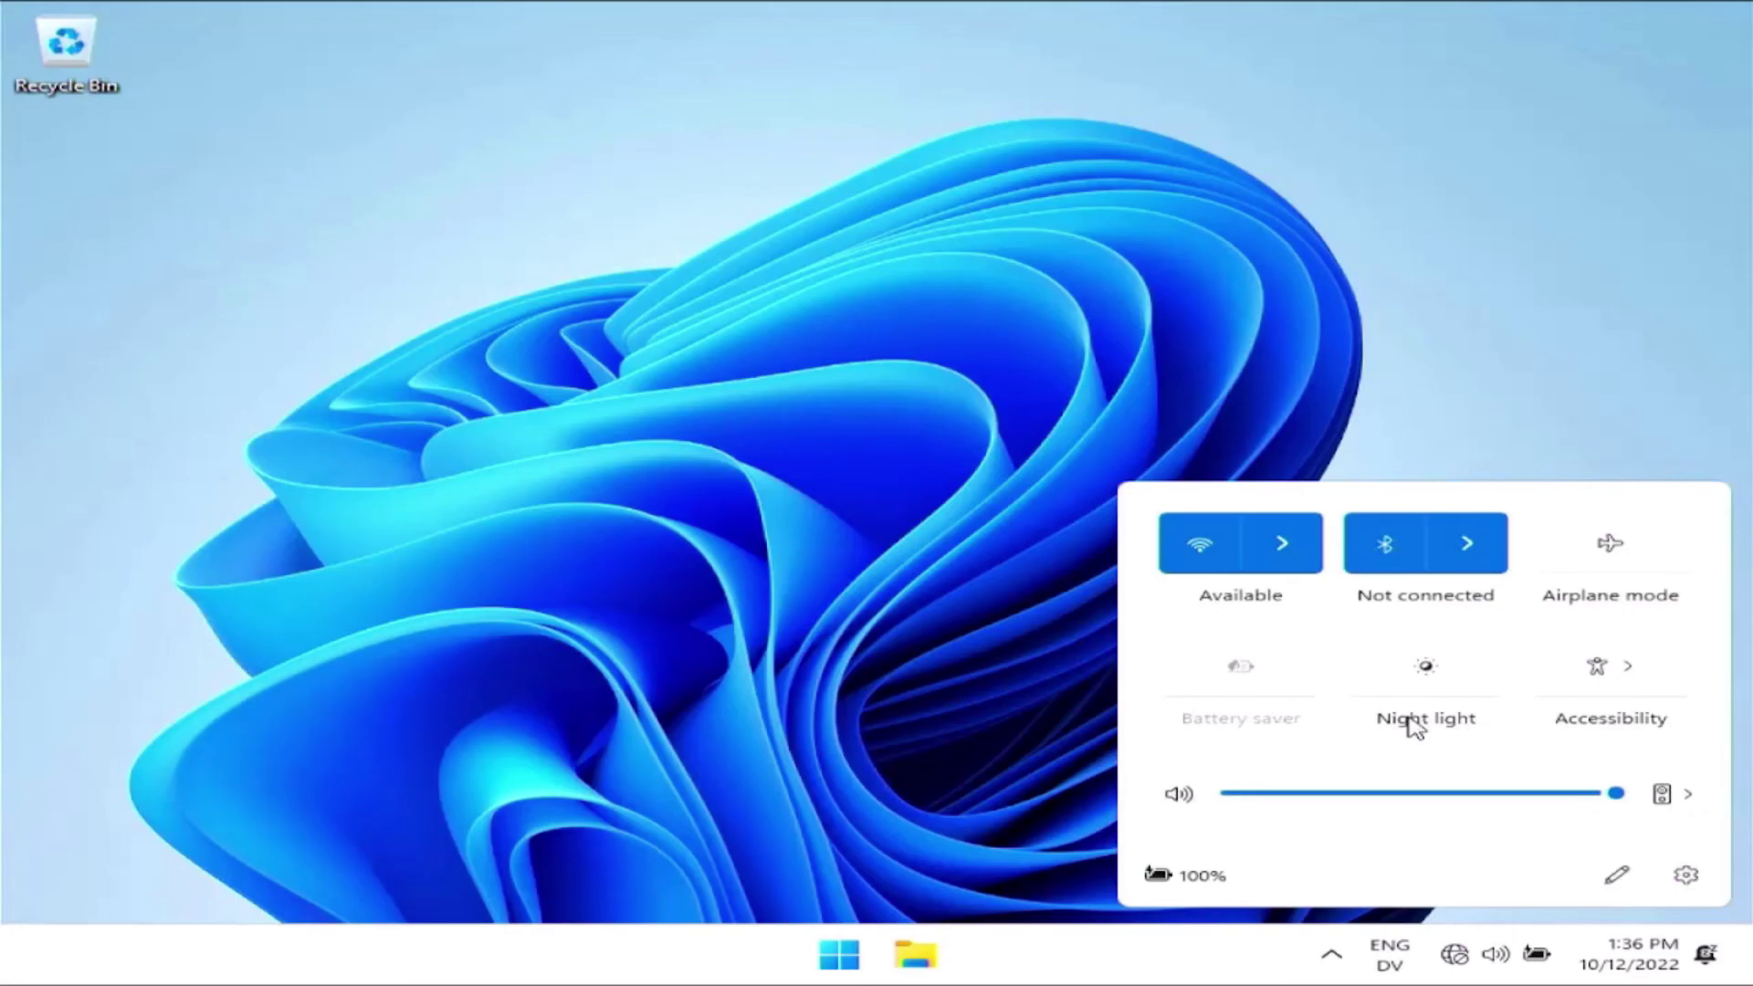
left_click(1199, 543)
left_click(1289, 553)
left_click(1668, 426)
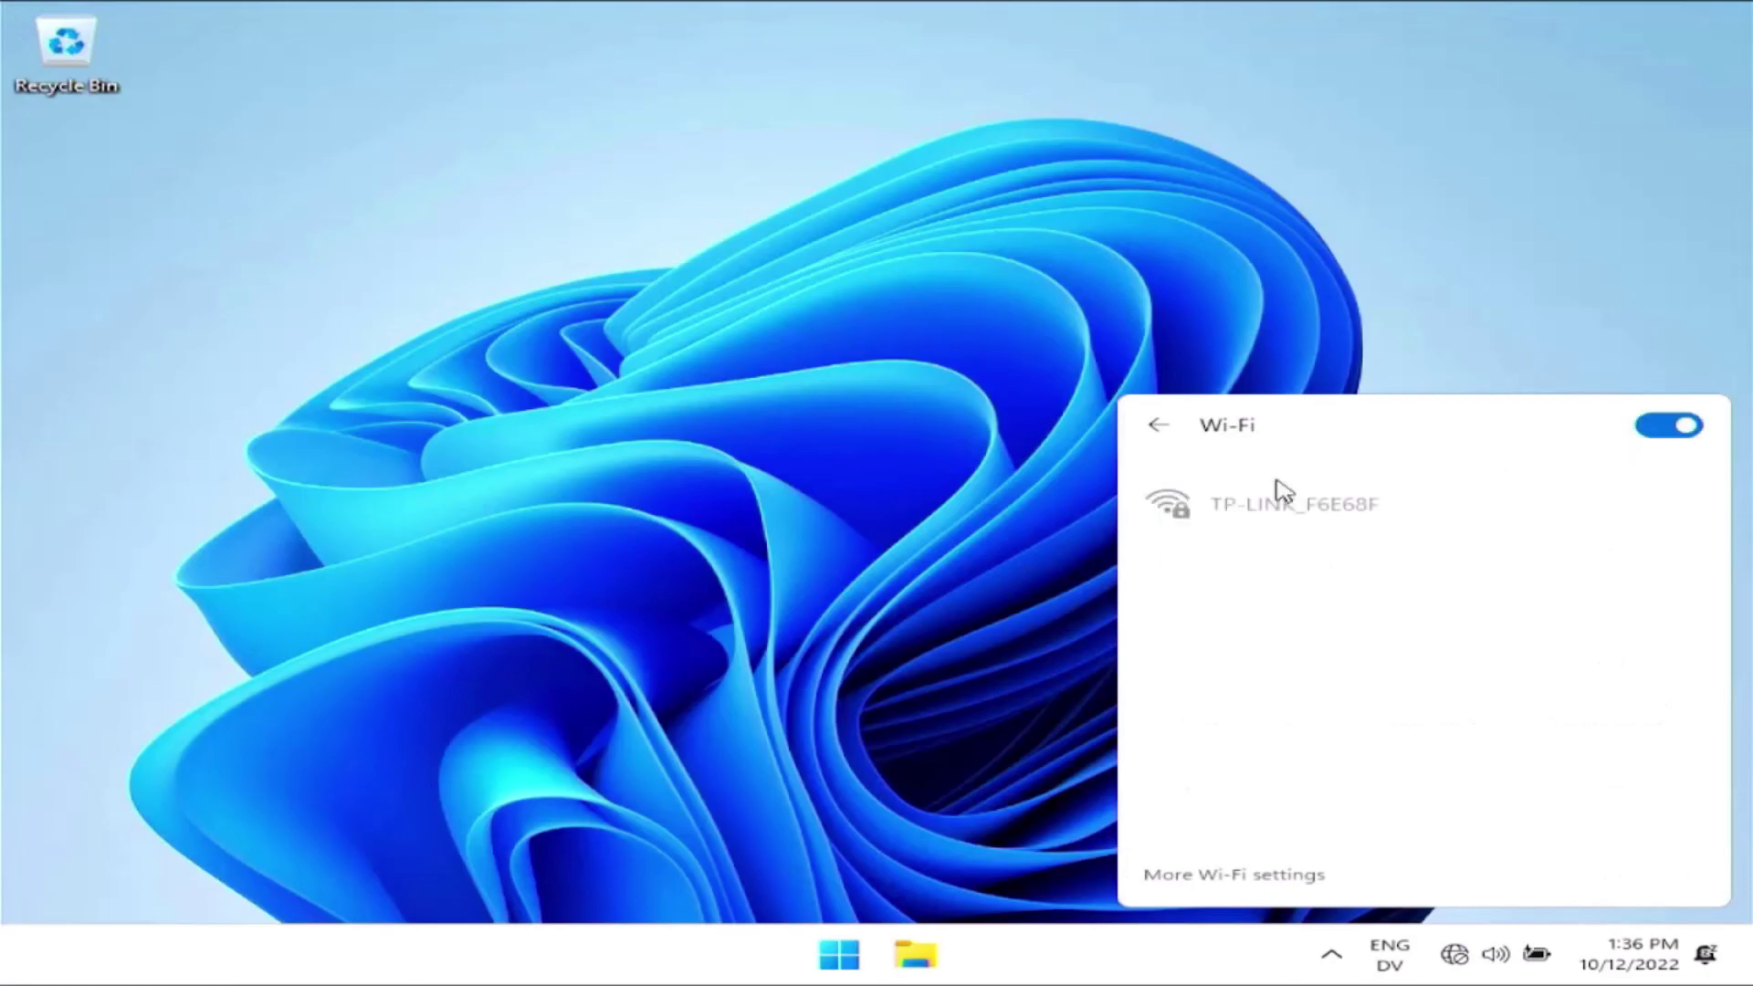
left_click(1281, 497)
left_click(1479, 603)
Step: End the Microsoft Store background process in Task Manager, review the remaining processes, and close Task Manager
key("super+x")
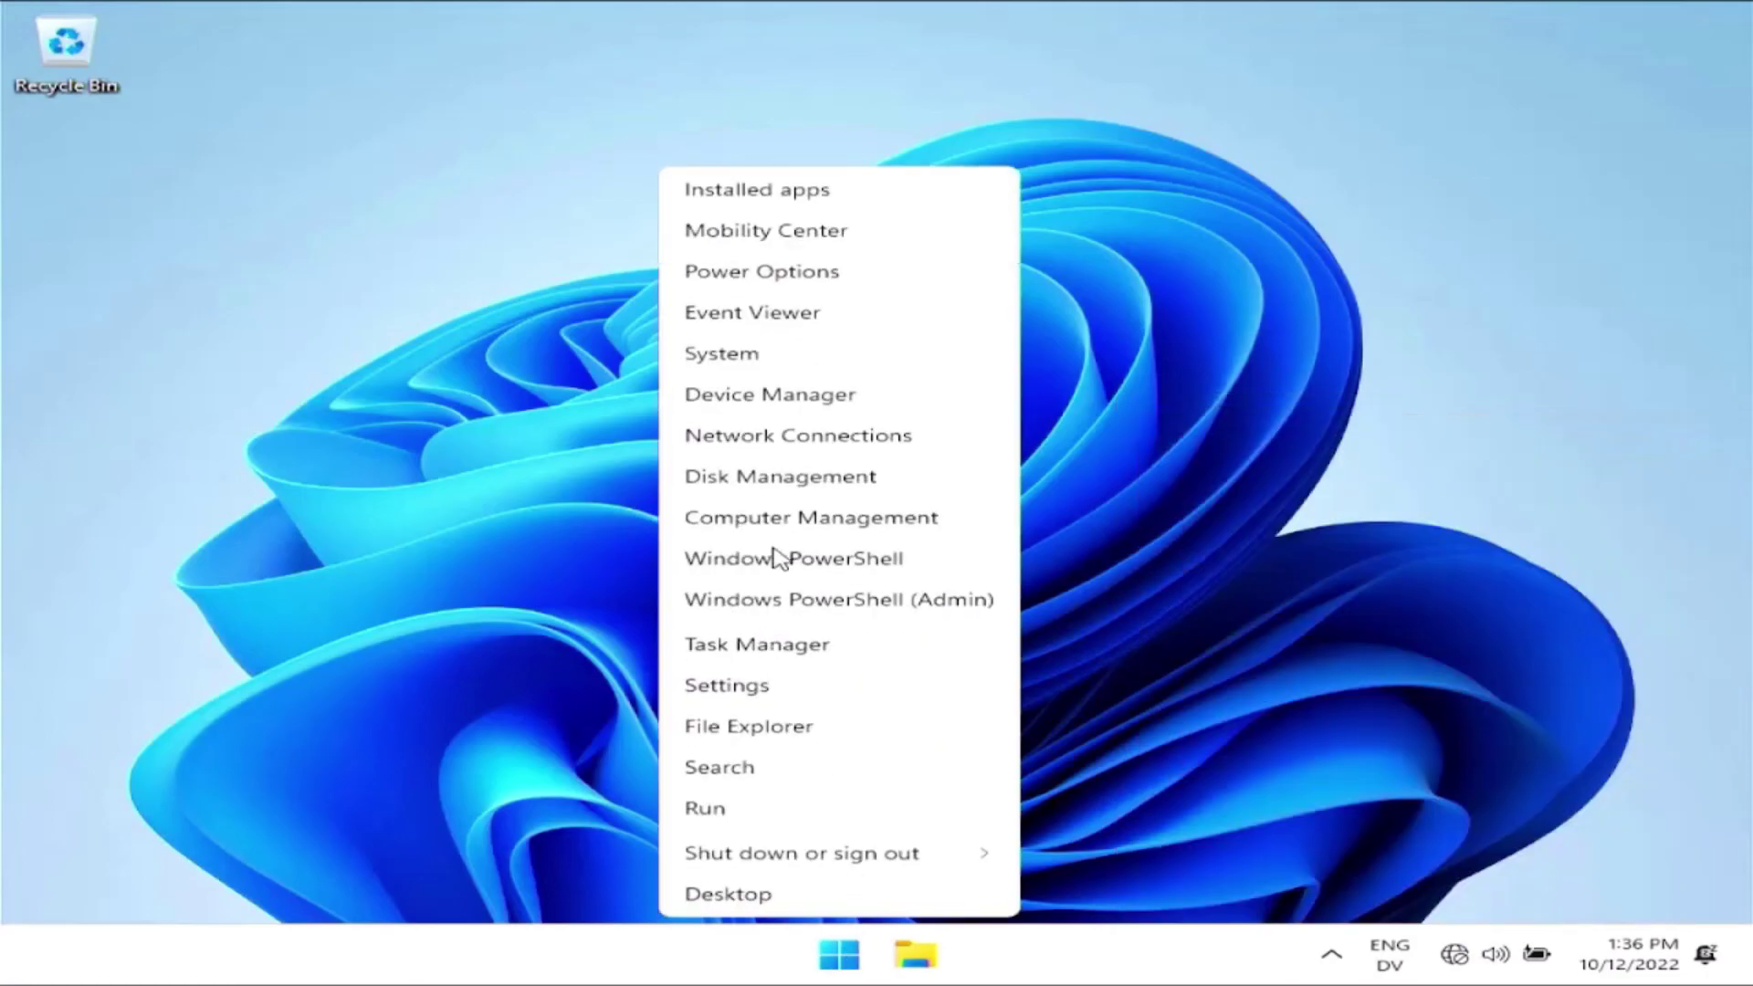
left_click(770, 642)
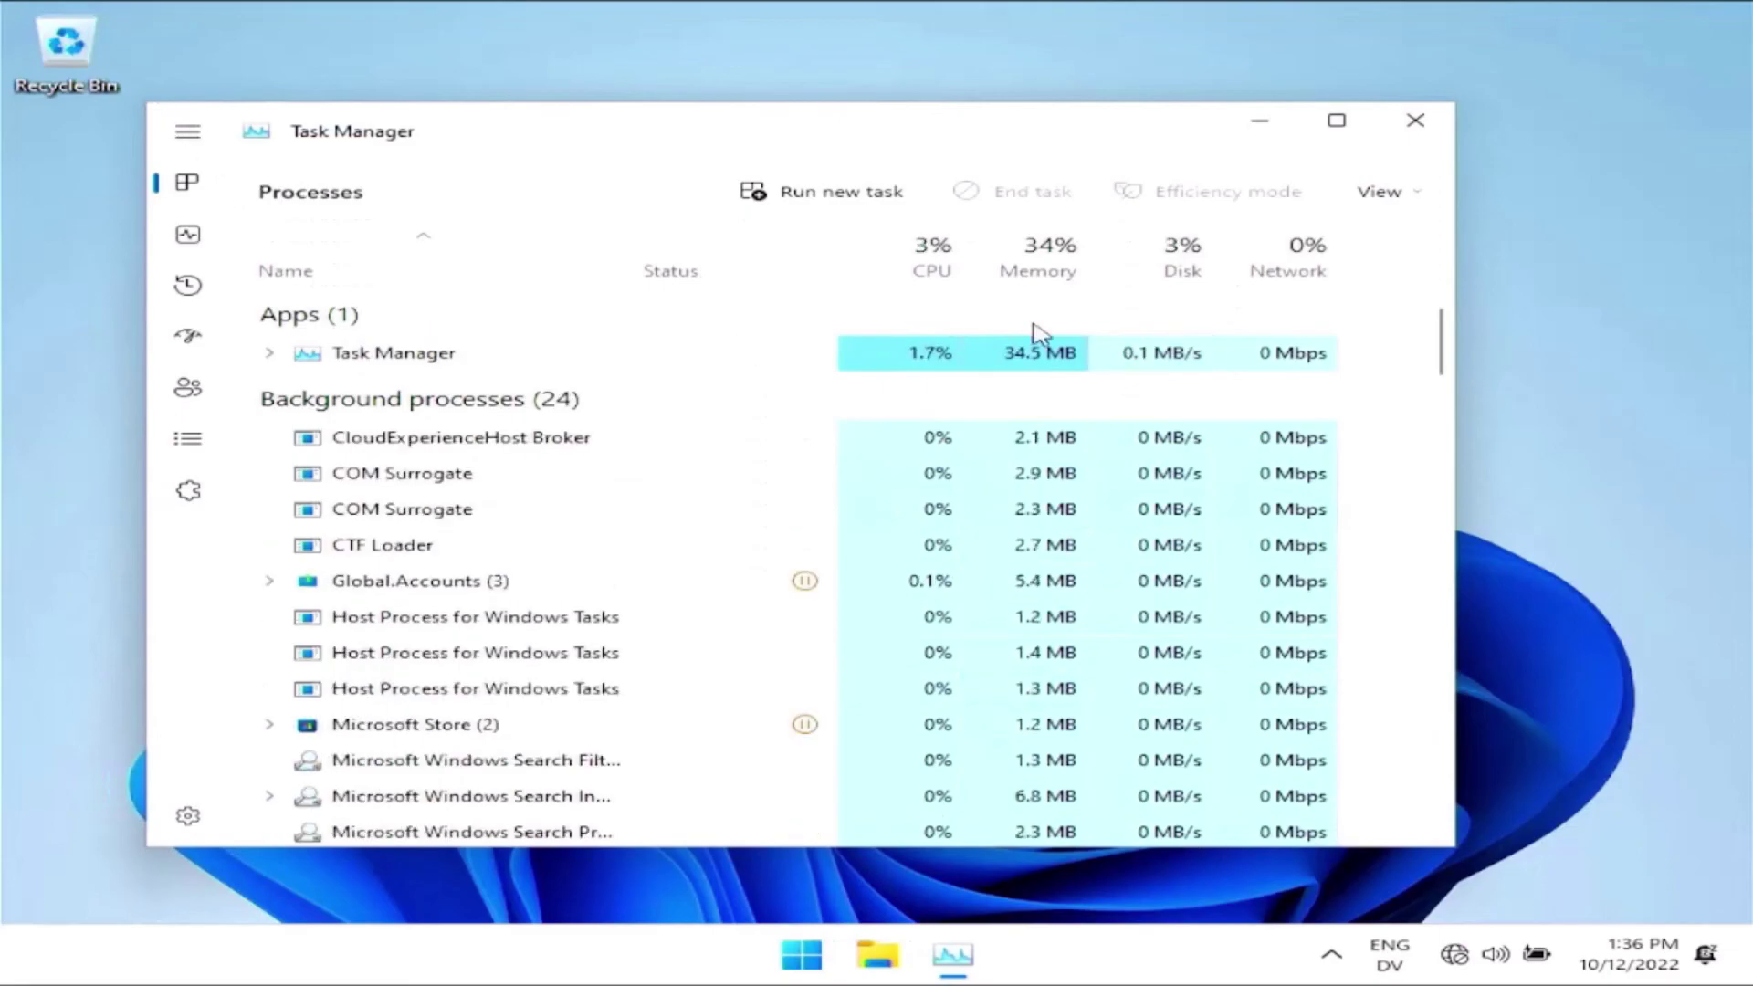
scroll(930, 465, "down", 2)
left_click(420, 494)
right_click(457, 504)
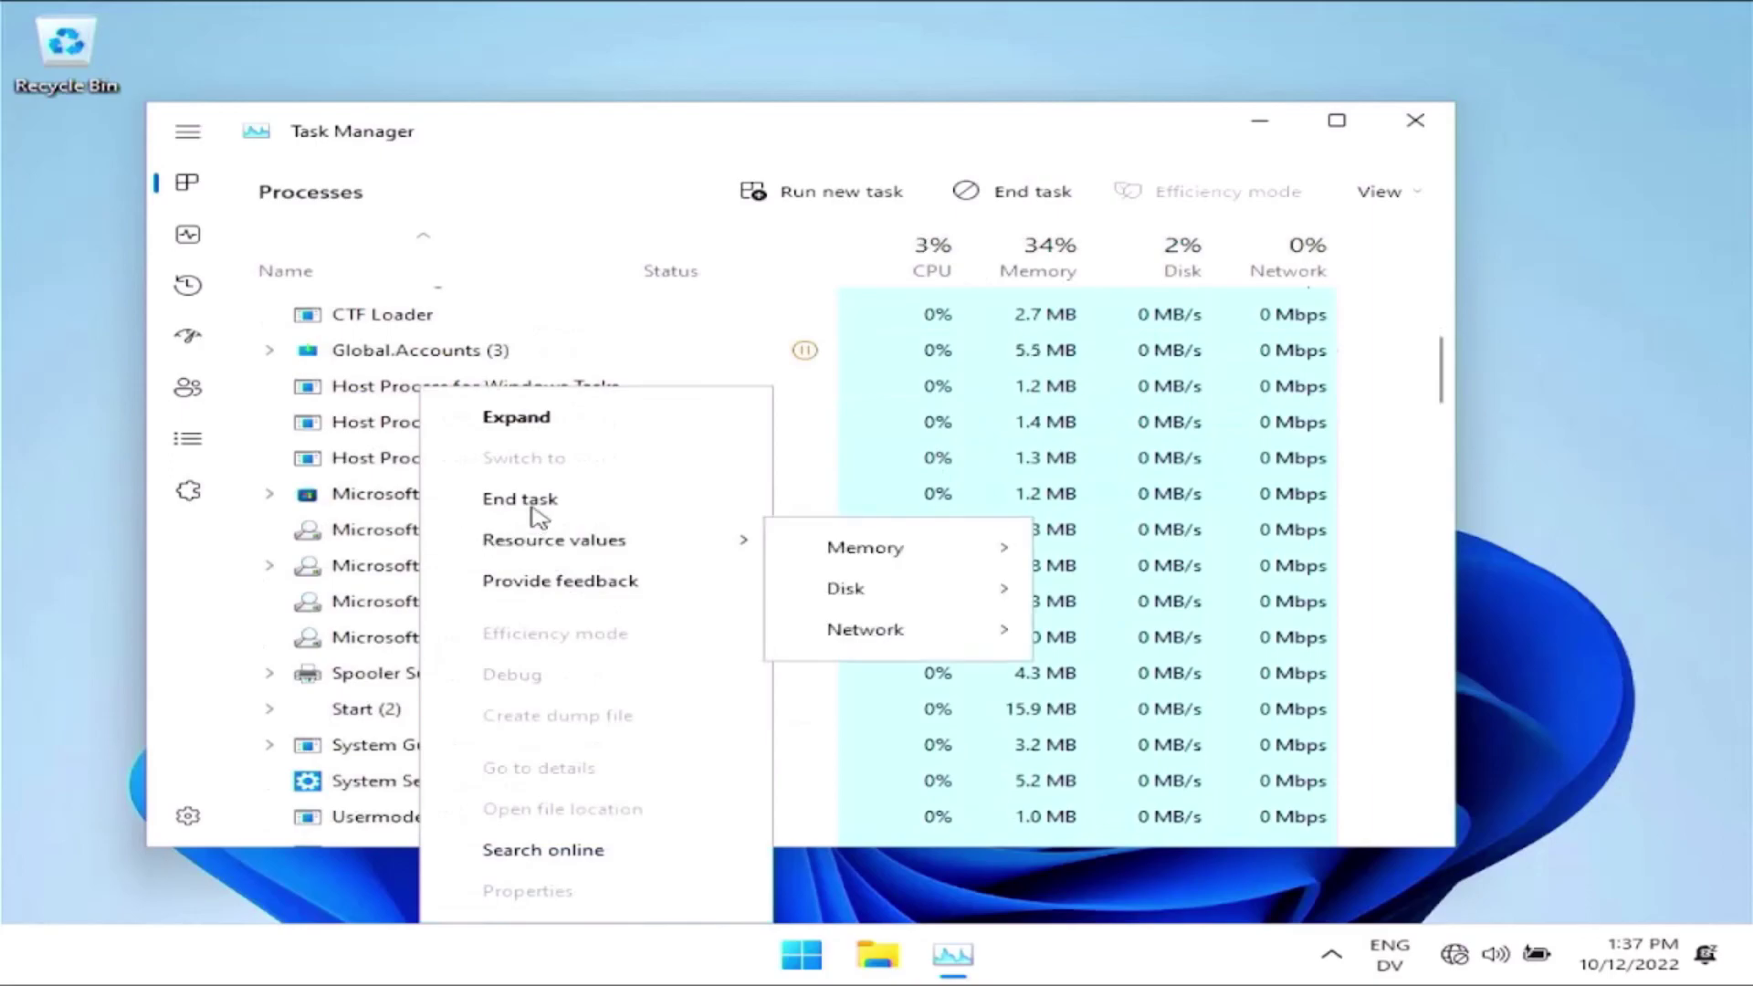
left_click(502, 505)
scroll(511, 539, "down", 2)
scroll(500, 552, "down", 2)
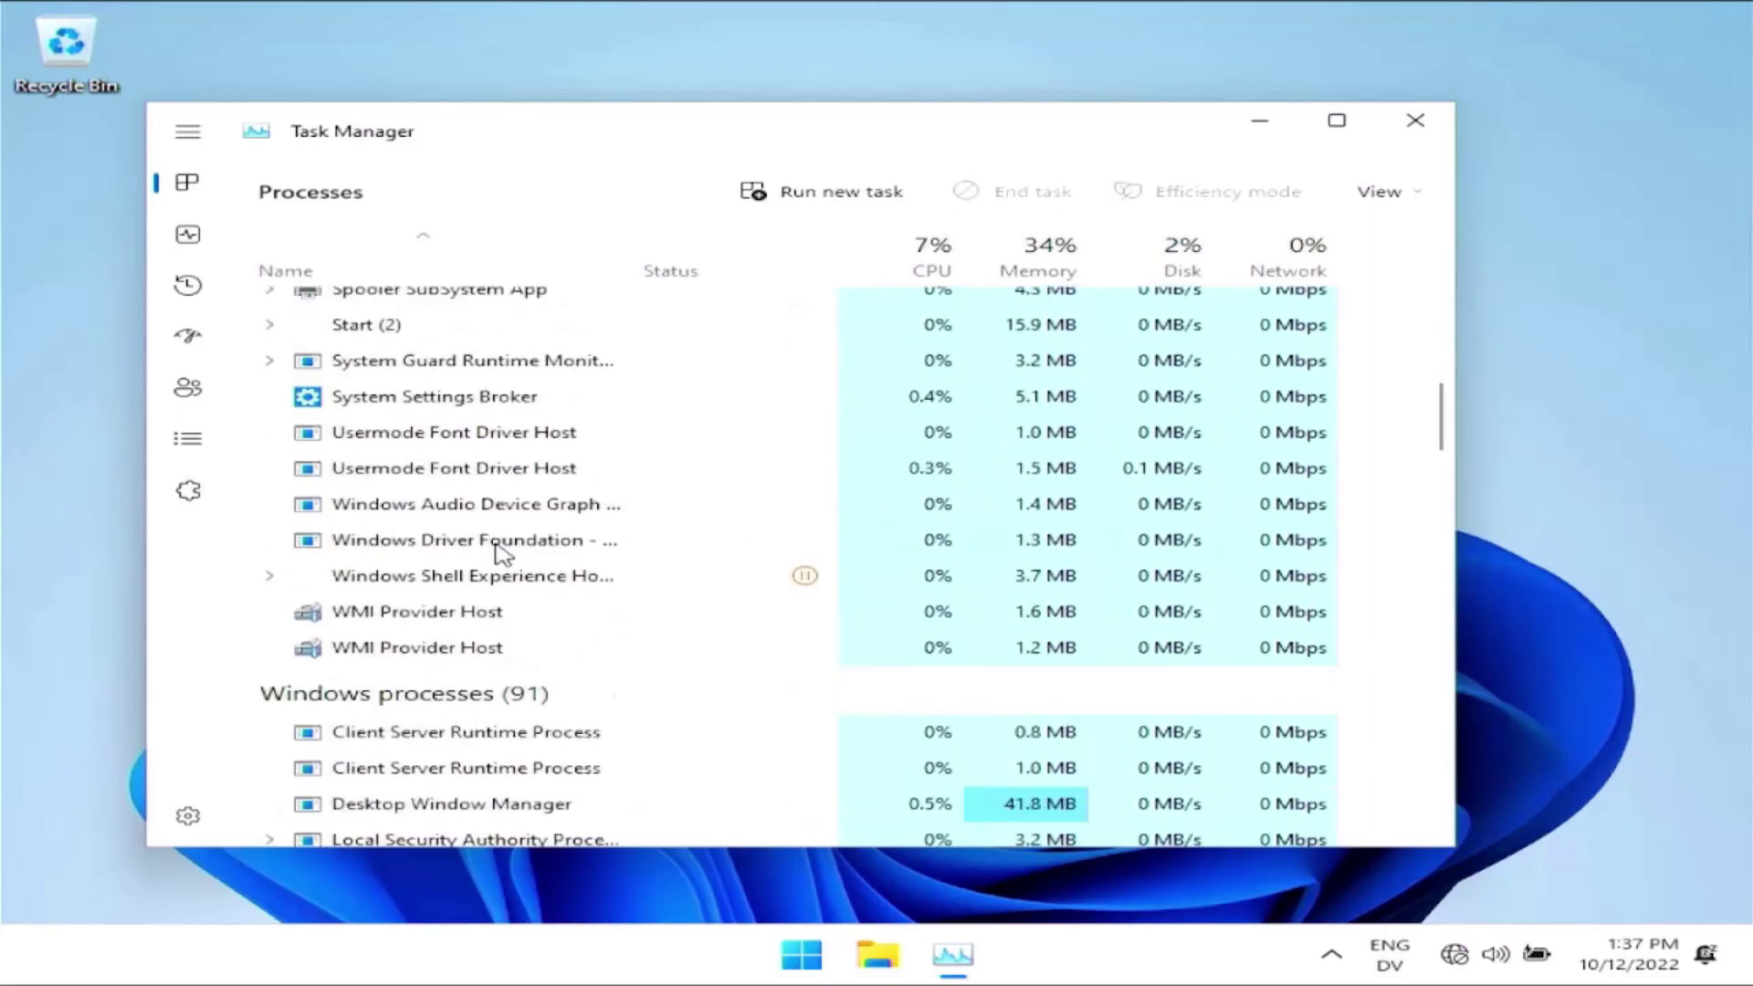
scroll(500, 553, "up", 8)
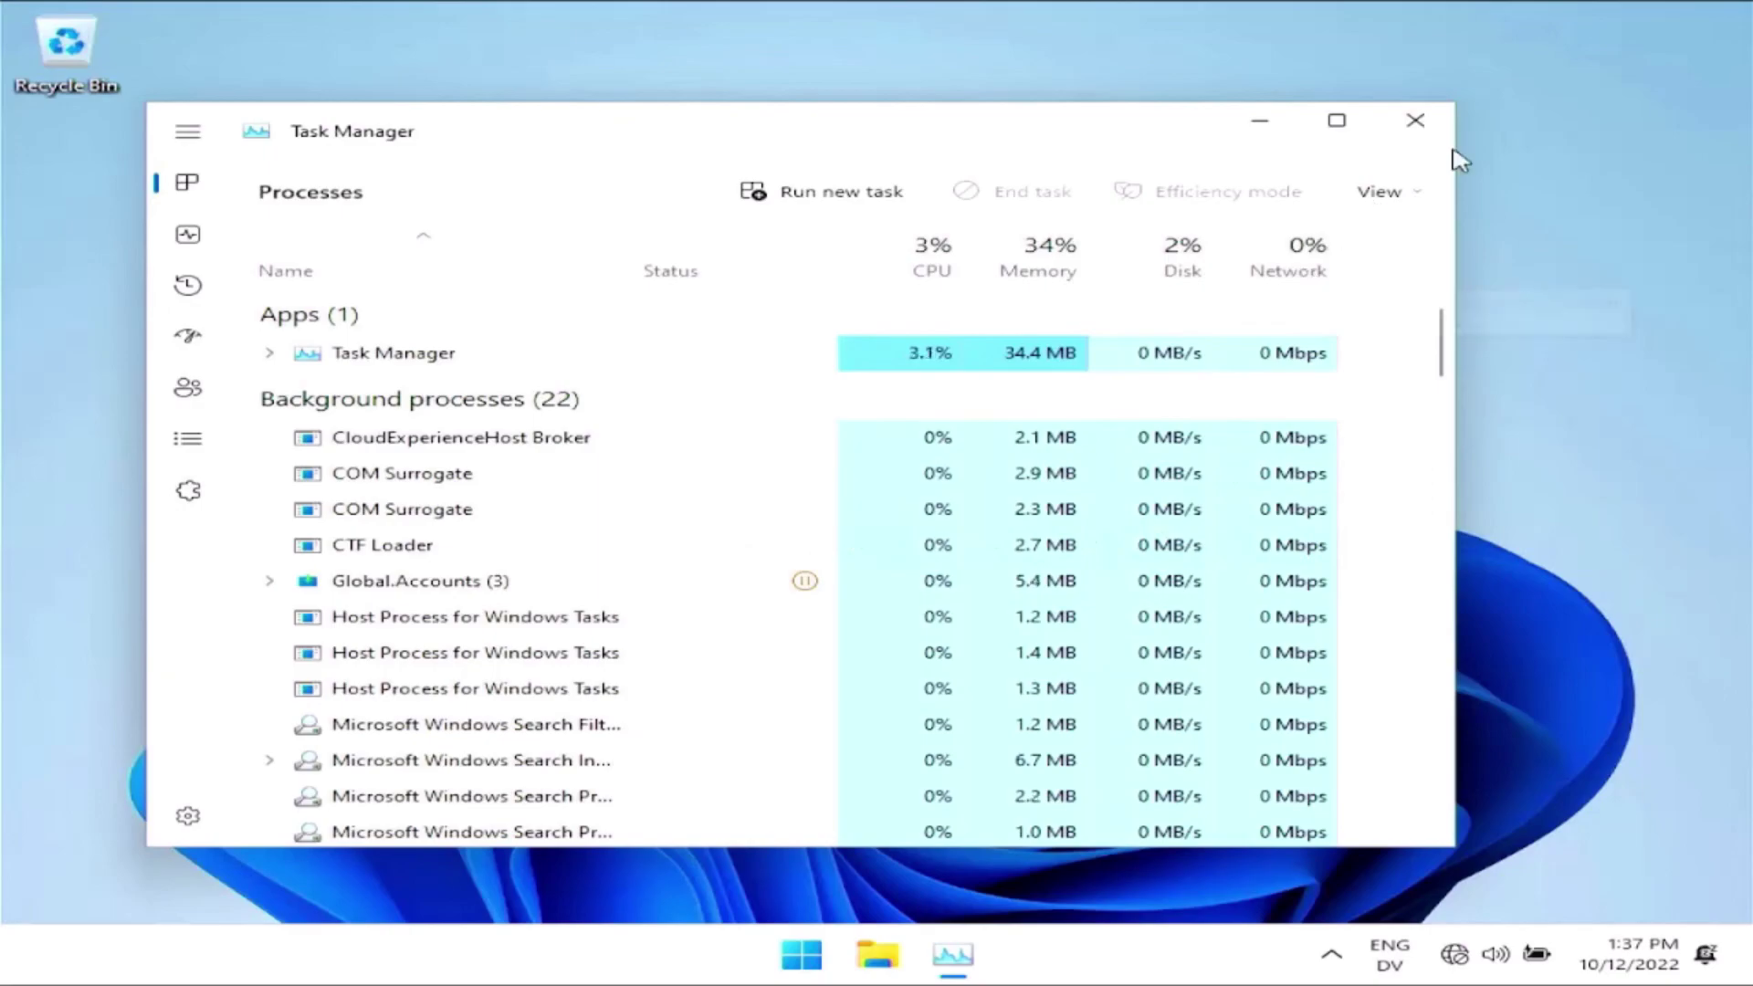
left_click(1411, 132)
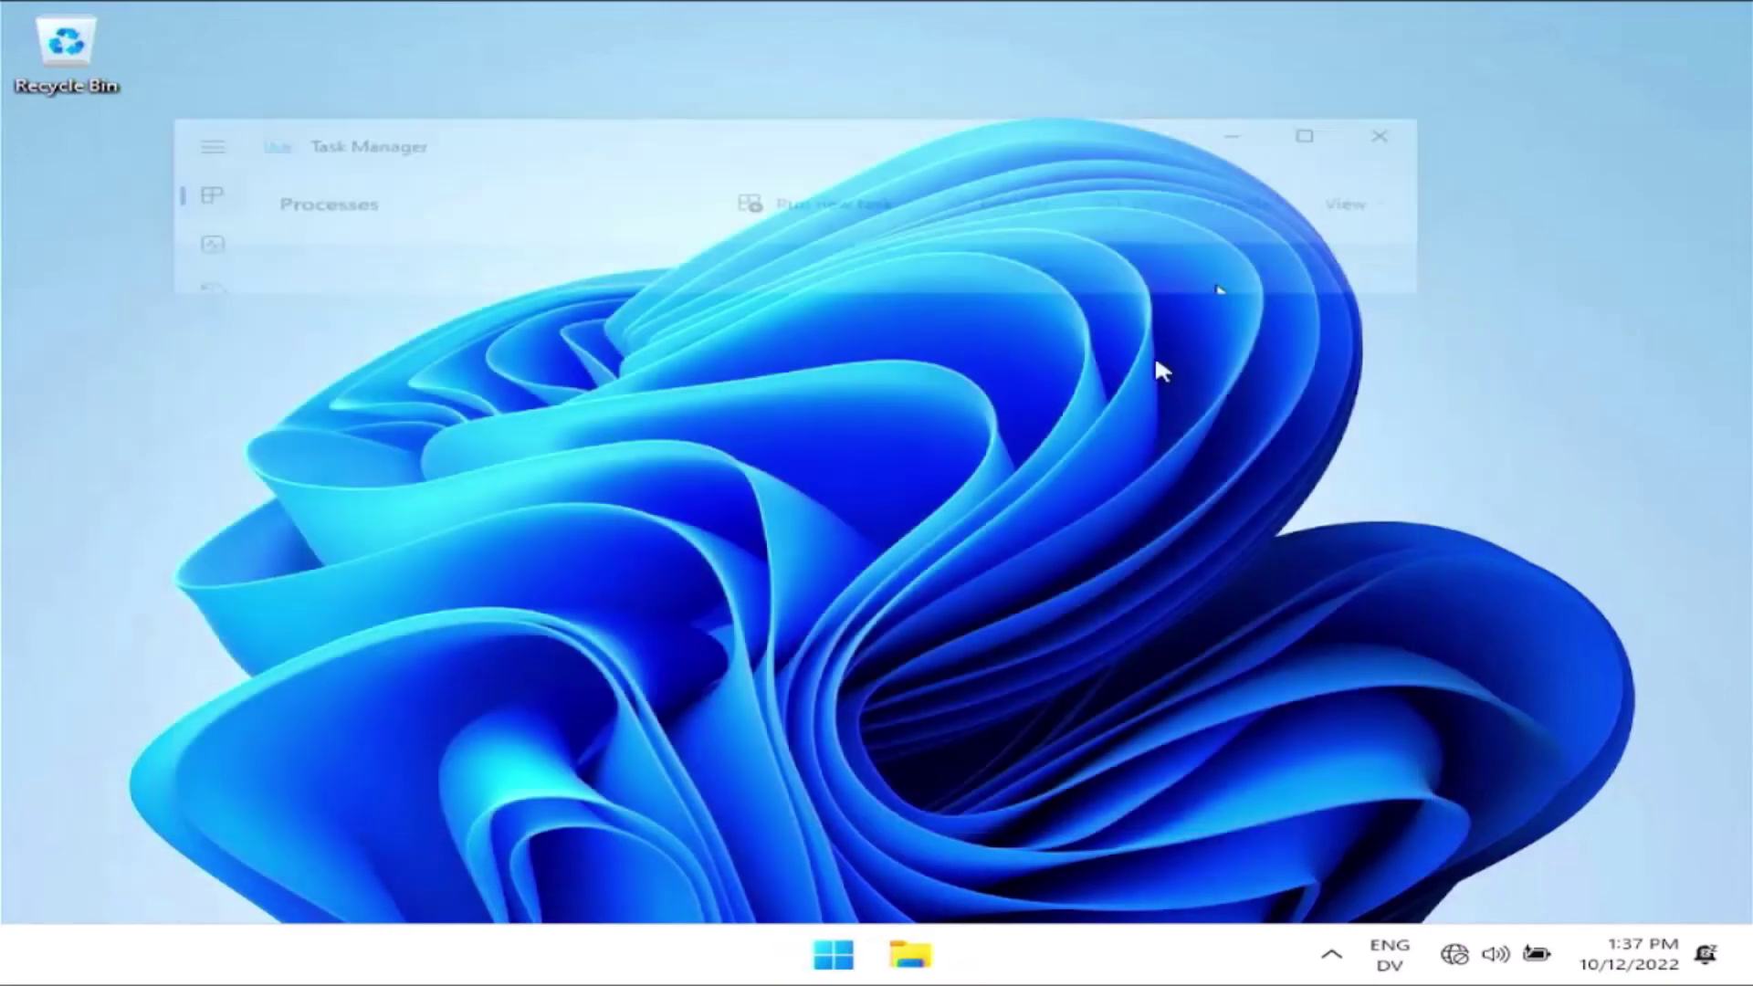
Step: View the list of all installed apps in the Start menu and close the menu
left_click(840, 956)
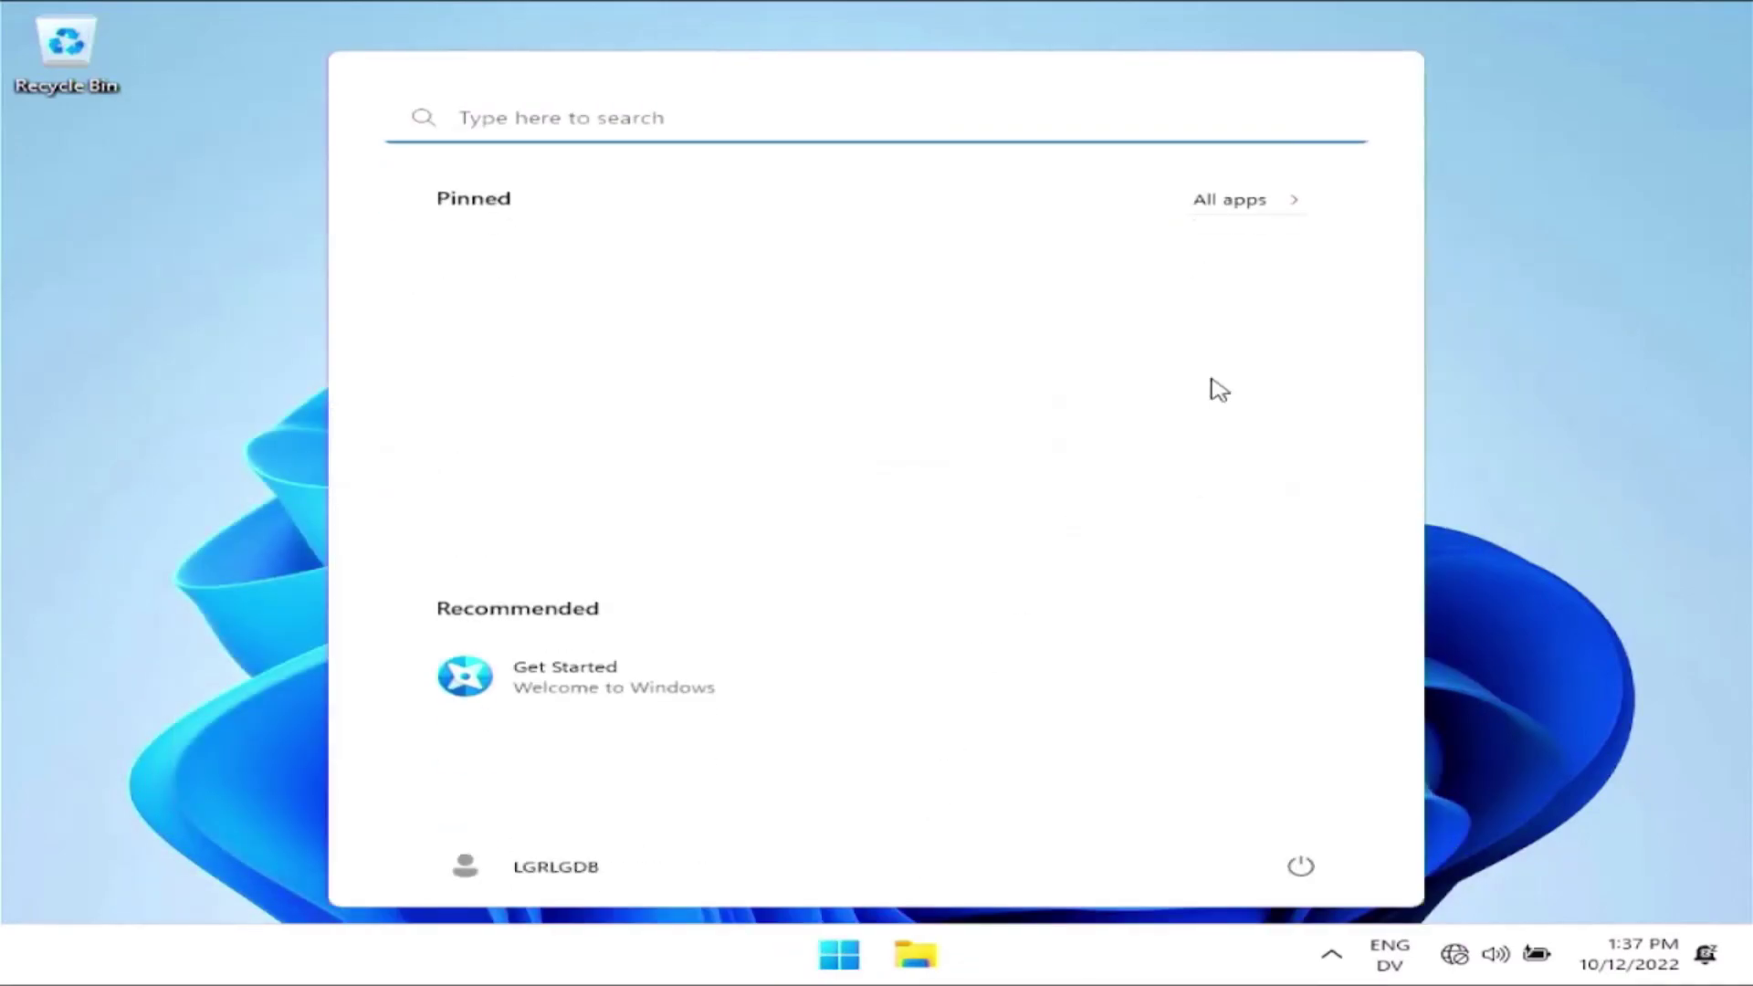
left_click(1272, 203)
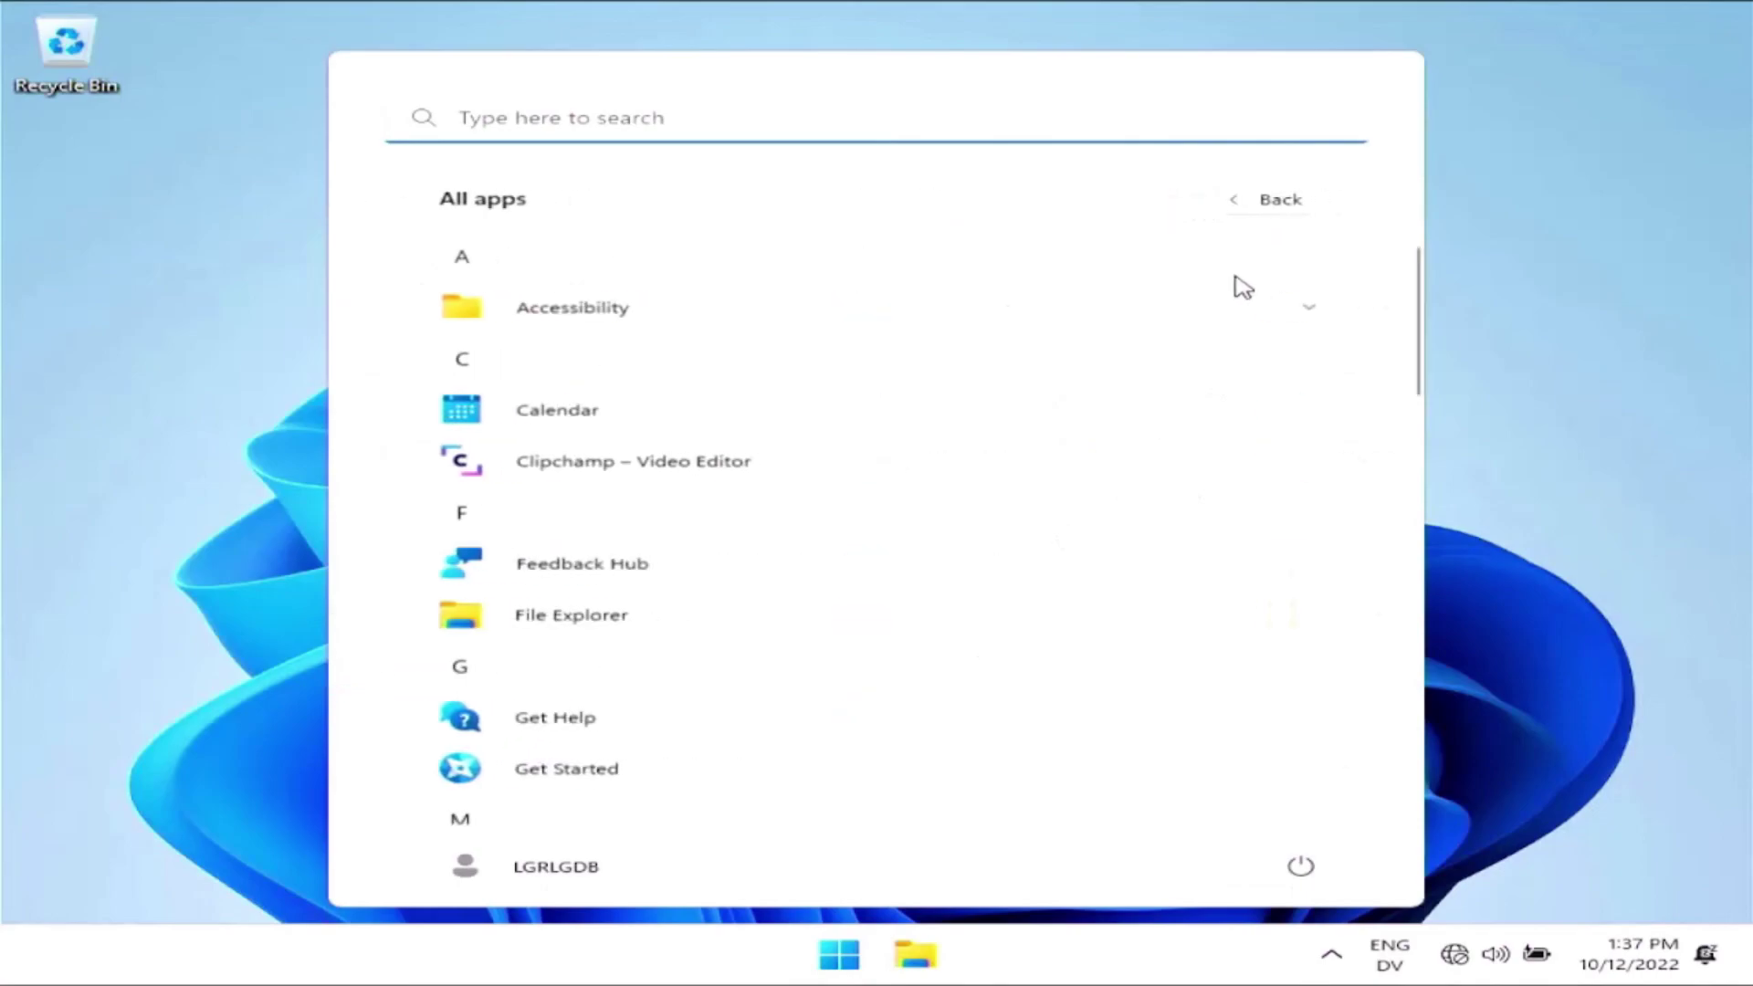
left_click(1275, 210)
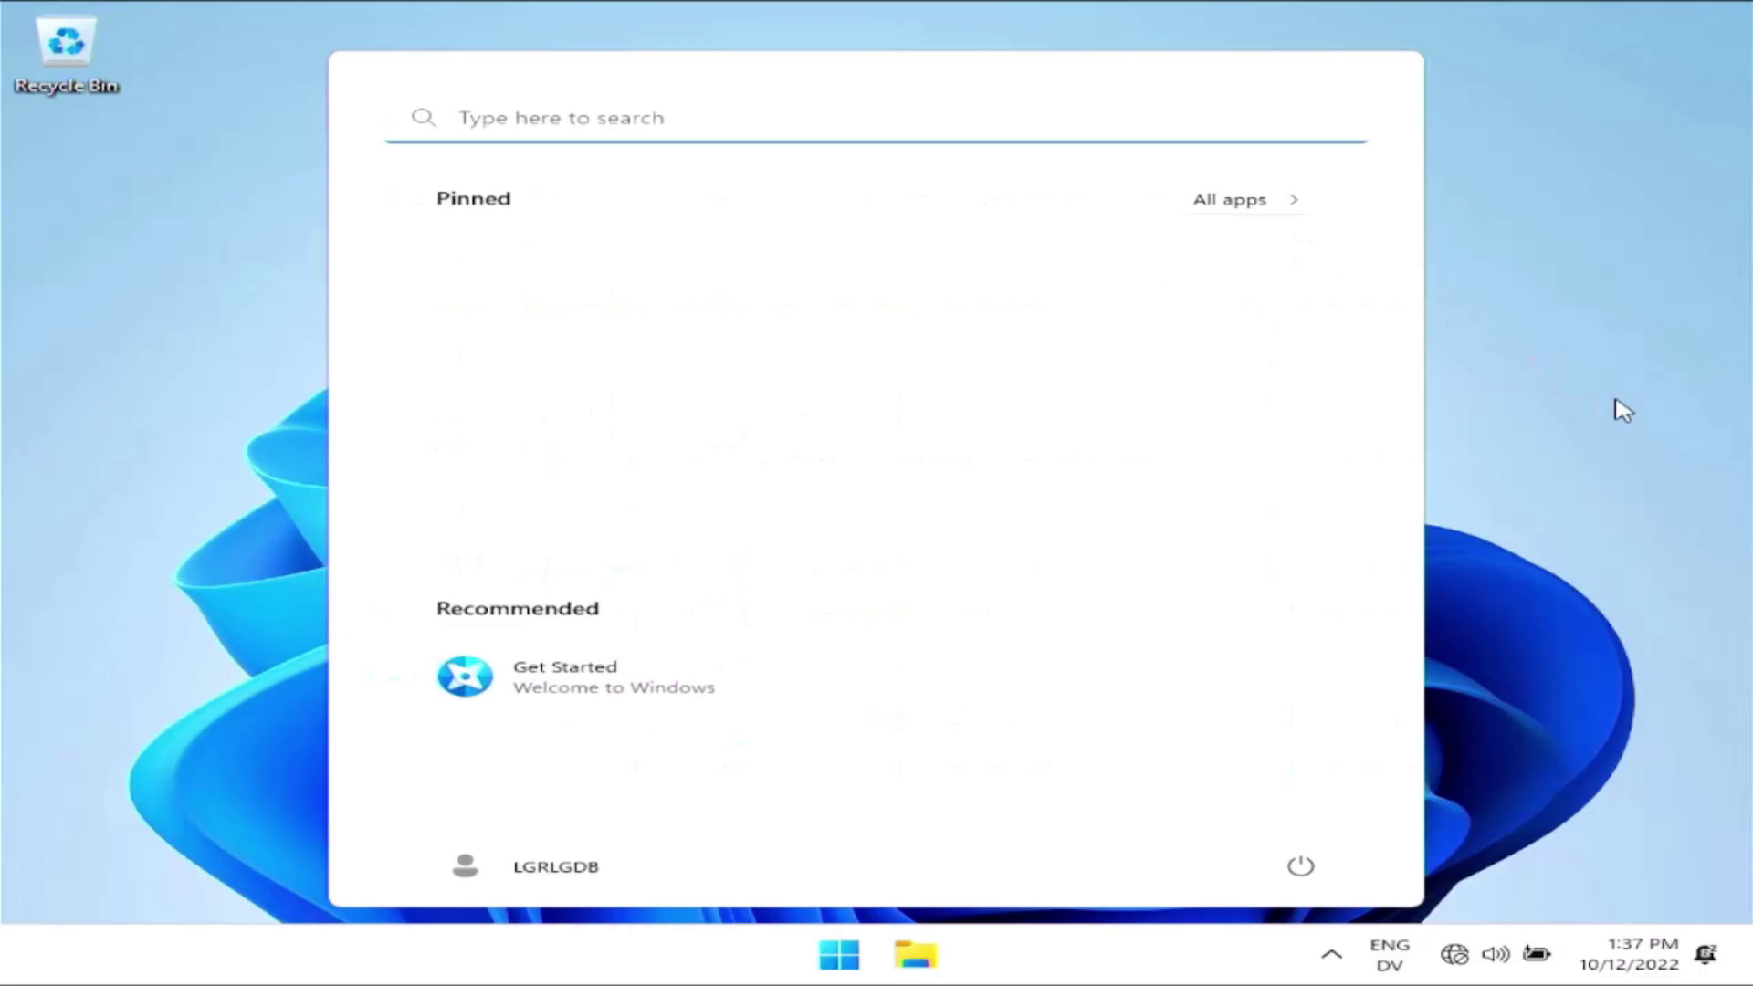
left_click(1622, 410)
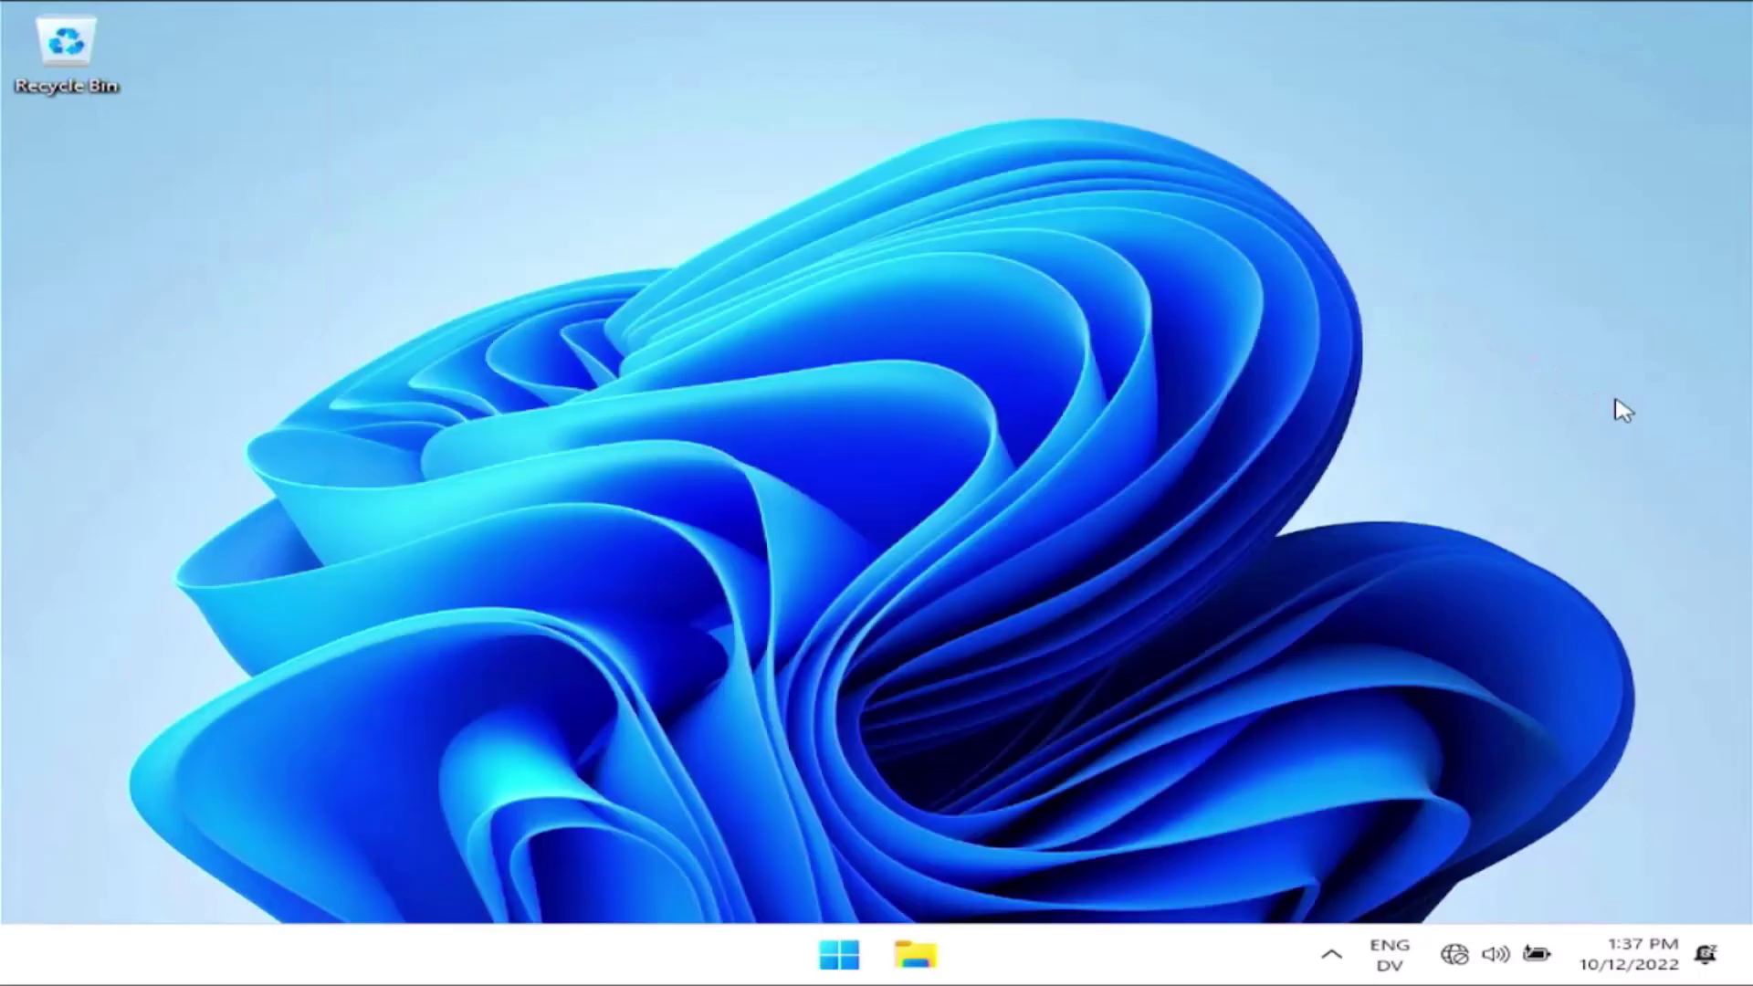
Step: Clear all notifications in the notification center and close it
left_click(1668, 973)
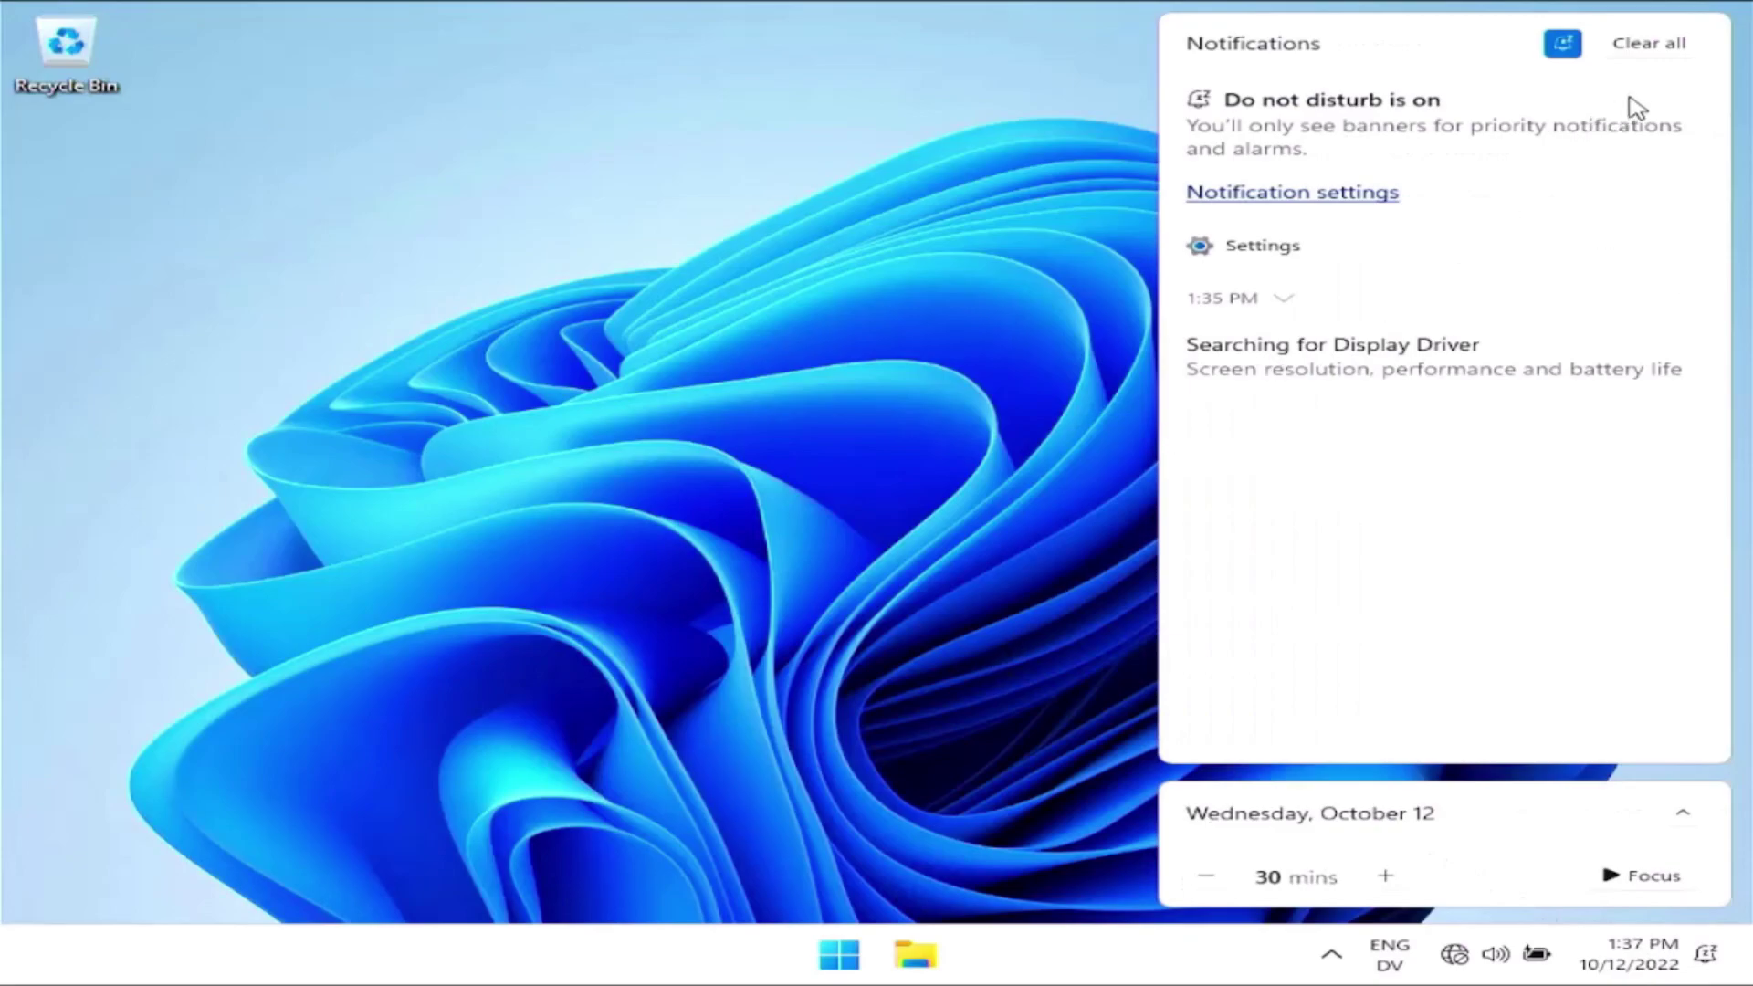
left_click(1646, 57)
left_click(891, 480)
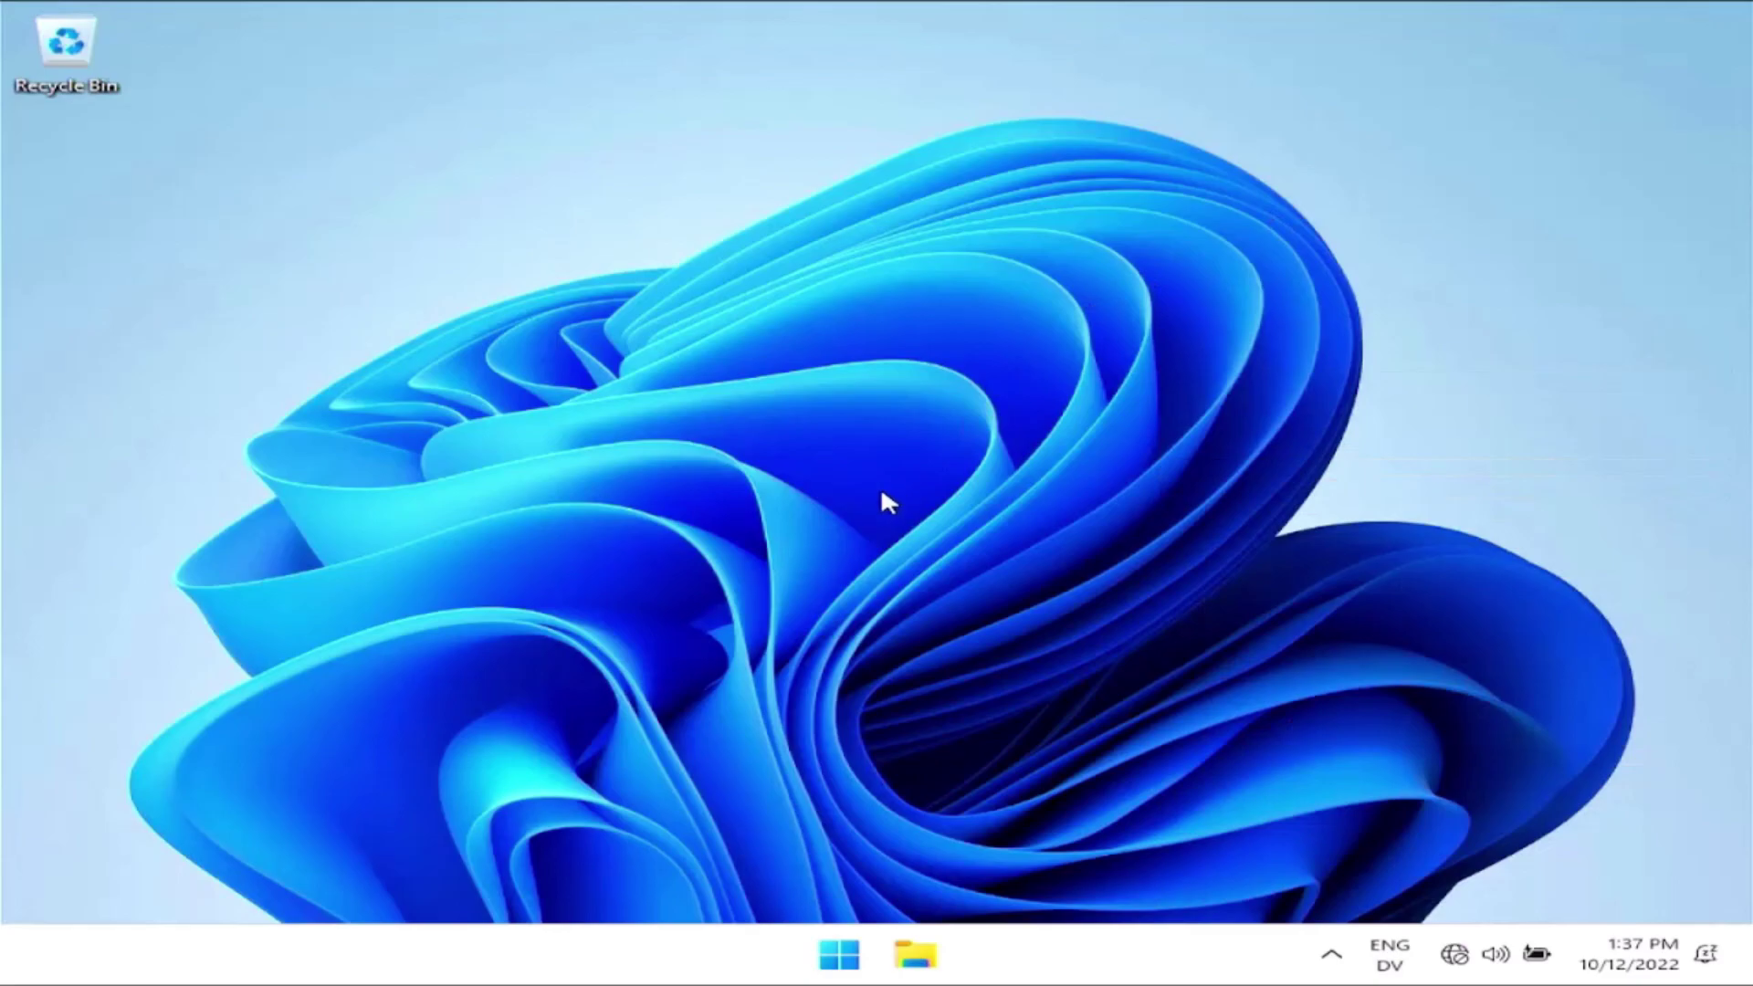
Step: Open the Start menu
left_click(841, 975)
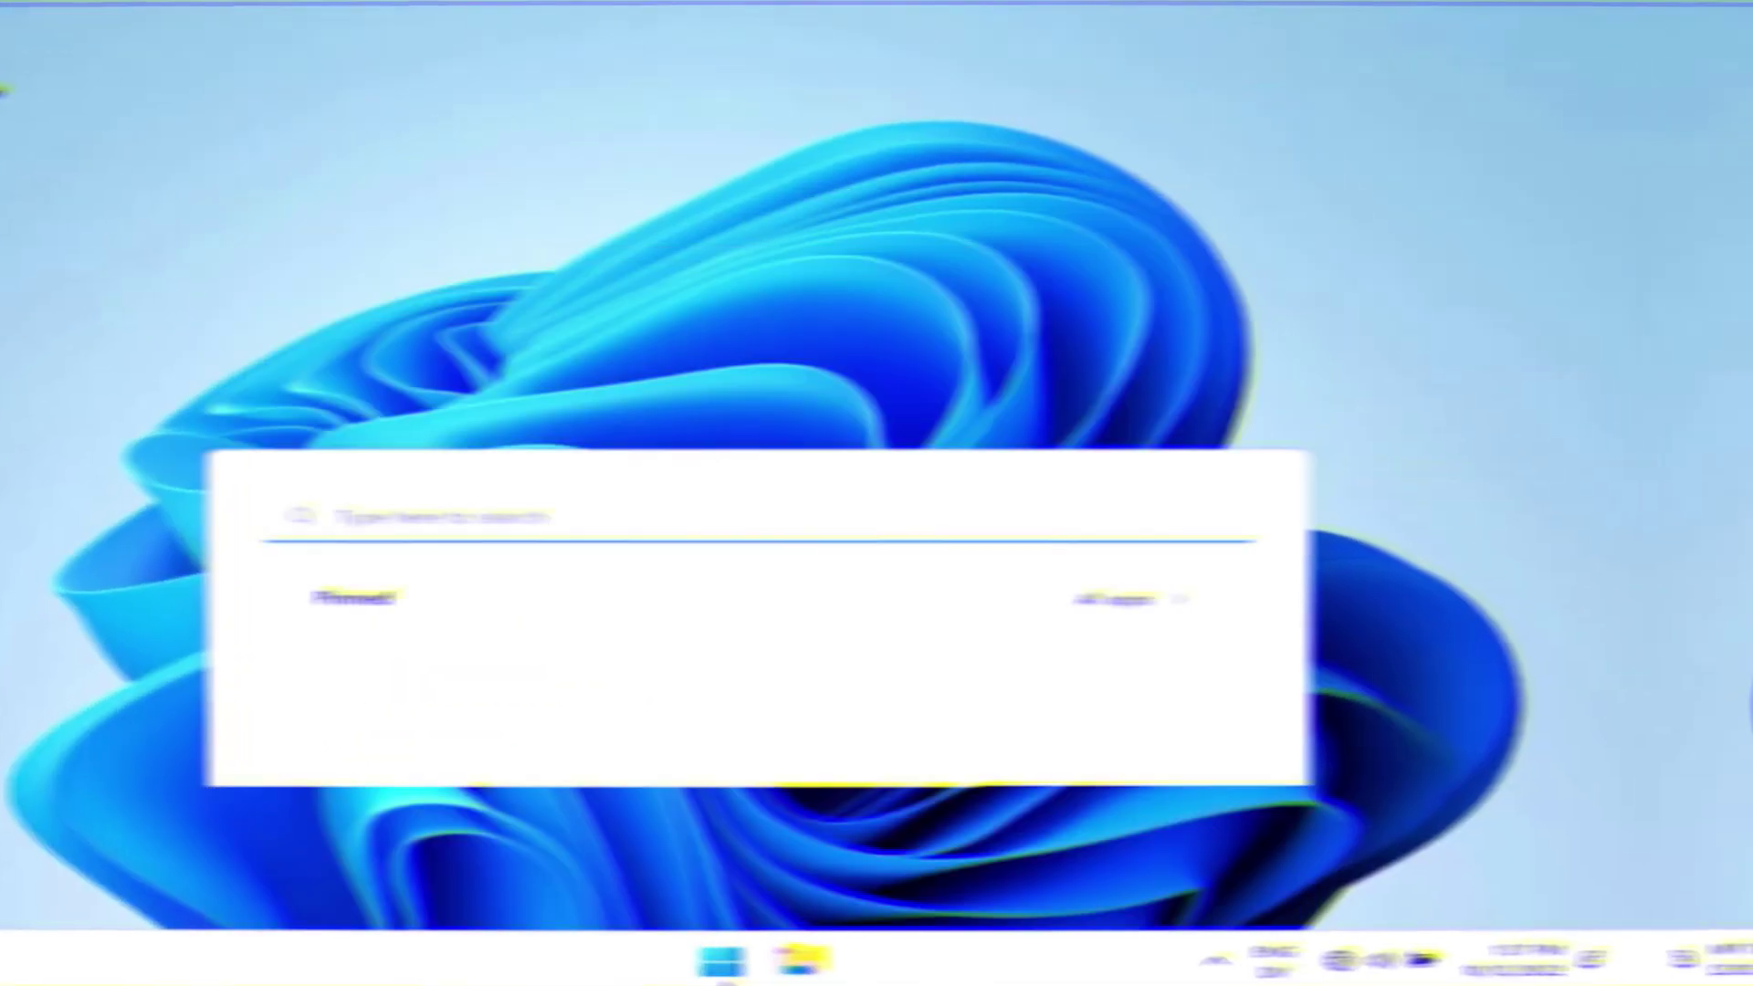